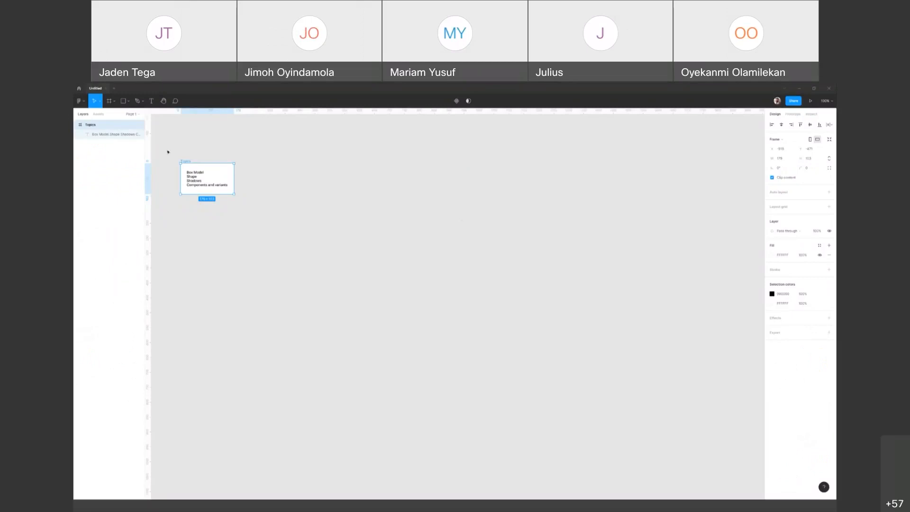
Step: Paste the copied box model diagram onto the canvas and position it to the lower right of the Topics frame
left_click(226, 134)
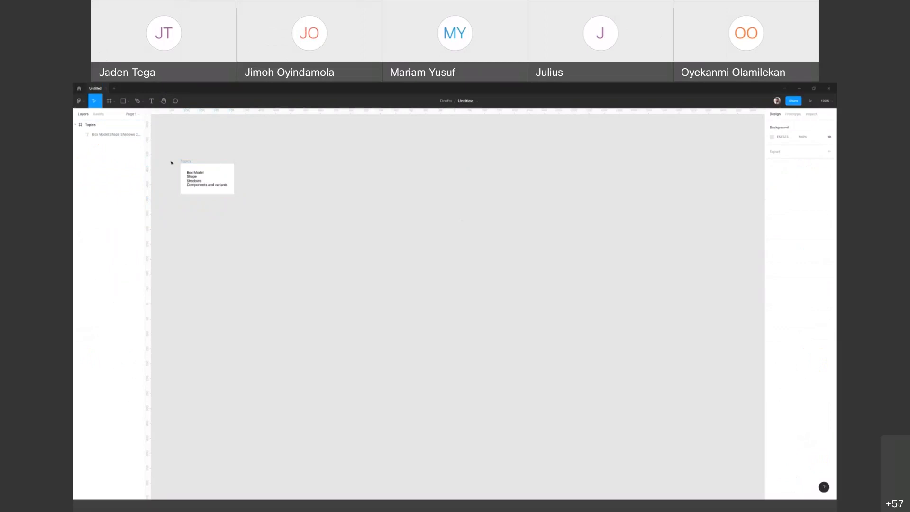
scroll(182, 159, "down", 3)
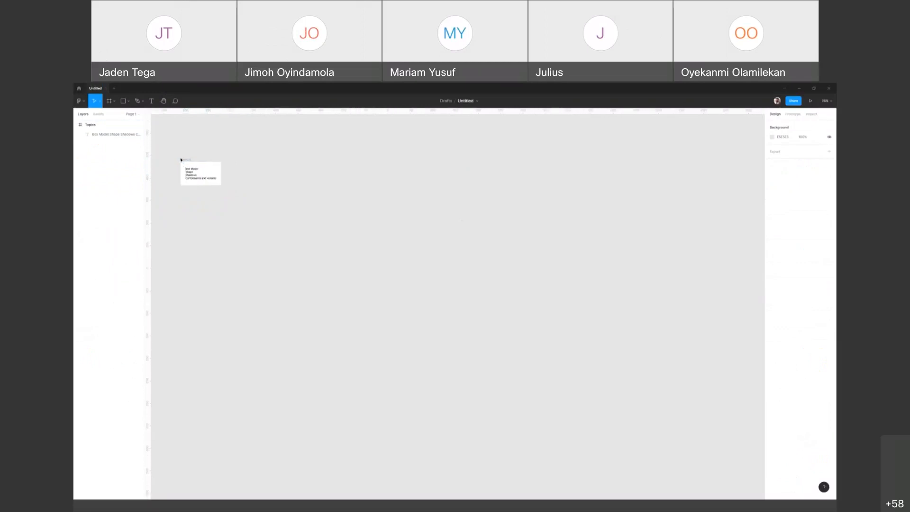
scroll(181, 159, "up", 5)
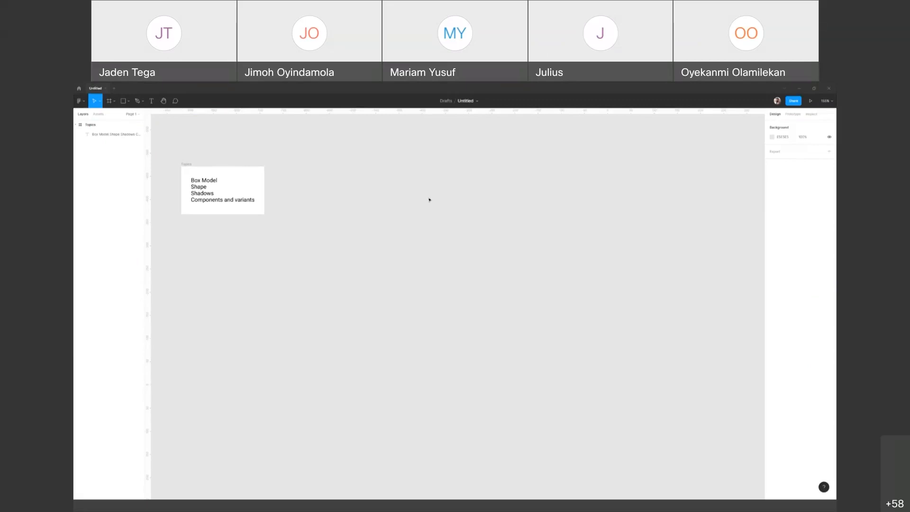
key("ctrl+v")
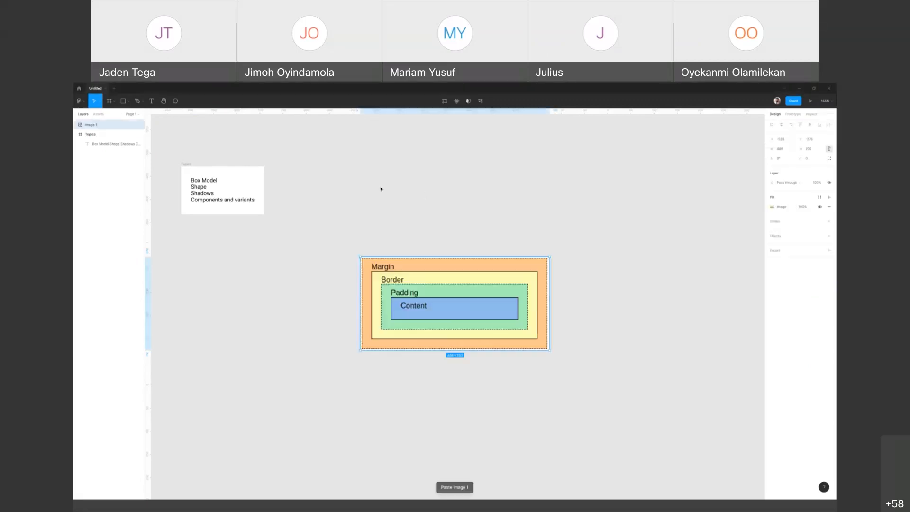
left_click_drag(454, 255, 455, 254)
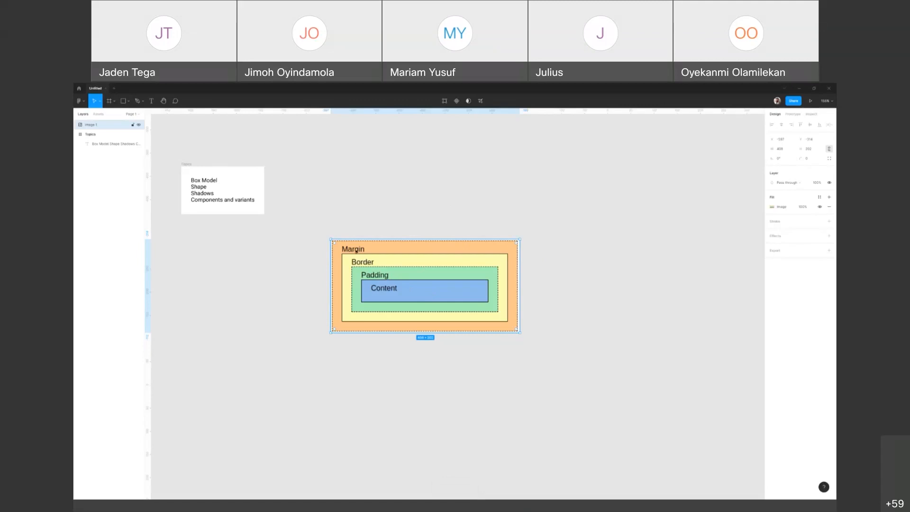
left_click_drag(454, 272, 518, 270)
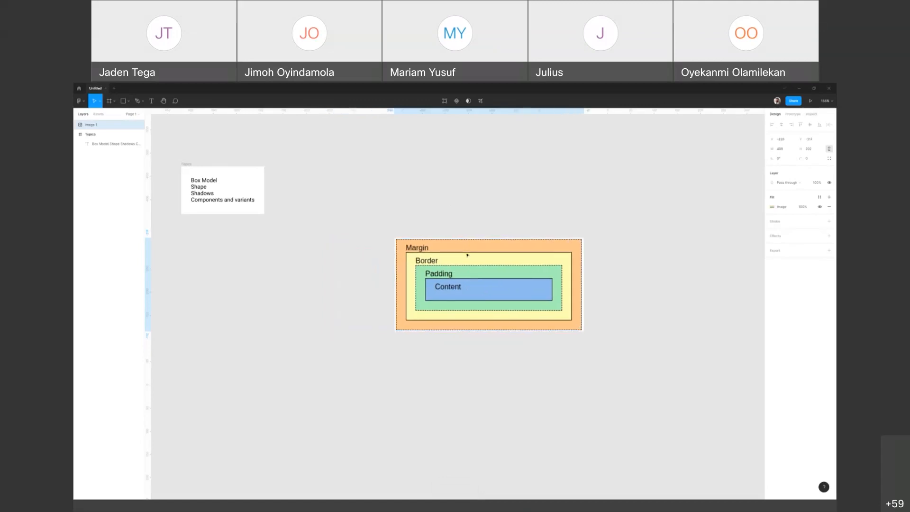
Step: Add a text label reading "Button 1" on the canvas to the left of the box model diagram
key("t")
left_click(277, 283)
type("Button 1")
key("Escape")
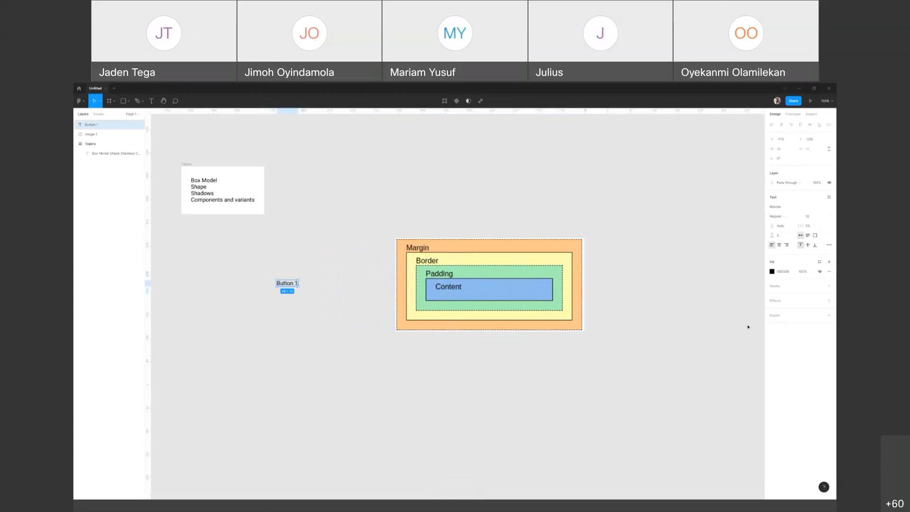
Step: Wrap the Button 1 label in an auto layout frame and fill it with the Yellow colour style
key("shift+a")
left_click(820, 279)
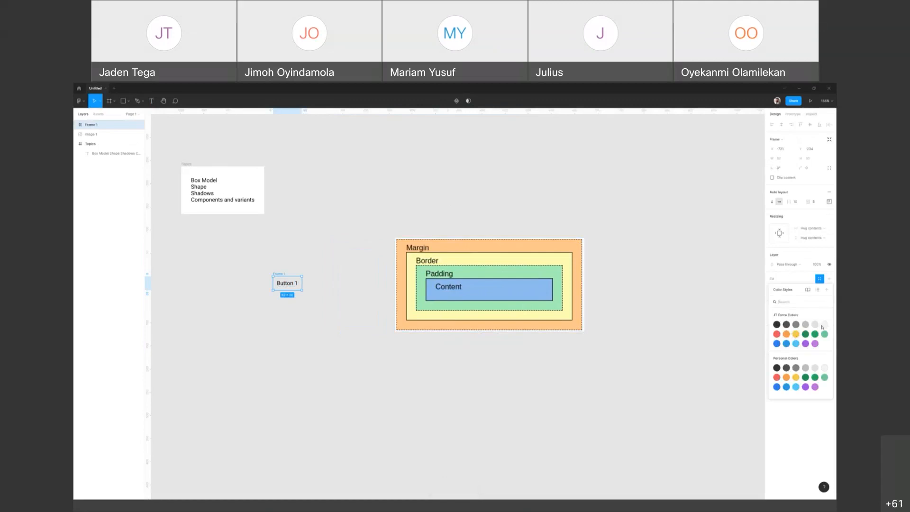
left_click(795, 378)
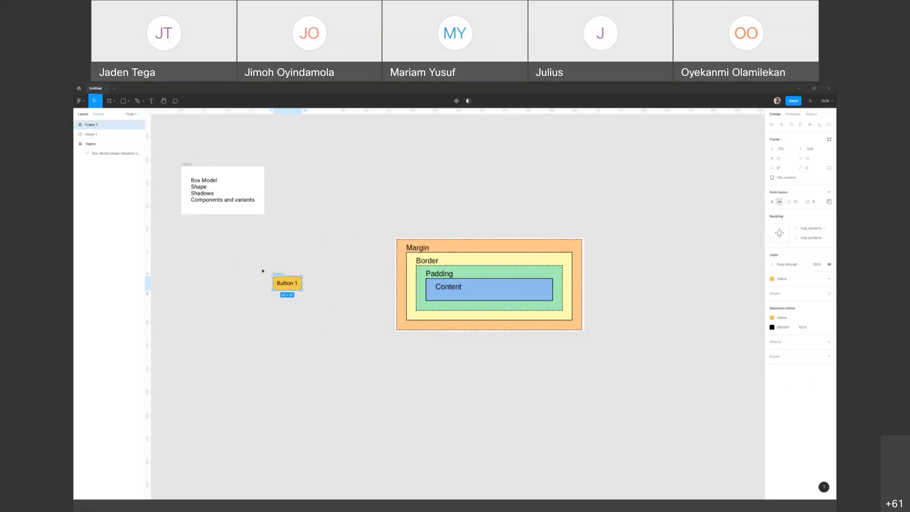
Step: Move the yellow button frame into the open space between the Topics frame and the box model diagram
scroll(271, 271, "up", 3)
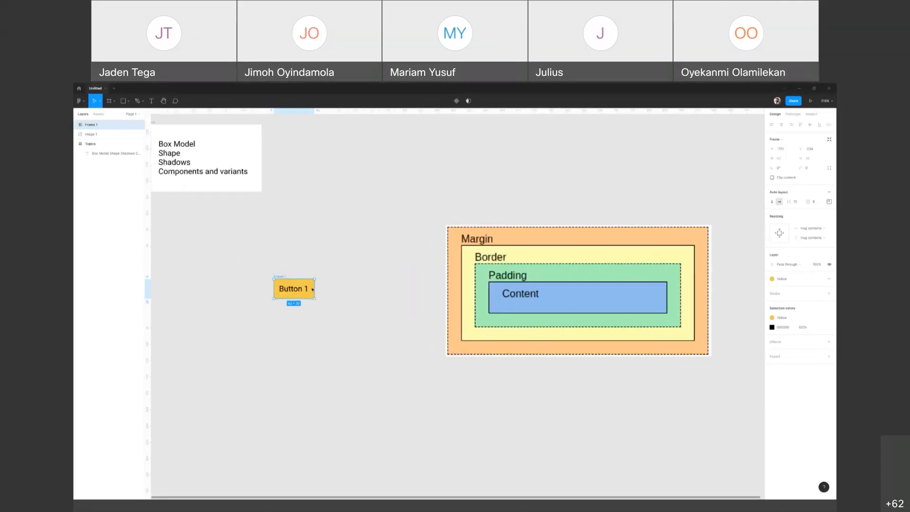
mouse_move(433, 301)
left_mouse_down()
mouse_move(415, 305)
mouse_move(429, 309)
left_mouse_up()
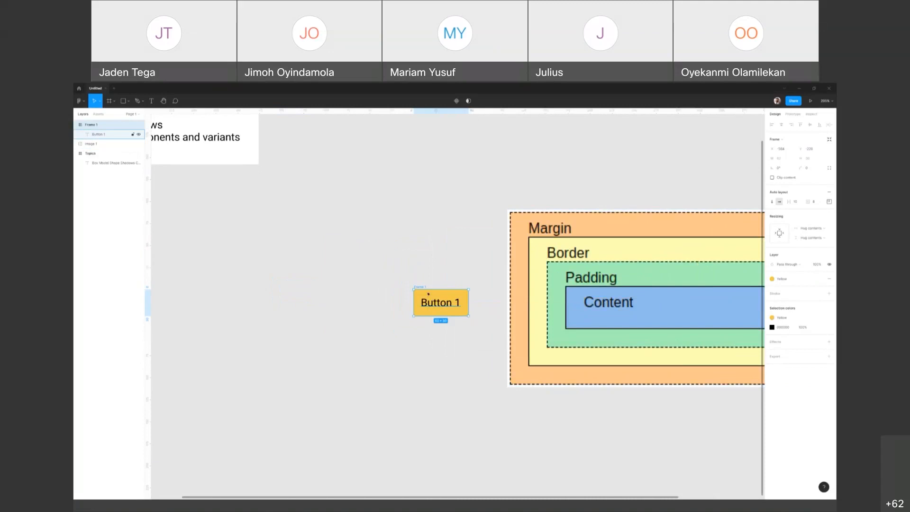
left_click_drag(428, 294, 390, 290)
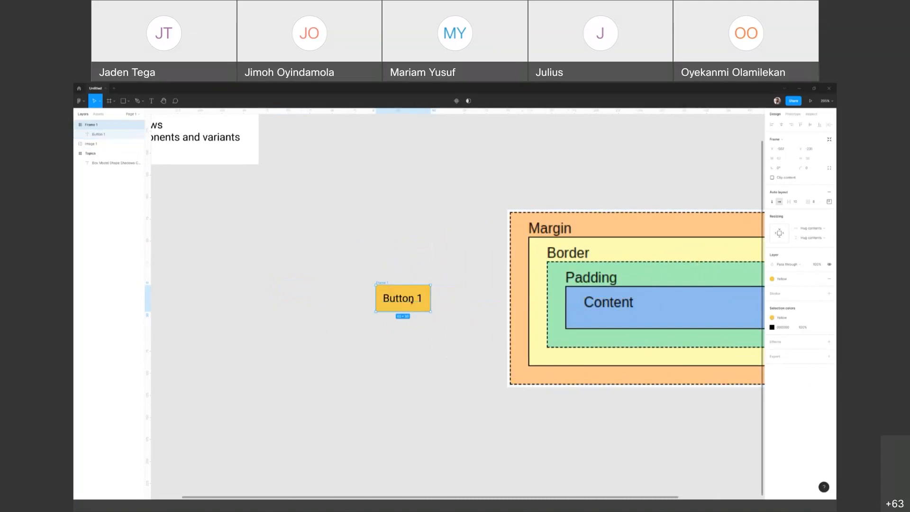
Step: Inspect the padding between the Button 1 text and the edges of its yellow frame
left_click(409, 302)
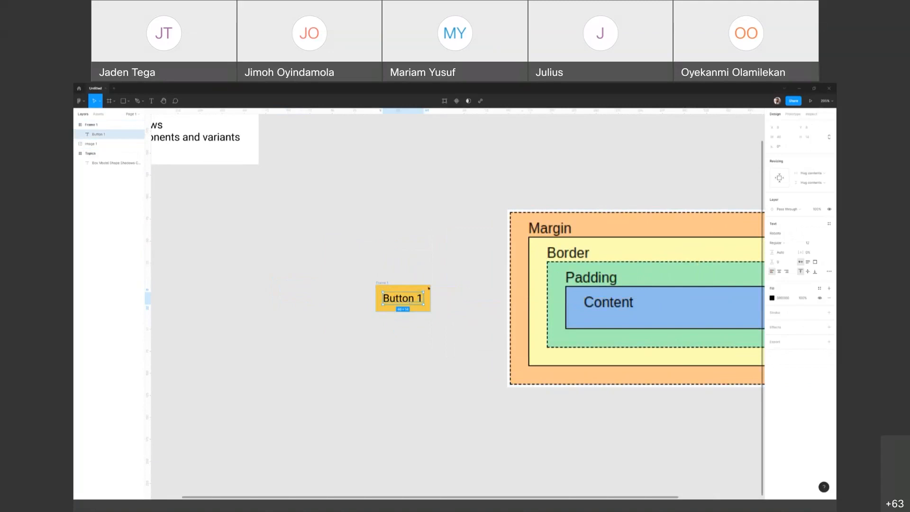
scroll(389, 289, "up", 8)
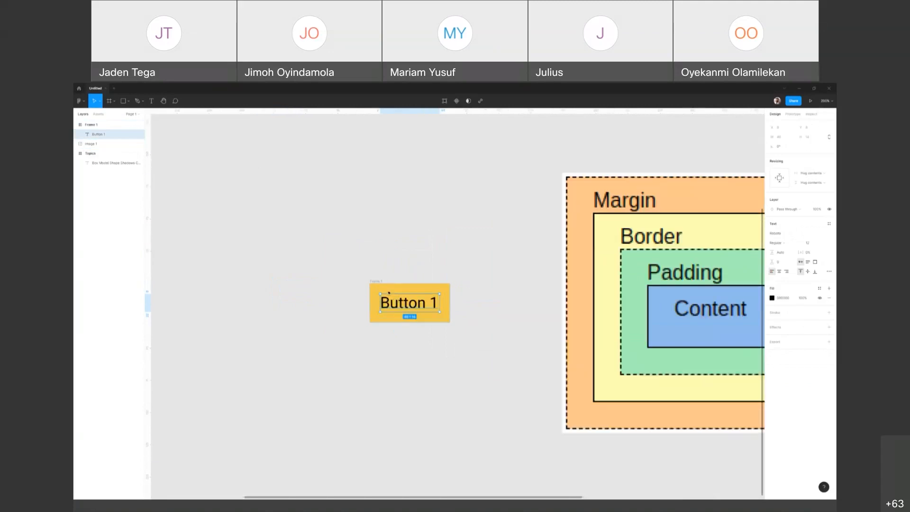
key("alt")
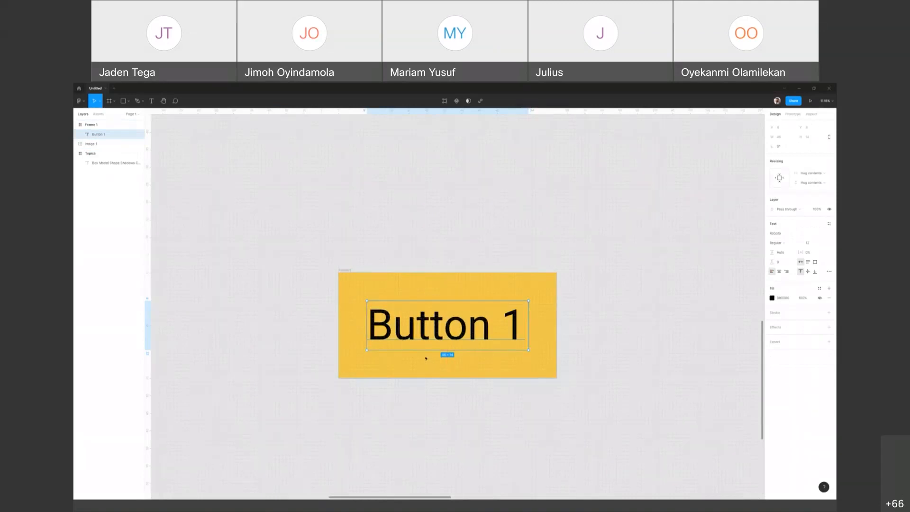
scroll(424, 356, "up", 2)
scroll(422, 356, "down", 5)
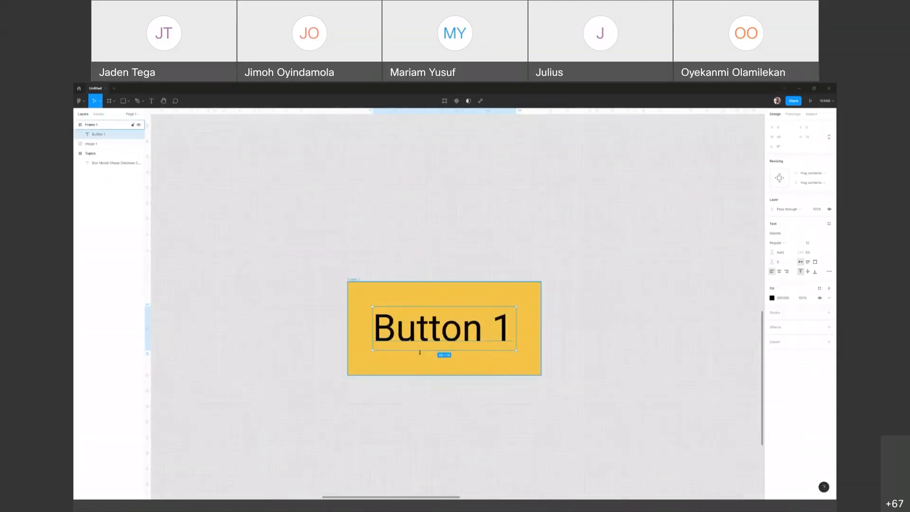
left_click(422, 355)
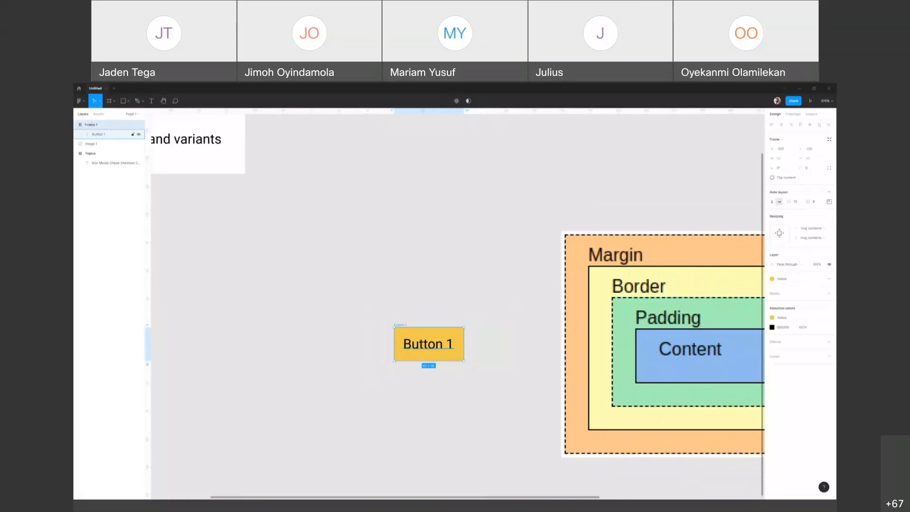
Step: Duplicate the yellow button to its left and nudge the copy further left to widen the gap between them
left_click_drag(420, 344, 339, 342)
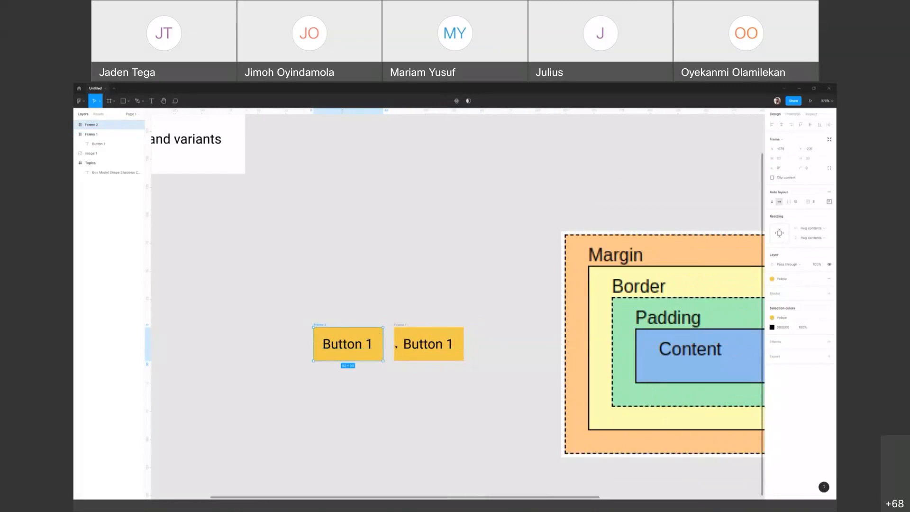
key("alt")
key("Left")
key("Left")
key("Left")
key("Left")
key("Left")
key("Left")
key("Left")
key("Left")
key("Left")
key("Left")
key("Left")
key("Left")
key("Left")
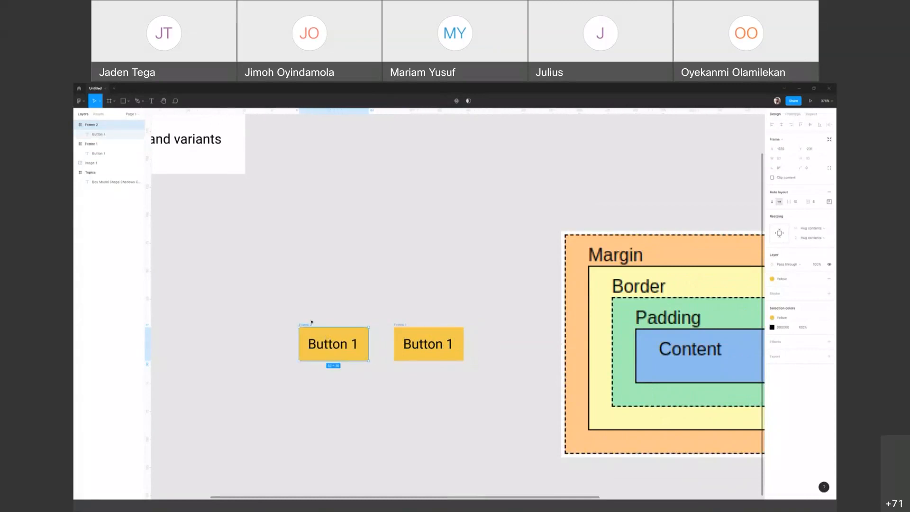
Step: Draw a rectangle of about 76 × 53 around the left button and swap its fill to a stroke
key("r")
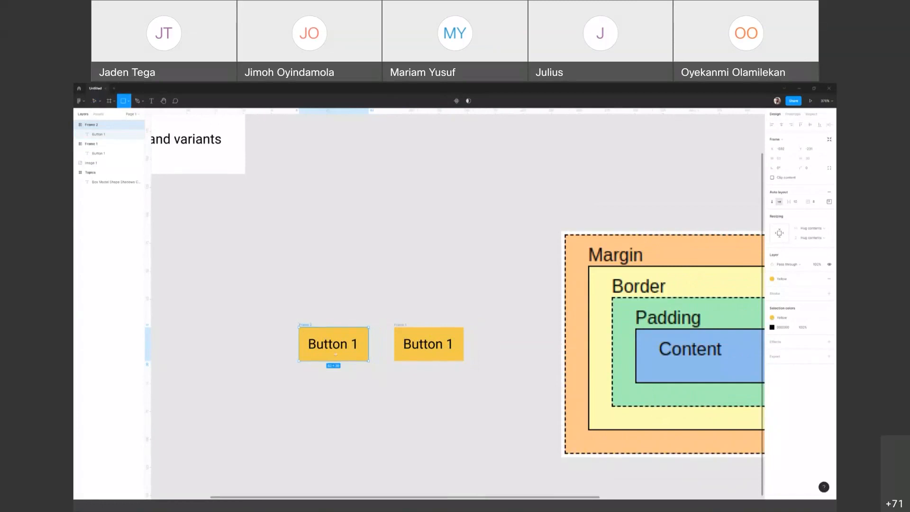
left_click_drag(292, 315, 377, 374)
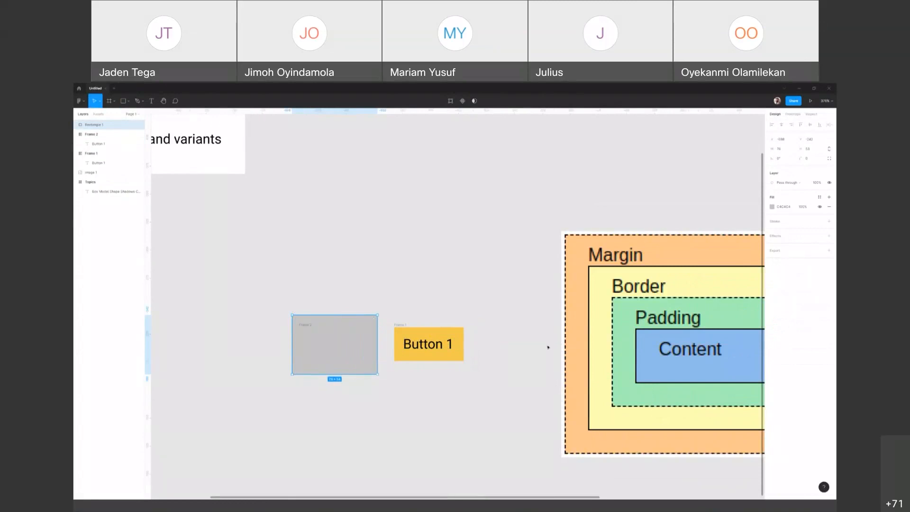
key("shift+x")
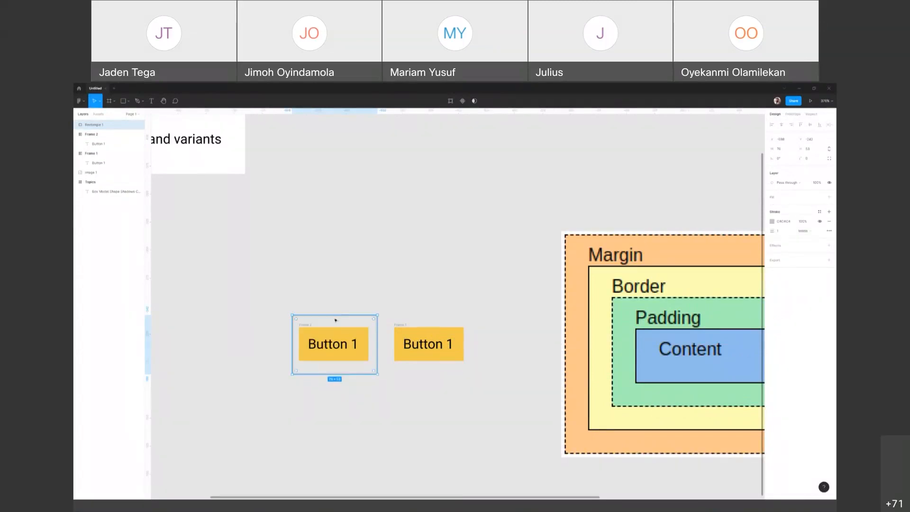
Step: Measure the distances from the left button to the outline rectangle surrounding it
scroll(335, 321, "up", 5)
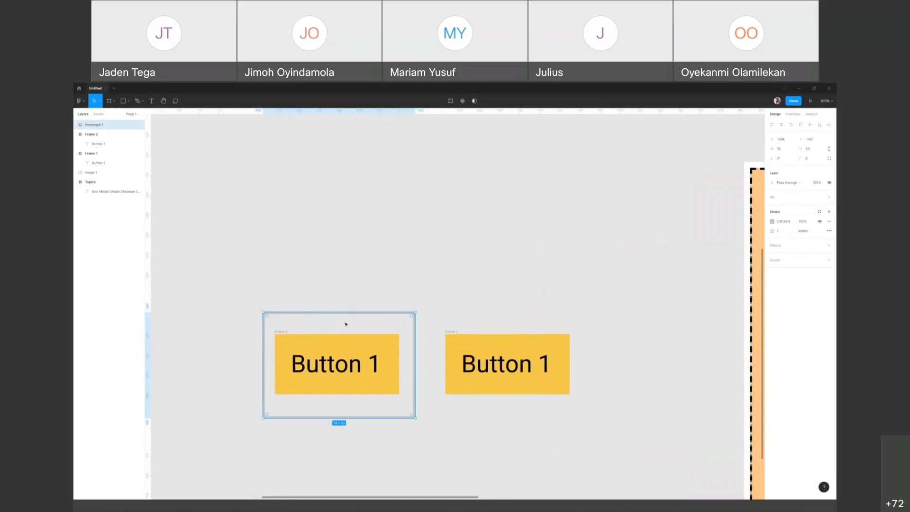
left_click(346, 340)
left_click(281, 332)
key("alt")
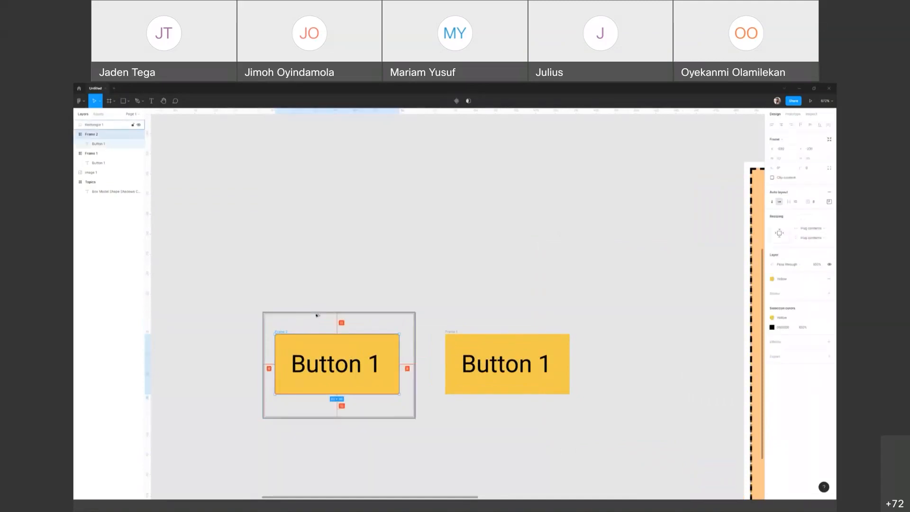
Step: Extend the outline rectangle's left edge outward to a width of about 80 and check its spacing from the button
left_click(315, 313)
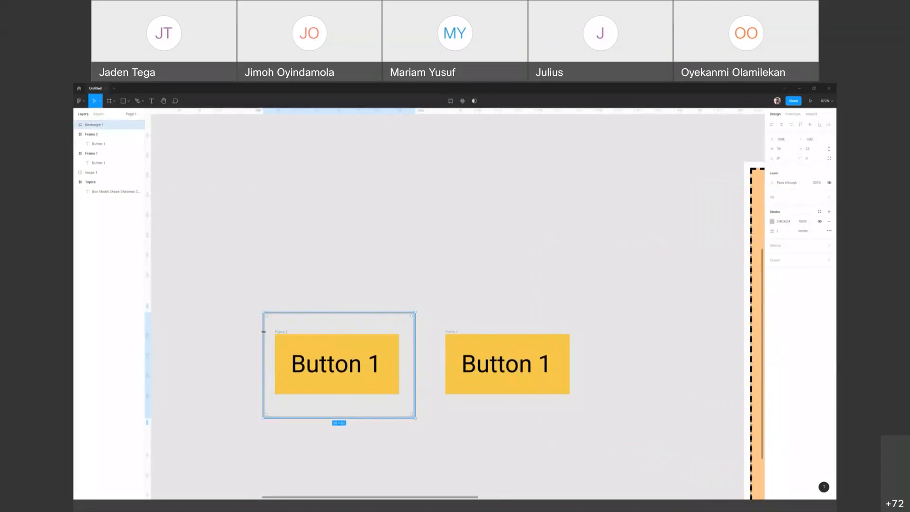
left_click_drag(261, 334, 257, 334)
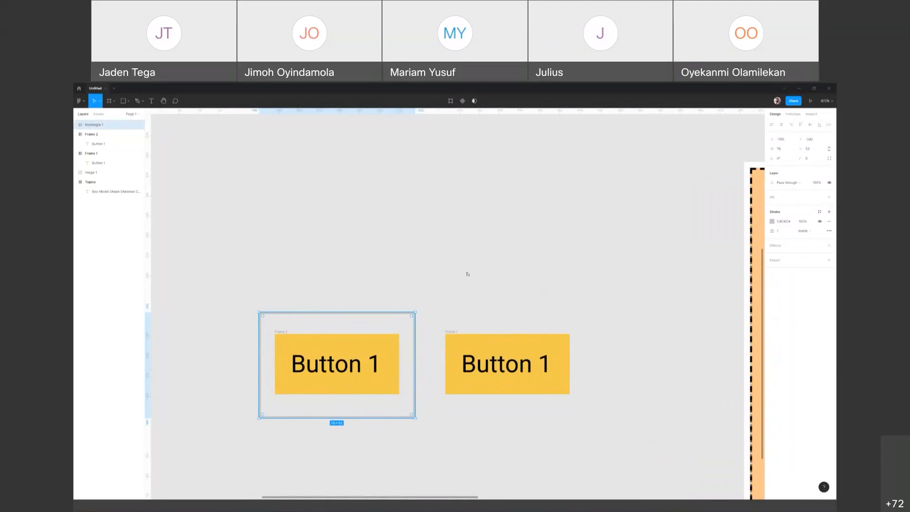
key("alt")
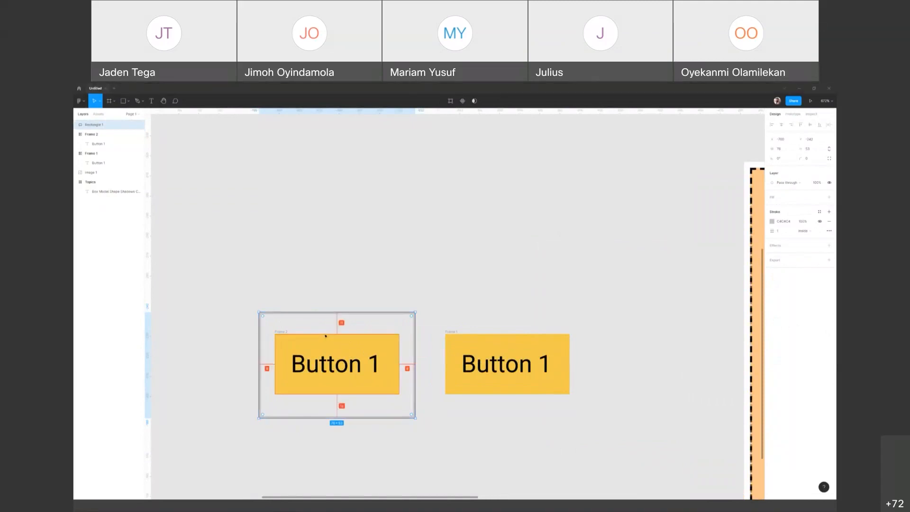
left_click_drag(259, 354, 255, 335)
key("alt")
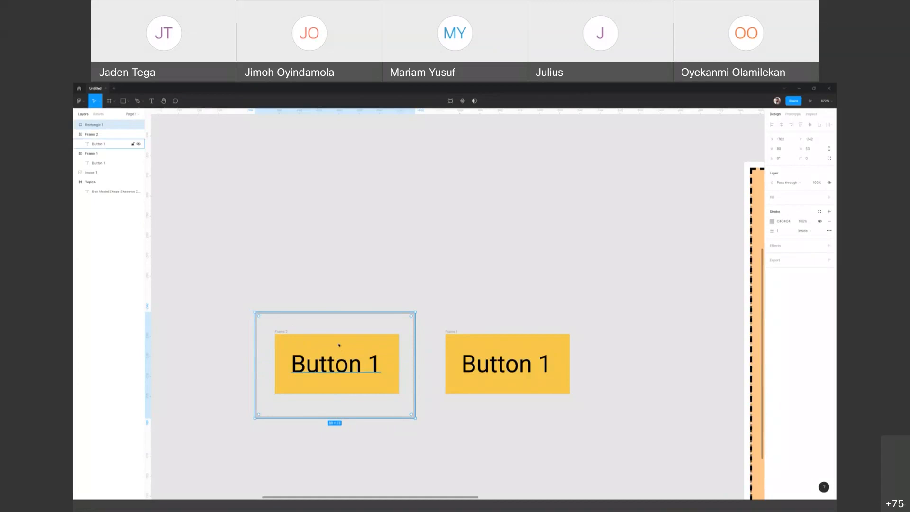
Step: Delete the outline rectangle around the left button and leave nothing selected
scroll(340, 346, "up", 1)
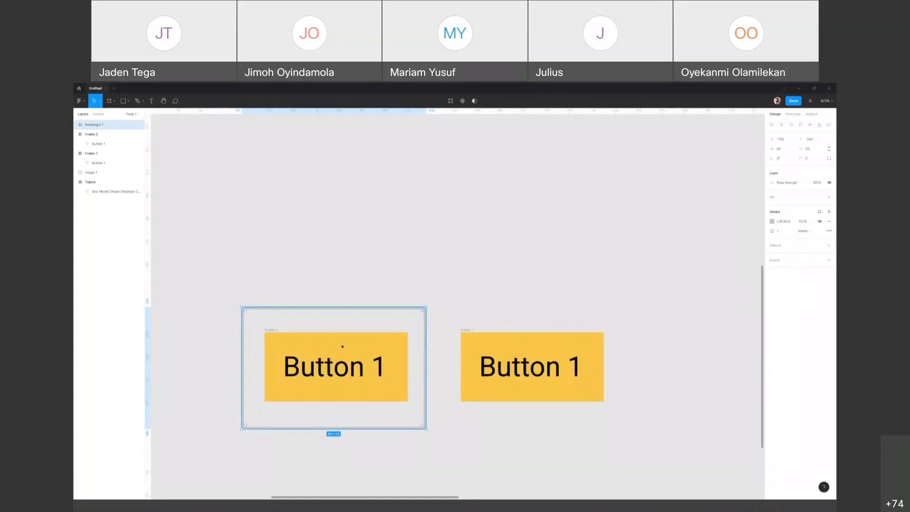
scroll(342, 346, "down", 5)
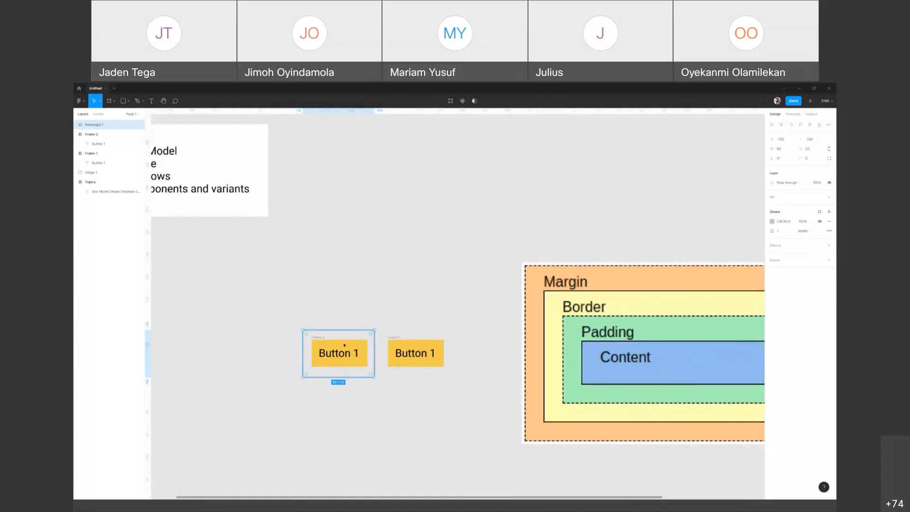
scroll(344, 345, "down", 3)
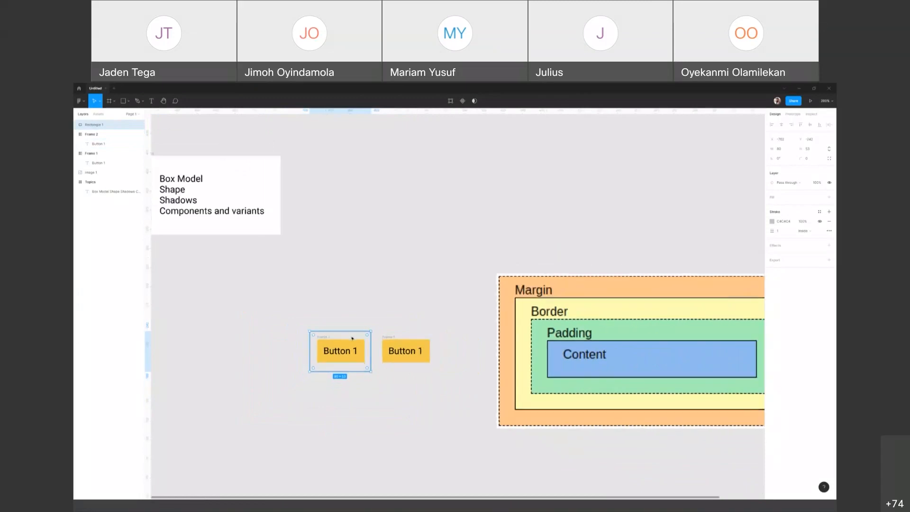
key("Delete")
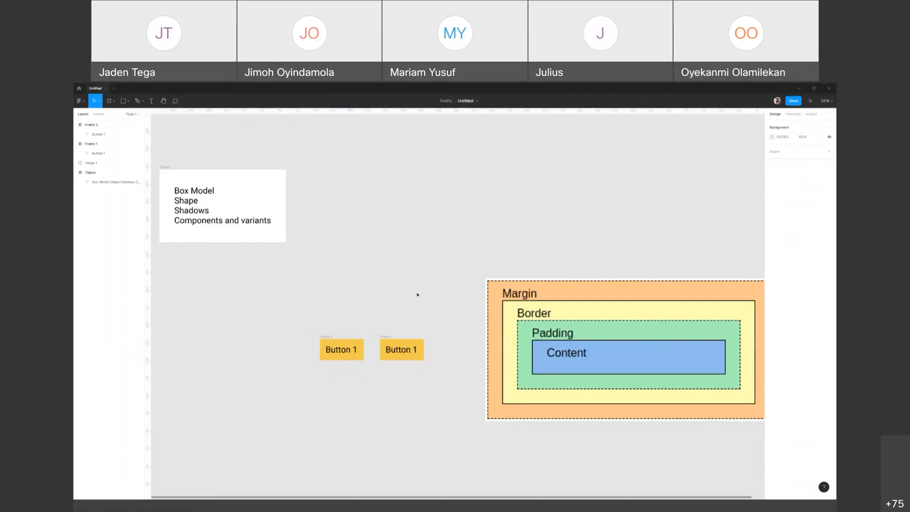
left_click_drag(316, 331, 445, 376)
left_click(332, 252)
Step: Draw a rectangle of about 104 × 52 on the empty canvas to the right of the Topics frame
left_click(127, 101)
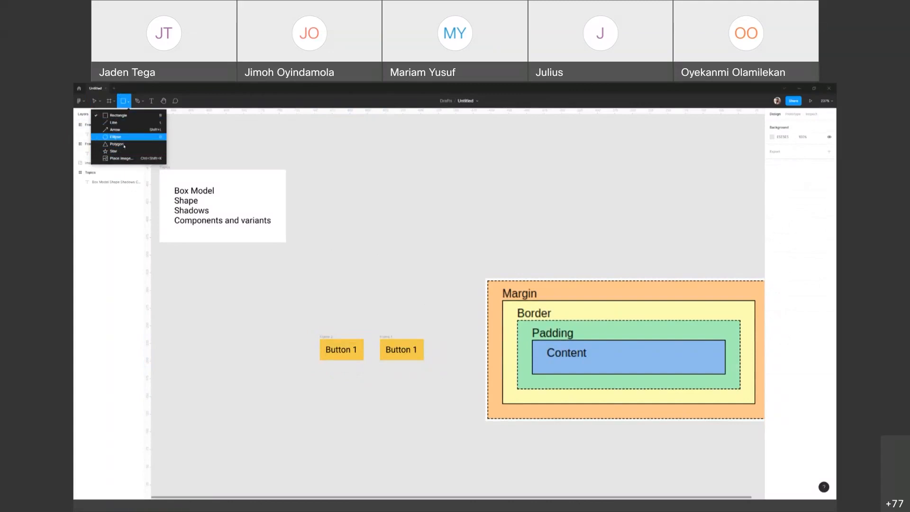
left_click(118, 115)
mouse_move(364, 205)
left_mouse_down()
mouse_move(417, 247)
mouse_move(438, 243)
left_mouse_up()
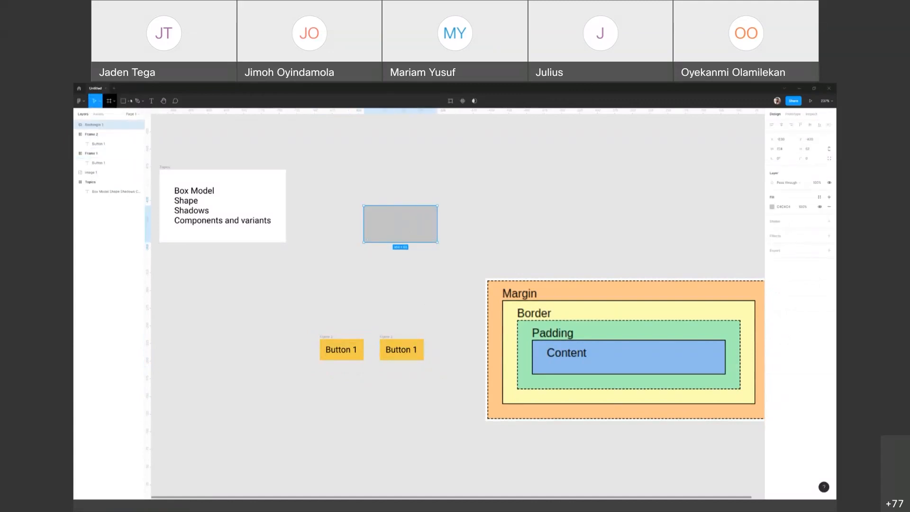
Step: Draw a circle of about 61 × 61 on the empty canvas between the grey rectangle and the buttons
left_click(128, 101)
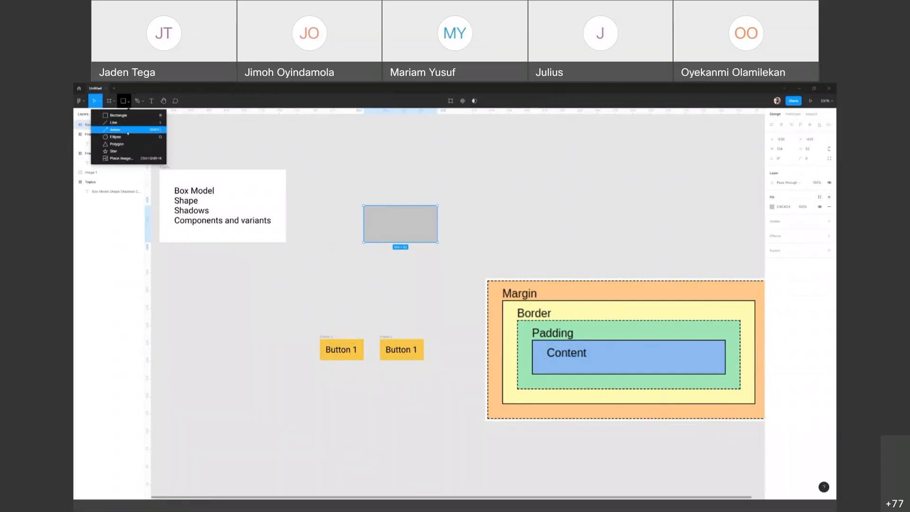
left_click(120, 137)
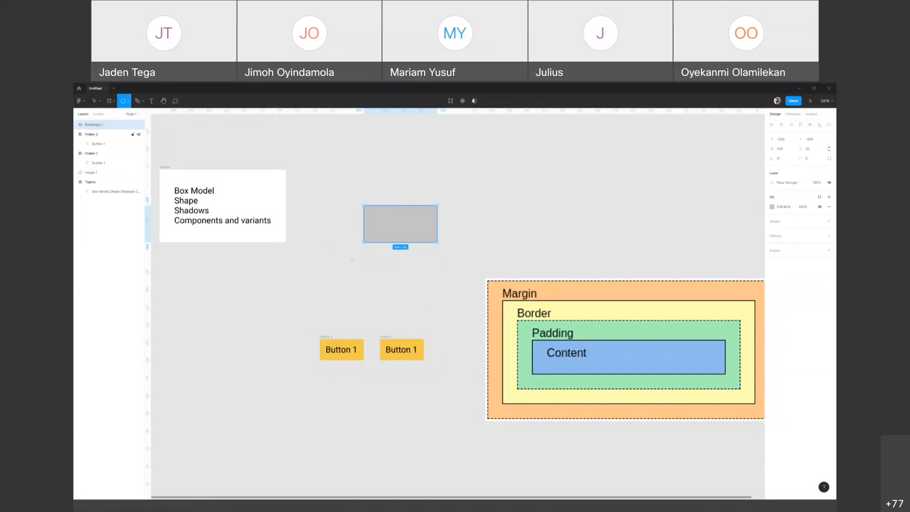
mouse_move(334, 265)
left_mouse_down()
mouse_move(358, 294)
mouse_move(378, 300)
left_mouse_up()
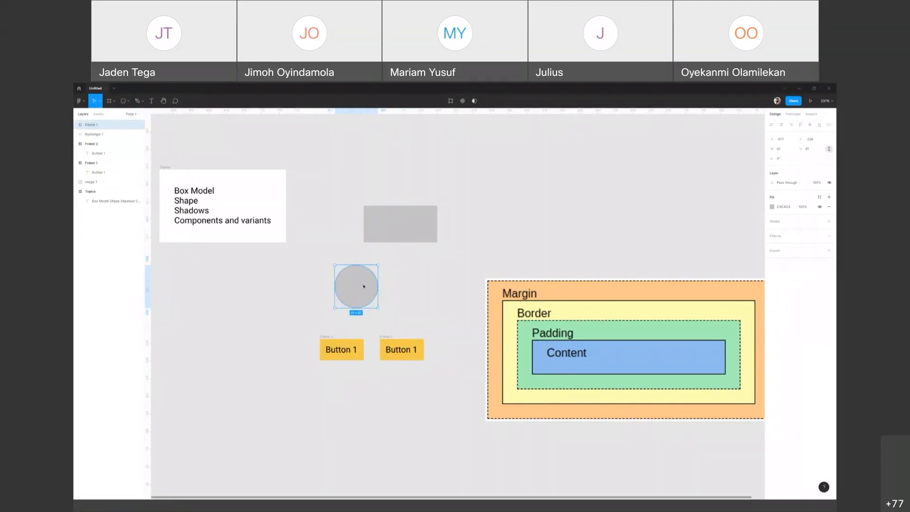
Step: Turn the circle into a pie shape with an open wedge by adjusting its arc sweep to about 86%
scroll(364, 285, "up", 5)
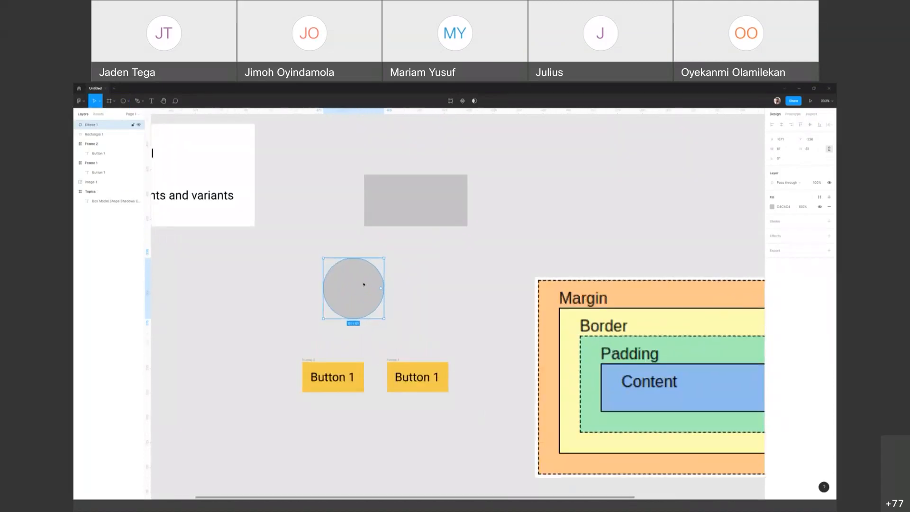
scroll(365, 284, "up", 2)
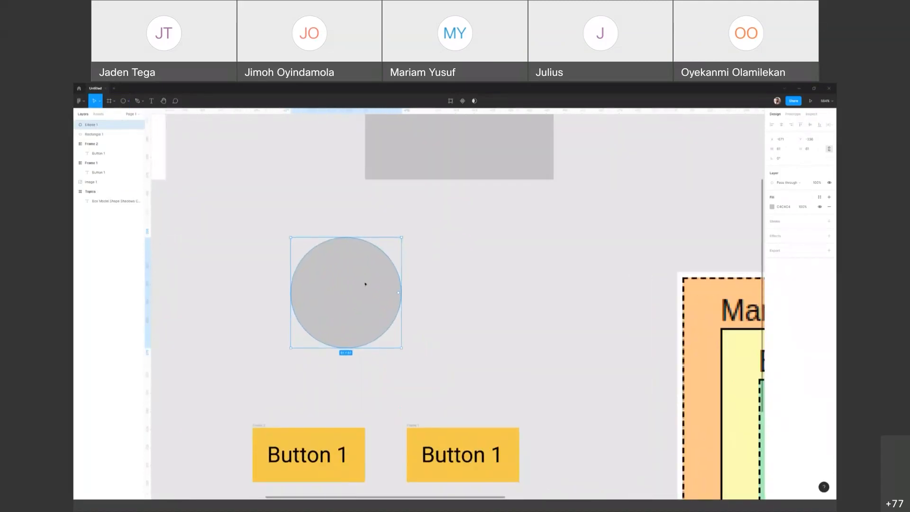
scroll(365, 285, "up", 3)
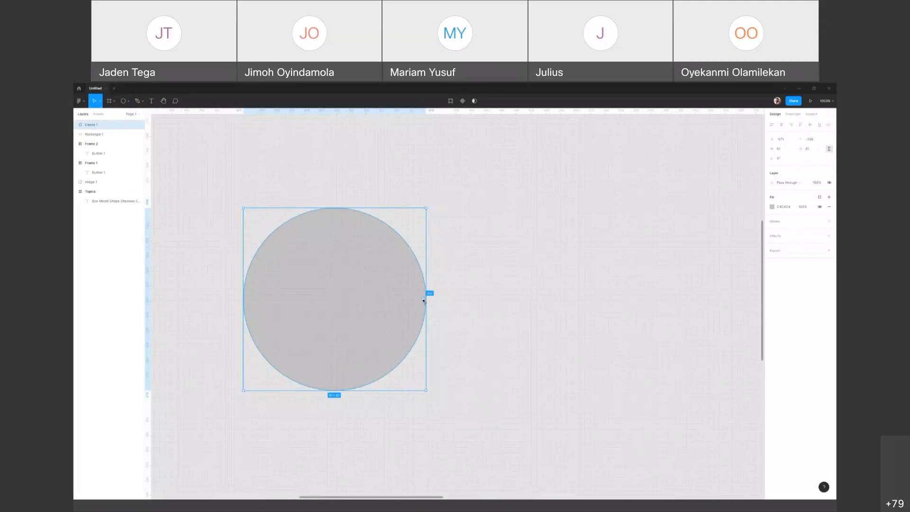
left_click_drag(418, 281, 284, 269)
left_click_drag(379, 283, 278, 300)
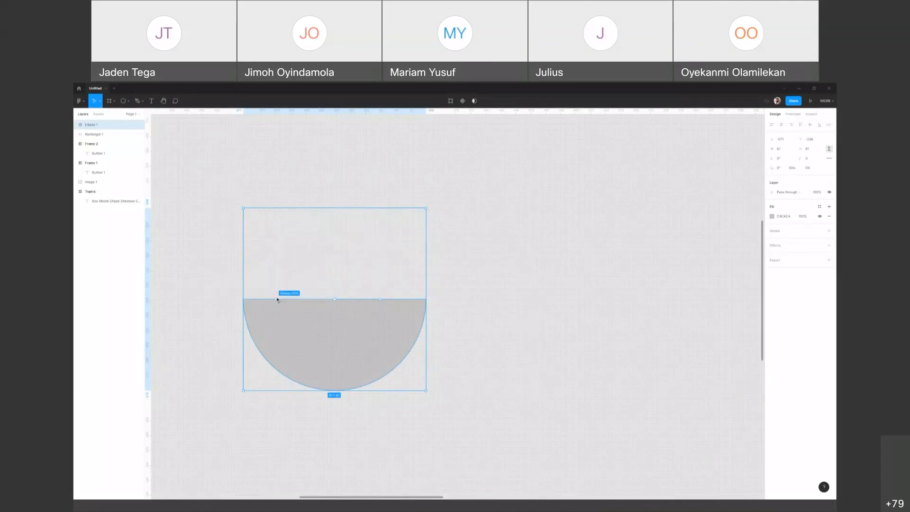
mouse_move(341, 259)
left_mouse_down()
mouse_move(370, 264)
mouse_move(382, 303)
mouse_move(368, 266)
mouse_move(349, 249)
left_mouse_up()
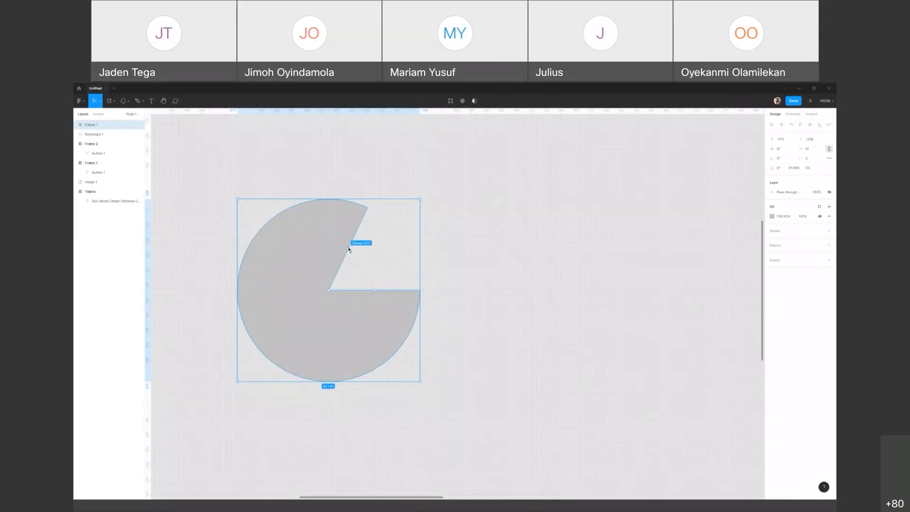
mouse_move(348, 250)
left_mouse_down()
mouse_move(356, 298)
mouse_move(308, 310)
mouse_move(368, 290)
mouse_move(327, 308)
mouse_move(332, 296)
mouse_move(321, 299)
mouse_move(355, 277)
mouse_move(349, 264)
mouse_move(309, 270)
mouse_move(360, 265)
mouse_move(318, 255)
mouse_move(374, 254)
mouse_move(349, 247)
left_mouse_up()
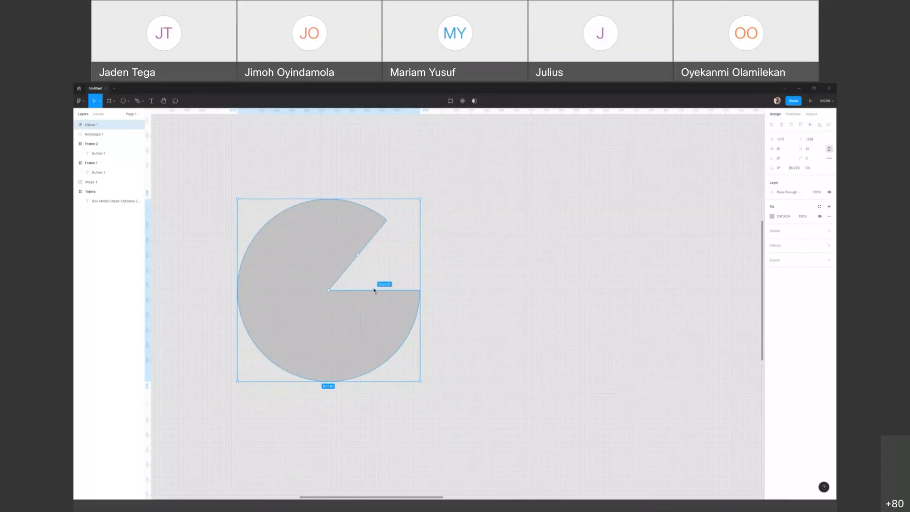
Step: Rotate the arc's start so the wedge faces upward, and hollow the shape into an open ring with a ratio of about 77%
left_click_drag(376, 280, 353, 263)
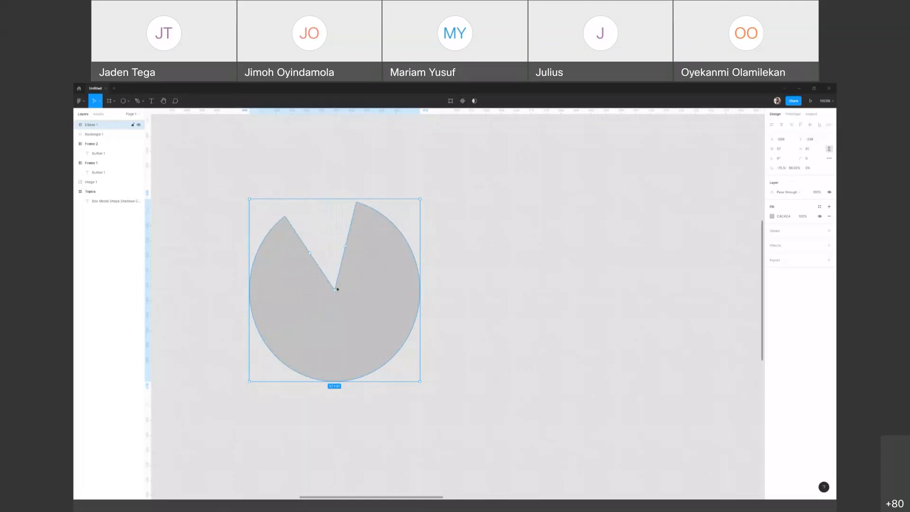
mouse_move(336, 291)
left_click_drag(337, 296, 347, 359)
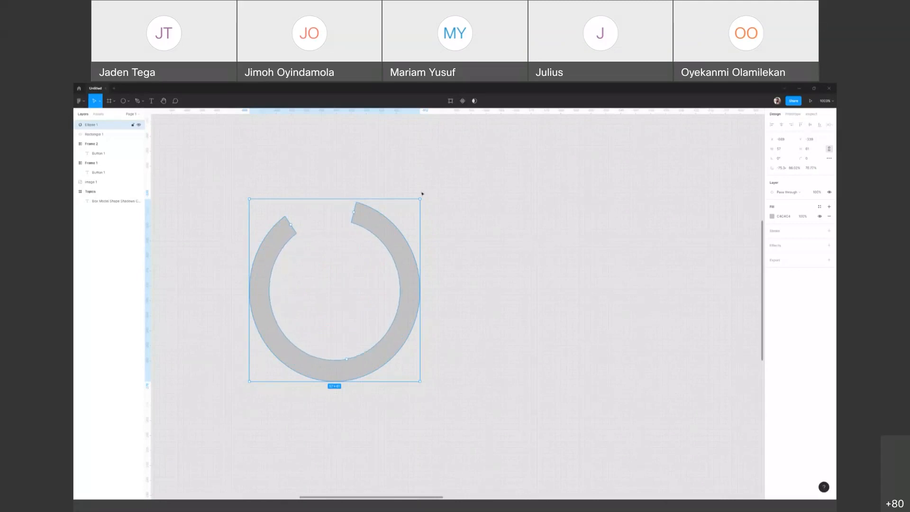
Step: Delete the open ring from the canvas
left_click(367, 400)
left_click(408, 266)
left_click_drag(435, 238, 450, 289)
key("Delete")
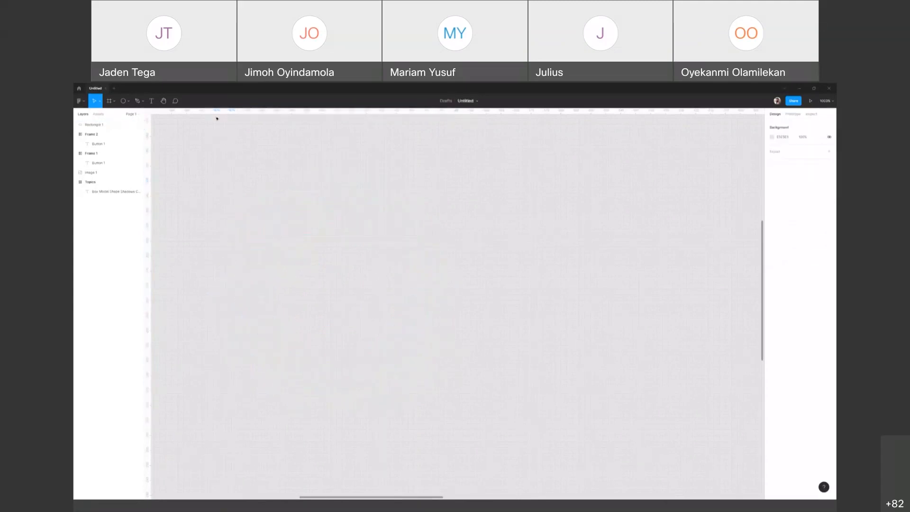
Step: Draw a triangular polygon of about 52 × 60 in the middle of the empty canvas area
left_click(130, 101)
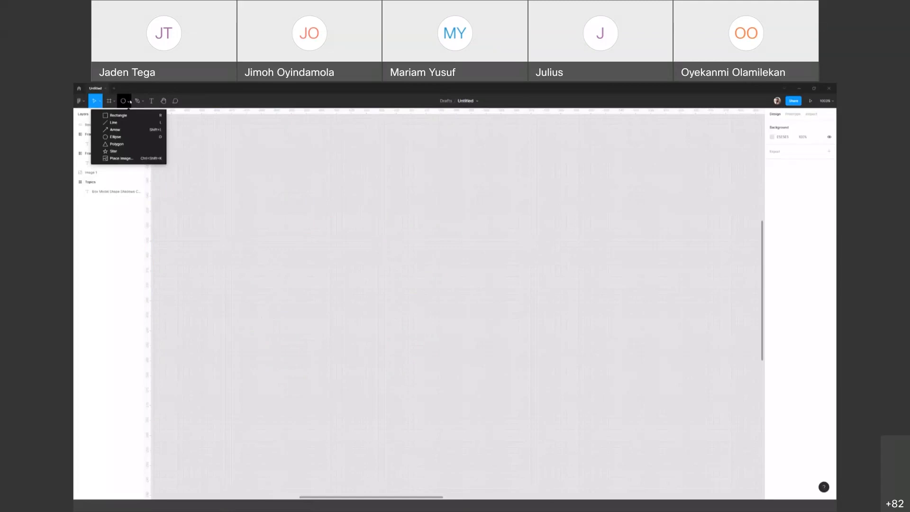
left_click(116, 144)
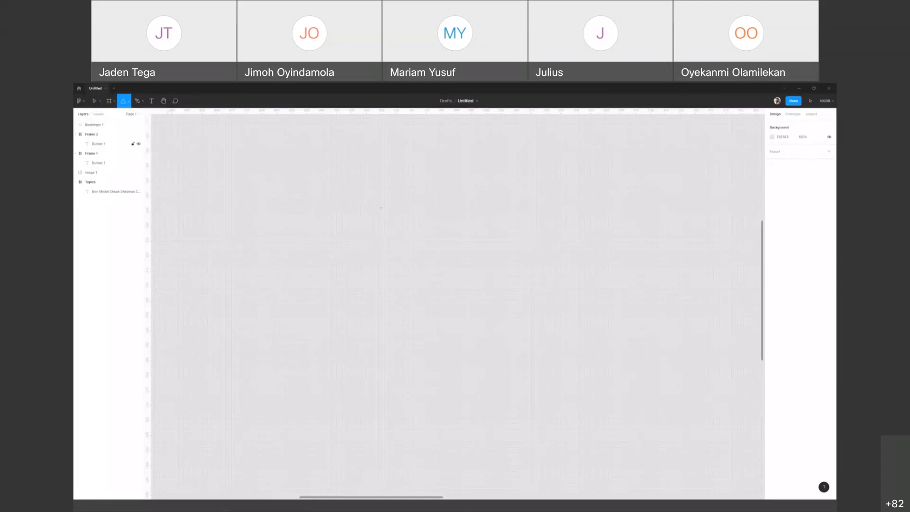
left_click_drag(342, 184, 498, 363)
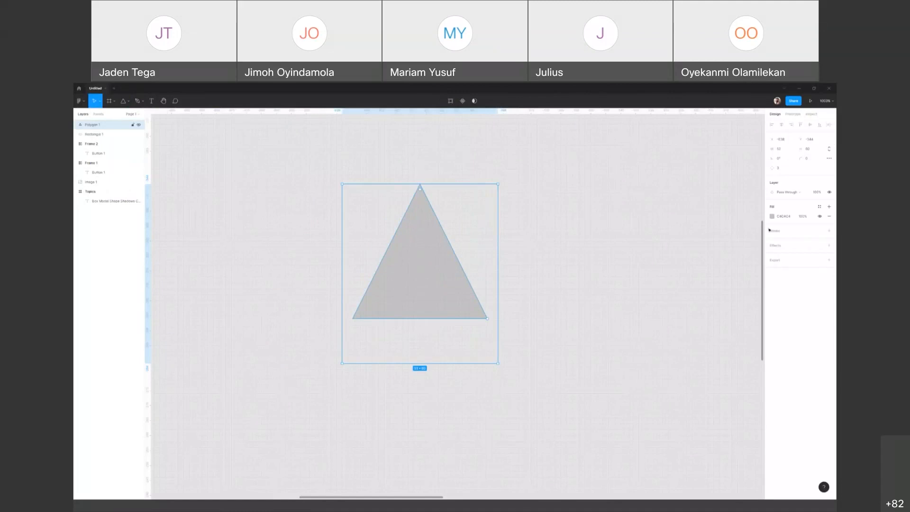
Step: Try different side counts on the polygon and leave it at 9 sides
left_click(778, 169)
key("Up")
key("Up")
key("Up")
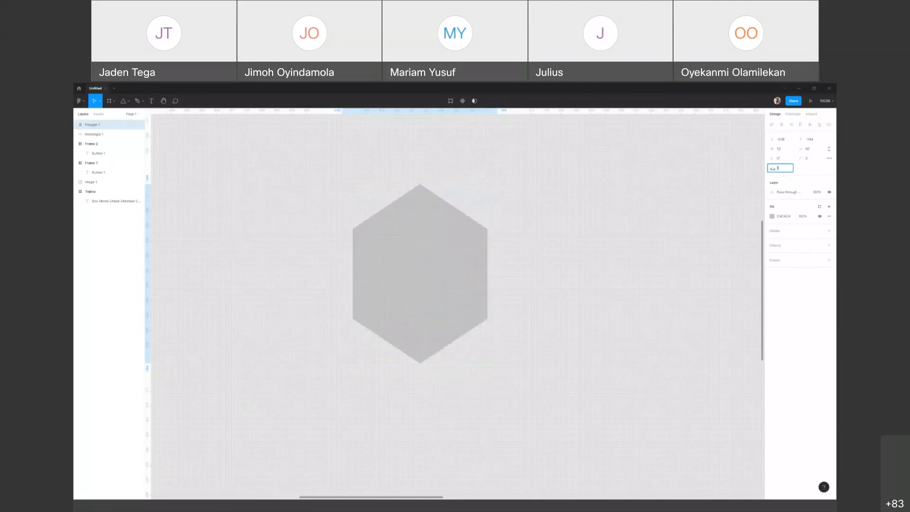
key("Up")
key("Up")
key("Up")
key("Up")
key("Up")
key("Up")
key("Up")
key("Up")
key("Up")
key("Down")
key("Down")
key("Down")
key("Down")
key("Down")
key("Down")
key("Down")
key("Down")
key("Down")
key("Down")
key("Down")
key("Down")
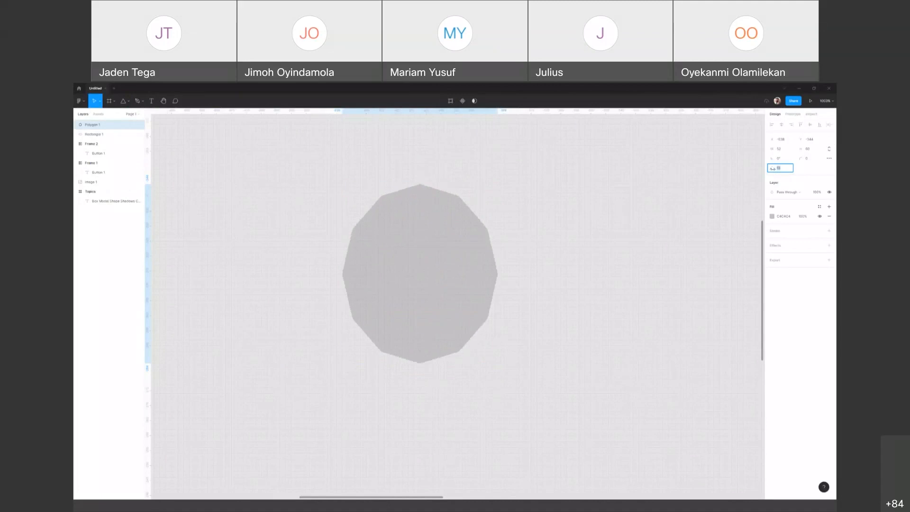
key("Up")
key("Up")
key("Up")
key("Up")
key("Up")
key("Up")
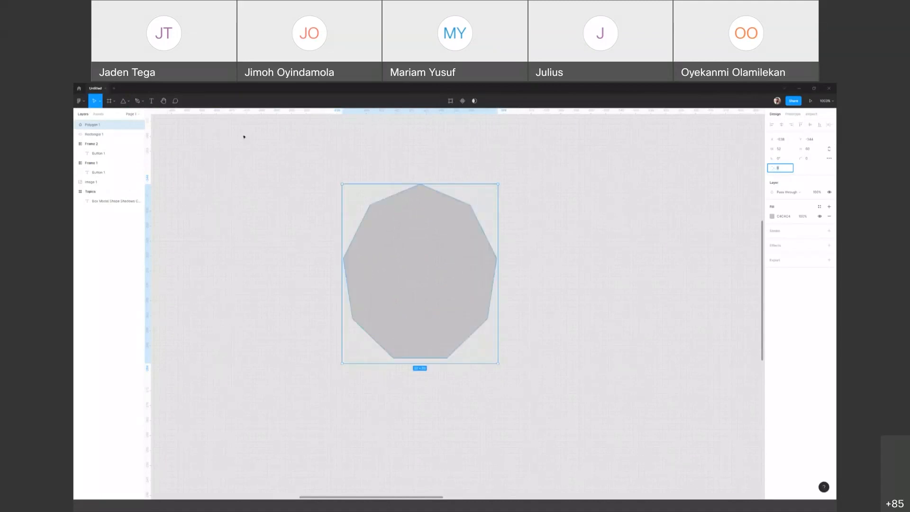
Step: Draw a five-pointed star of about 50 × 55 to the right of the nine-sided polygon
left_click(129, 102)
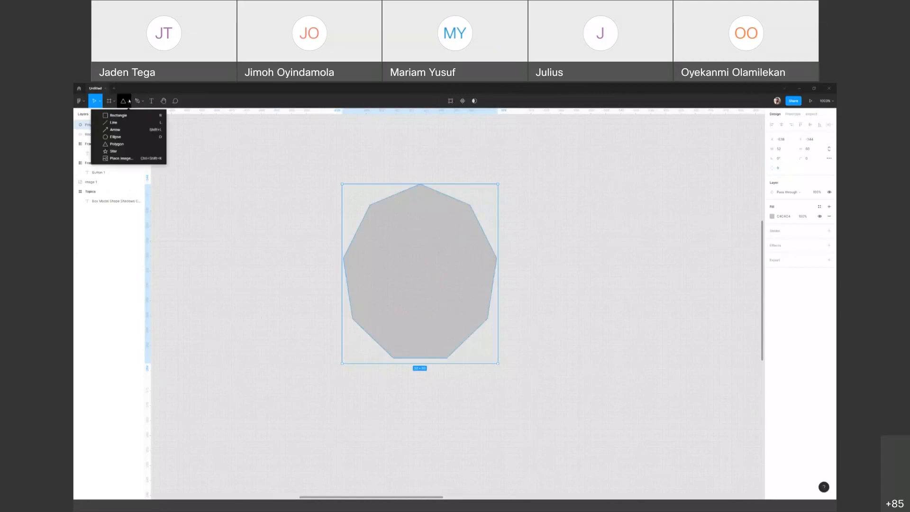
left_click(137, 150)
left_click_drag(522, 205, 671, 369)
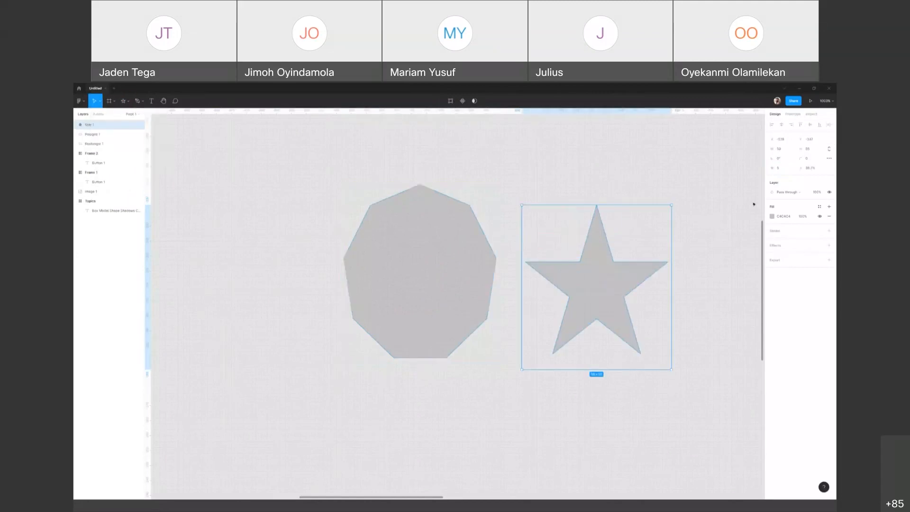
Step: Try different point counts on the star and leave it with 6 points
left_click(782, 169)
key("Up")
key("Up")
key("Up")
key("Up")
key("Up")
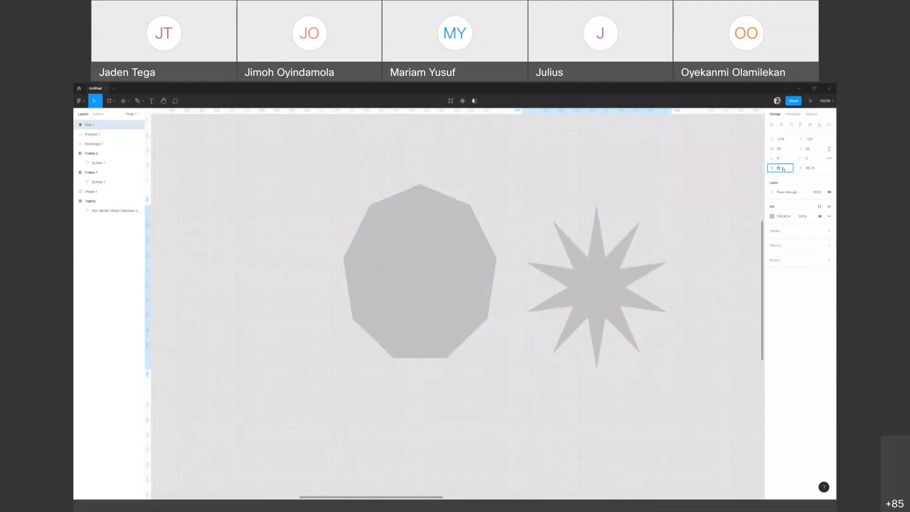
key("Down")
key("Down")
key("Down")
key("Down")
Step: Reduce the star's ratio until its points are thin spikes, and leave nothing selected
left_click(814, 168)
key("Up")
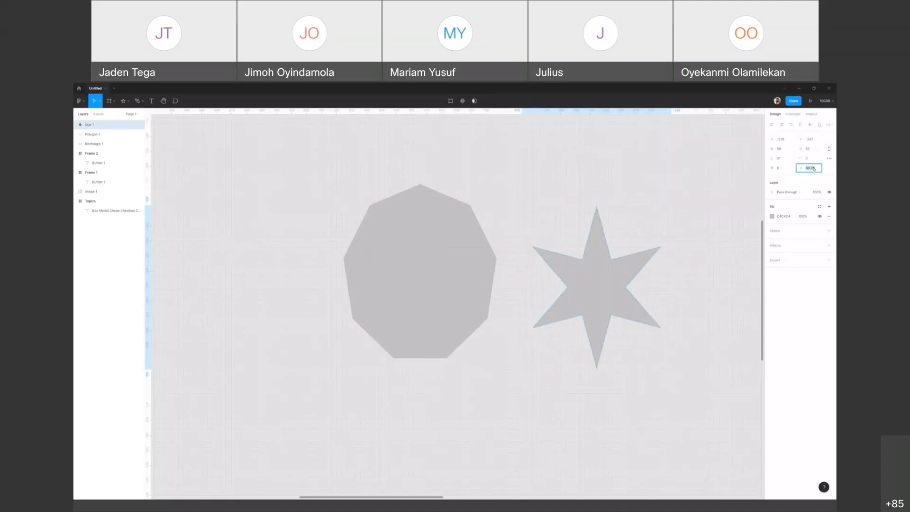
key("Up")
key("Down")
key("Down")
key("Down")
key("Down")
key("Down")
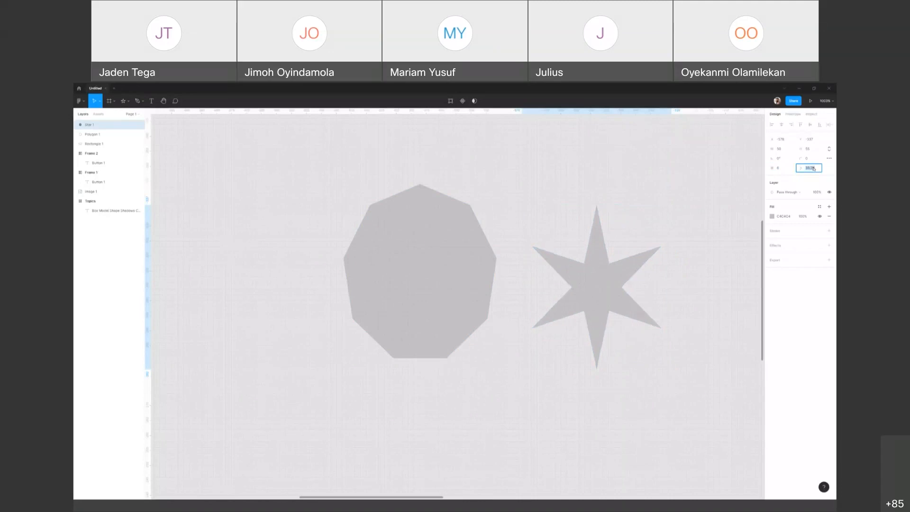
key("Down")
key("Down")
key("Down")
key("Down")
key("Down")
key("Down")
key("Down")
key("Down")
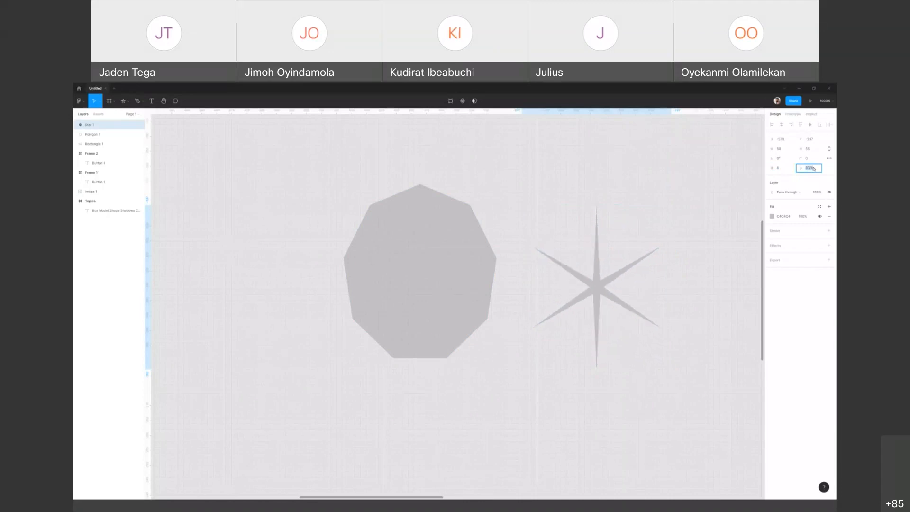
key("Up")
key("Up")
key("Up")
key("Up")
left_click(196, 145)
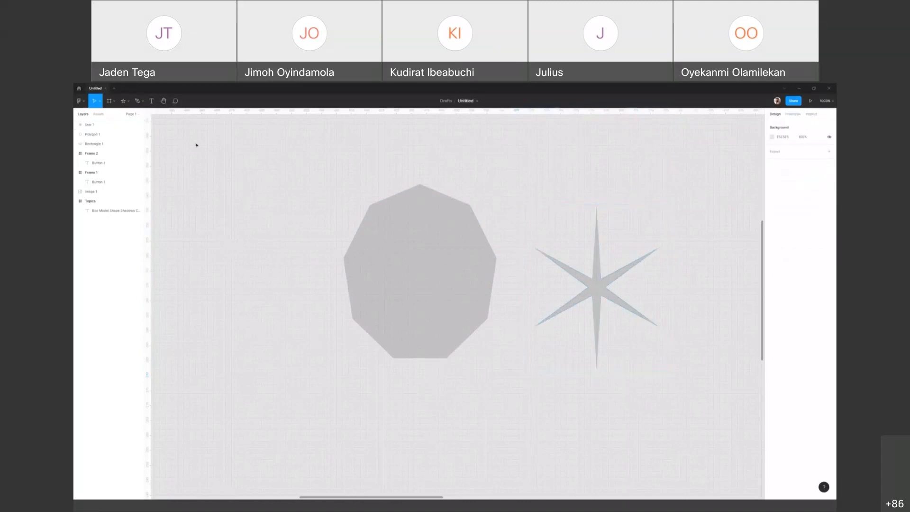
Step: Draw a circle of about 32 × 32 to the left of the nine-sided polygon
left_click(128, 103)
left_click(244, 144)
key("o")
left_click_drag(222, 232, 318, 327)
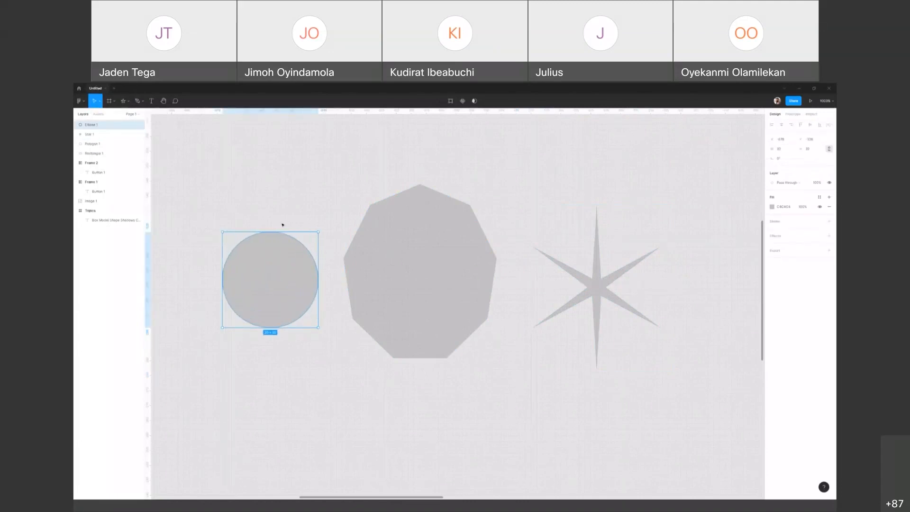
Step: Reshape the small circle into an irregular rounded blob by moving its four anchor points, and finish the vector editing
key("Return")
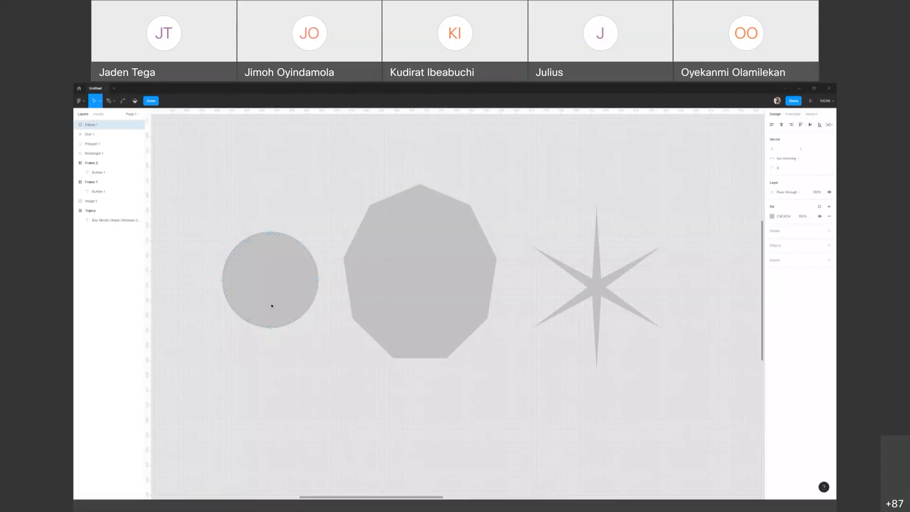
left_click_drag(319, 280, 331, 258)
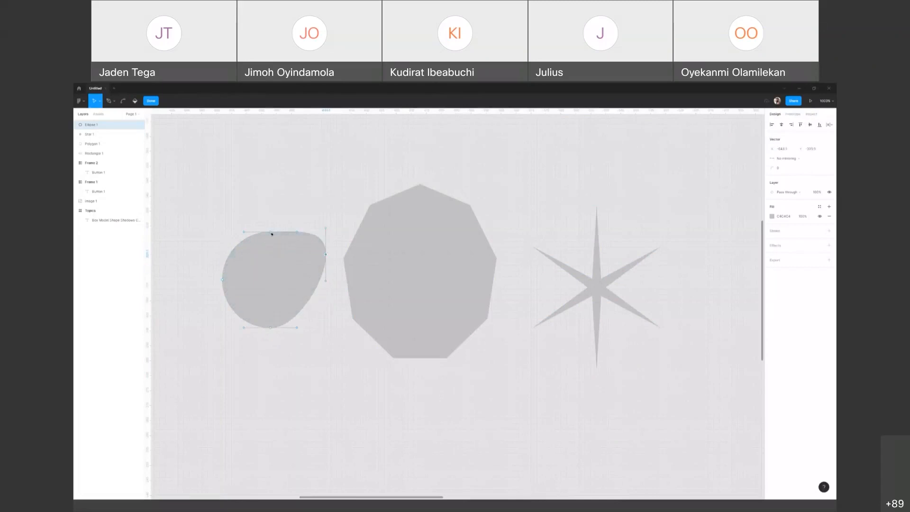
left_click_drag(266, 233, 254, 214)
left_click(252, 272)
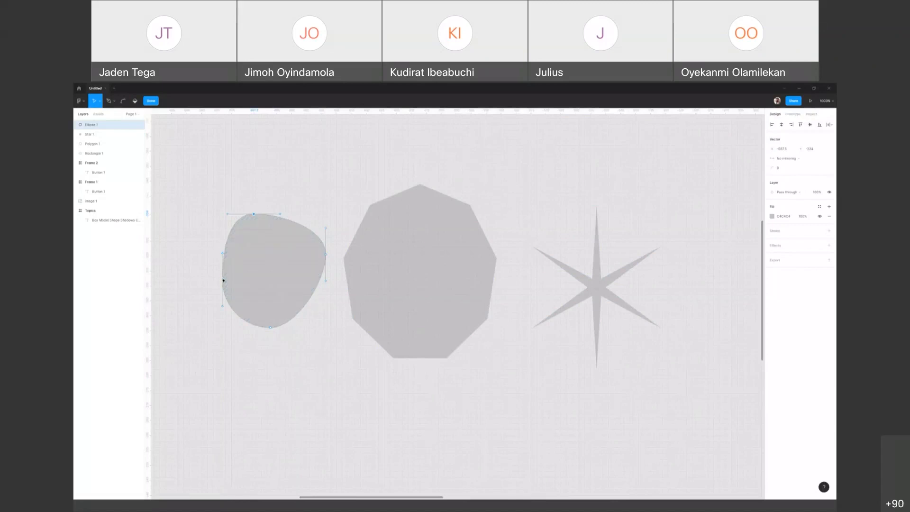
mouse_move(223, 280)
left_mouse_down()
mouse_move(199, 283)
mouse_move(217, 282)
left_mouse_up()
left_click_drag(272, 327, 316, 329)
mouse_move(254, 328)
left_mouse_down()
mouse_move(232, 360)
mouse_move(254, 329)
left_mouse_up()
left_click(325, 254)
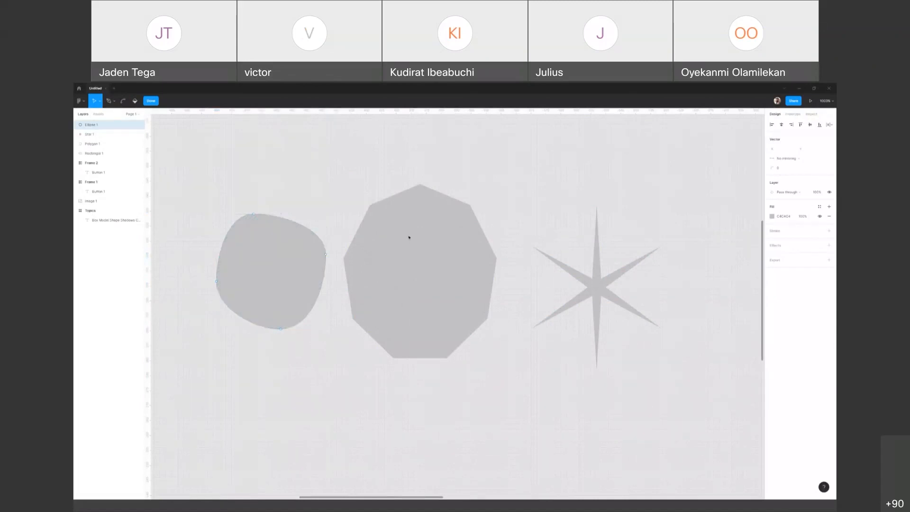
key("Escape")
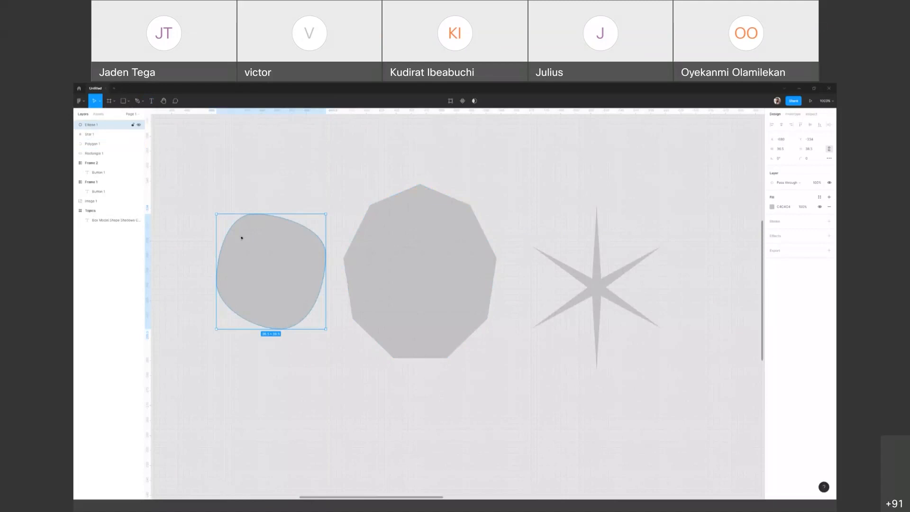
Step: Examine the move, pen, bend and paint bucket tools available while editing the blob's vector points
double_click(254, 236)
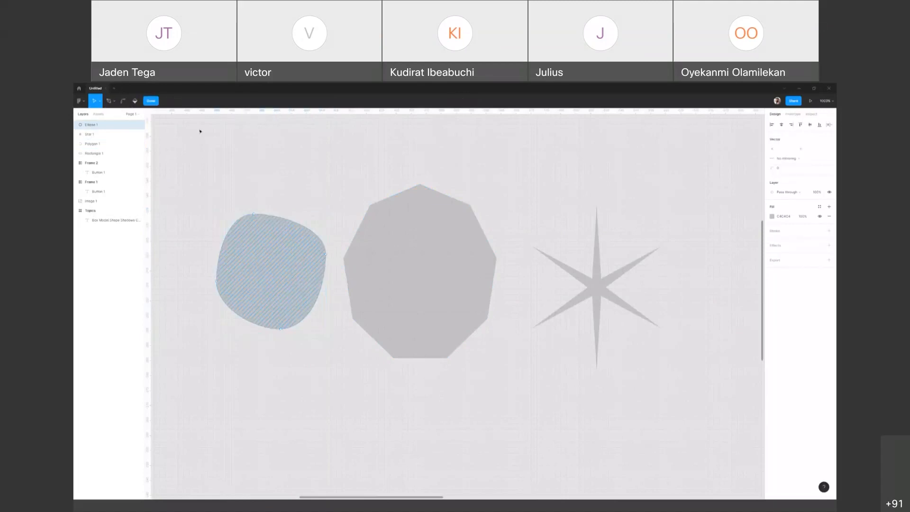
left_click(99, 103)
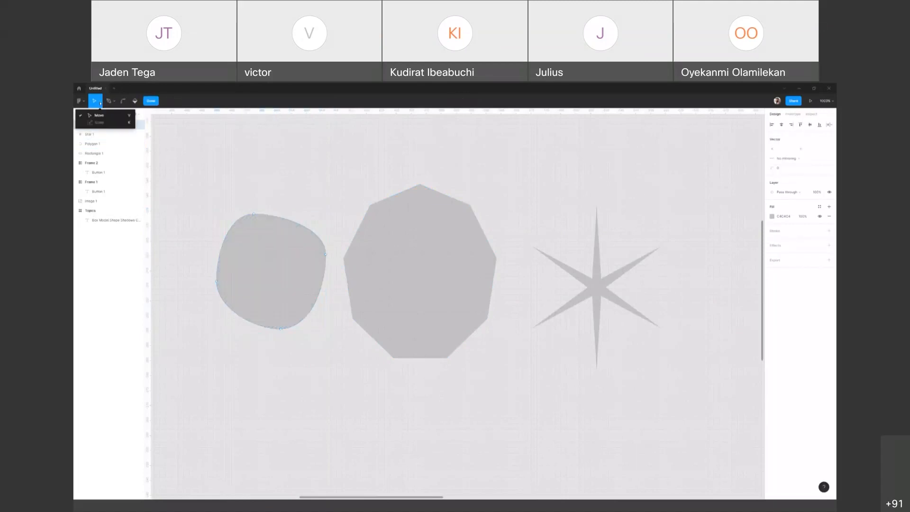
left_click(114, 102)
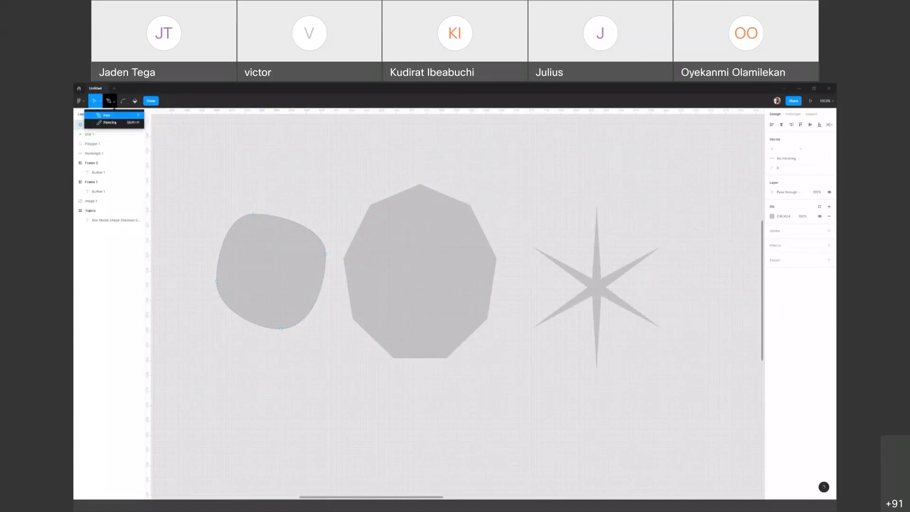
left_click(123, 102)
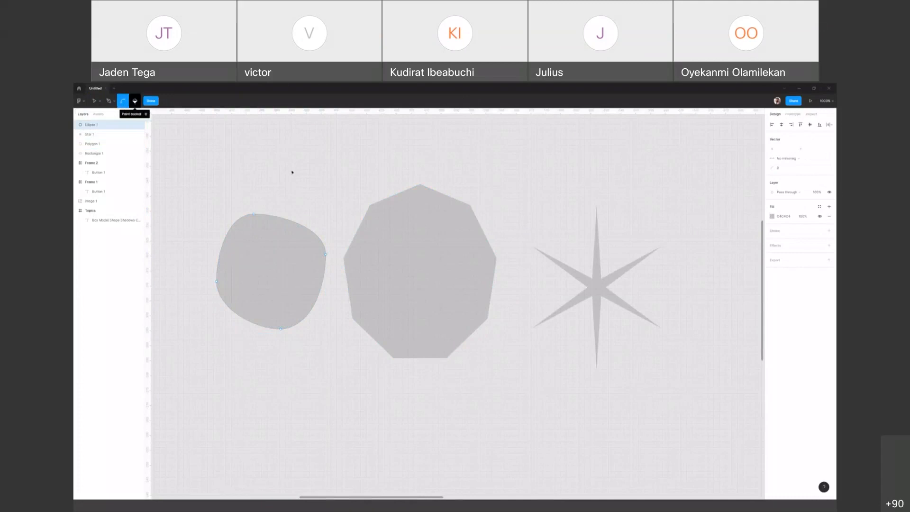
key("Escape")
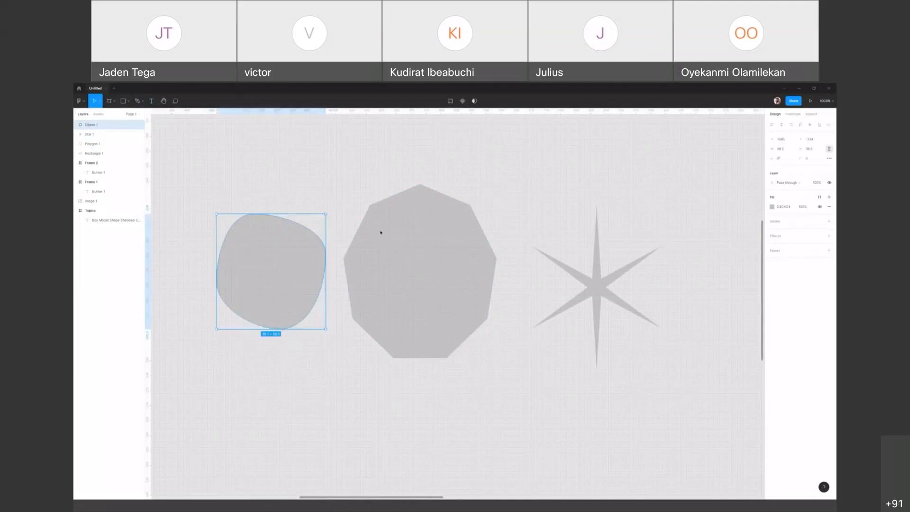
Step: Reshape the nine-sided polygon by pulling its two upper-right vertices outward and pushing the edge between them inward as a notch, and shift the shape slightly right
left_click(405, 230)
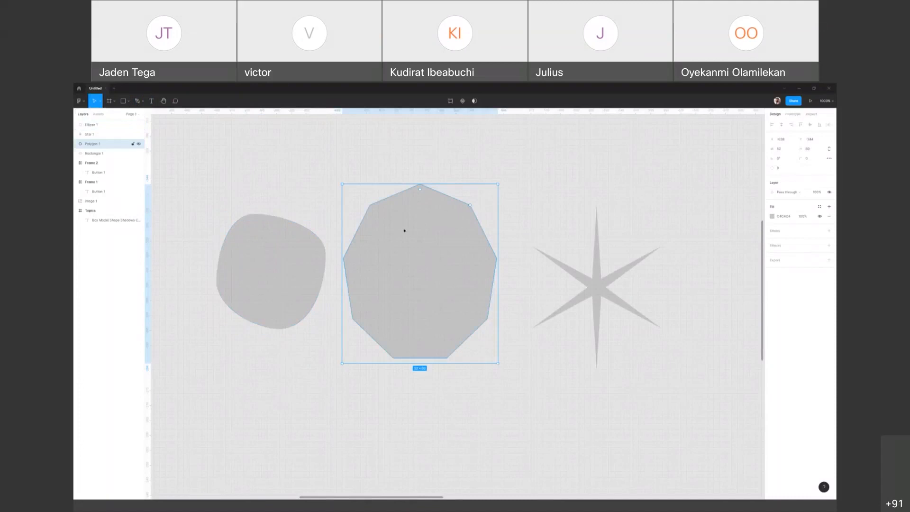
double_click(443, 234)
right_click(444, 233)
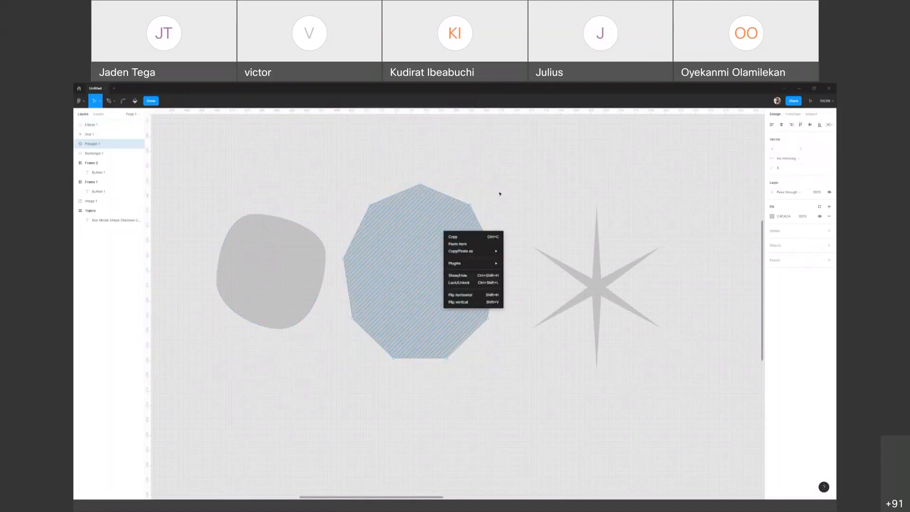
left_click(406, 191)
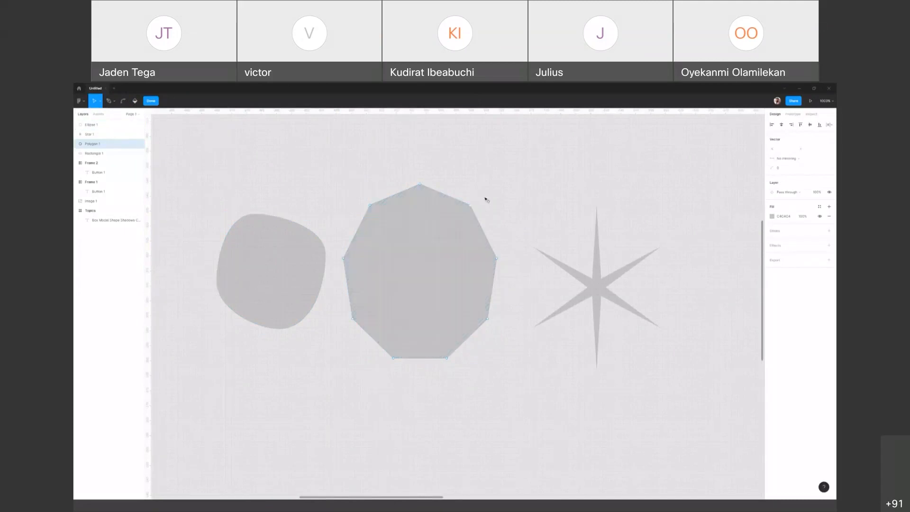
left_click_drag(471, 206, 501, 197)
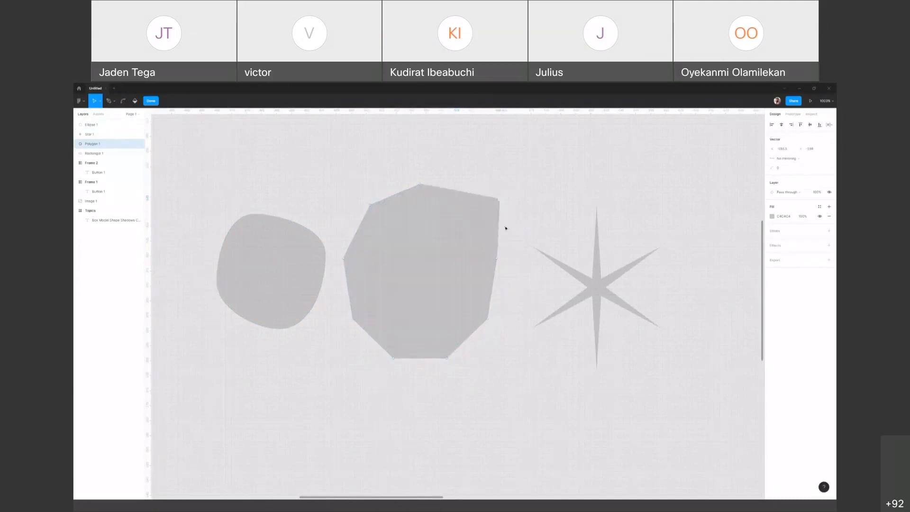
left_click(497, 261)
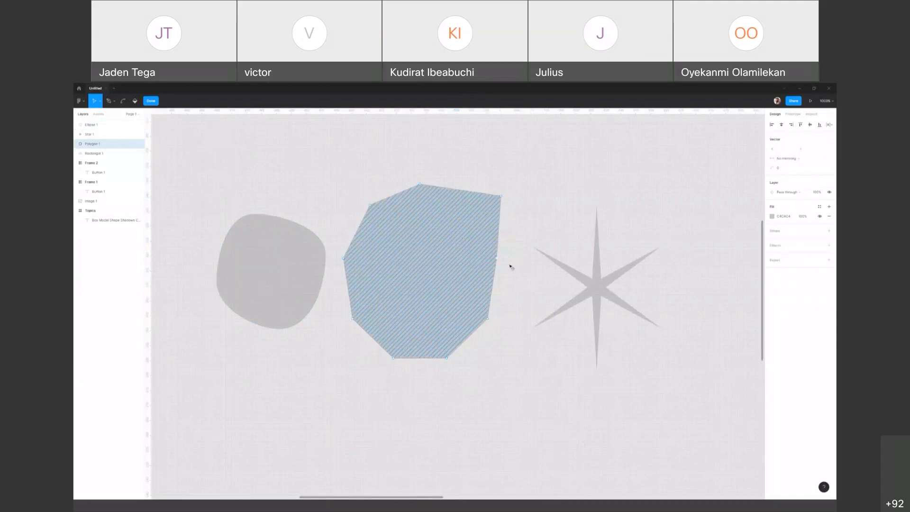
left_click_drag(496, 258, 518, 268)
left_click_drag(510, 232, 488, 240)
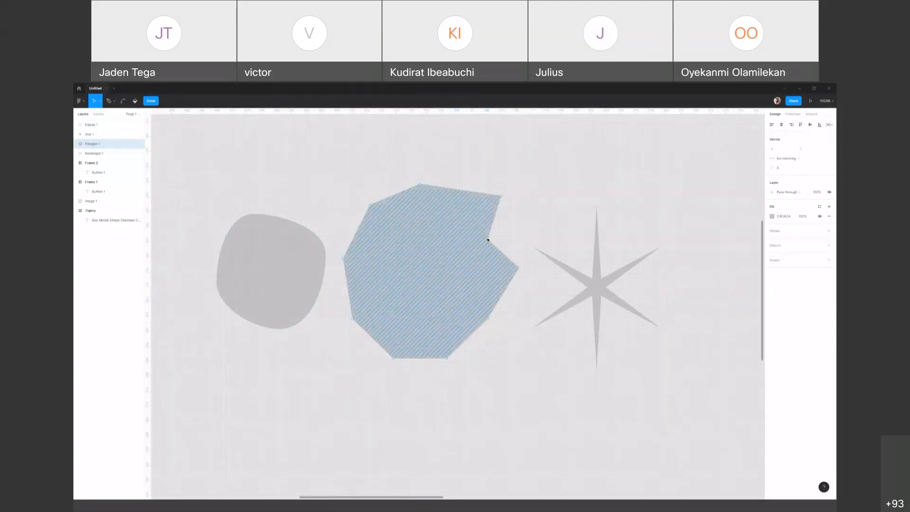
left_click_drag(427, 251, 500, 240)
left_click(556, 146)
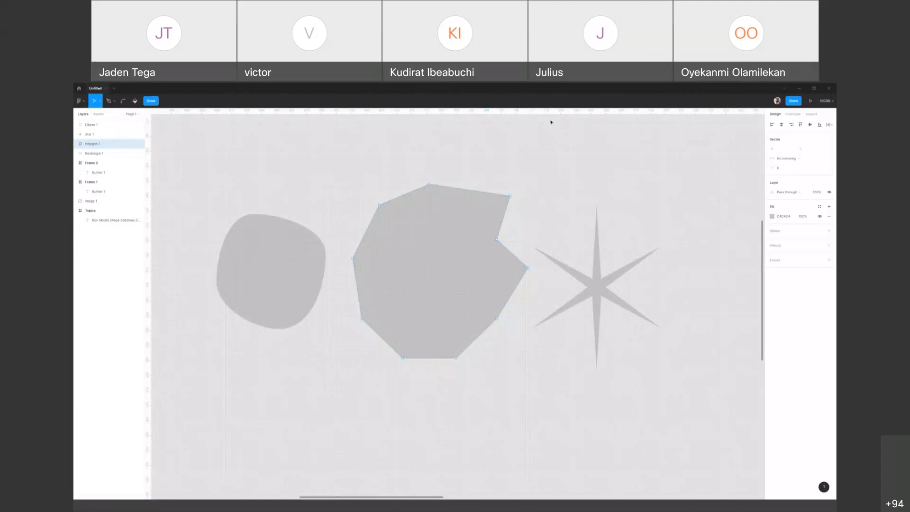
key("Escape")
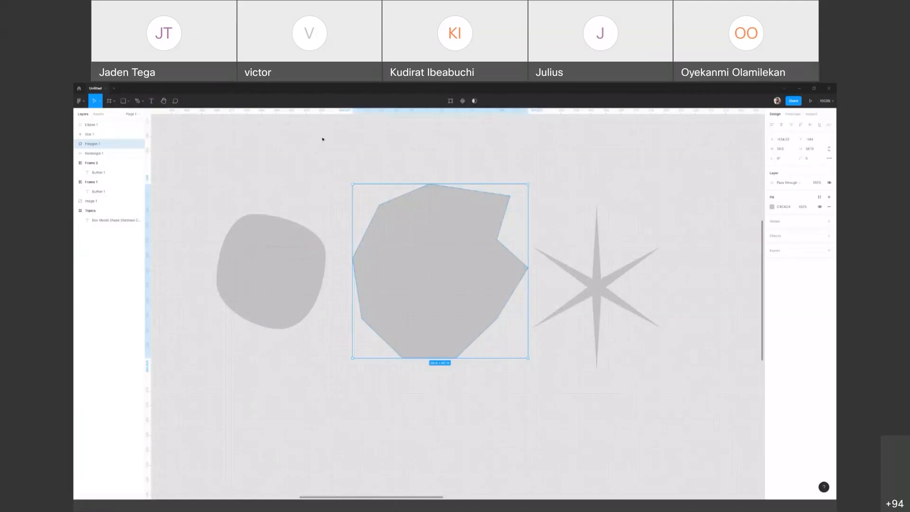
Step: Look over the list of topics and the shapes drawn so far, with nothing selected
scroll(322, 139, "down", 5)
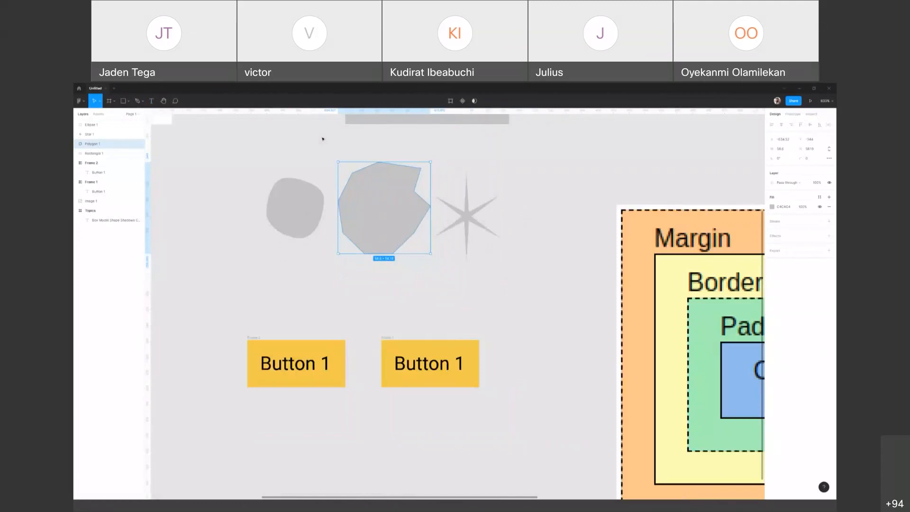
scroll(322, 139, "down", 1)
left_click_drag(271, 134, 462, 205)
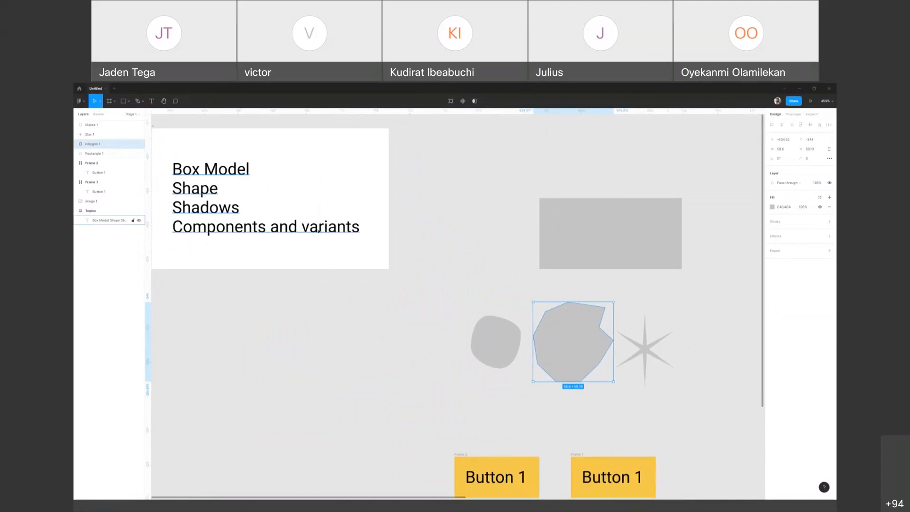
left_click(486, 297)
scroll(413, 221, "down", 2)
scroll(412, 221, "right", 3)
scroll(333, 238, "up", 1)
scroll(332, 238, "right", 2)
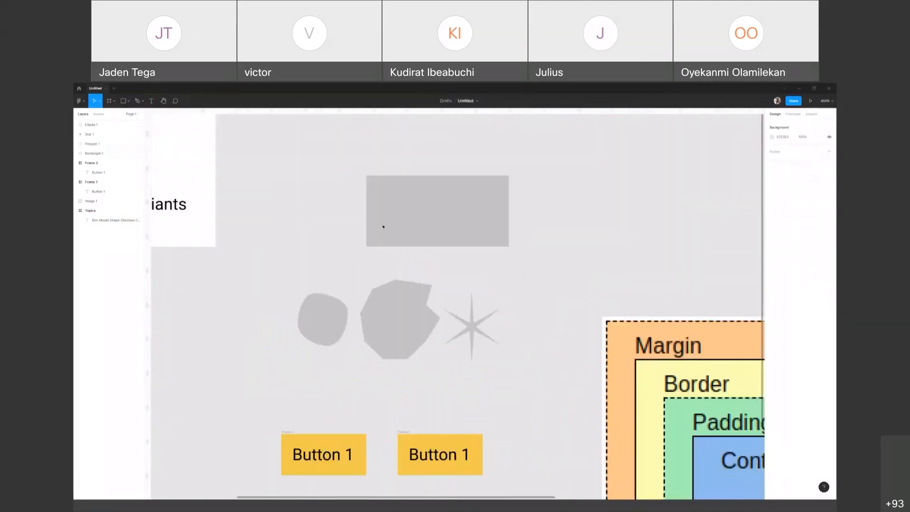
scroll(402, 276, "down", 3)
scroll(402, 276, "left", 4)
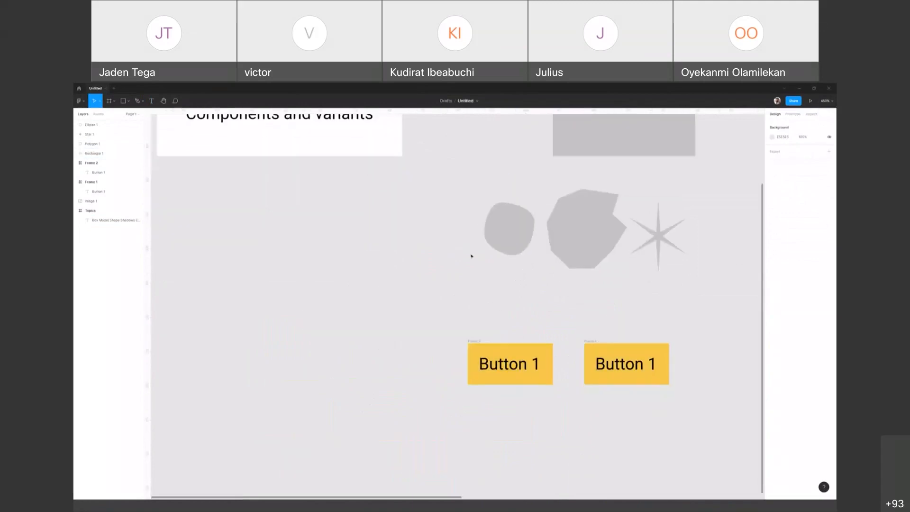
key("r")
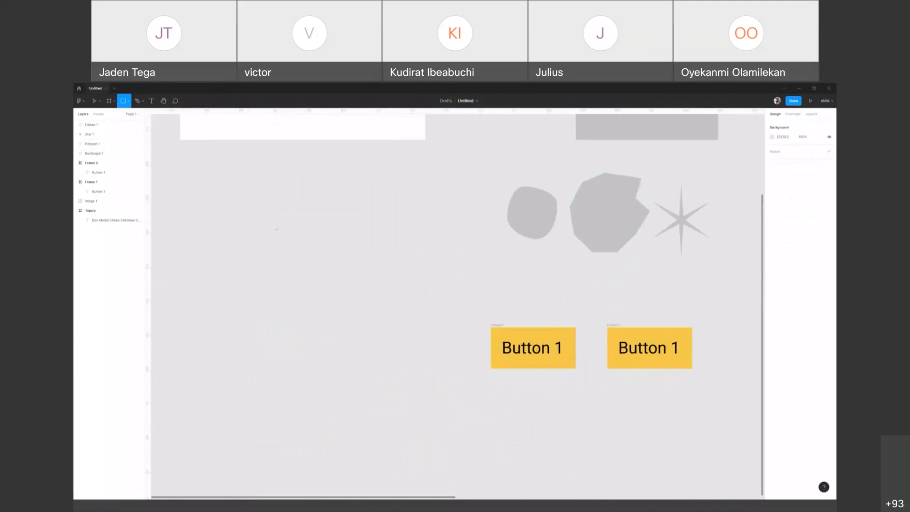
key("t")
left_click(268, 252)
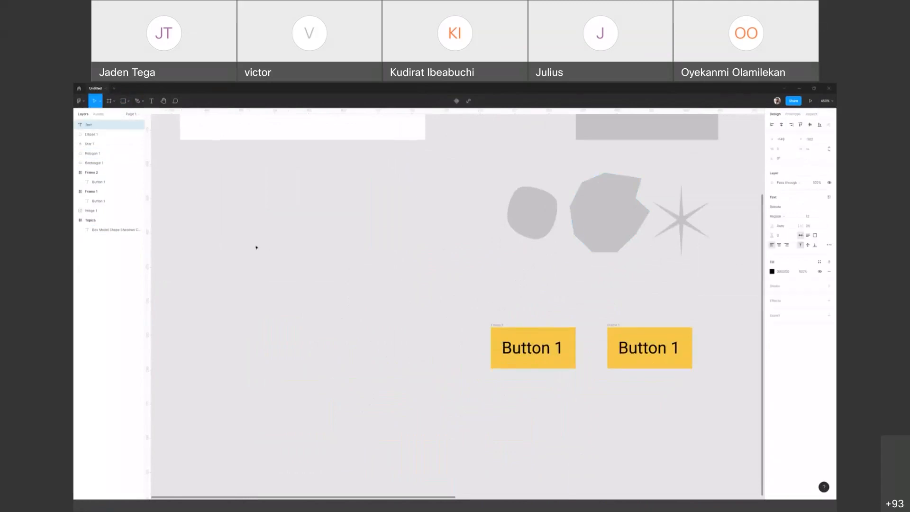
left_click(246, 233)
Step: Add the text "Refactoring UI" on the empty canvas left of the blob, and nudge it slightly up and left
key("t")
left_click(258, 237)
type("Refactoring")
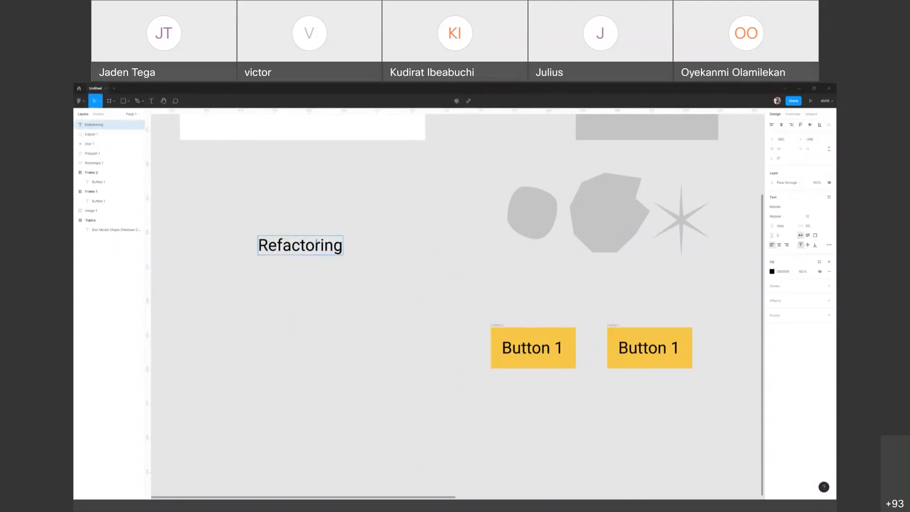
type(" UI")
key("Escape")
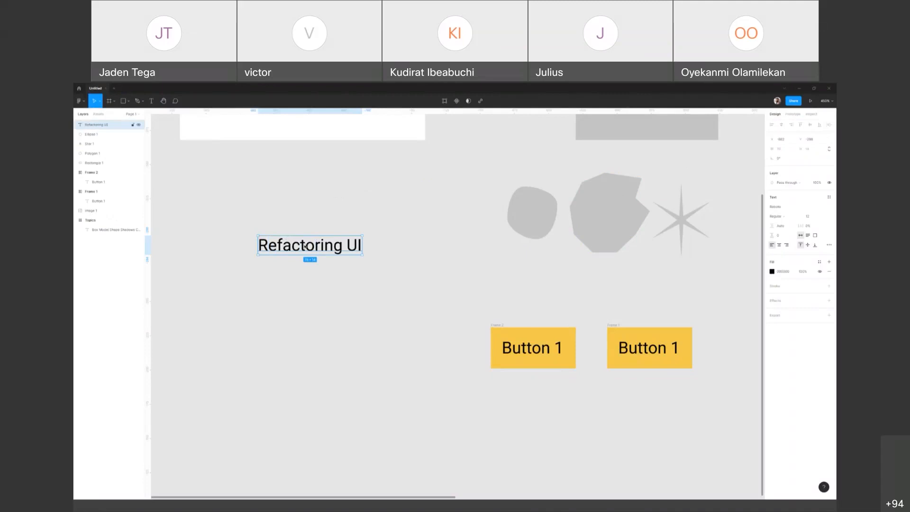
mouse_move(300, 248)
left_mouse_down()
mouse_move(289, 245)
mouse_move(300, 245)
left_mouse_up()
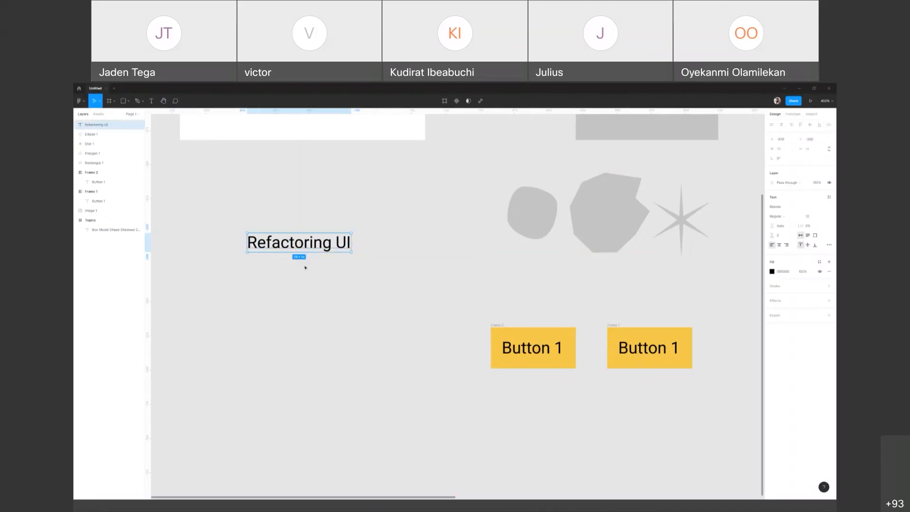
Step: Draw a frame below the "Refactoring UI" text and a small rectangle near the middle of that frame
left_click(345, 277)
key("f")
mouse_move(222, 271)
left_mouse_down()
mouse_move(388, 367)
mouse_move(437, 411)
mouse_move(425, 407)
mouse_move(429, 400)
left_mouse_up()
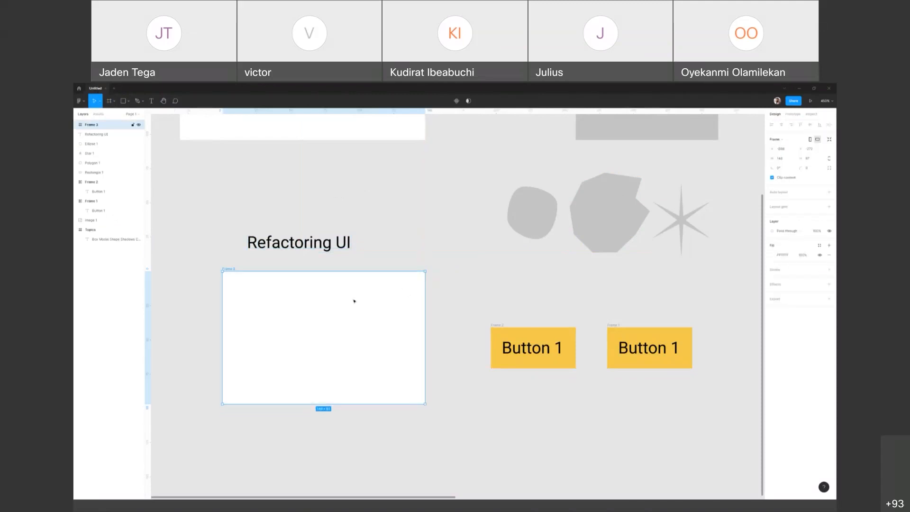
key("r")
left_click_drag(281, 311, 359, 354)
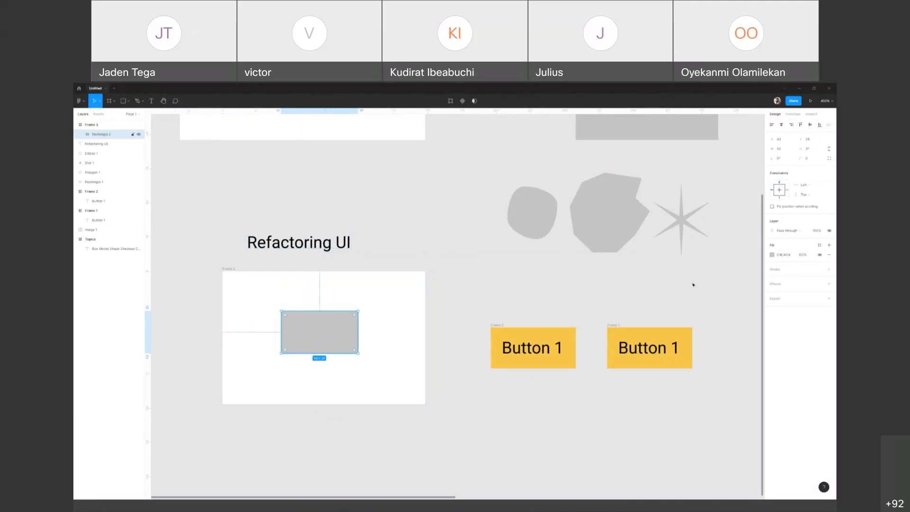
Step: Set the small rectangle's fill to white (FFFFFF) and move it to the center of the frame
left_click(790, 256)
type("f")
key("Return")
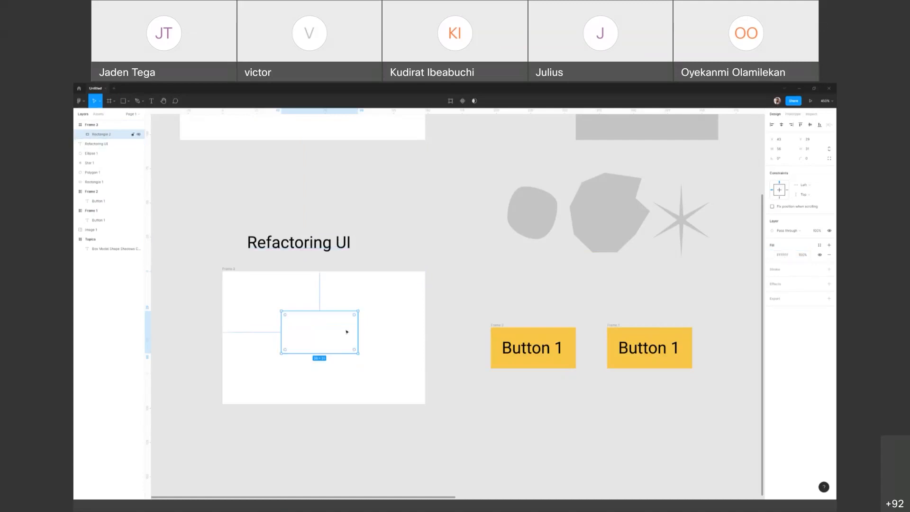
left_click_drag(347, 331, 278, 294)
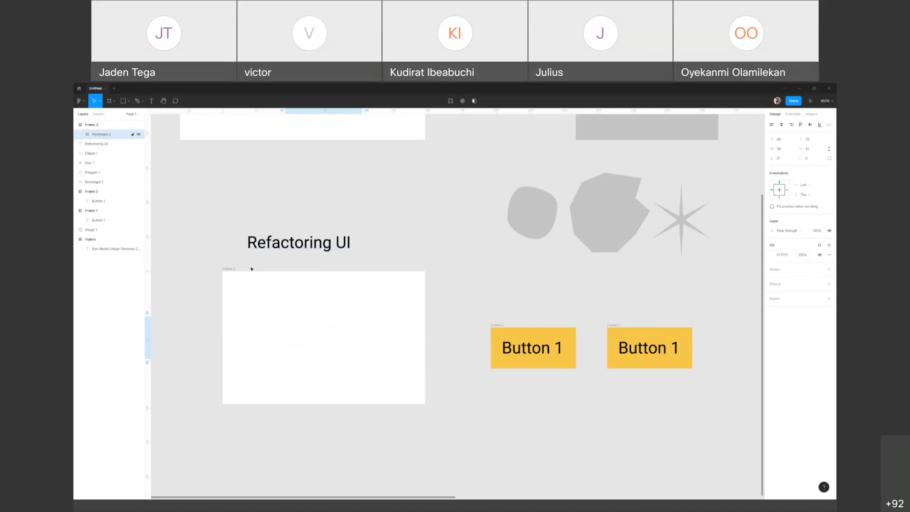
Step: Set the frame's fill to the off-white hex value FE and compare the white rectangle against it
left_click(226, 268)
left_click(792, 258)
type("fe")
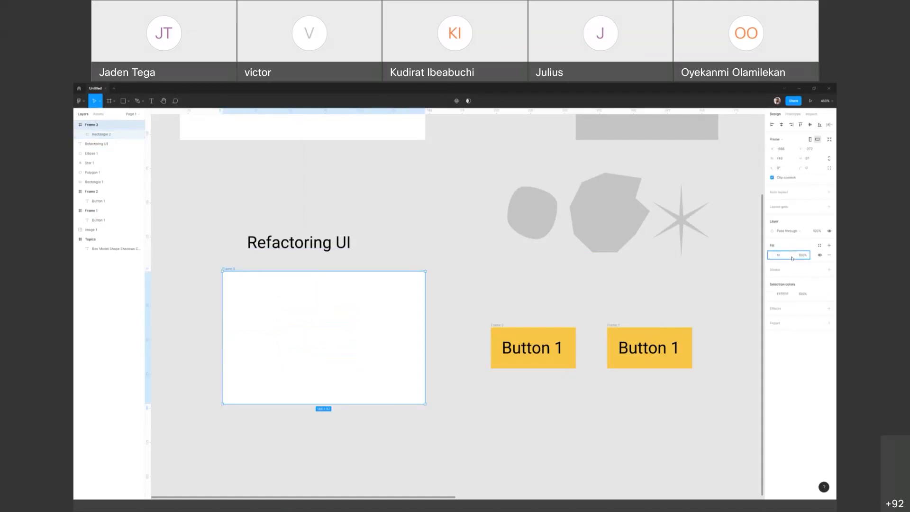
key("Return")
left_click(329, 346)
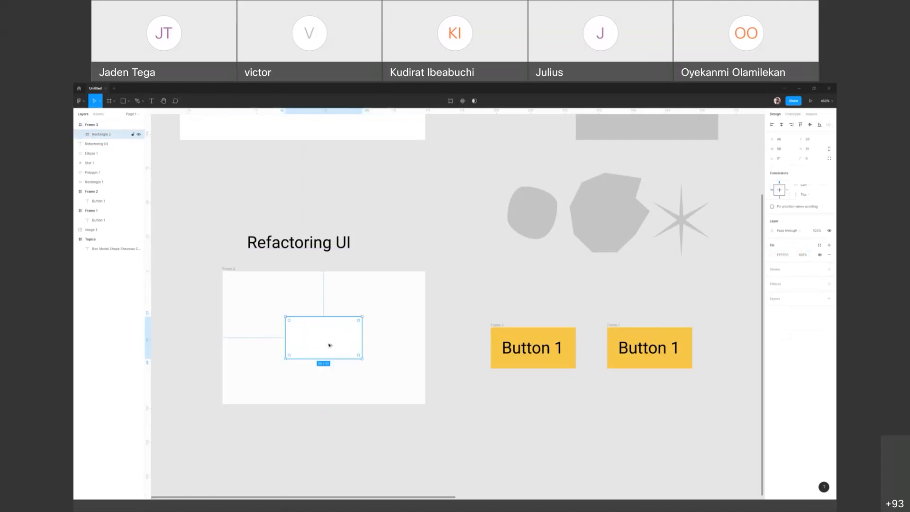
left_click(368, 308)
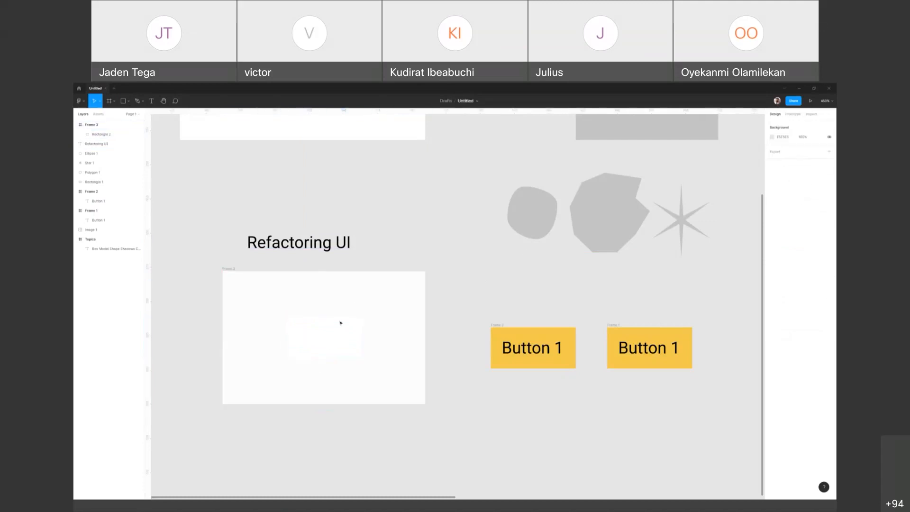
left_click(339, 326)
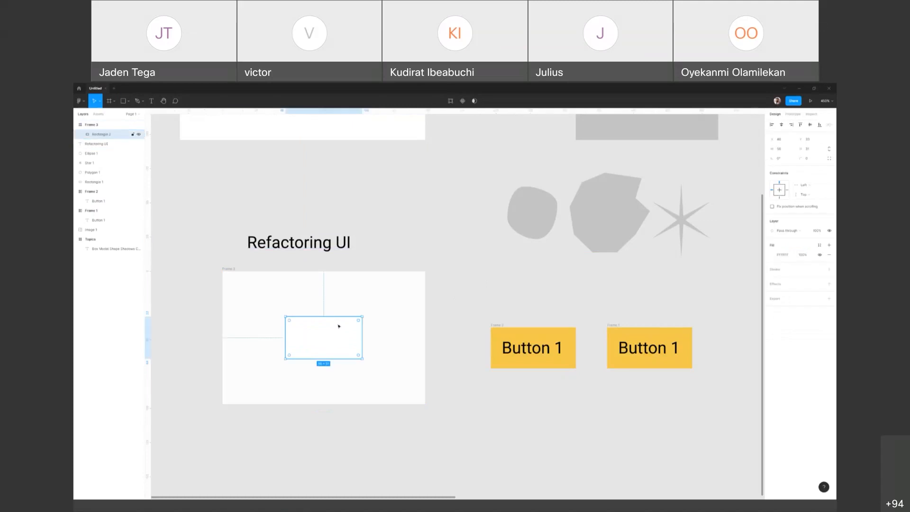
left_click(476, 307)
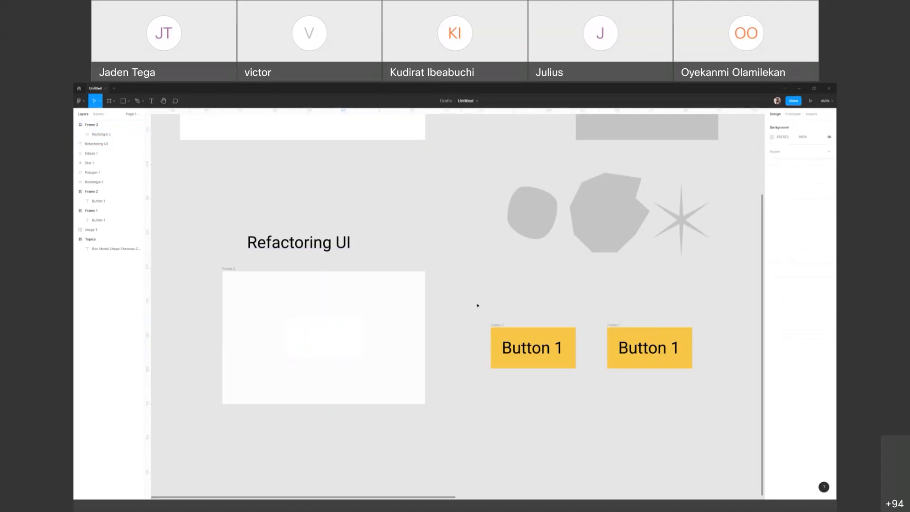
Step: Add a drop shadow effect to the white rectangle and review the other effect types, keeping Drop shadow
left_click(347, 340)
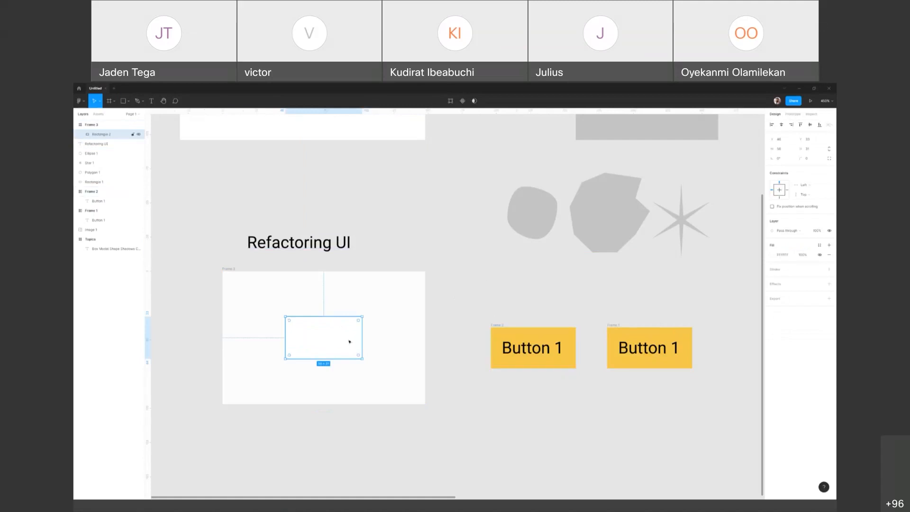
left_click(779, 285)
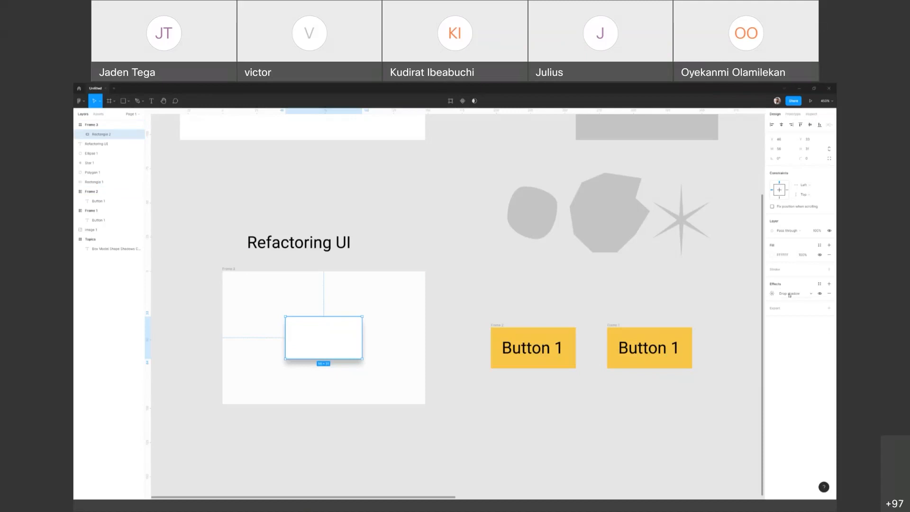
left_click(789, 294)
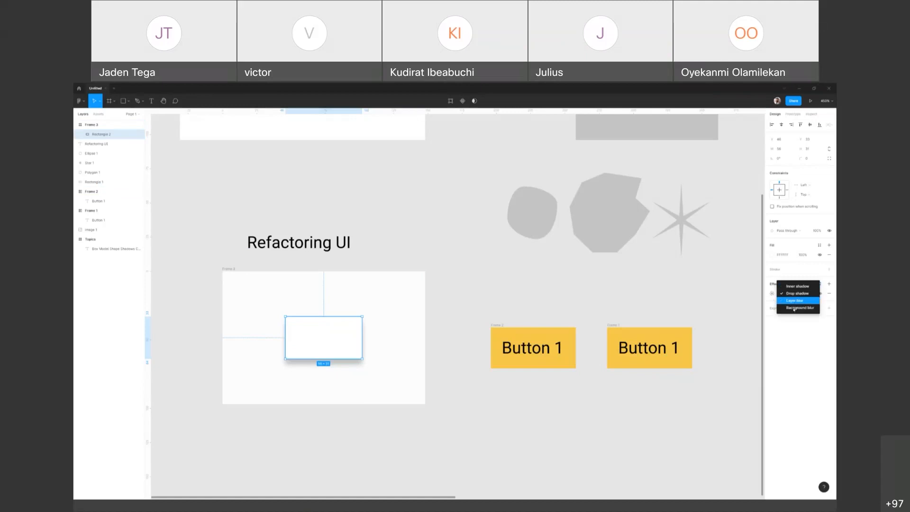
left_click(791, 279)
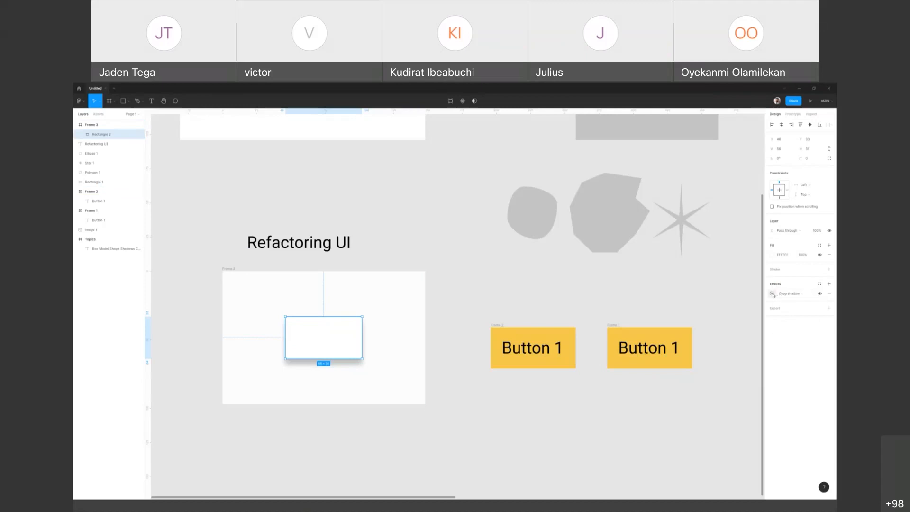
Step: Try positive and negative X offsets on the white rectangle's drop shadow, shifting it to either side
left_click(772, 294)
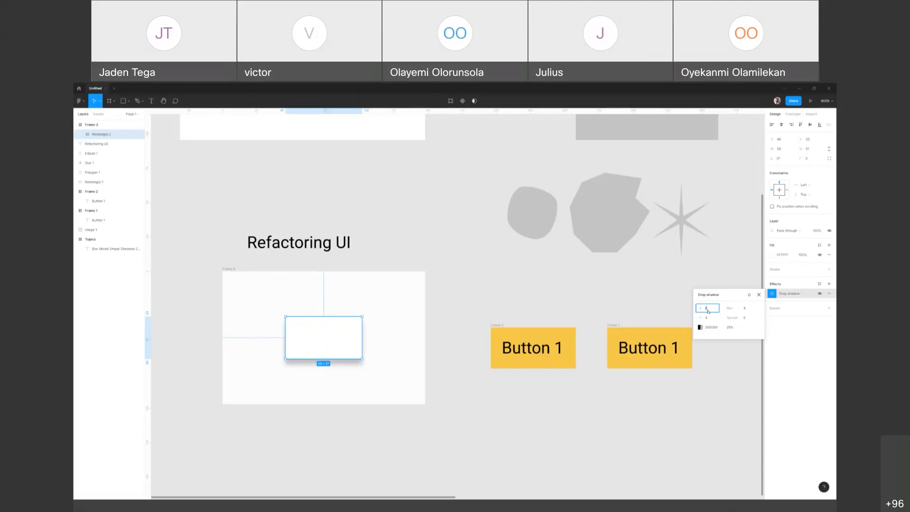
key("Up")
key("Up")
key("Up")
key("Up")
key("Up")
key("Up")
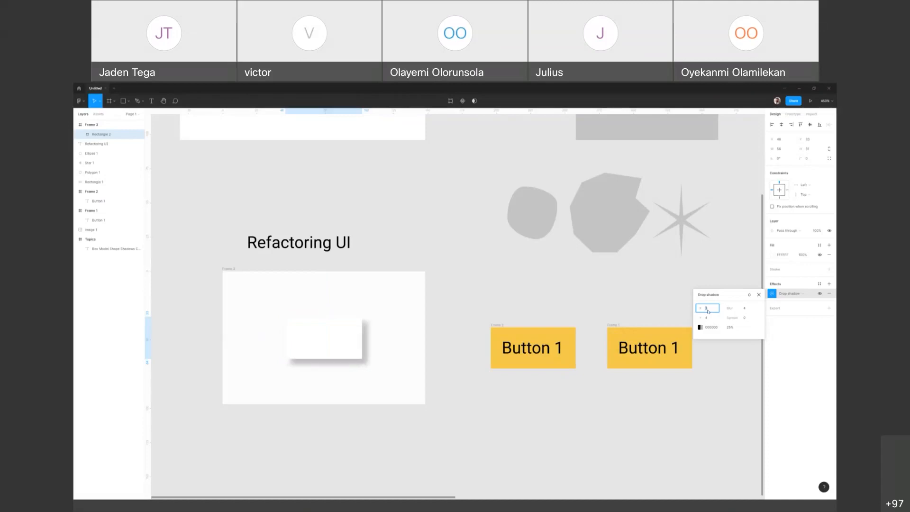
key("Up")
key("Up")
key("Up")
key("Up")
key("Up")
key("Up")
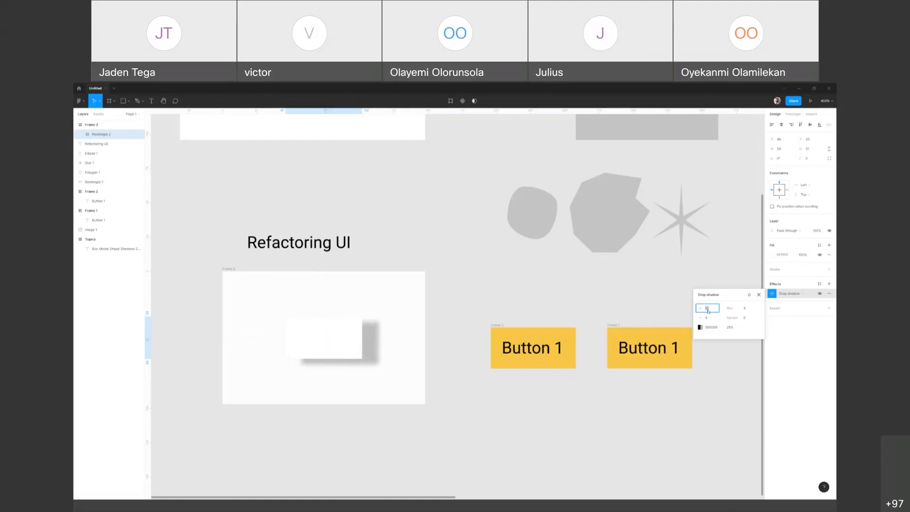
key("Down")
key("Down")
key("Down")
key("Down")
key("Down")
key("Down")
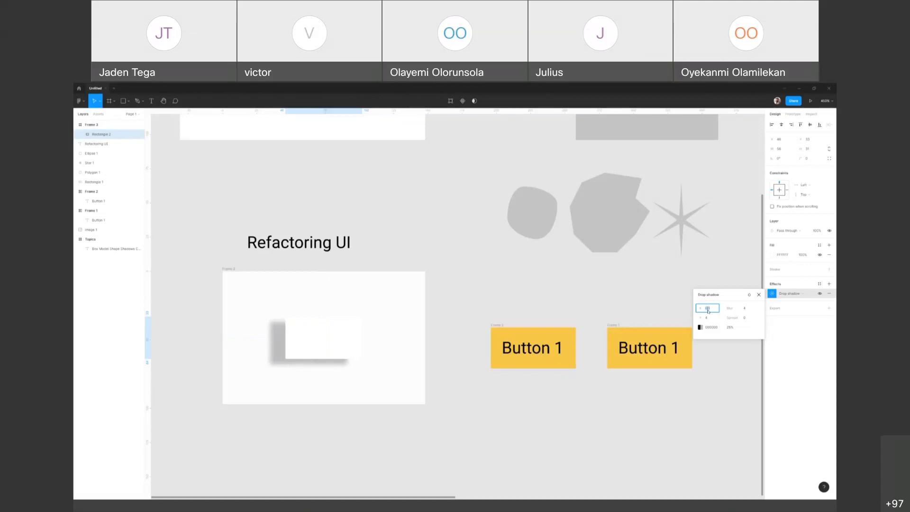
key("Up")
key("Up")
key("Up")
key("Up")
key("Up")
key("Up")
key("Up")
key("Up")
key("Up")
key("Up")
key("Up")
key("Up")
key("Up")
key("Up")
key("Up")
key("Up")
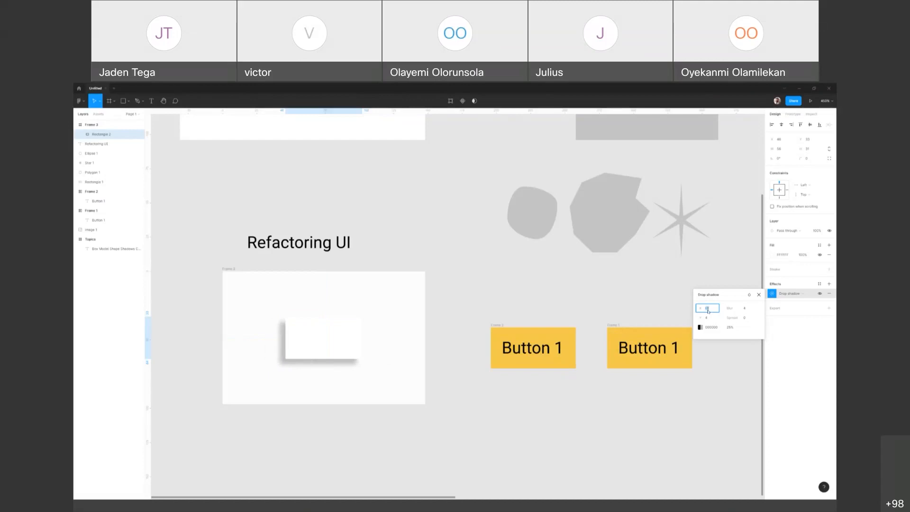
Step: Try positive and negative Y offsets on the drop shadow, shifting it below and above the white rectangle
left_click(708, 318)
key("Up")
key("Up")
key("Up")
key("Up")
key("Up")
key("Up")
key("Up")
key("Up")
key("Up")
key("Up")
key("Up")
key("Up")
key("Up")
key("Up")
key("Up")
key("Up")
key("Up")
key("Up")
key("Up")
key("Up")
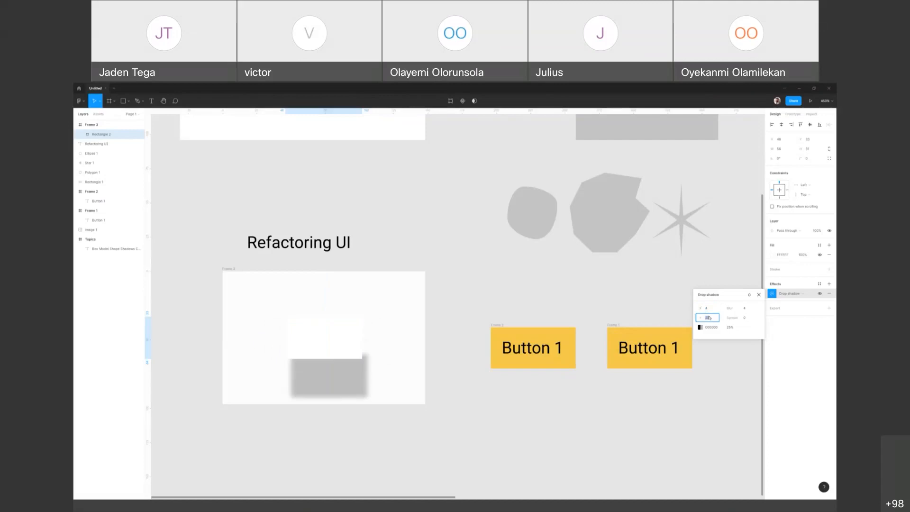
key("Down")
key("Down")
key("Down")
key("Down")
key("Down")
key("Down")
key("Down")
key("Down")
key("Down")
key("Down")
key("Down")
key("Down")
key("Down")
key("Down")
key("Down")
key("Down")
key("Down")
key("Down")
key("Down")
key("Down")
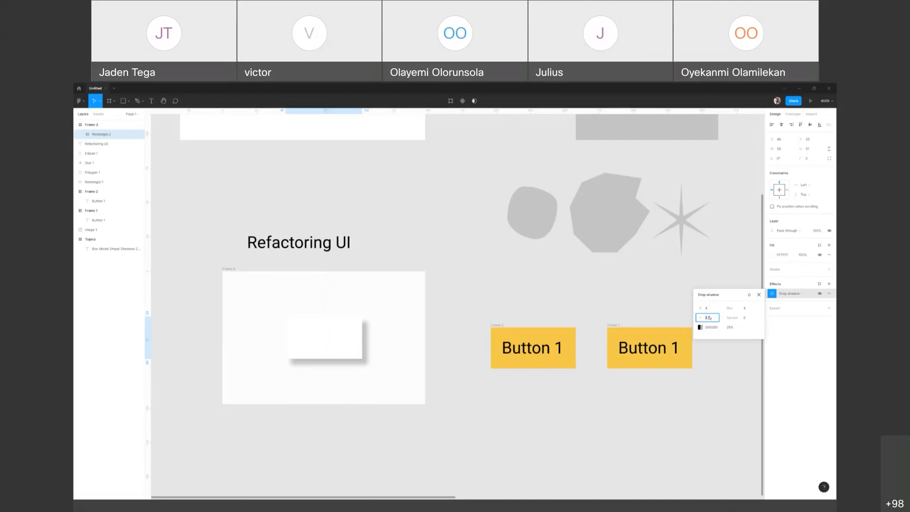
key("Down")
key("Down")
key("Down")
key("Down")
key("Down")
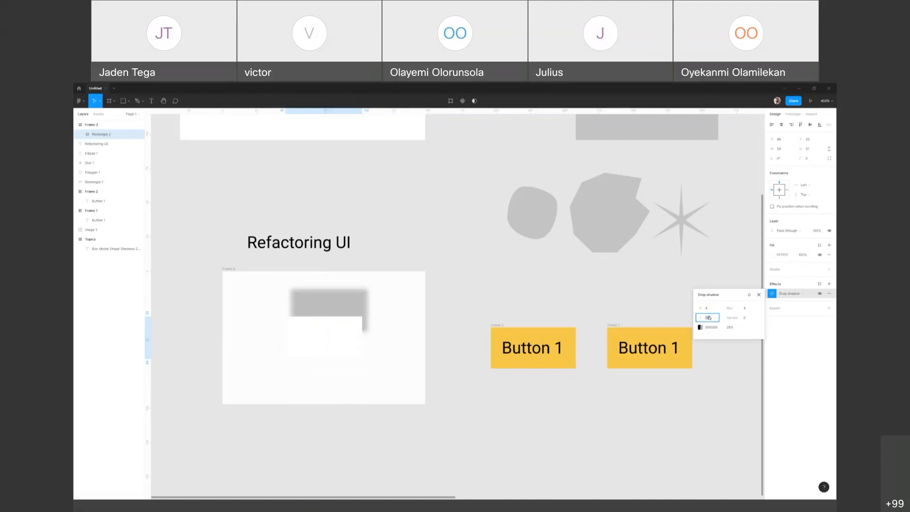
key("Up")
key("Up")
key("Up")
key("Up")
key("Up")
key("Up")
key("Up")
key("Up")
key("Up")
key("Up")
key("Up")
key("Up")
key("Up")
key("Up")
key("Up")
key("Up")
key("Up")
key("Up")
key("Up")
key("Up")
key("Up")
key("Up")
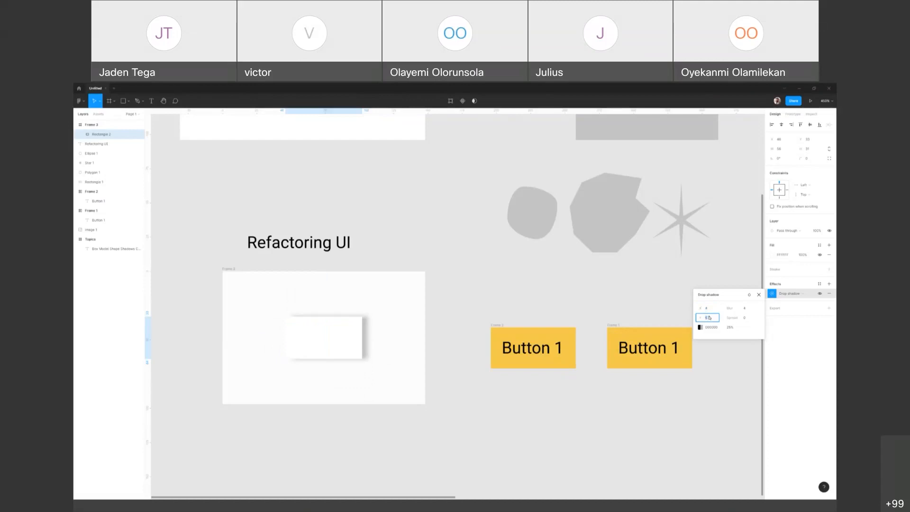
Step: Set the drop shadow's X offset to 0 and its Y offset to 4
left_click(712, 306)
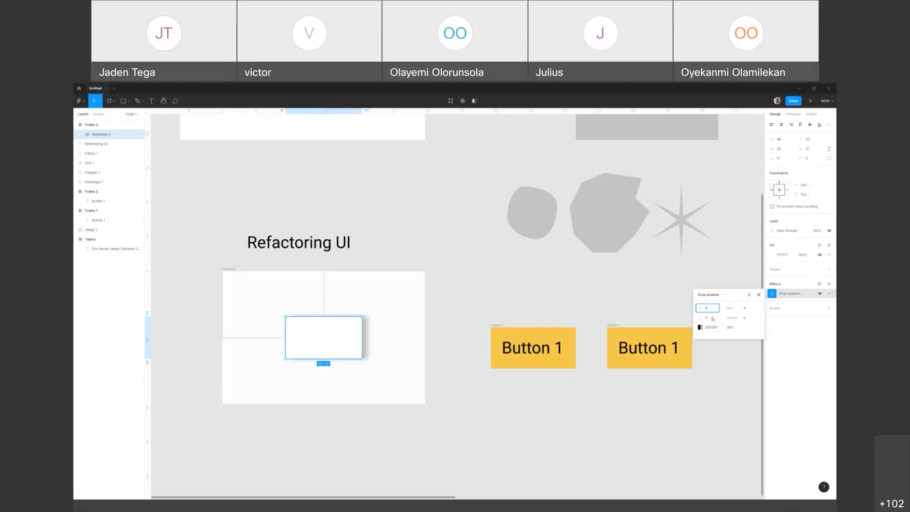
left_click(712, 318)
key("Return")
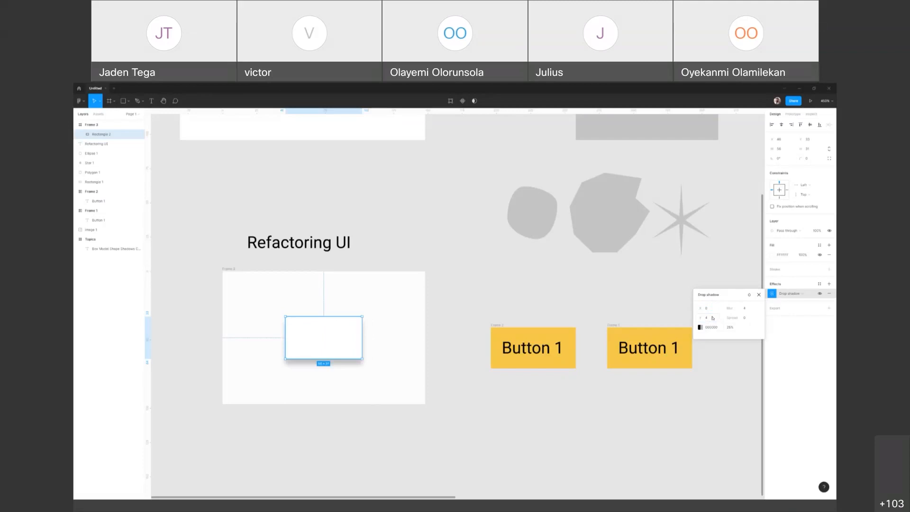
key("Right")
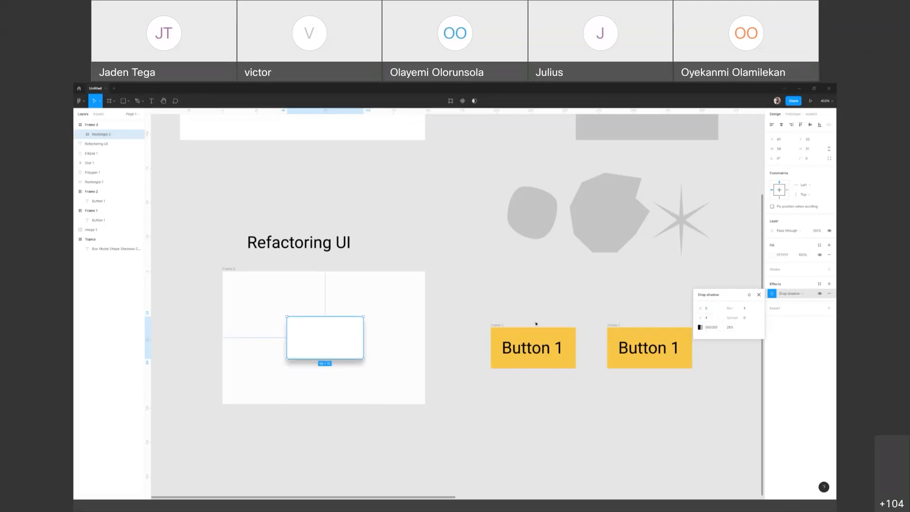
Step: Duplicate the white rectangle and arrange the two copies side by side in the frame
left_click(398, 319)
left_click_drag(337, 345, 389, 348)
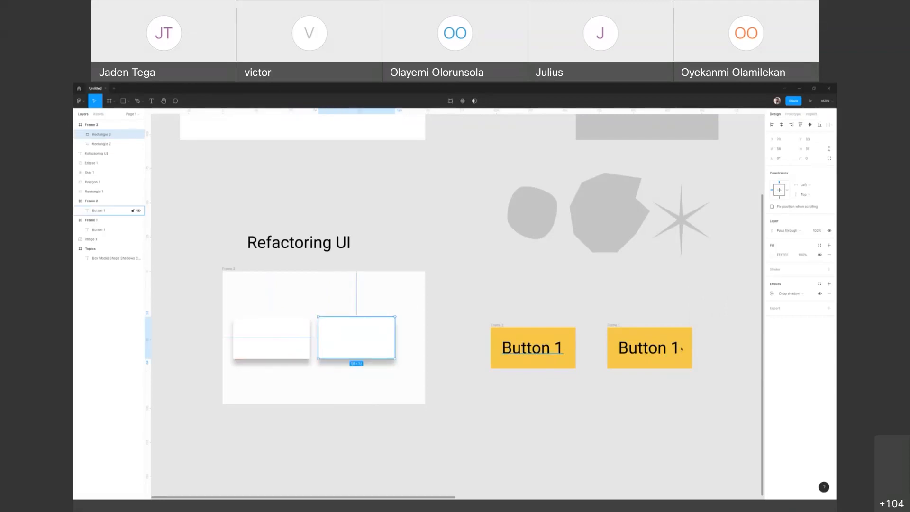
Step: Set the Y offset of the left white rectangle's drop shadow to 0 and deselect it
left_click(280, 356)
left_click(772, 294)
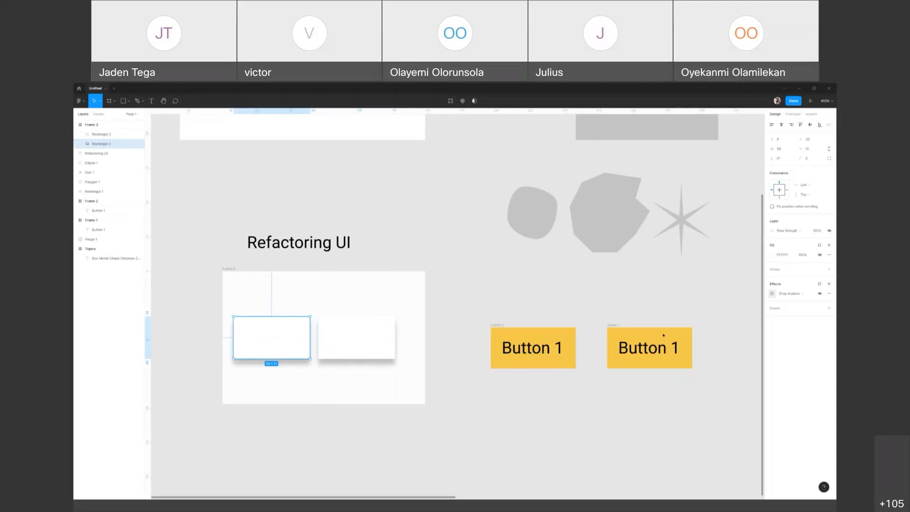
left_click(713, 317)
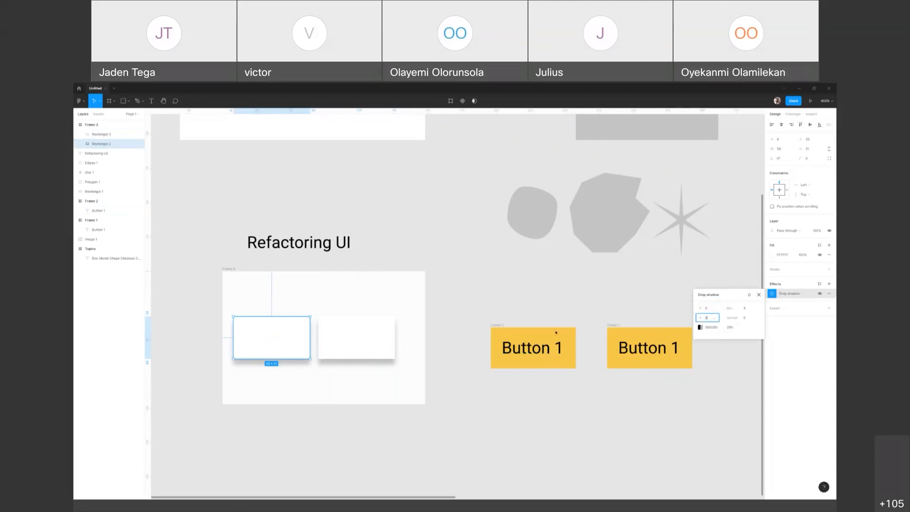
key("Return")
left_click(395, 360)
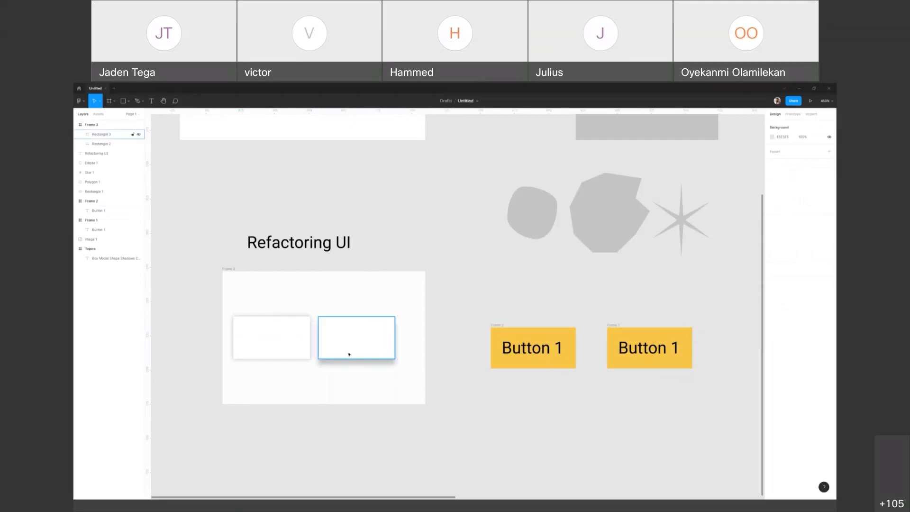
Step: Open the left rectangle's drop shadow settings and examine the blur value
left_click(285, 348)
left_click(771, 293)
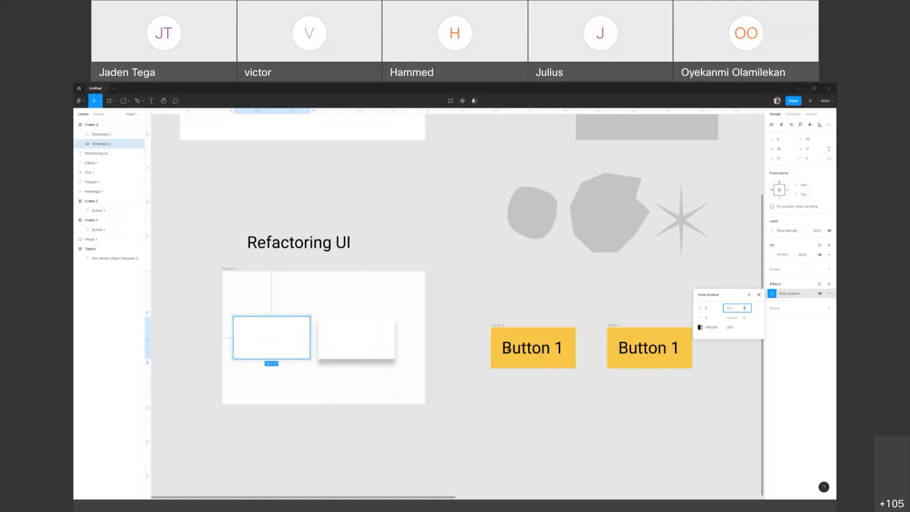
left_click(382, 354)
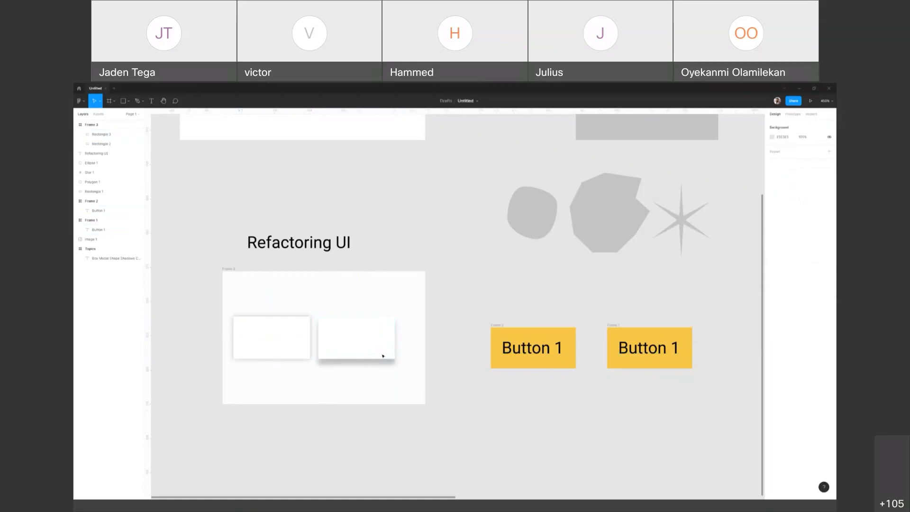
Step: Compare different blur amounts on the right rectangle's drop shadow, including 0, and finish with a blur of 20
left_click(771, 294)
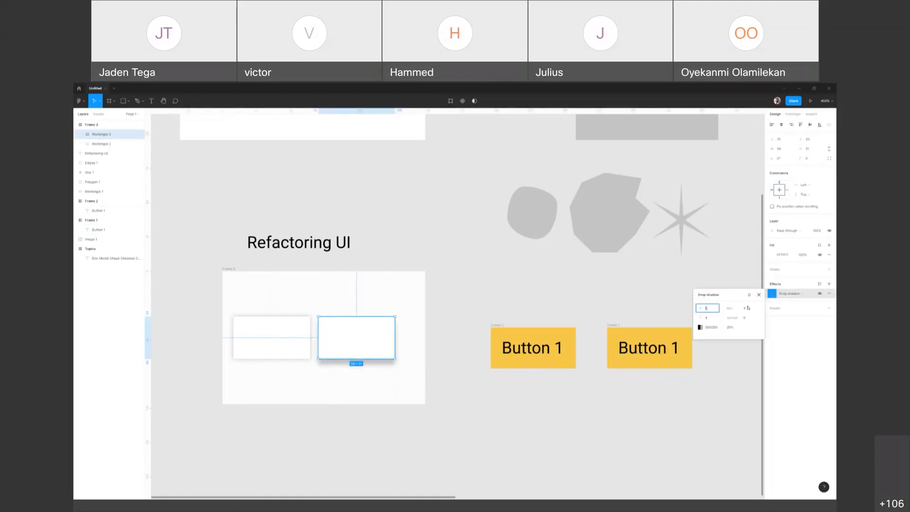
left_click(749, 307)
key("Up")
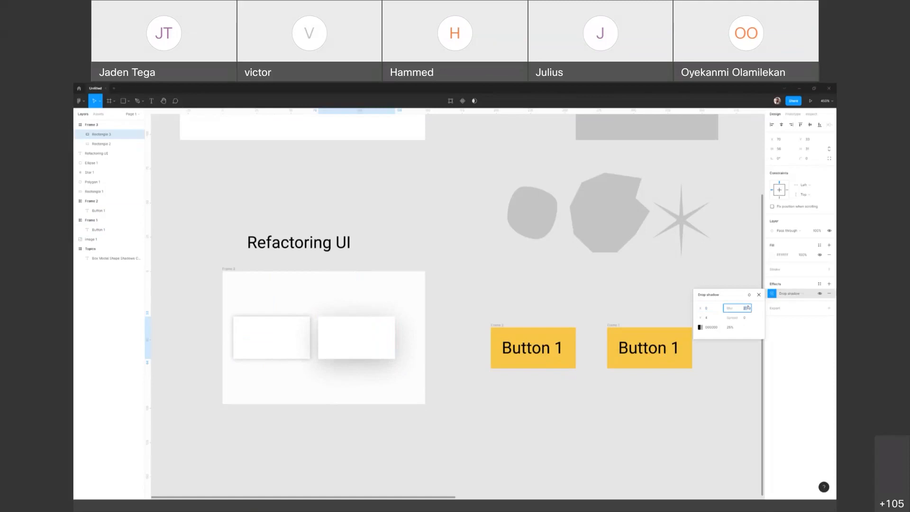
key("Up")
type("0")
key("Return")
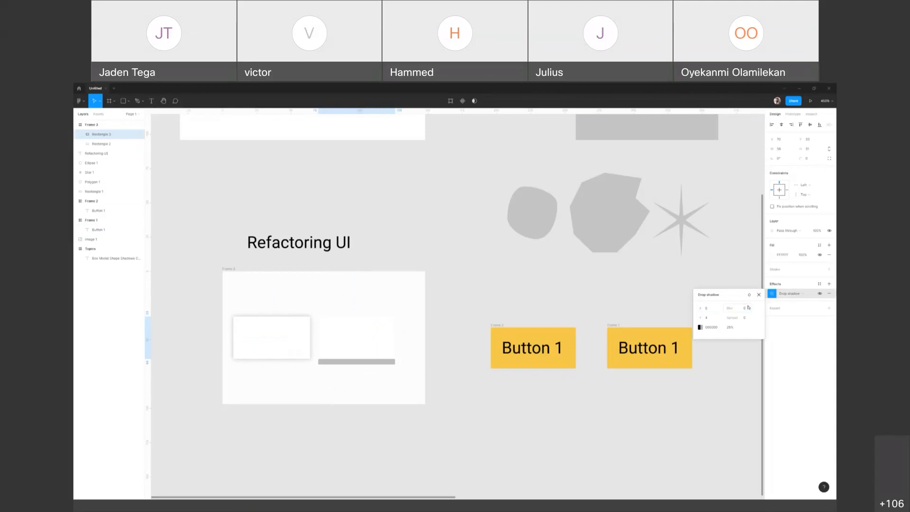
left_click(745, 310)
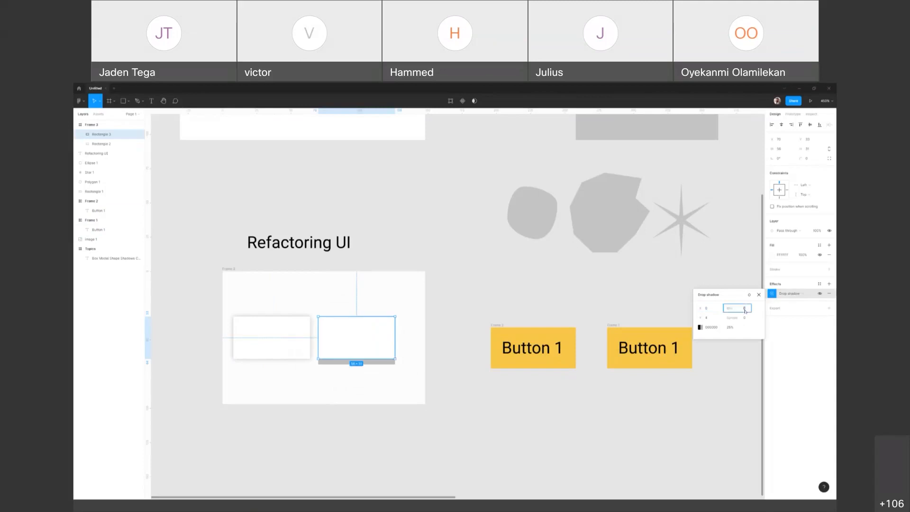
key("Up")
key("Up")
key("Up")
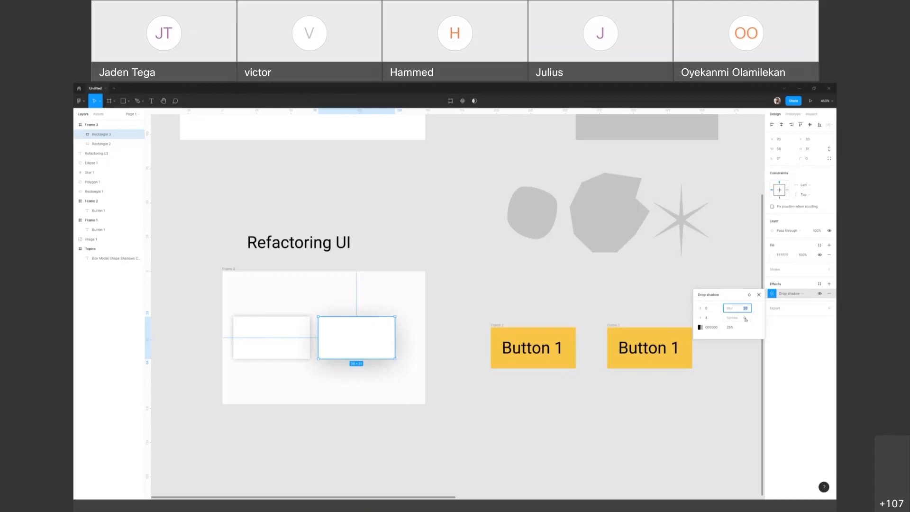
Step: Lower the opacity of the right rectangle's black shadow color to 11% and close the color picker
left_click(745, 320)
key("shift+Tab")
left_click(736, 329)
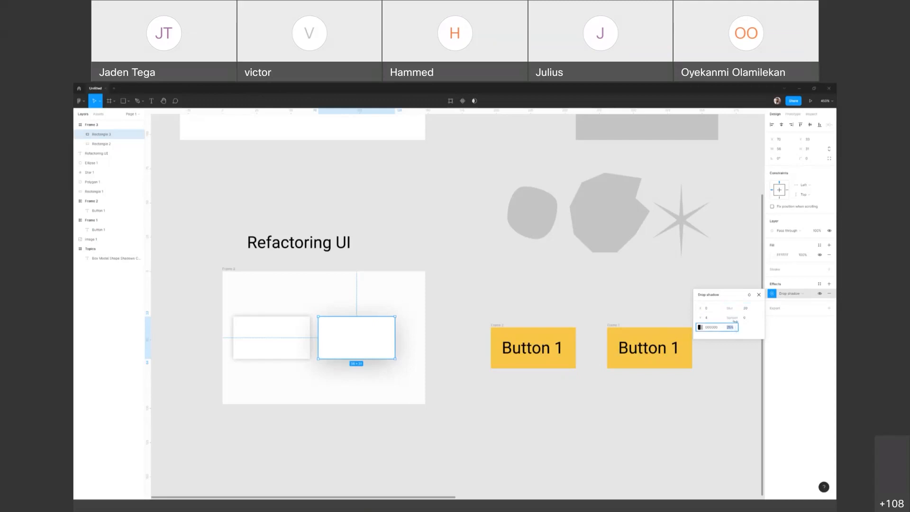
left_click(701, 326)
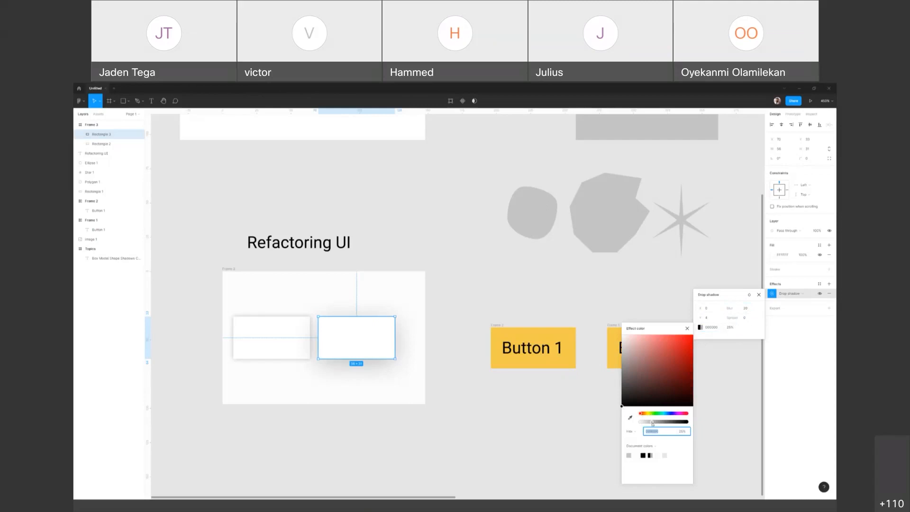
left_click_drag(652, 422, 646, 423)
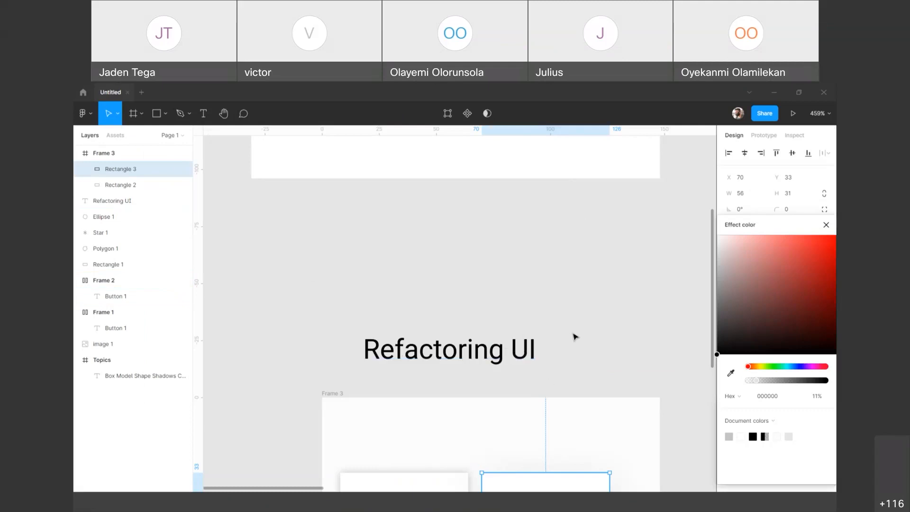
scroll(575, 337, "down", 1)
left_click(826, 224)
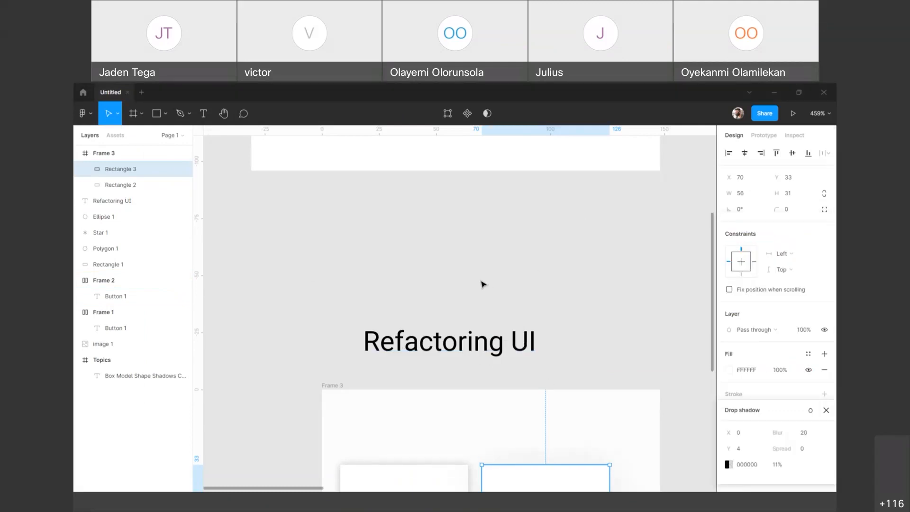
Step: Draw a circle about 36 × 36 above the "Refactoring UI" text with the Ellipse tool and delete it
scroll(492, 274, "down", 4)
scroll(493, 273, "down", 2)
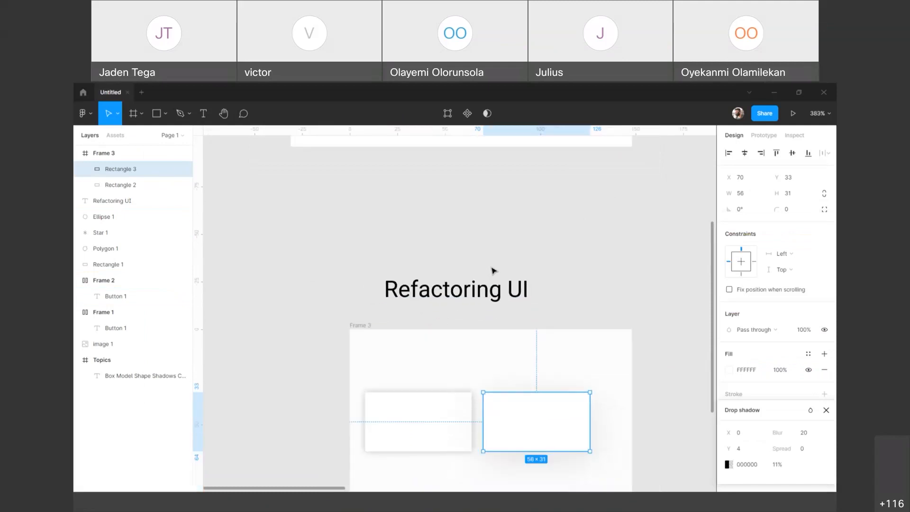
scroll(494, 271, "down", 1)
left_click(615, 236)
left_click_drag(647, 204, 518, 256)
left_click_drag(559, 230, 523, 236)
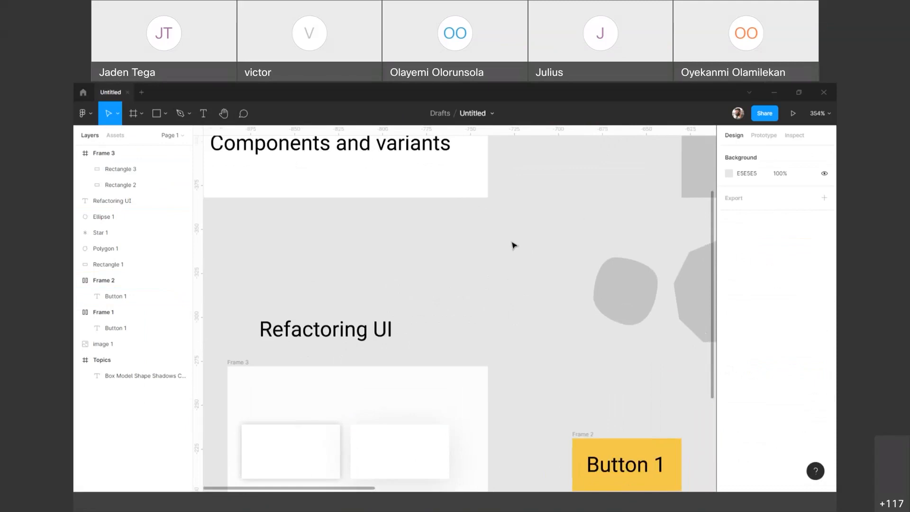
key("o")
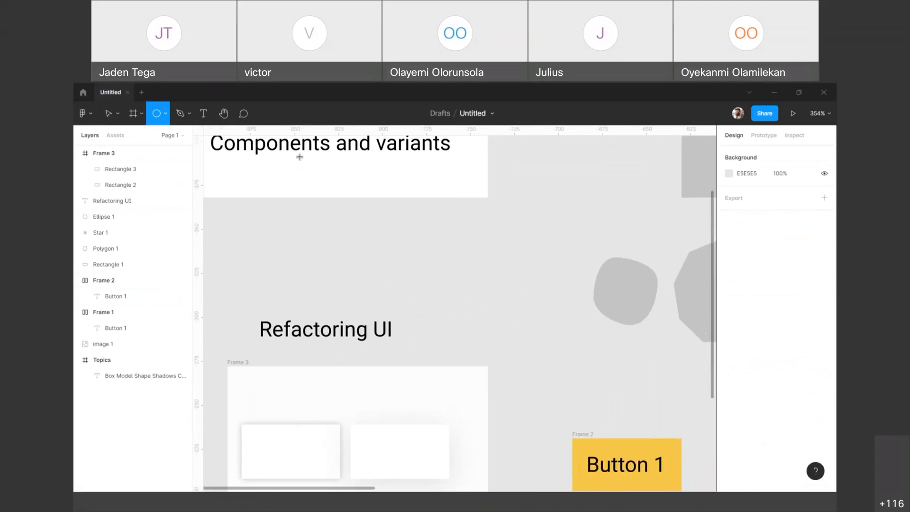
left_click(167, 117)
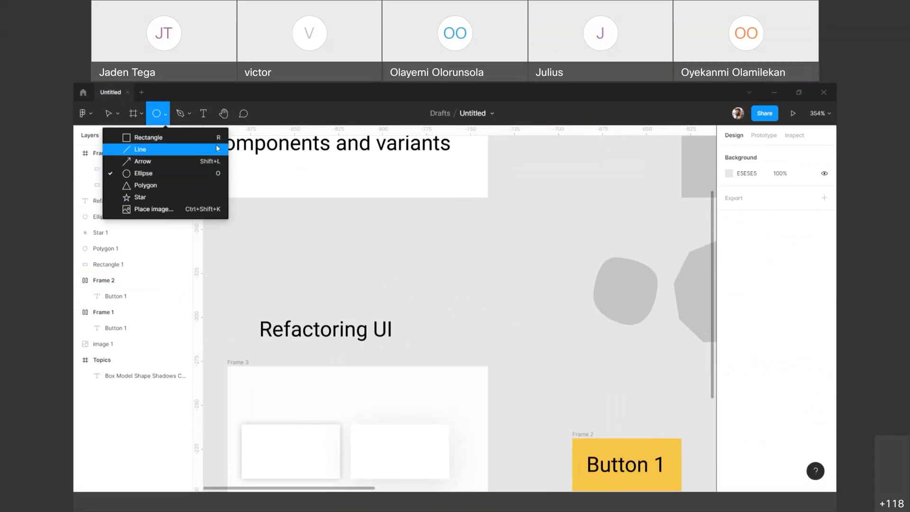
left_click(155, 174)
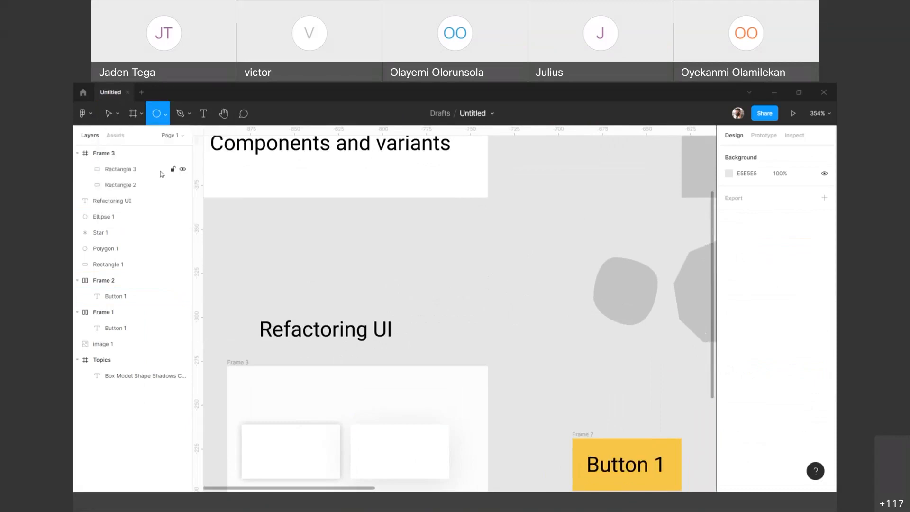
mouse_move(468, 249)
left_mouse_down()
mouse_move(491, 318)
mouse_move(472, 280)
left_mouse_up()
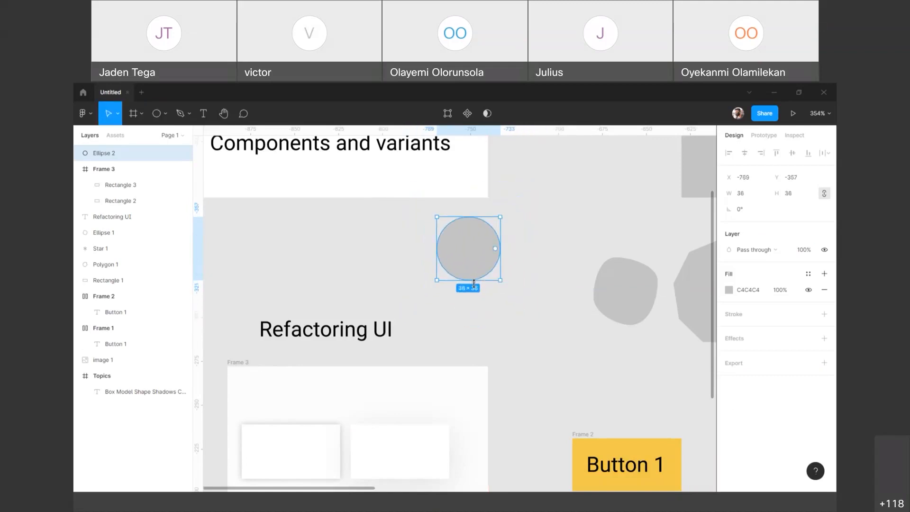
key("Delete")
Step: Draw a circle about 66 × 66 beside the "Refactoring UI" text, above the frame with the white rectangles
key("o")
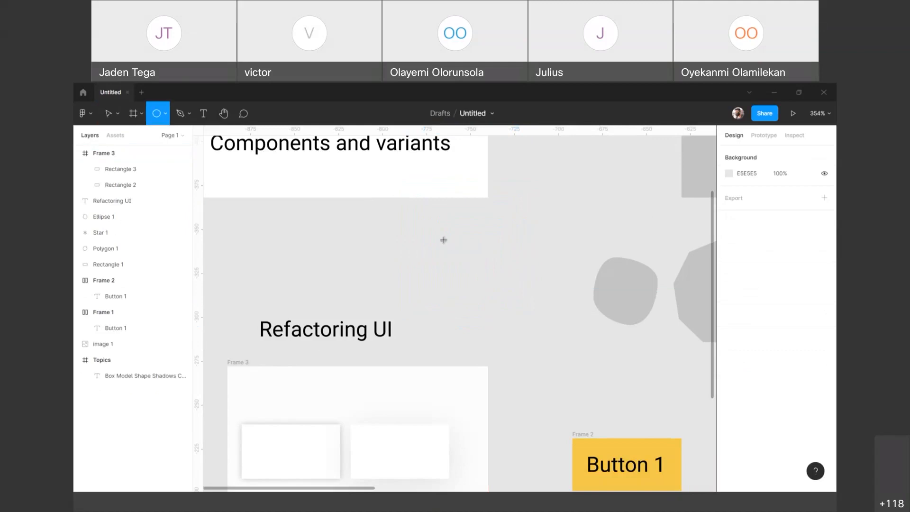
mouse_move(418, 233)
left_mouse_down()
mouse_move(492, 304)
mouse_move(549, 290)
mouse_move(549, 274)
mouse_move(475, 286)
mouse_move(519, 328)
mouse_move(463, 291)
mouse_move(500, 300)
mouse_move(493, 306)
mouse_move(536, 347)
mouse_move(481, 280)
mouse_move(518, 336)
mouse_move(430, 244)
mouse_move(439, 266)
mouse_move(502, 323)
mouse_move(442, 258)
mouse_move(476, 291)
left_mouse_up()
key("alt")
left_click_drag(469, 255, 492, 269)
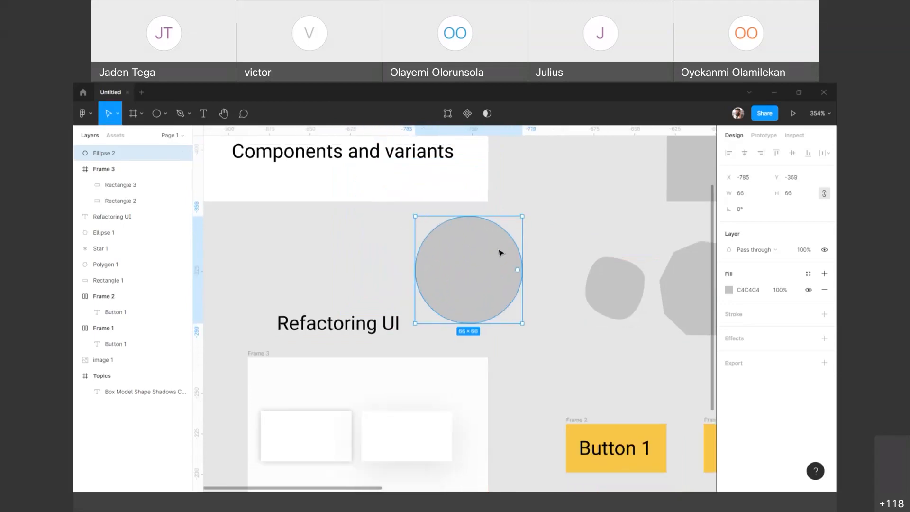
Step: Cut a wedge out of the 66 × 66 circle with its arc handle, giving a sweep of 87.5%, and nudge the shape slightly
scroll(501, 252, "up", 5)
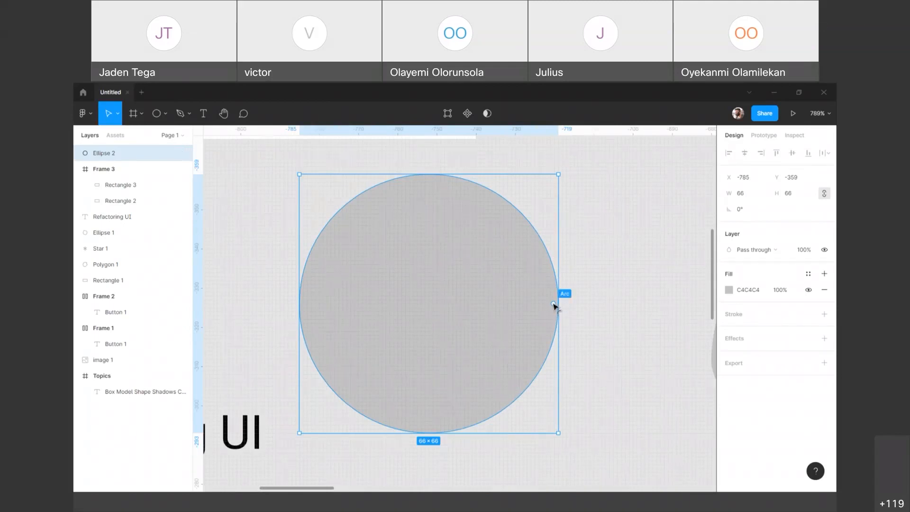
left_click_drag(554, 303, 471, 265)
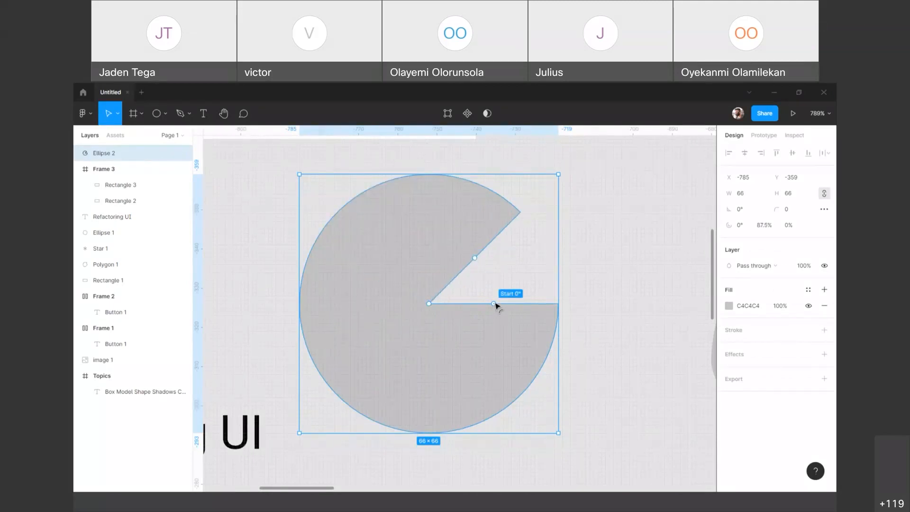
left_click_drag(549, 284, 545, 300)
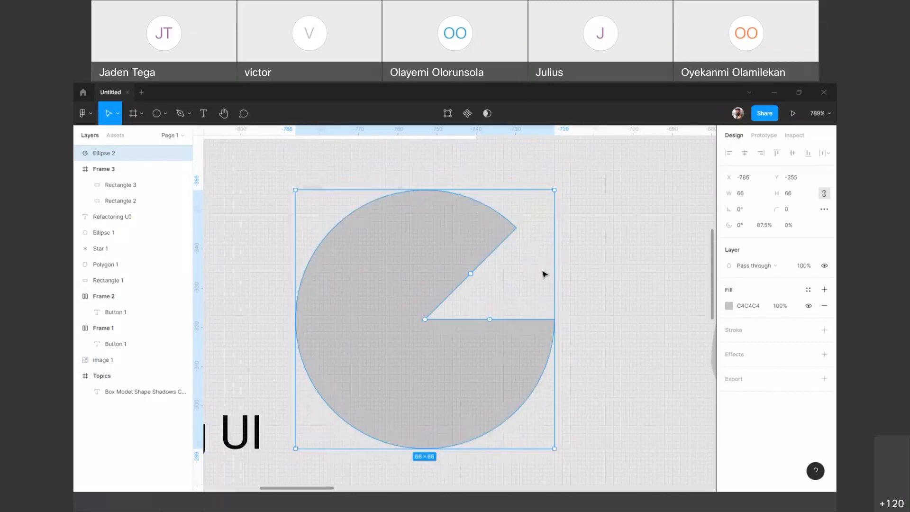
Step: Turn the wedge's start angle to about -58.4° and hollow the shape into an open ring with a ratio of about 84.8%
left_click_drag(489, 321, 427, 374)
left_click_drag(484, 282, 463, 271)
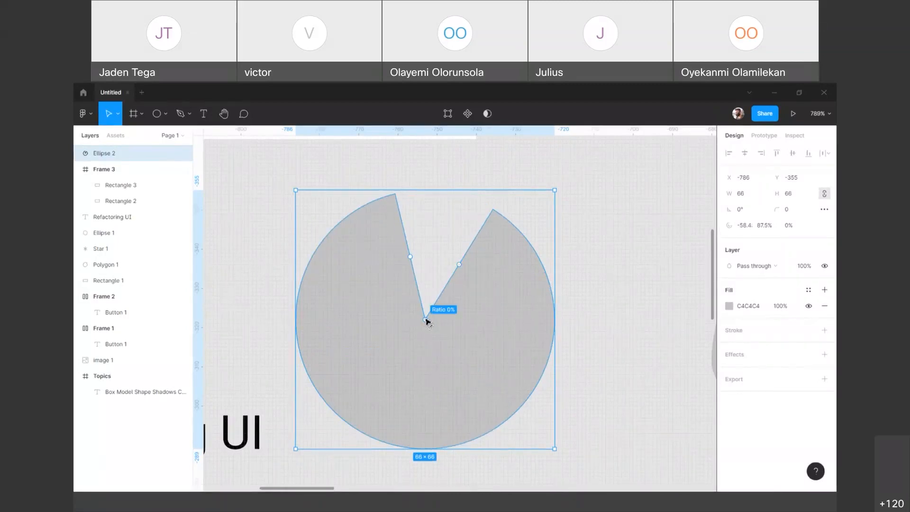
left_click_drag(425, 321, 409, 432)
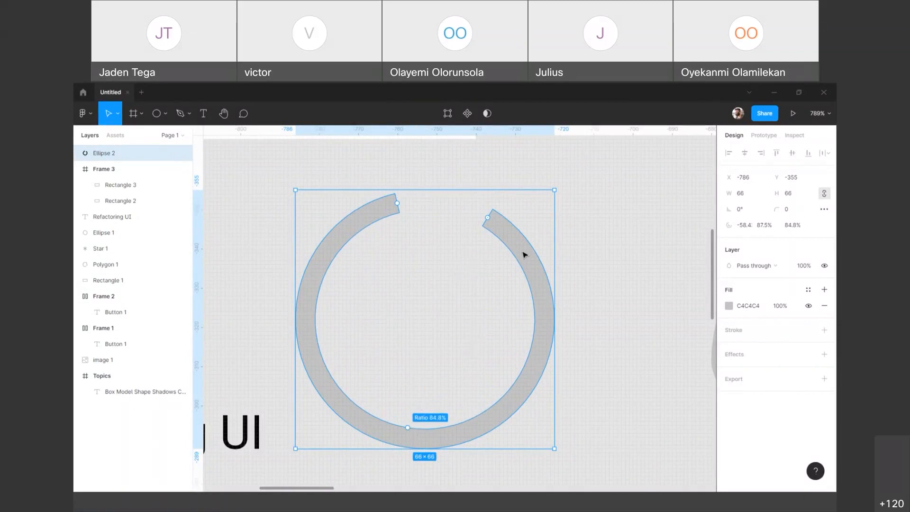
Step: Rotate the open ring to -105° and place it against the rounded gray shape, at about X -668 and Y -357
left_click_drag(568, 189, 506, 432)
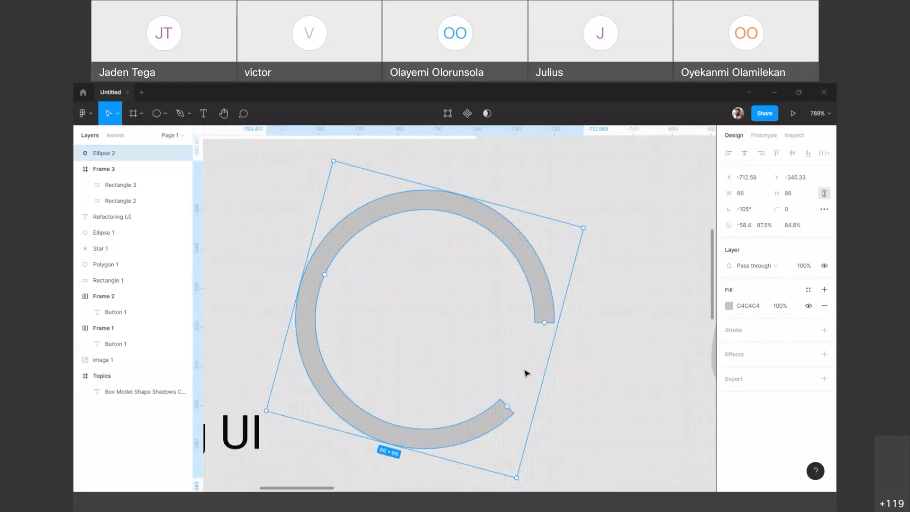
scroll(488, 324, "down", 2)
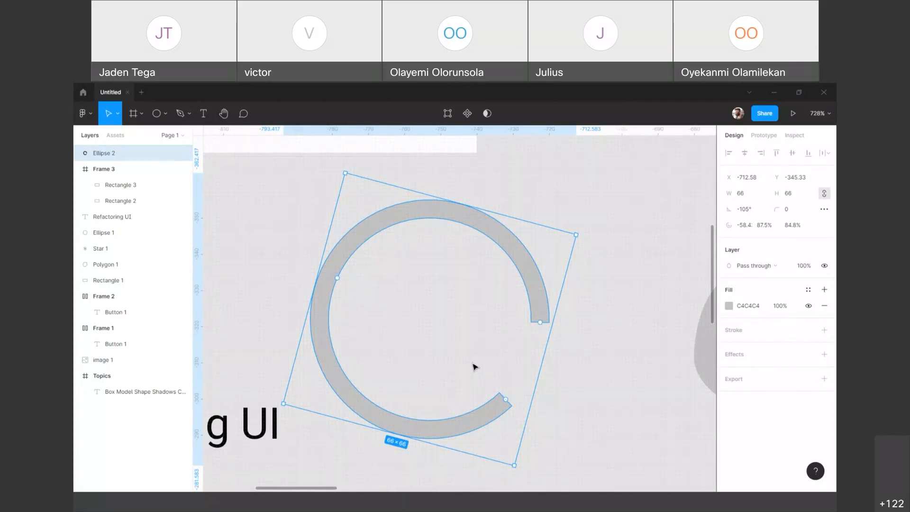
scroll(482, 362, "down", 5)
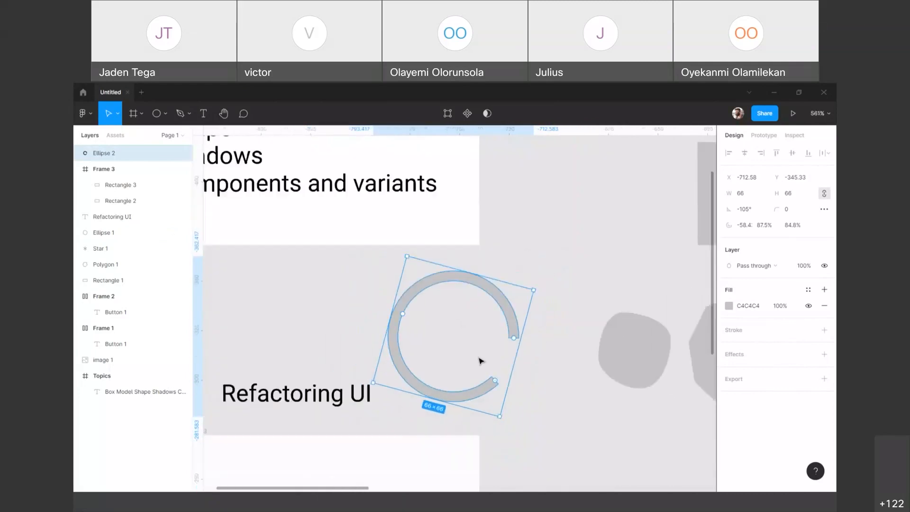
left_click_drag(443, 273, 496, 298)
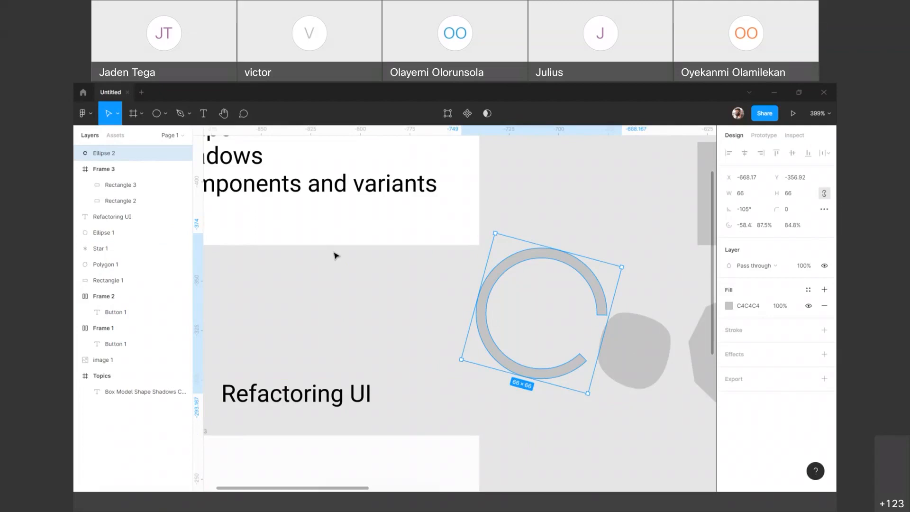
Step: Move the frame with the two white rectangles away from the yellow buttons, to about X -951 and Y -268
scroll(335, 257, "down", 5)
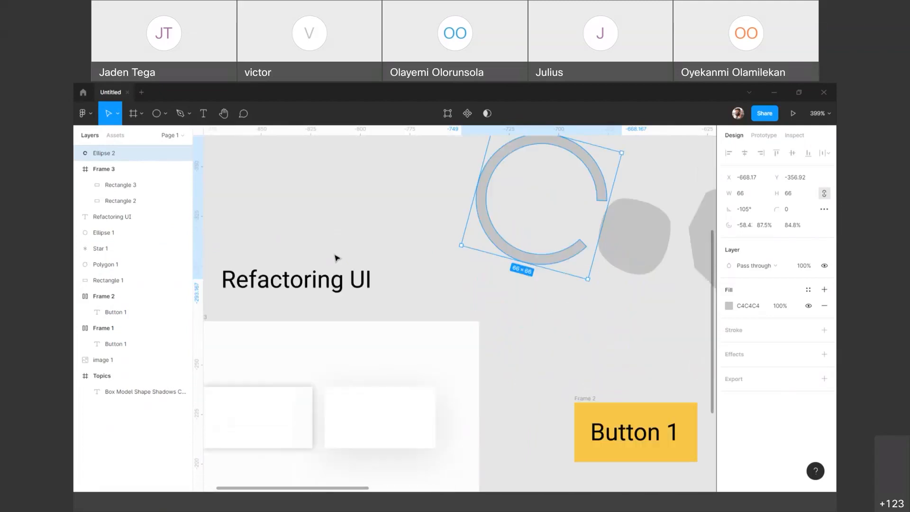
scroll(334, 257, "down", 1)
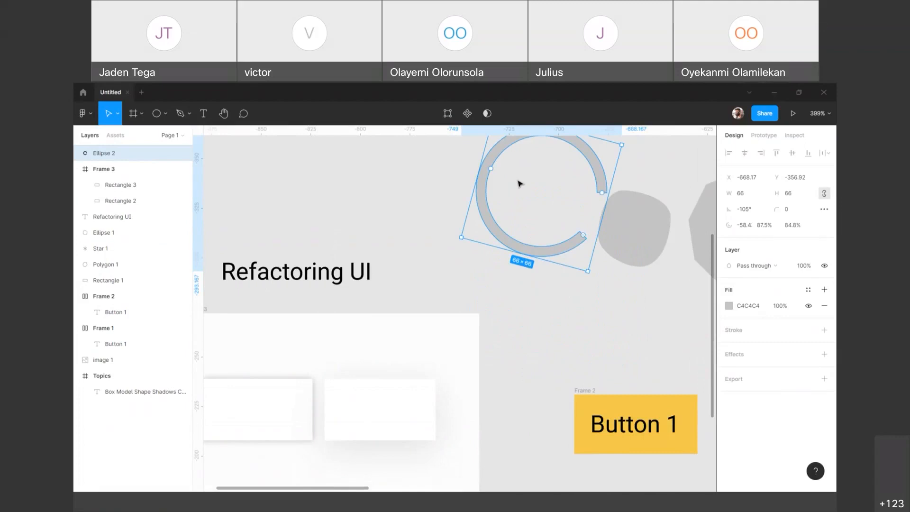
scroll(519, 184, "down", 5)
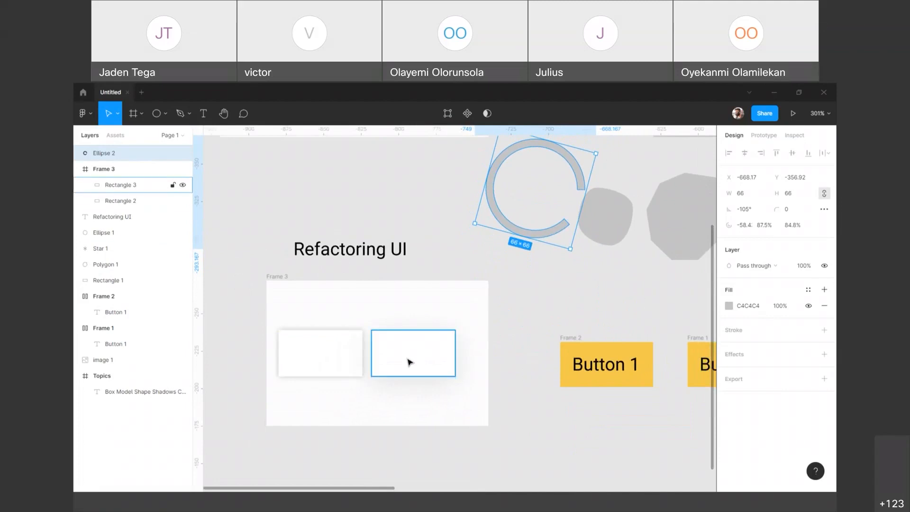
scroll(397, 362, "up", 5)
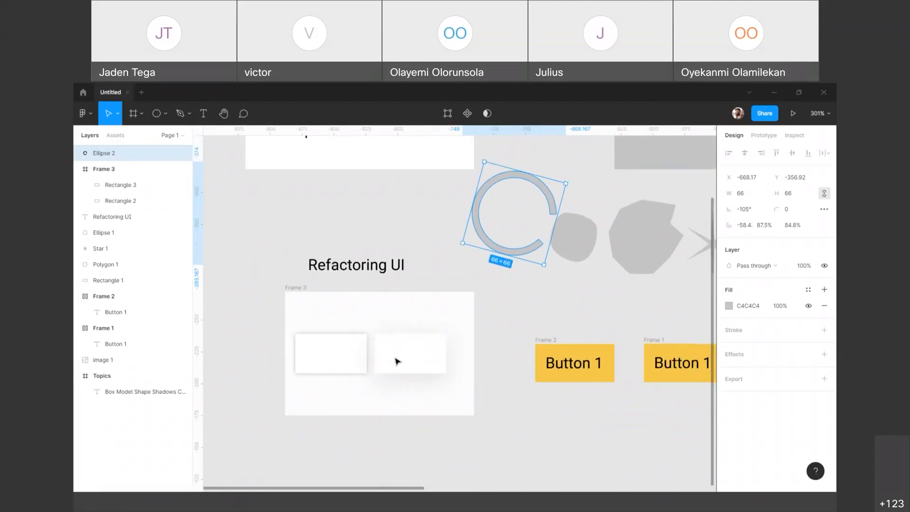
left_click_drag(286, 396, 376, 401)
key("ctrl+z")
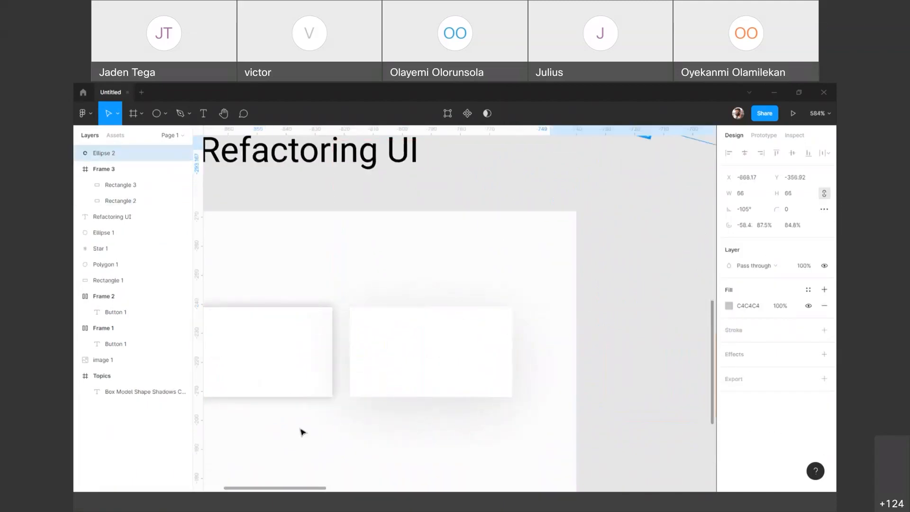
scroll(294, 432, "left", 3)
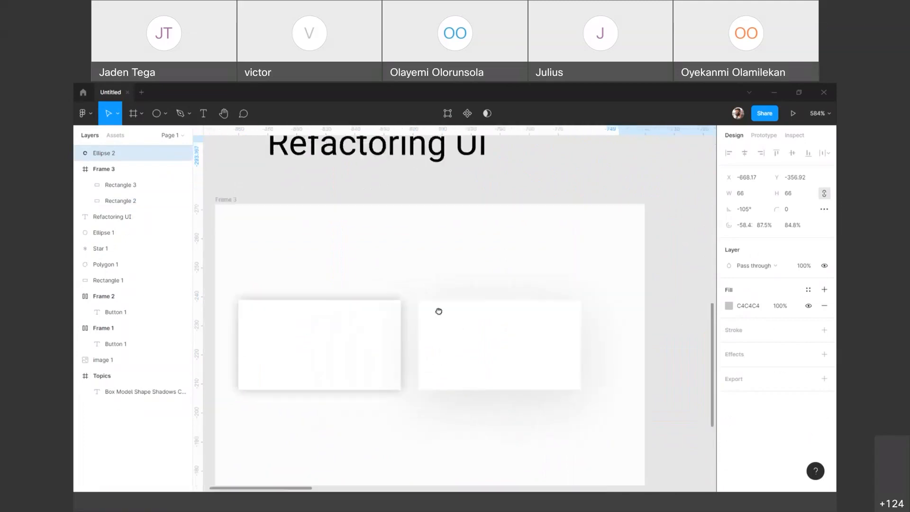
scroll(439, 309, "down", 3)
scroll(376, 389, "down", 5)
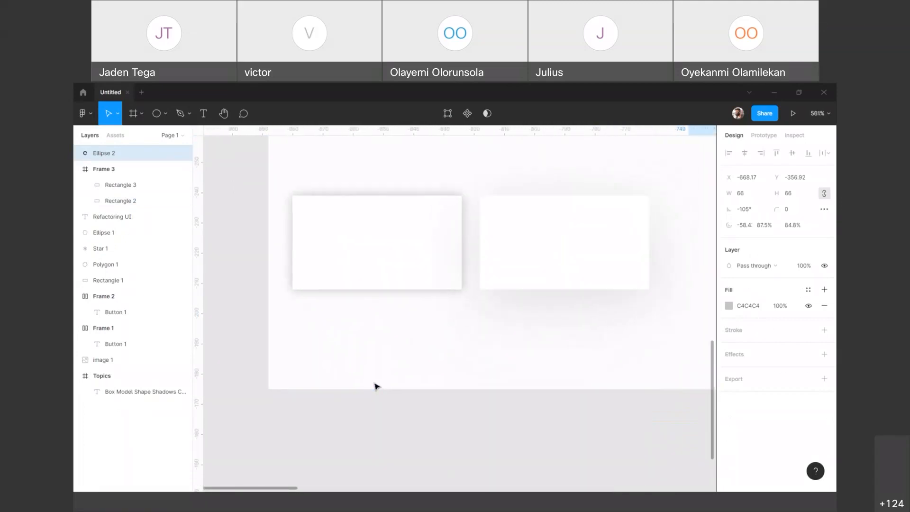
left_click(382, 380)
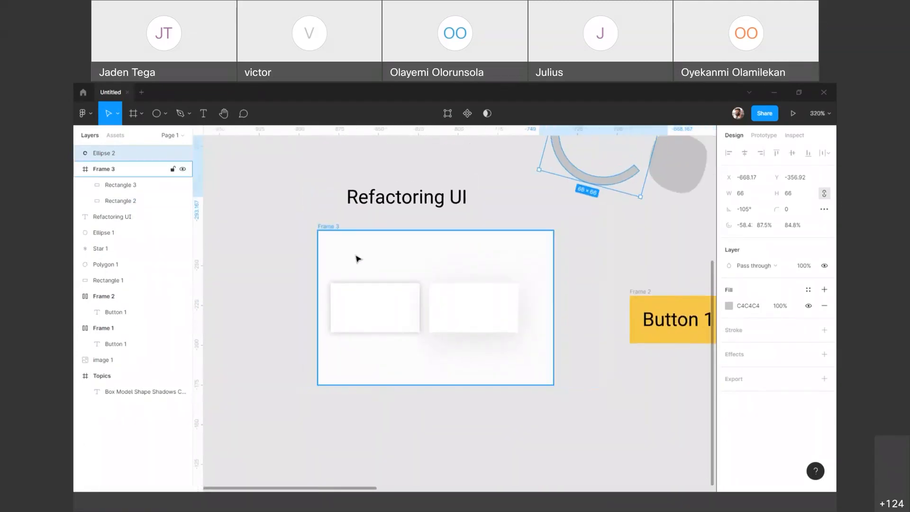
left_click_drag(327, 230, 223, 235)
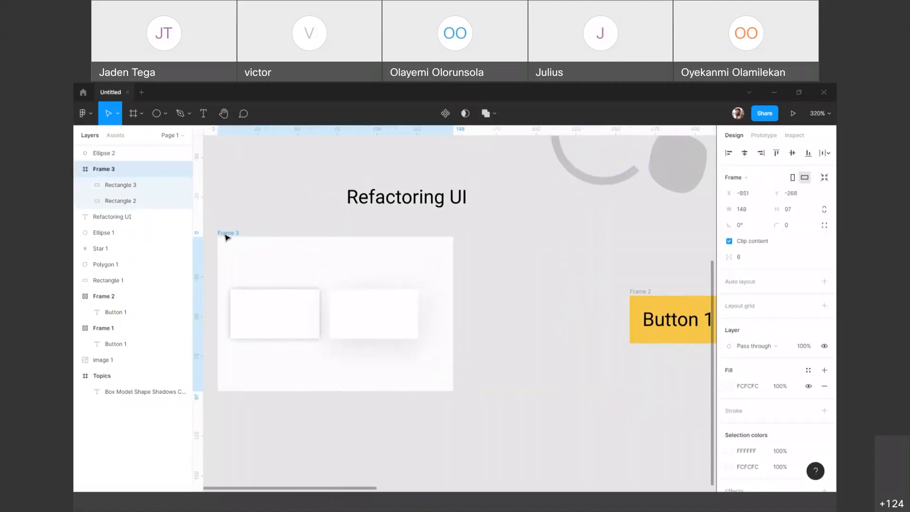
Step: Raise the opacity of the left white rectangle's black drop shadow to 50%
left_click(311, 332)
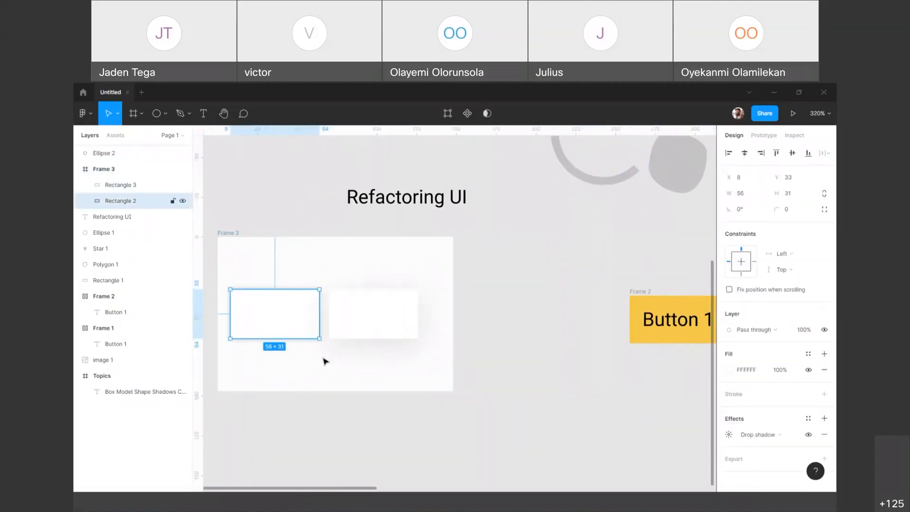
left_click(730, 435)
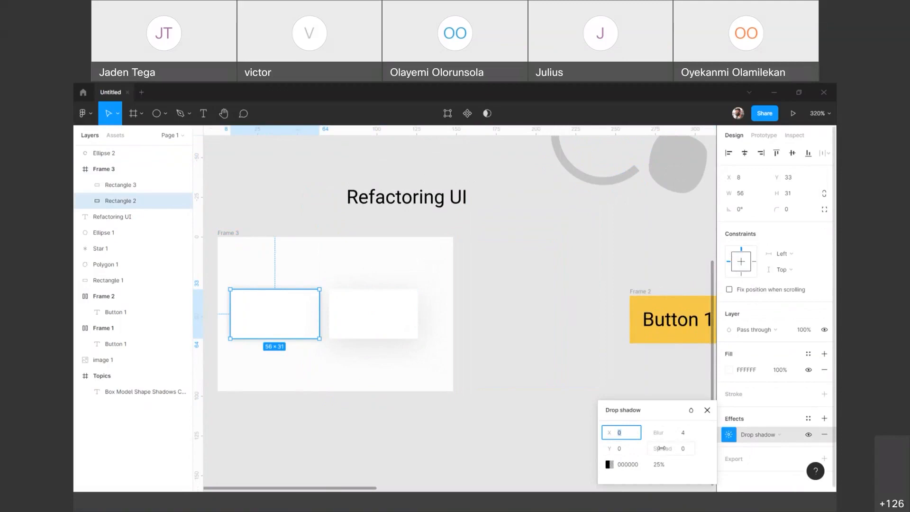
left_click(659, 468)
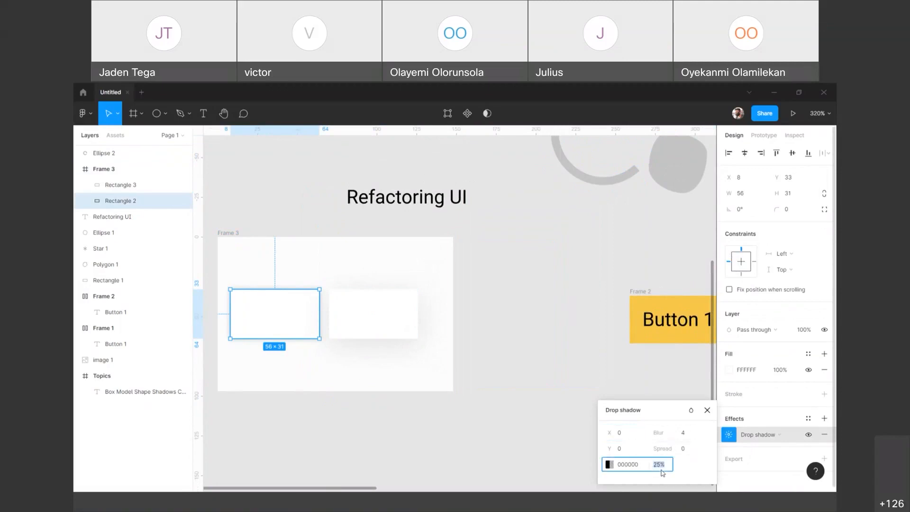
type("50")
key("Return")
Step: Try increasing spread values up to 11 on the left rectangle's drop shadow and return the spread to 0
left_click(691, 453)
key("Up")
key("Up")
key("Up")
key("Up")
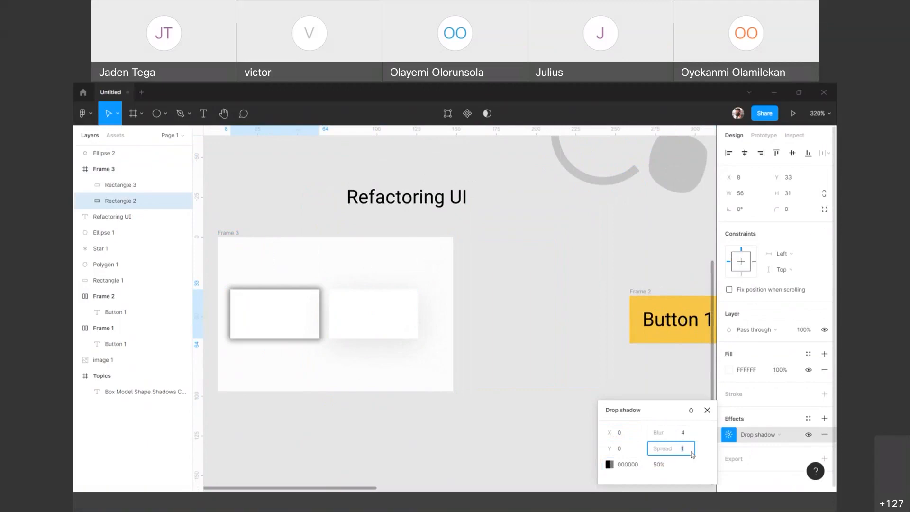
key("Up")
key("Up")
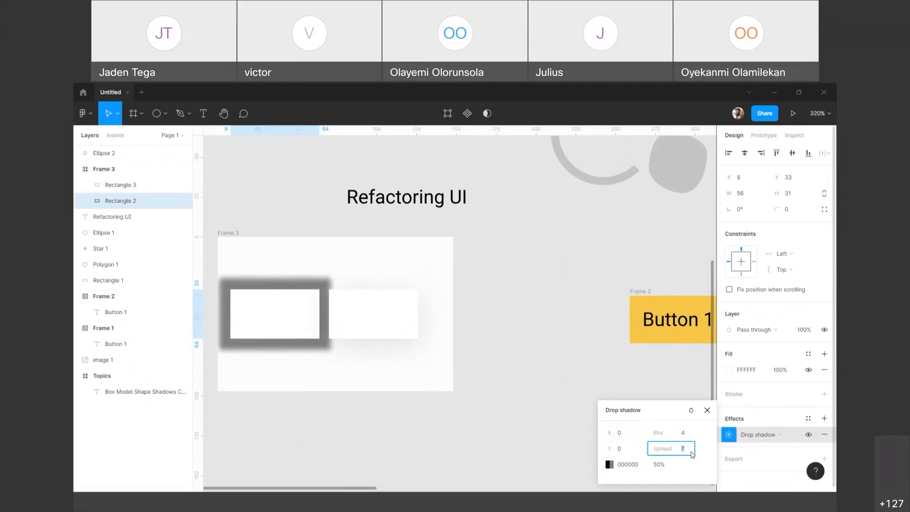
key("Up")
key("Up")
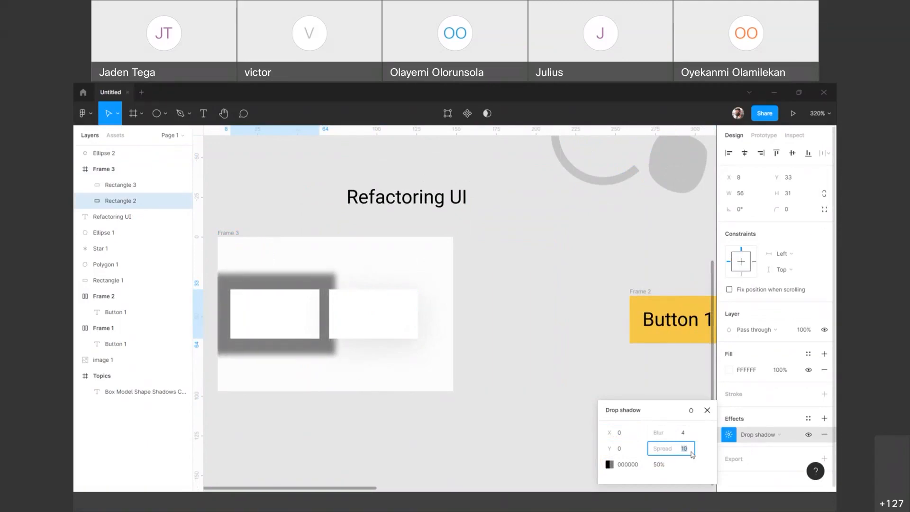
key("Down")
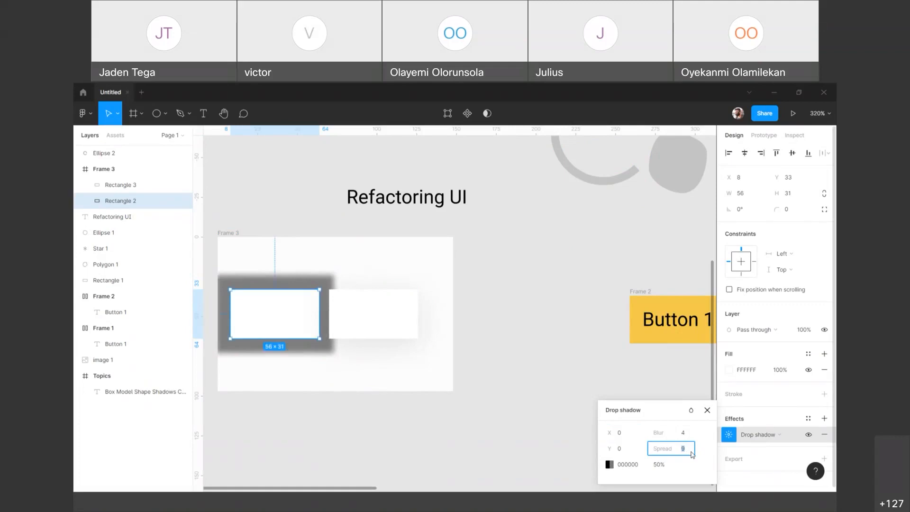
key("Up")
key("Up")
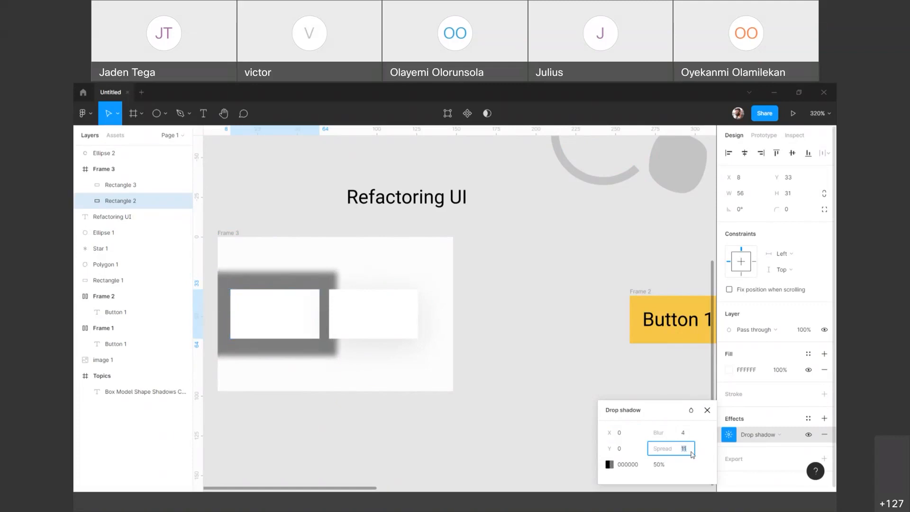
key("Return")
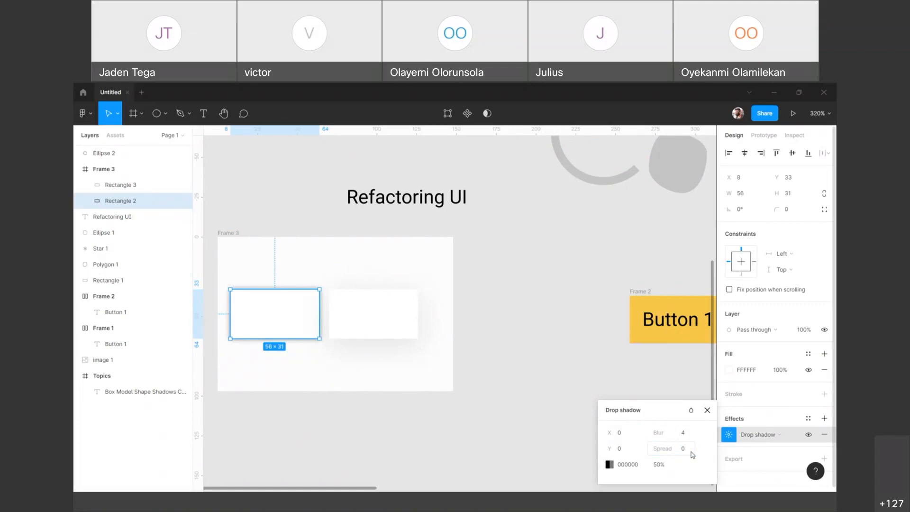
Step: Increase the spread of the left rectangle's drop shadow to 6
left_click(692, 455)
key("Up")
key("Up")
key("Up")
key("Up")
key("Up")
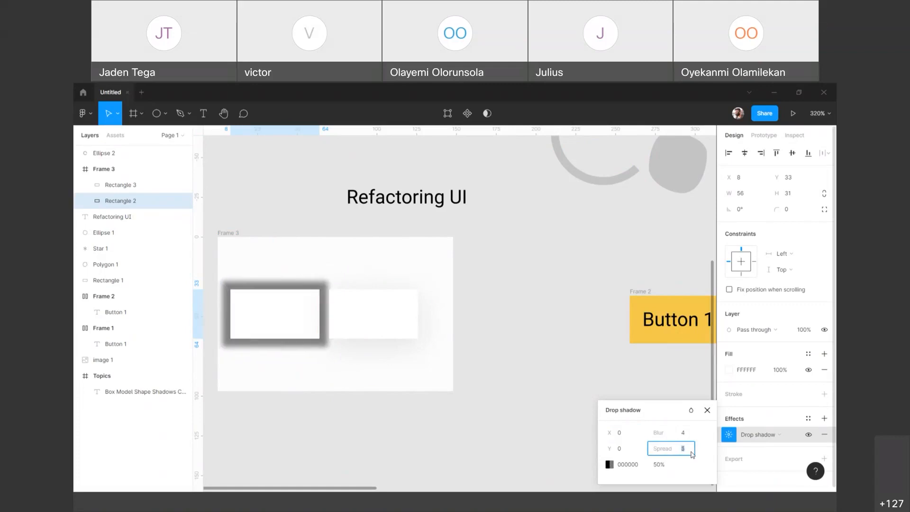
key("Up")
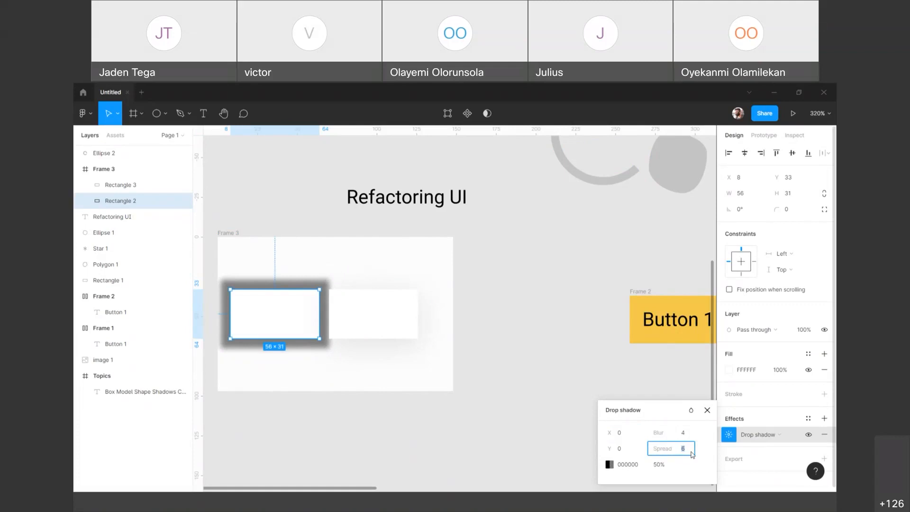
Step: Set the blur of the left rectangle's drop shadow to 20 and try slightly higher values
left_click(686, 434)
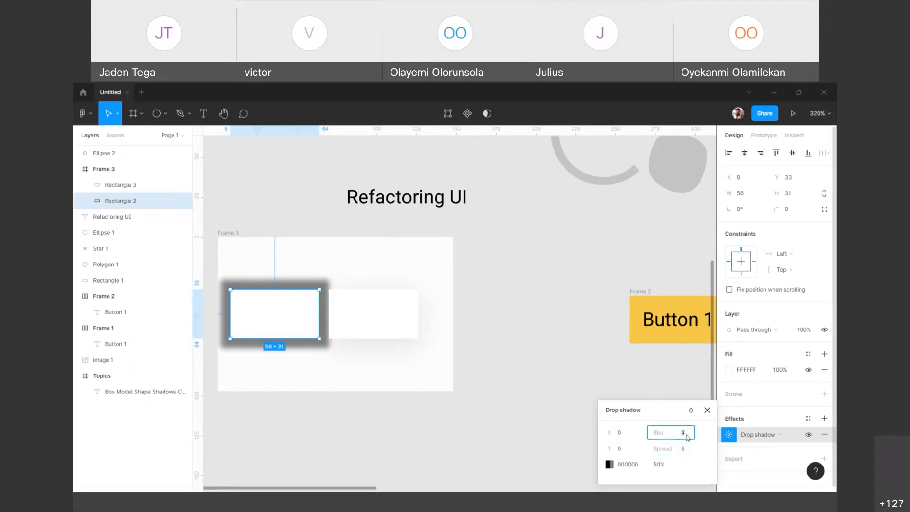
type("20")
key("Return")
key("Up")
key("Up")
key("Up")
key("Up")
key("Up")
key("Up")
key("Up")
key("Up")
Step: Set the left rectangle's drop shadow back to a blur of 4 and a spread of 0, and close its settings
left_click(685, 432)
type("4")
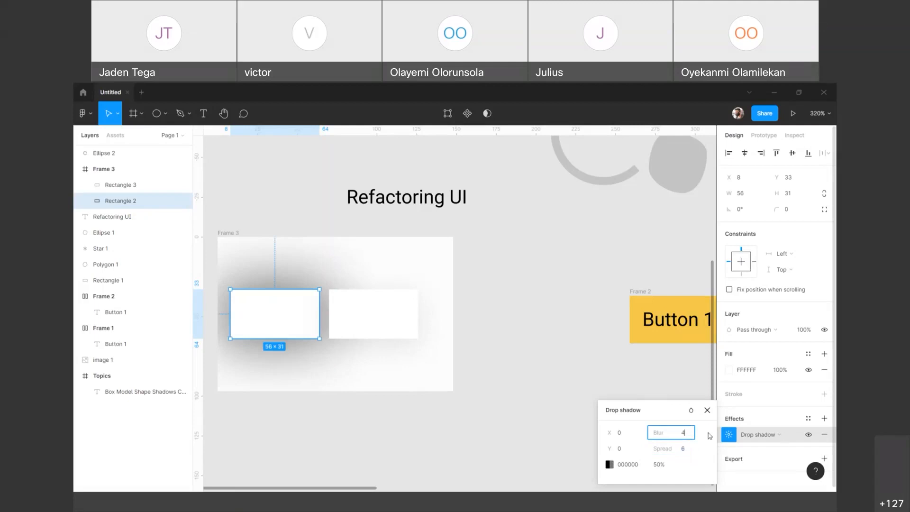
left_click(687, 452)
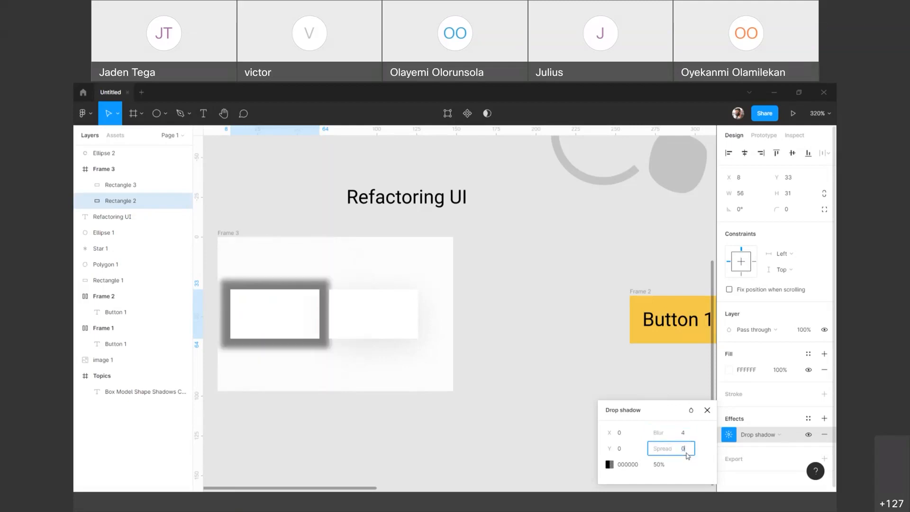
key("Return")
left_click(512, 322)
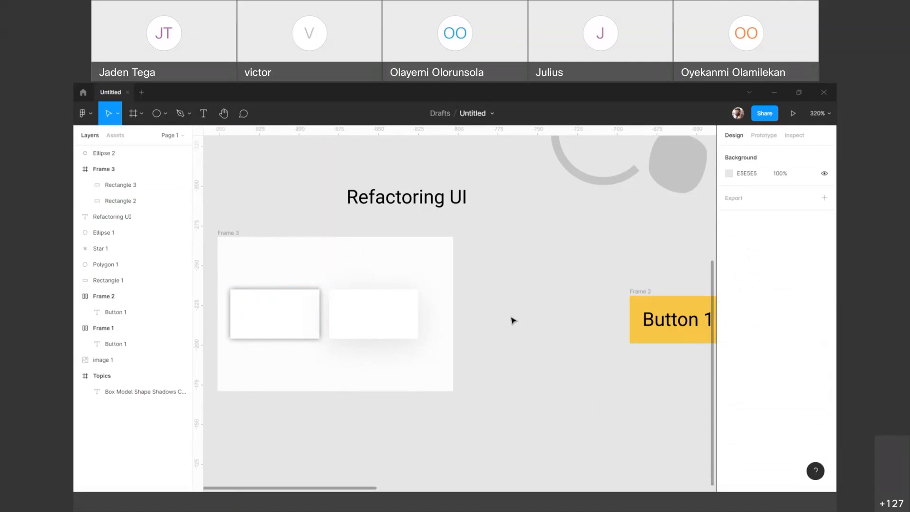
Step: Widen the frame around the two white rectangles to about 222, leaving room beside the right rectangle
left_click(222, 234)
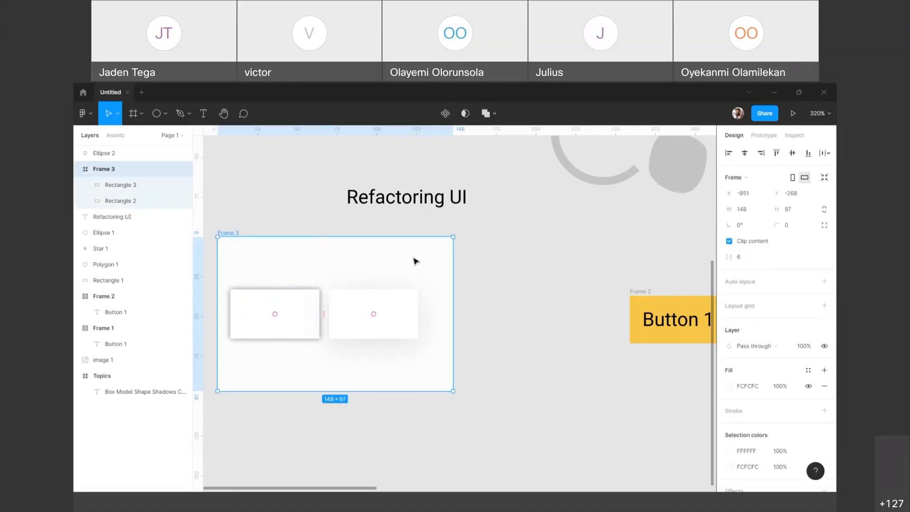
left_click_drag(453, 270, 571, 260)
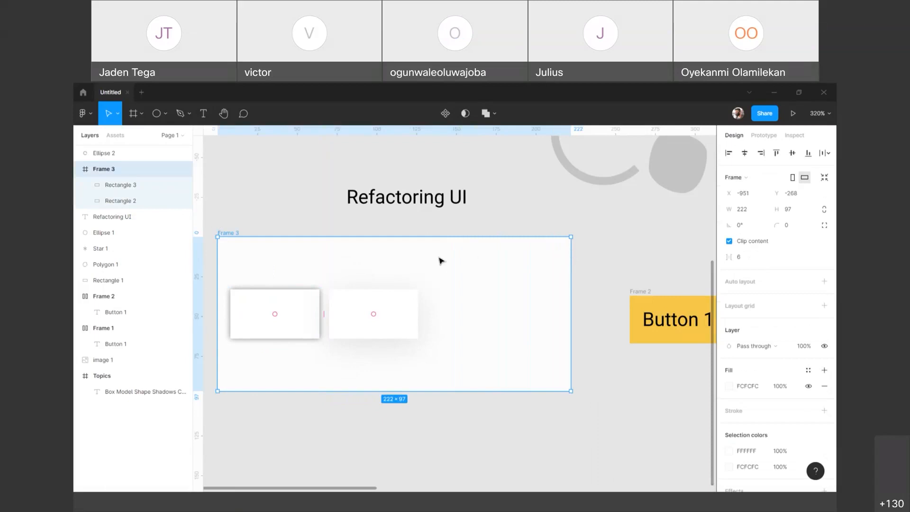
Step: Check the right rectangle's drop shadow settings and give the left rectangle's shadow a blur of 20 and 11% opacity
left_click(383, 297)
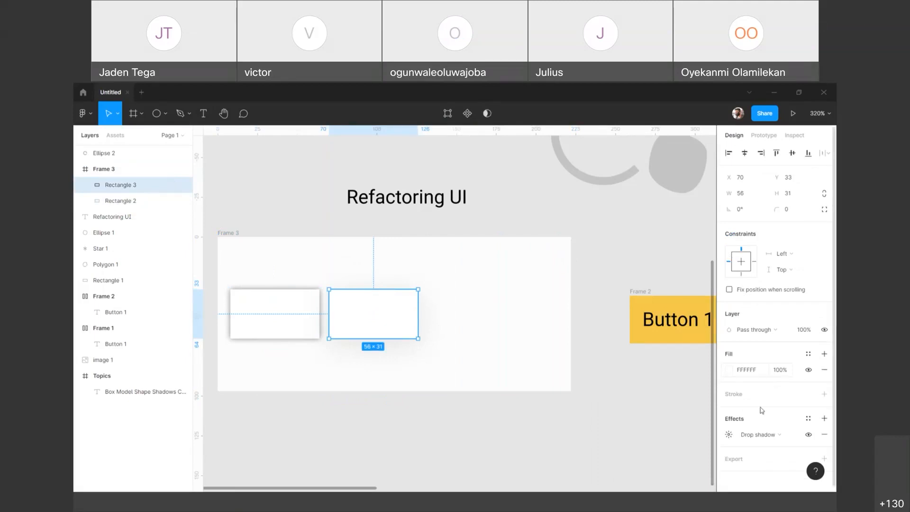
left_click(729, 435)
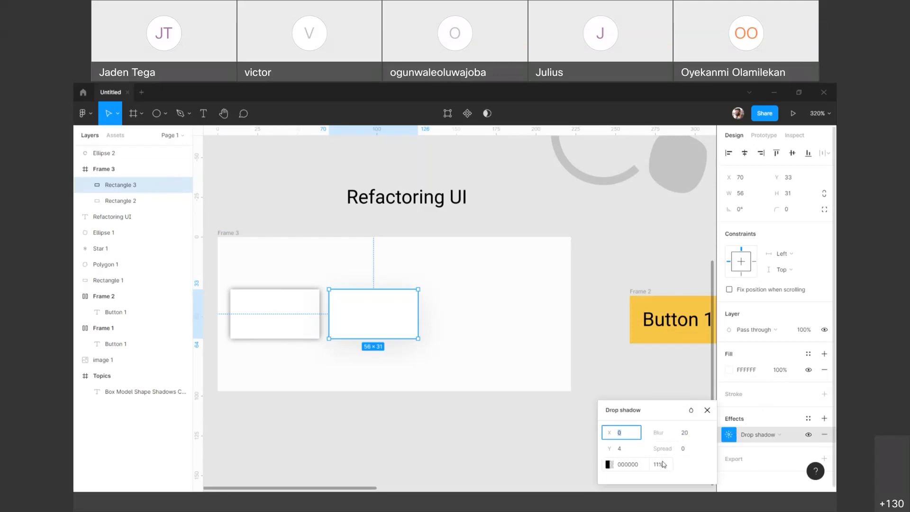
left_click(314, 325)
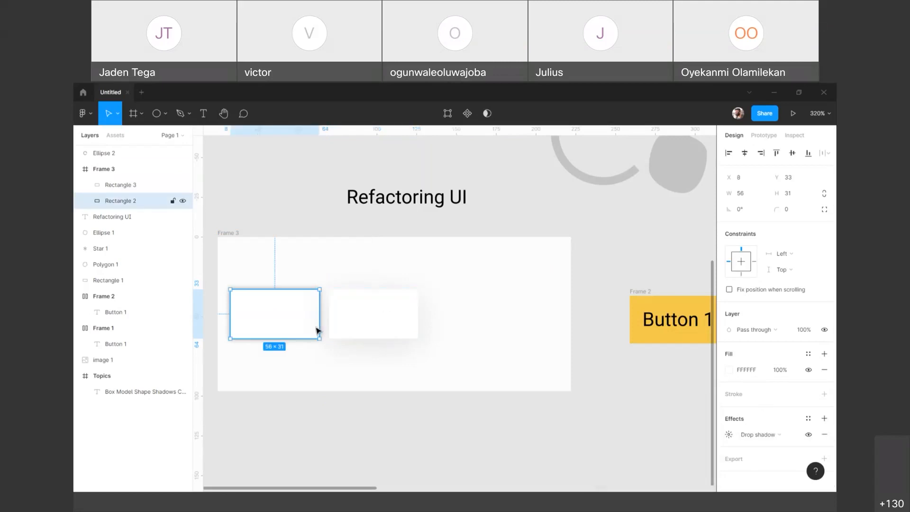
left_click(730, 435)
left_click(684, 433)
left_click_drag(684, 433, 684, 433)
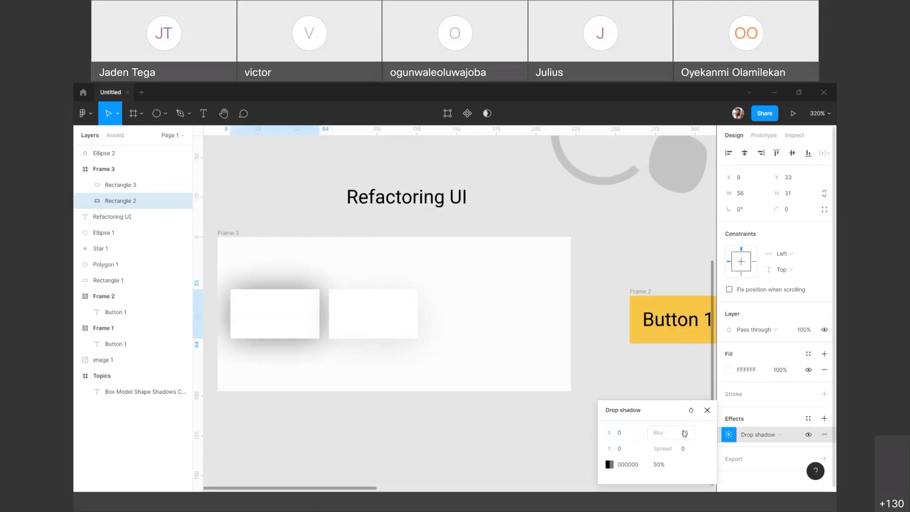
left_click(668, 466)
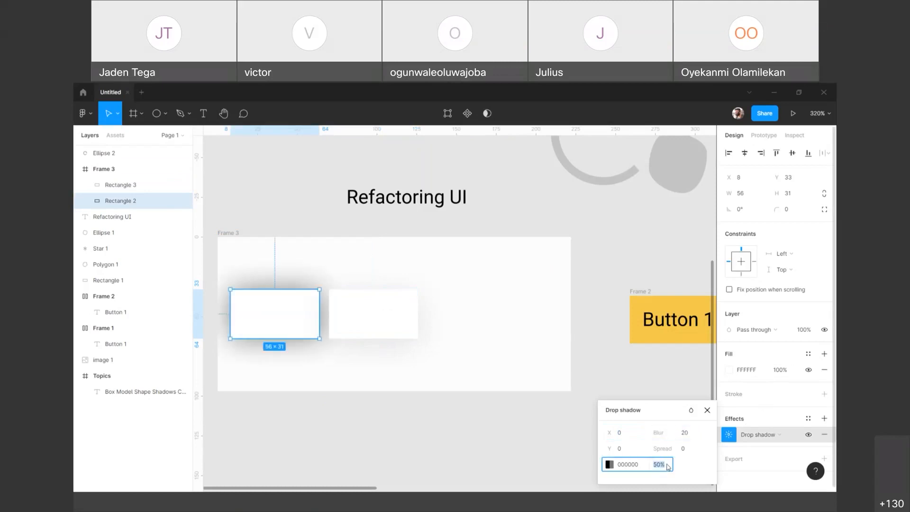
type("11")
key("Return")
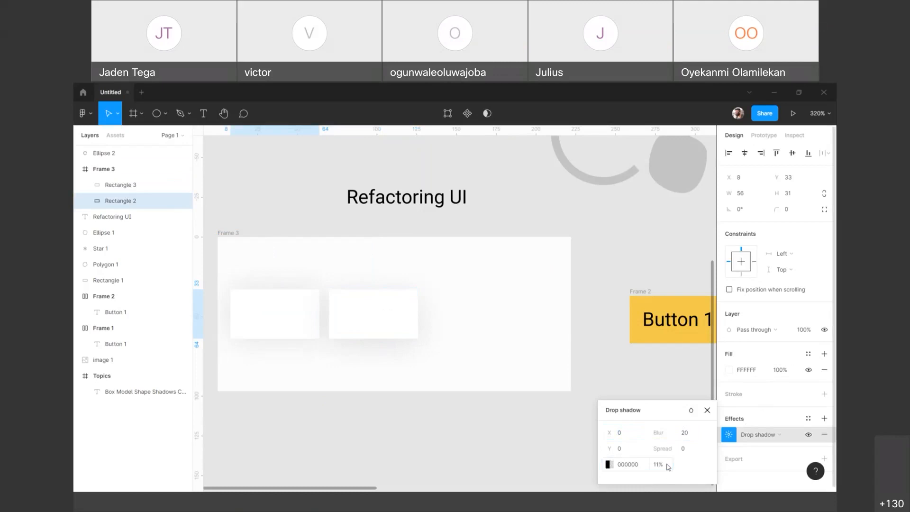
Step: Increase the Y offset of the right rectangle's drop shadow to 10 and close its settings
left_click(402, 336)
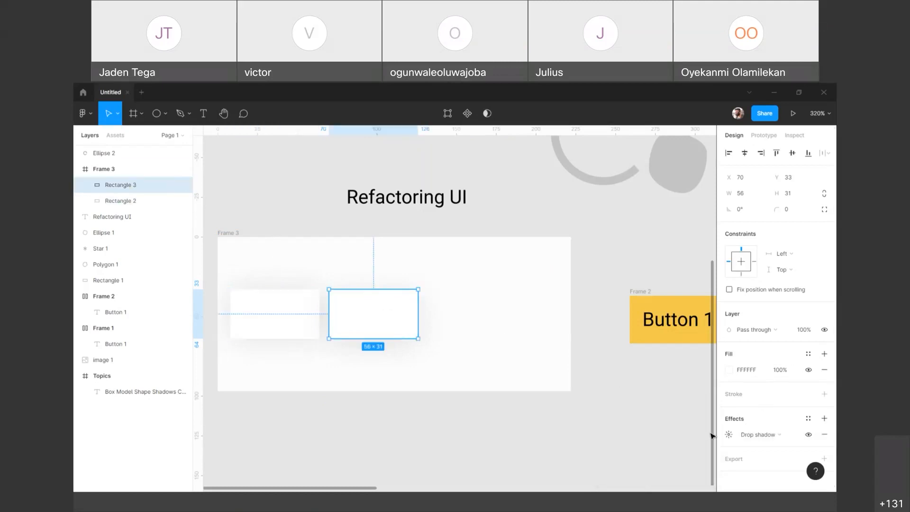
left_click(729, 435)
left_click(628, 448)
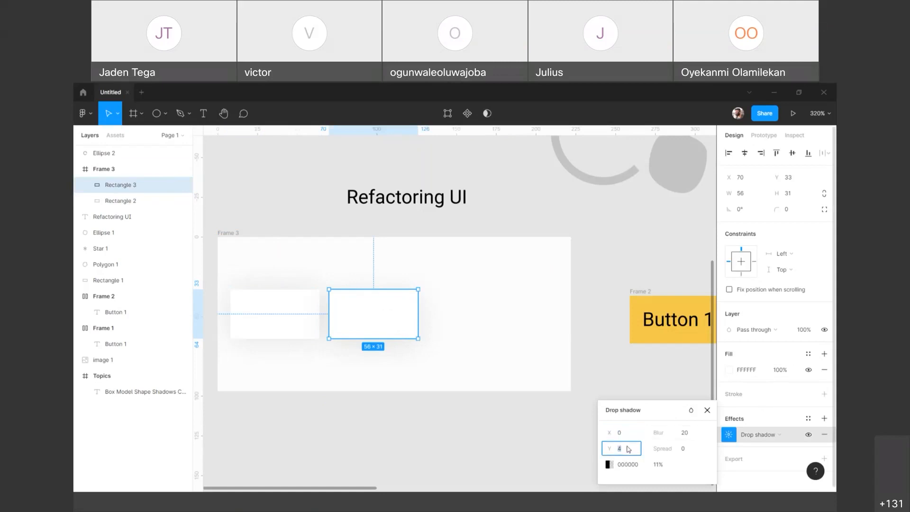
key("Up")
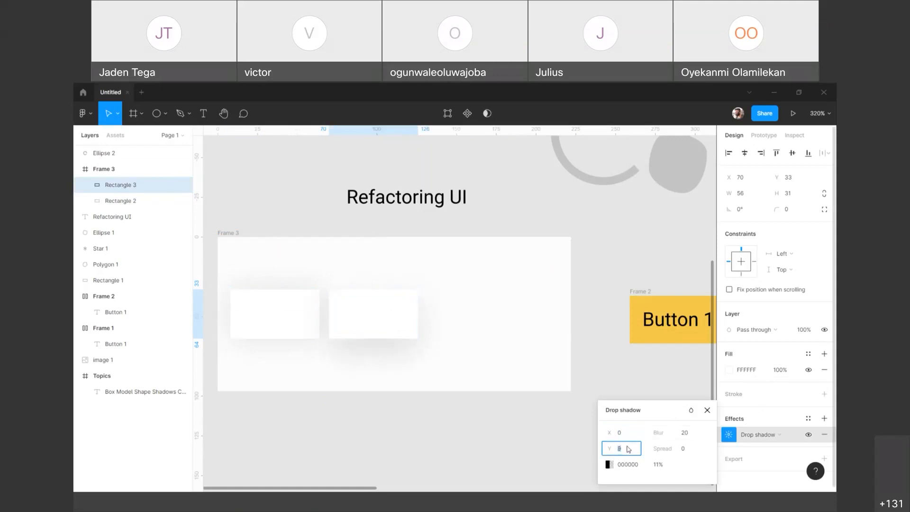
key("Up")
key("Up")
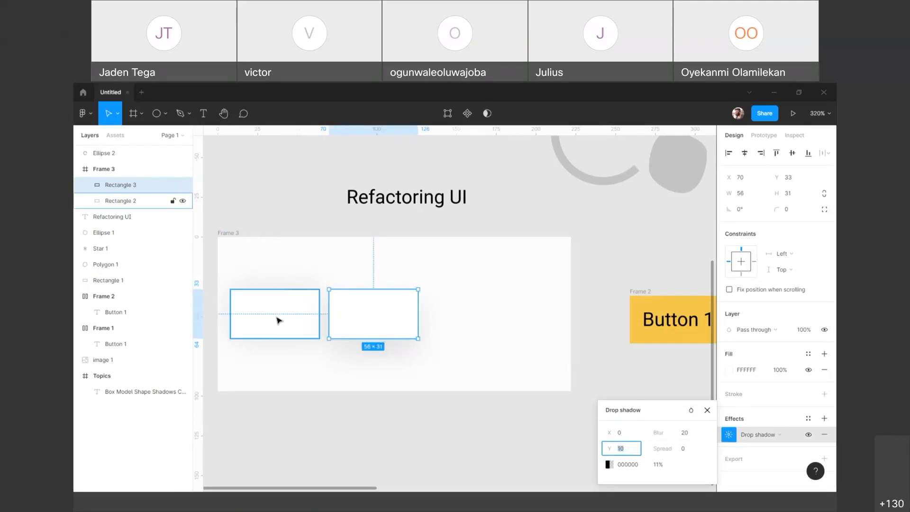
key("Escape")
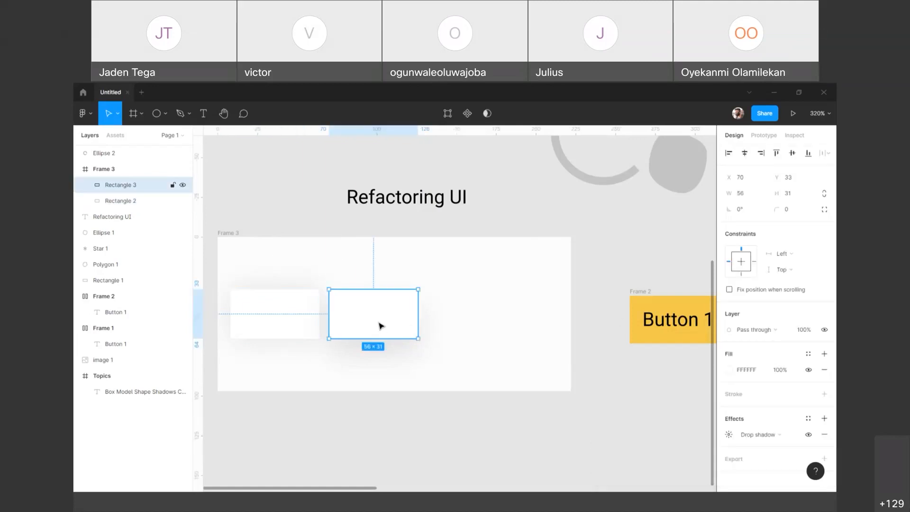
Step: Try duplicating the right rectangle in place and moving the copy beside it, deleting each copy
key("ctrl+d")
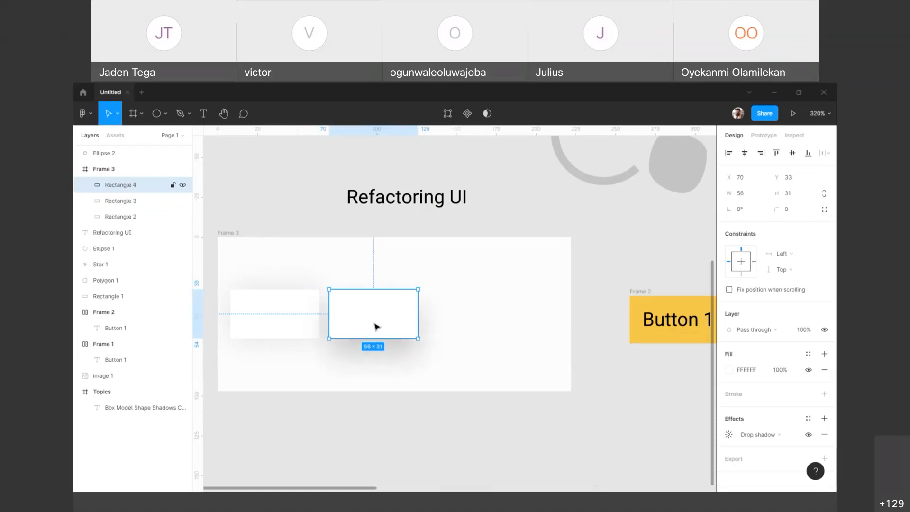
left_click_drag(375, 323, 476, 307)
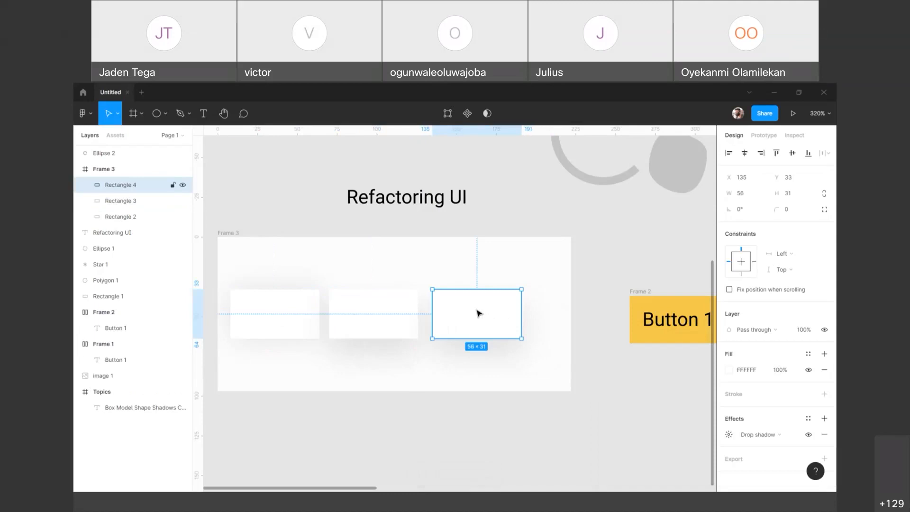
key("Delete")
left_click(355, 321)
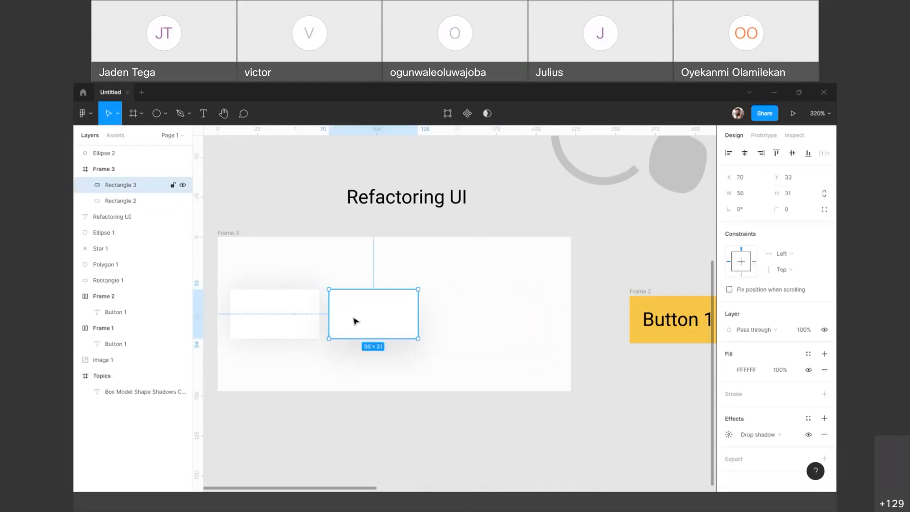
key("ctrl+d")
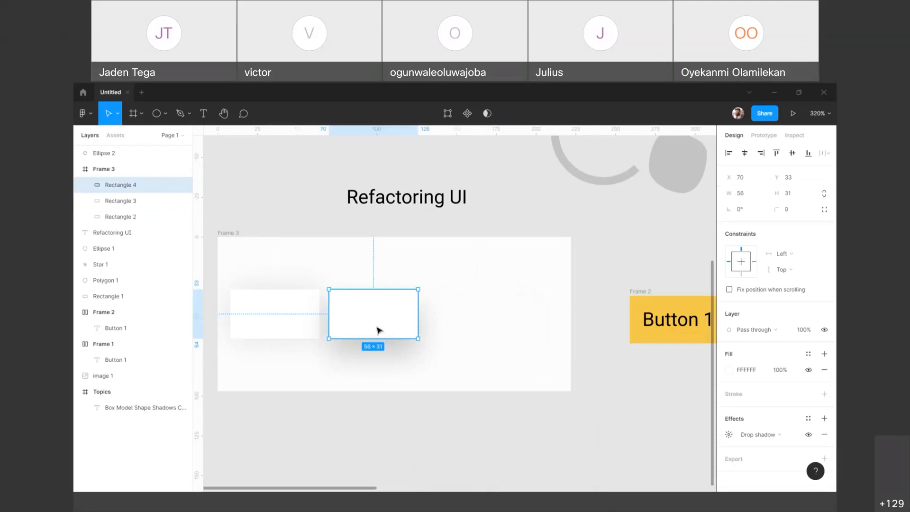
left_click_drag(367, 324, 464, 324)
key("Delete")
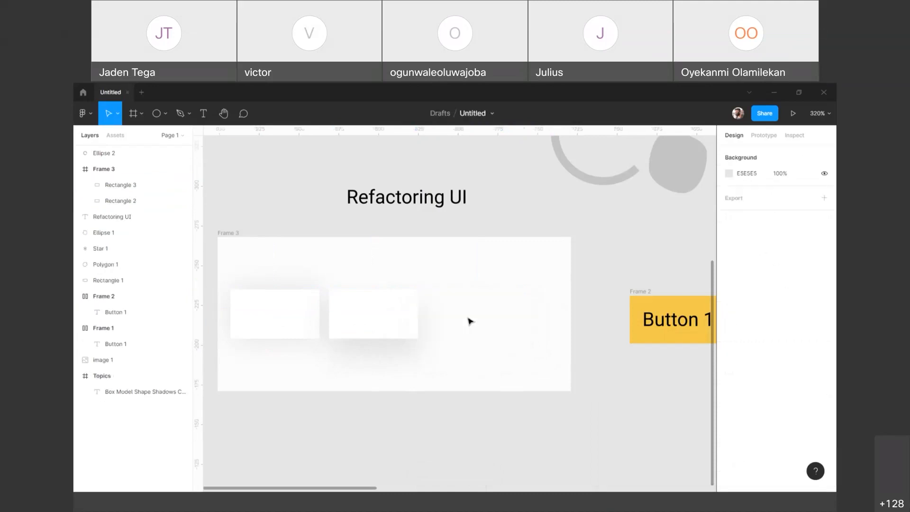
Step: Copy the right rectangle into the empty space beside it in the frame, at about X 134, Y 33
left_click(401, 325)
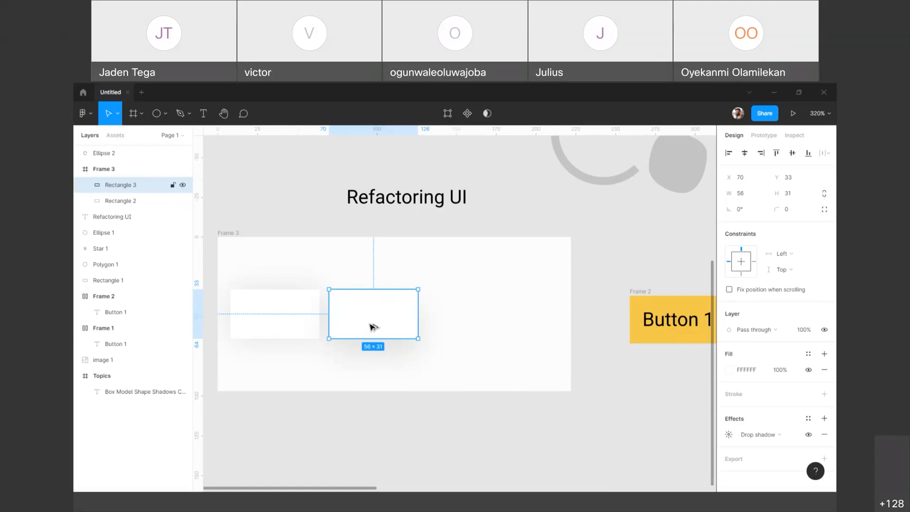
left_click_drag(372, 327, 475, 276)
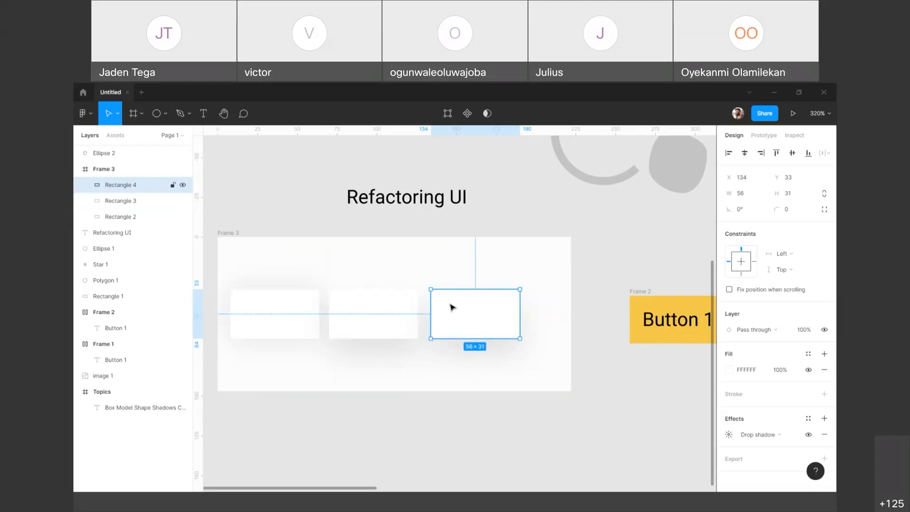
scroll(447, 308, "left", 2)
scroll(447, 308, "left", 3)
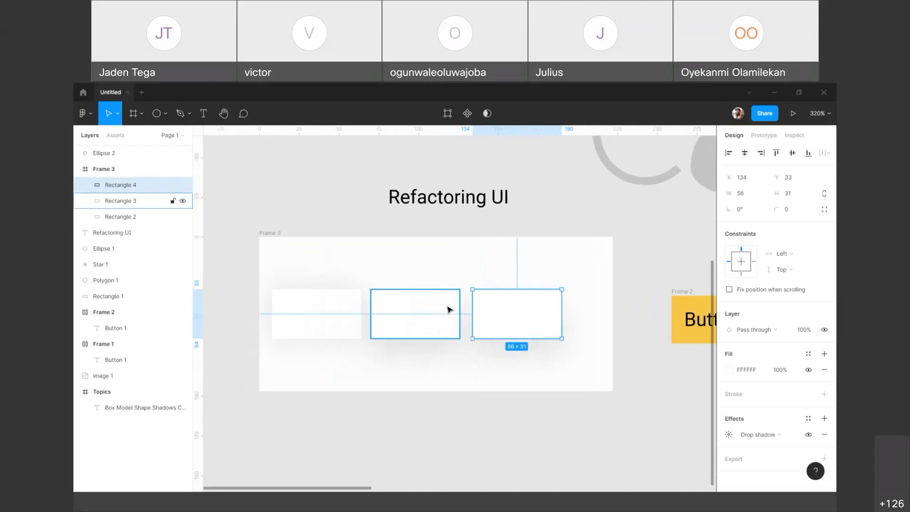
Step: Measure the gaps between the neighbouring white rectangles in the frame
left_click(355, 315)
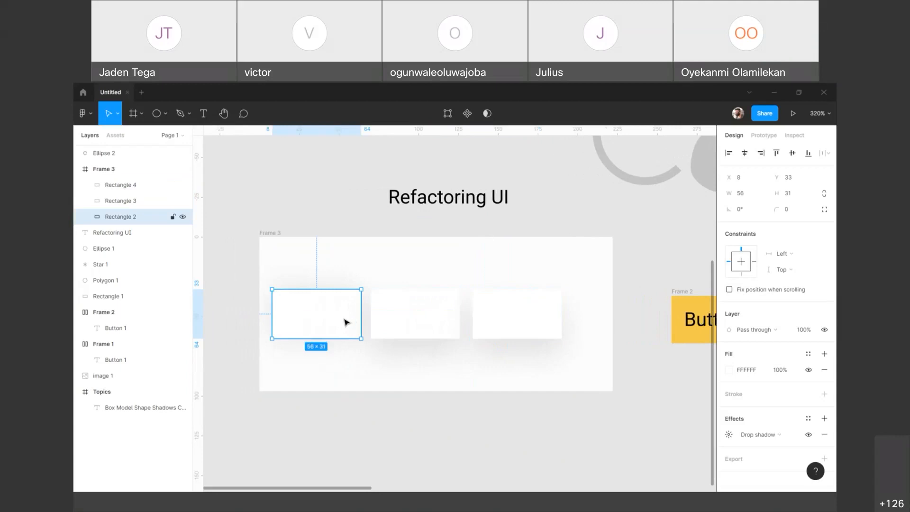
key("alt+space")
key("Escape")
key("Escape")
left_click(343, 329)
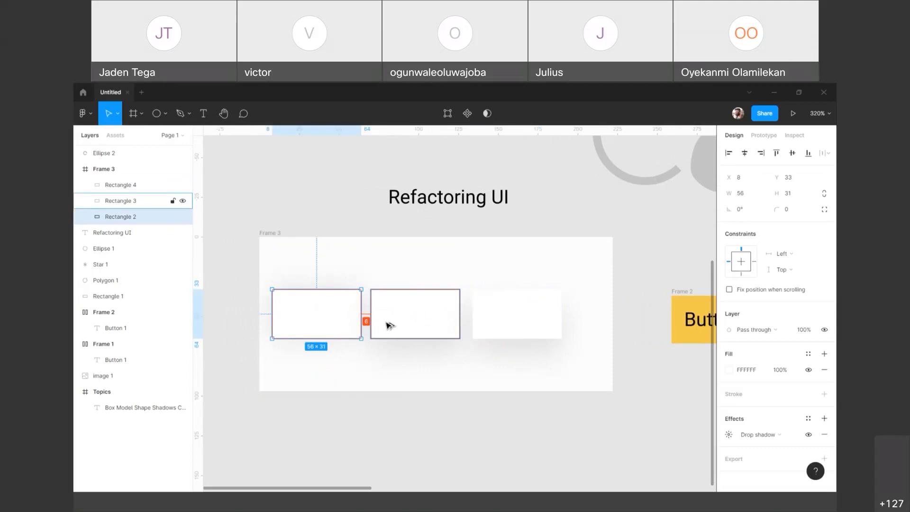
left_click(421, 319)
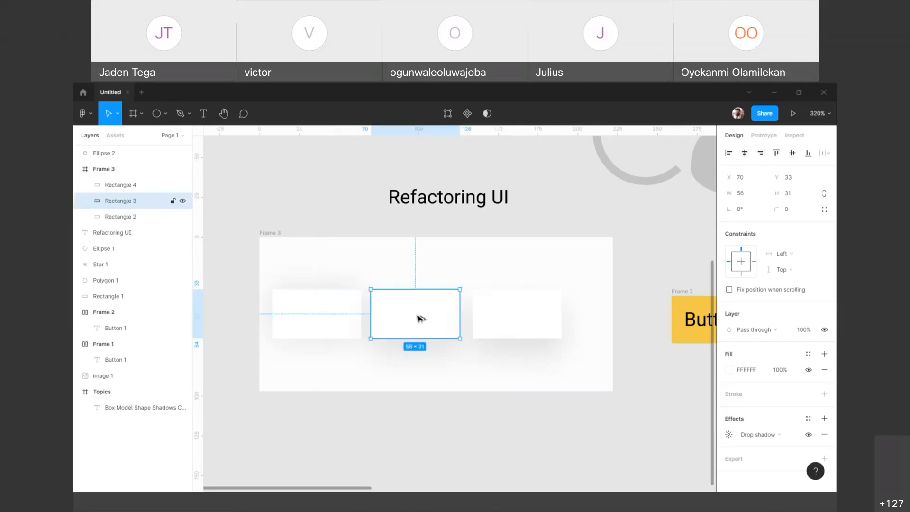
key("alt")
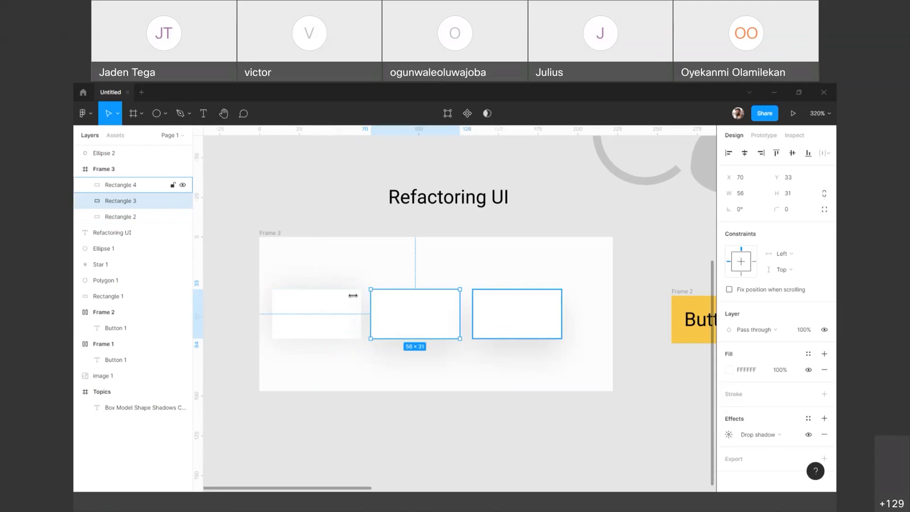
Step: Select all three white rectangles and reduce their height to 26
left_click_drag(230, 281, 585, 366)
left_click(229, 274)
left_click_drag(228, 272, 585, 360)
mouse_move(770, 199)
left_mouse_down()
mouse_move(762, 212)
mouse_move(768, 207)
left_mouse_up()
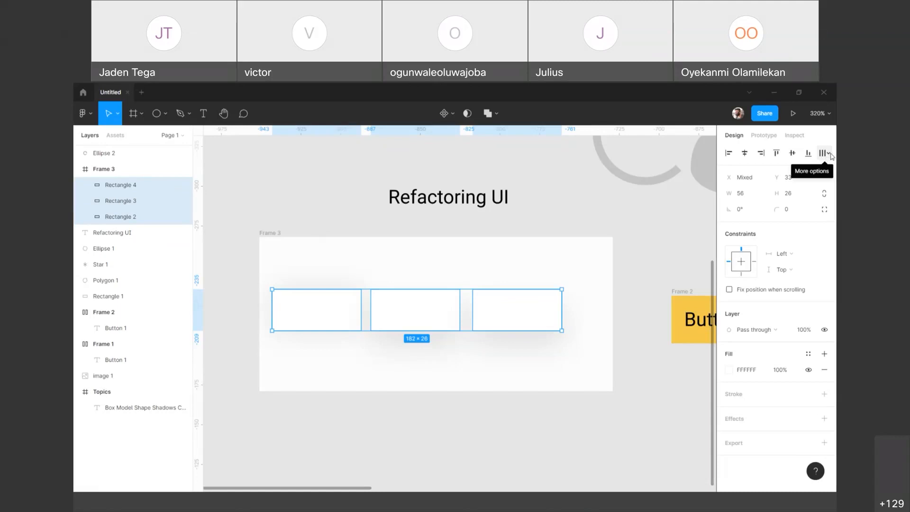
Step: Try distributing the horizontal spacing of the three rectangles, and undo it
left_click(830, 154)
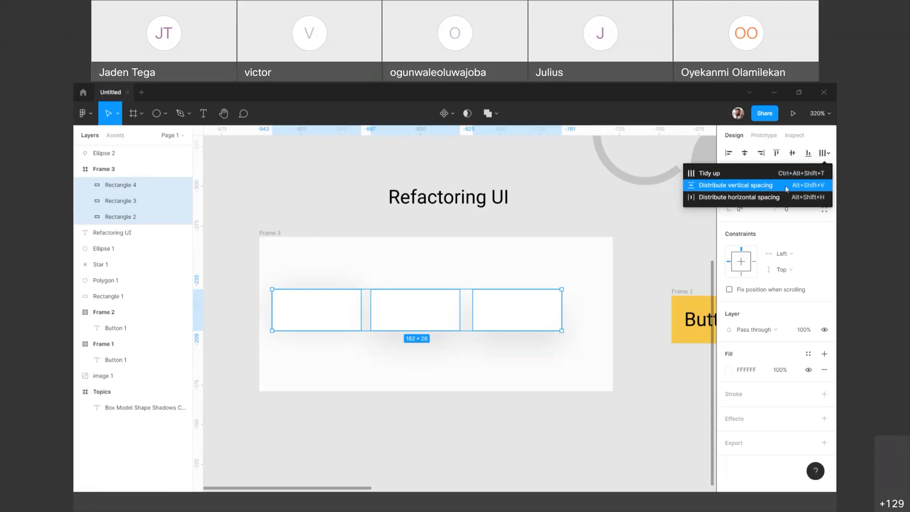
left_click(740, 198)
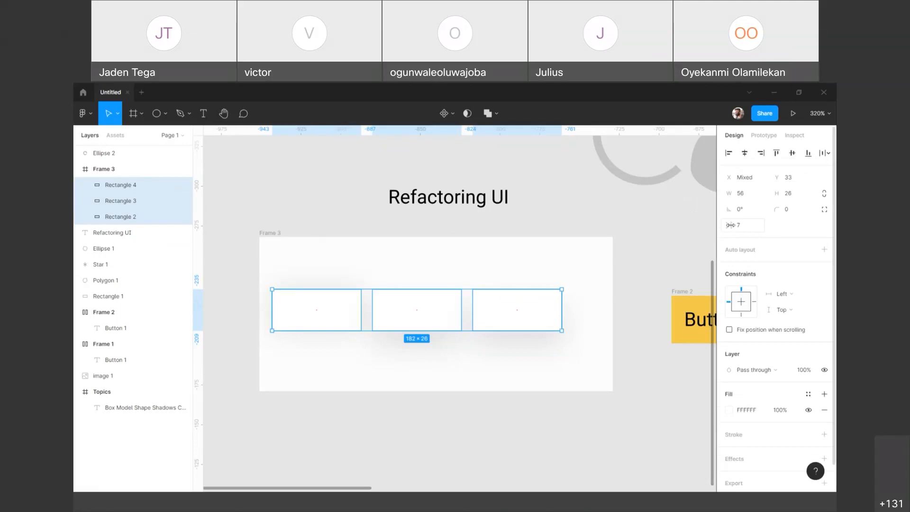
key("ctrl+z")
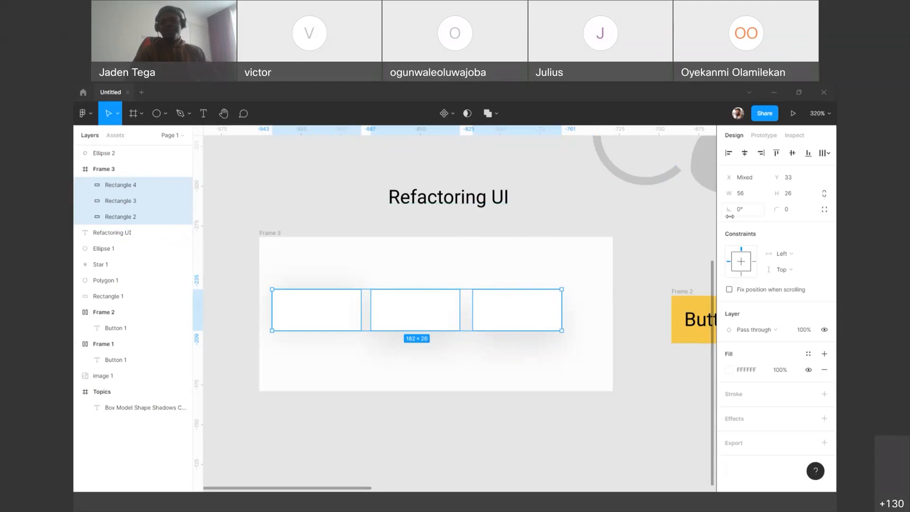
Step: Distribute the horizontal spacing of the three rectangles and set the gap between them to 8
left_click(827, 153)
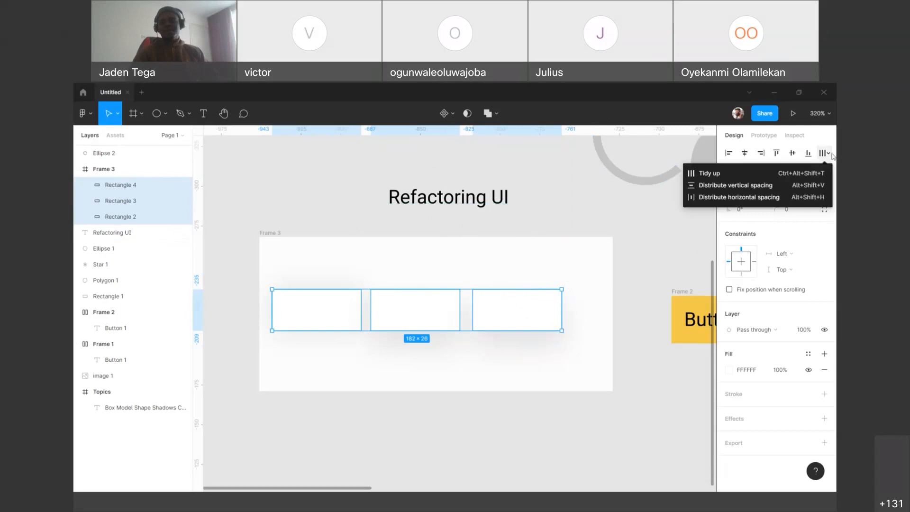
left_click(747, 198)
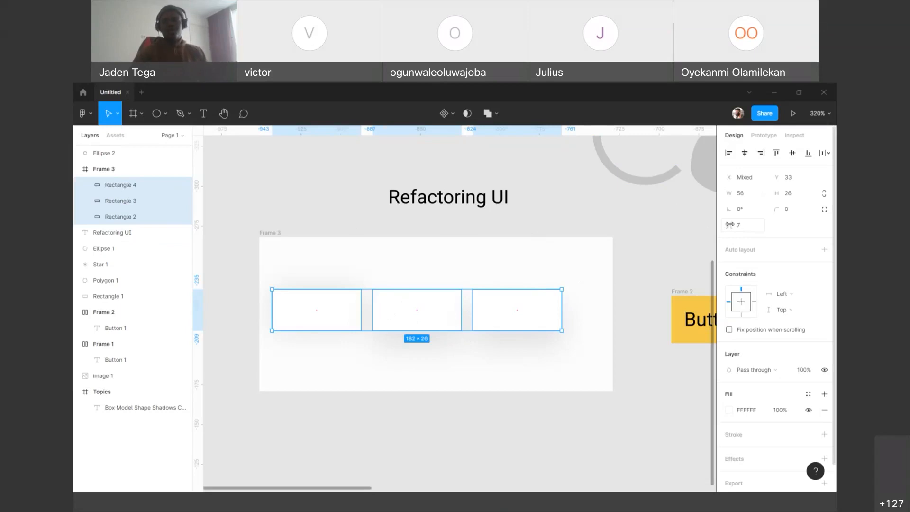
mouse_move(719, 215)
left_mouse_down()
mouse_move(754, 218)
mouse_move(730, 222)
left_mouse_up()
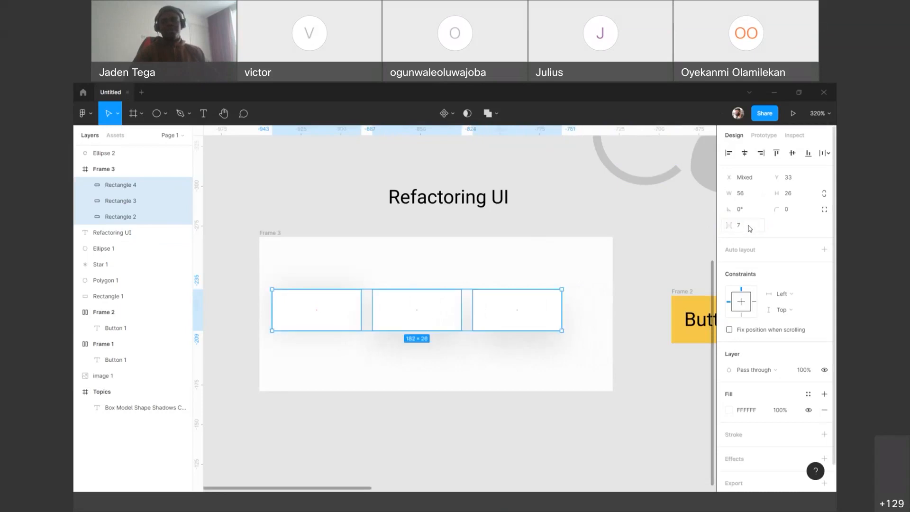
left_click(749, 229)
key("Up")
key("Return")
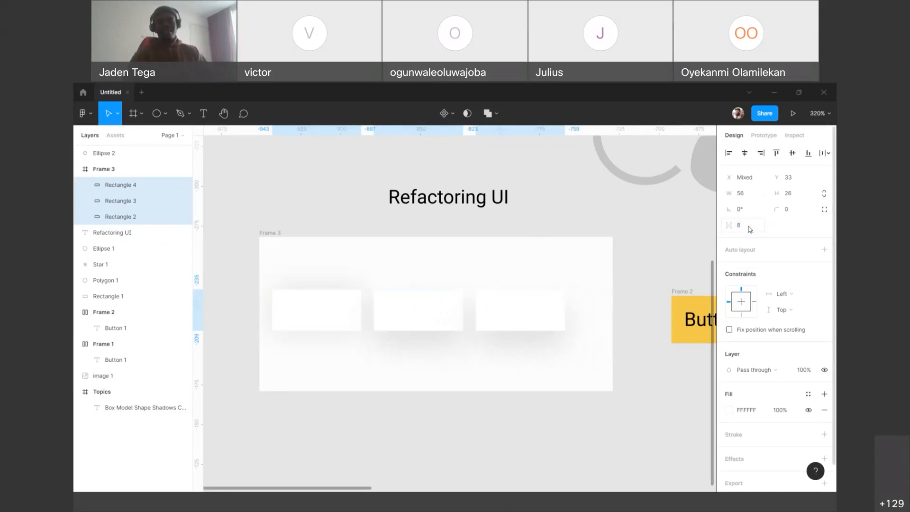
Step: Replace the "Refactoring UI" text above the frame with "8pt grid"
double_click(453, 190)
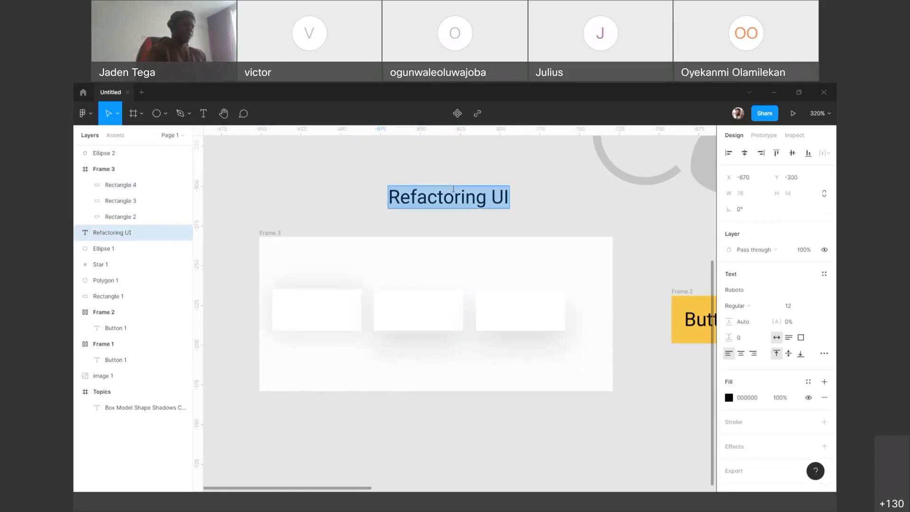
type("8pt grid")
key("Escape")
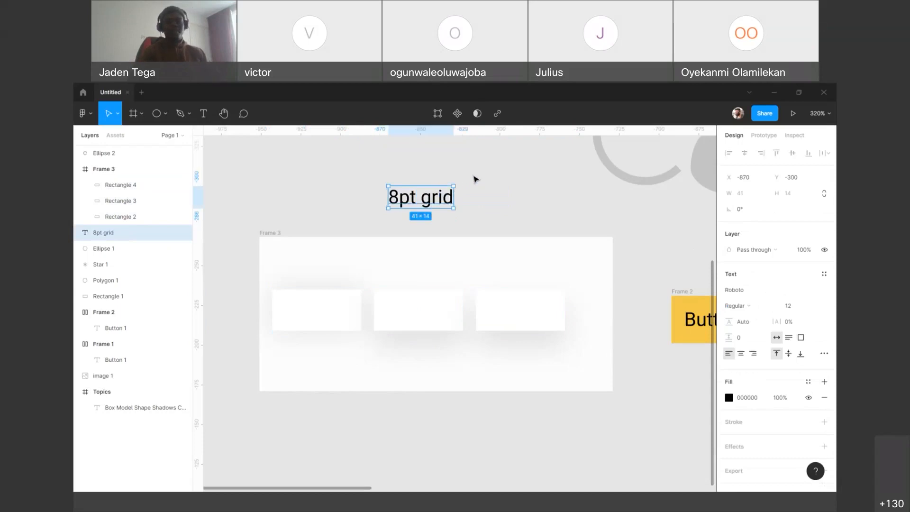
Step: Change the "8pt grid" heading above the frame to read "4pt grid"
double_click(414, 203)
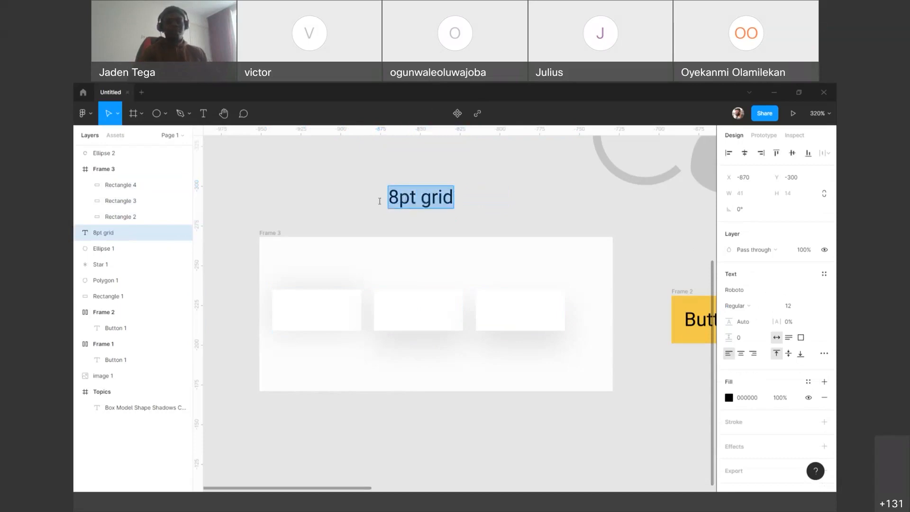
left_click_drag(400, 200, 379, 202)
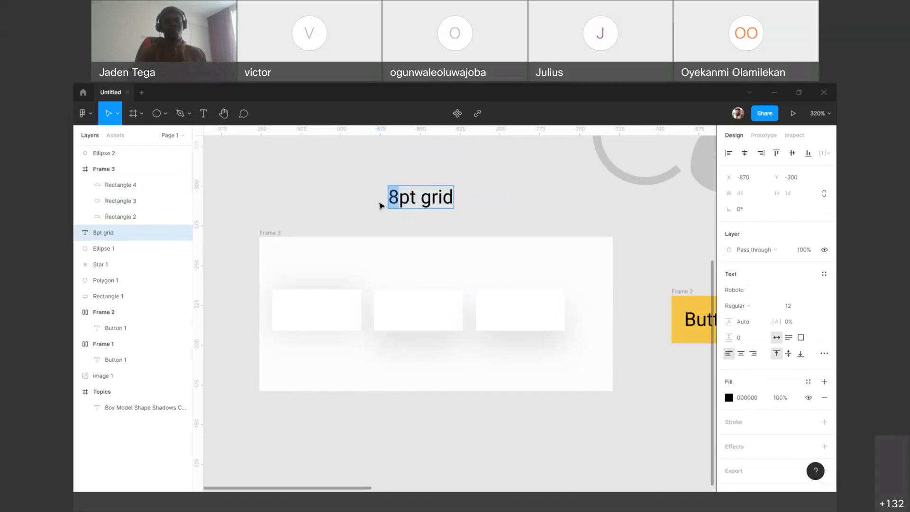
type("4")
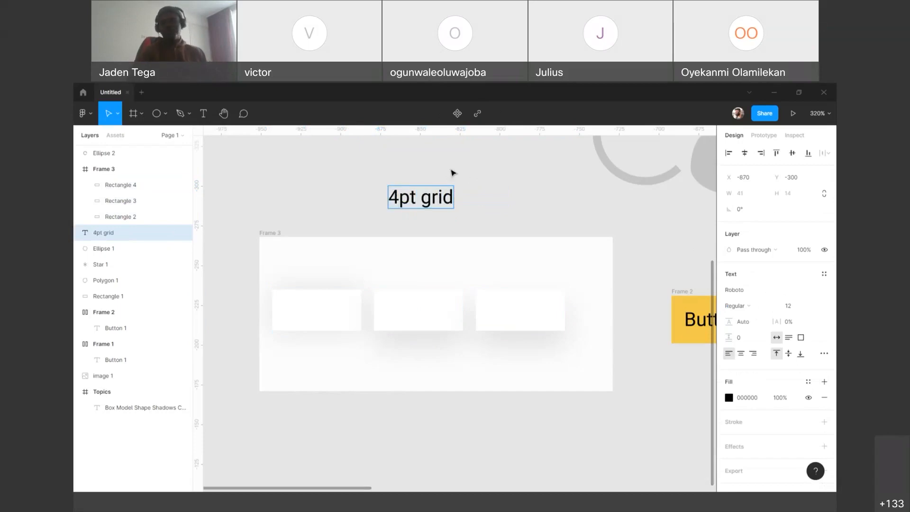
key("Escape")
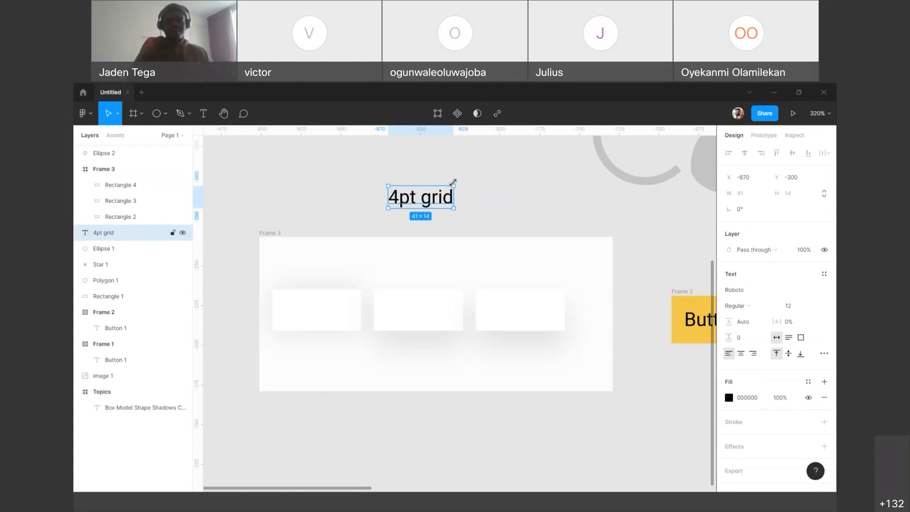
Step: Increase the drop shadow's Y offset on the third white rectangle so the shadow falls further below it
left_click(563, 322)
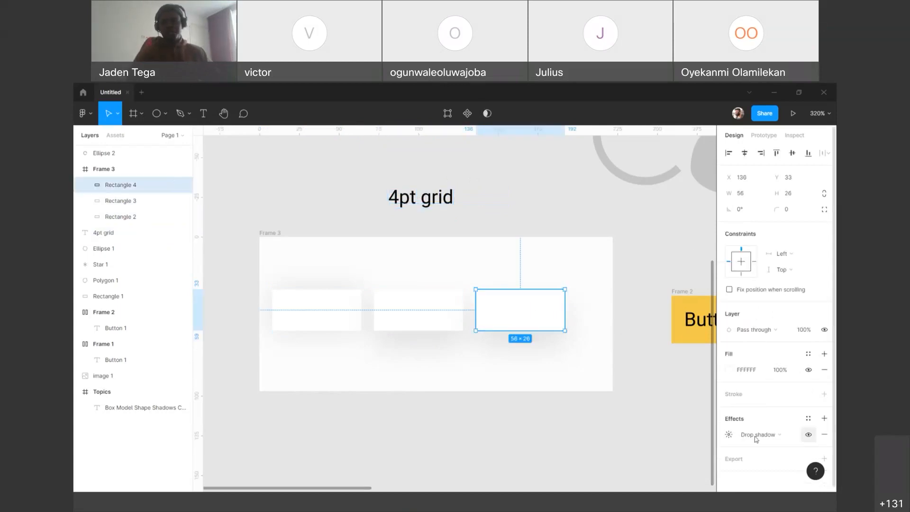
left_click(730, 435)
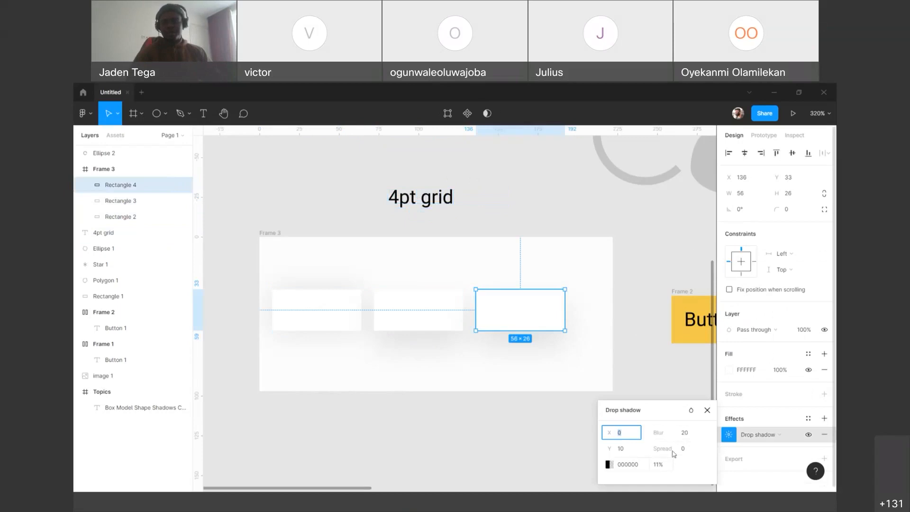
left_click(638, 451)
type("18")
key("Return")
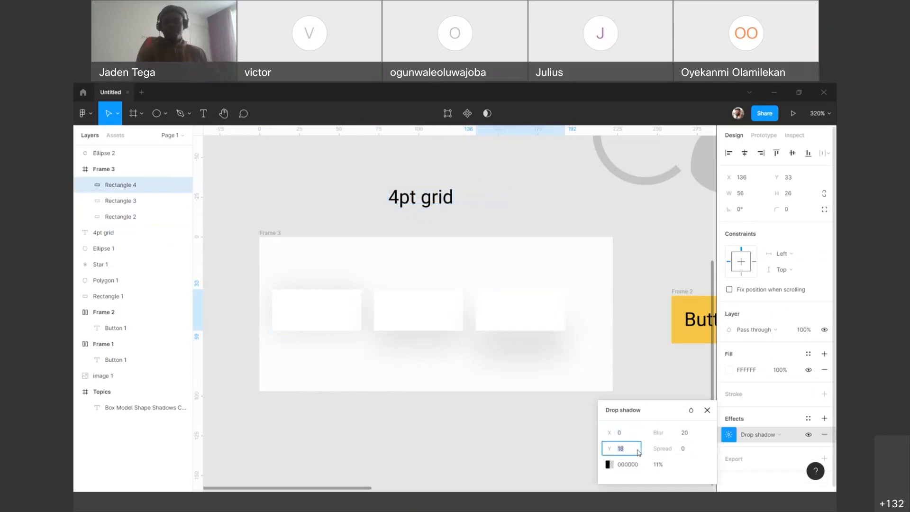
key("shift+Up")
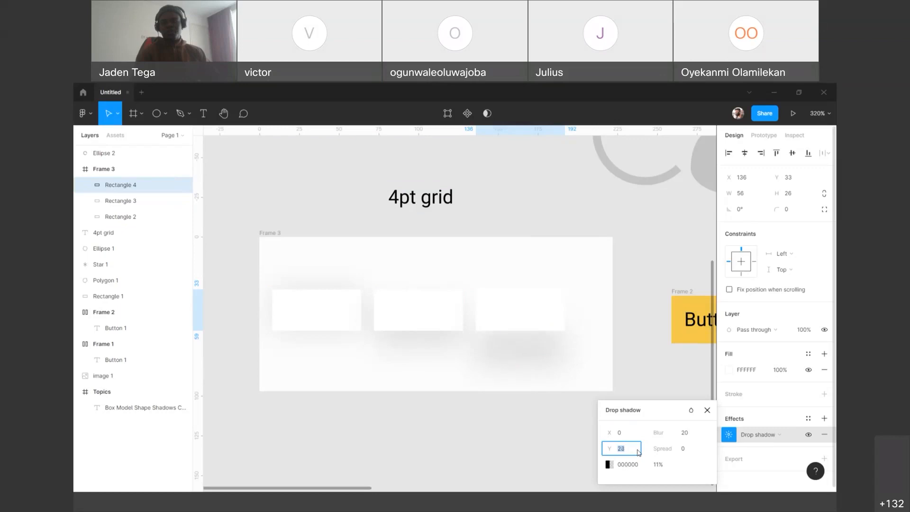
key("Down")
key("Down")
key("Down")
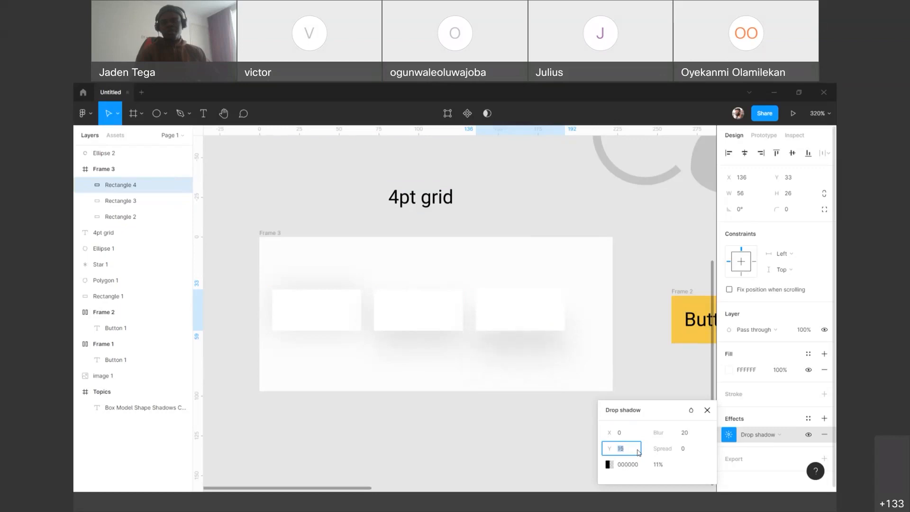
left_click(708, 410)
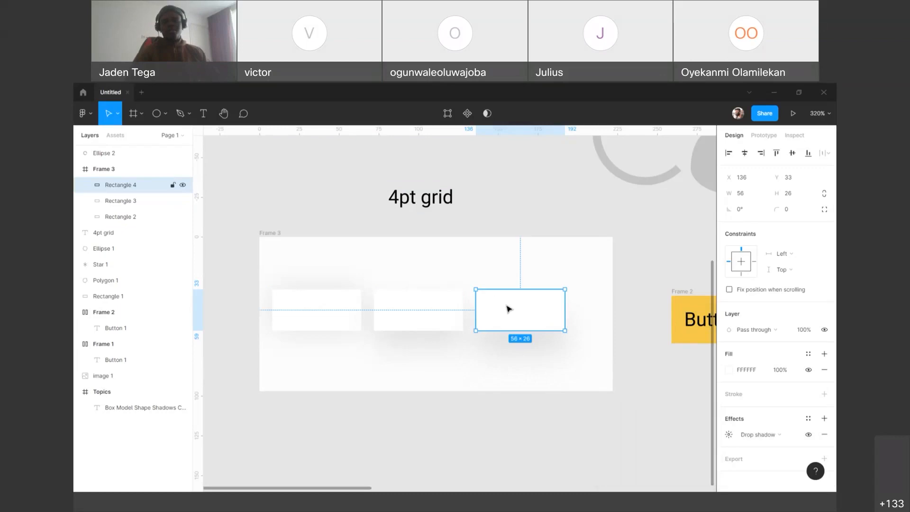
left_click(418, 309)
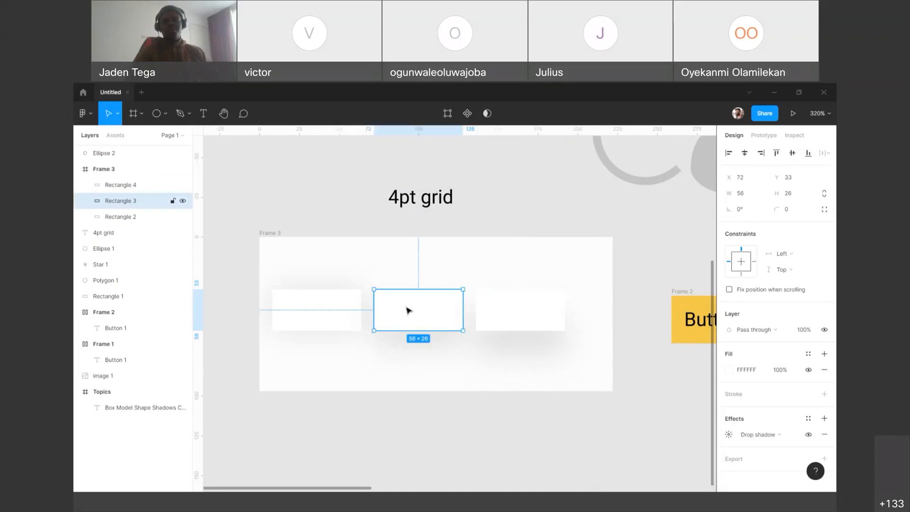
left_click(351, 316)
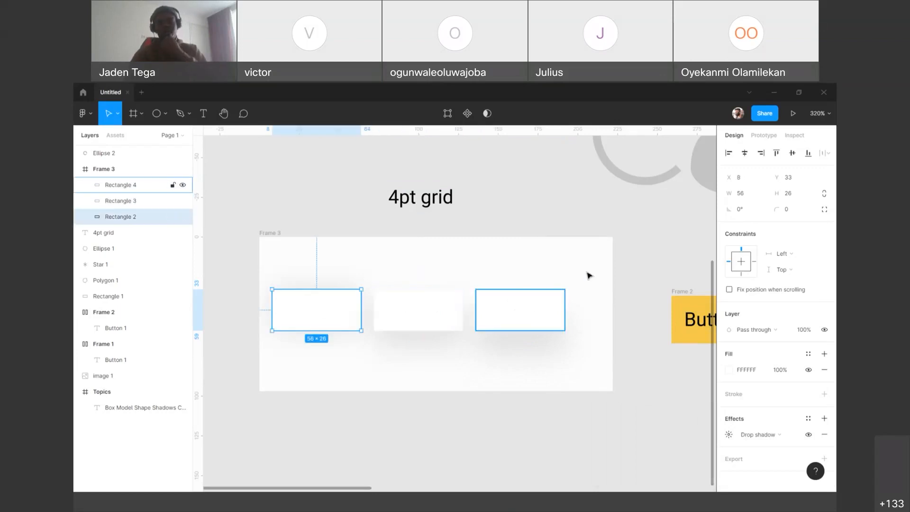
left_click(609, 267)
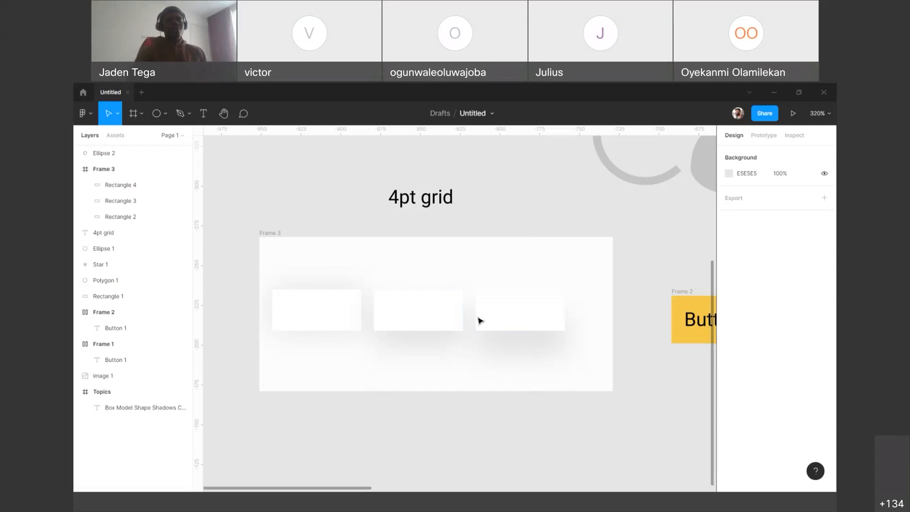
left_click(422, 327)
left_click(316, 315)
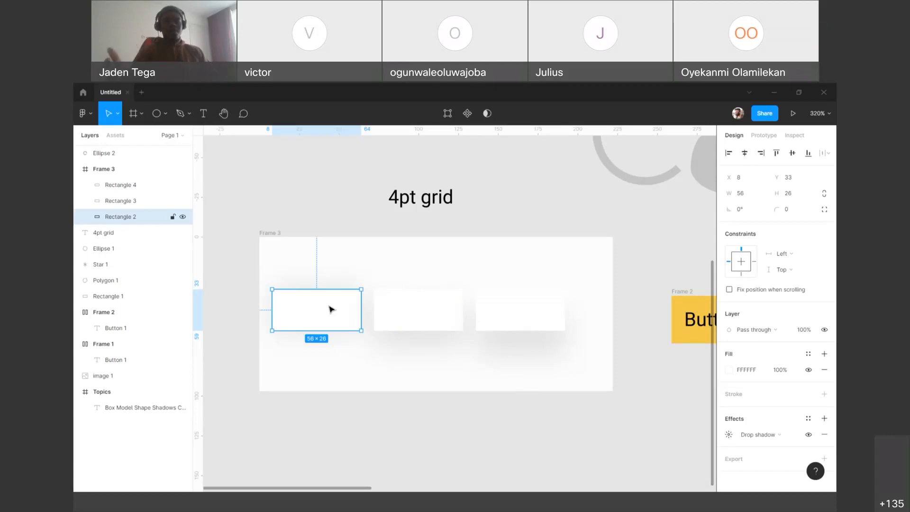
left_click(296, 202)
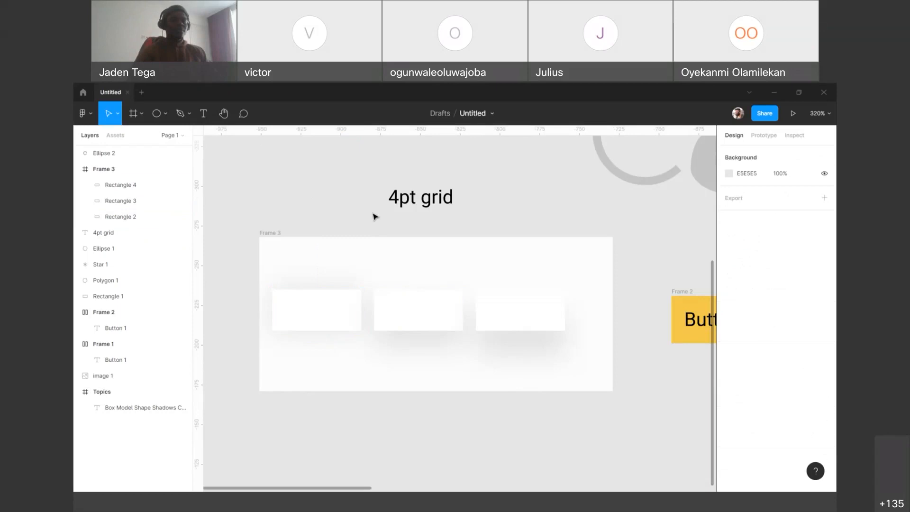
Step: Save the first white rectangle's drop shadow as a new effect style named "Shadow/0px"
left_click(301, 298)
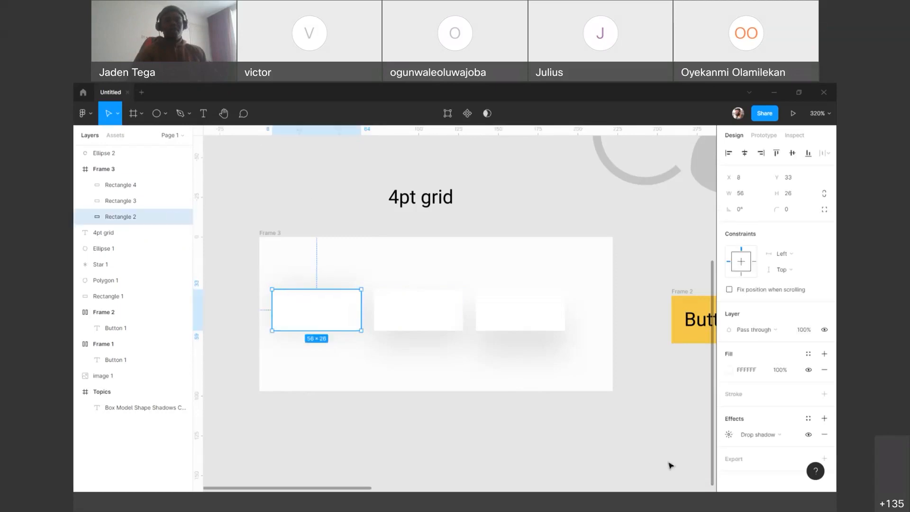
left_click(729, 435)
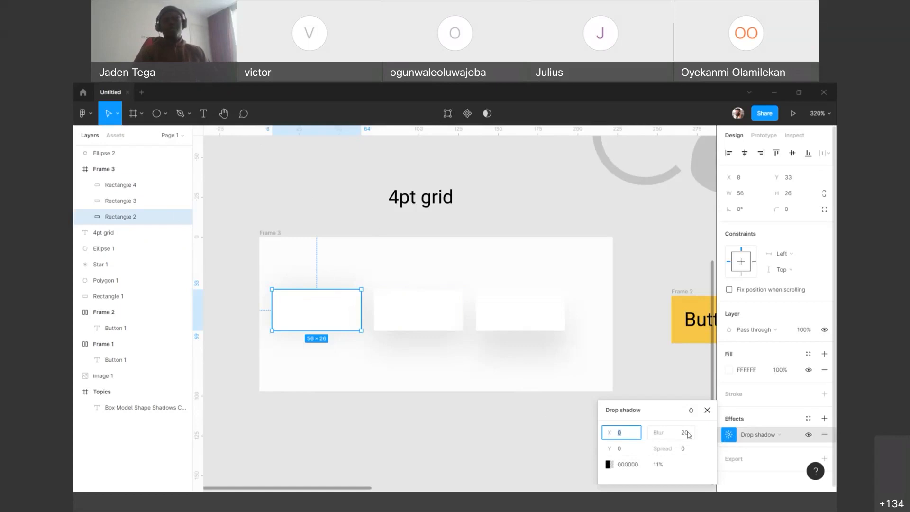
left_click(708, 411)
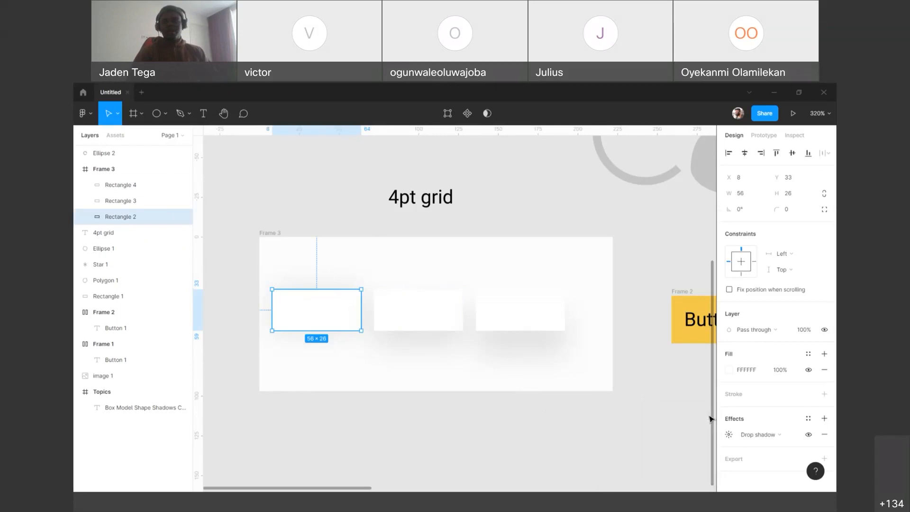
left_click(808, 419)
left_click_drag(773, 433, 573, 308)
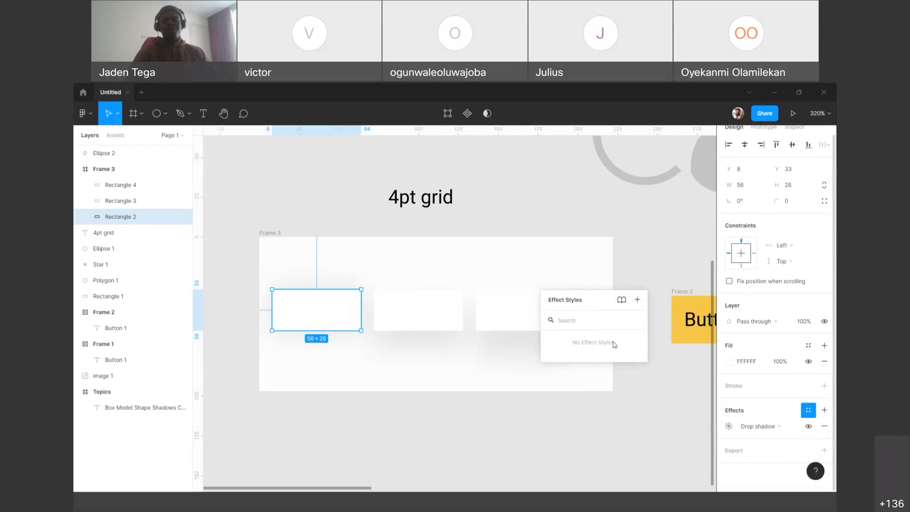
left_click_drag(584, 345, 543, 346)
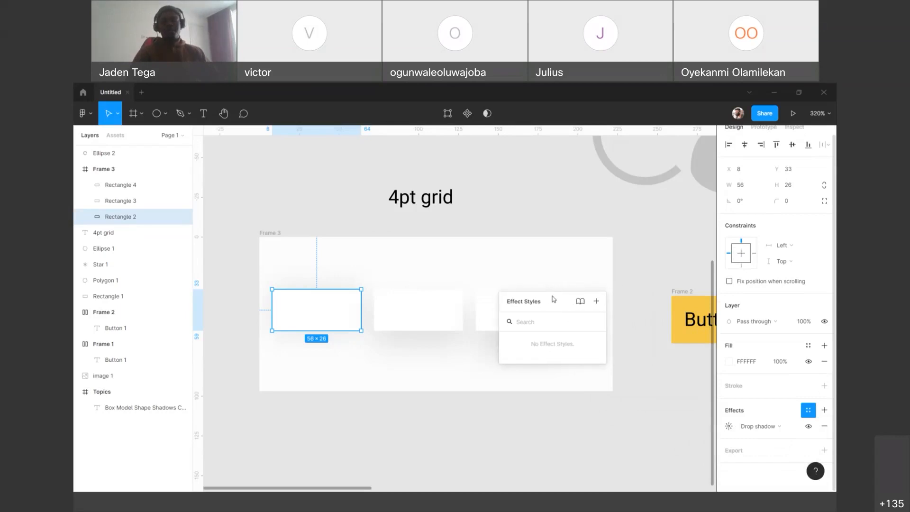
left_click_drag(553, 299, 587, 298)
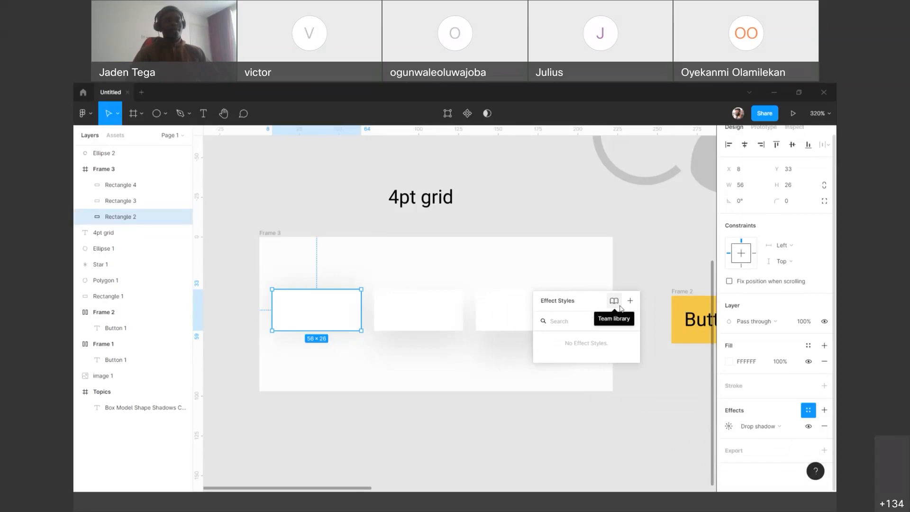
left_click(630, 302)
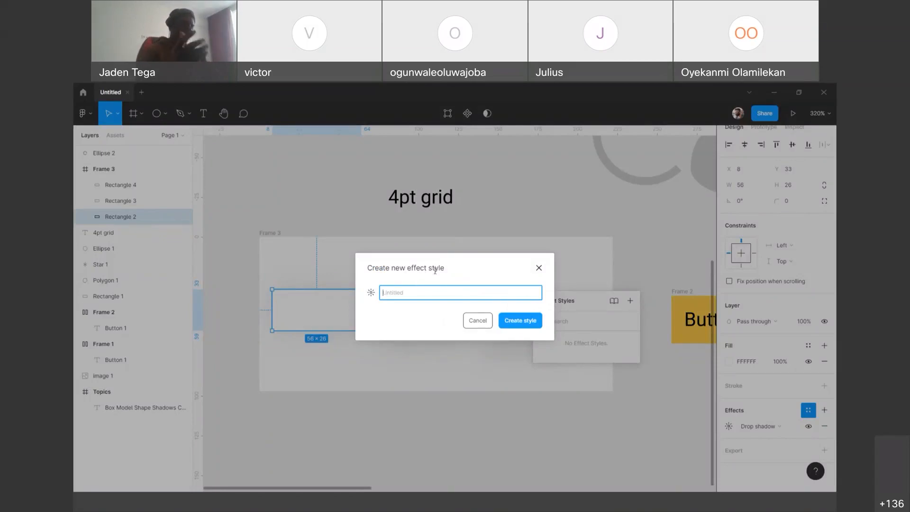
type("Shadow")
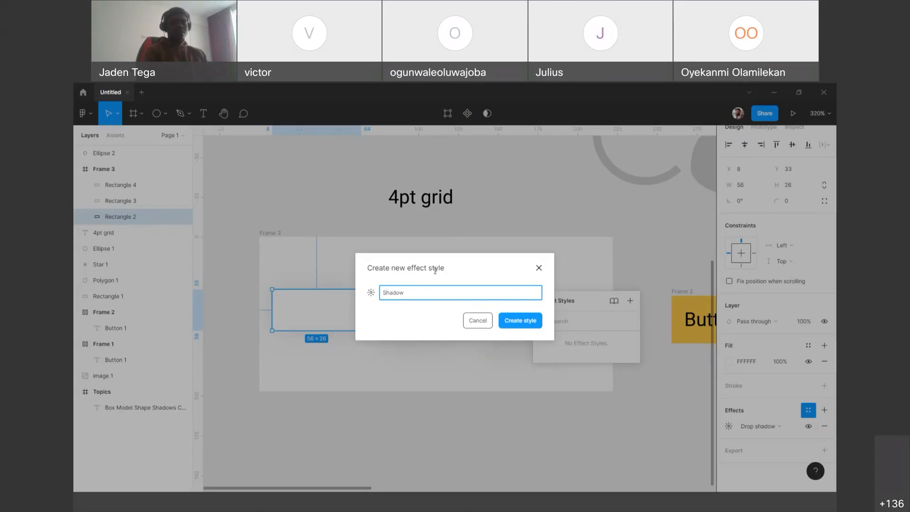
type("/")
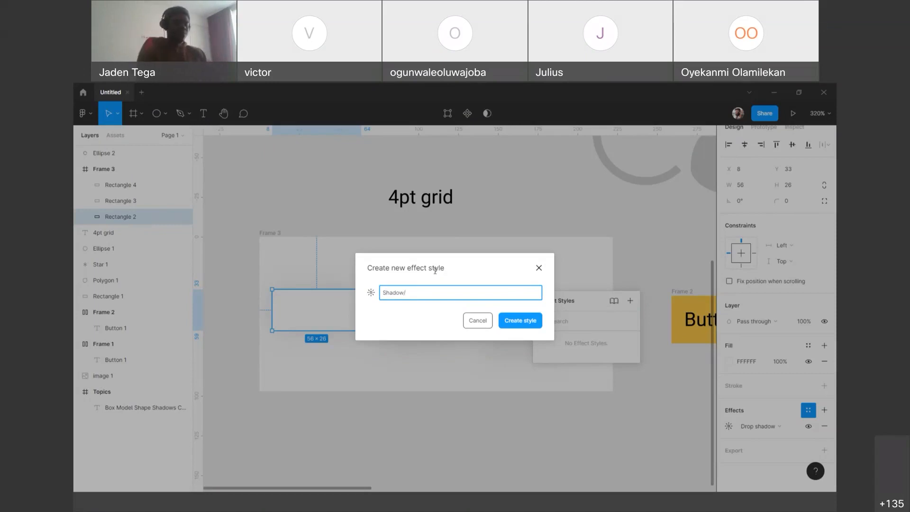
type("0")
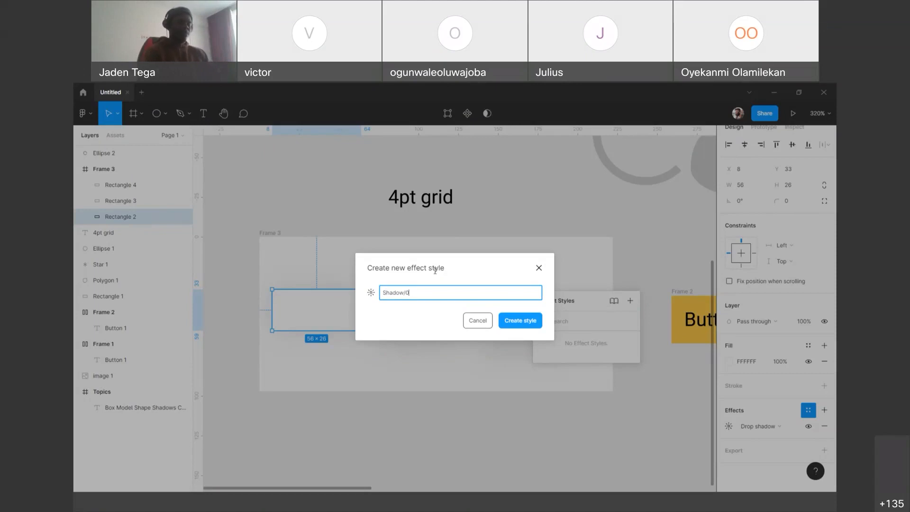
type("px")
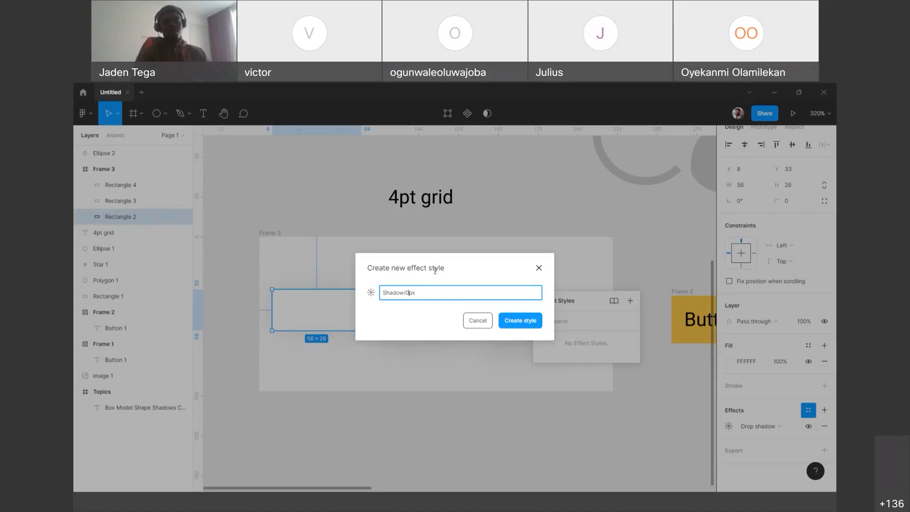
key("Left")
key("Left")
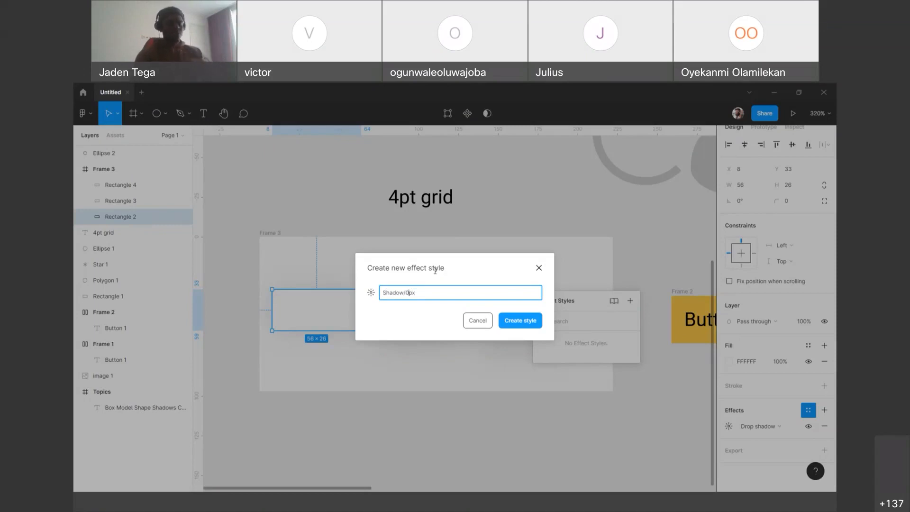
left_click(525, 326)
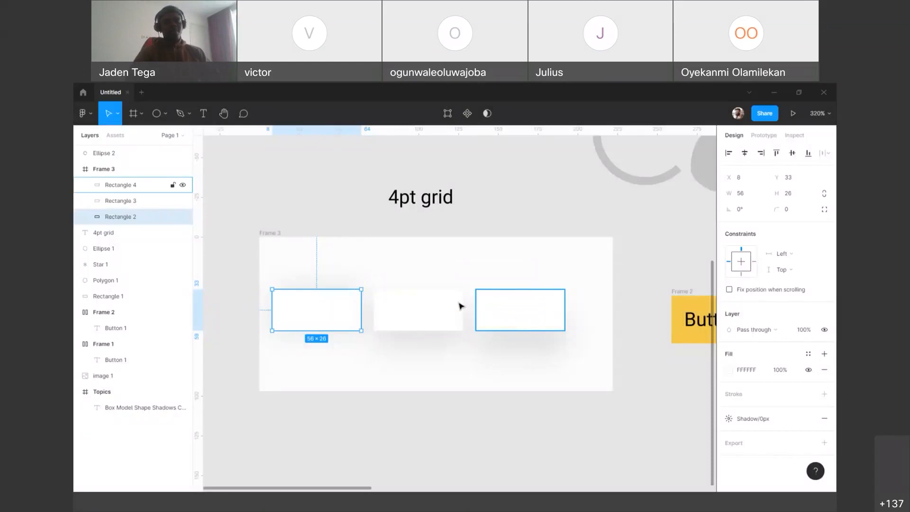
Step: Open the drop shadow settings of the middle white rectangle
left_click(446, 309)
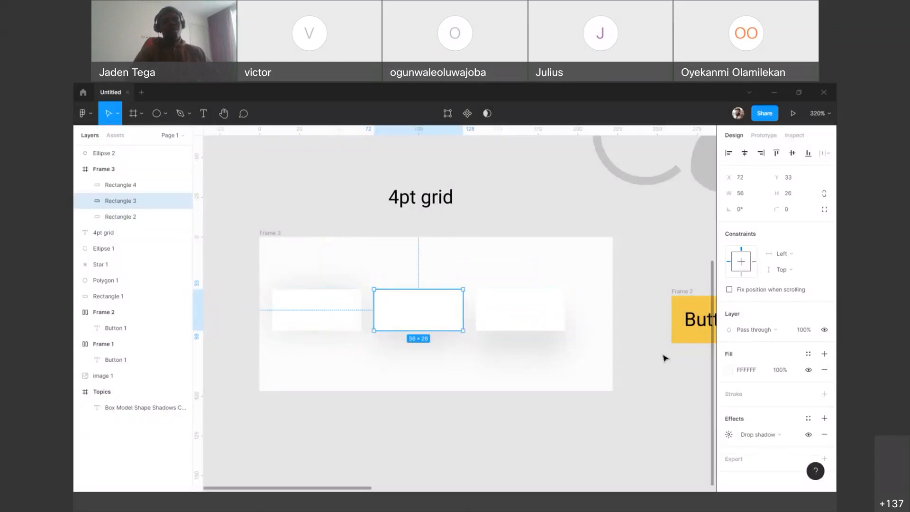
left_click(729, 434)
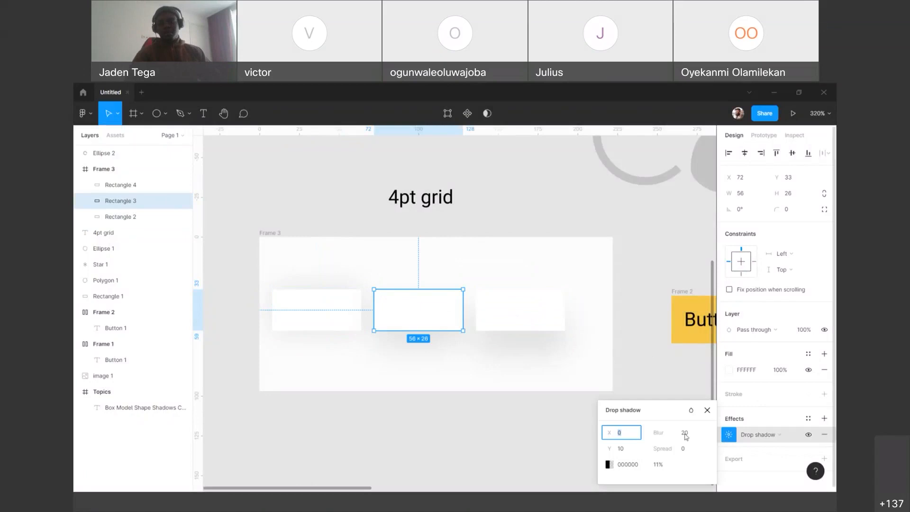
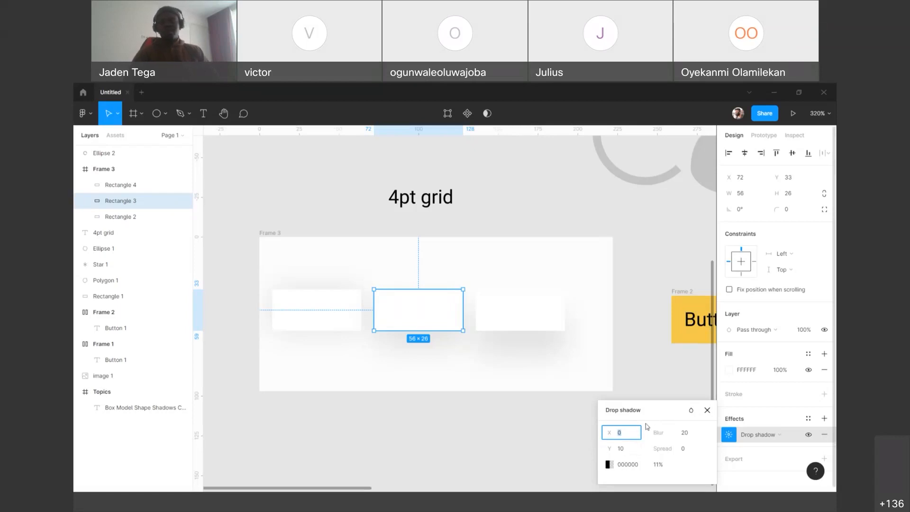
Step: Review the middle white rectangle's drop shadow settings and the list of saved effect styles
left_click_drag(651, 409, 572, 287)
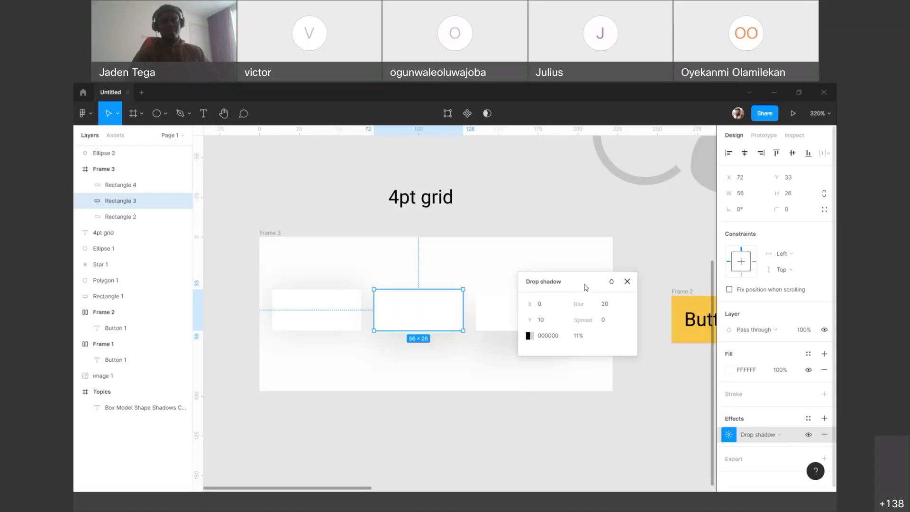
left_click_drag(581, 284, 571, 277)
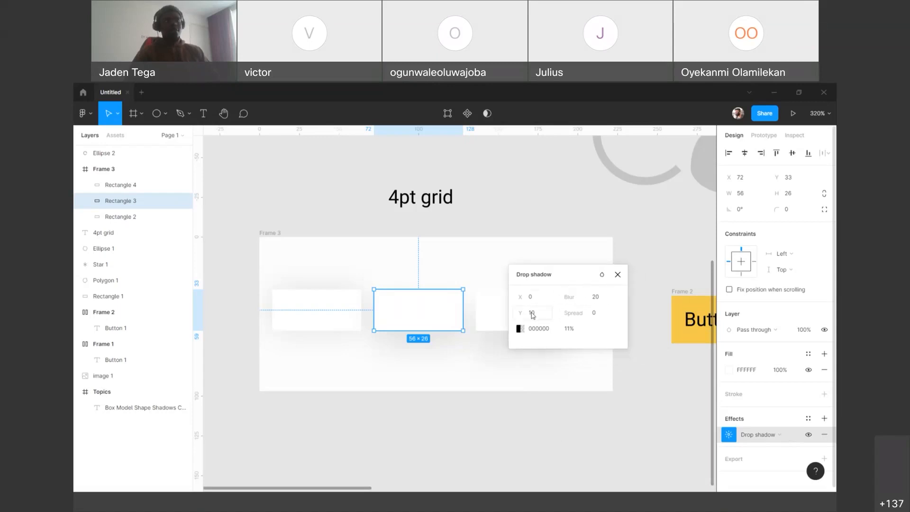
left_click(618, 275)
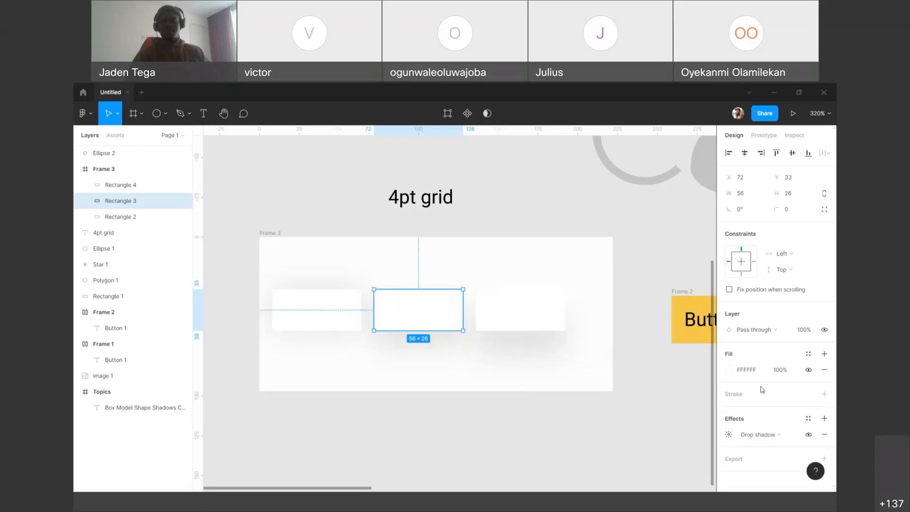
left_click(808, 419)
left_click_drag(782, 413, 539, 255)
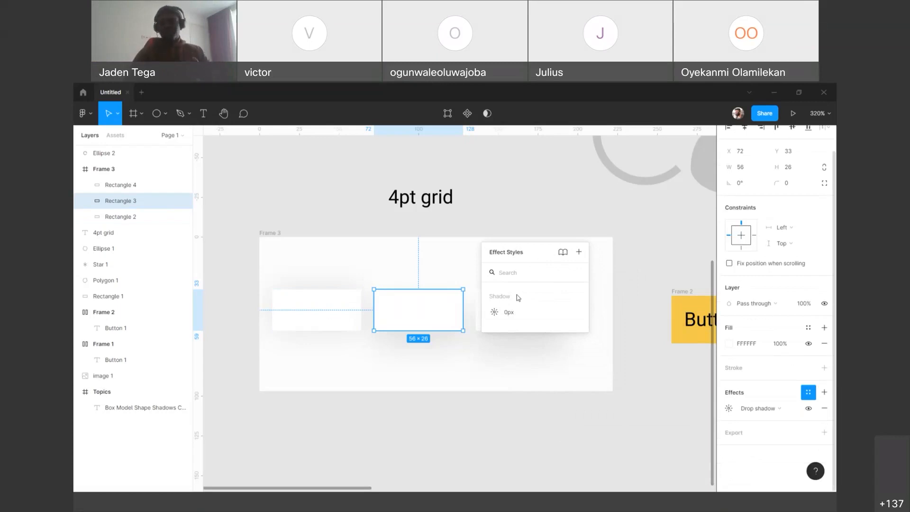
left_click(529, 192)
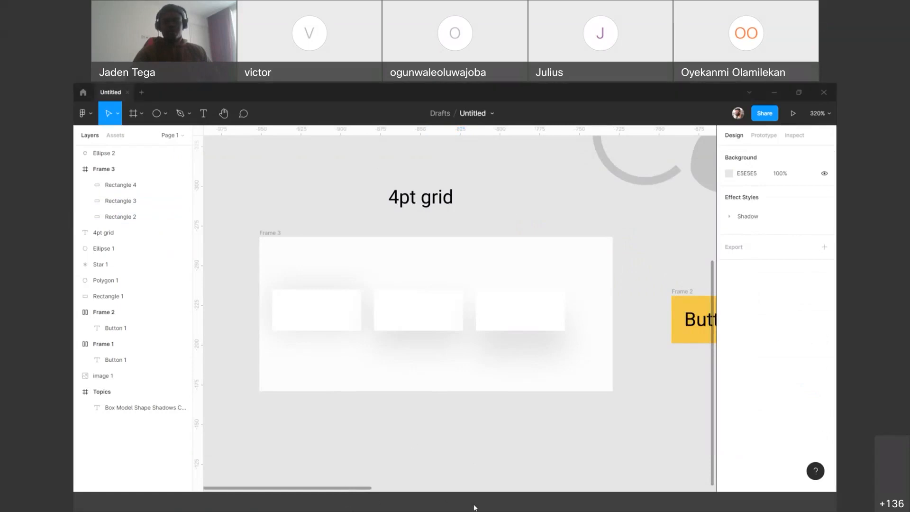
Step: Add a text label below the 4pt grid frame reading "Local disk/Documents/"
key("t")
left_click(308, 421)
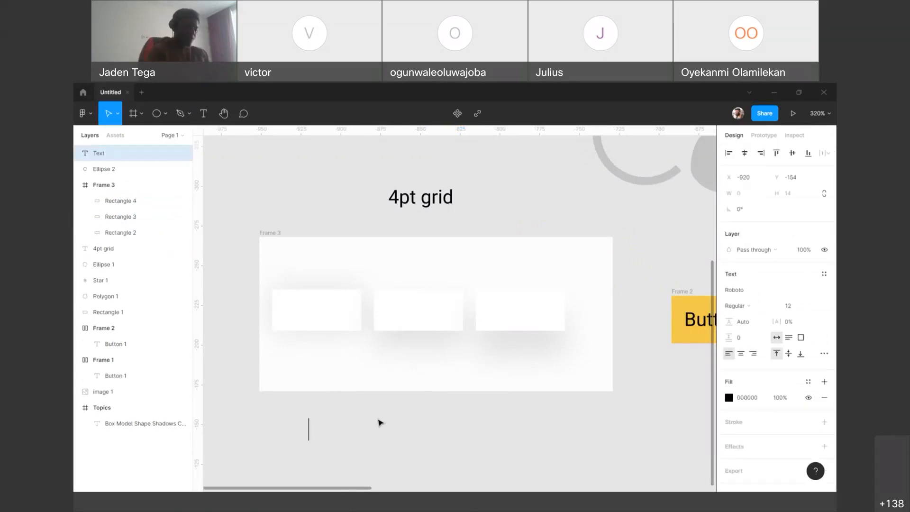
type("Local disk")
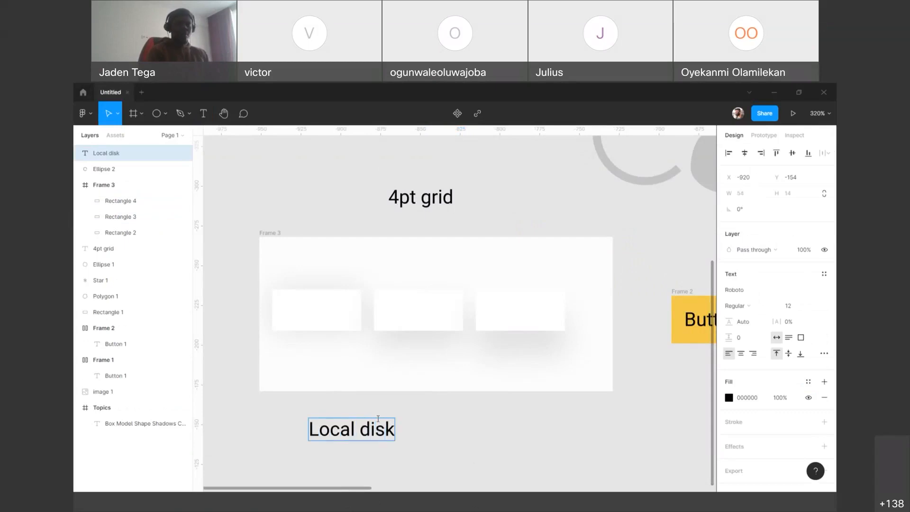
type("/")
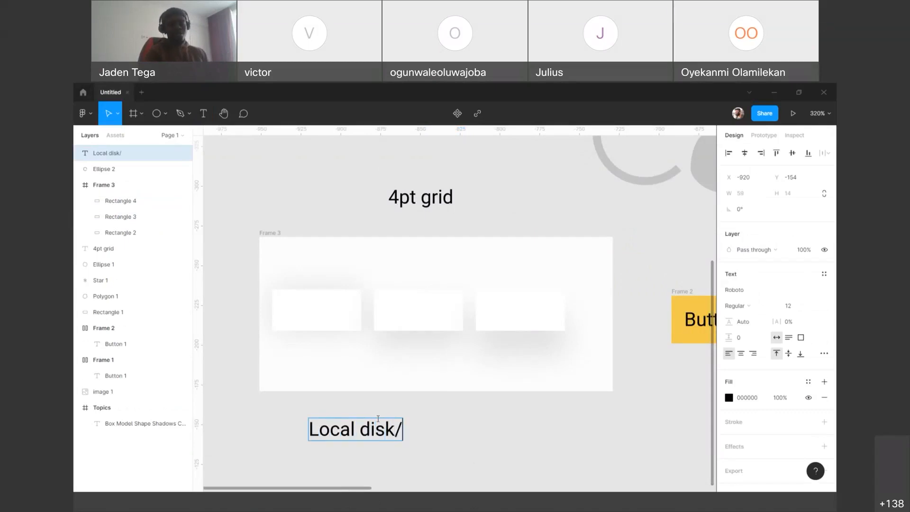
type("Documemnts")
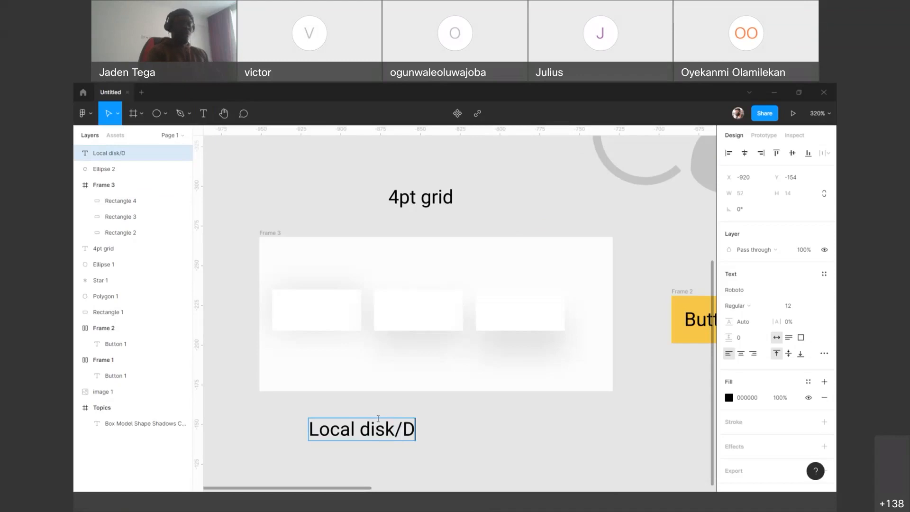
key("BackSpace")
key("BackSpace")
key("Return")
key("BackSpace")
key("BackSpace")
key("BackSpace")
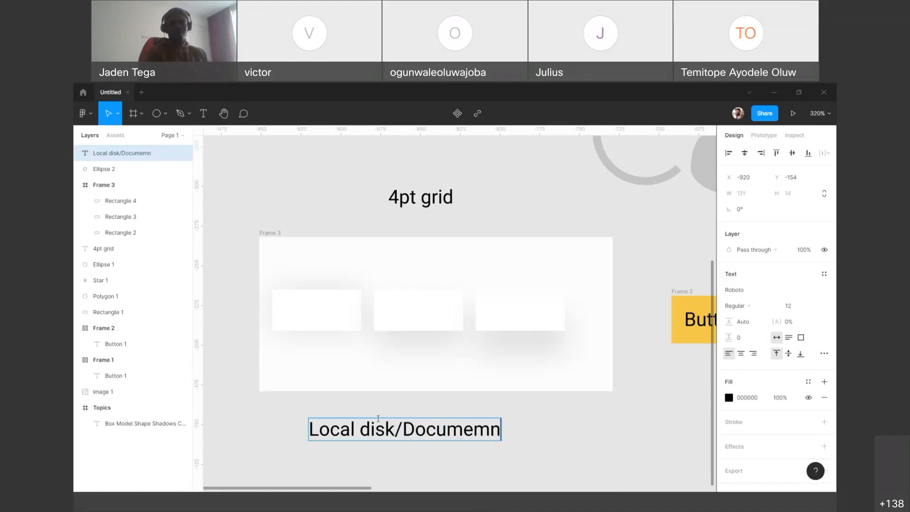
type("nts/")
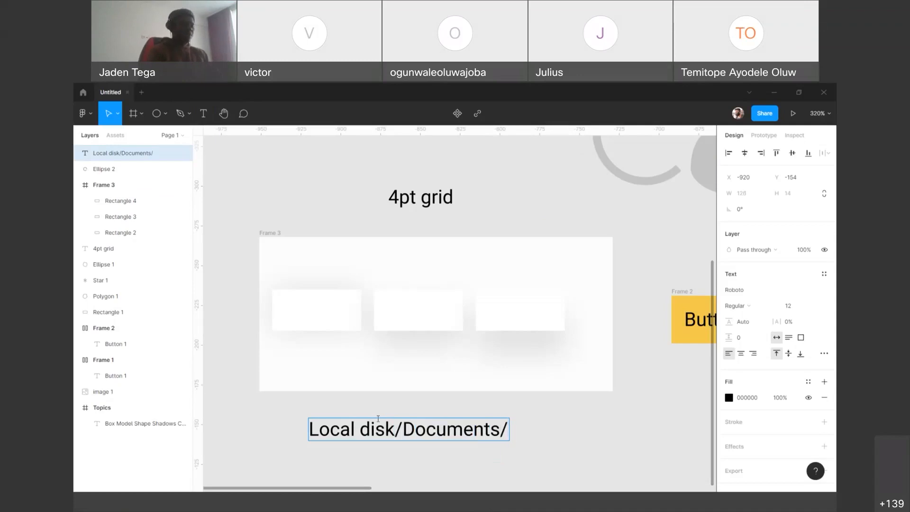
type("My secrets/")
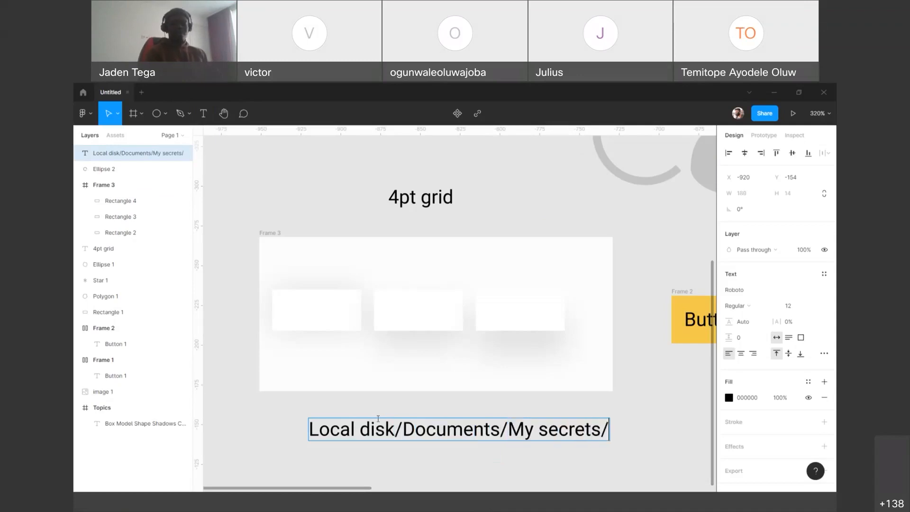
type("Don't read")
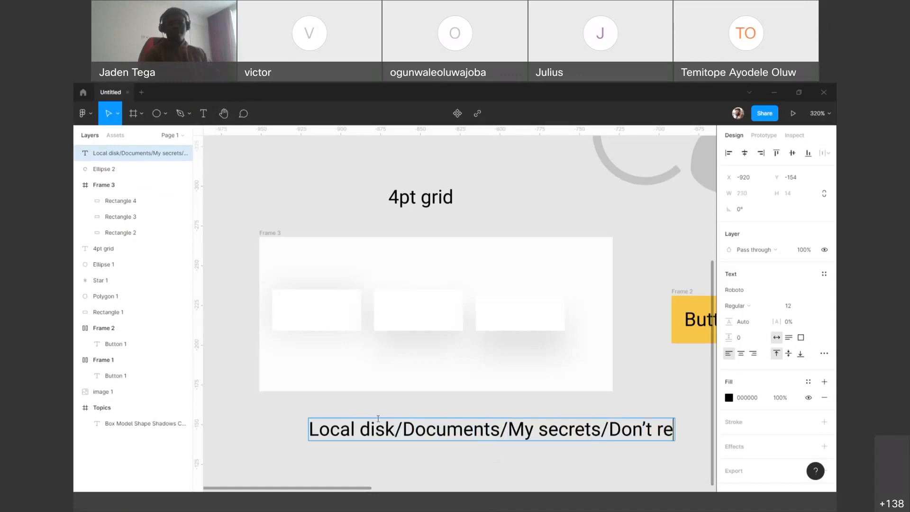
Step: Extend the path label with "My secrets/Don't read" and shift it left to start near the frame's left edge
key("Escape")
left_click_drag(533, 429, 494, 429)
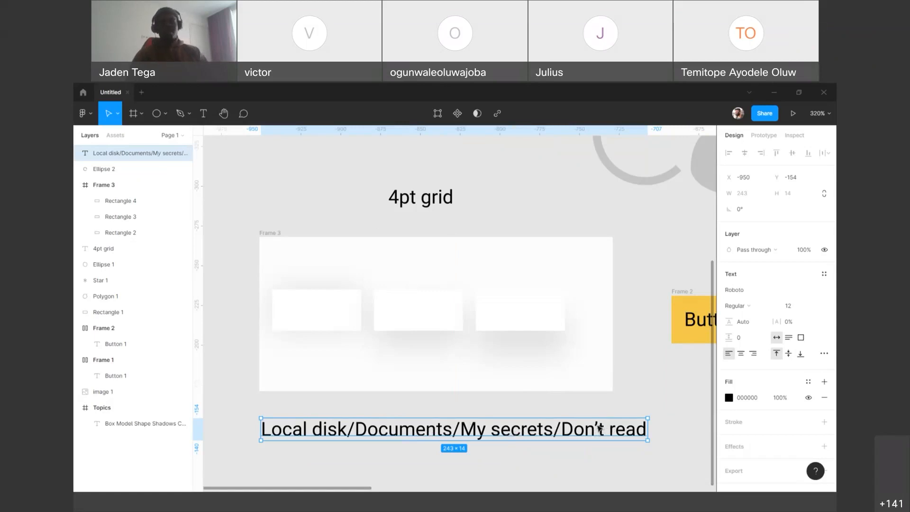
Step: Save the middle white rectangle's drop shadow as a new effect style named "Shadow 10px"
left_click(398, 314)
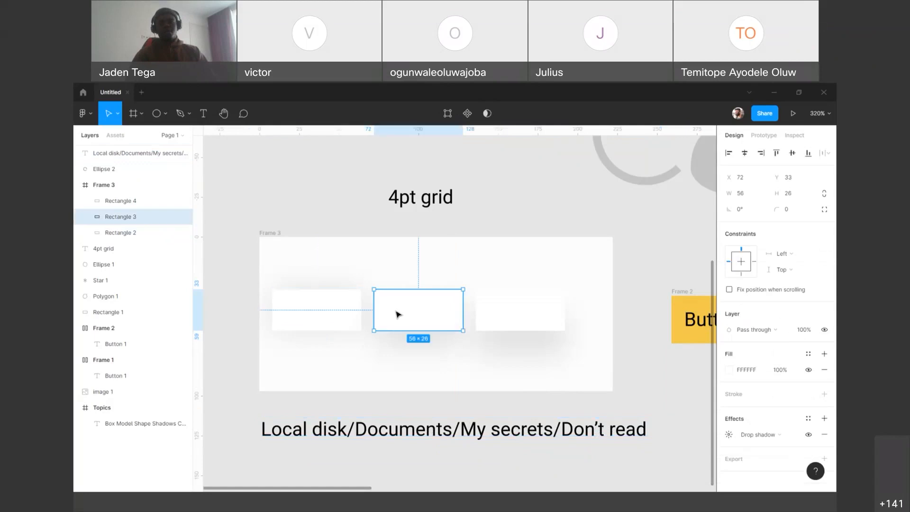
left_click(808, 418)
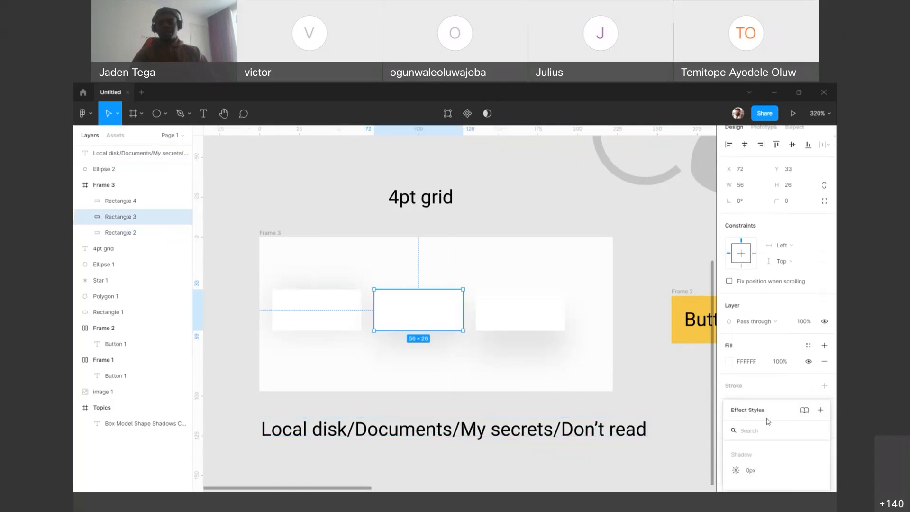
left_click_drag(778, 412, 547, 247)
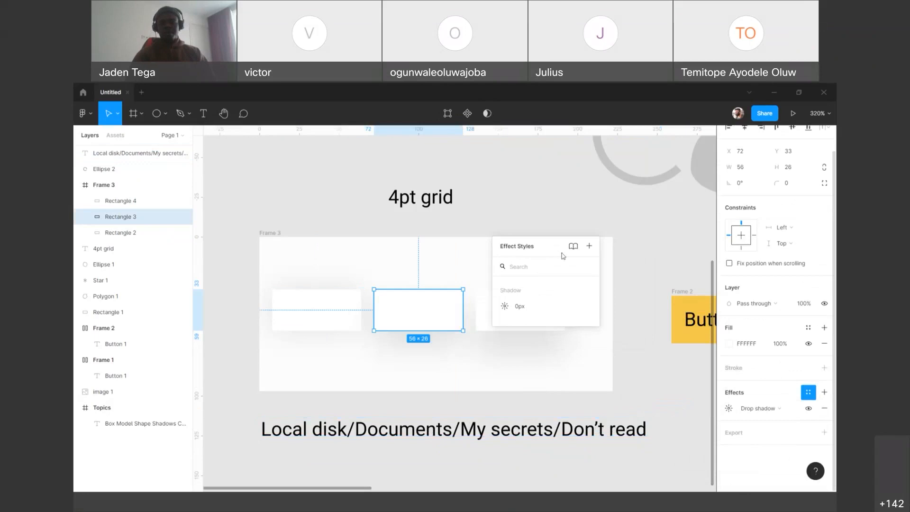
left_click(589, 248)
type("Shadow")
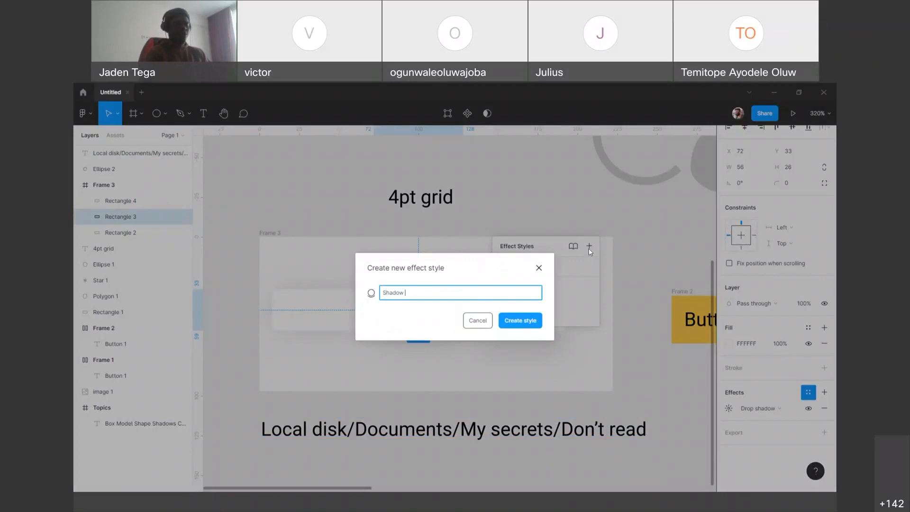
type(" 10px")
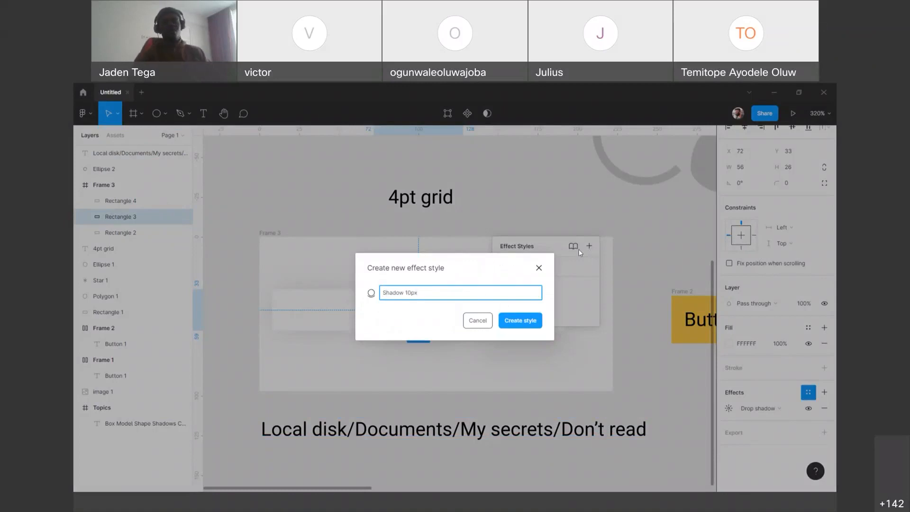
left_click(525, 322)
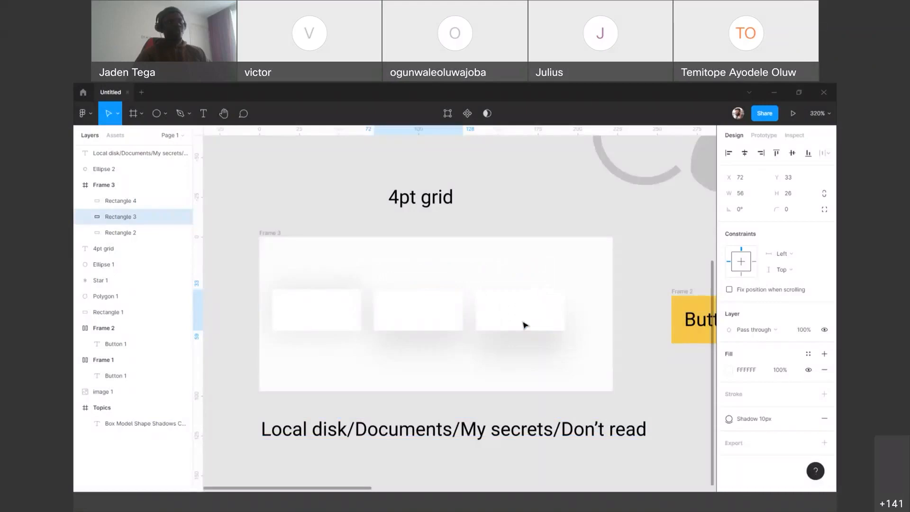
Step: Rename the middle rectangle's "Shadow 10px" effect style to "Shadow/10px"
left_click(625, 350)
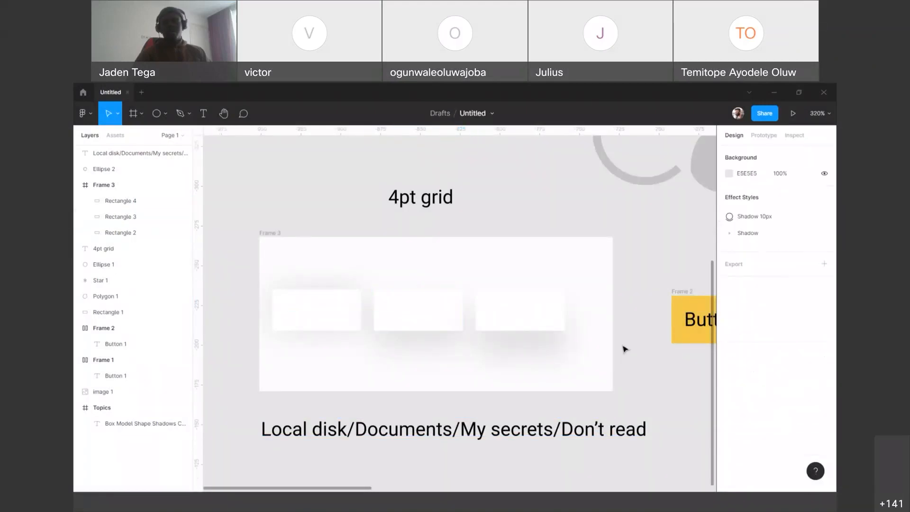
left_click(549, 320)
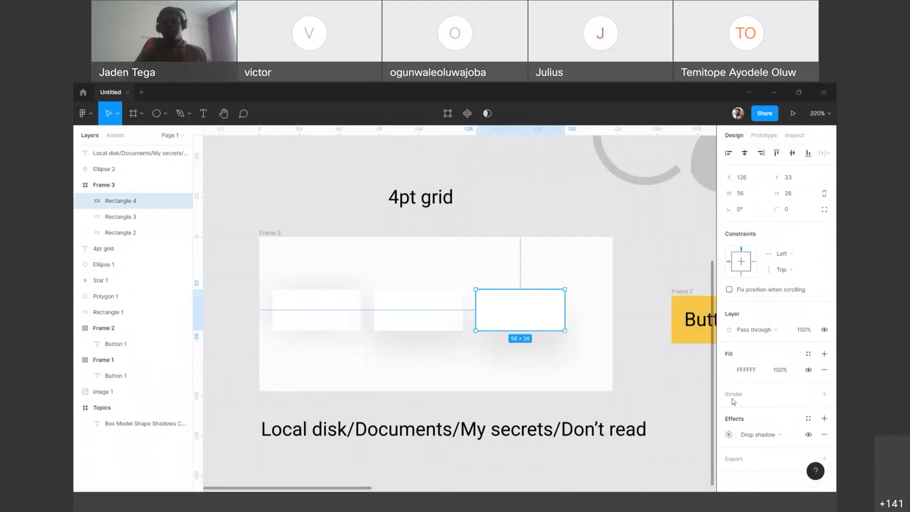
left_click(808, 420)
left_click_drag(770, 393, 457, 199)
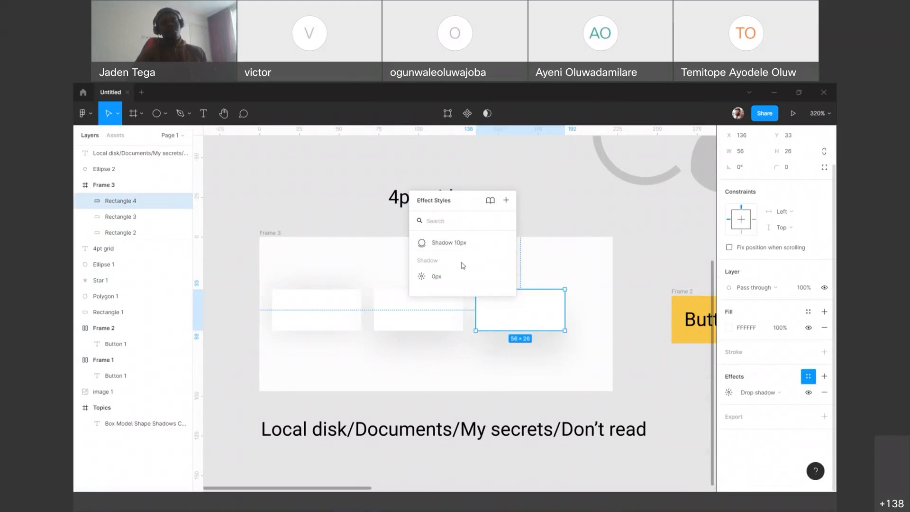
left_click(432, 309)
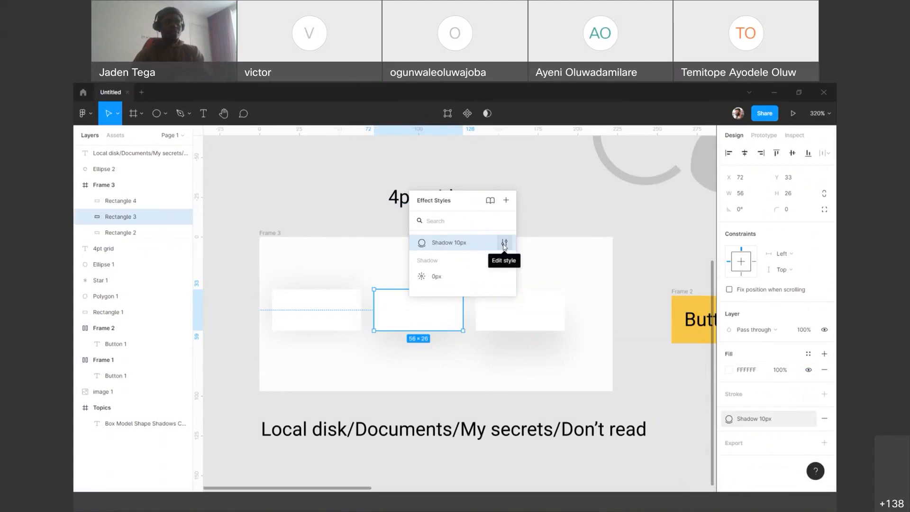
left_click(504, 244)
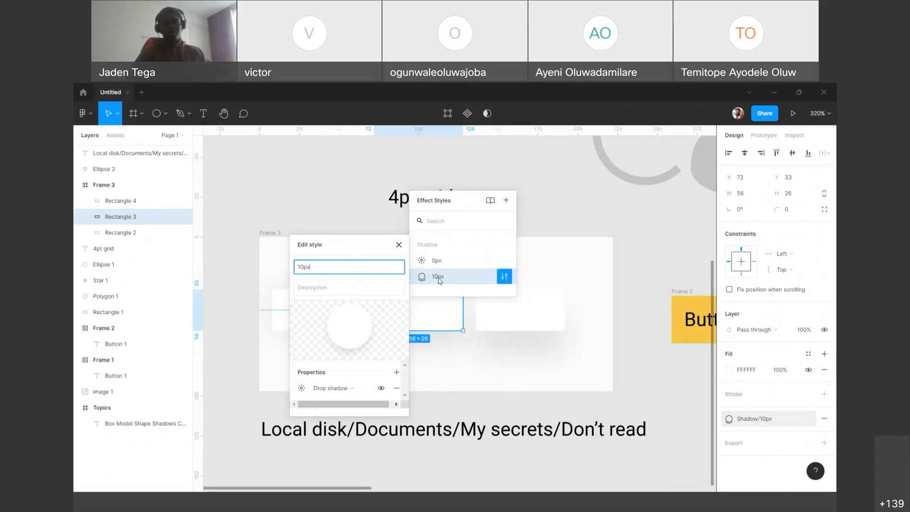
left_click(399, 244)
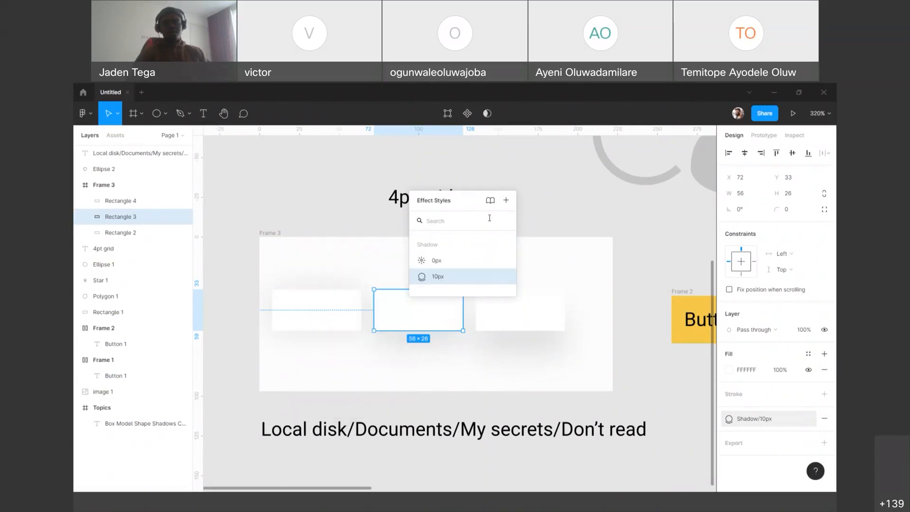
left_click_drag(458, 206, 646, 187)
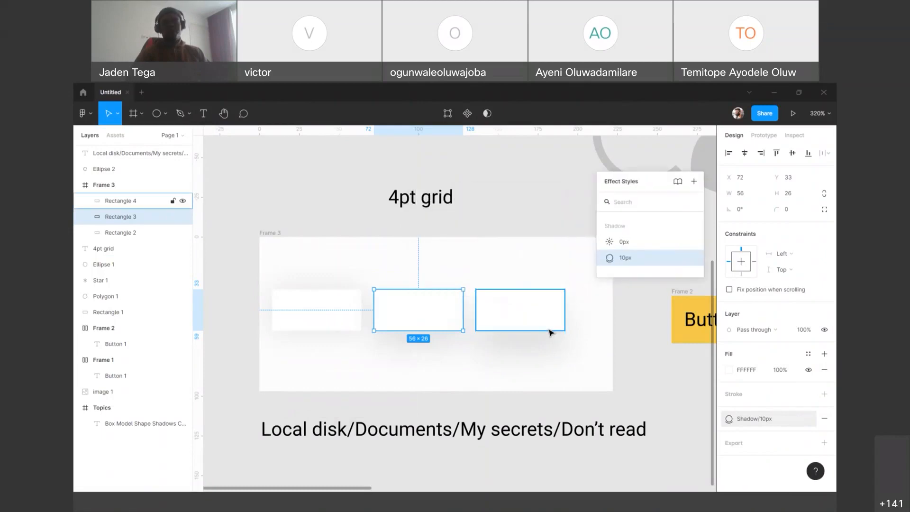
Step: Check the third white rectangle's drop shadow offset and save the shadow as a new effect style named "Shadow/15px"
left_click(550, 330)
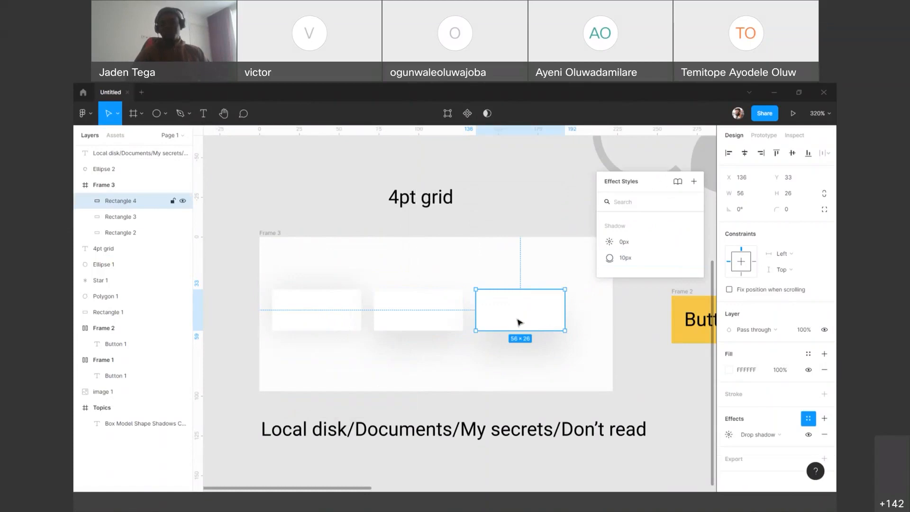
left_click(729, 434)
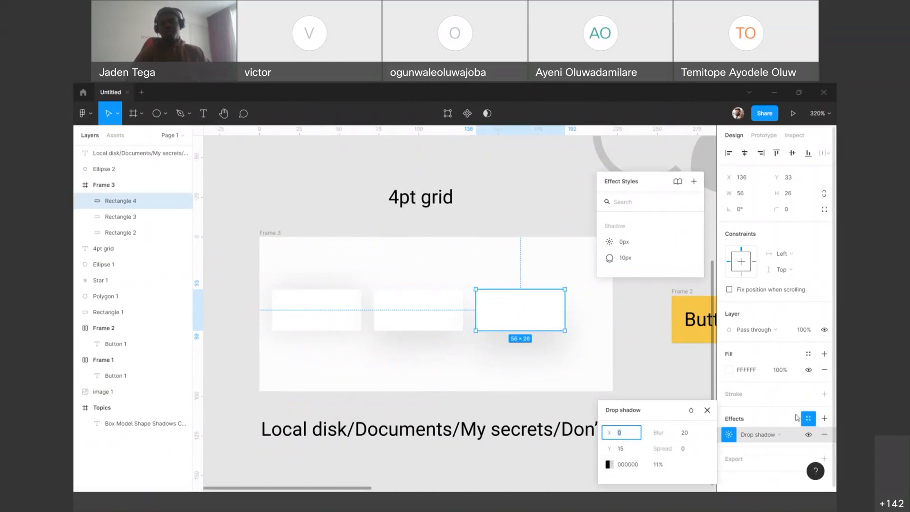
left_click(781, 291)
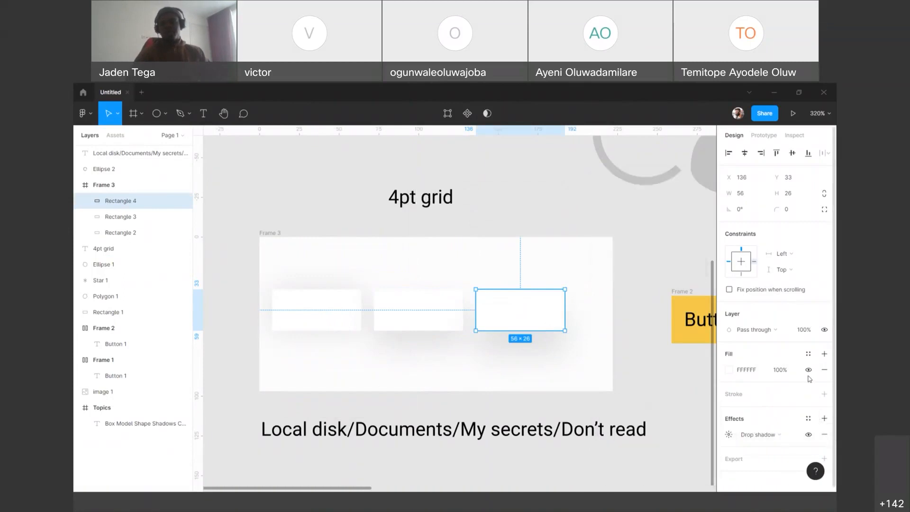
left_click(808, 418)
left_click_drag(816, 427, 622, 197)
left_click(622, 196)
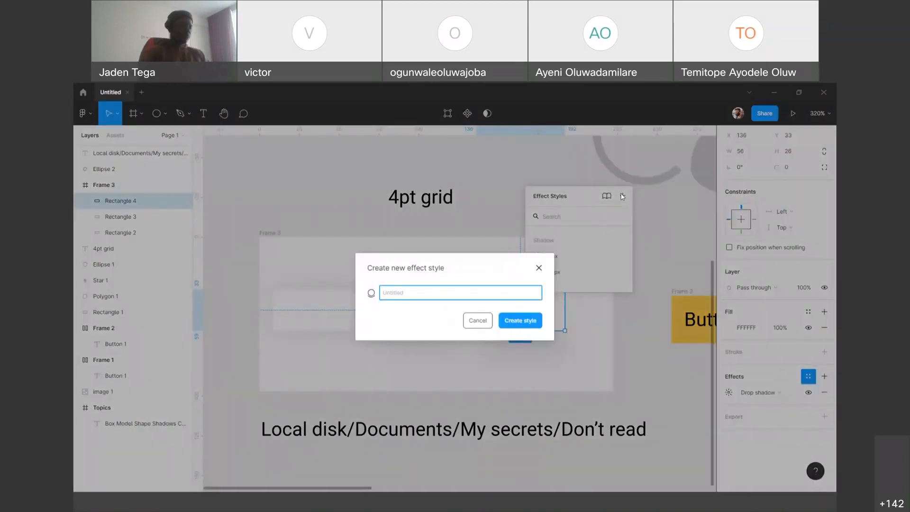
type("Shadow/15")
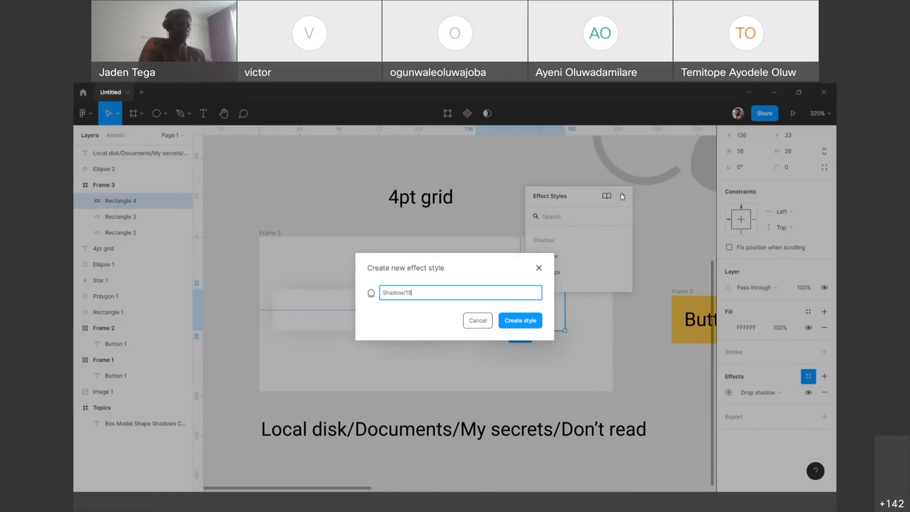
key("Return")
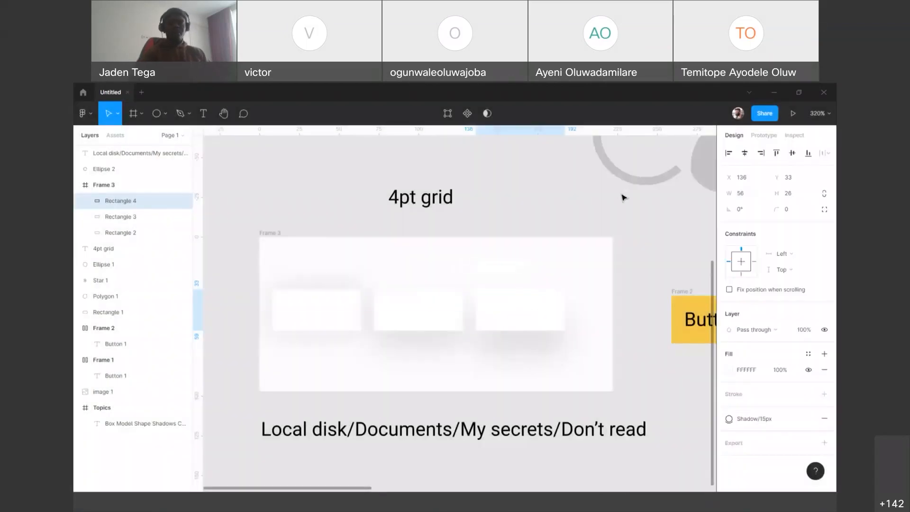
left_click(637, 374)
scroll(639, 367, "down", 3)
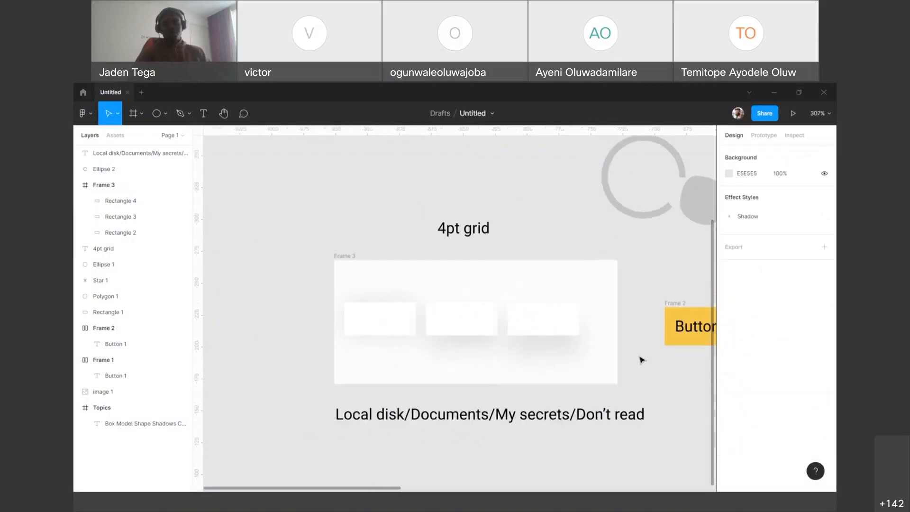
scroll(642, 360, "down", 3)
left_click_drag(397, 227, 479, 221)
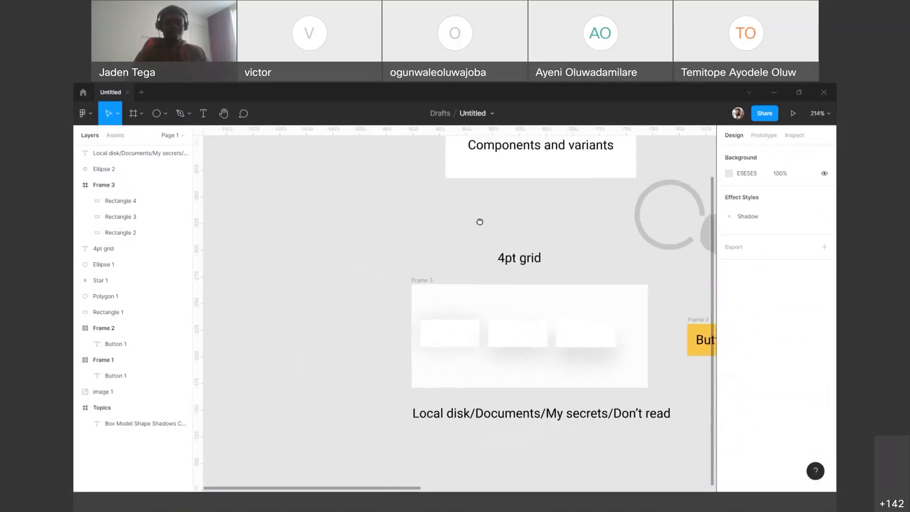
Step: Draw a new frame about 173 × 105 on the empty canvas beside the frame with the three shadowed rectangles
key("f")
left_click_drag(286, 204, 338, 235)
left_click_drag(462, 309, 472, 317)
scroll(385, 207, "down", 2)
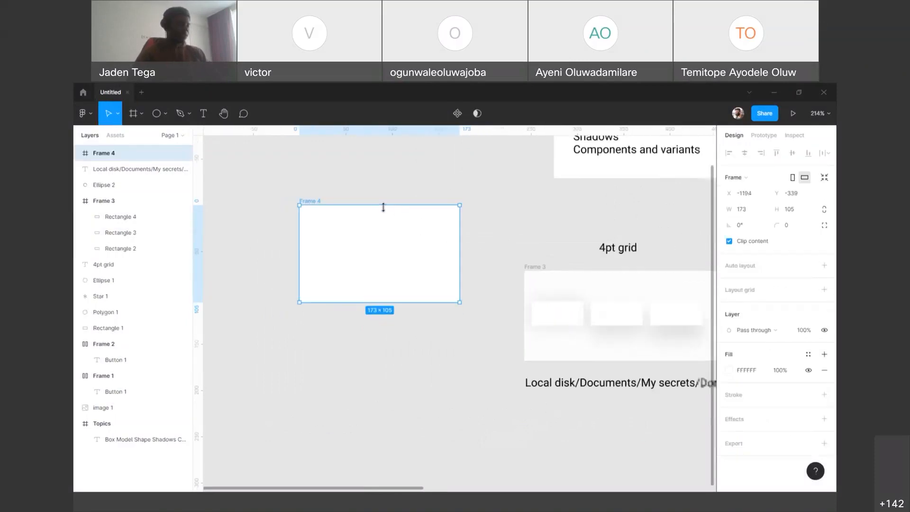
Step: Draw a rectangle about 76 × 46 inside the new frame and centre it at X 48, Y 29
scroll(339, 202, "down", 2)
scroll(343, 200, "up", 5)
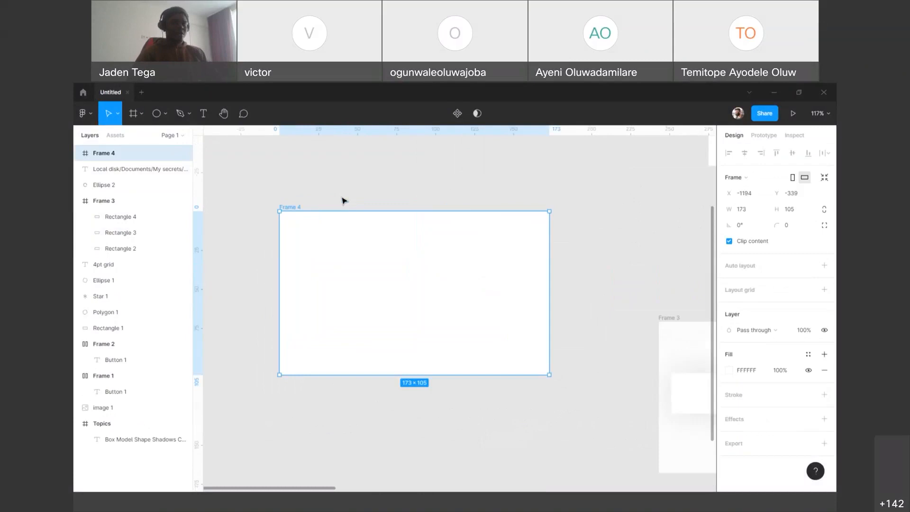
scroll(344, 200, "up", 2)
key("r")
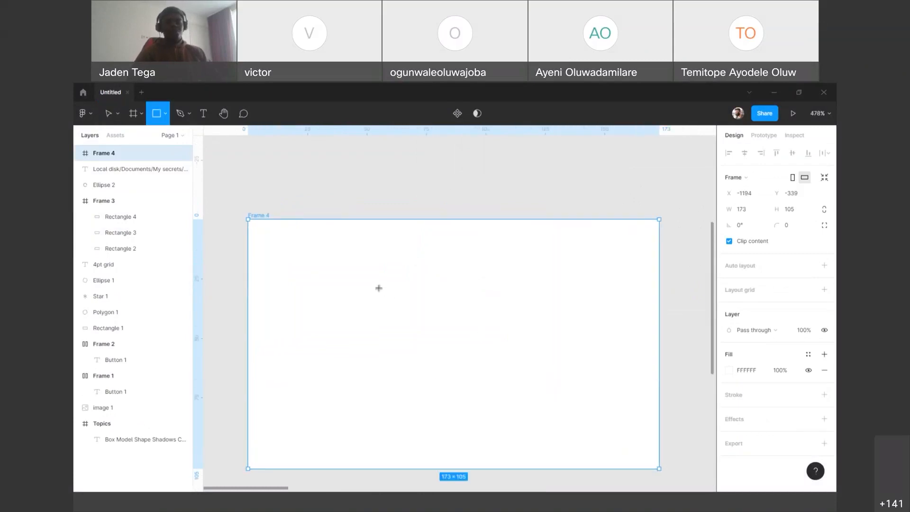
left_click_drag(367, 278, 547, 391)
left_click_drag(482, 343, 472, 350)
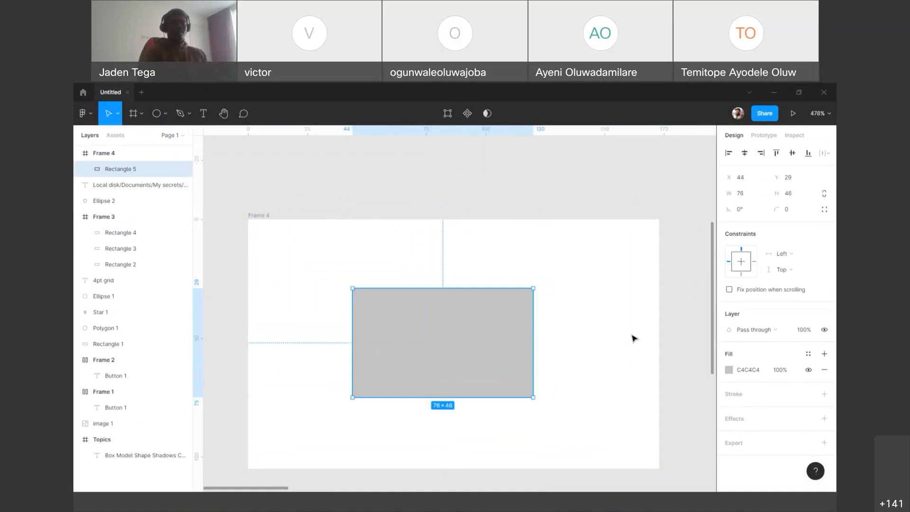
key("Right")
key("Right")
key("Right")
key("Right")
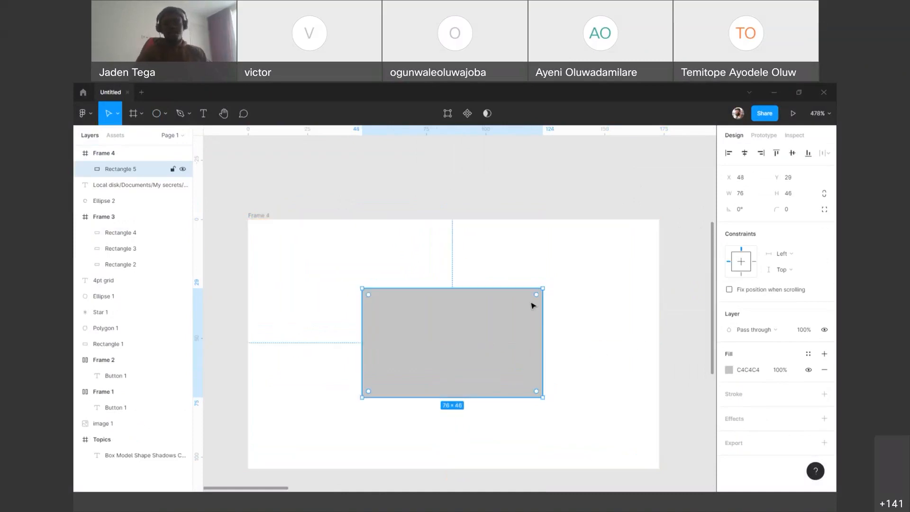
Step: Add the text label "Alt + V, Alt + H" above the new frame
key("t")
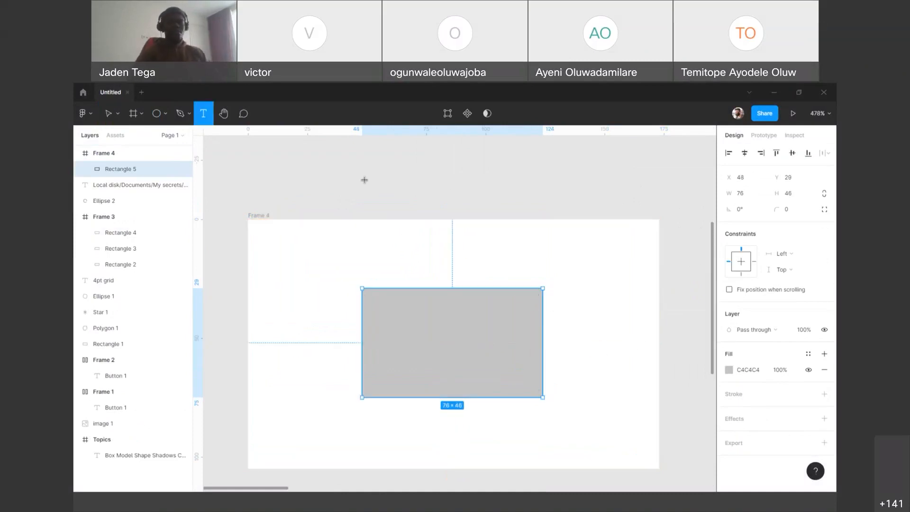
left_click(365, 178)
type("Alt")
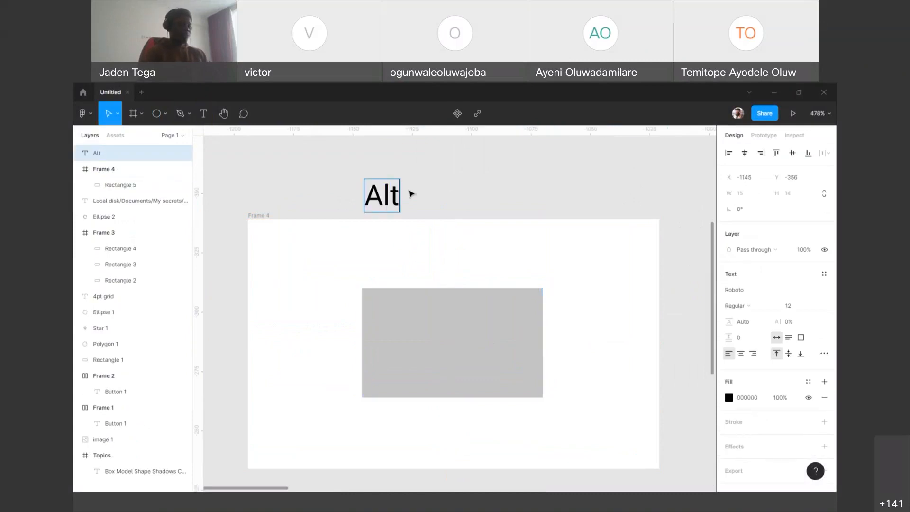
type(" + v")
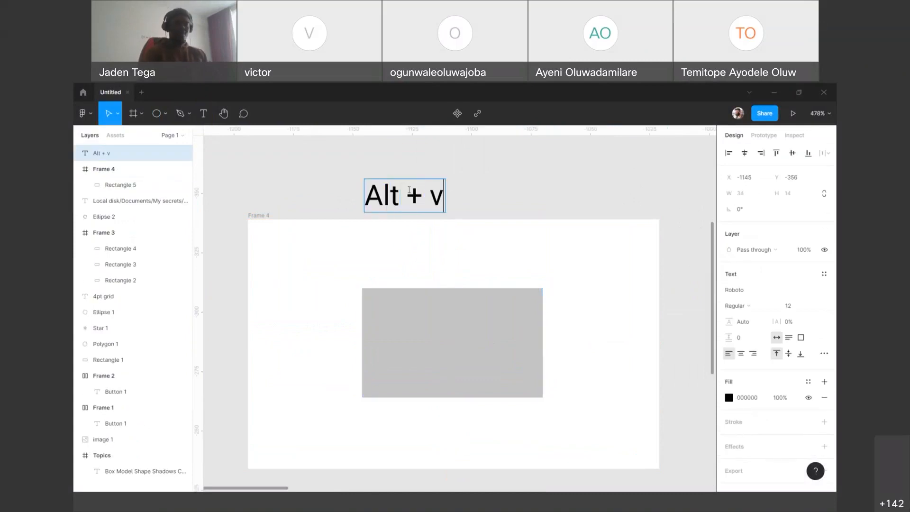
type(", Algt")
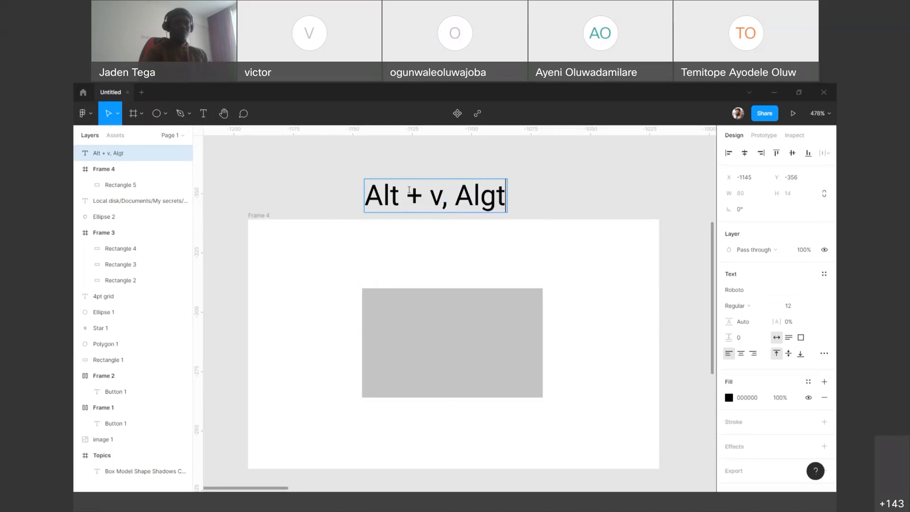
key("BackSpace")
key("BackSpace")
type("t + H")
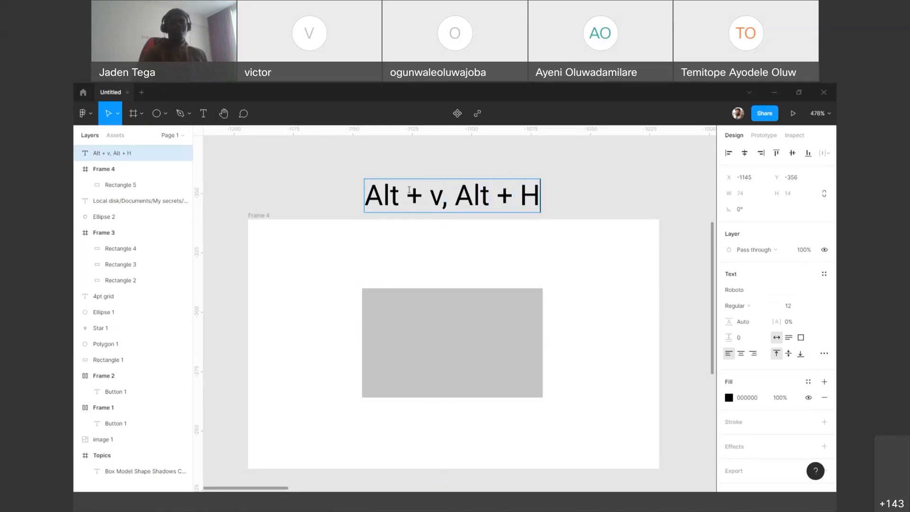
left_click(443, 193)
key("BackSpace")
type("V")
key("Escape")
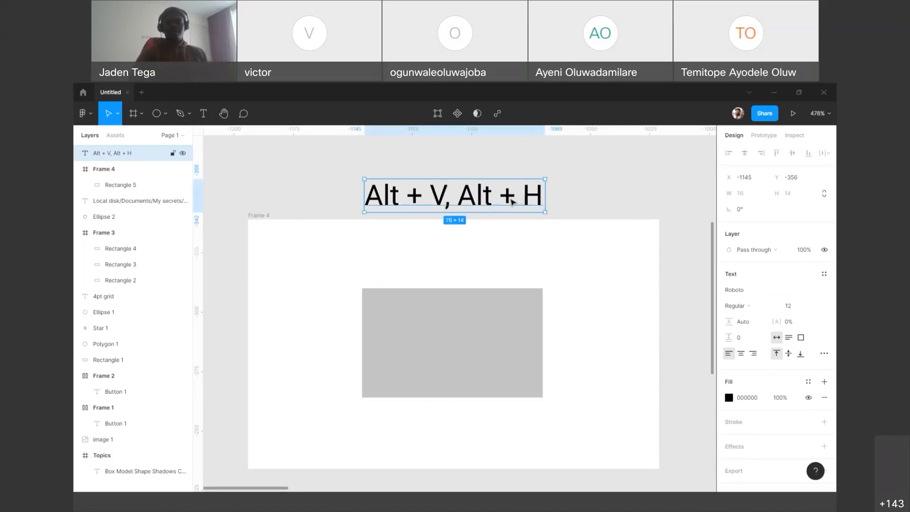
Step: Move the grey rectangle off-centre and realign it to the frame's vertical and horizontal centres, and delete the shortcut label above
left_click_drag(499, 328, 399, 372)
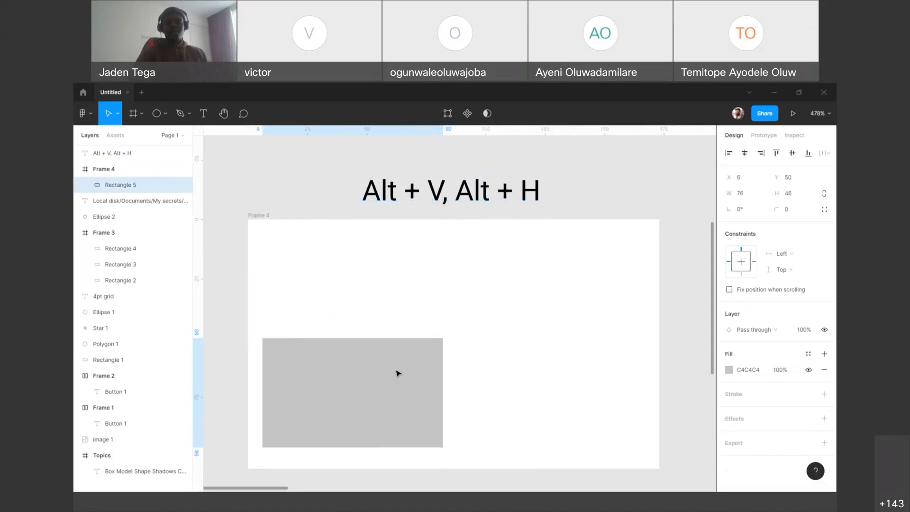
key("alt+v")
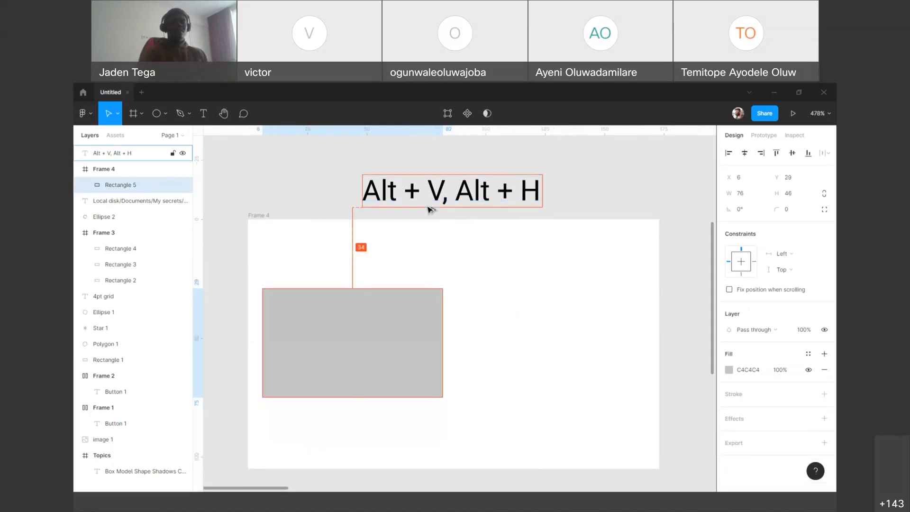
key("alt+h")
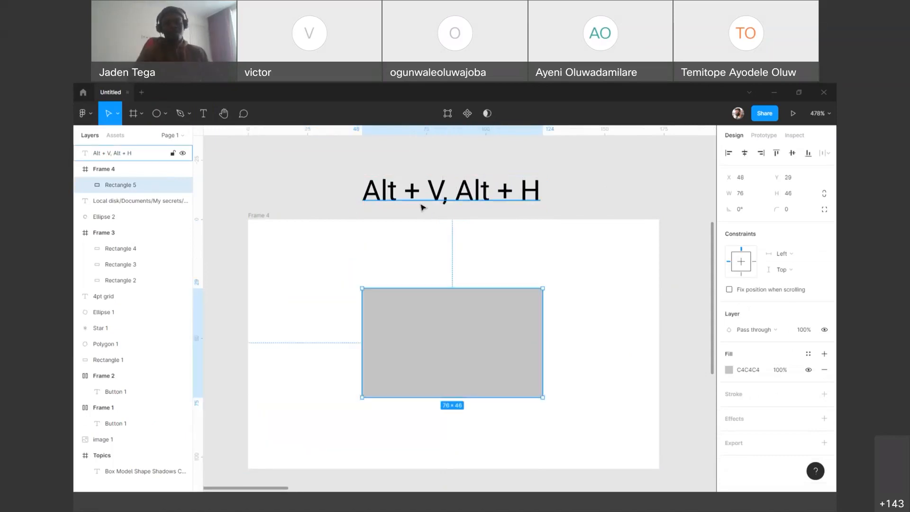
left_click(463, 189)
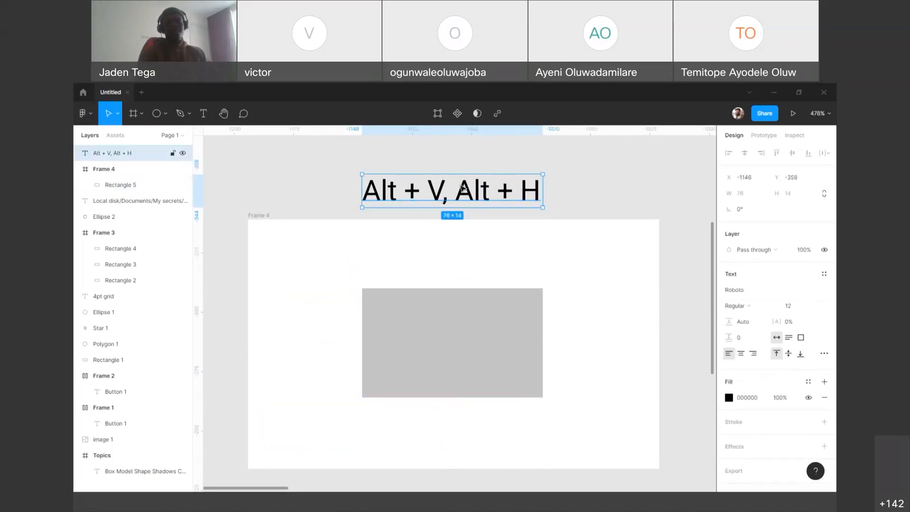
key("Delete")
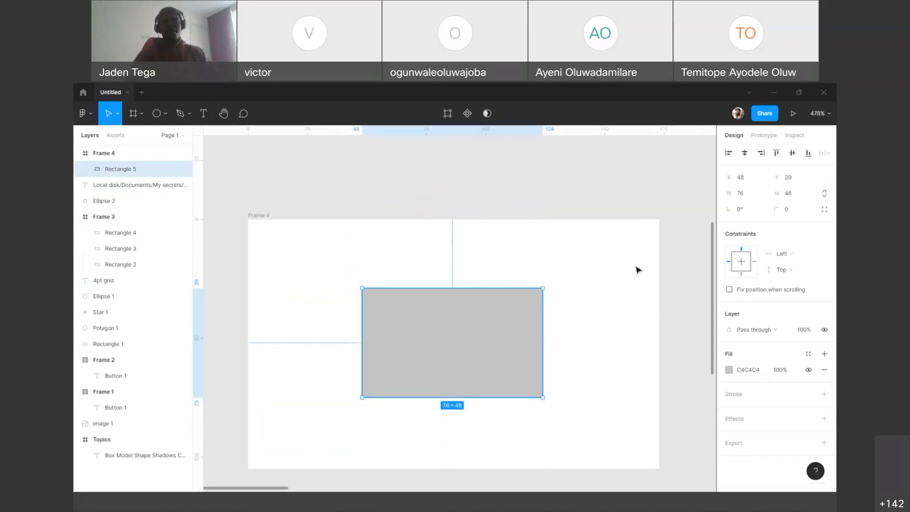
Step: Set the centred rectangle's fill to white, FFFFFF
left_click(759, 370)
type("f")
key("Return")
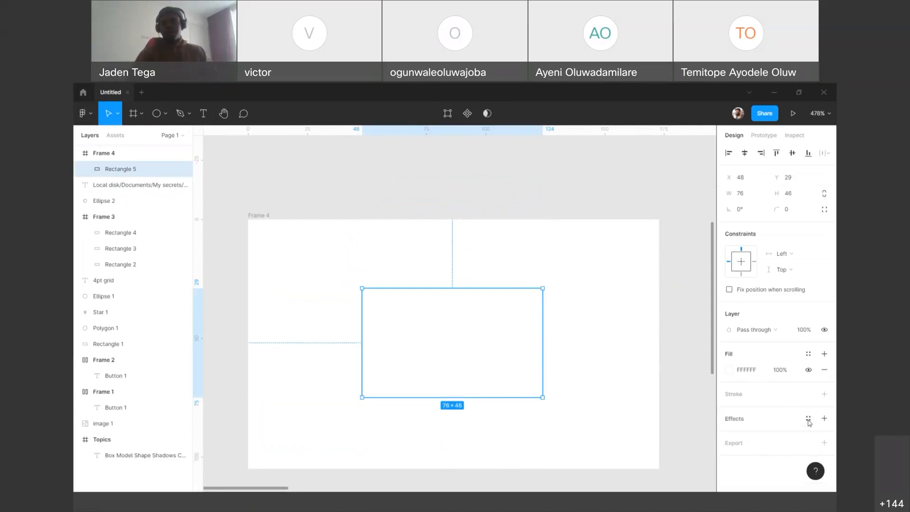
Step: Apply the saved effect styles Shadow/10px, Shadow/15px and Shadow/0px to the white rectangle one after another
left_click(809, 419)
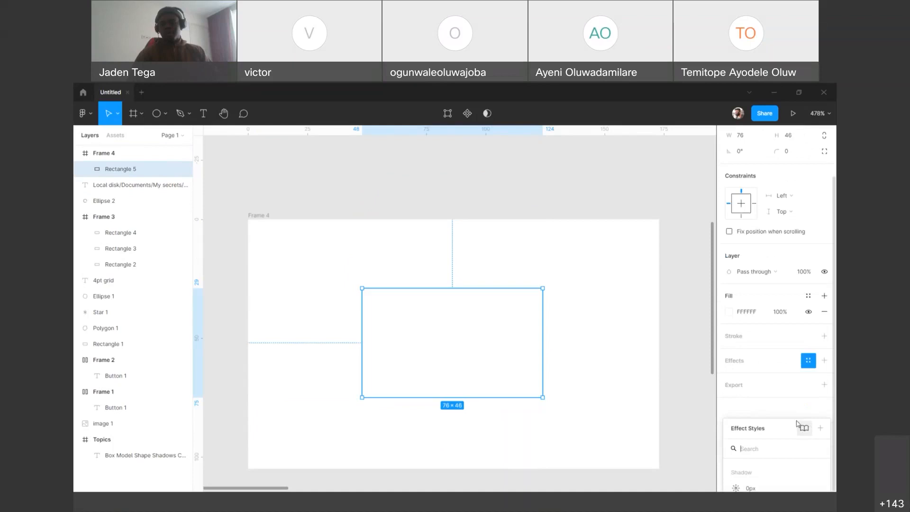
left_click_drag(785, 436, 672, 208)
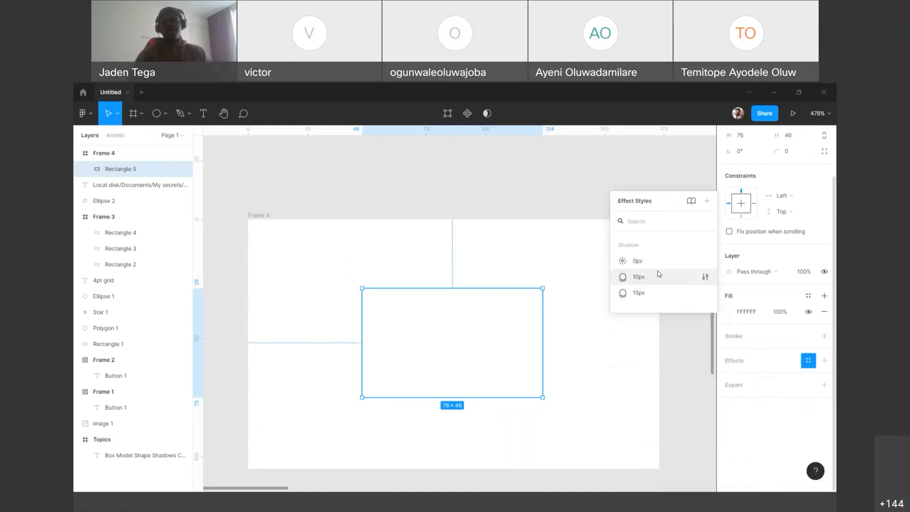
left_click(656, 278)
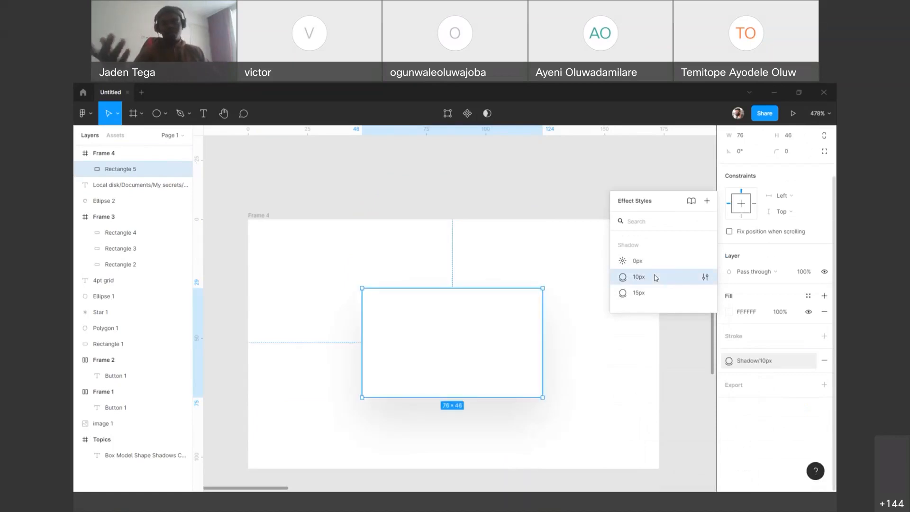
left_click(644, 295)
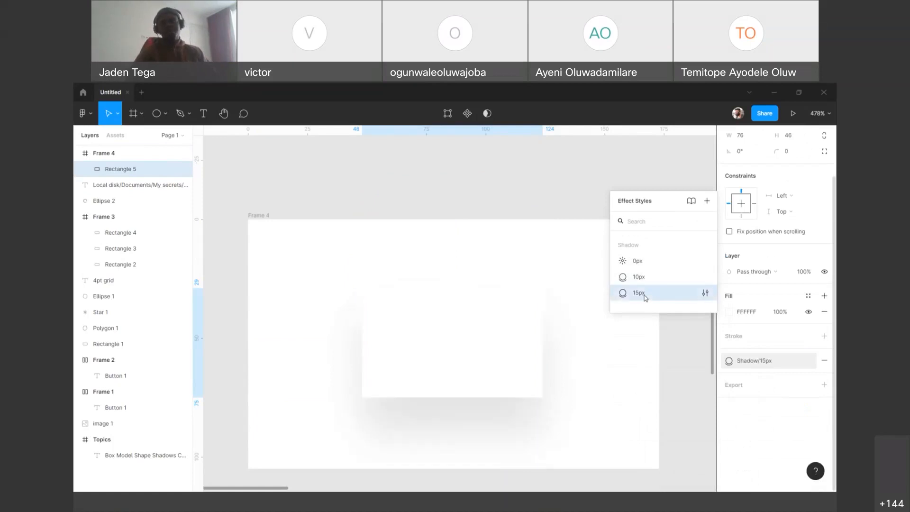
left_click(648, 261)
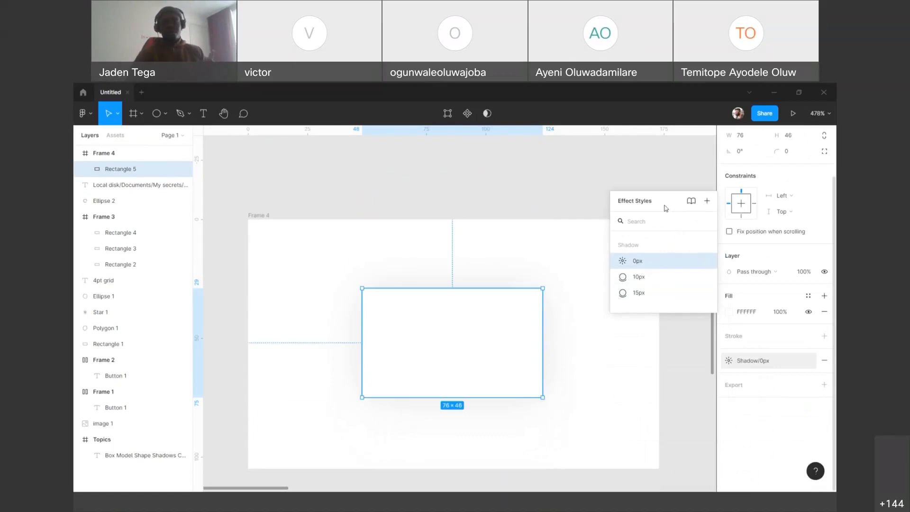
left_click_drag(661, 198, 661, 224)
left_click(683, 208)
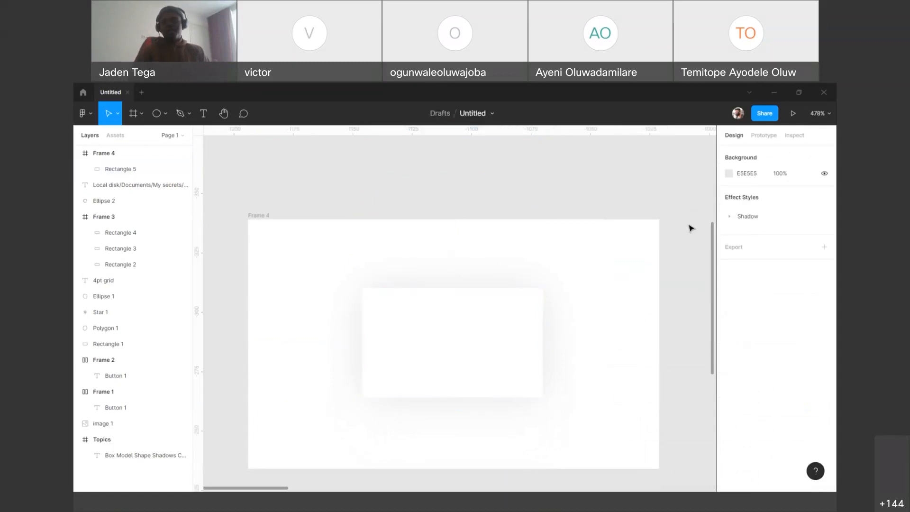
Step: Undo the applied shadow styles and the white fill on the centred rectangle
left_click(516, 354)
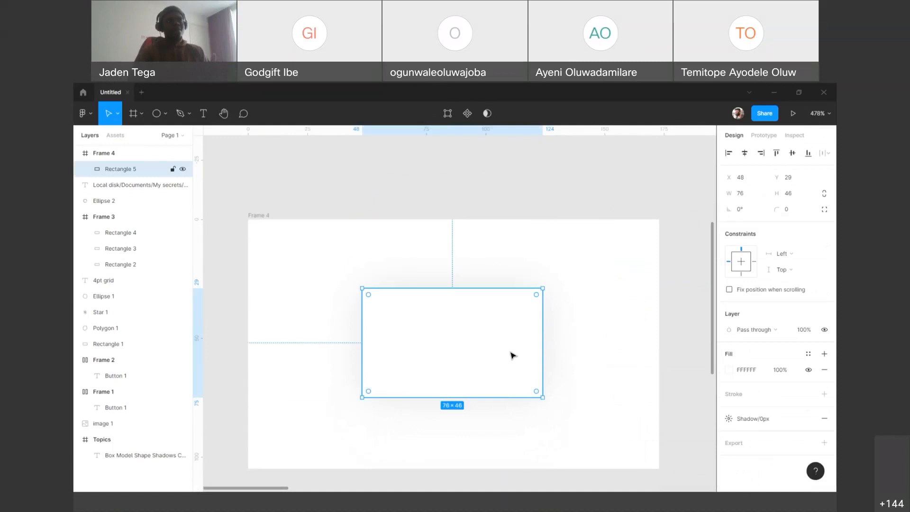
left_click(599, 286)
left_click(482, 336)
key("ctrl+z")
key("ctrl+z")
key("ctrl+z")
key("ctrl+z")
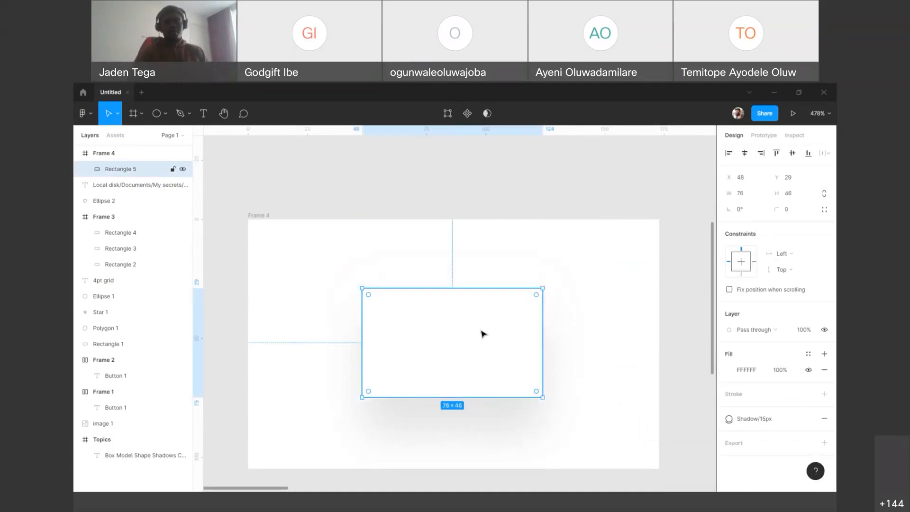
left_click(490, 354)
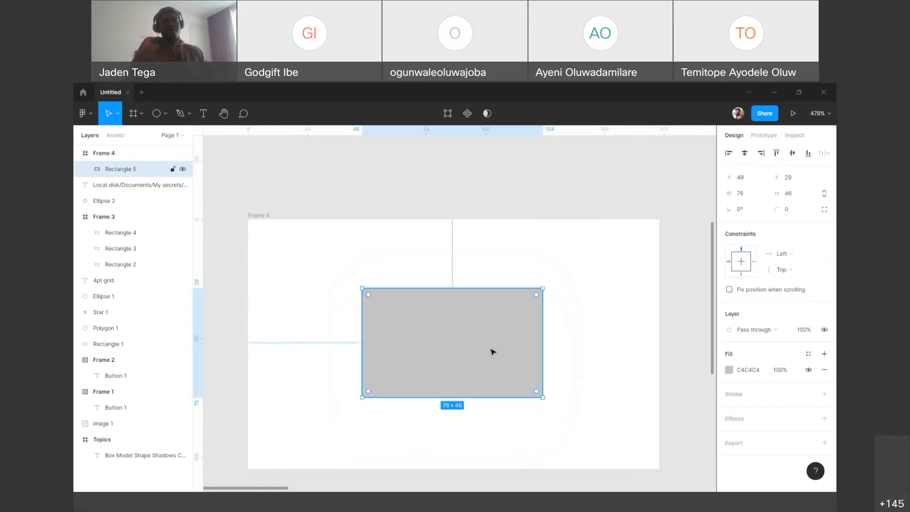
Step: Select the new frame and its grey rectangle in turn to compare parent and child properties
left_click(263, 216)
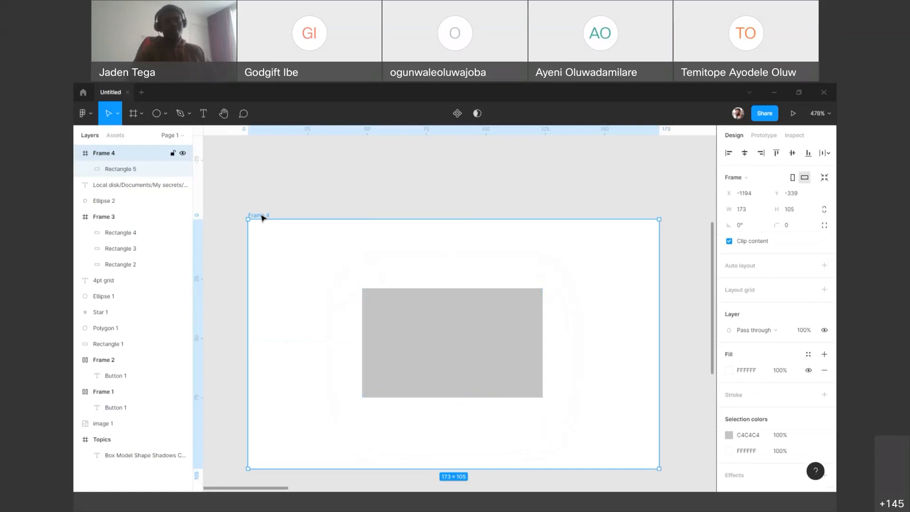
left_click(404, 308)
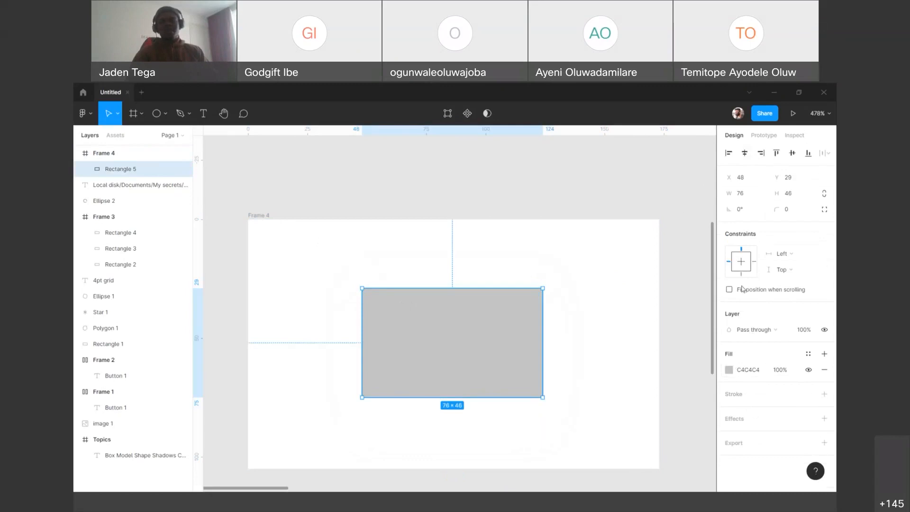
mouse_move(742, 289)
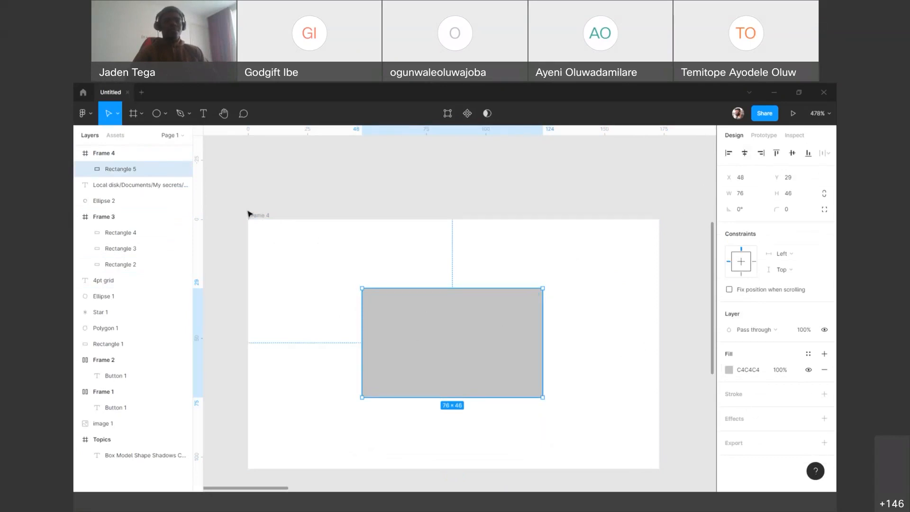
left_click(261, 216)
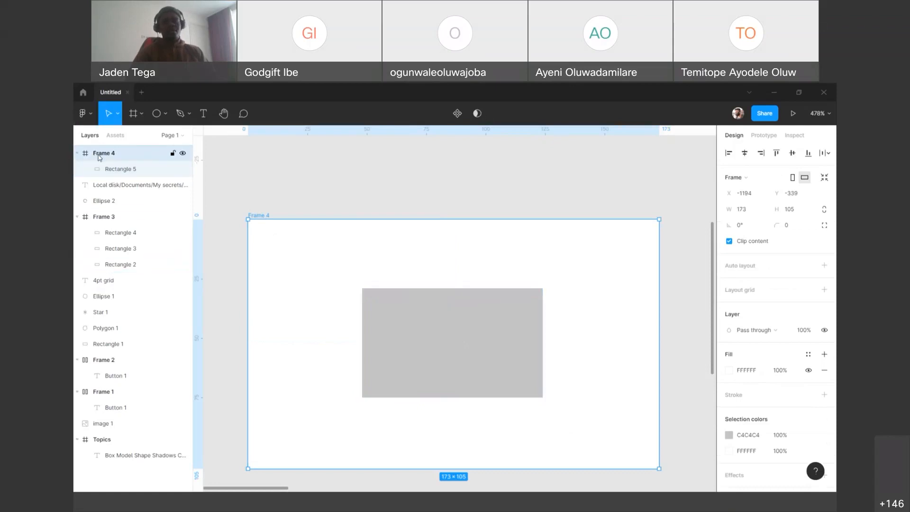
Step: Duplicate the grey rectangle in place inside its frame, and collapse and expand the frame's layer contents
left_click(119, 174)
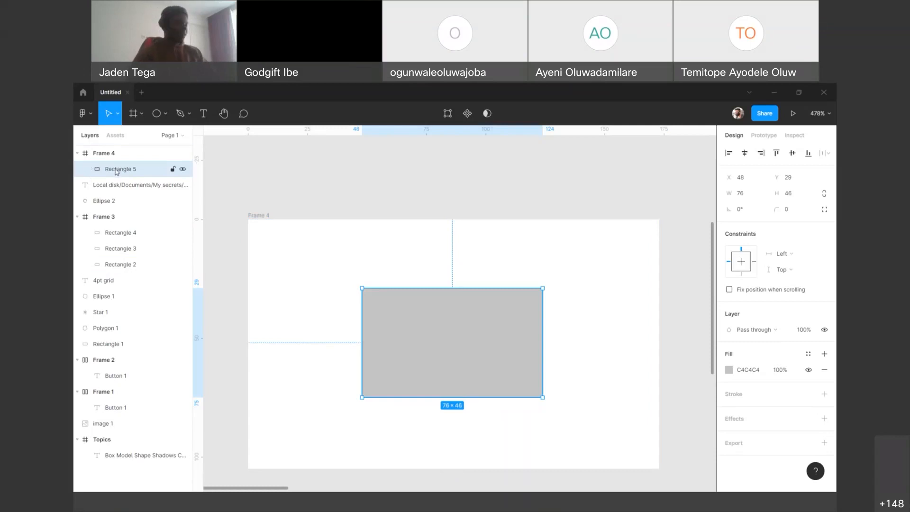
key("ctrl+d")
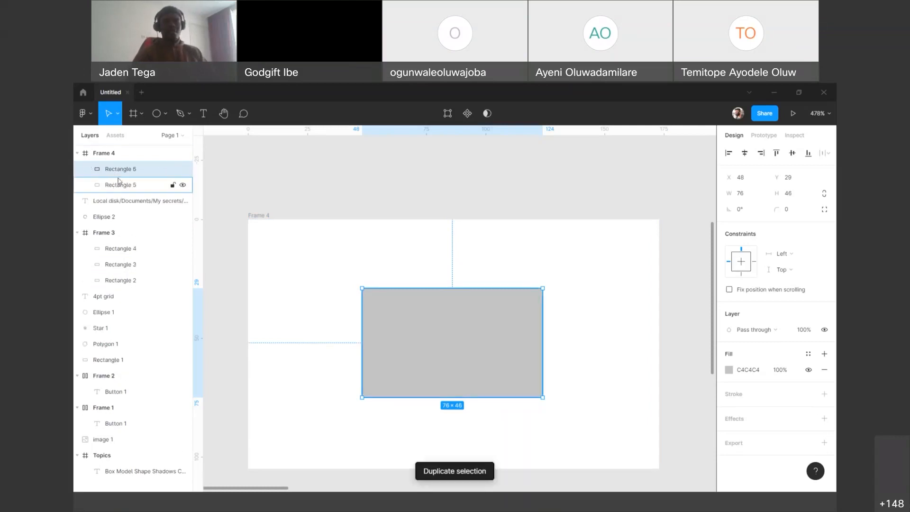
left_click(77, 153)
left_click(78, 153)
left_click(77, 153)
left_click(77, 153)
left_click(77, 152)
left_click(77, 152)
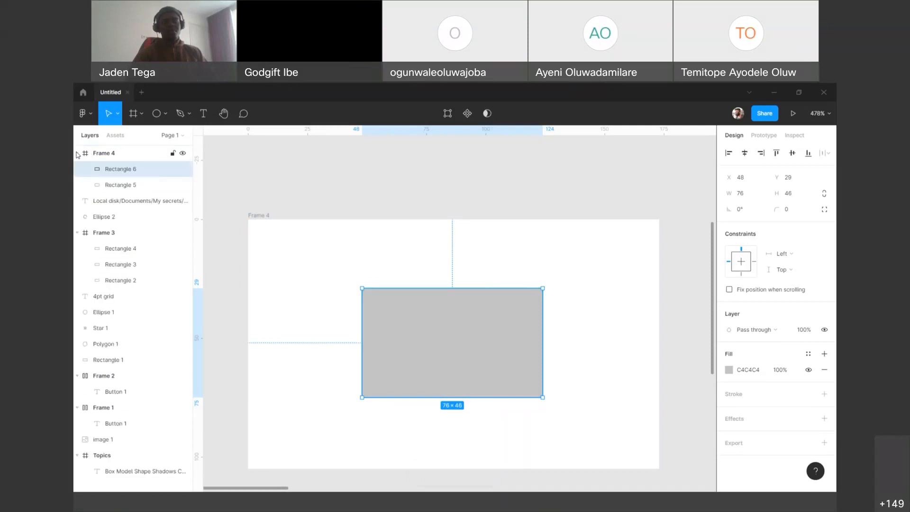
Step: Delete the original rectangle layer beneath its duplicate and select the remaining grey rectangle
left_click(121, 189)
key("Delete")
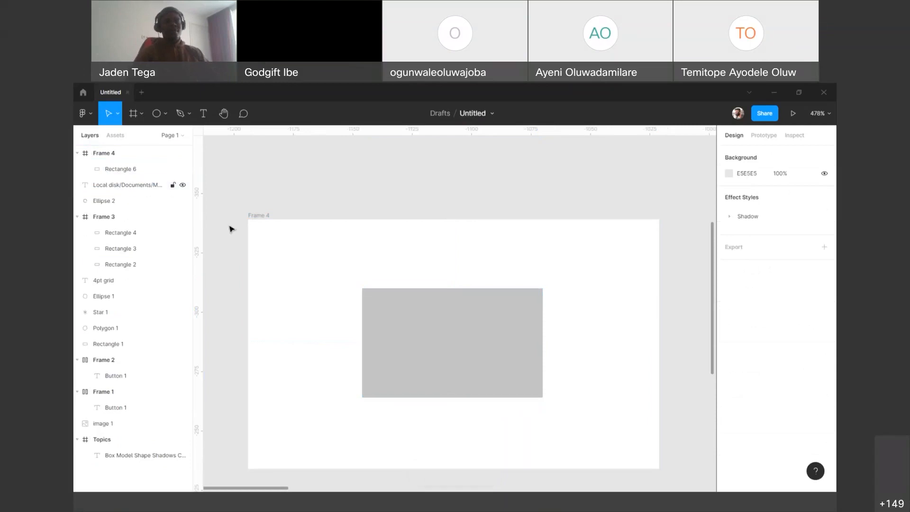
left_click(419, 305)
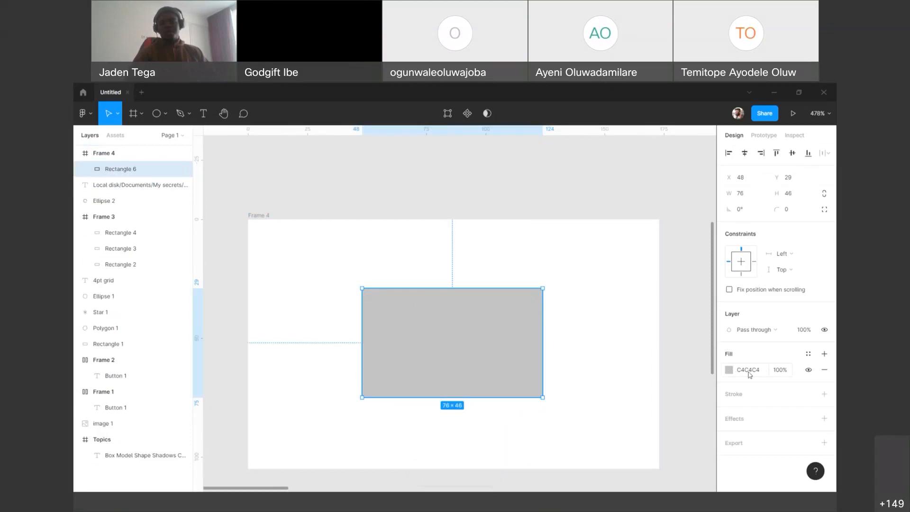
Step: Try the dark red fill 5A2727 on the centred rectangle, and set its fill to white (FFFFFF)
left_click(729, 370)
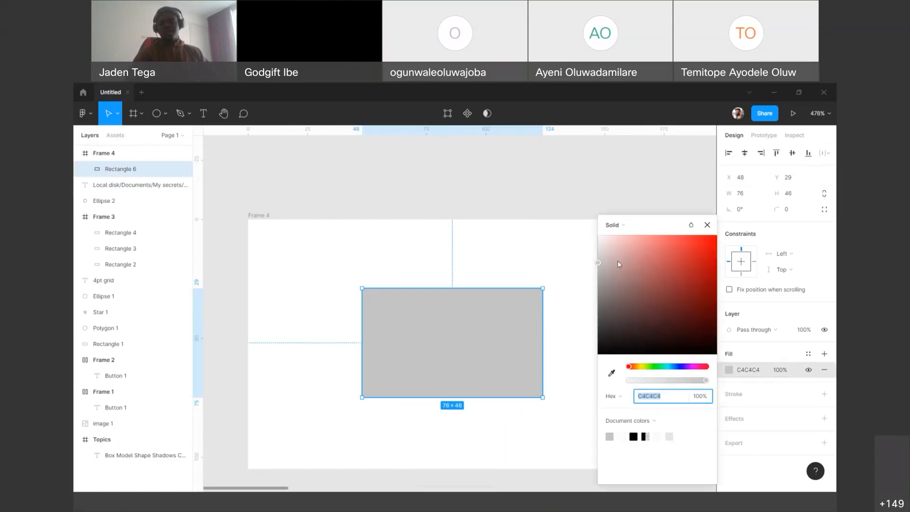
left_click_drag(600, 264, 666, 313)
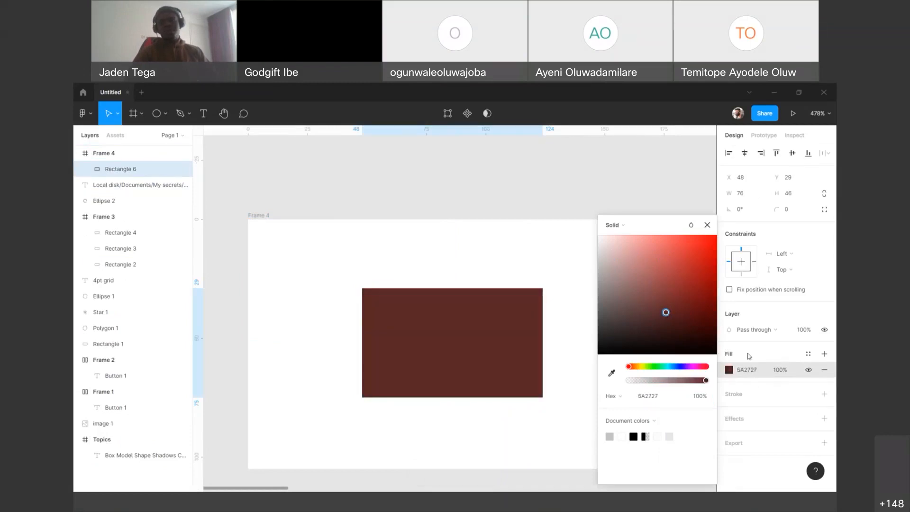
left_click(755, 372)
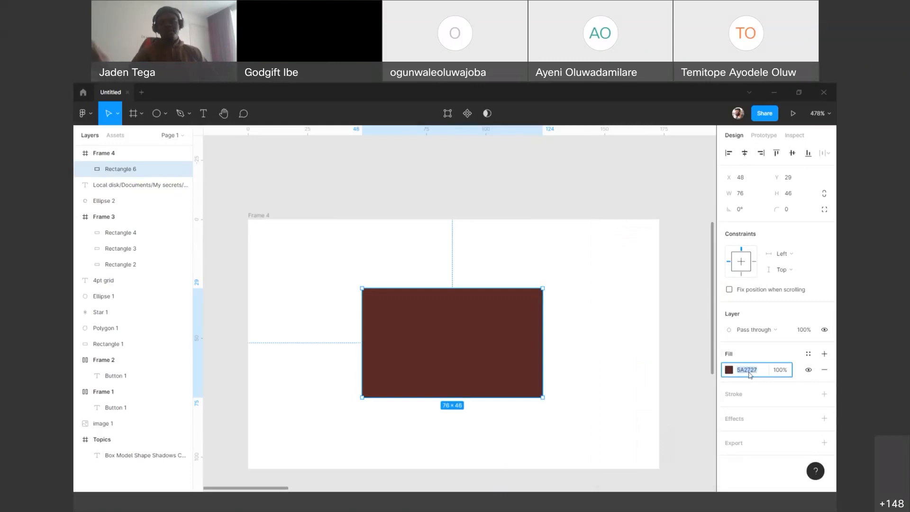
type("f")
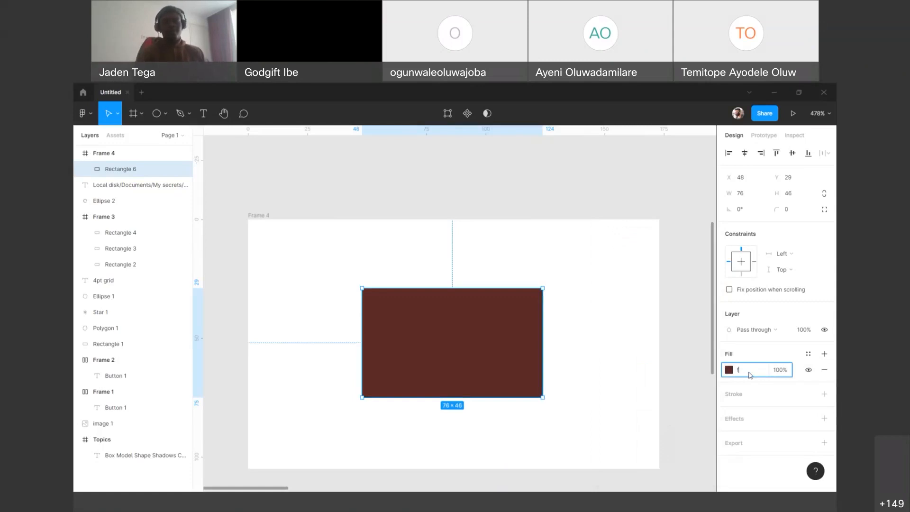
key("Return")
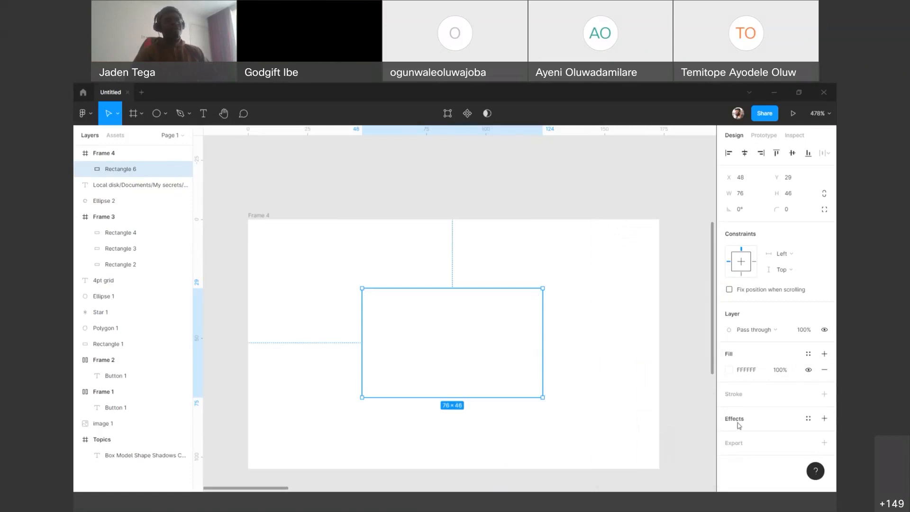
Step: Apply the Shadow styles 0px, 10px and 15px in turn to the white rectangle, keeping 15px
left_click(808, 419)
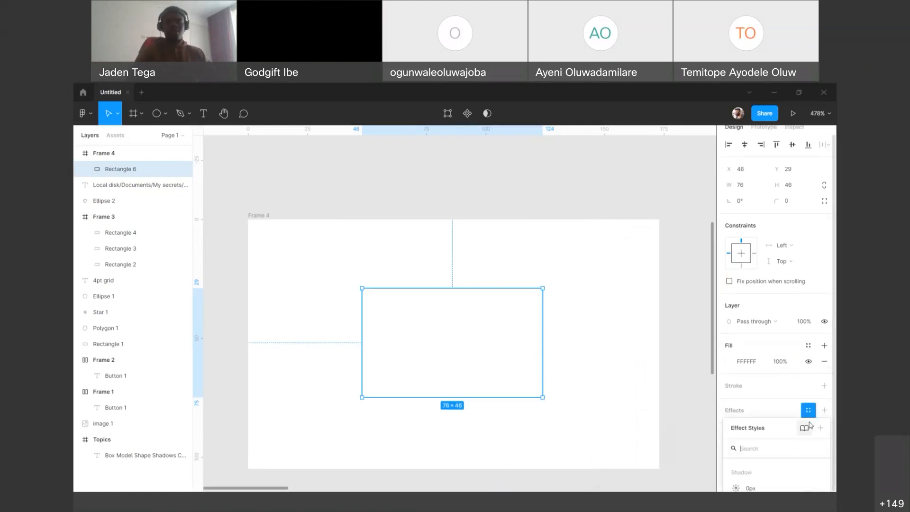
left_click_drag(785, 387, 634, 281)
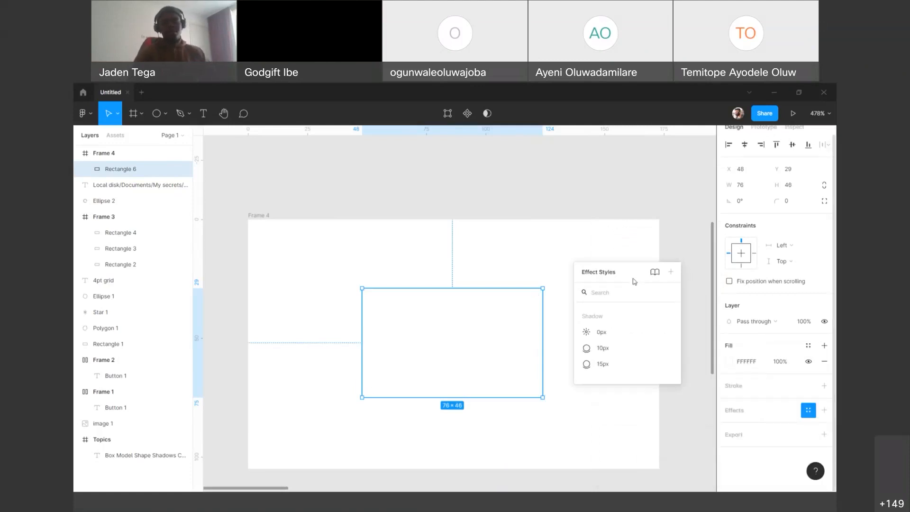
left_click(623, 332)
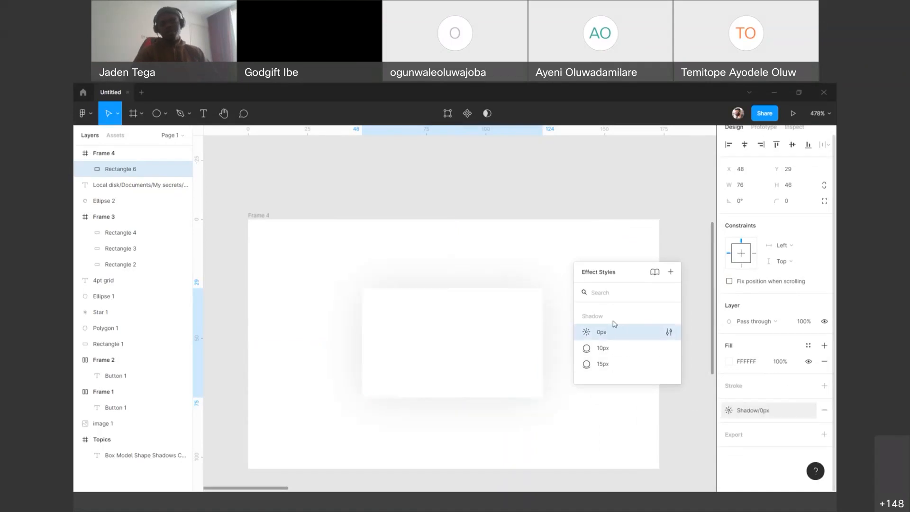
left_click(609, 348)
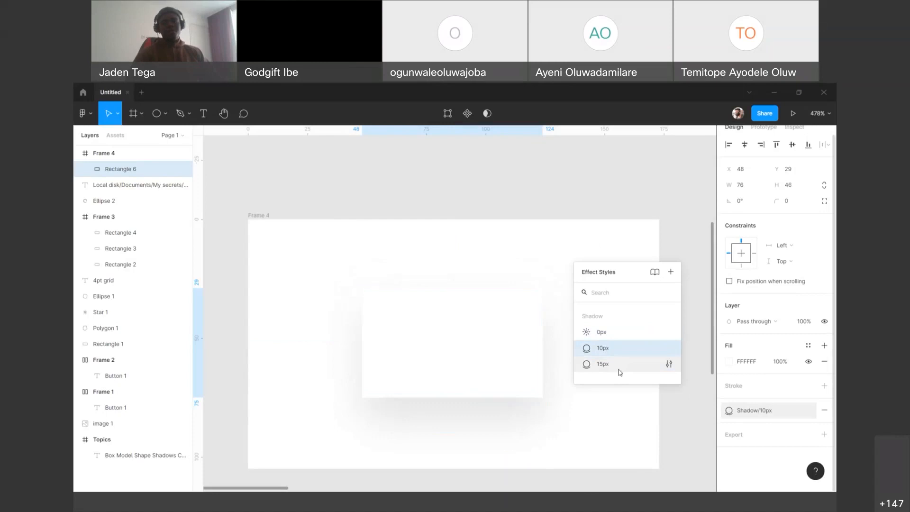
left_click(618, 366)
Step: Examine the white rectangle's shadow against the three shadow samples in Frame 3
scroll(491, 223, "down", 5)
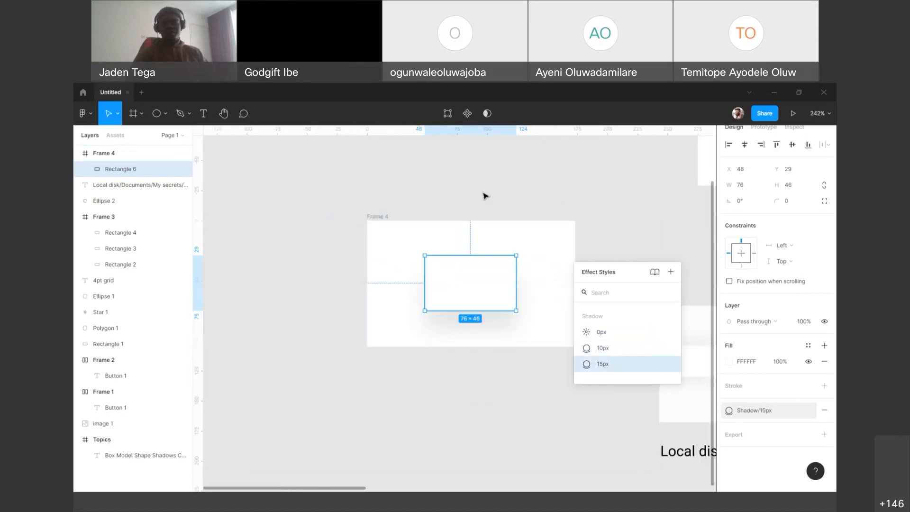
left_click(643, 218)
left_click_drag(643, 218, 351, 190)
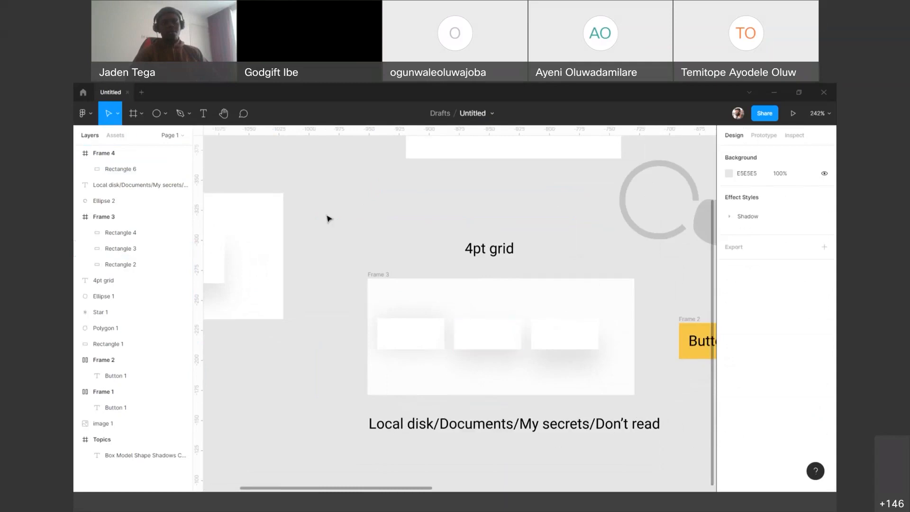
left_click_drag(337, 217, 501, 258)
scroll(323, 281, "up", 1)
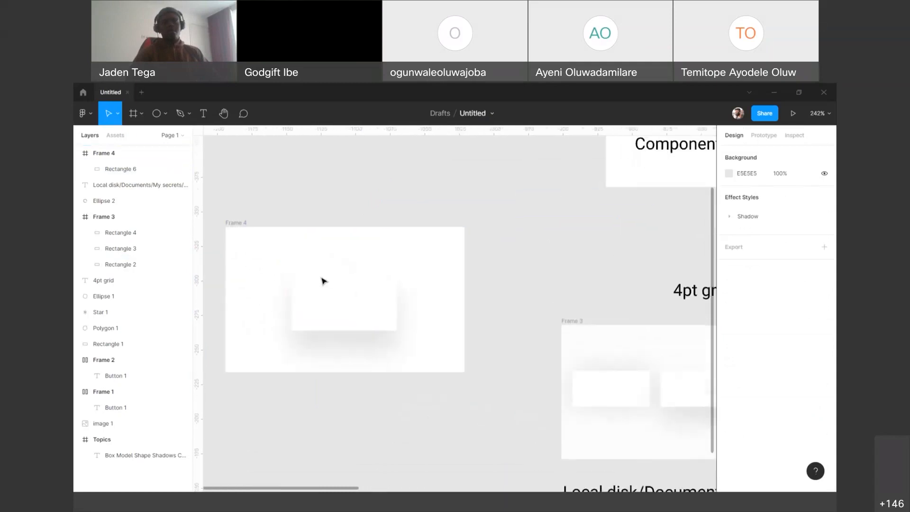
scroll(323, 281, "up", 1)
scroll(386, 183, "left", 4)
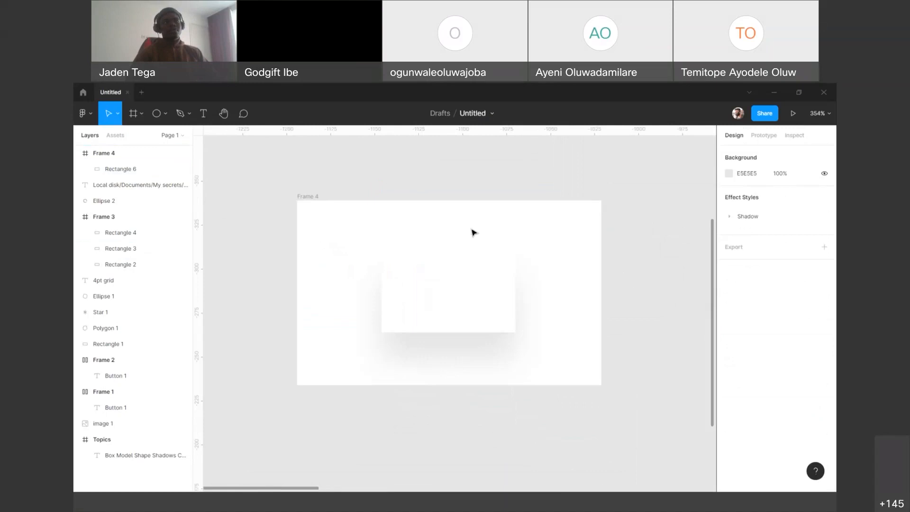
Step: Change the shadowed rectangle's fill to light pink FFCBCB
left_click(494, 296)
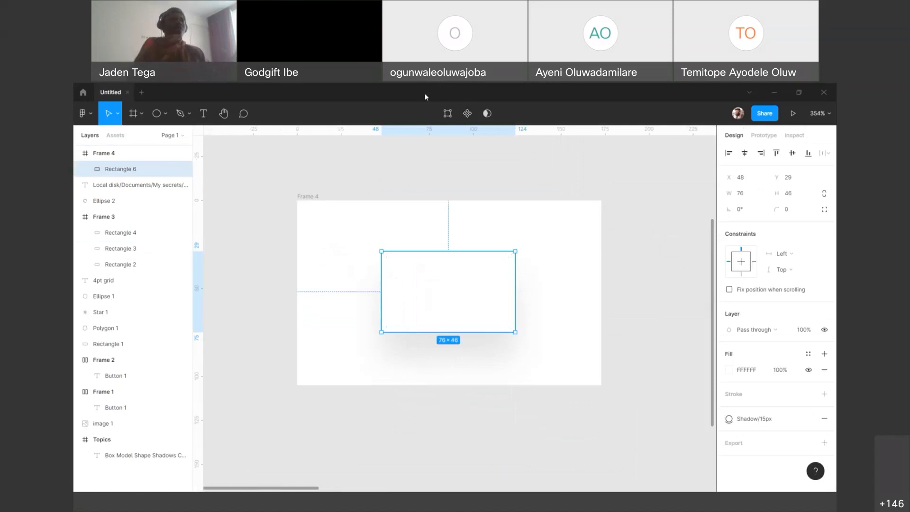
left_click(730, 370)
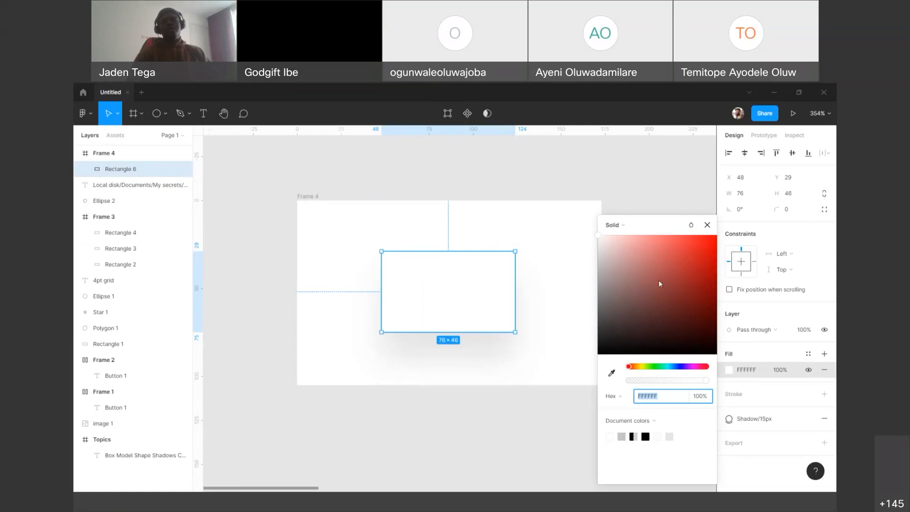
left_click(707, 224)
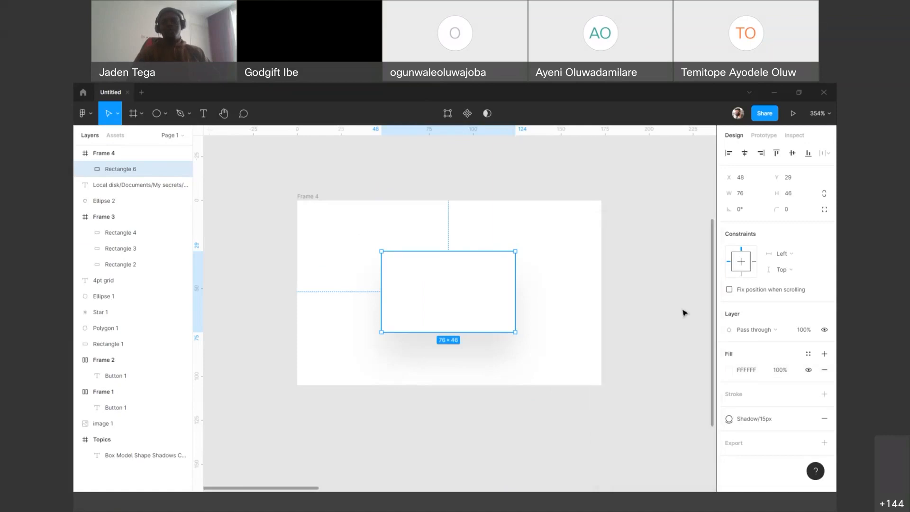
left_click(730, 370)
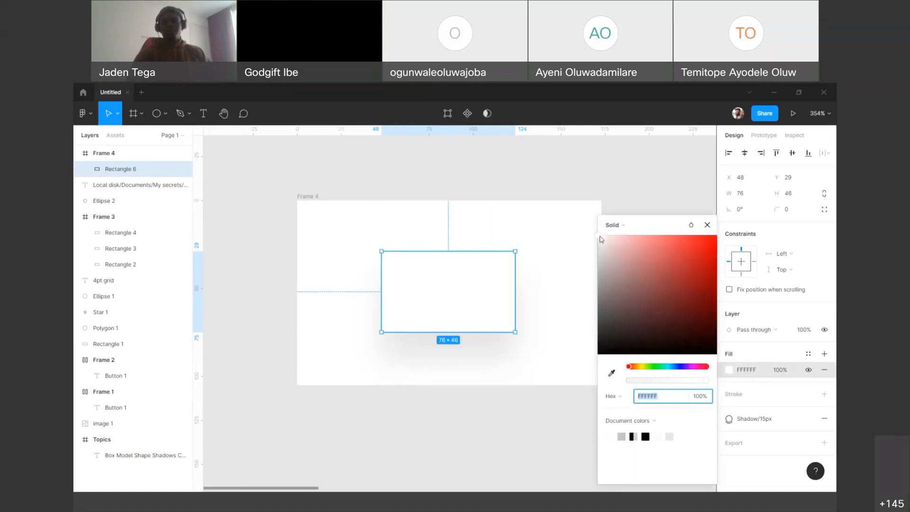
left_click(621, 237)
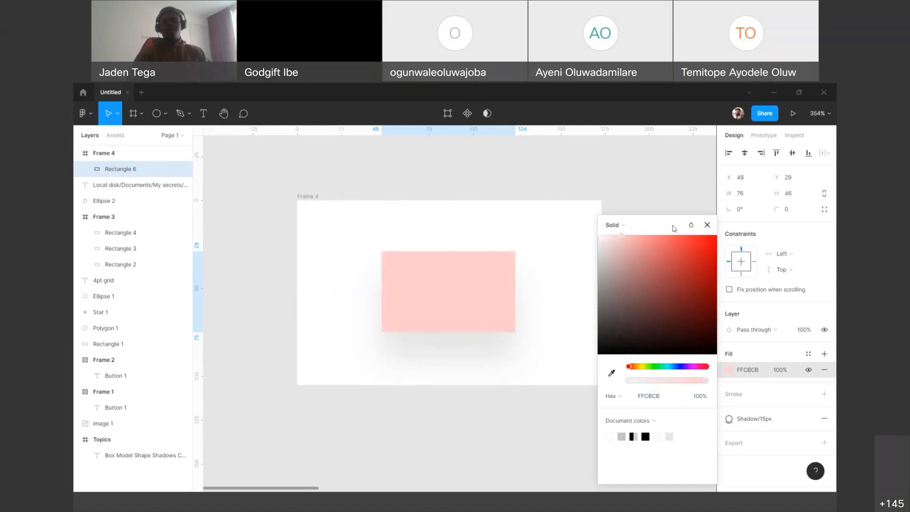
left_click(707, 225)
Step: Shrink the pink rectangle to about 21 × 20 and fill a duplicate beside it with FC9B9B
left_click_drag(516, 329, 402, 233)
left_click(729, 370)
left_click_drag(624, 236, 645, 235)
key("Right")
Step: Duplicate the second pink square to its right and fill the copy with FF5555
left_click_drag(406, 239, 459, 239, "alt")
left_click(725, 369)
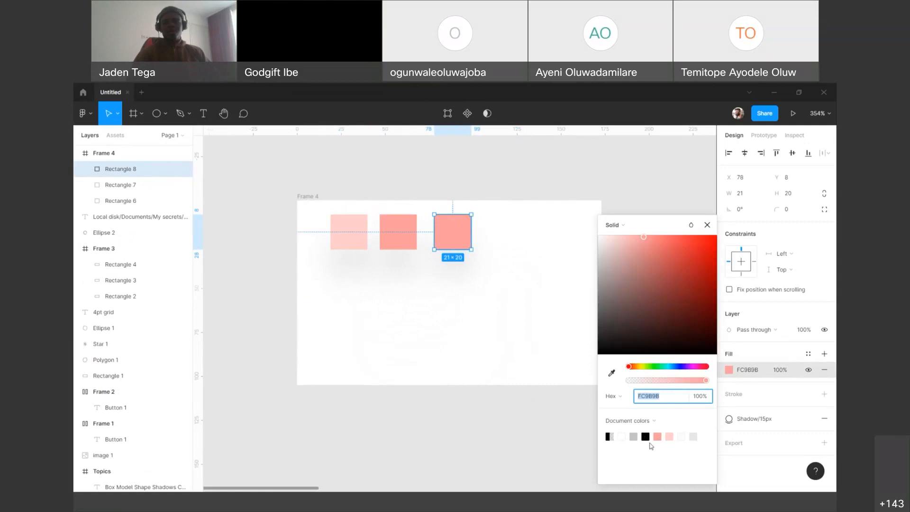
left_click_drag(655, 237, 688, 240)
left_click(708, 225)
Step: Duplicate the third square to its right and fill the copy with the stronger red FF1313
left_click_drag(464, 233, 487, 231)
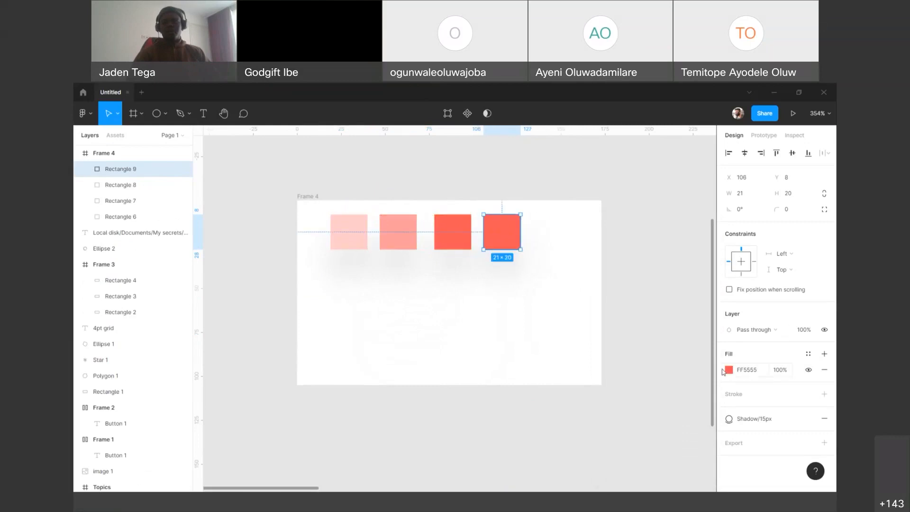
left_click(729, 370)
left_click_drag(677, 236, 706, 236)
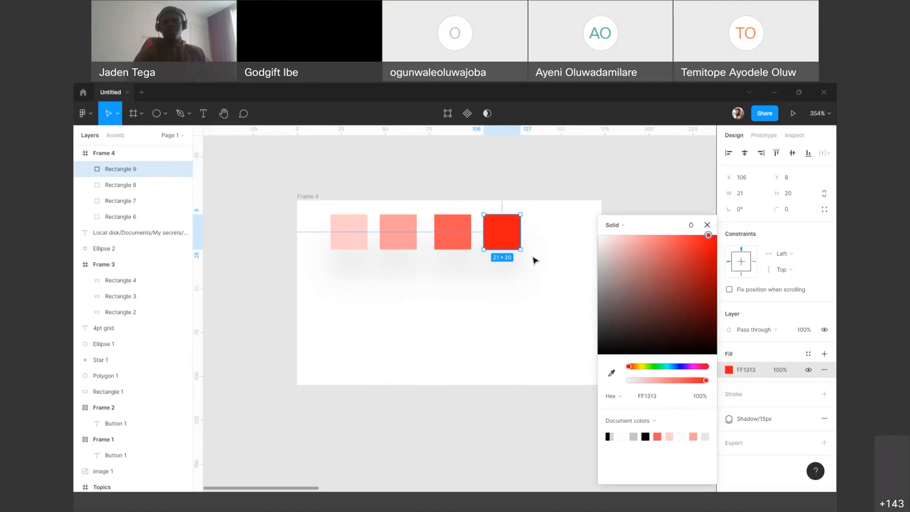
left_click(534, 260)
Step: Duplicate the row of four red squares directly below and give all the copies the dark grey fill 2C2C2C
left_click_drag(245, 273, 612, 233)
left_click_drag(460, 238, 461, 287)
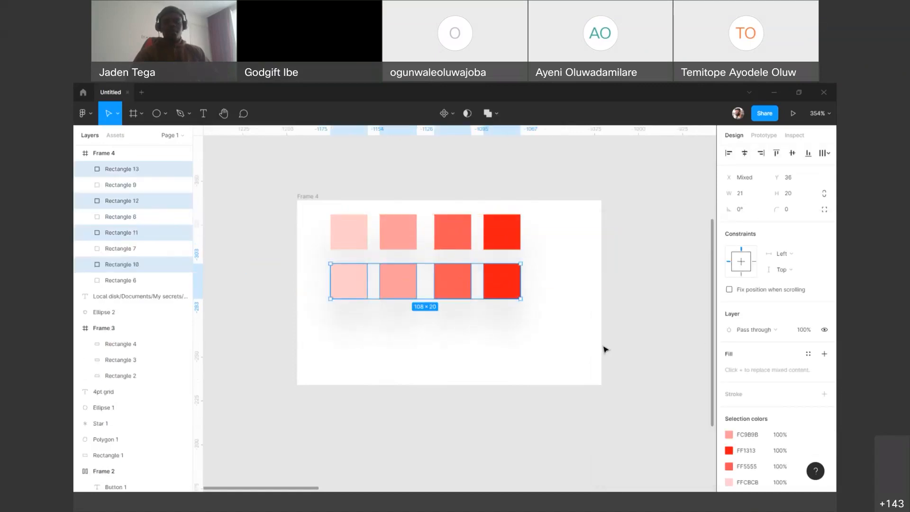
scroll(758, 303, "down", 3)
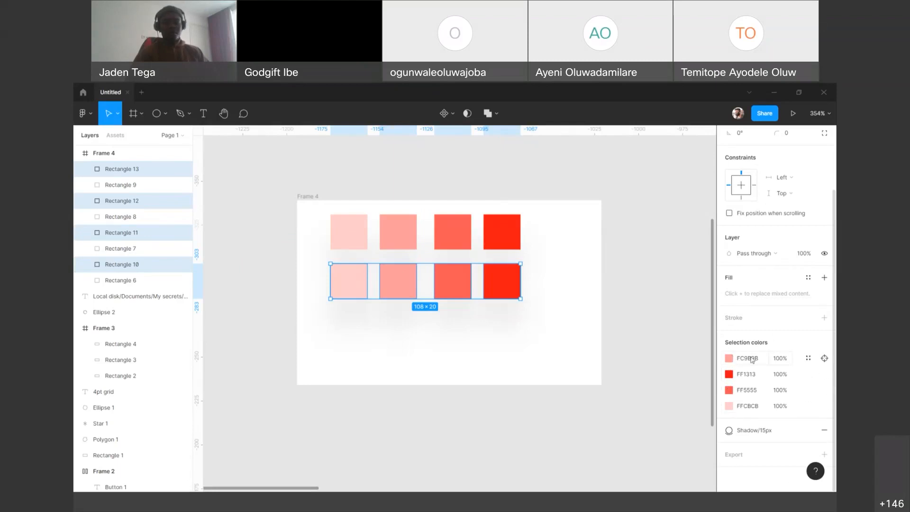
left_click(824, 279)
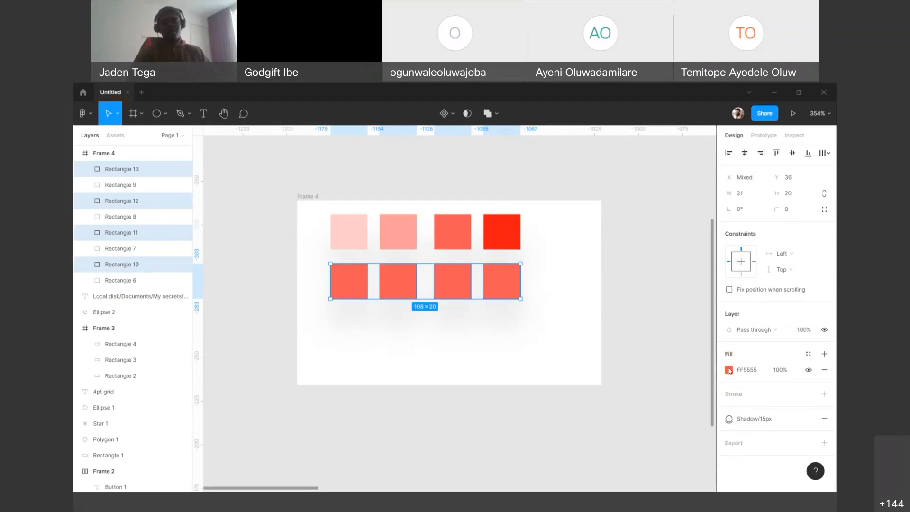
left_click(729, 370)
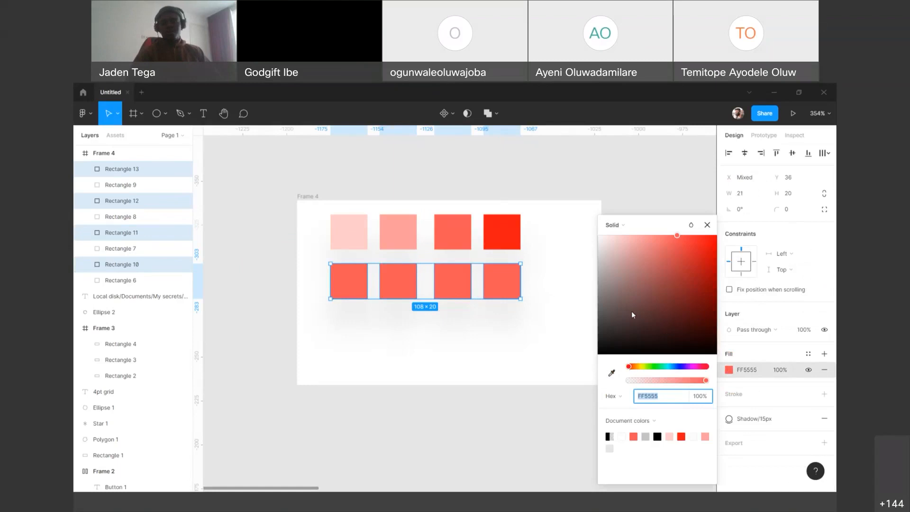
left_click_drag(605, 331, 599, 334)
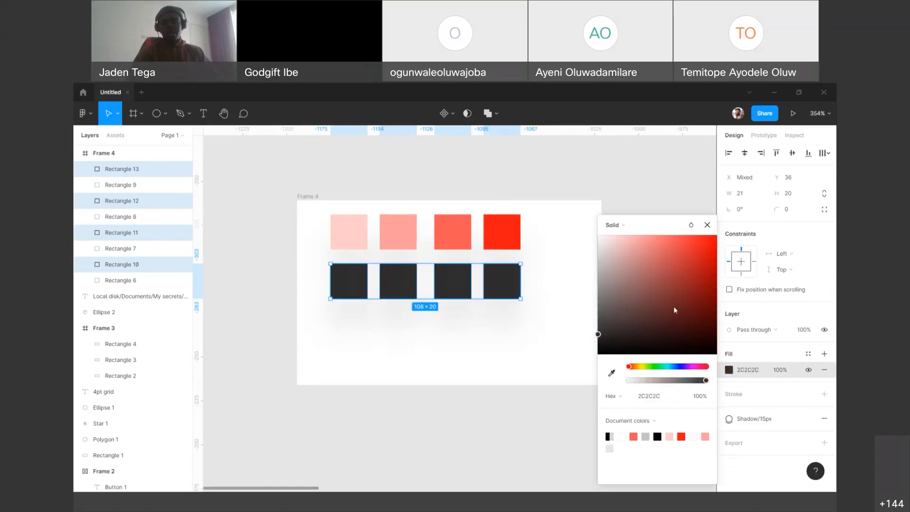
Step: Lighten the second dark square in the lower row to mid grey and the third to a lighter grey
left_click(414, 283)
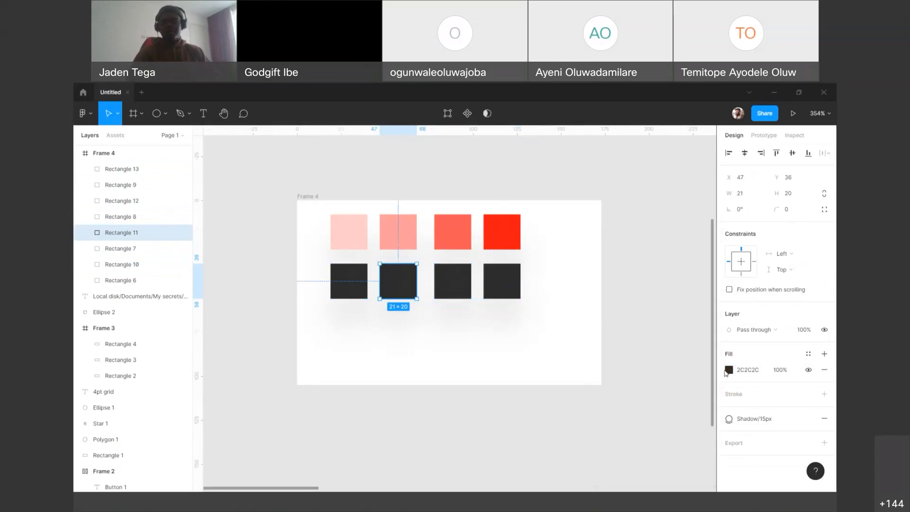
left_click(729, 370)
left_click_drag(605, 320, 593, 302)
left_click(450, 282)
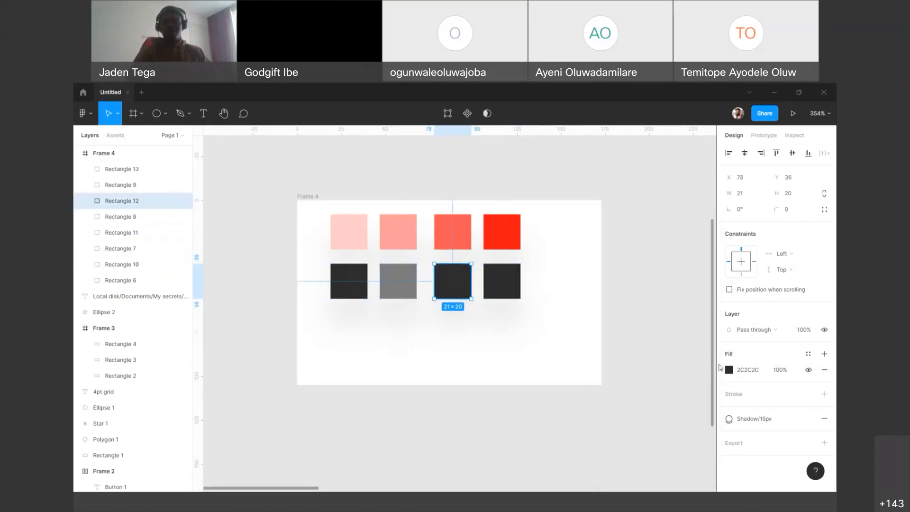
left_click(729, 372)
left_click_drag(604, 310, 592, 279)
Step: Set the last square in the lower row to the light grey fill C7C7C7
left_click(504, 292)
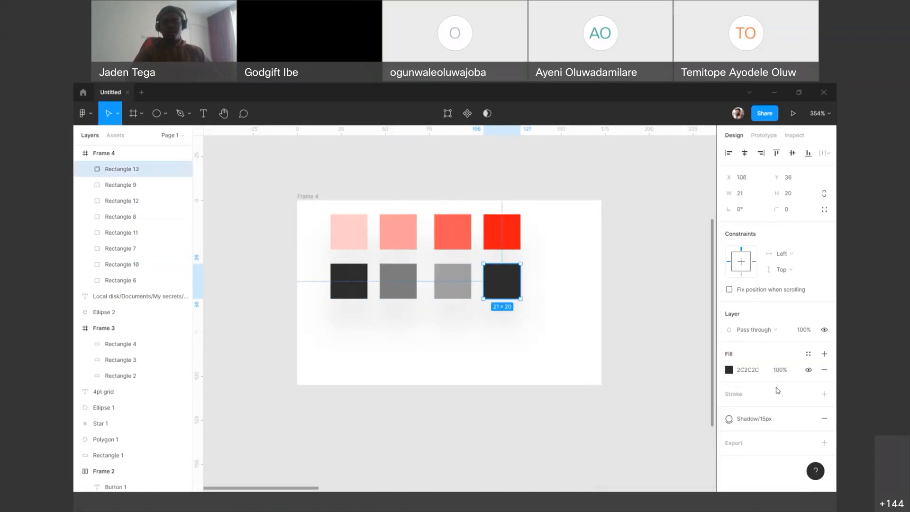
left_click(730, 369)
left_click_drag(613, 289, 588, 269)
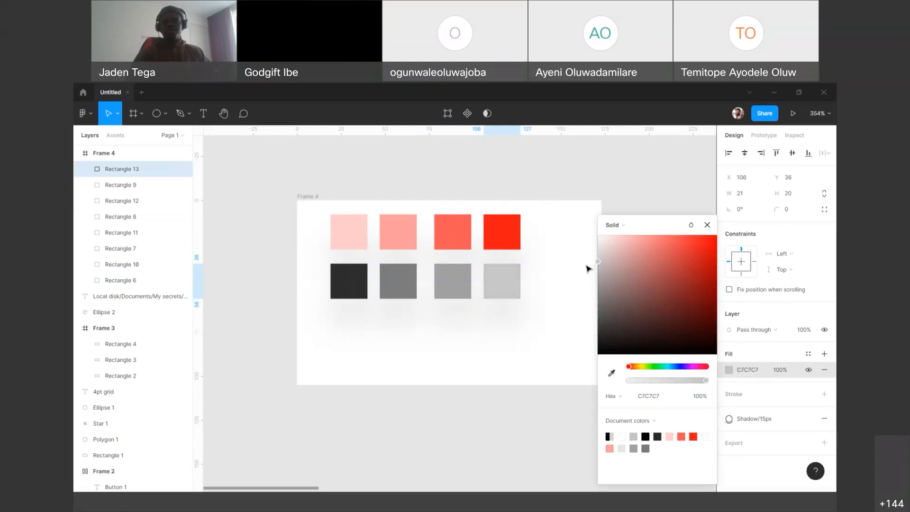
left_click(708, 225)
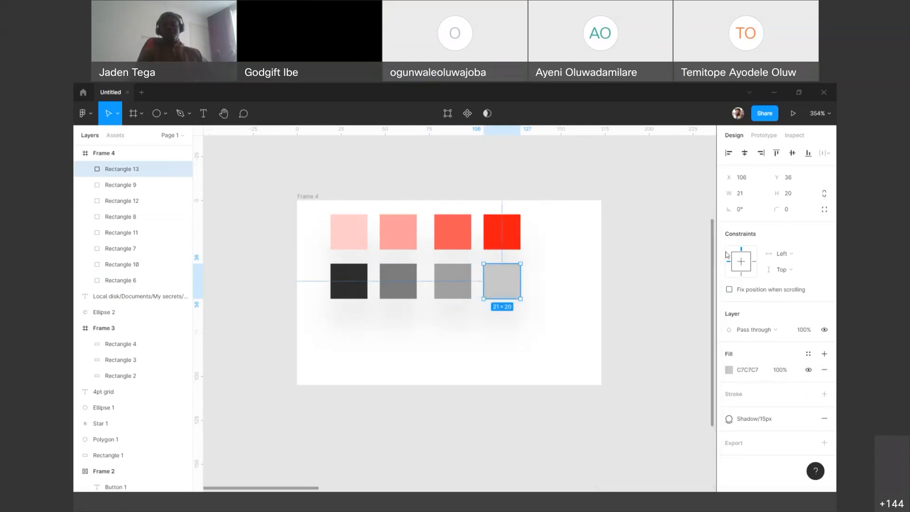
left_click(729, 371)
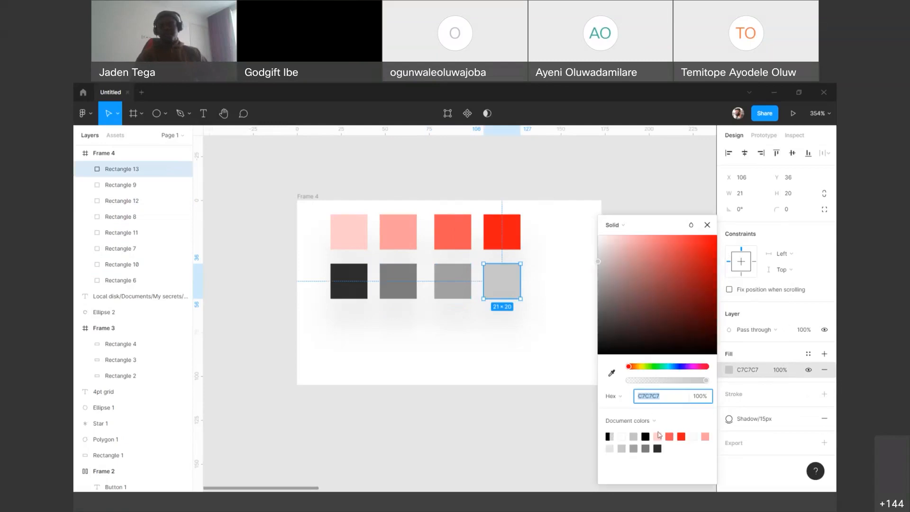
left_click(707, 225)
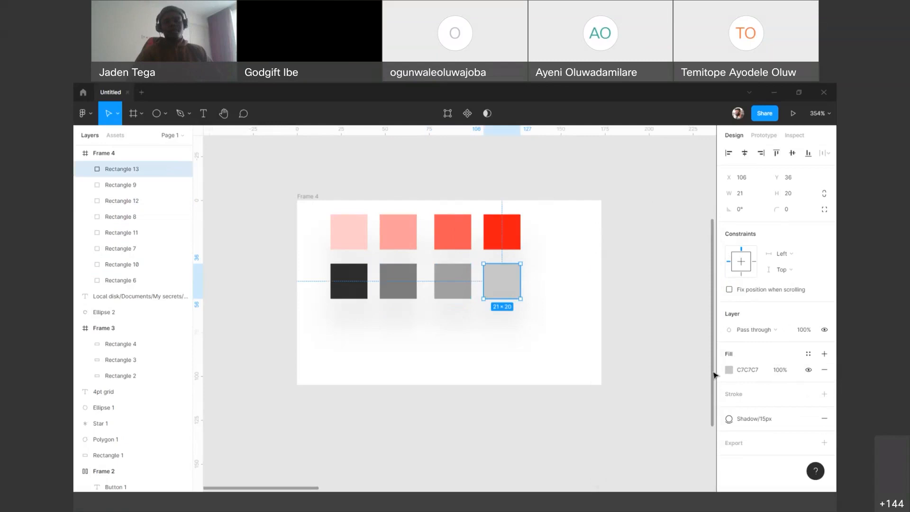
left_click(729, 370)
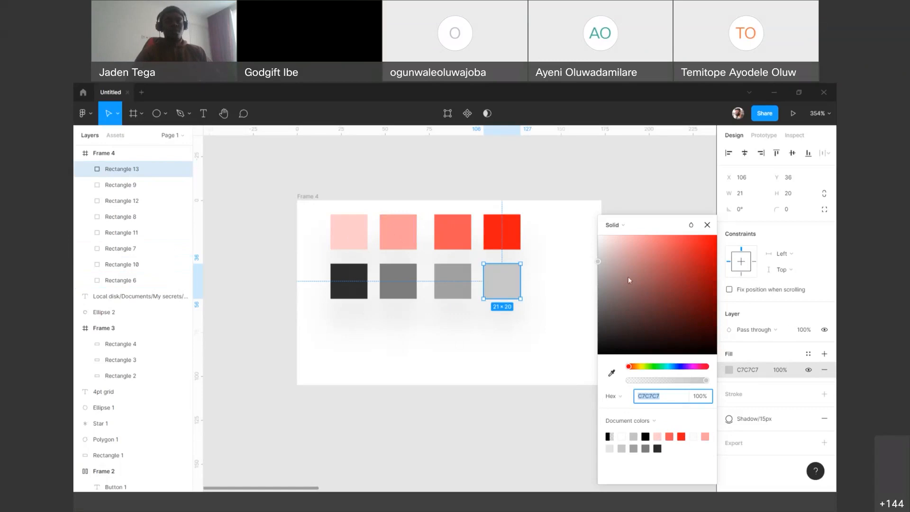
left_click(709, 226)
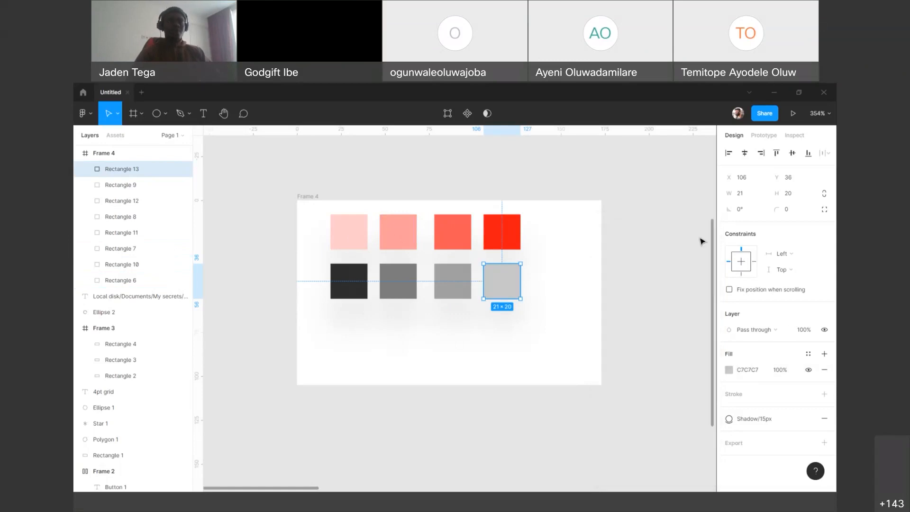
Step: Save the fill of the lightest pink square in the upper row as a colour style named Pink/Lighter
left_click(357, 242)
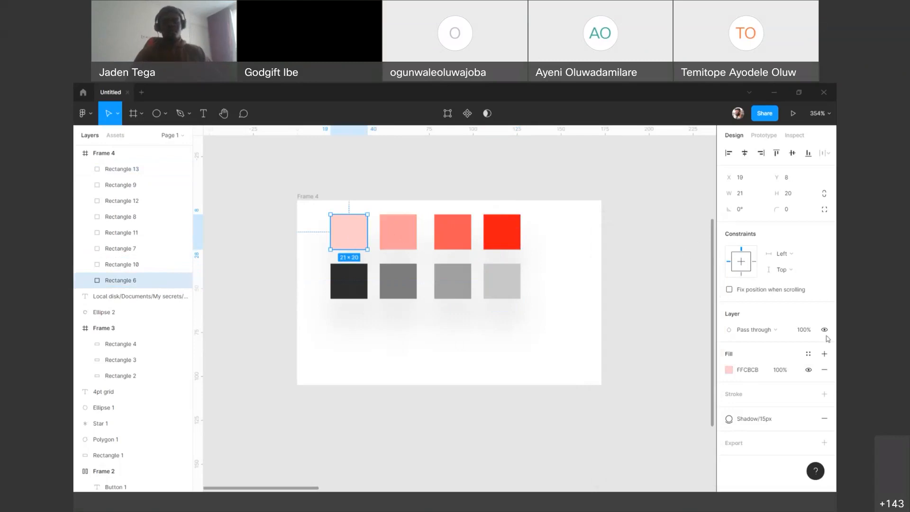
left_click(811, 356)
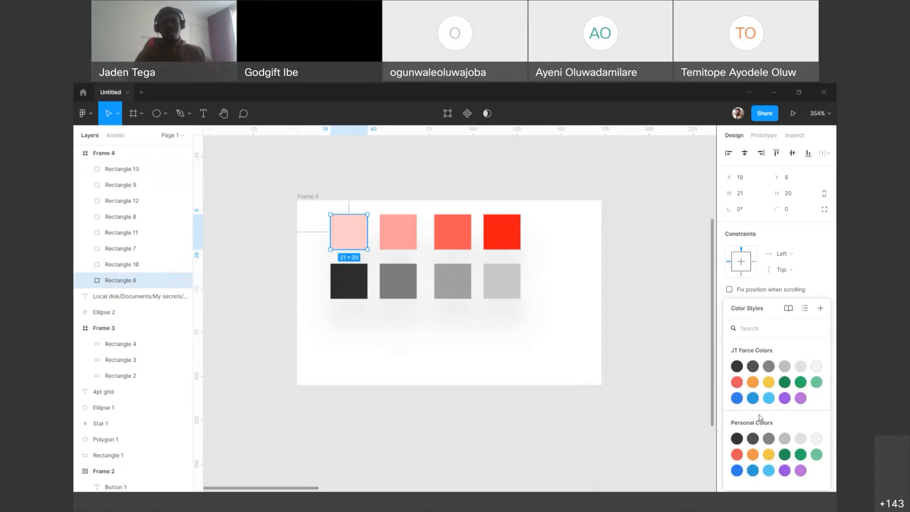
left_click(820, 309)
type("R")
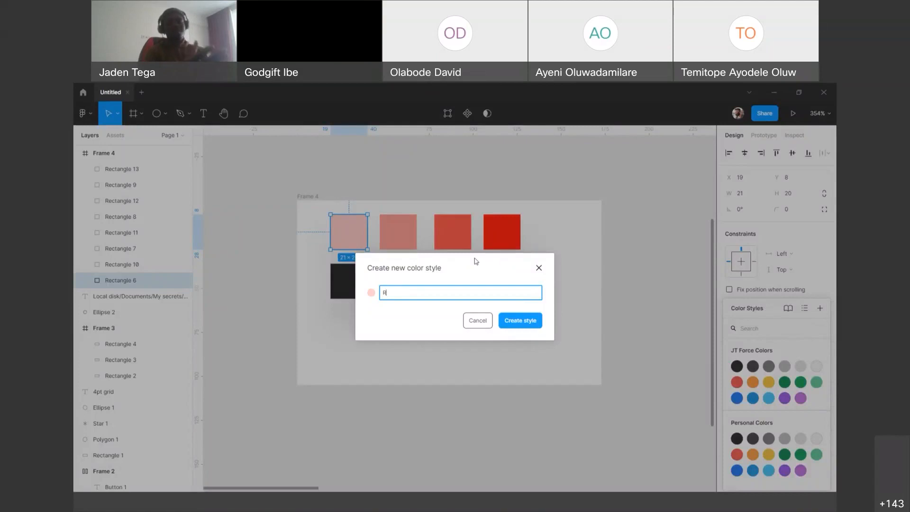
key("BackSpace")
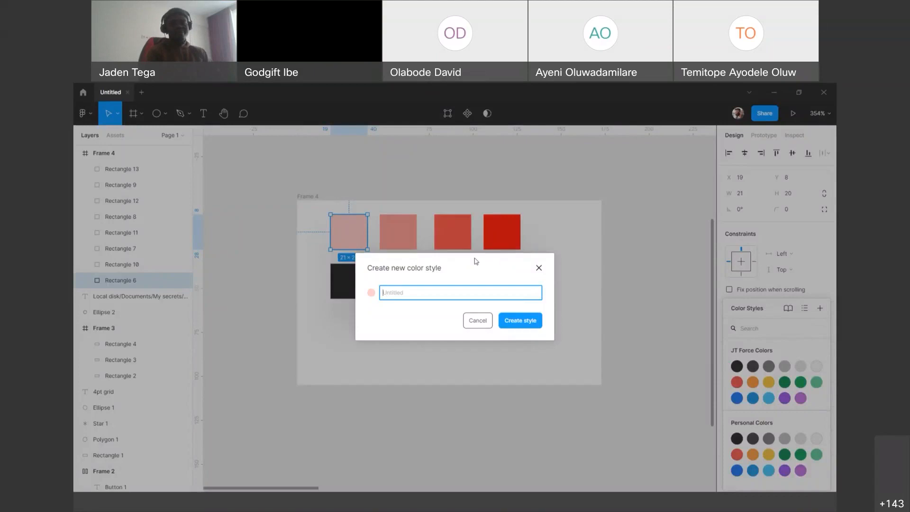
type("Pink/Lighter")
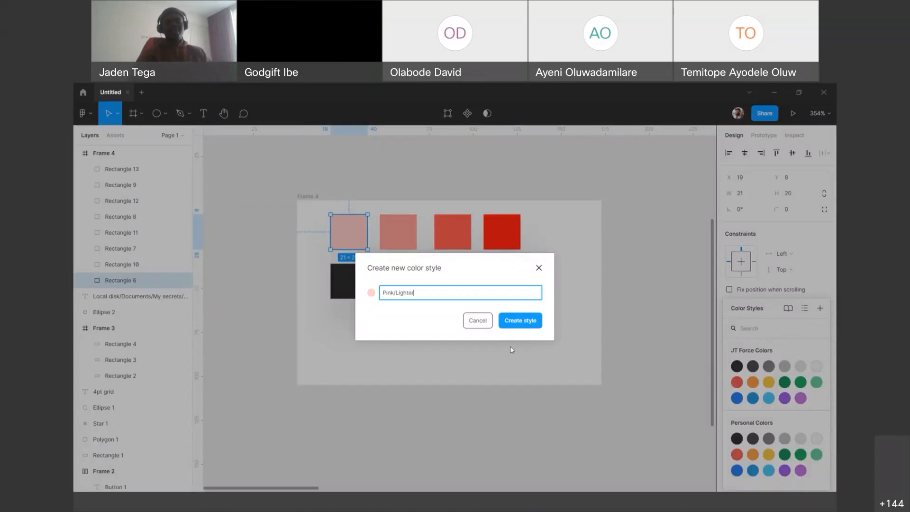
left_click(515, 325)
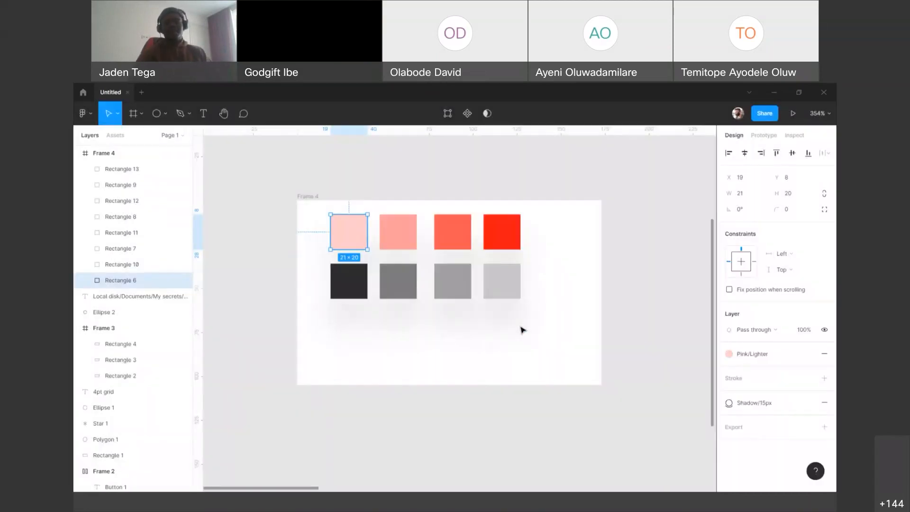
Step: Save the fill of the second square in the upper row as a colour style named Pink/Light
left_click(410, 249)
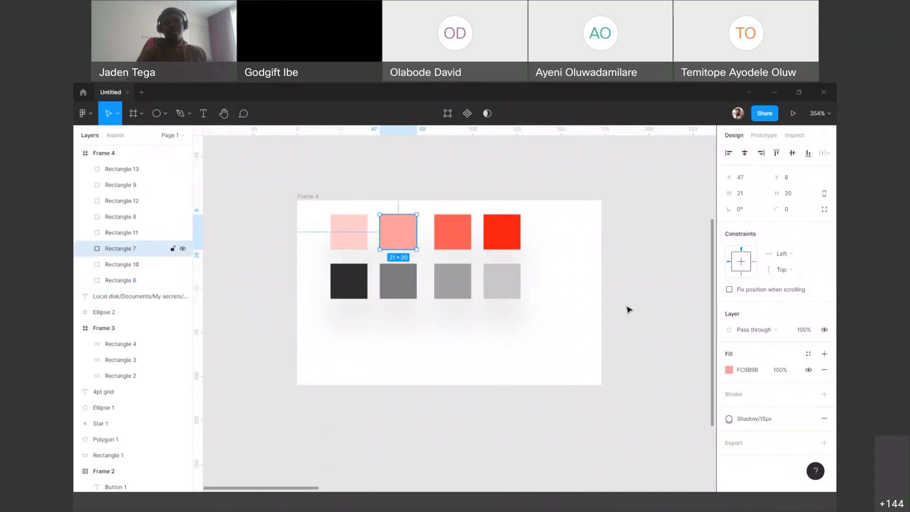
left_click(808, 353)
left_click_drag(771, 308, 544, 219)
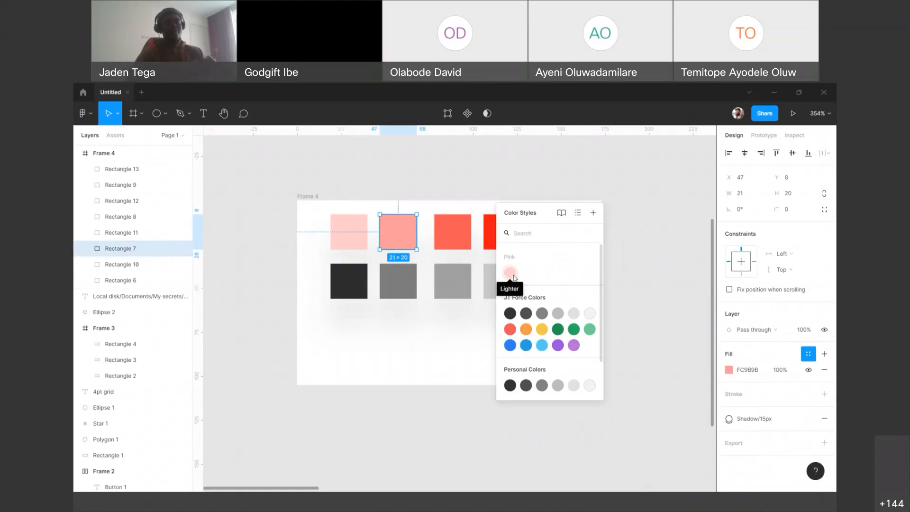
left_click_drag(530, 209, 607, 262)
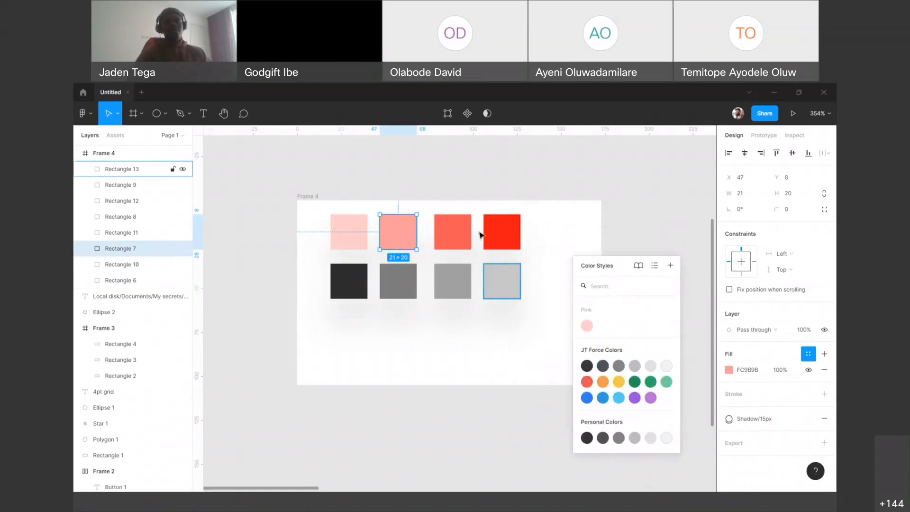
left_click(670, 265)
type("Pink/Light")
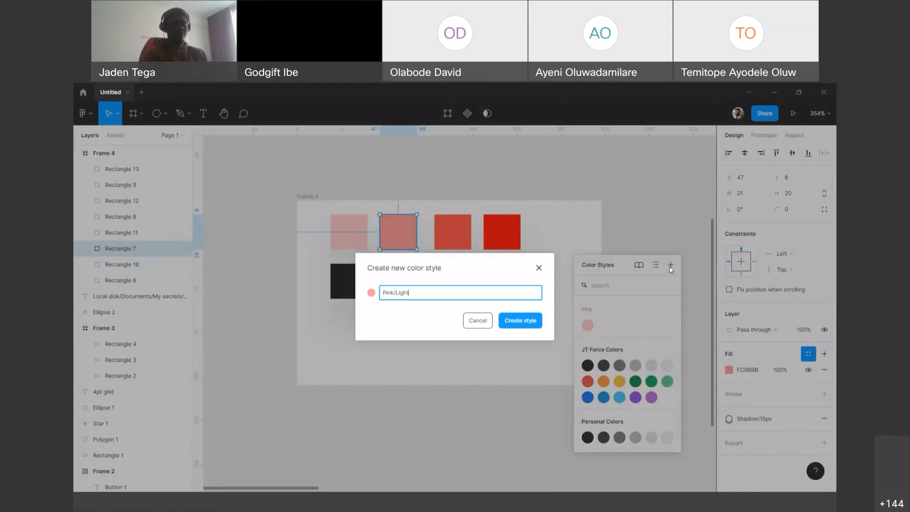
key("Return")
Step: Save the fill of the third square in the upper row as a colour style named Pink/Dark\
left_click(466, 244)
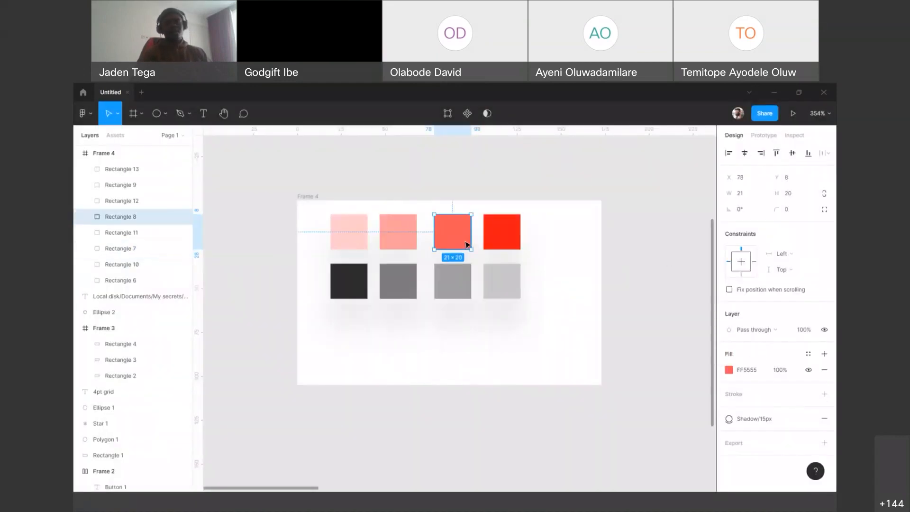
left_click(808, 354)
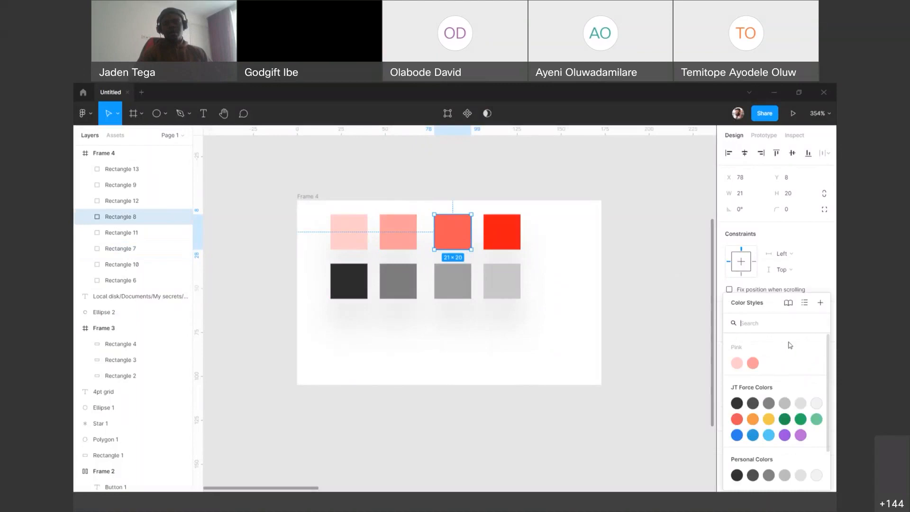
left_click(821, 304)
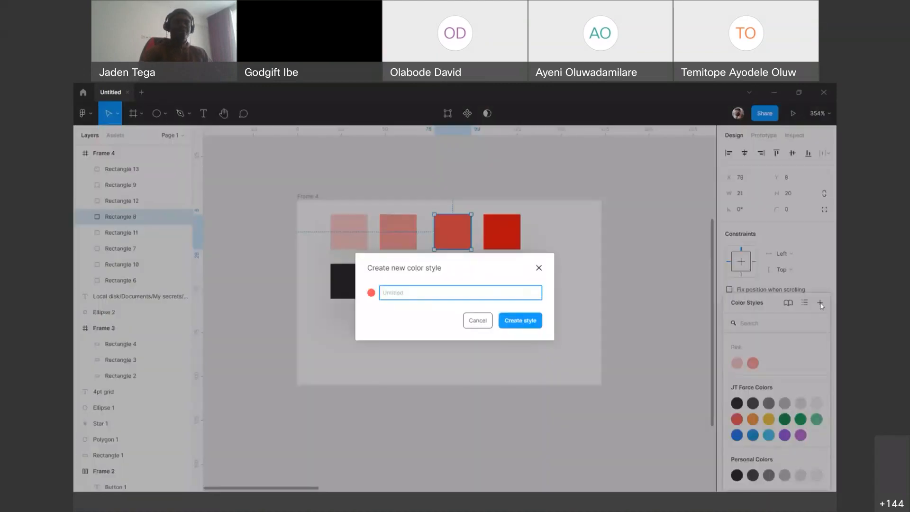
type("ink/Dark")
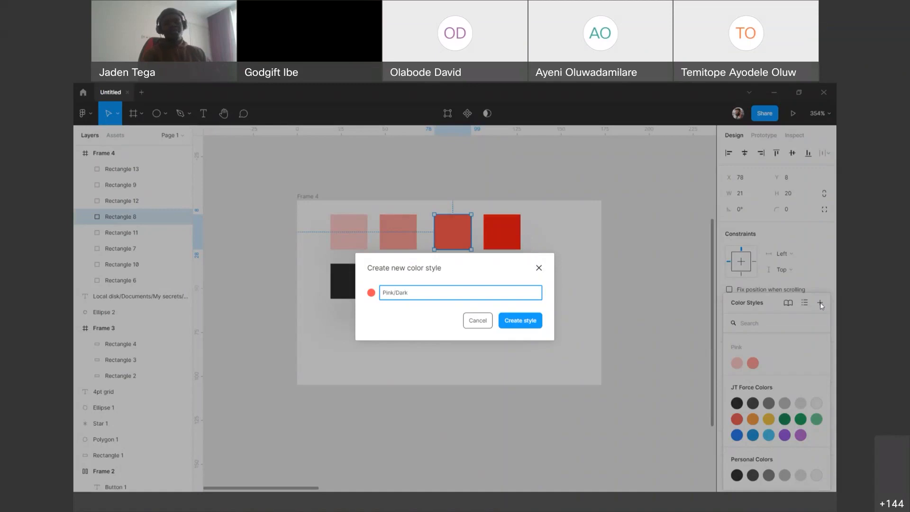
type("\\")
key("Return")
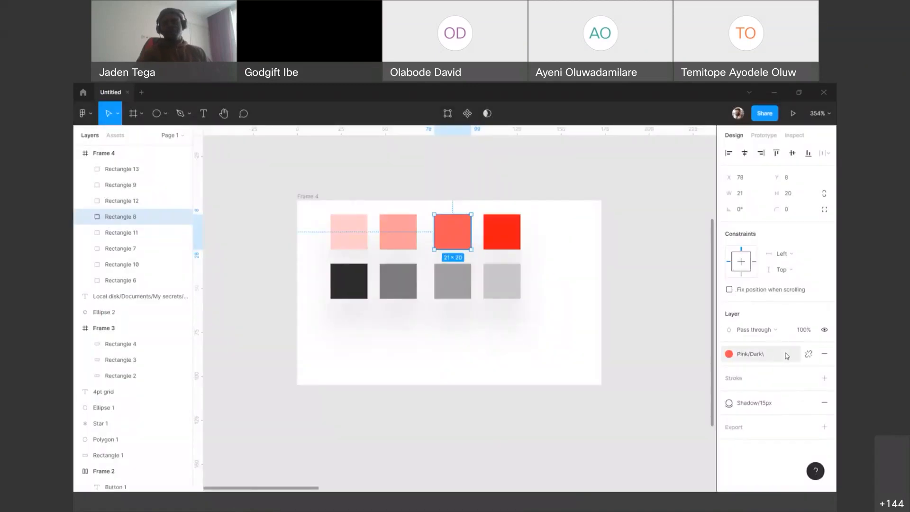
Step: Save the fill of the last red square in the upper row as a colour style named Pink/Pinky Red
left_click(490, 235)
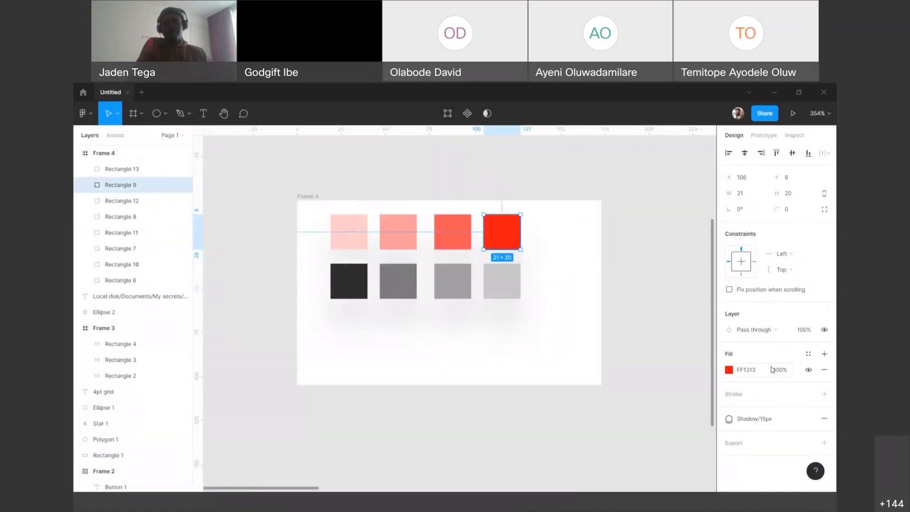
left_click(809, 356)
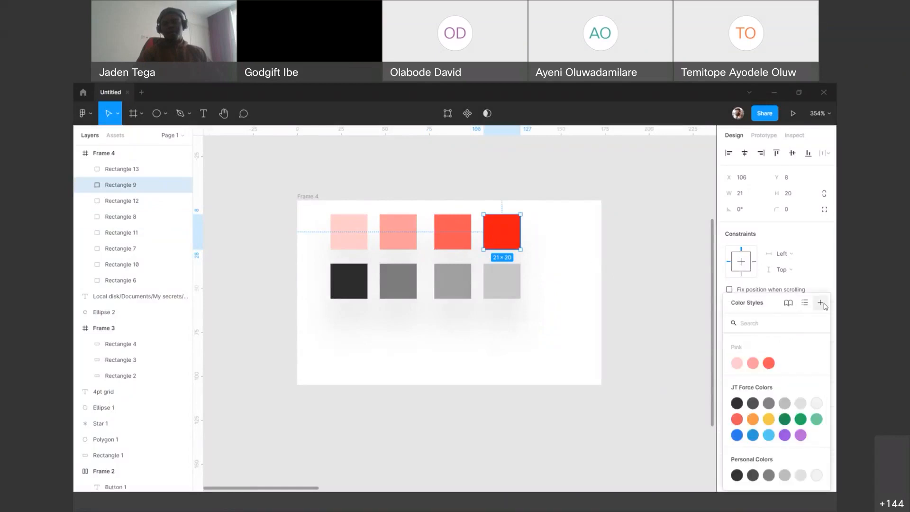
left_click(823, 305)
type("Pink/Oin")
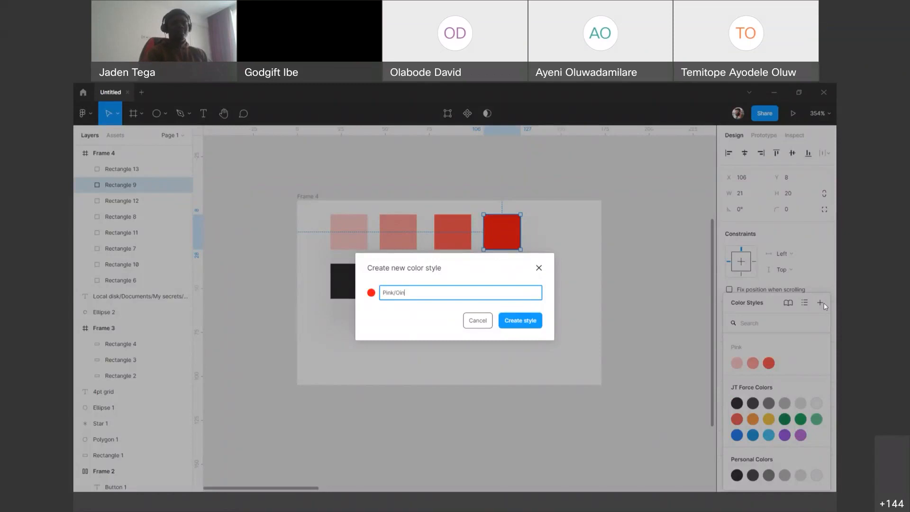
key("BackSpace")
key("BackSpace")
key("BackSpace")
type("Pink")
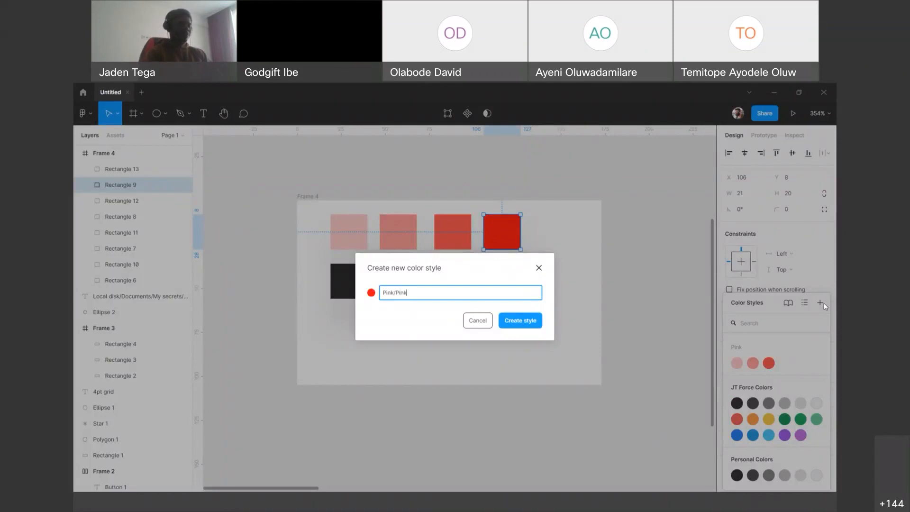
type("y Red")
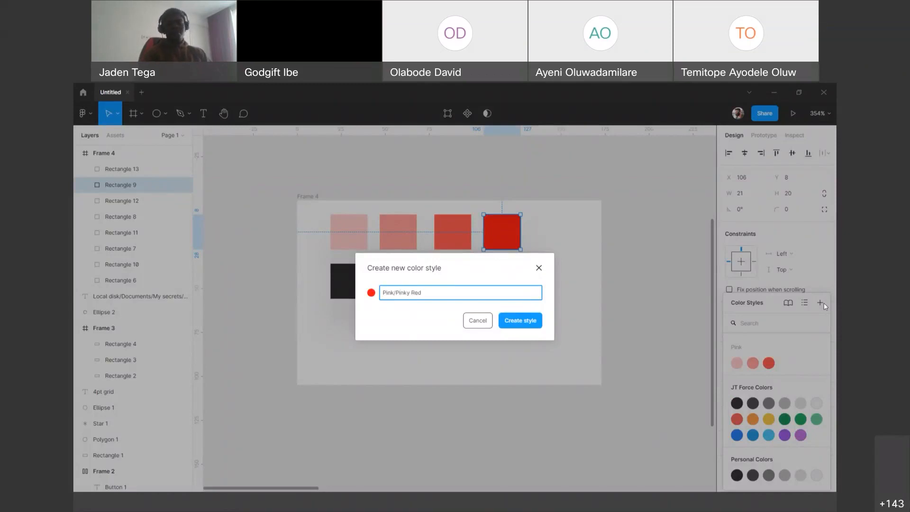
key("Return")
Step: Expand the Pink colour styles and give Lighter the description "Use this for an error alert background"
left_click(684, 310)
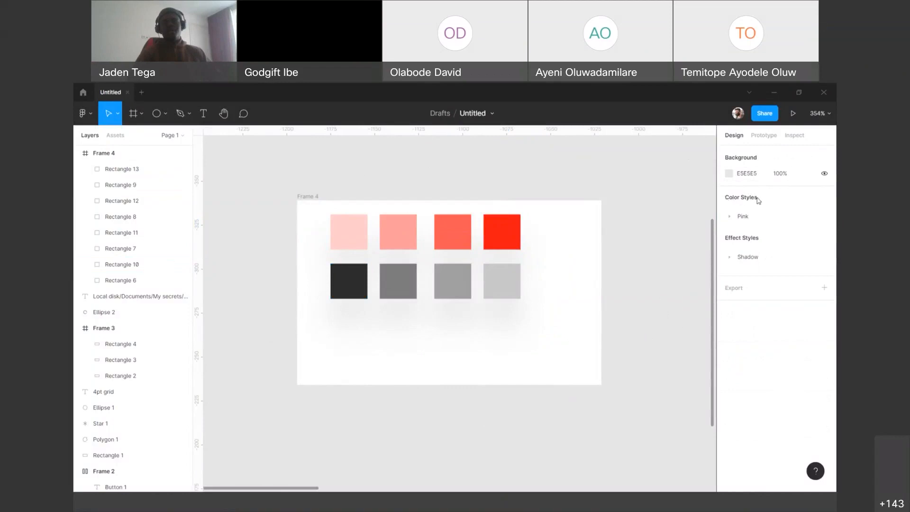
left_click(730, 219)
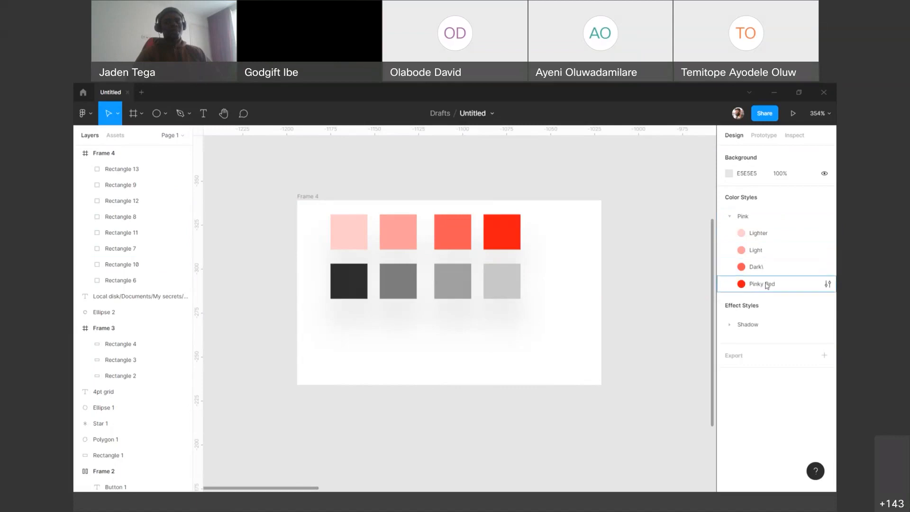
left_click(827, 234)
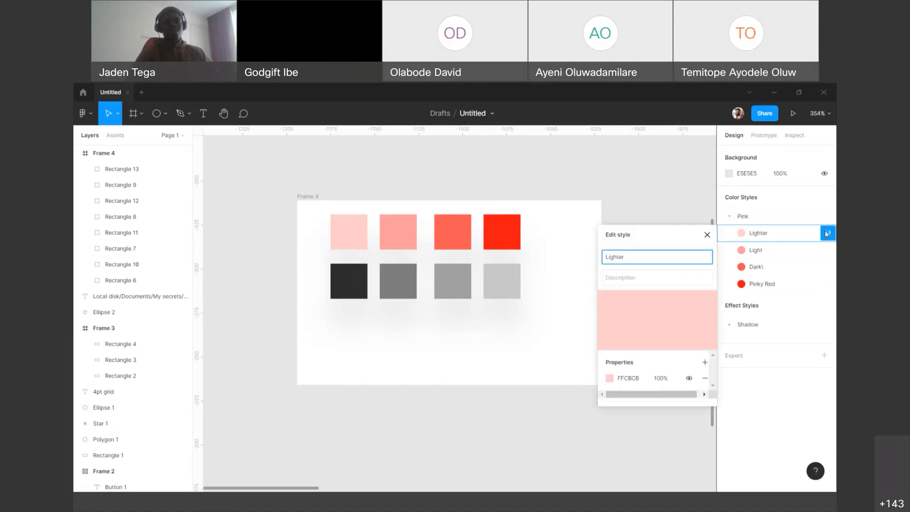
left_click_drag(670, 235, 667, 206)
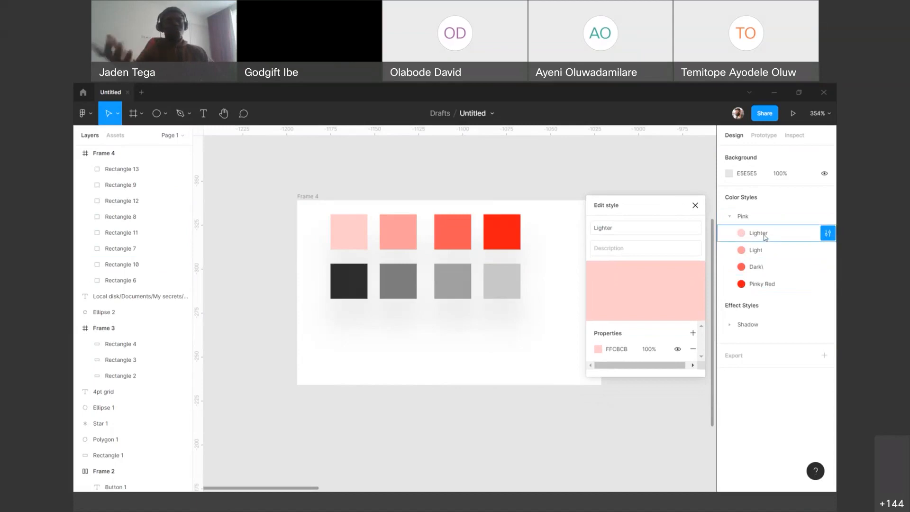
left_click(621, 249)
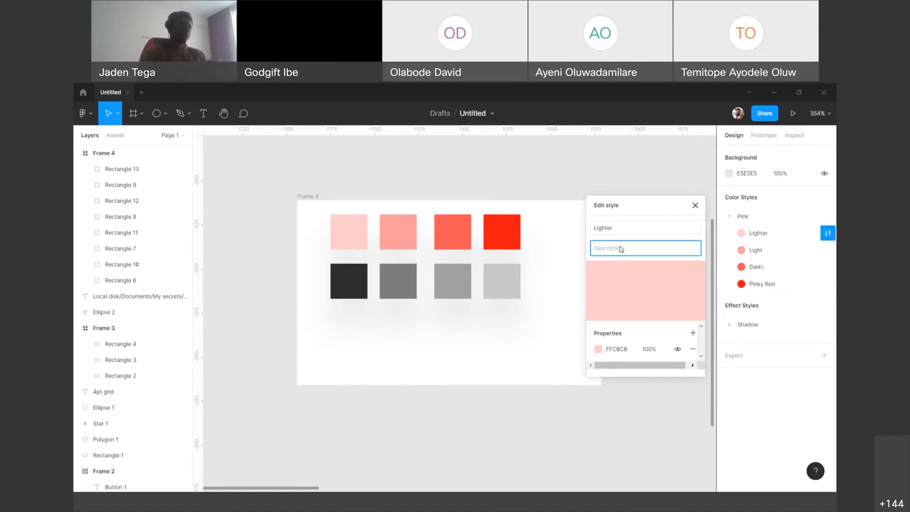
type("Use")
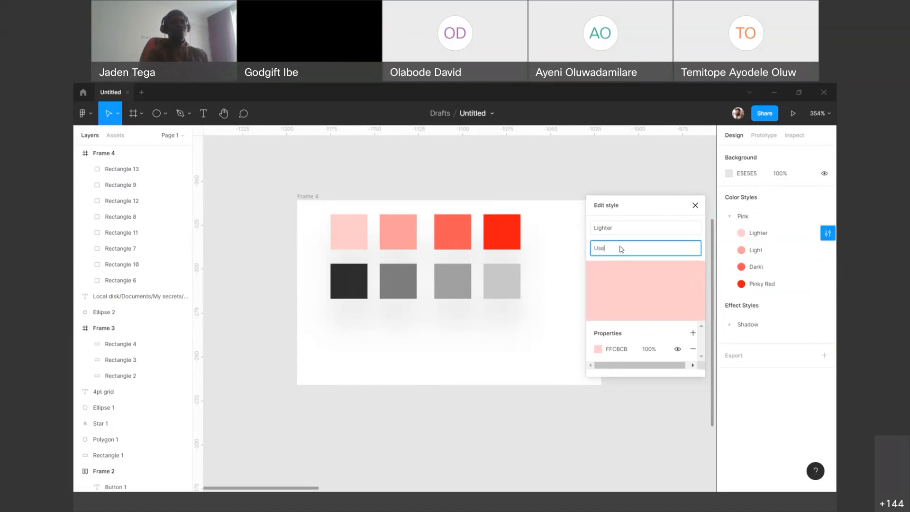
type(" this for")
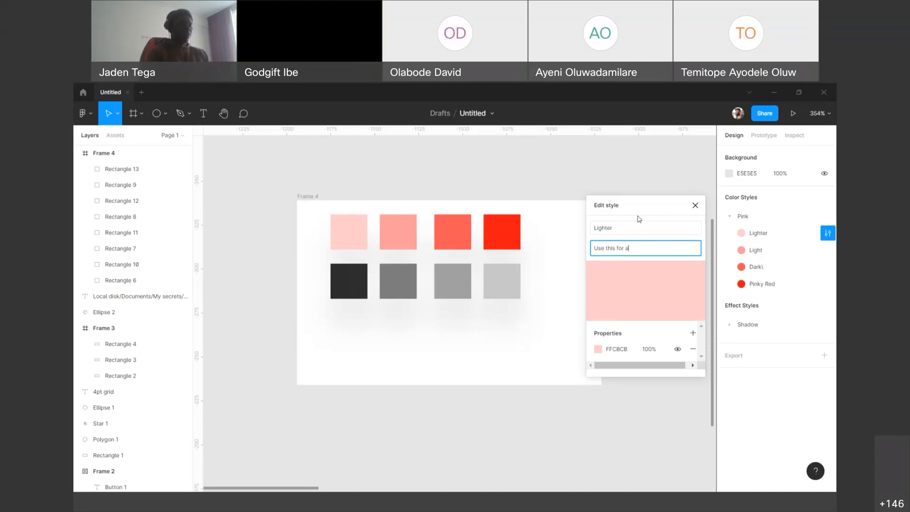
type("an error alert backgroun")
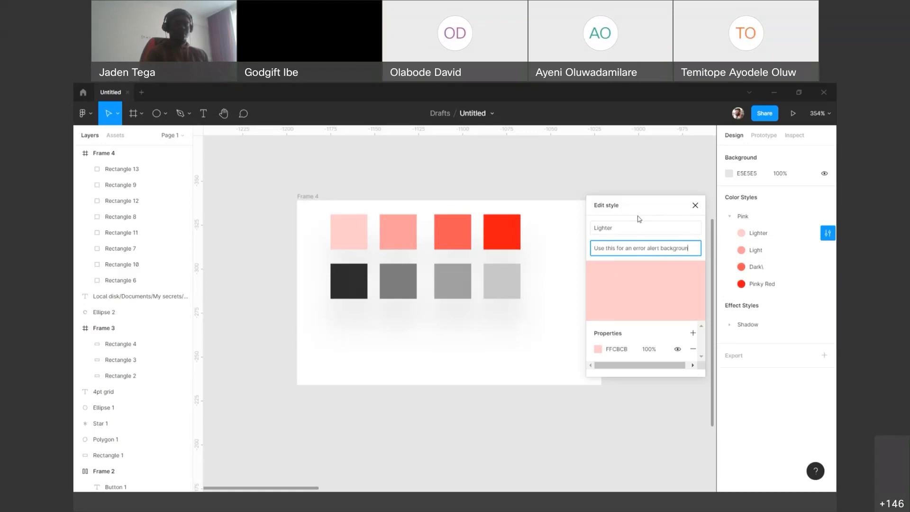
type("d")
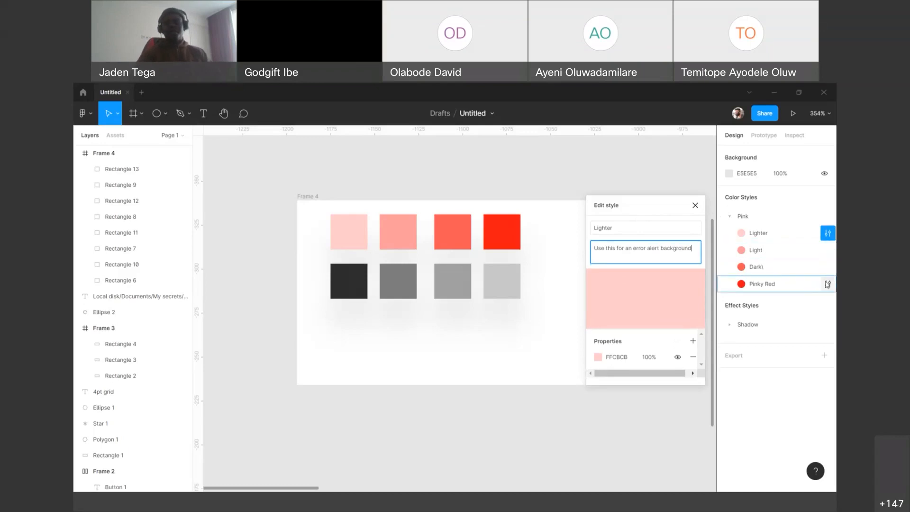
Step: Give the Pinky Red colour style the description "Use this for an error text" and deselect everything
left_click(828, 285)
left_click(630, 326)
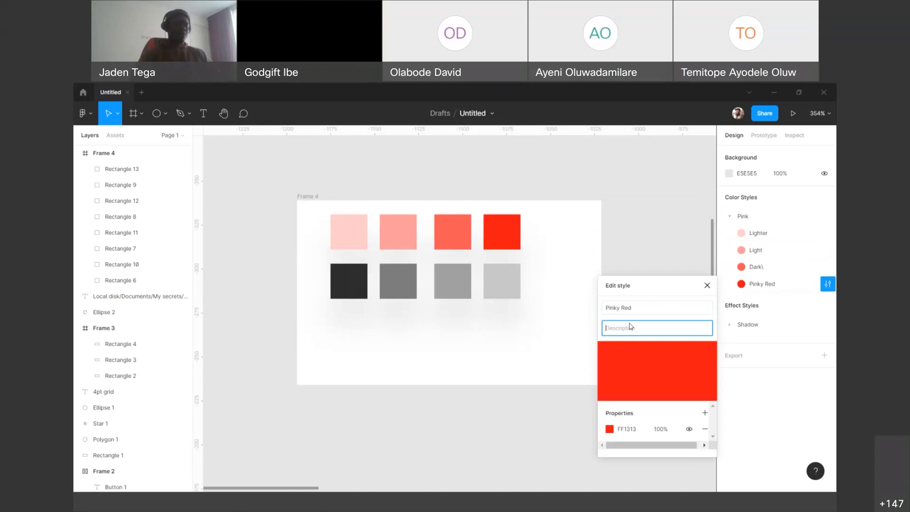
type("Use this")
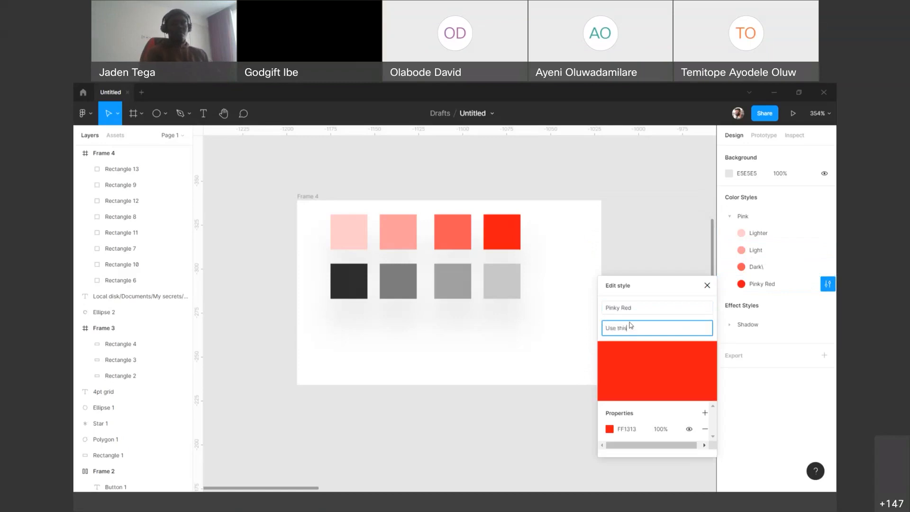
type(" for amn")
type("n er")
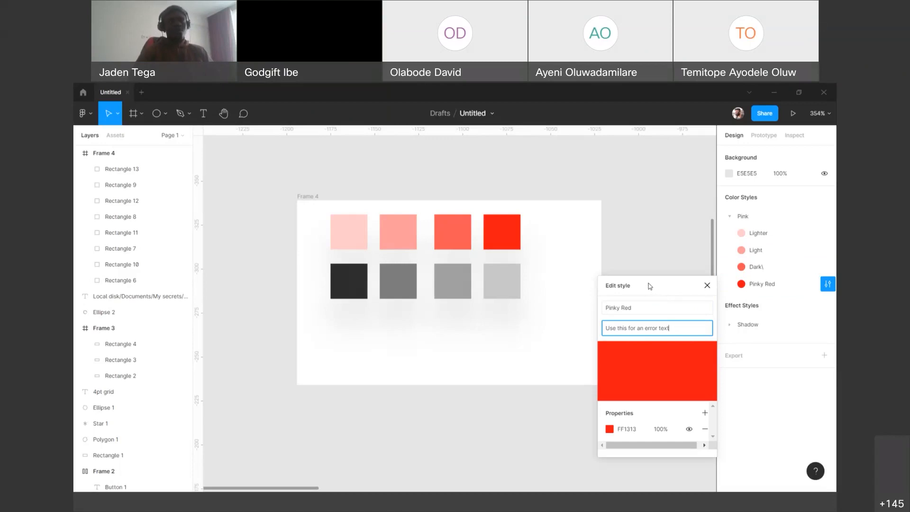
left_click(665, 254)
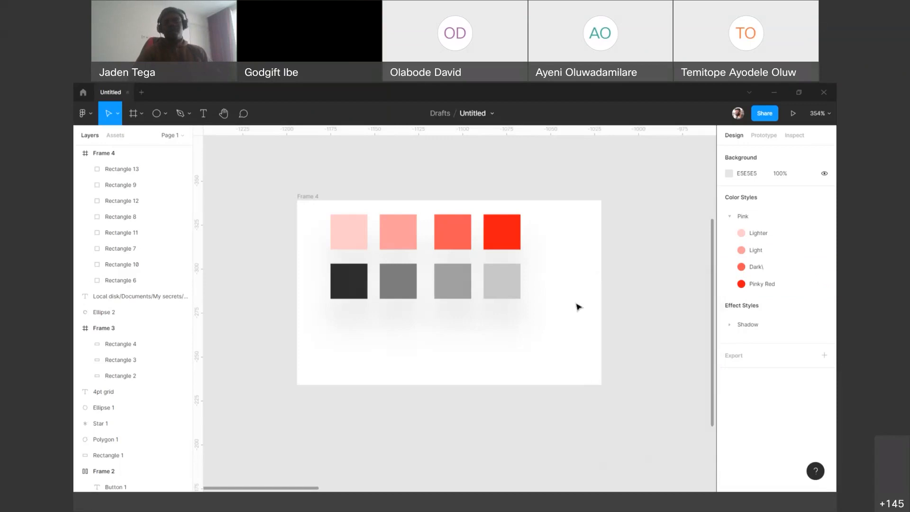
Step: Draw a rectangle about 120 × 24 below the two rows of squares and fill it with the Pink/Lighter colour style
scroll(578, 307, "down", 3)
key("r")
left_click_drag(357, 285, 569, 329)
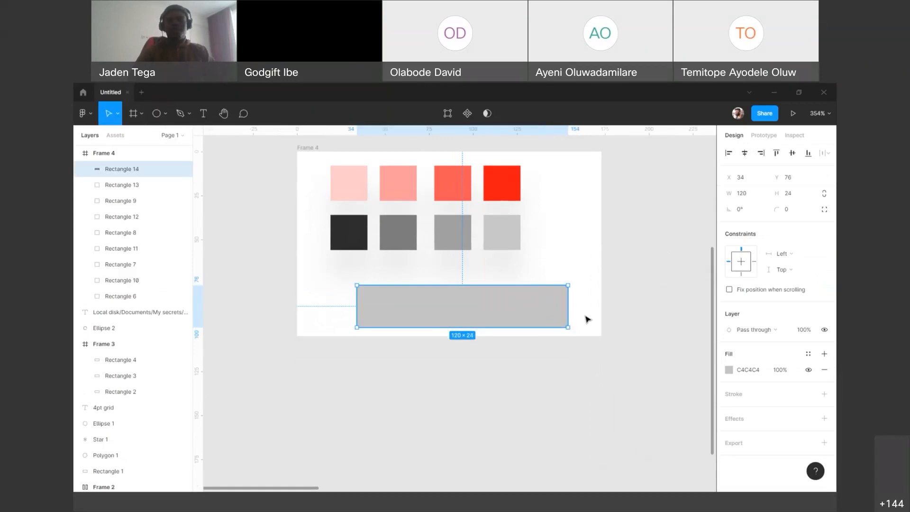
left_click(808, 354)
left_click_drag(768, 311, 625, 211)
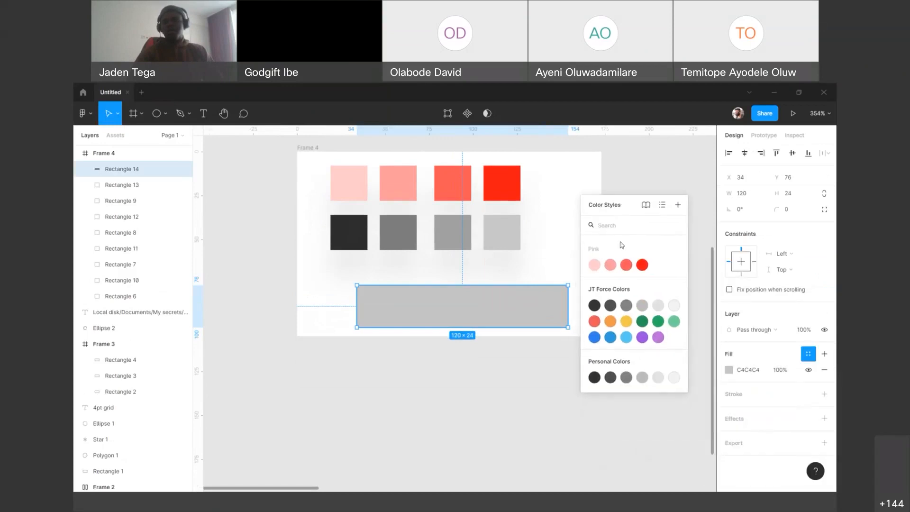
left_click(595, 265)
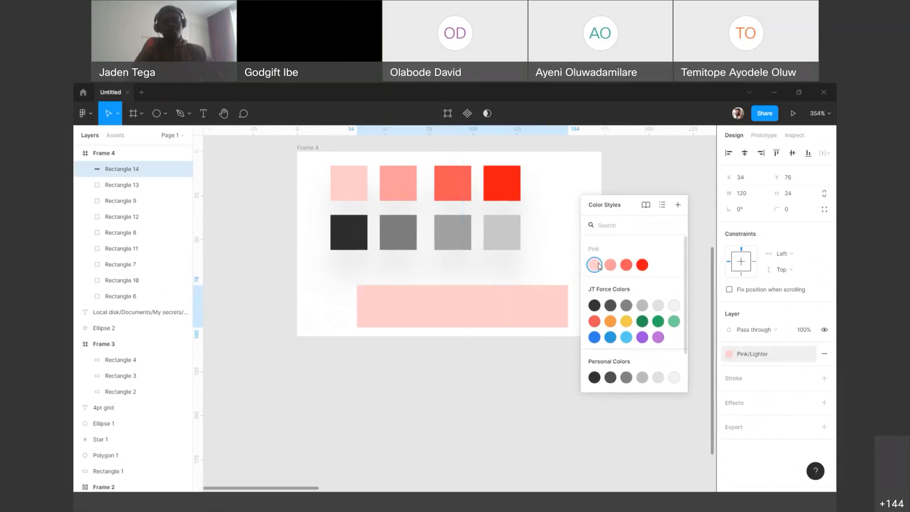
Step: Look through the available colour styles in list view and switch back to the swatch grid
left_click(663, 206)
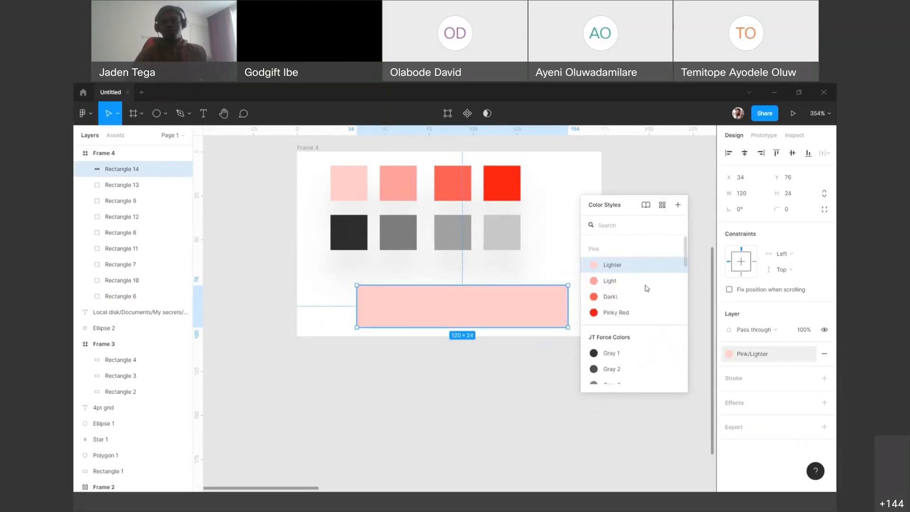
scroll(626, 289, "down", 5)
scroll(626, 289, "up", 5)
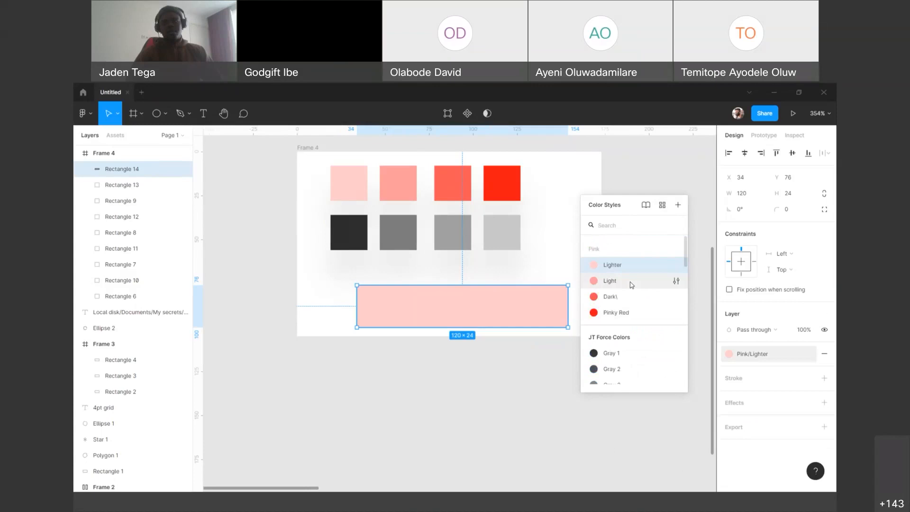
left_click(663, 205)
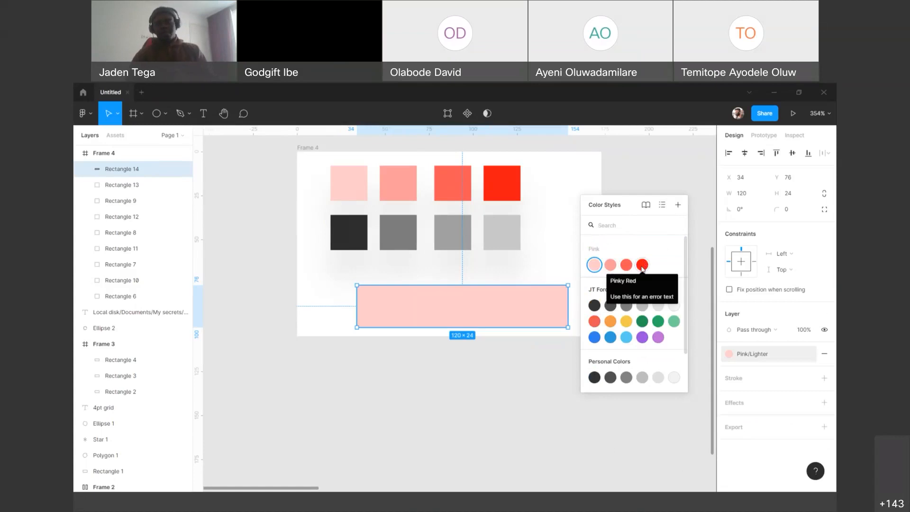
Step: Add the text "Error text" and place it over the light pink rectangle
left_click(552, 266)
key("t")
left_click(545, 266)
type("Error text")
key("Escape")
left_click_drag(583, 274, 415, 303)
Step: Apply the Pink/Pinky Red colour style to the error text and centre it vertically in the pink rectangle
scroll(808, 379, "down", 3)
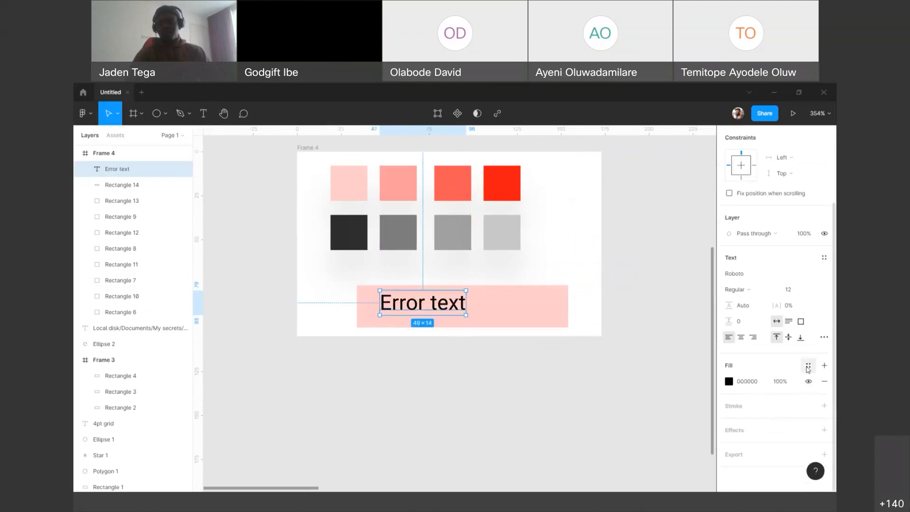
left_click(808, 368)
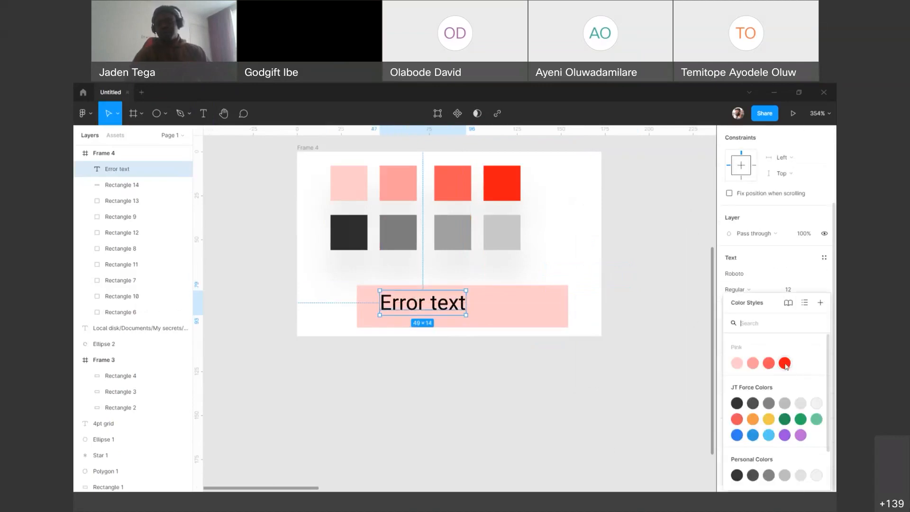
left_click(785, 363)
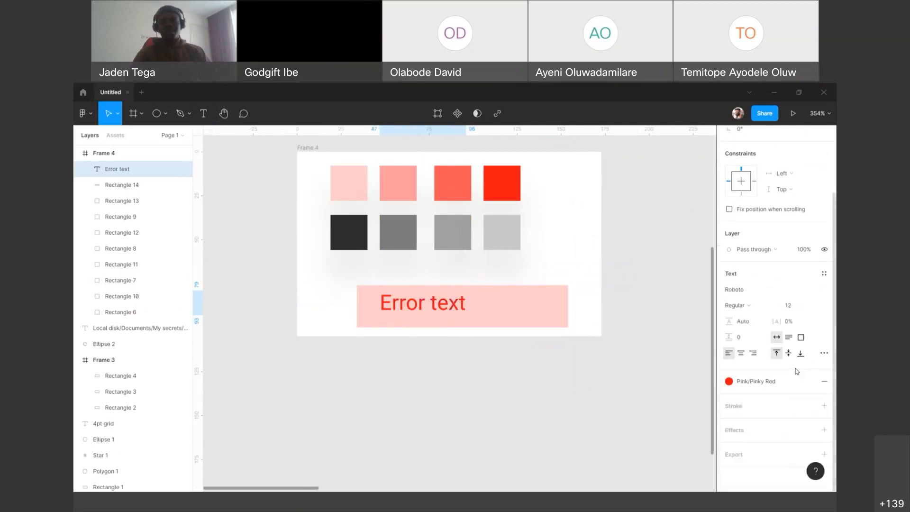
left_click_drag(391, 308, 386, 308)
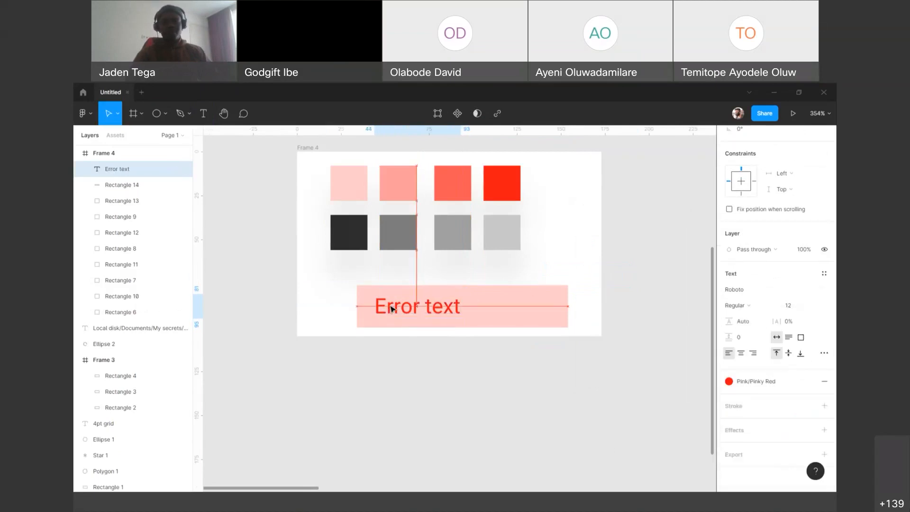
left_click(698, 270)
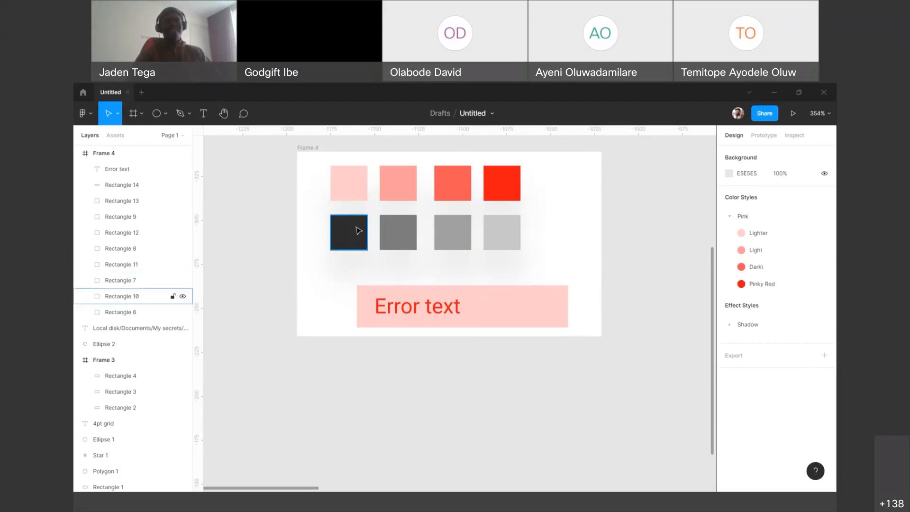
Step: Save the fill of the first, darkest square in the lower row as a colour style named Neutral/Dark
left_click(359, 231)
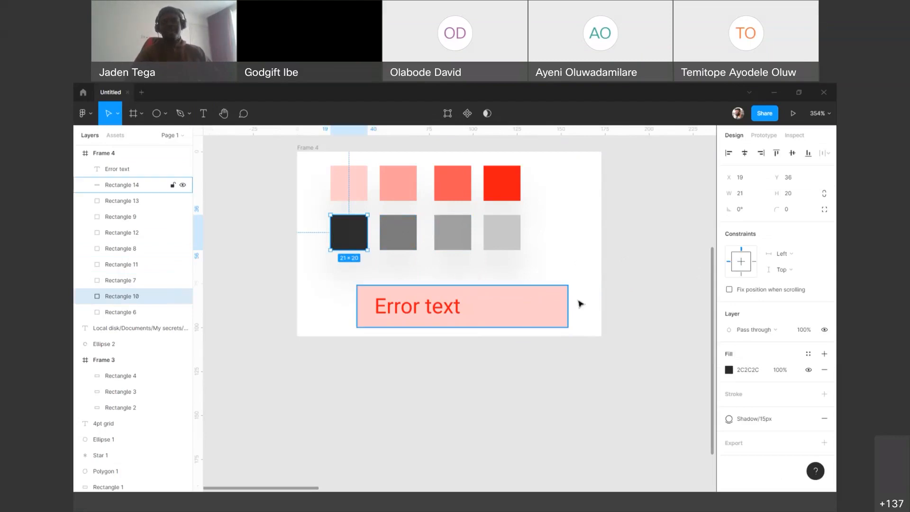
left_click(811, 354)
left_click_drag(777, 308, 645, 196)
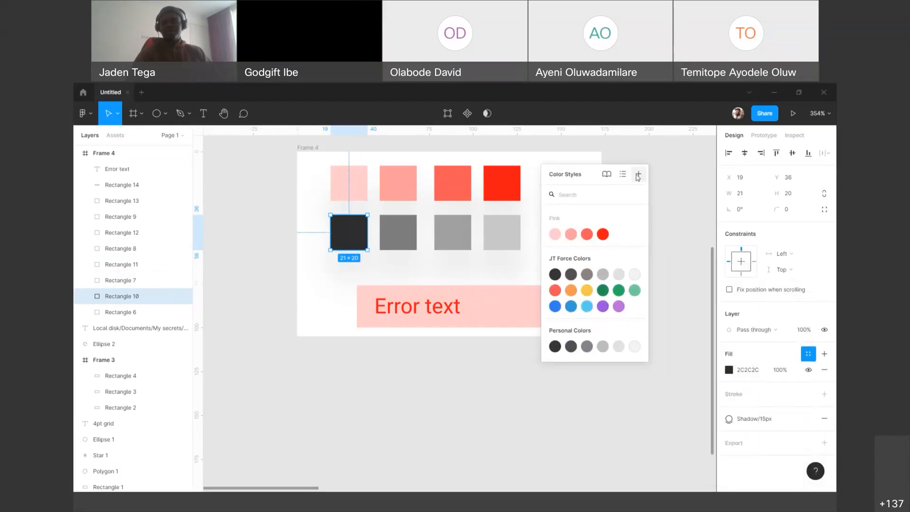
left_click(638, 174)
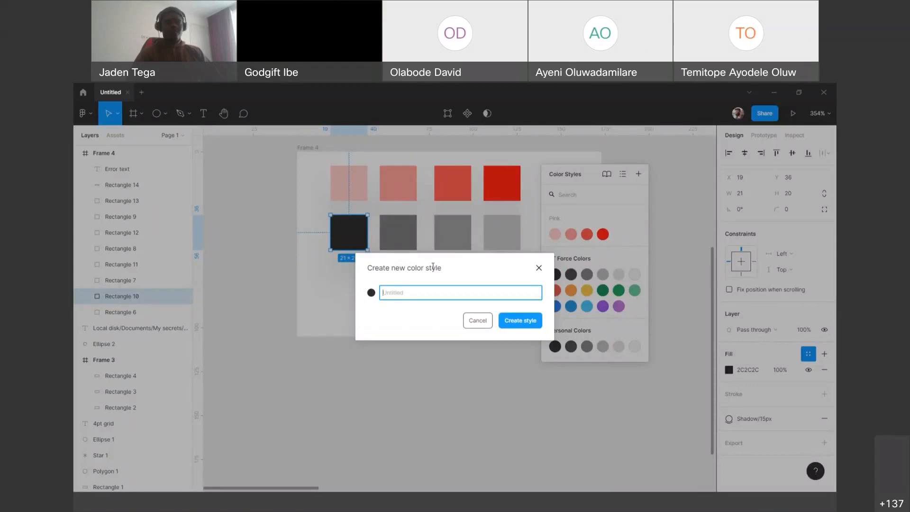
type("Neul")
type("ral/")
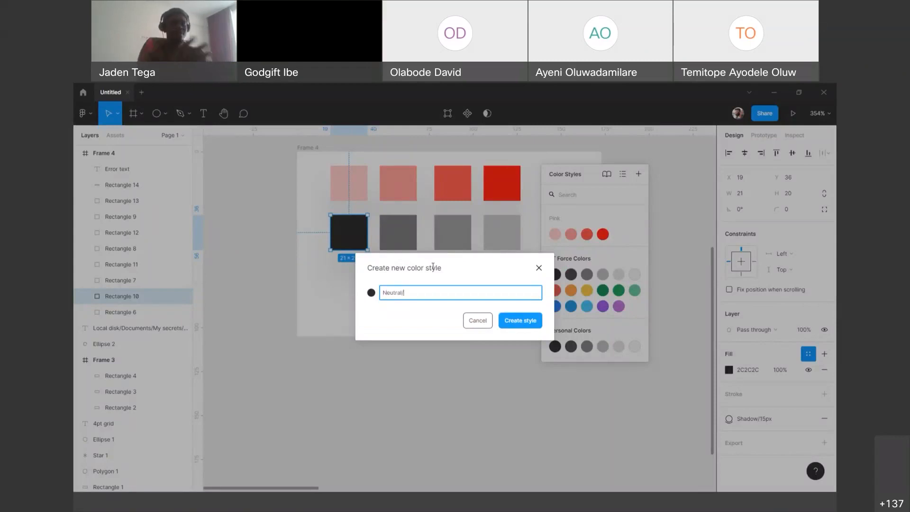
type("Dark")
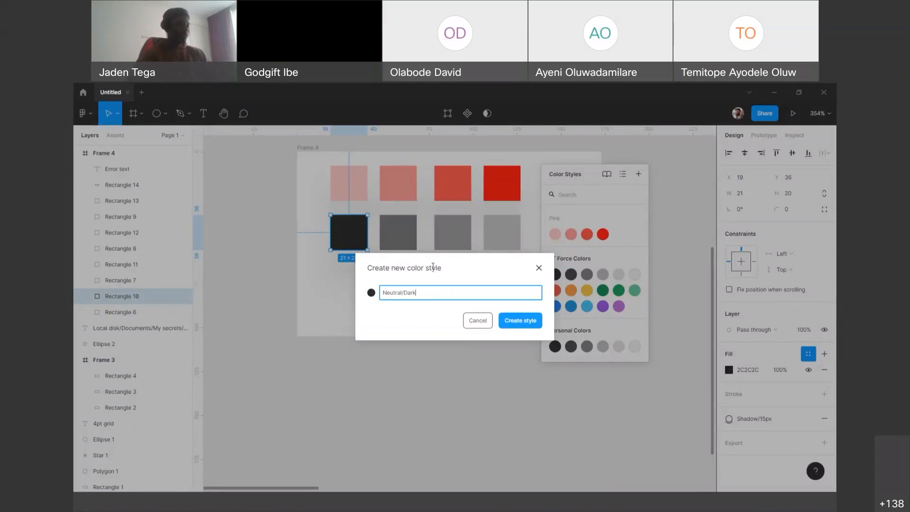
key("ctrl+a")
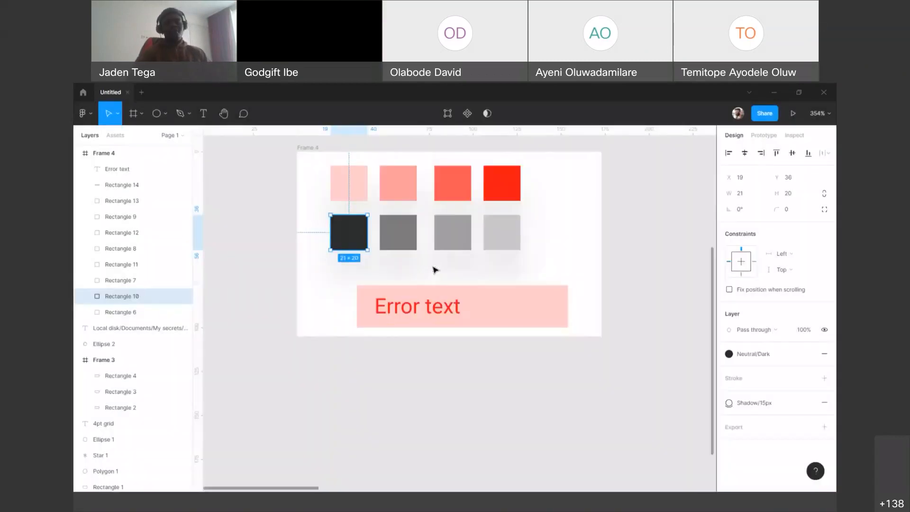
Step: Save the fill of the second square in the lower row as a colour style named Neutral/Grey
left_click(389, 230)
left_click(808, 354)
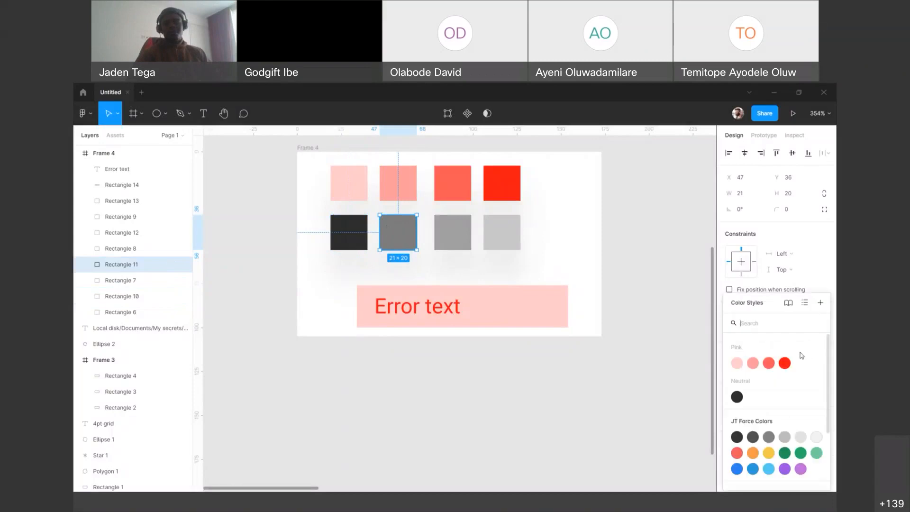
left_click(819, 303)
type("Neutral/Dar")
key("BackSpace")
key("BackSpace")
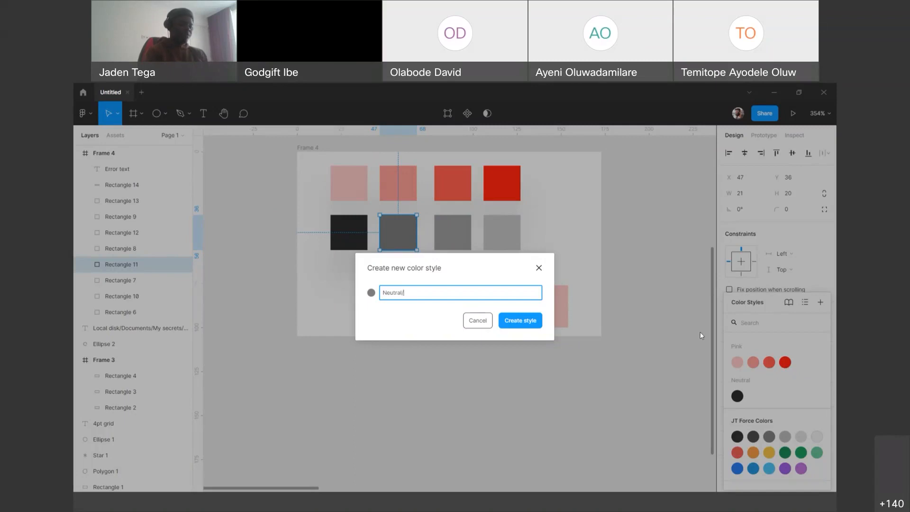
type("grey")
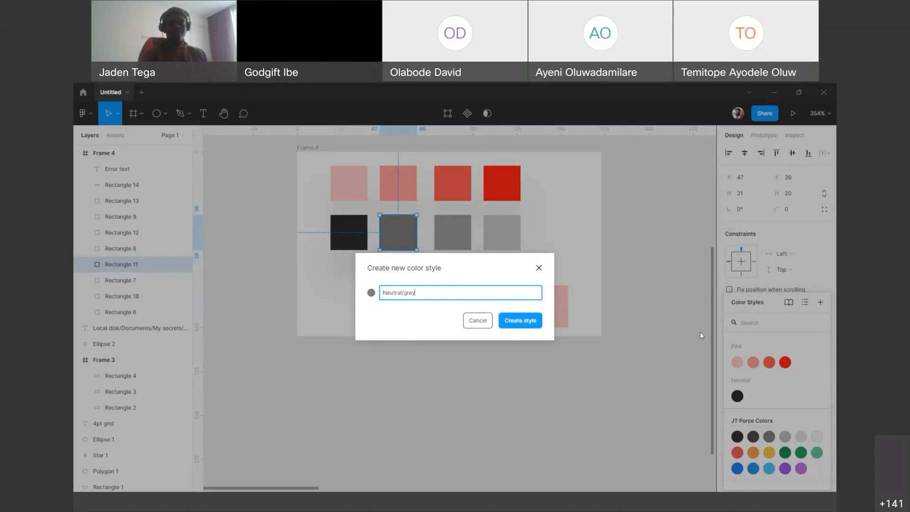
key("Left")
key("BackSpace")
type("G")
key("Return")
Step: Save the fill of the third square in the lower row as a colour style named Neutral/Light grey
left_click(454, 246)
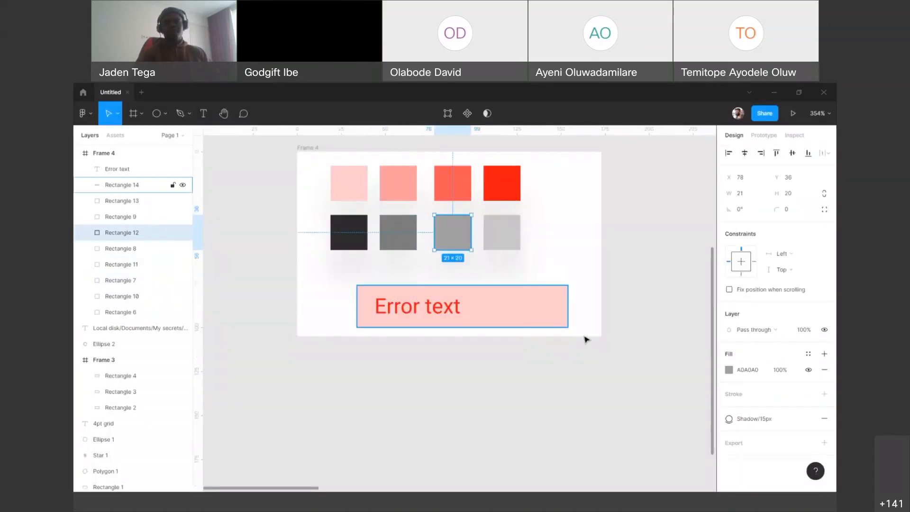
left_click(809, 355)
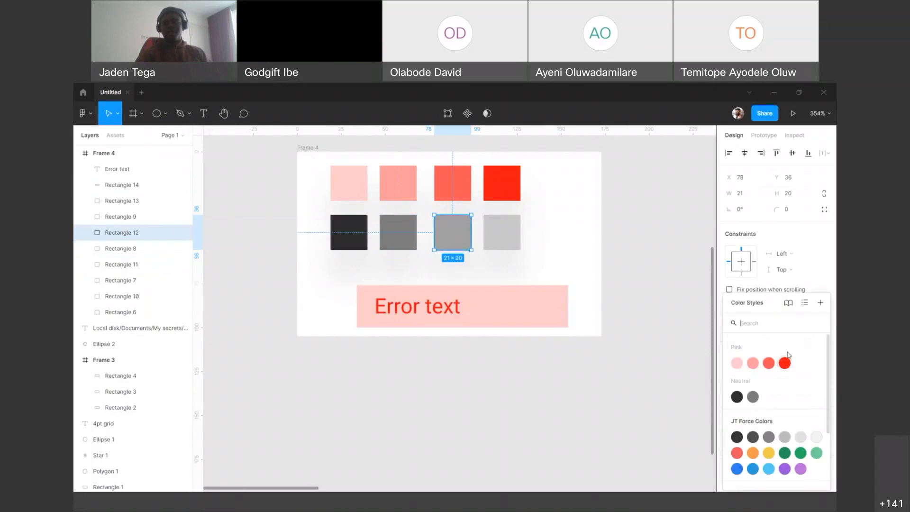
left_click(820, 304)
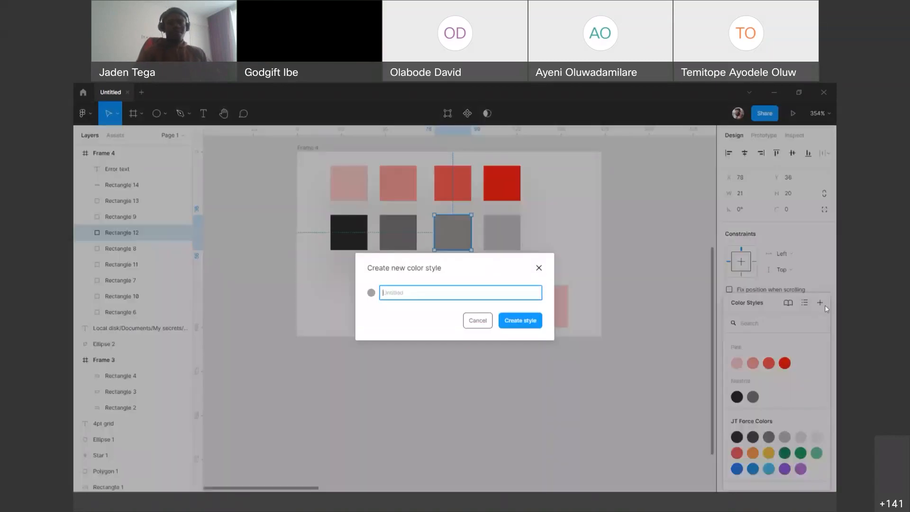
type("Neutral/Dark")
key("BackSpace")
key("BackSpace")
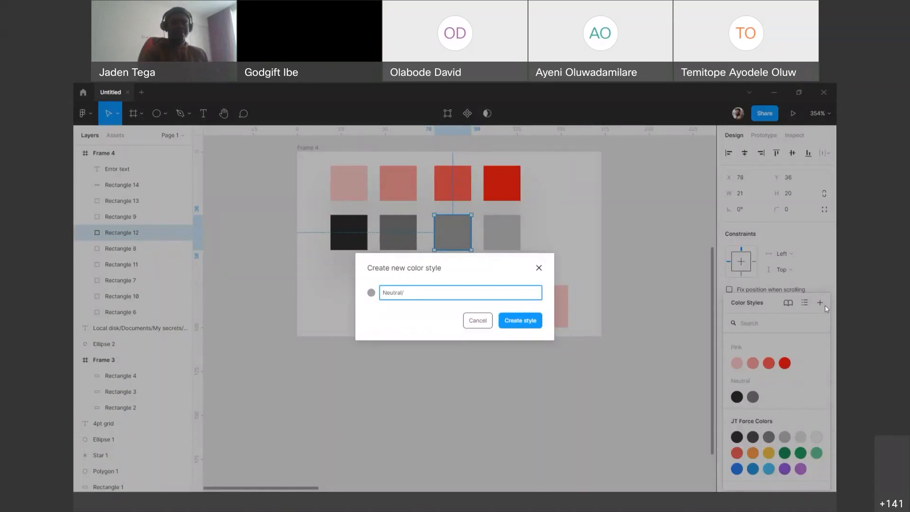
type("Light grey")
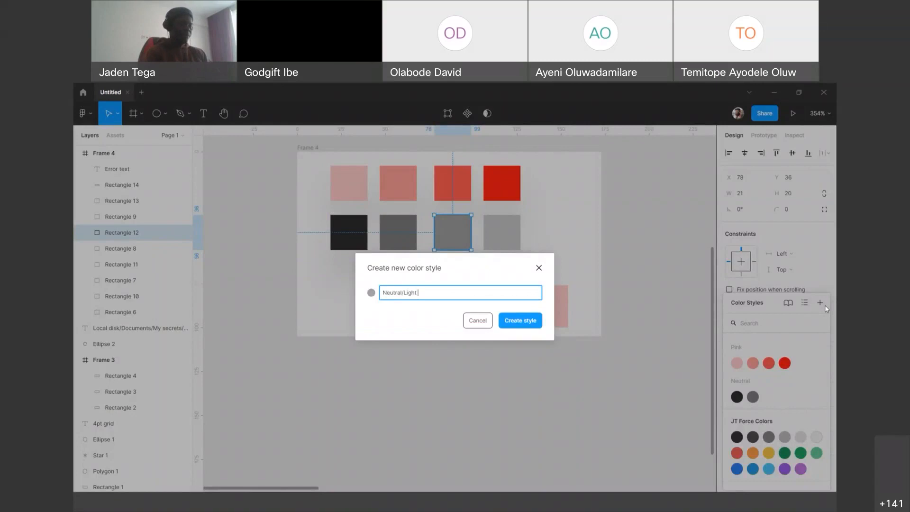
key("Return")
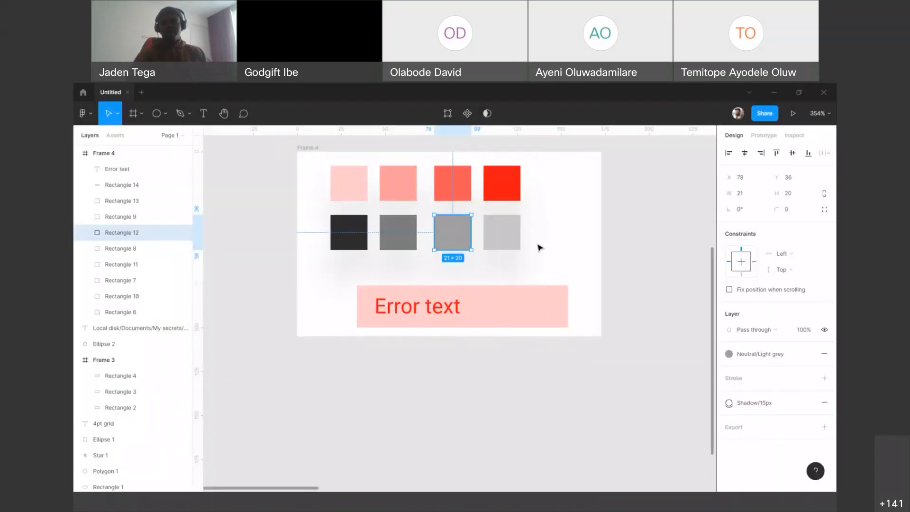
Step: Save the fill of the last square in the lower row as a colour style named Neutral/Lightest grey and deselect it
left_click(518, 240)
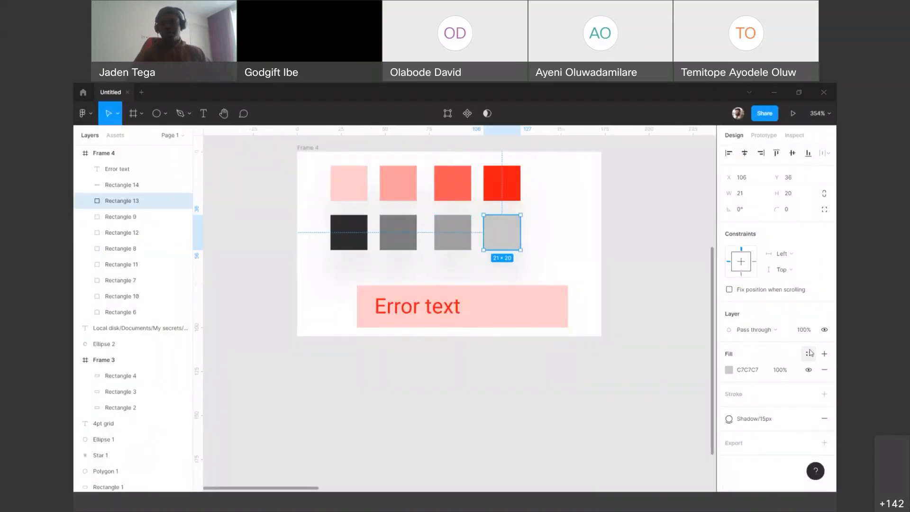
left_click(809, 353)
left_click(820, 304)
type("LOightest")
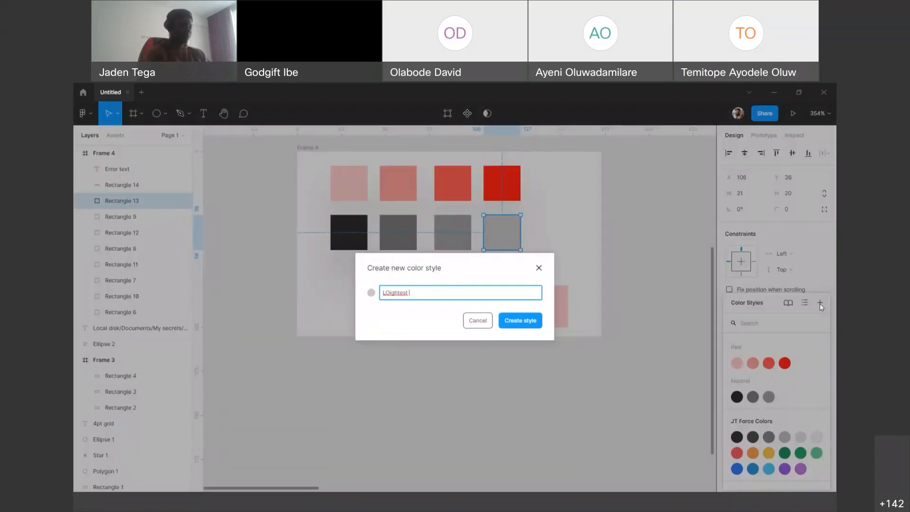
key("ctrl+a")
key("BackSpace")
type("Neutral/Da")
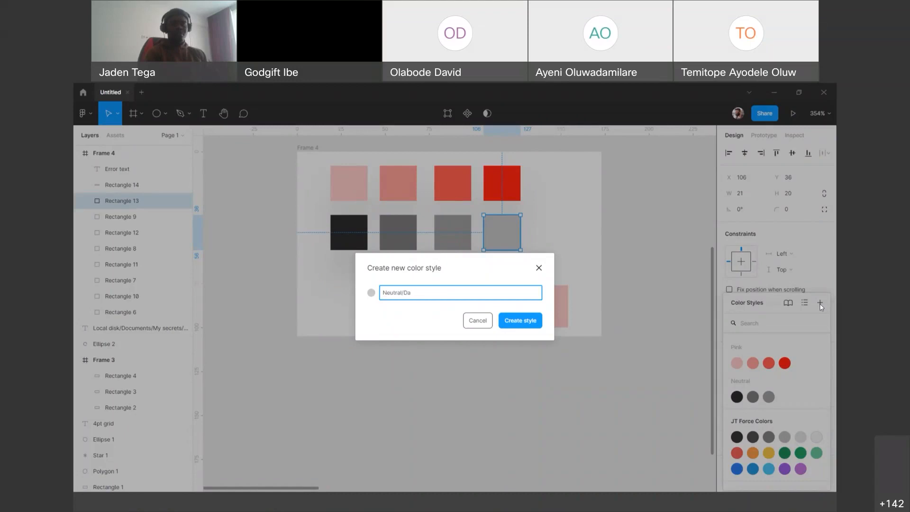
type("rkLightest grey")
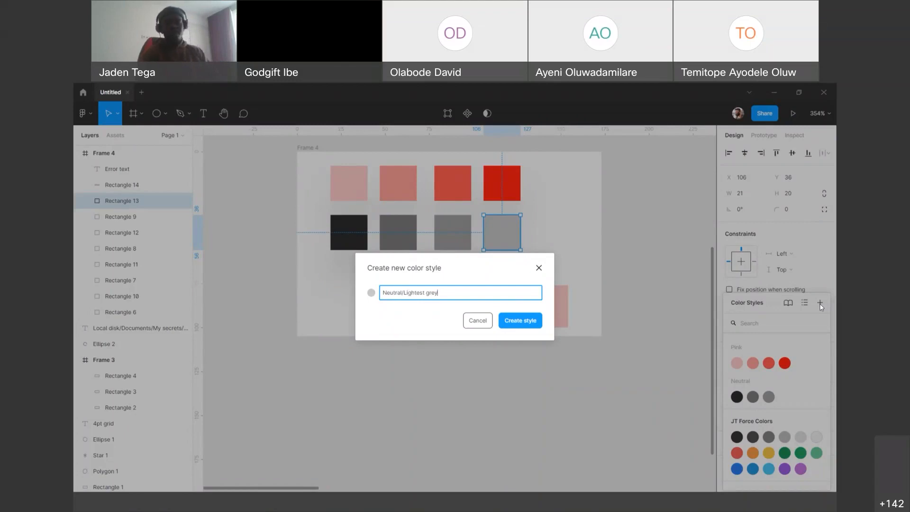
key("Return")
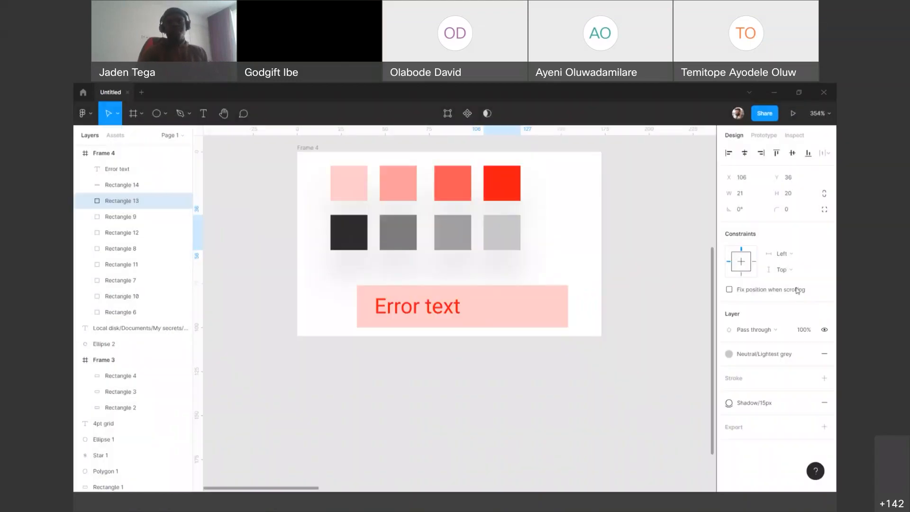
left_click(625, 335)
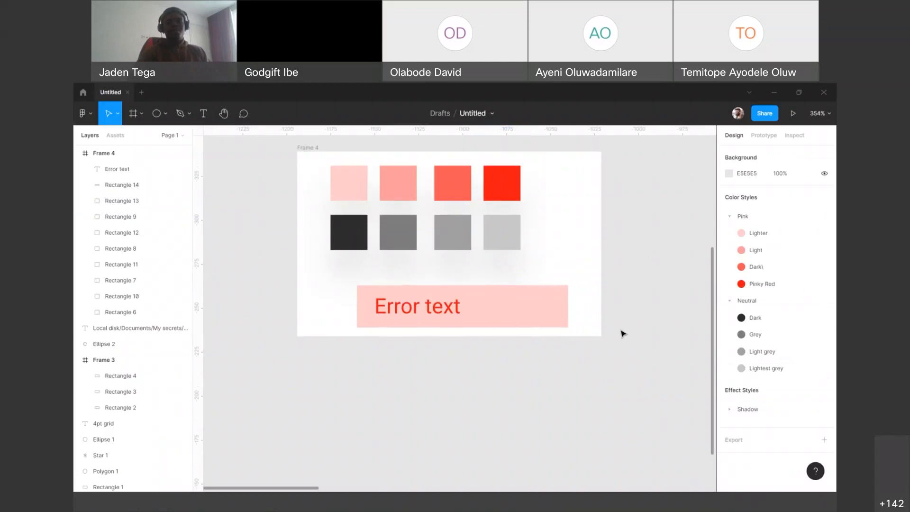
Step: Examine how the Neutral/Dark colour style is opened for editing, both from the style list and from the dark square's fill
scroll(624, 334, "up", 1)
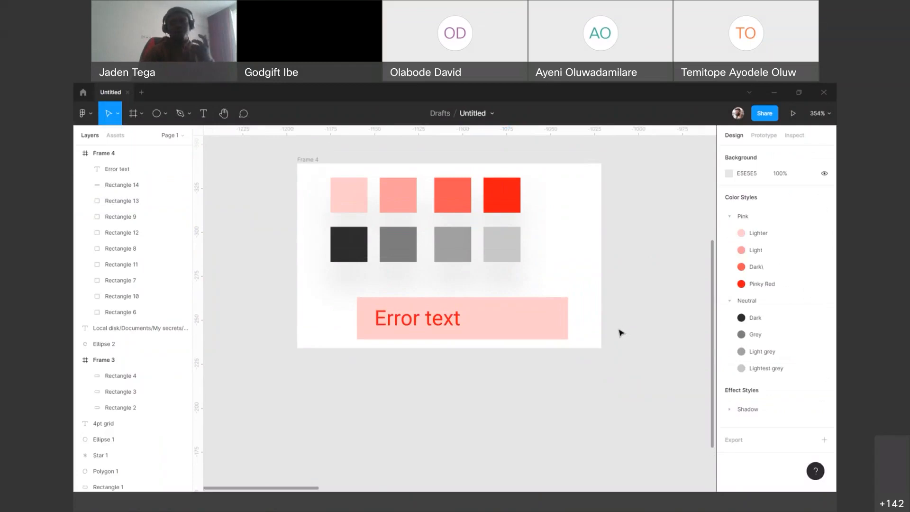
mouse_move(801, 317)
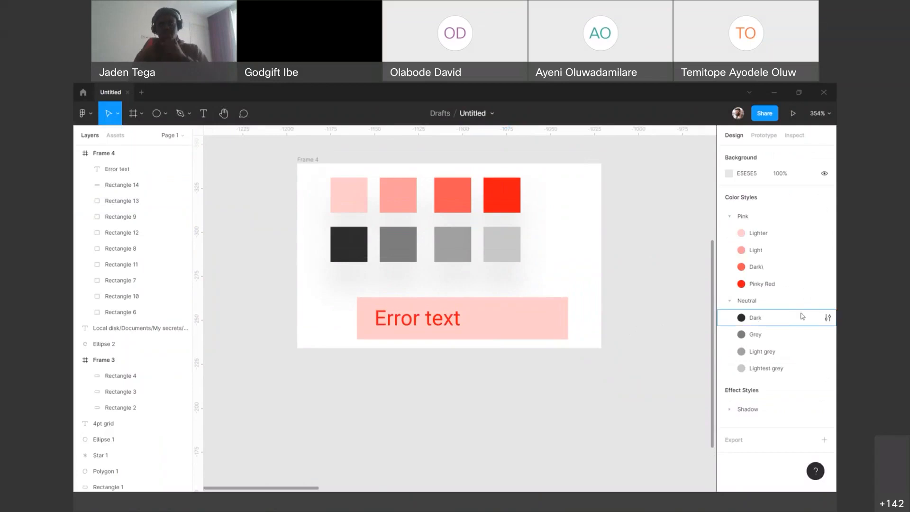
left_click(827, 318)
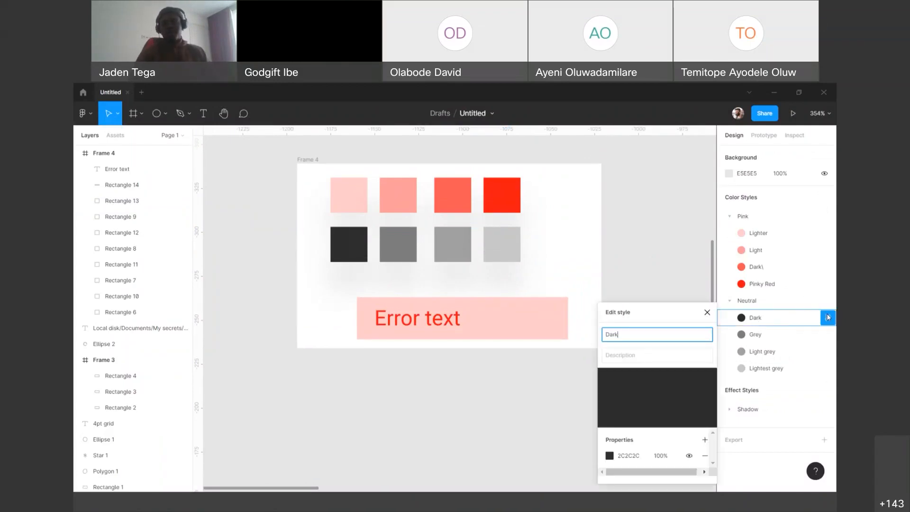
left_click(618, 247)
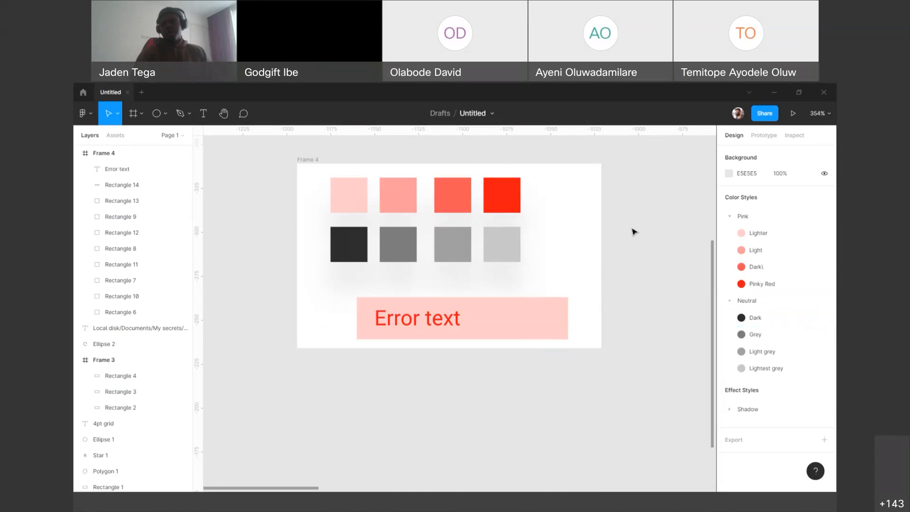
right_click(716, 201)
left_click(677, 266)
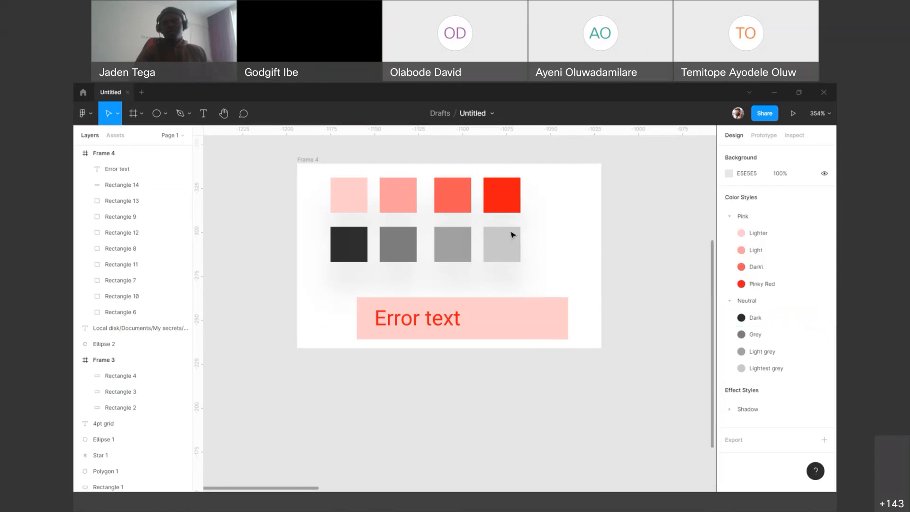
left_click(346, 251)
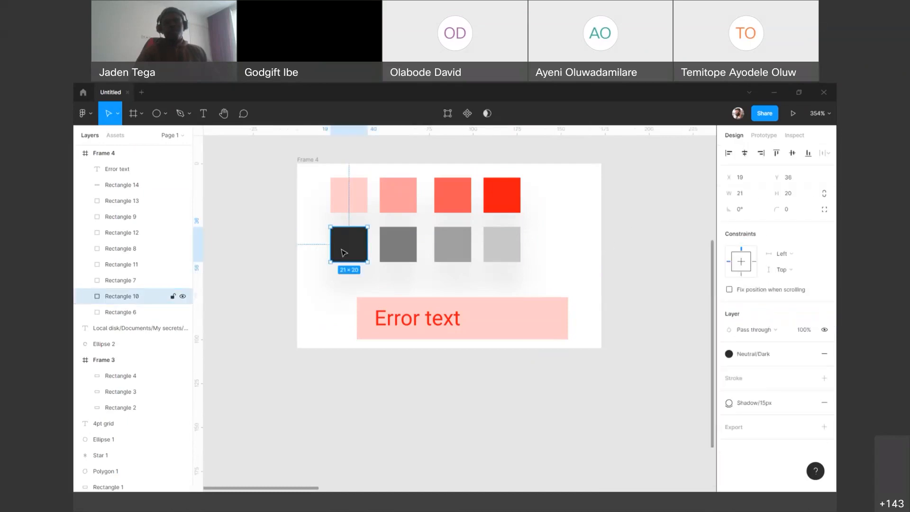
left_click(764, 356)
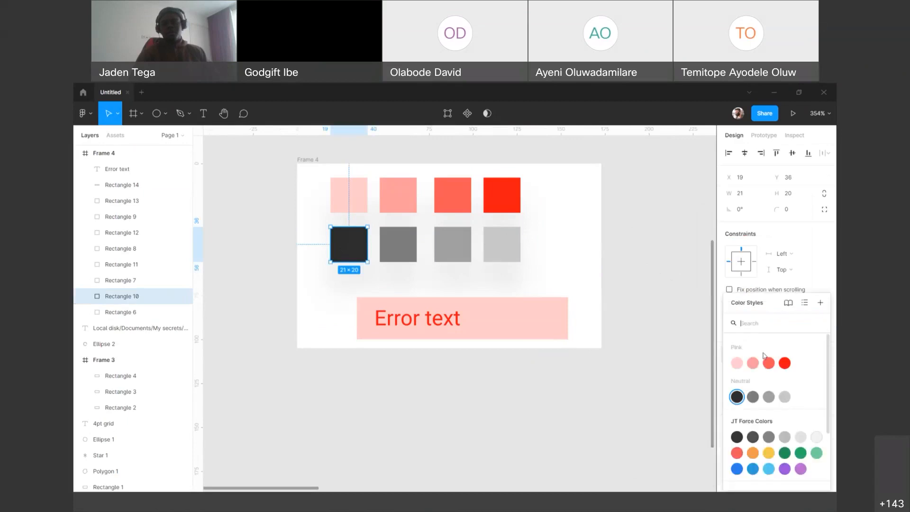
right_click(737, 397)
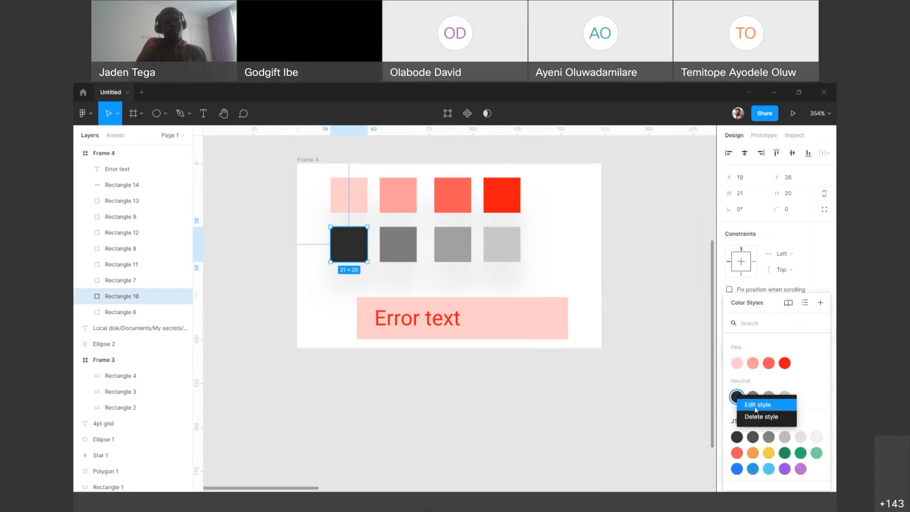
left_click(663, 327)
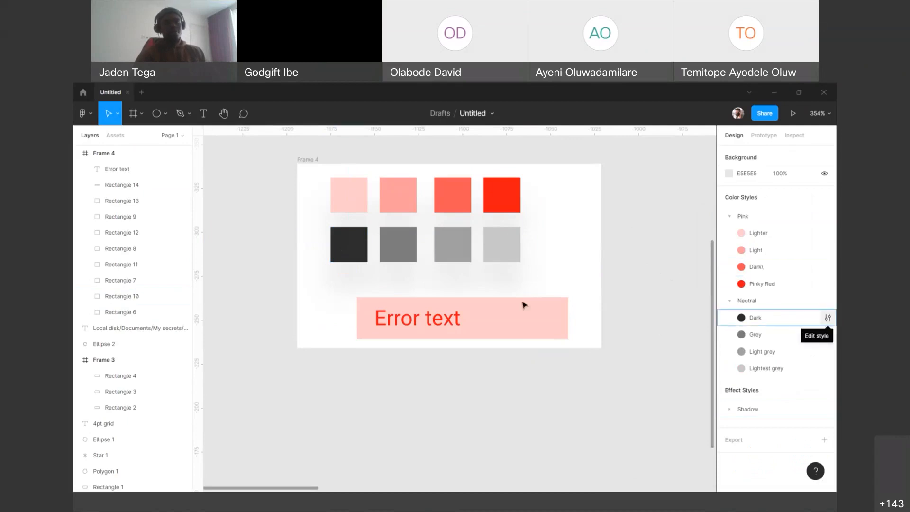
Step: Set the description of the dark square's Neutral/Dark colour style to "Use this for body text"
left_click(346, 242)
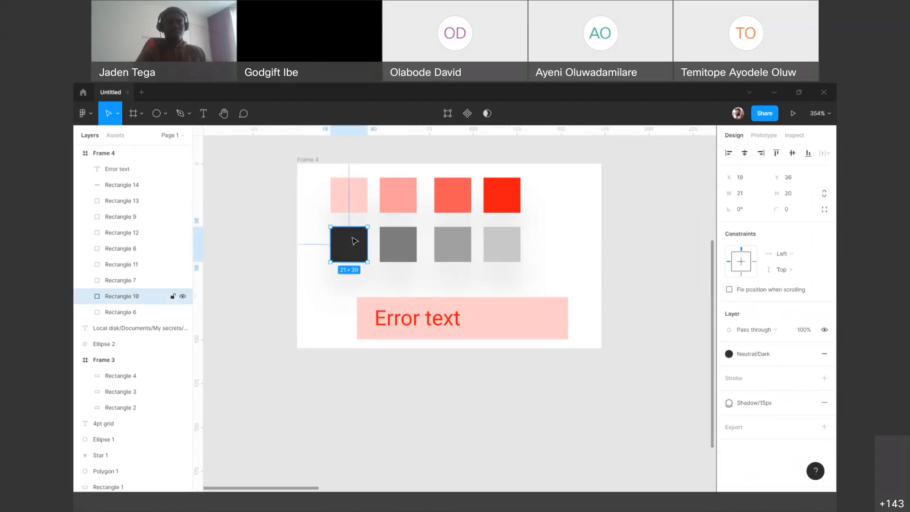
left_click(757, 354)
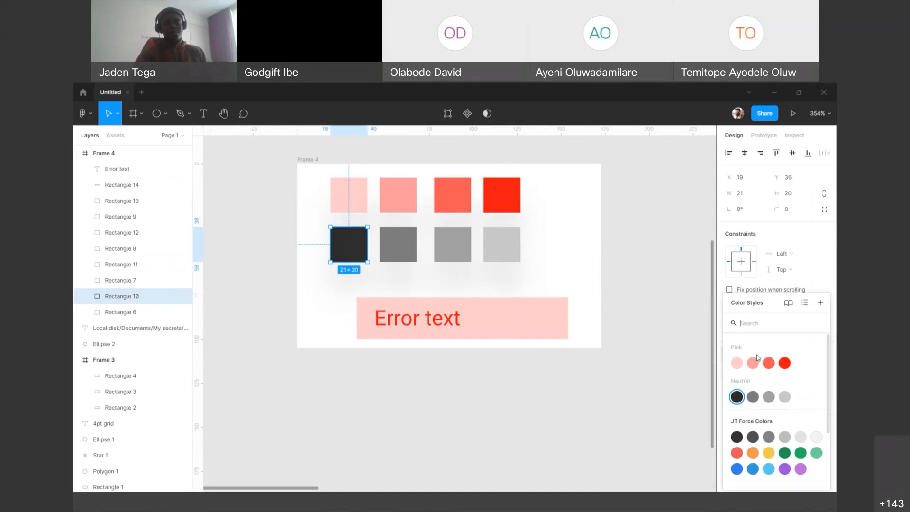
right_click(736, 397)
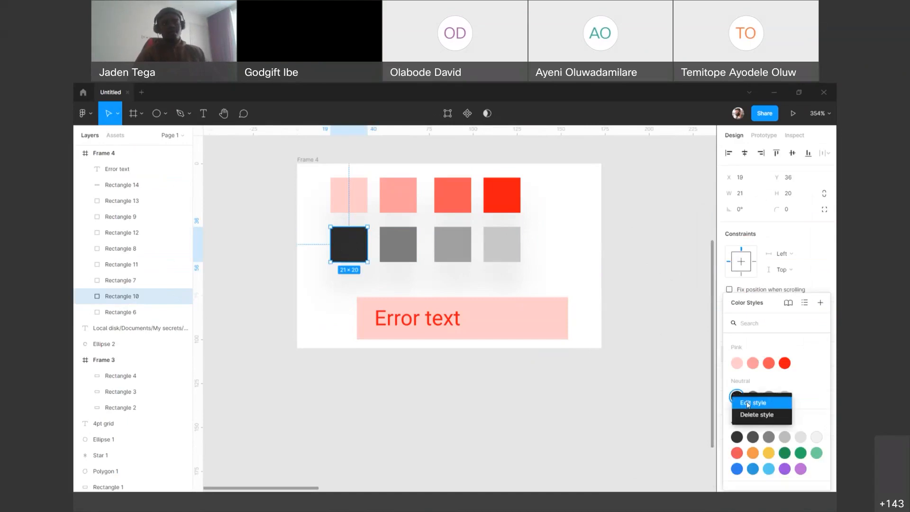
left_click(749, 404)
left_click(639, 356)
type("Usee this")
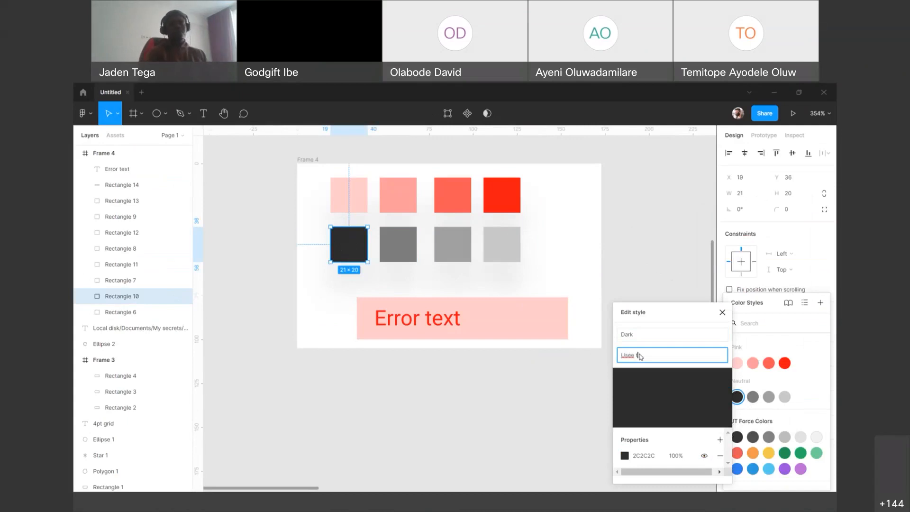
key("BackSpace")
key("BackSpace")
key("BackSpace")
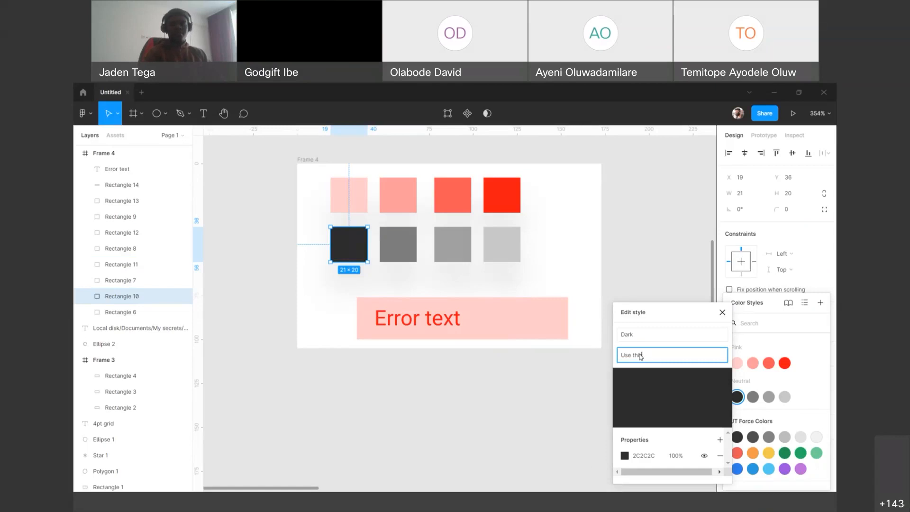
type("for")
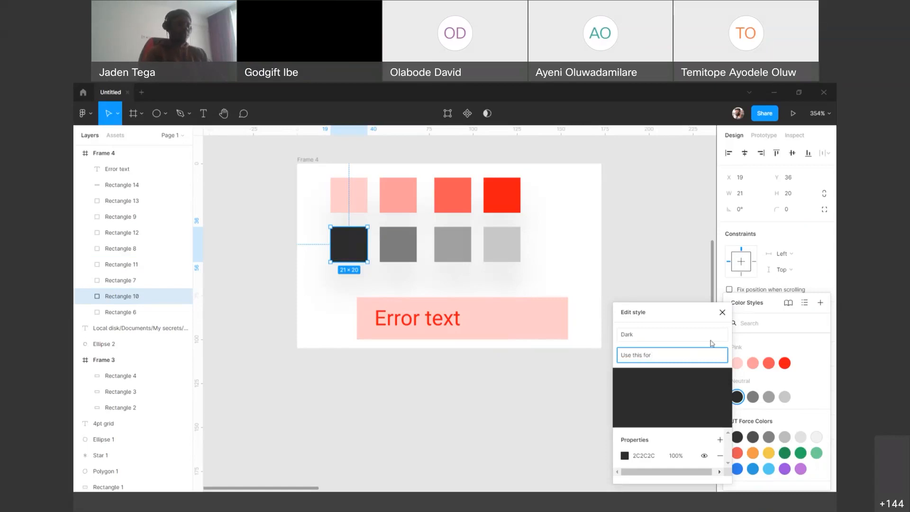
type(" body text")
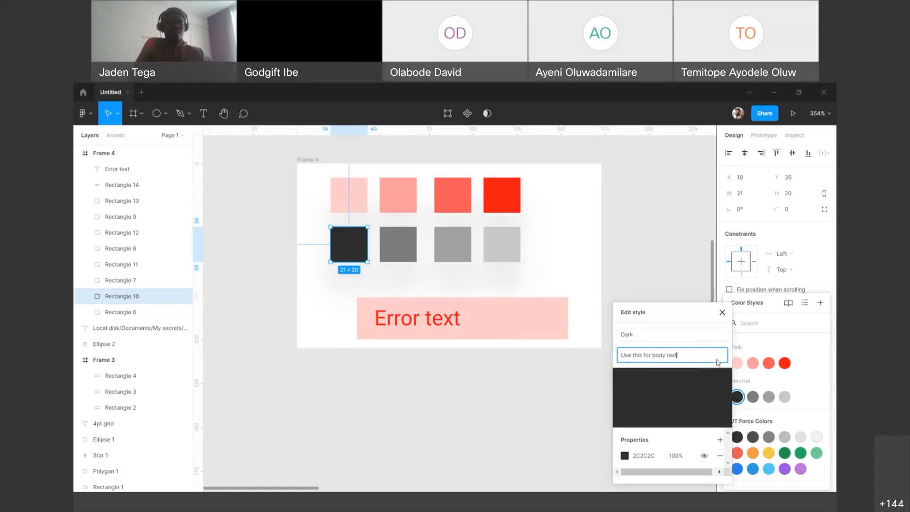
left_click(785, 397)
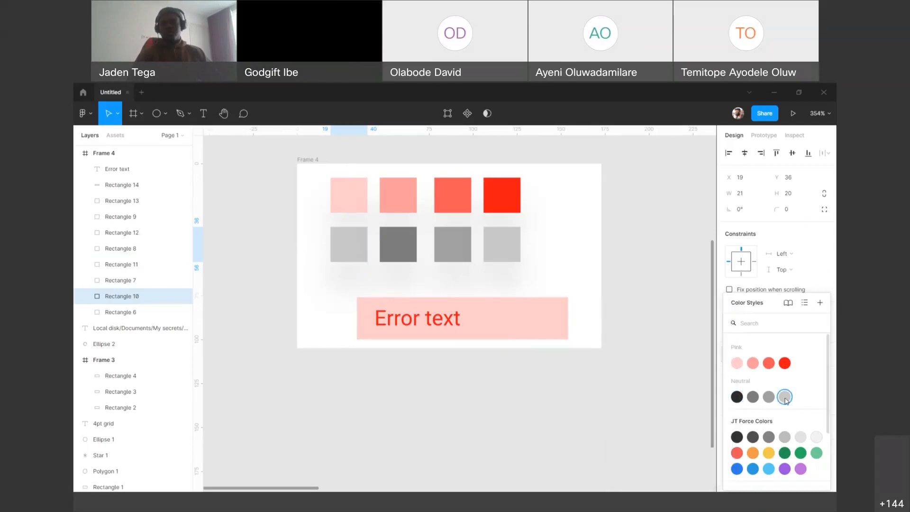
right_click(784, 399)
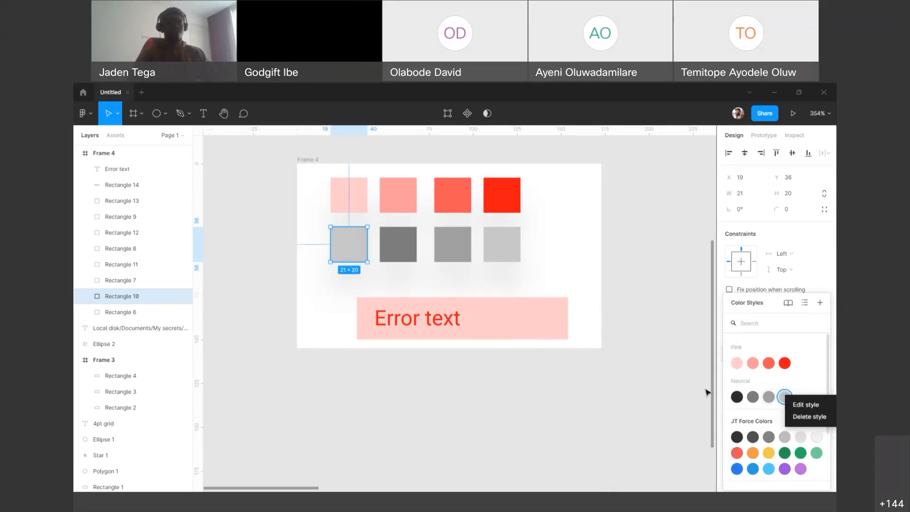
left_click(680, 394)
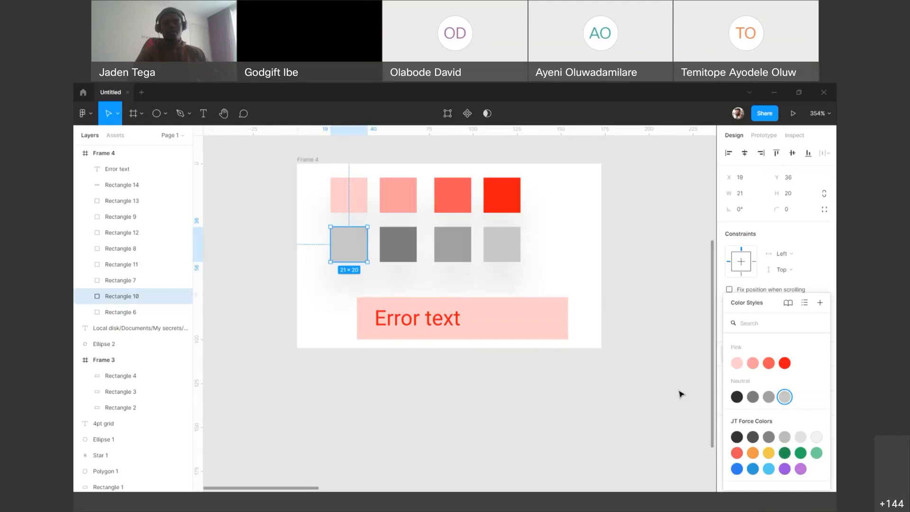
left_click(737, 397)
Step: Edit the Neutral/Lightest grey colour style and enter "- Use this for disabled background" as its description
right_click(786, 397)
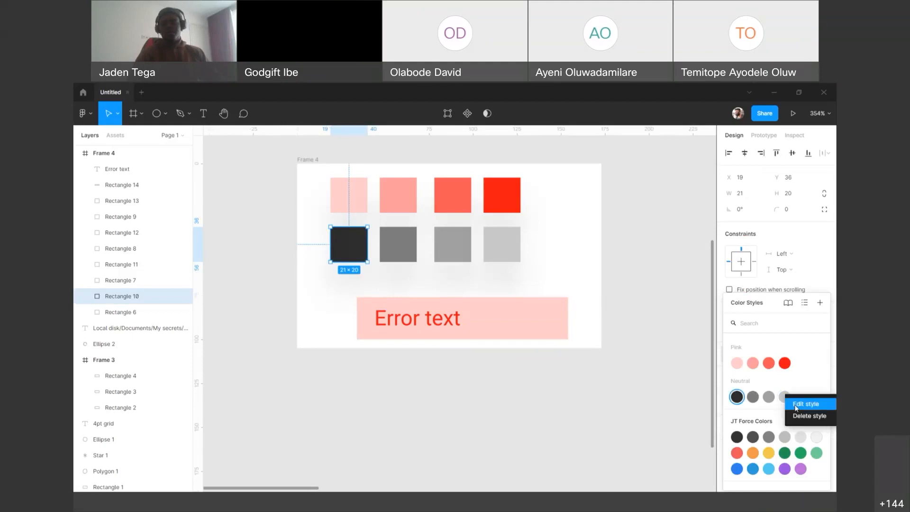
left_click(795, 404)
left_click(723, 352)
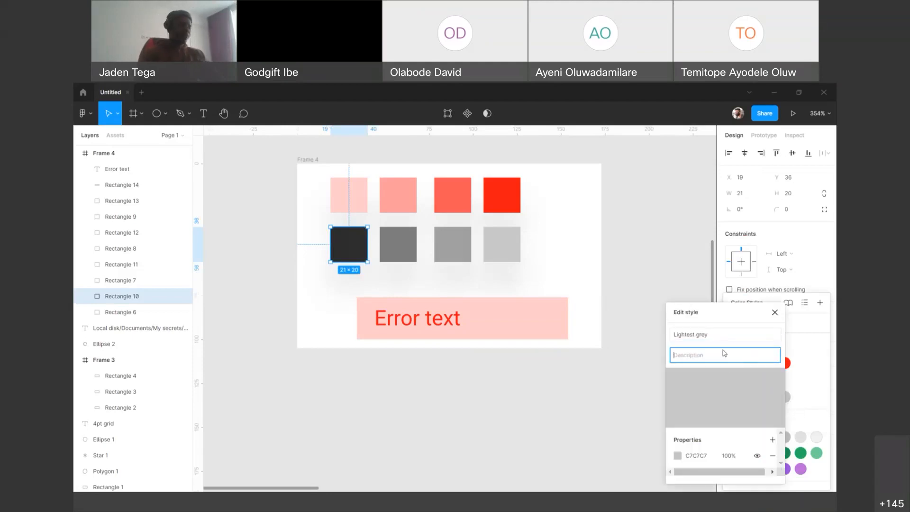
type("- Use this for")
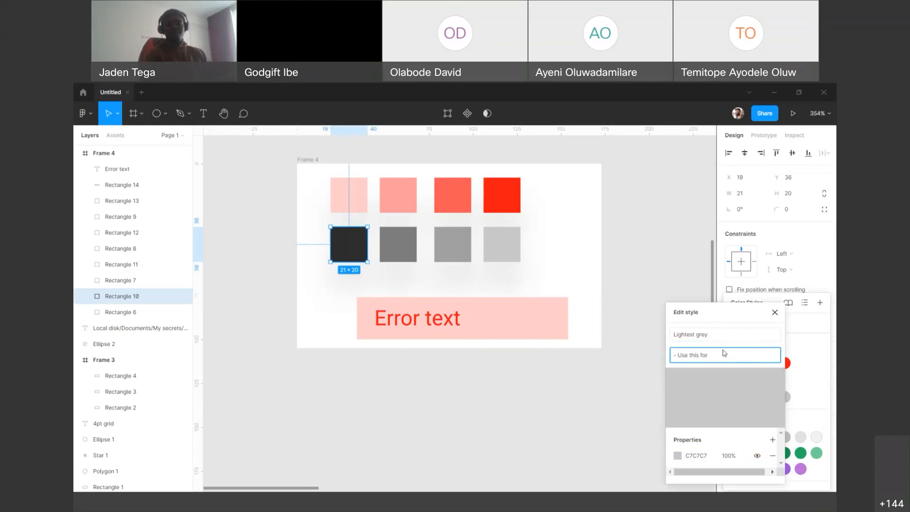
type(" disabled backgroubnd")
key("BackSpace")
Step: Add a second line "- Use this for something" to the Lightest grey description, close the style editor and deselect the square
key("Return")
type("- Use this for")
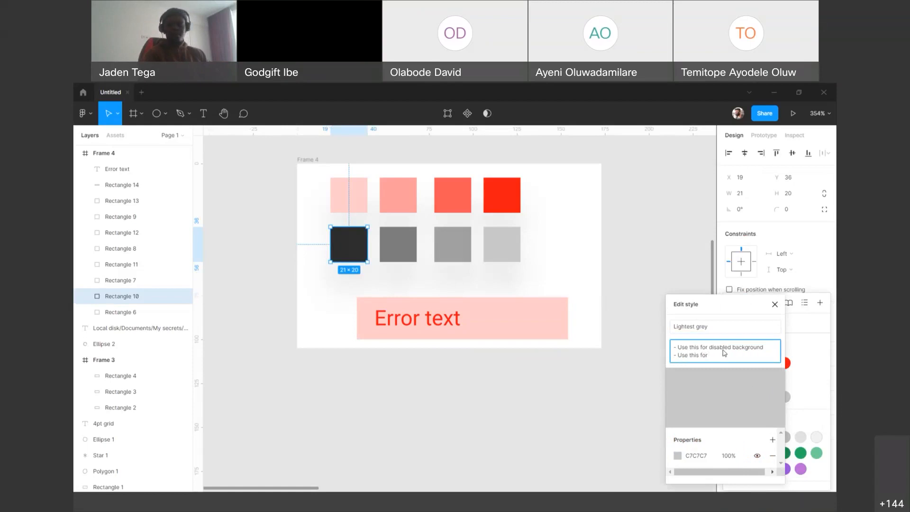
type("something")
key("Return")
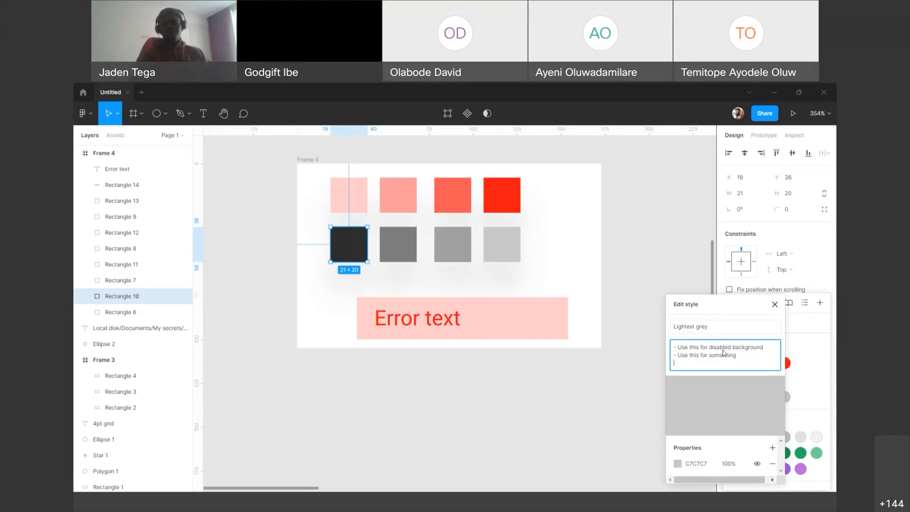
key("BackSpace")
left_click(774, 308)
left_click(616, 372)
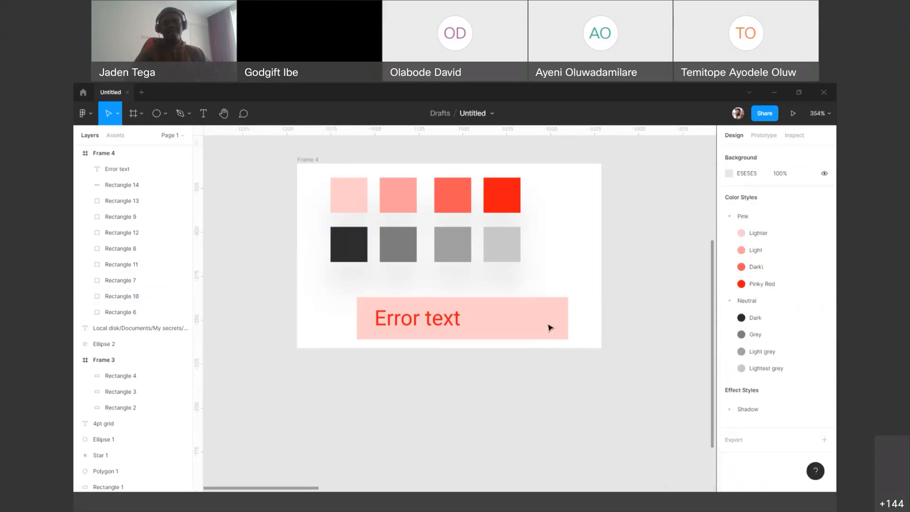
Step: Apply the Neutral/Lightest grey colour style to the rectangle behind the Error text
left_click(549, 326)
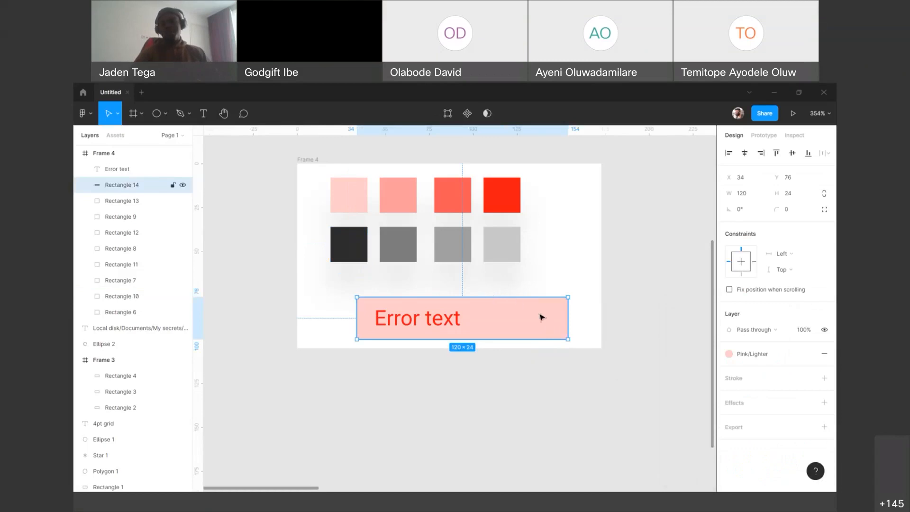
left_click(754, 359)
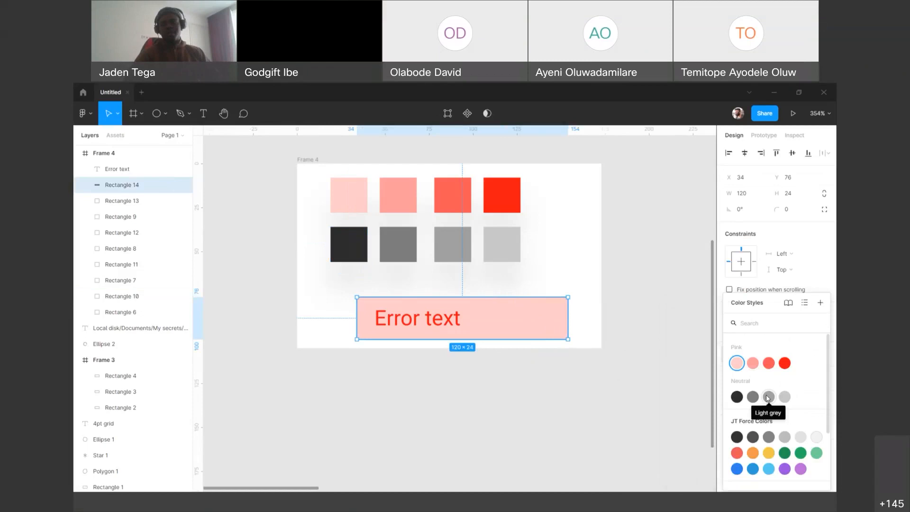
mouse_move(785, 401)
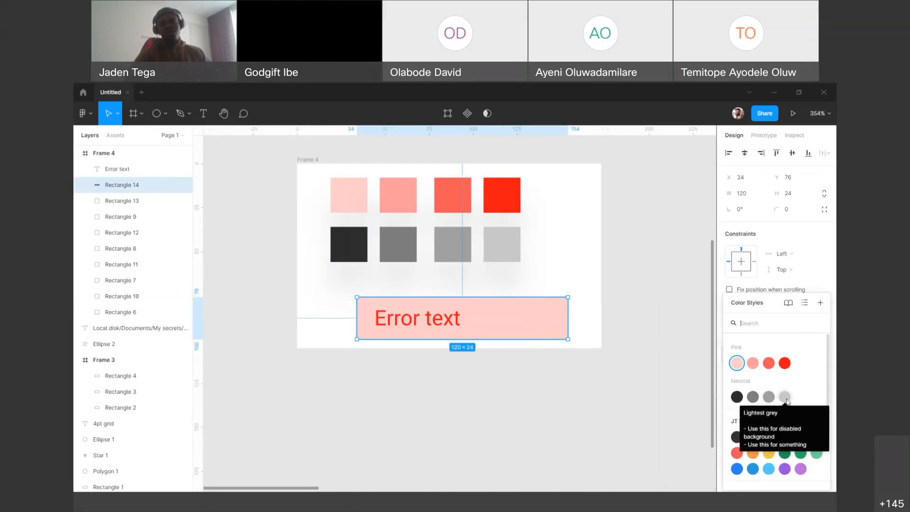
left_click(785, 397)
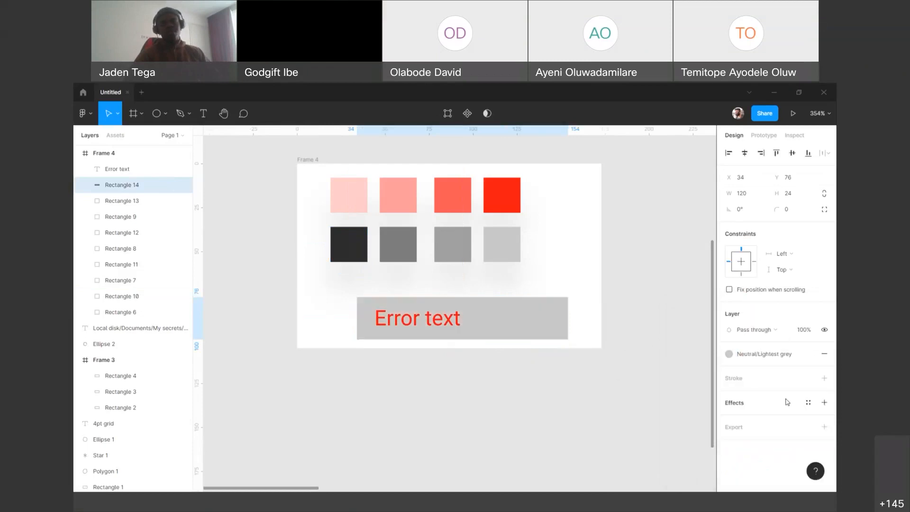
Step: Apply the Neutral/Dark colour style to the Error text layer
left_click(440, 328)
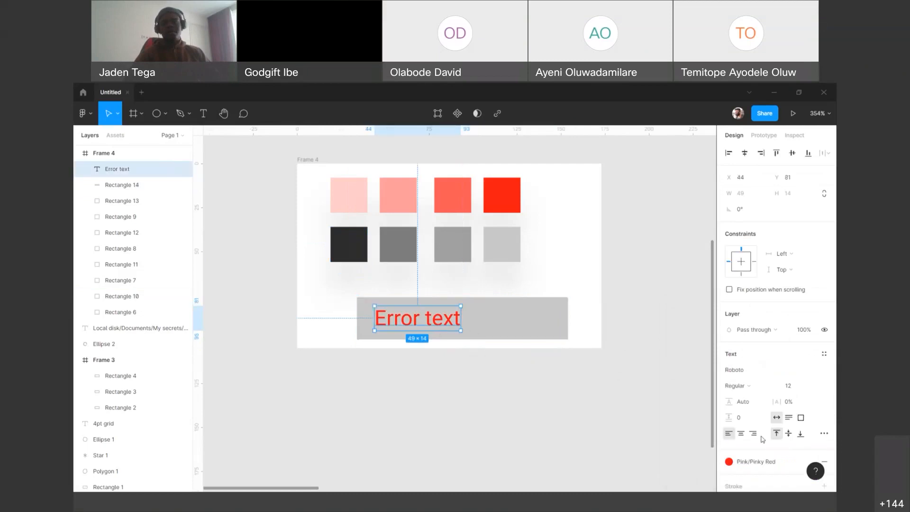
scroll(767, 398, "down", 2)
left_click(768, 383)
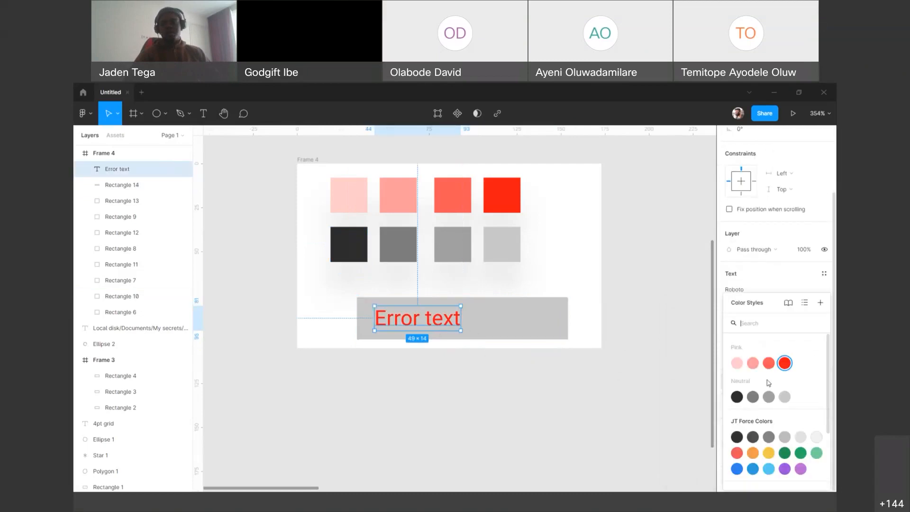
left_click(737, 397)
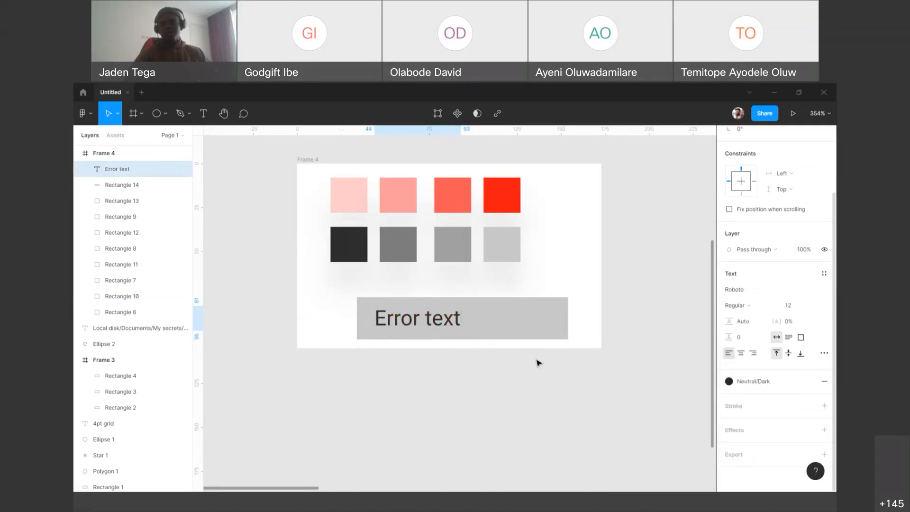
Step: Reopen the dark square's Neutral/Dark style, start a new line below its description text and close the style editor
left_click(342, 268)
left_click(345, 256)
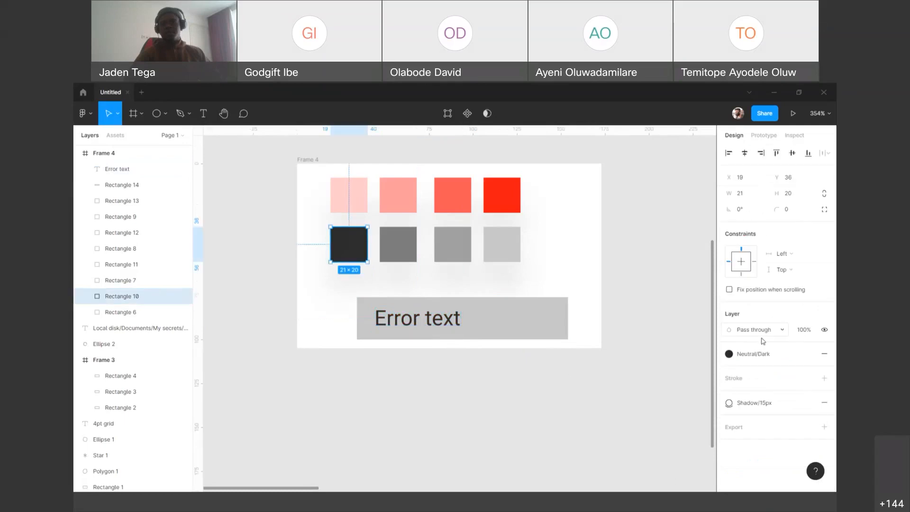
left_click(773, 358)
right_click(740, 395)
left_click(754, 401)
left_click(687, 361)
type("Use this for body text")
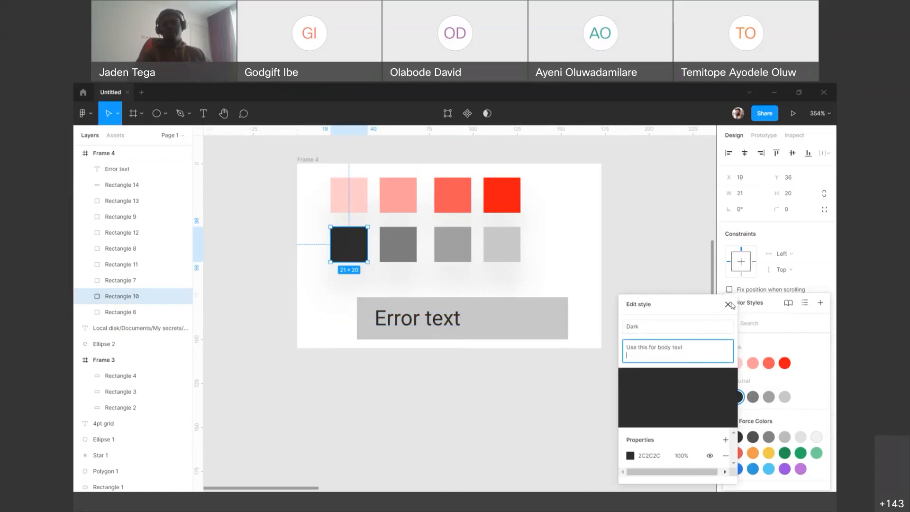
left_click(669, 315)
left_click(646, 306)
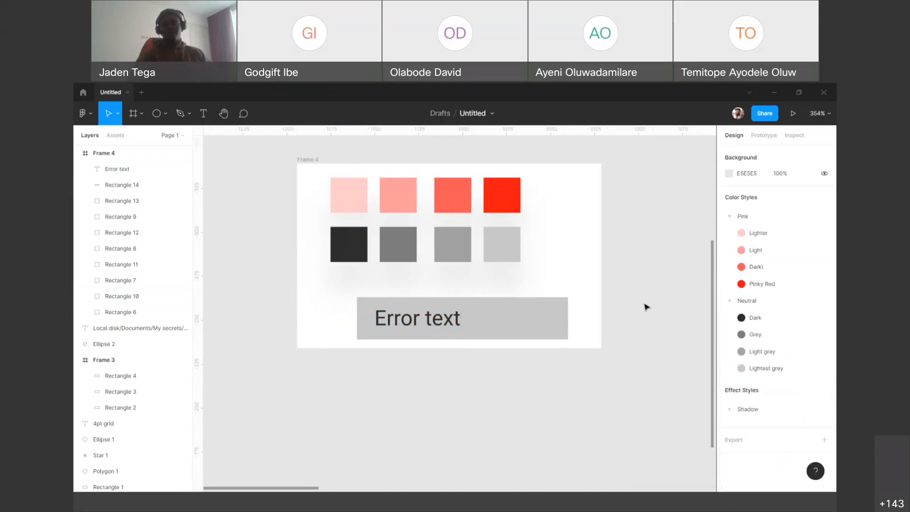
Step: View the Neutral/Dark style's description in the dark square's colour style picker and deselect the square
left_click(756, 321)
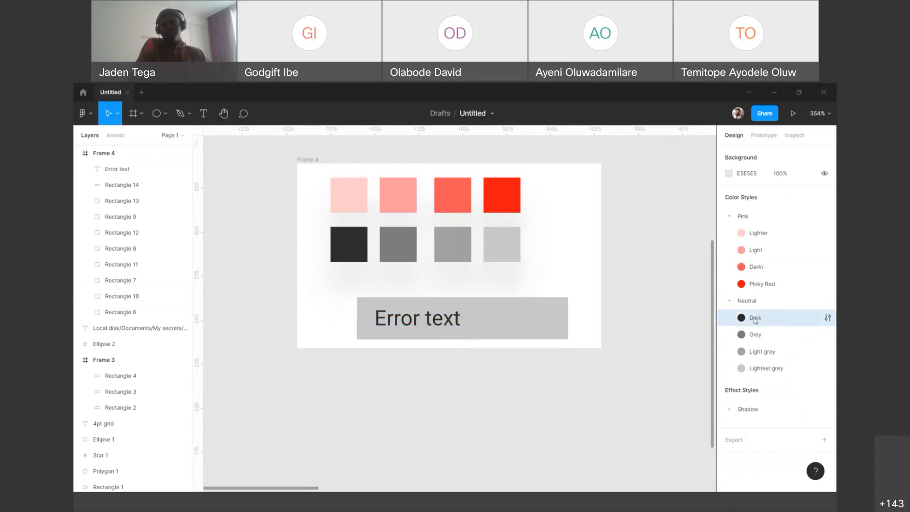
left_click(341, 238)
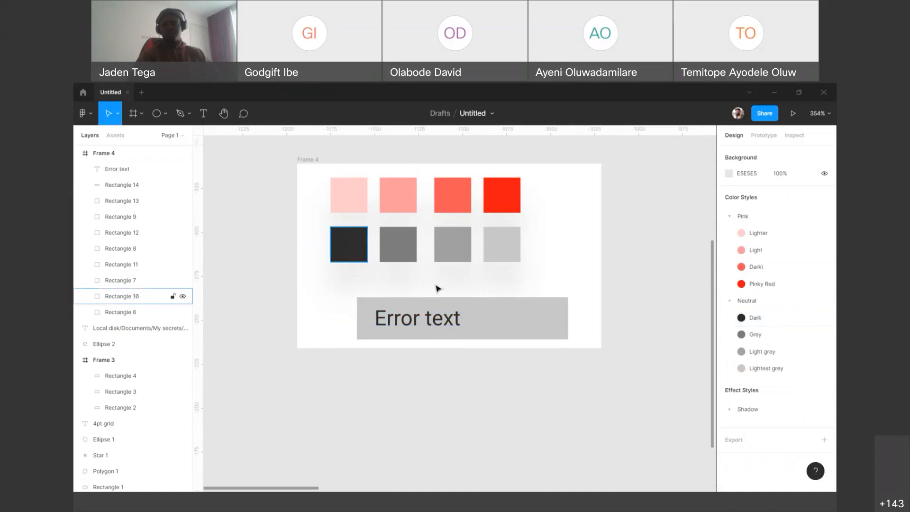
left_click(765, 355)
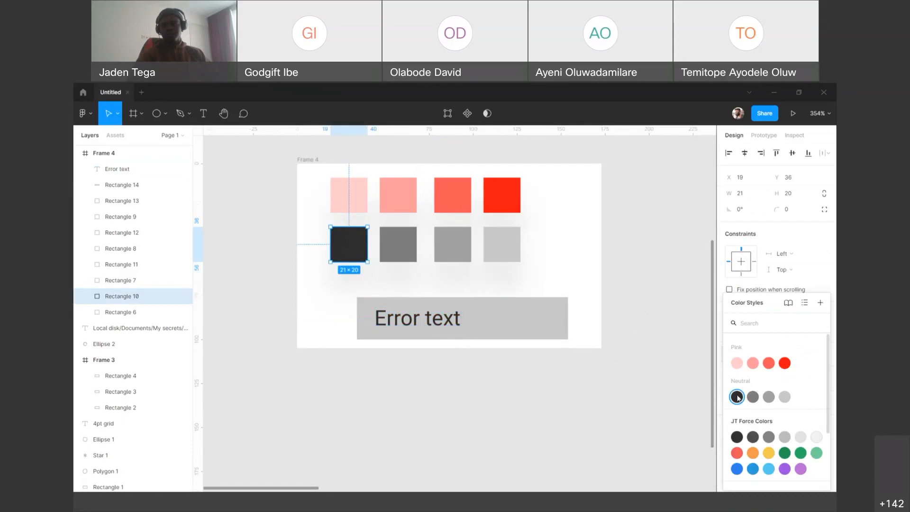
left_click(638, 397)
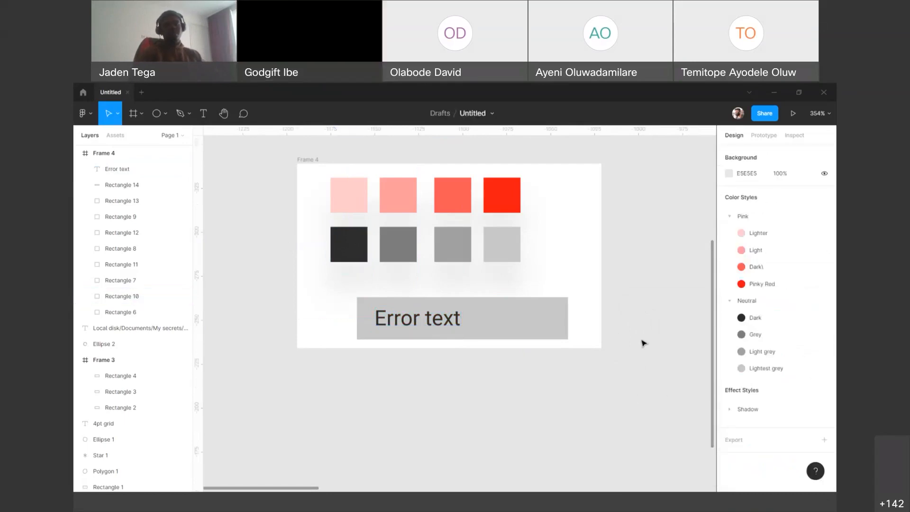
Step: Select the Error text with its rectangle, view the create text style dialog, close it without creating a style and deselect
left_click_drag(645, 346, 334, 315)
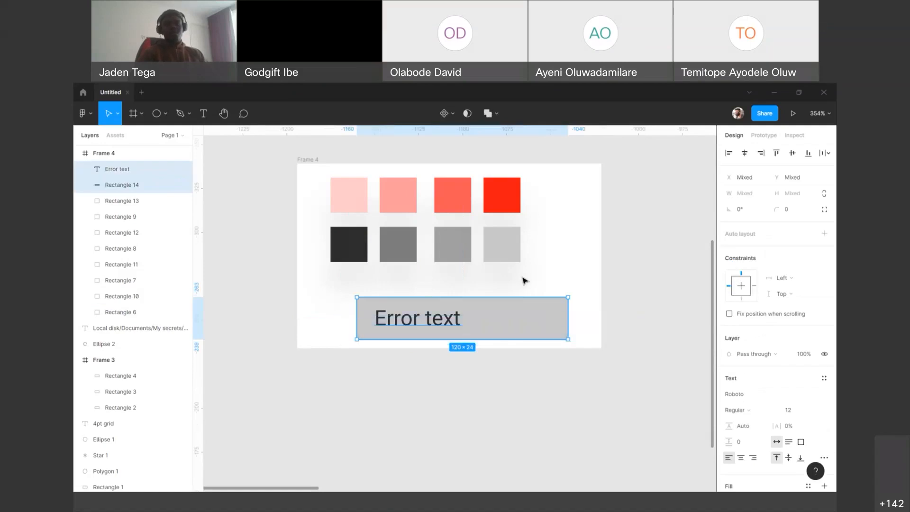
scroll(522, 277, "down", 1)
scroll(522, 281, "down", 3)
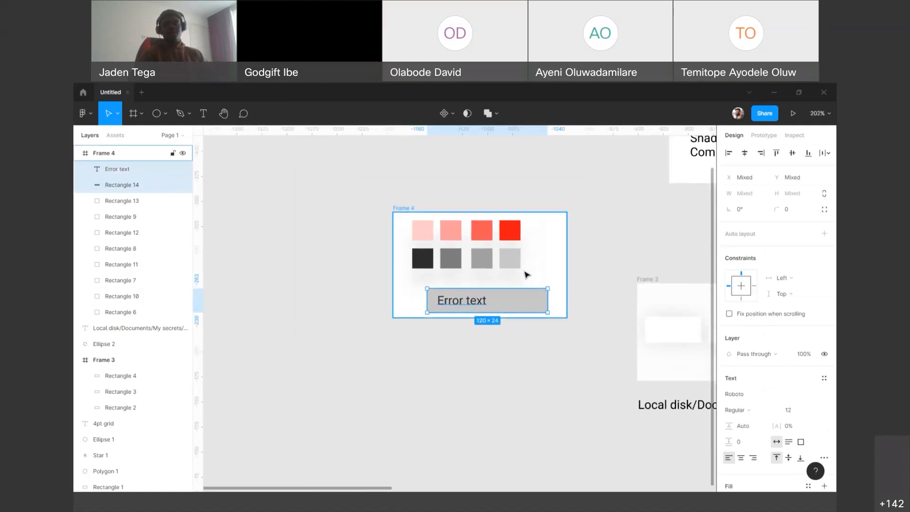
scroll(525, 274, "up", 2)
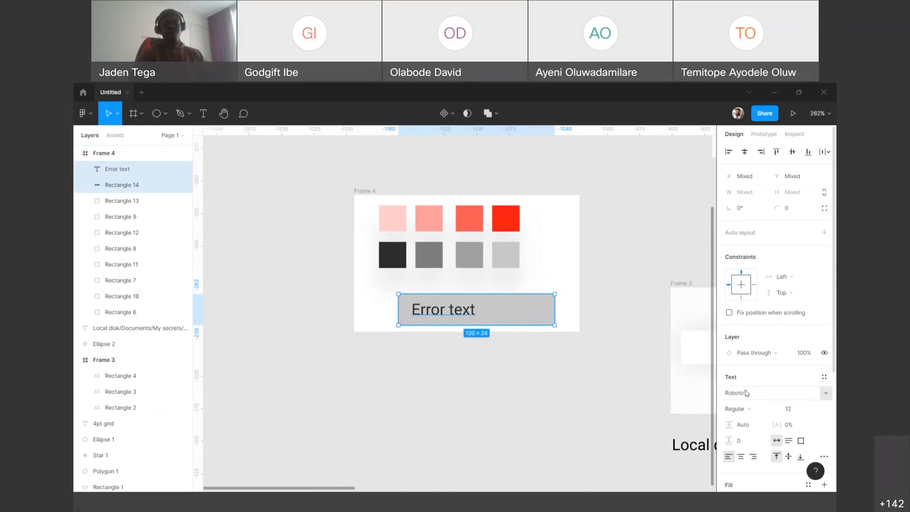
scroll(744, 393, "down", 3)
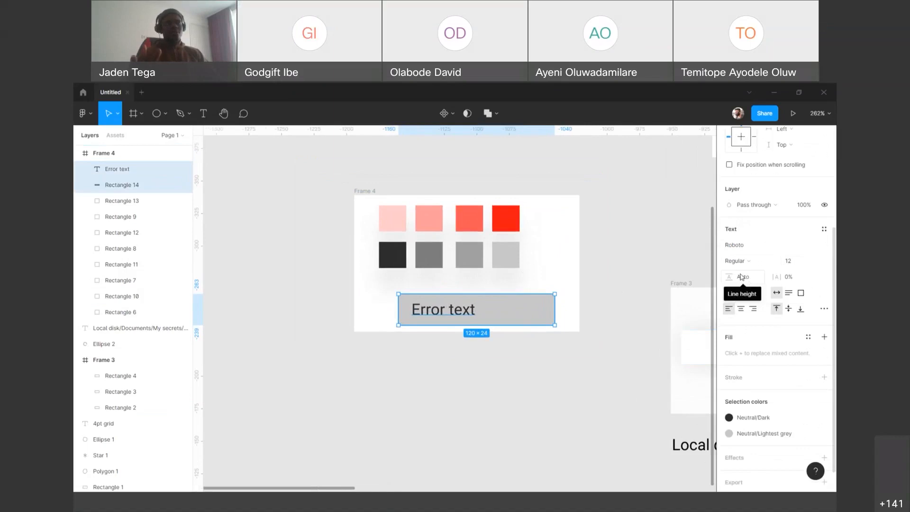
left_click(824, 230)
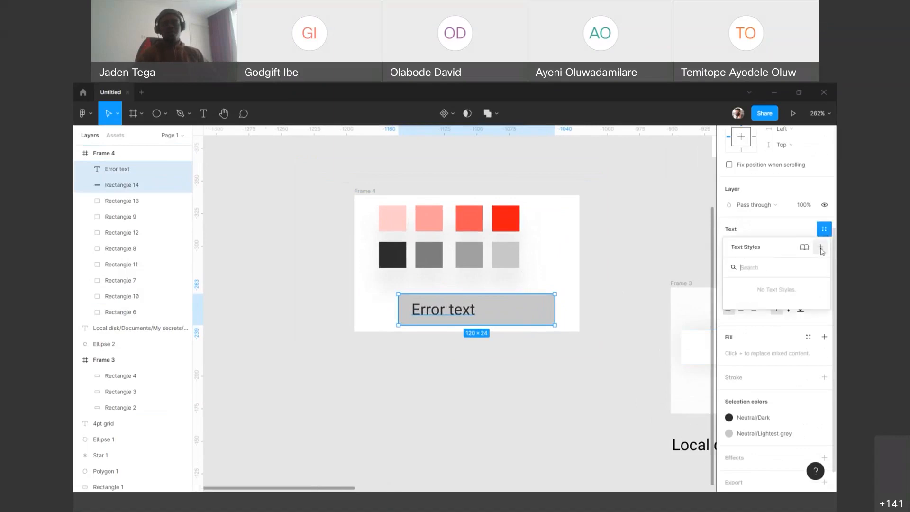
left_click(820, 247)
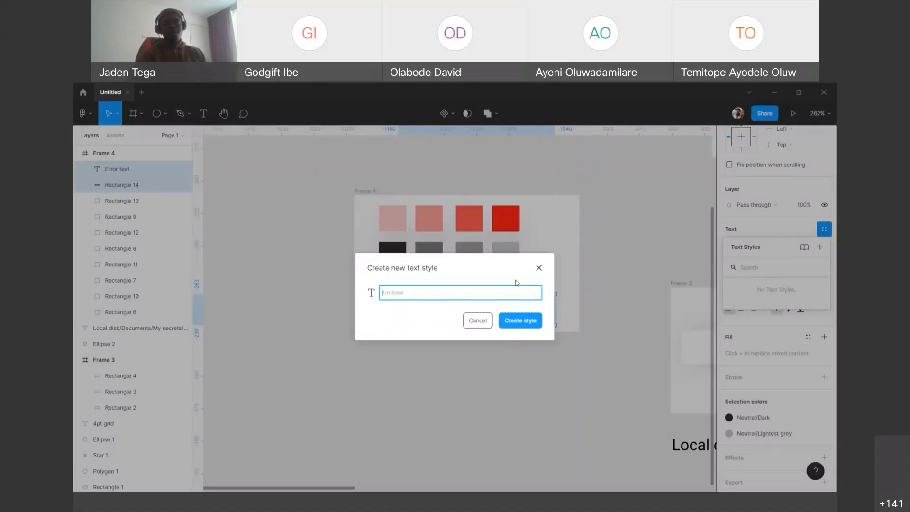
left_click(539, 268)
left_click(666, 242)
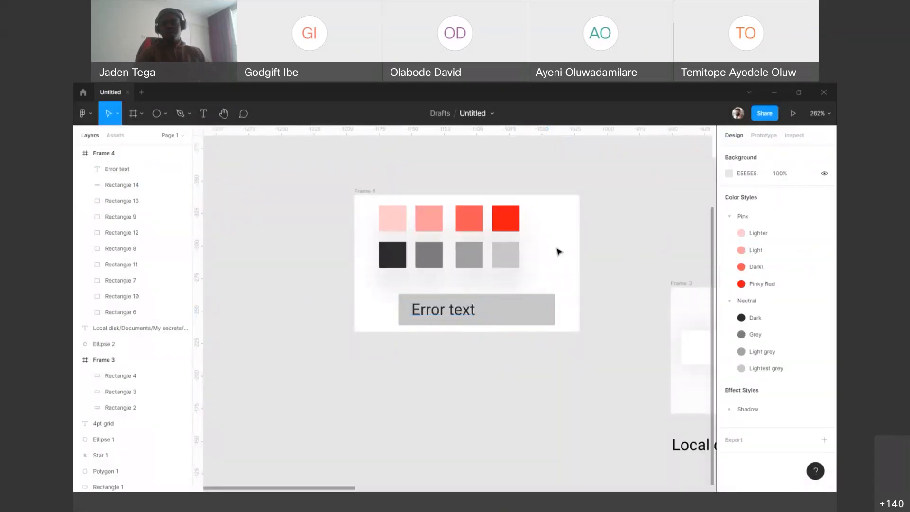
Step: Add and remove a stroke on the Error text layer, and give the layer a drop shadow effect
left_click(463, 314)
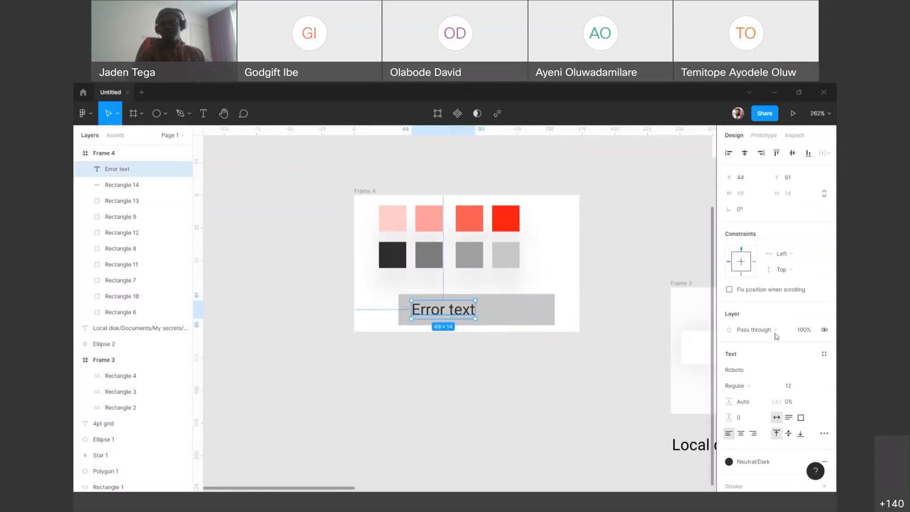
left_click(733, 406)
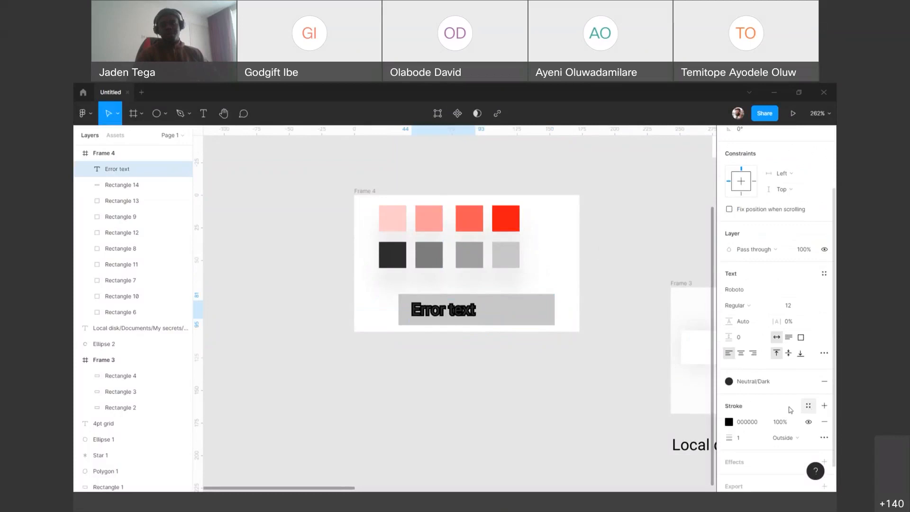
left_click(824, 422)
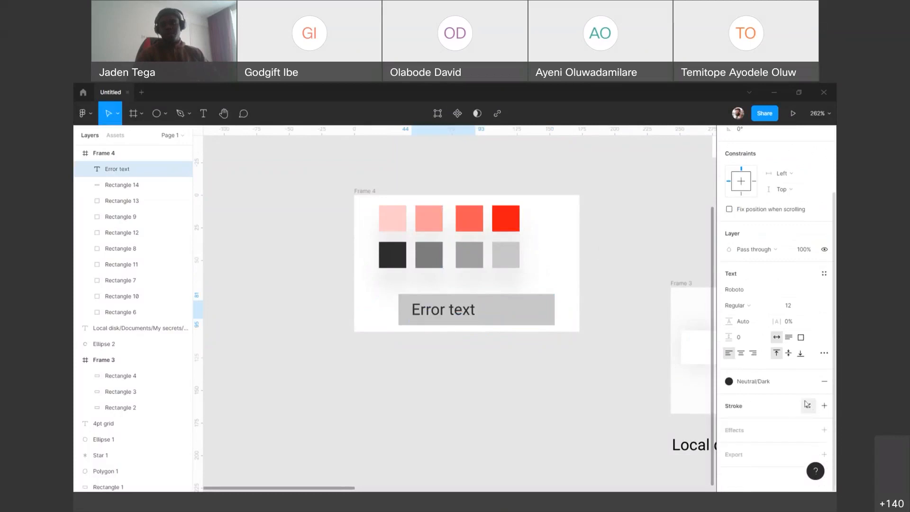
left_click(739, 430)
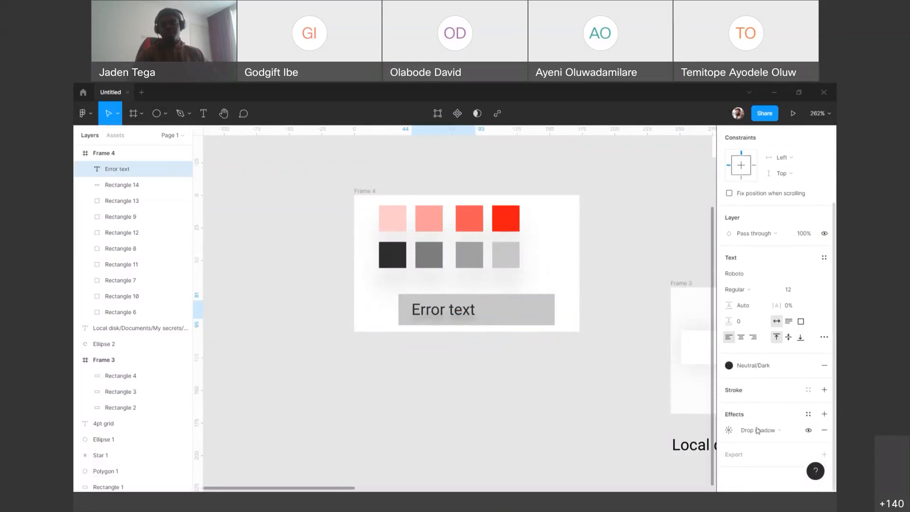
left_click(757, 430)
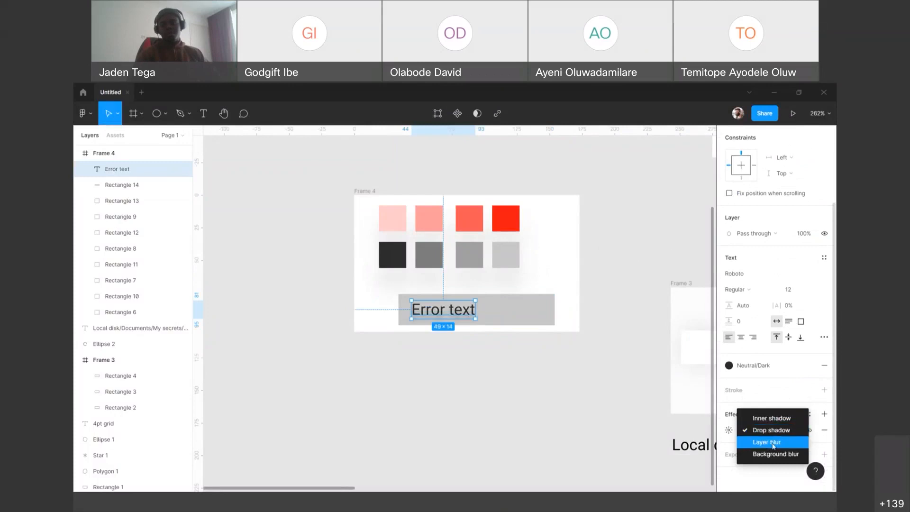
left_click(778, 405)
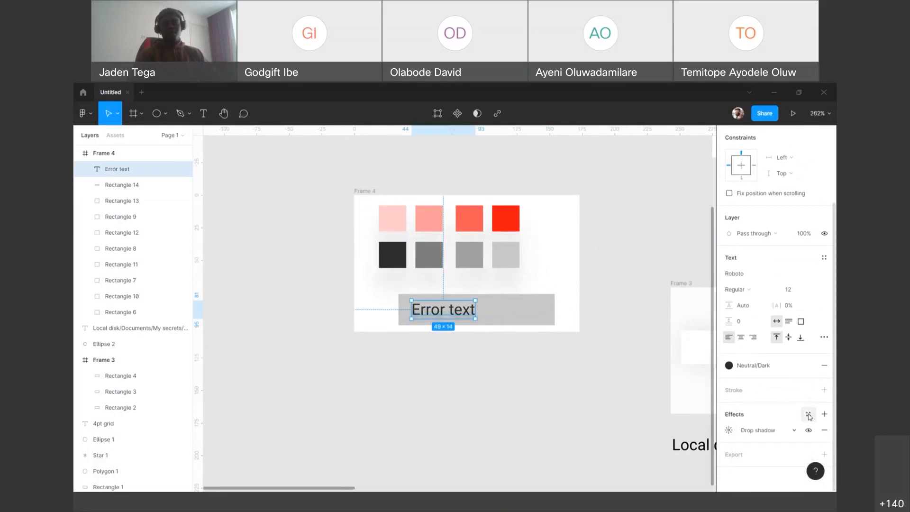
left_click(552, 353)
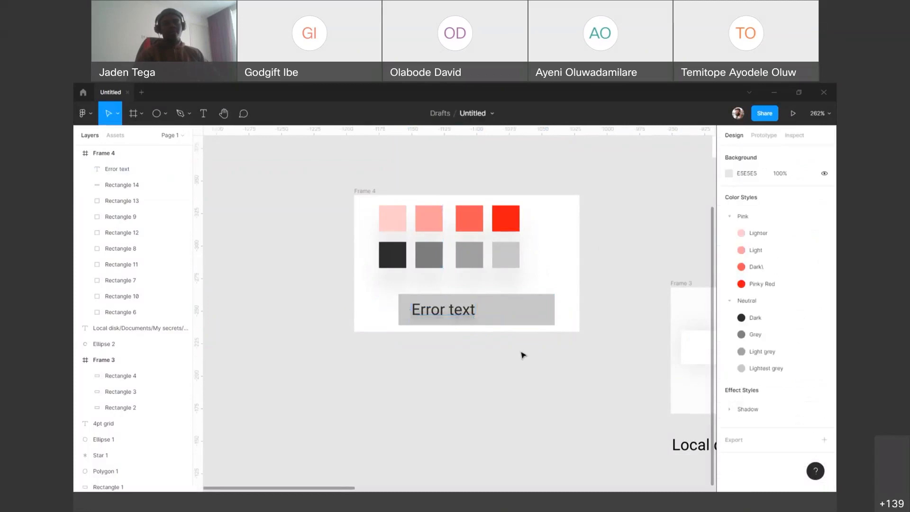
Step: Move the yellow Frame 2 button to just below Frame 4, aligned near its left edge
scroll(521, 350, "down", 5)
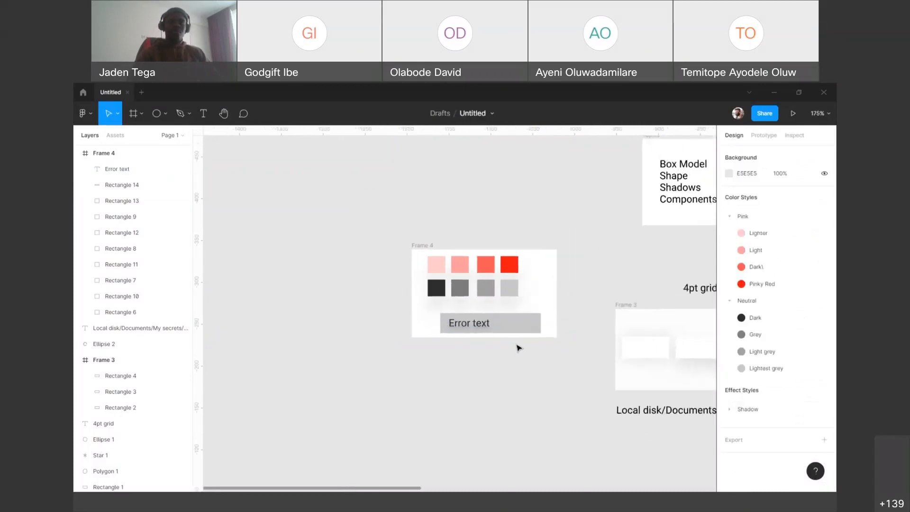
scroll(512, 344, "up", 2)
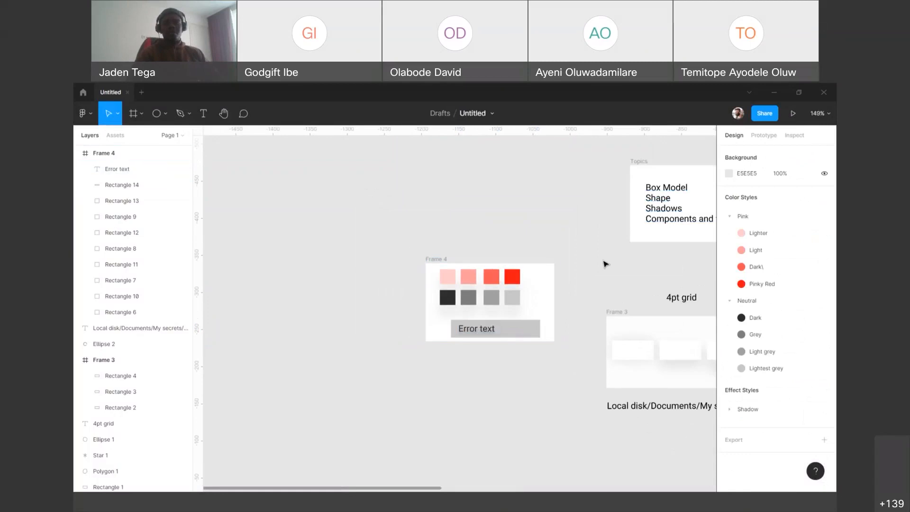
left_click_drag(638, 260, 434, 190)
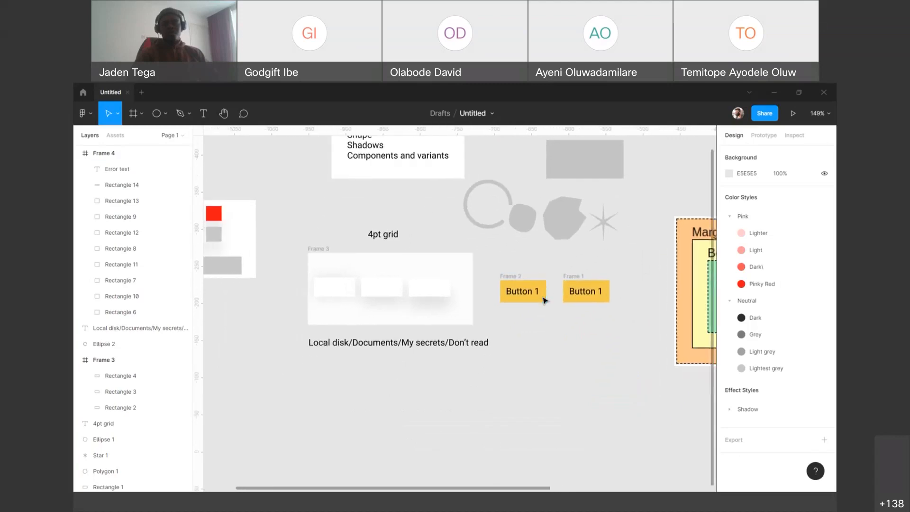
left_click(516, 277)
left_click_drag(511, 283, 248, 342)
scroll(263, 339, "down", 5)
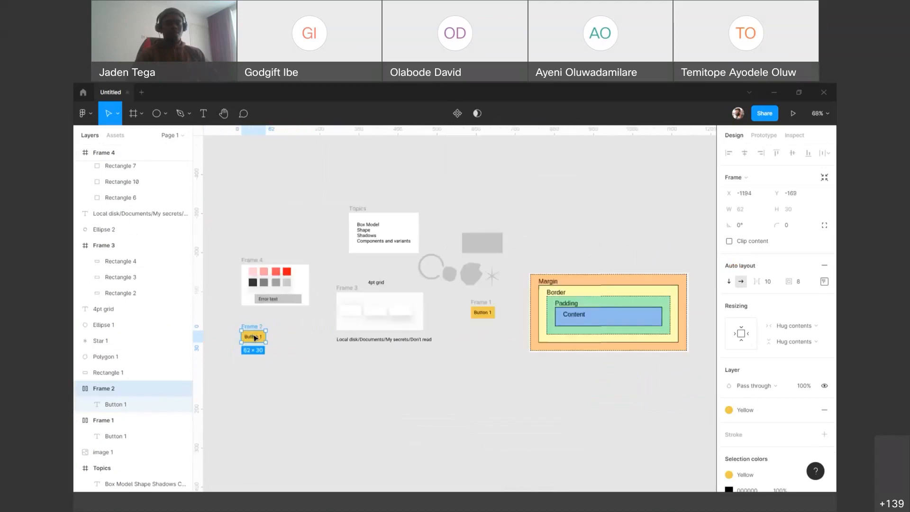
Step: Examine the Button 1 text inside Frame 2 and compare the button's structure with the box model diagram
scroll(254, 338, "up", 6)
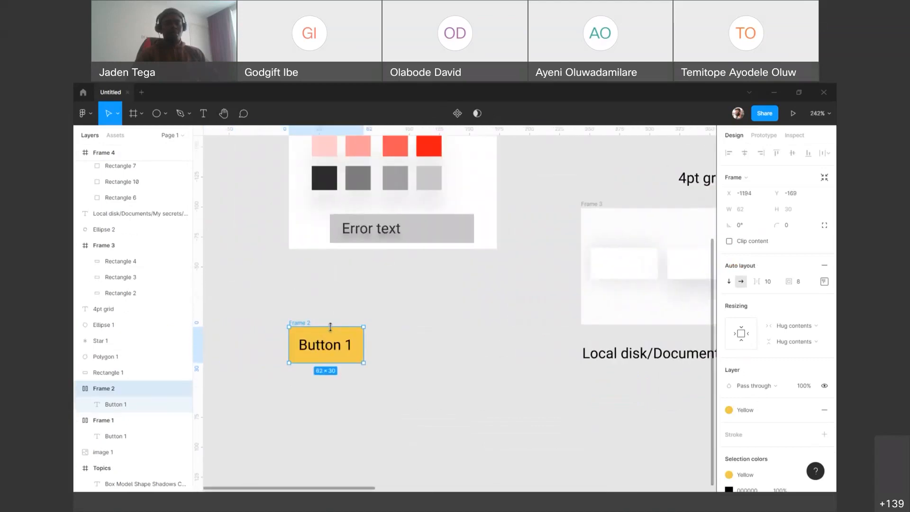
scroll(330, 327, "down", 3)
scroll(311, 301, "up", 6)
scroll(417, 332, "left", 3)
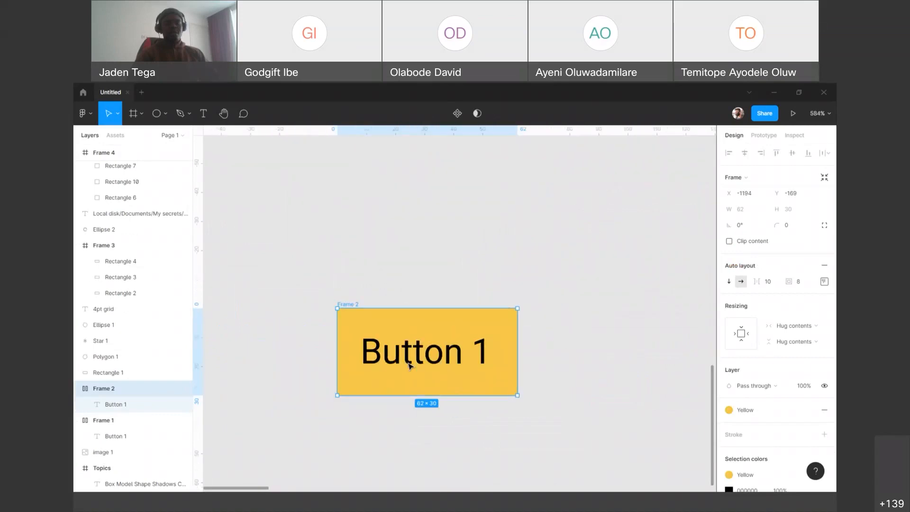
left_click(410, 365)
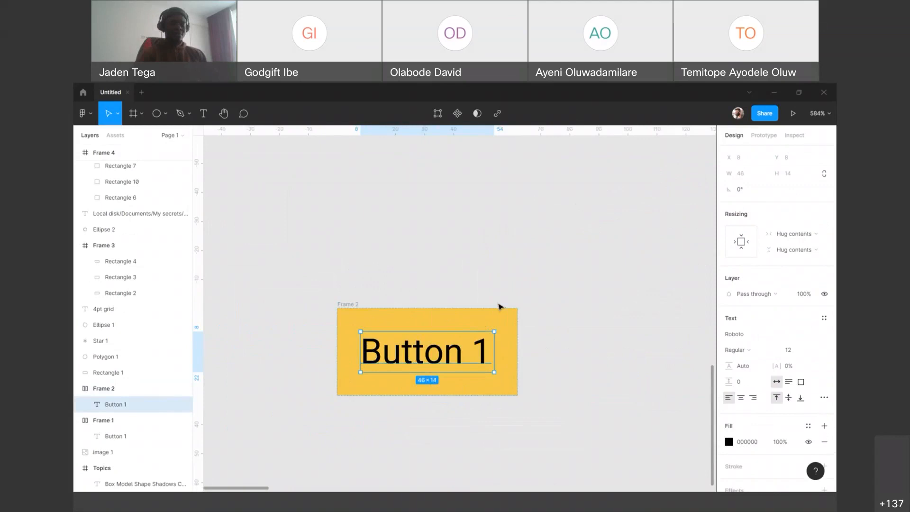
scroll(498, 306, "down", 5)
scroll(429, 325, "right", 5)
scroll(429, 325, "up", 1)
scroll(569, 288, "down", 3)
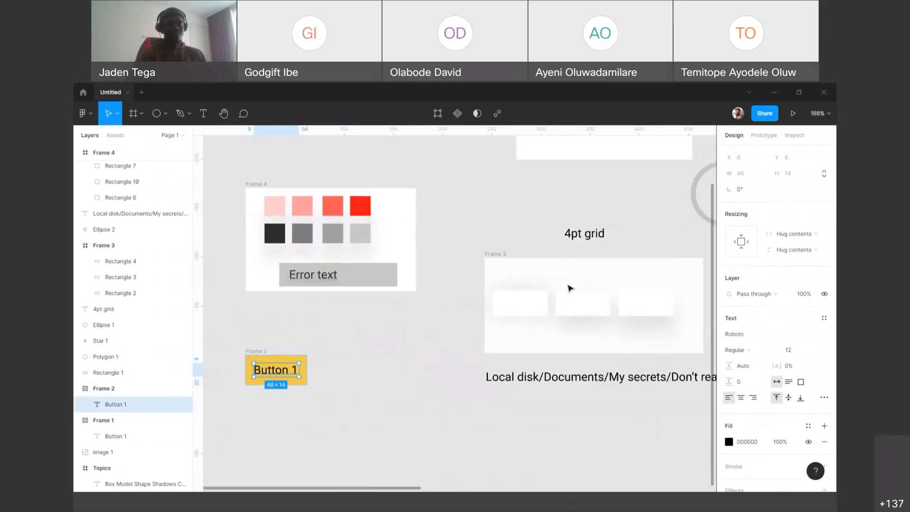
scroll(443, 252, "right", 8)
scroll(443, 252, "up", 2)
scroll(477, 215, "right", 10)
scroll(477, 215, "down", 1)
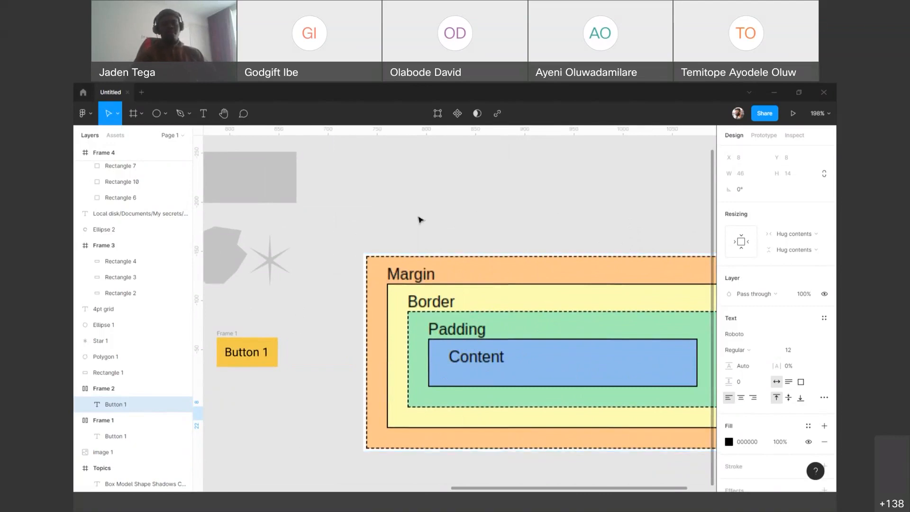
Step: Inspect the properties and CSS code of the Frame 1 button beside the box model diagram, and deselect it
left_click(293, 300)
left_click_drag(295, 318, 492, 216)
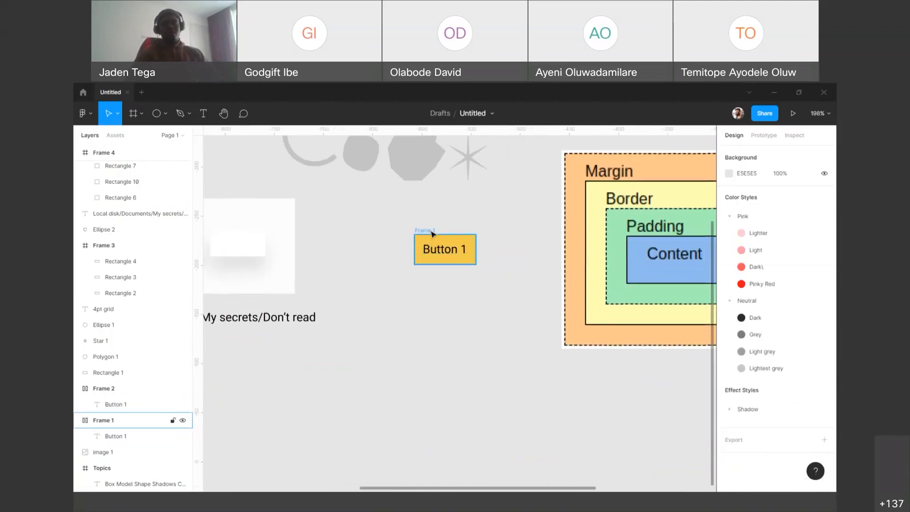
left_click(432, 235)
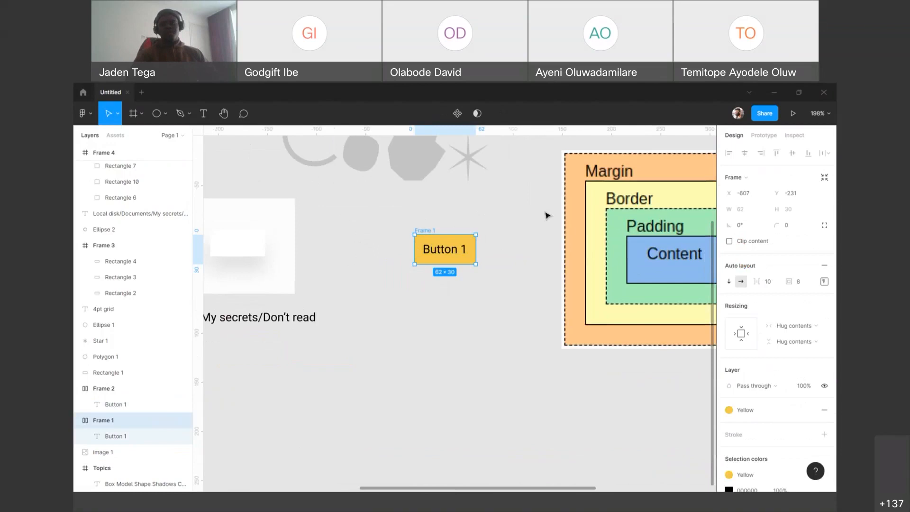
left_click(791, 137)
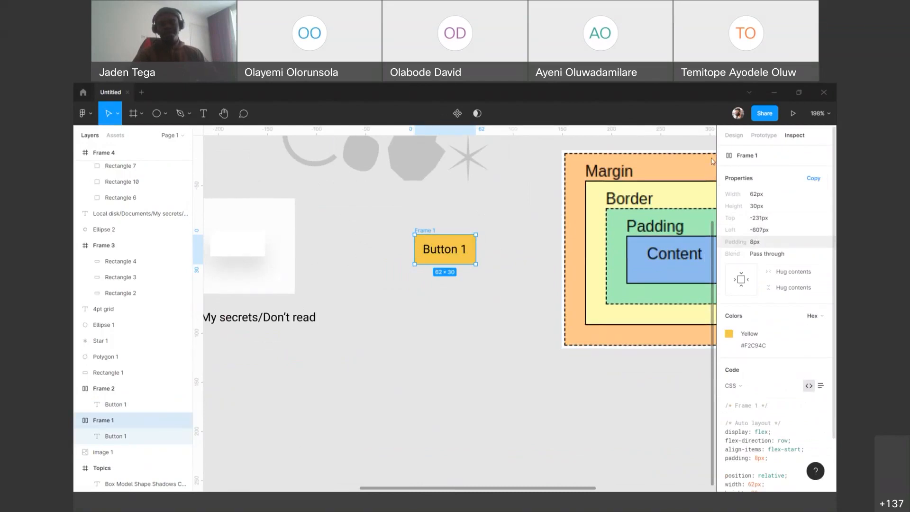
scroll(751, 243, "down", 2)
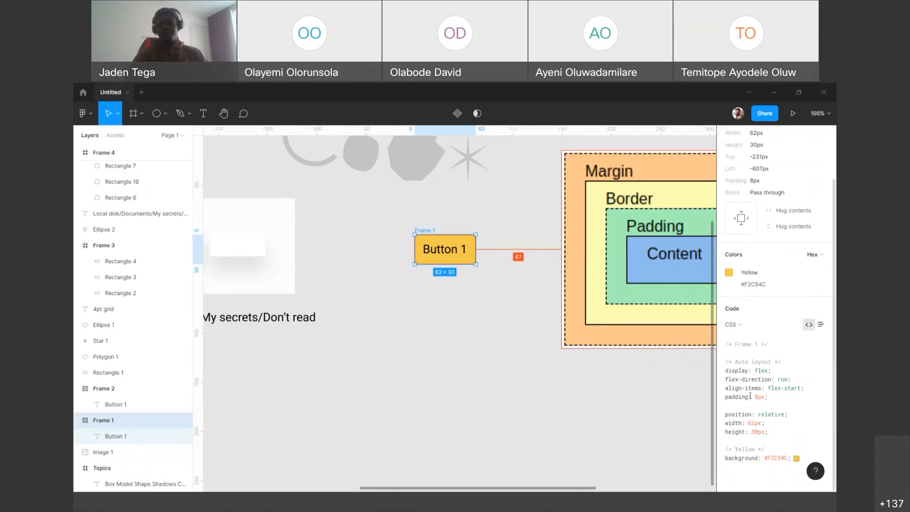
left_click(548, 358)
scroll(550, 359, "down", 3)
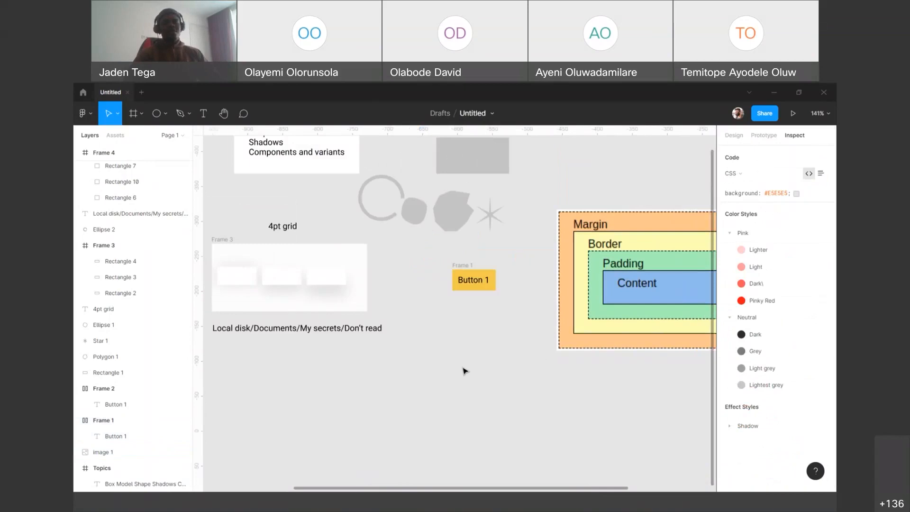
Step: Reselect the Frame 1 button and check the padding around its Button 1 text against the inspected properties
left_click(466, 269)
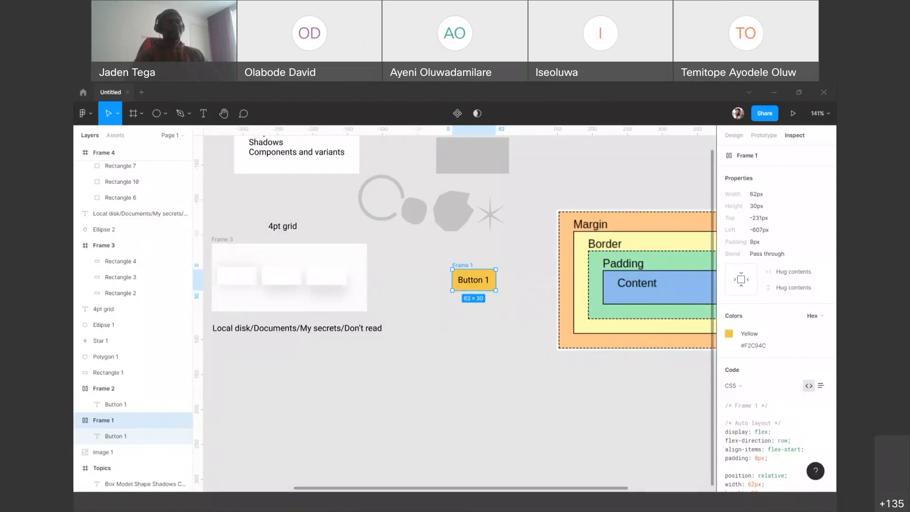
left_click(506, 338)
left_click(472, 274)
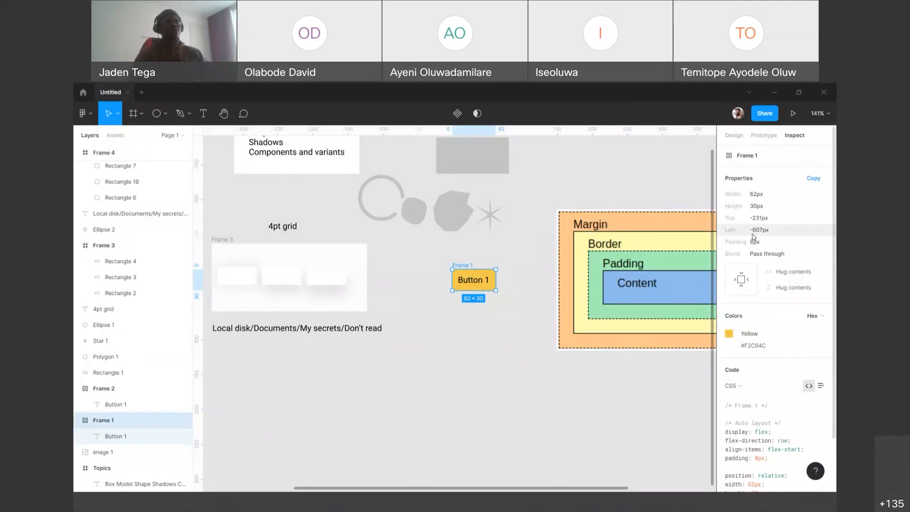
scroll(474, 270, "down", 1)
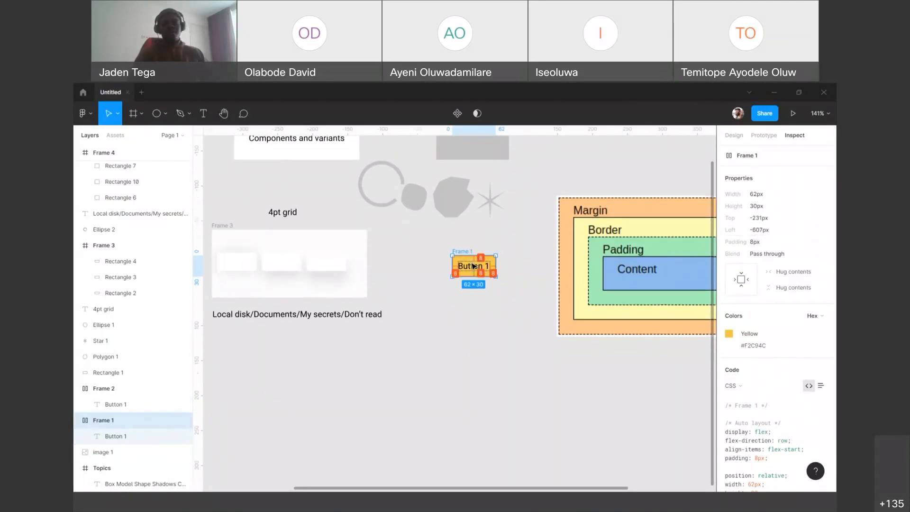
Step: Draw a grey rectangle about 61 × 33 px on the empty canvas just below the yellow Frame 1 button
scroll(478, 264, "up", 3)
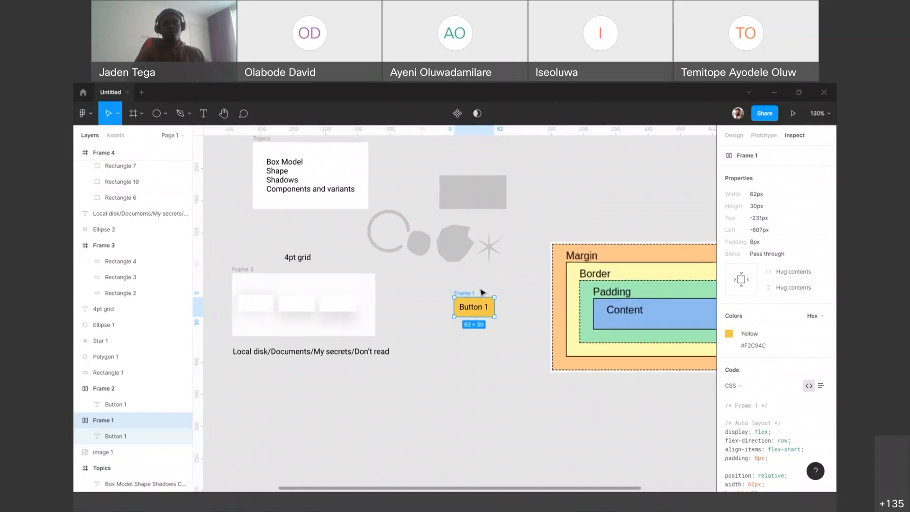
scroll(484, 292, "up", 5)
scroll(486, 279, "up", 2)
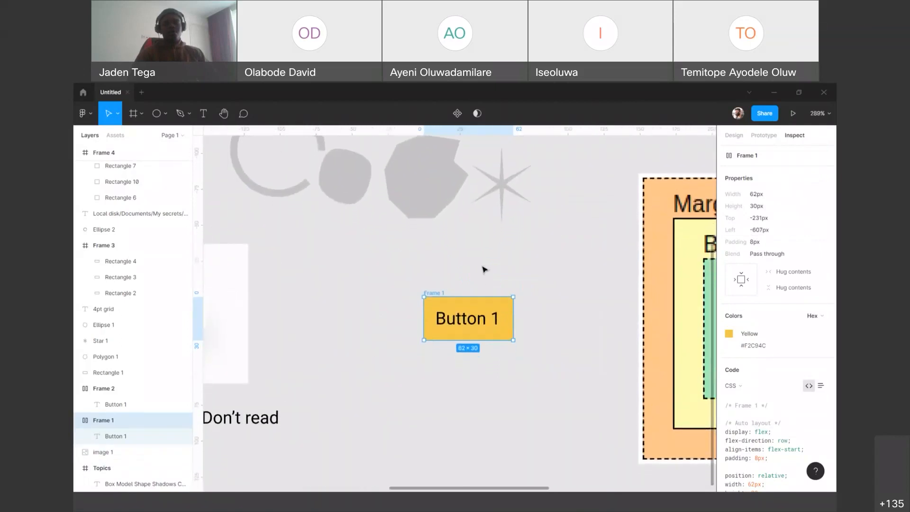
left_click(461, 255)
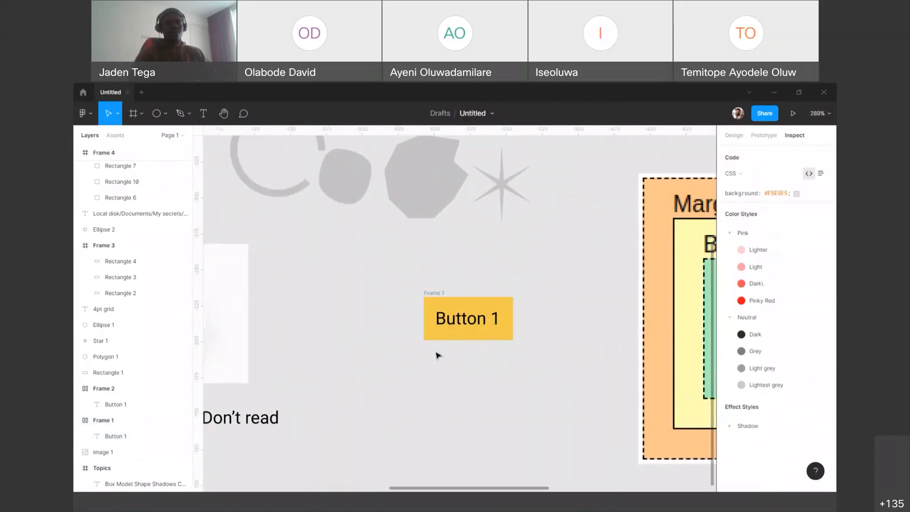
scroll(448, 335, "down", 2)
key("r")
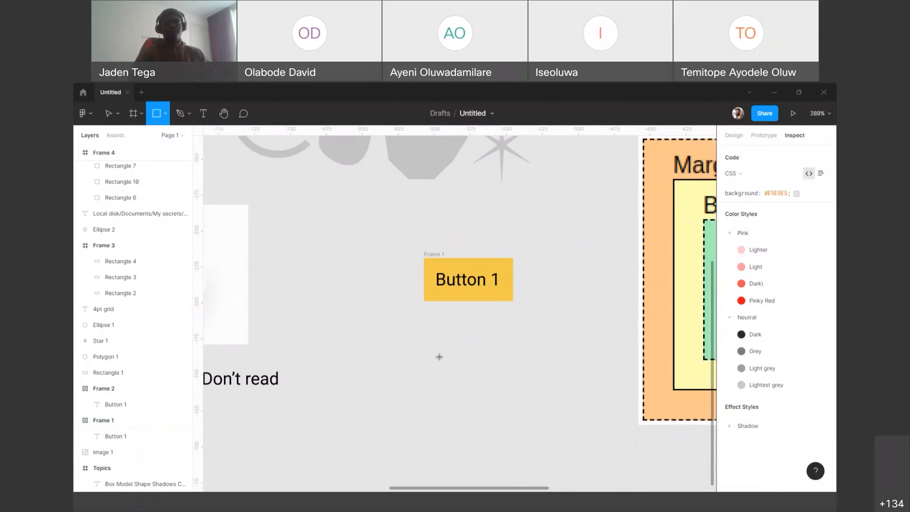
left_click_drag(370, 338, 372, 339)
left_click_drag(453, 384, 459, 385)
left_click(462, 287)
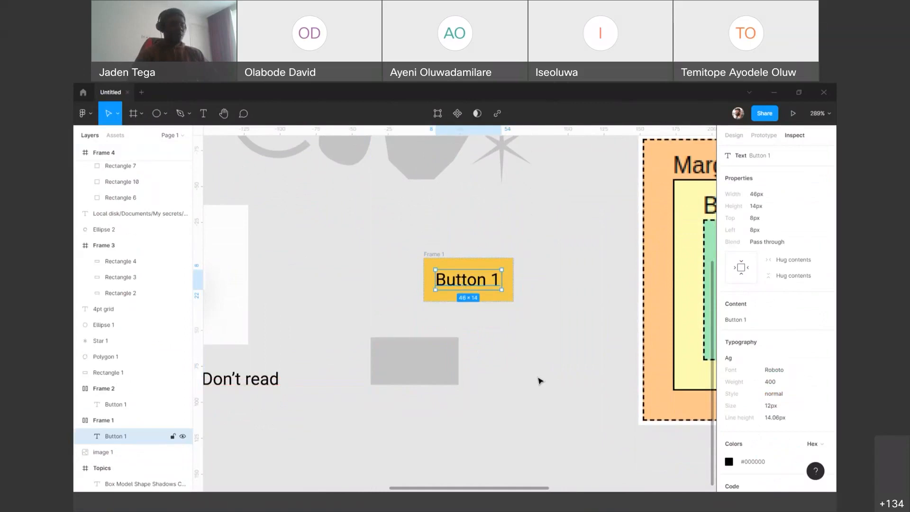
Step: Add the text "Button 1" and place it centred over the new grey rectangle
left_click(533, 371)
key("t")
left_click(521, 375)
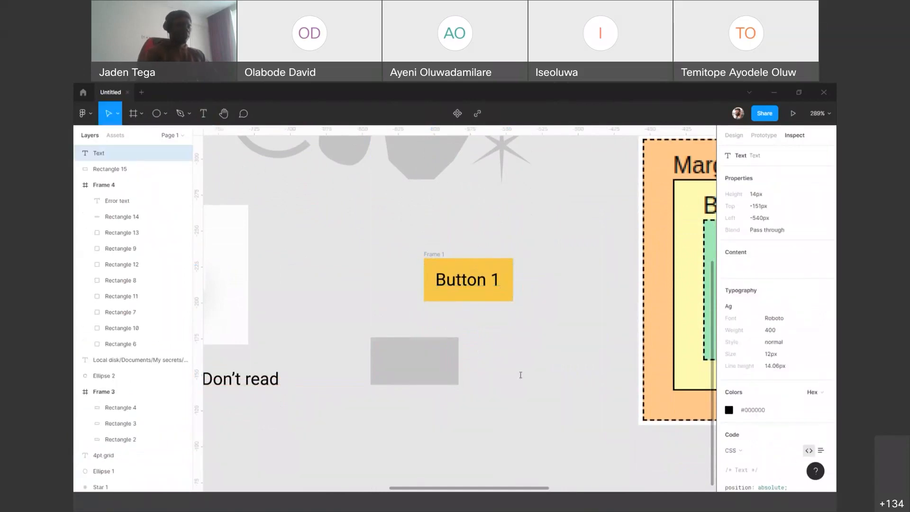
type("Button 1")
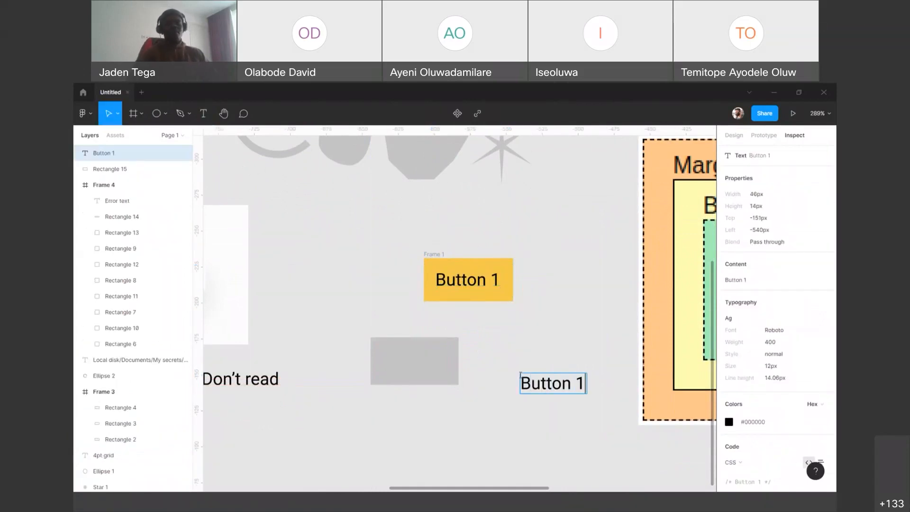
key("Escape")
left_click_drag(549, 388, 424, 369)
Step: Group the grey rectangle with its Button 1 text and compare the group's inspected properties with those of the Frame 1 button
left_click_drag(347, 329, 516, 446)
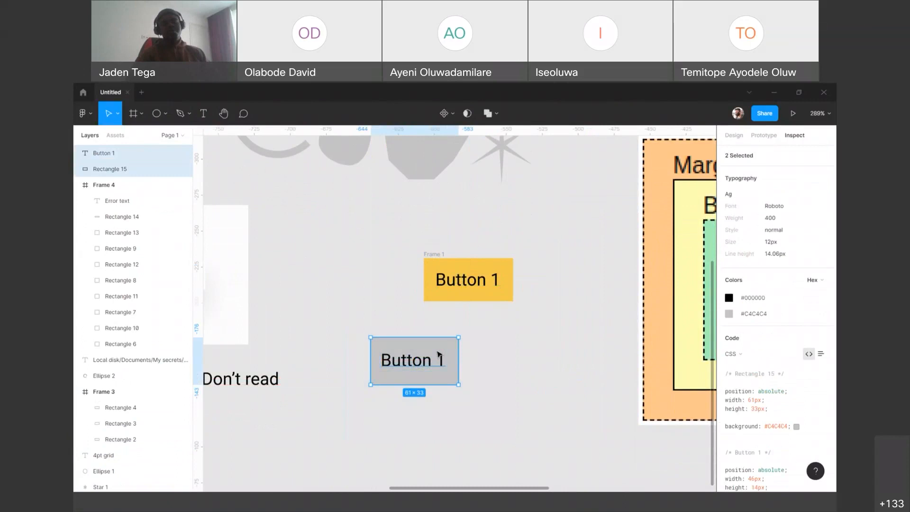
right_click(439, 357)
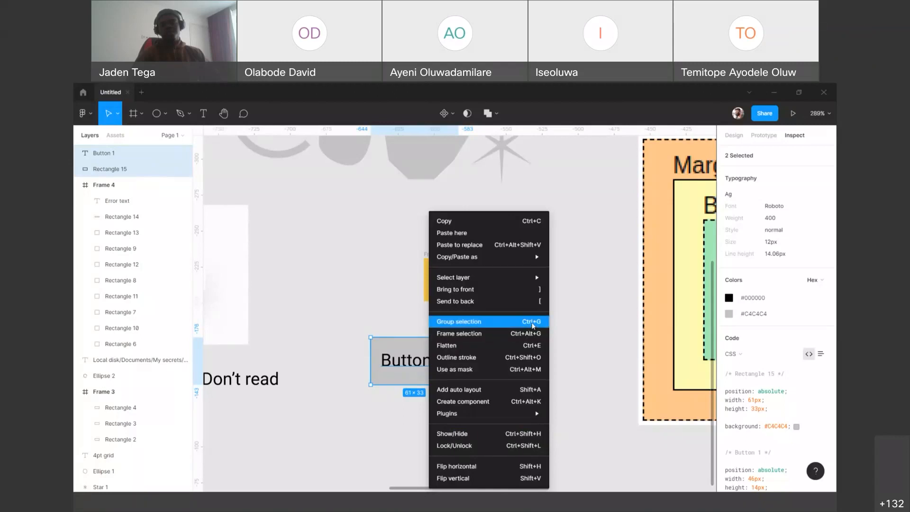
left_click(480, 325)
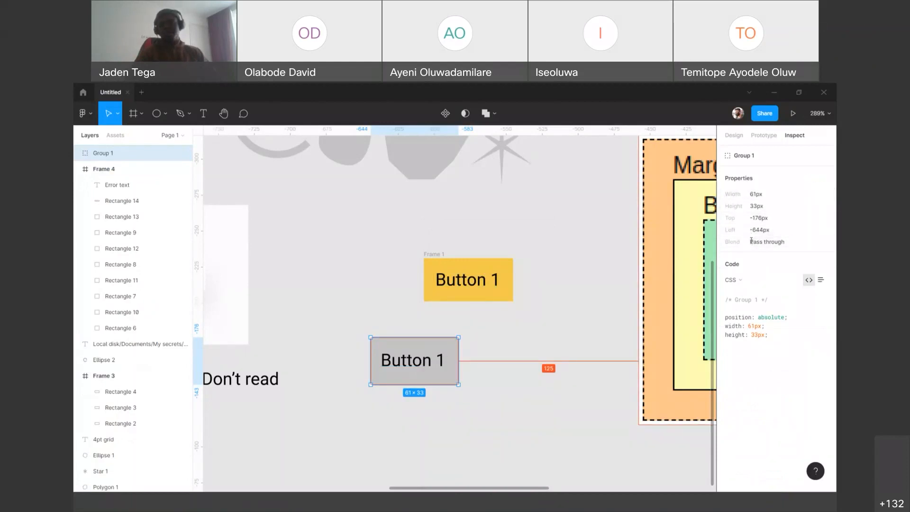
left_click(447, 255)
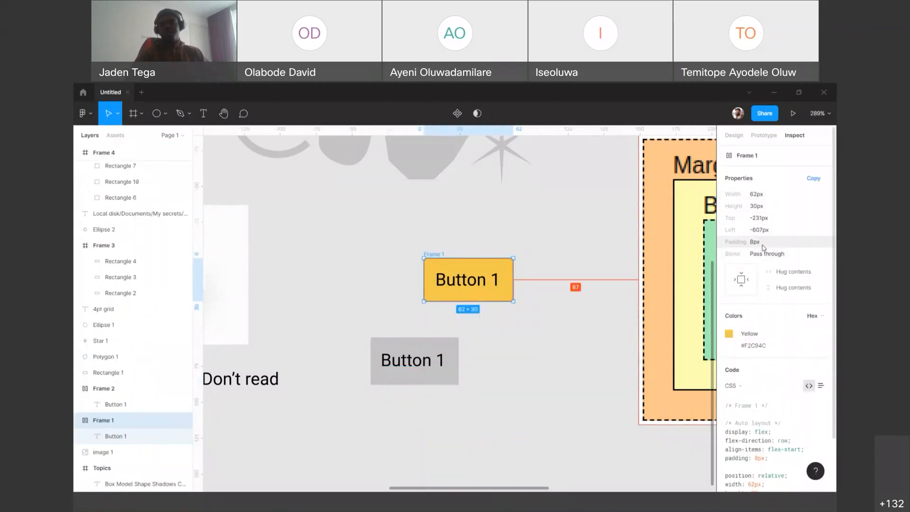
left_click(422, 353)
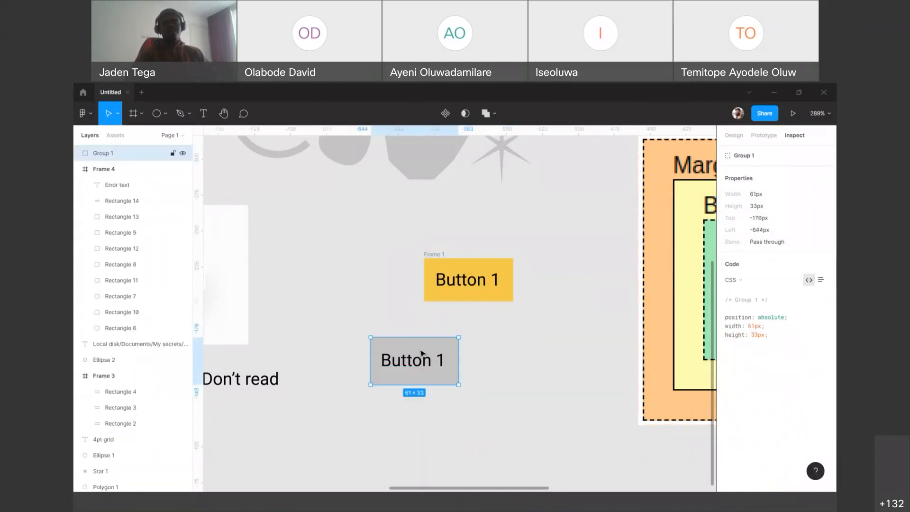
Step: Wrap the grey button group in a frame using Frame selection
right_click(404, 349)
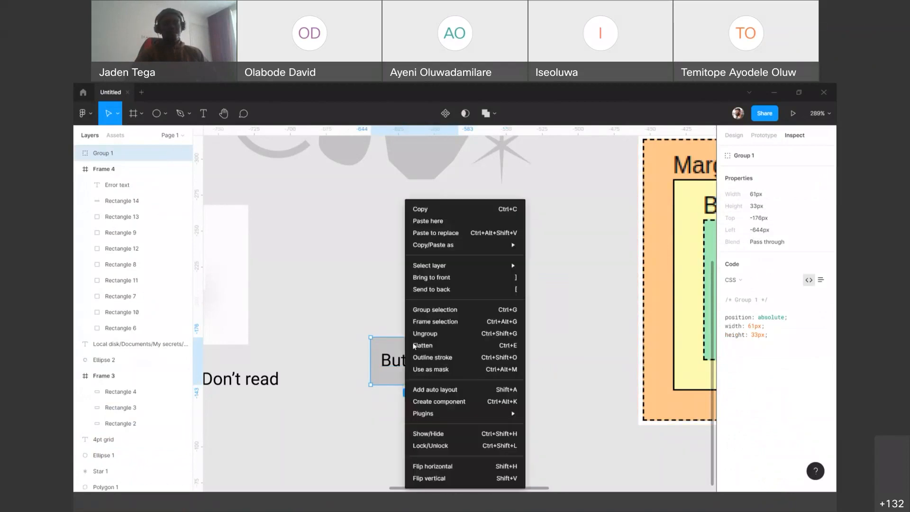
left_click(388, 352)
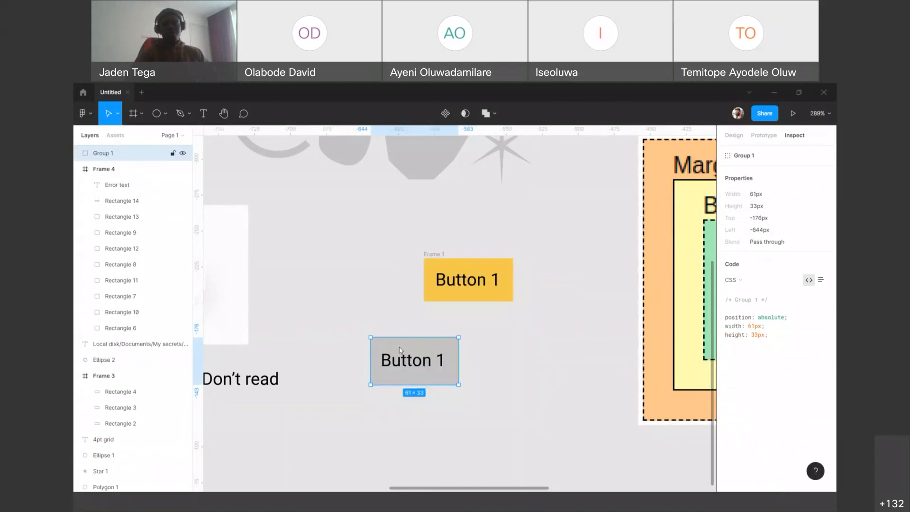
right_click(391, 352)
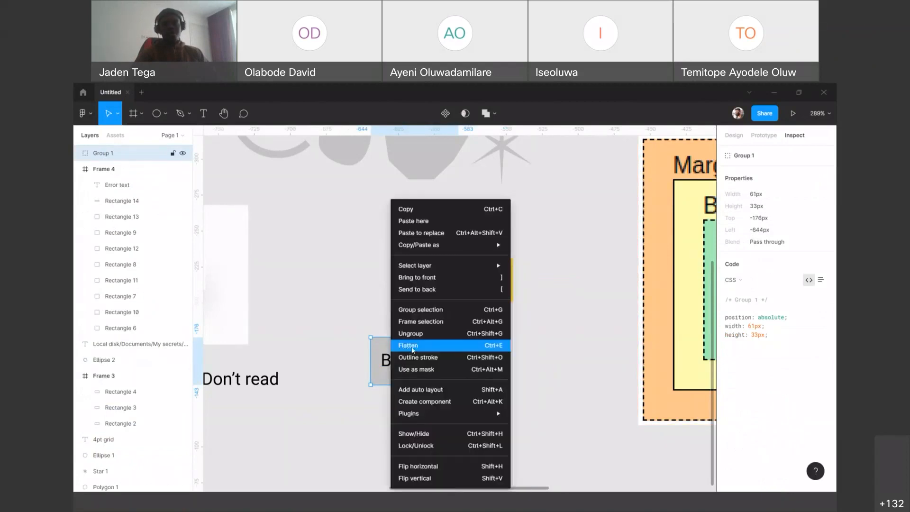
left_click(428, 326)
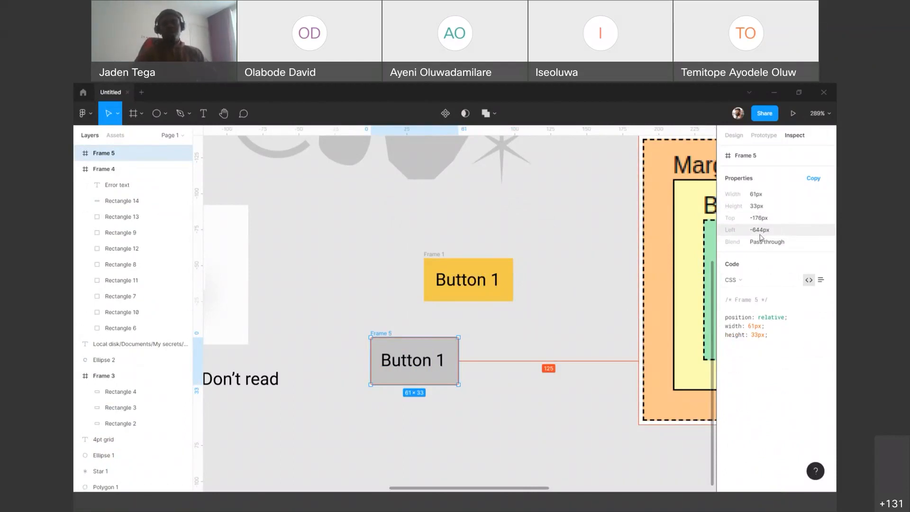
Step: Change the label of the grey framed button to "Button 1 is a button" and deselect it
double_click(413, 363)
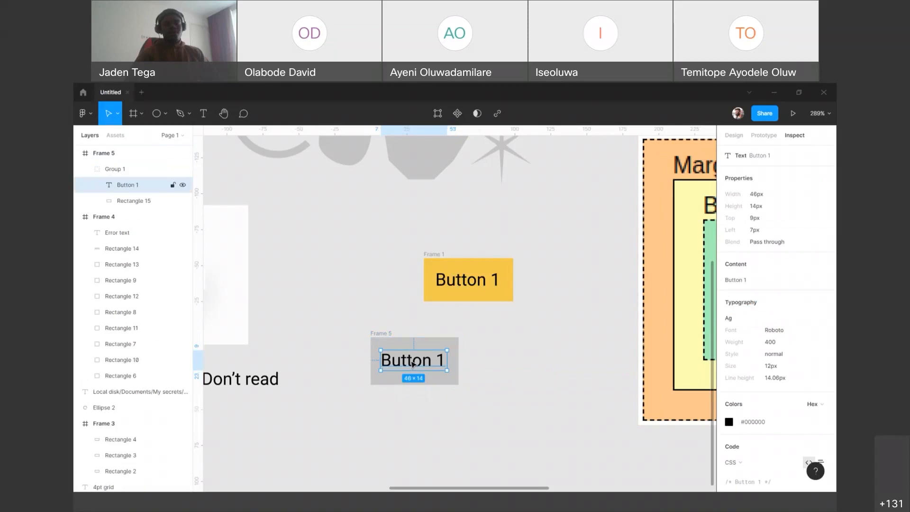
double_click(413, 363)
key("Right")
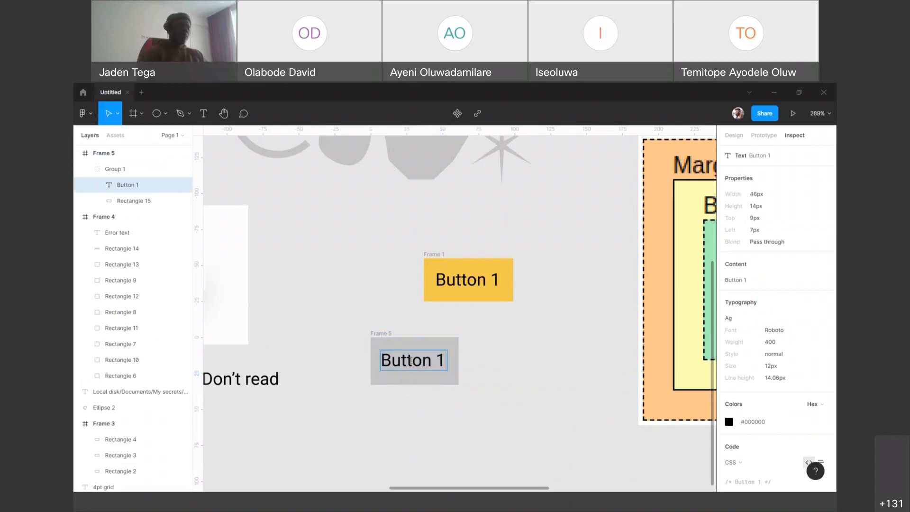
type("is ab")
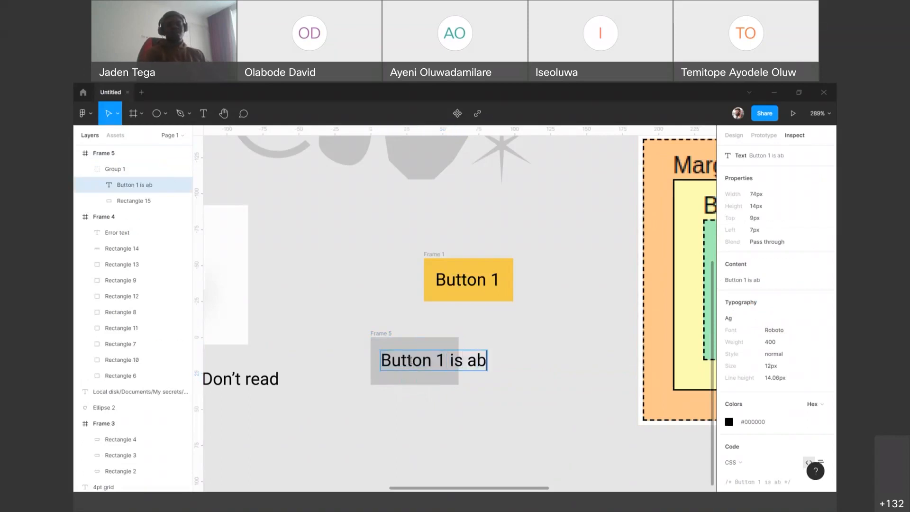
key("BackSpace")
type("bn")
key("BackSpace")
type("utton")
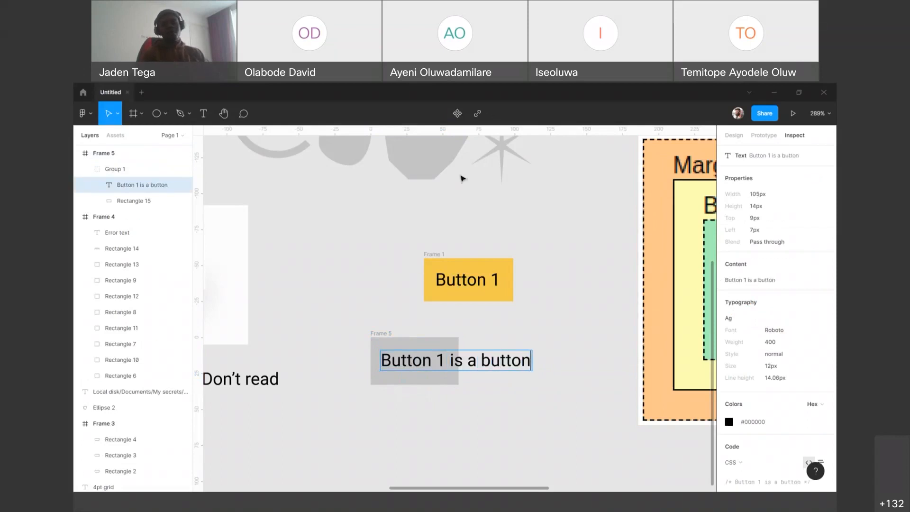
key("Escape")
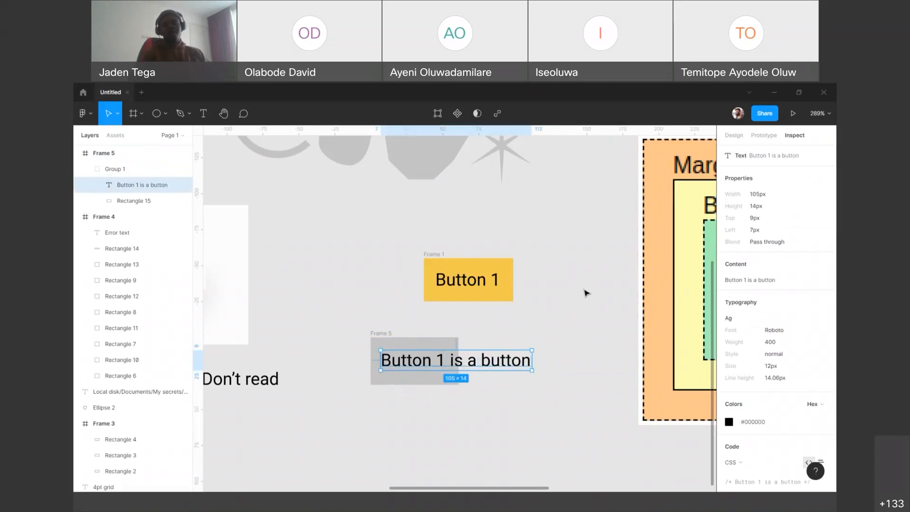
left_click(588, 293)
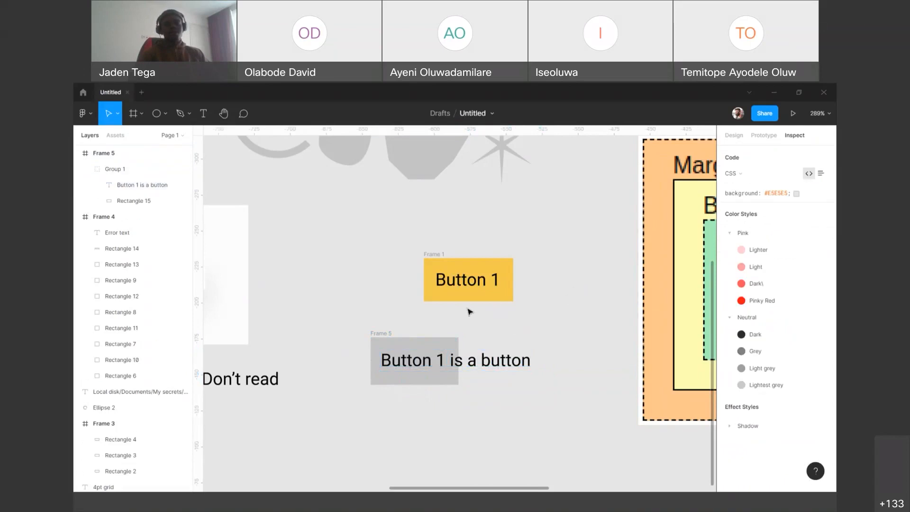
Step: Widen the grey button's frame to about 111 px and its background rectangle to about 119 px around the longer label
left_click(381, 332)
left_click_drag(459, 365, 530, 360)
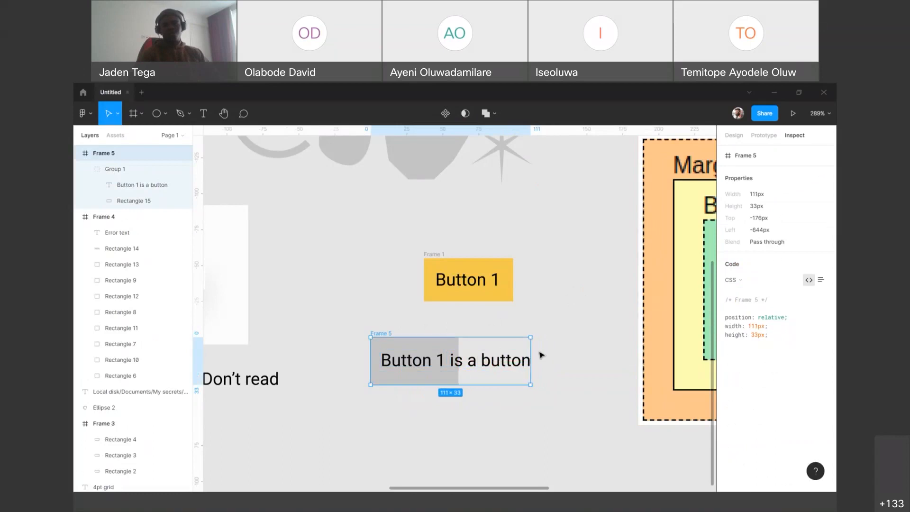
double_click(439, 349)
left_click_drag(458, 346, 542, 344)
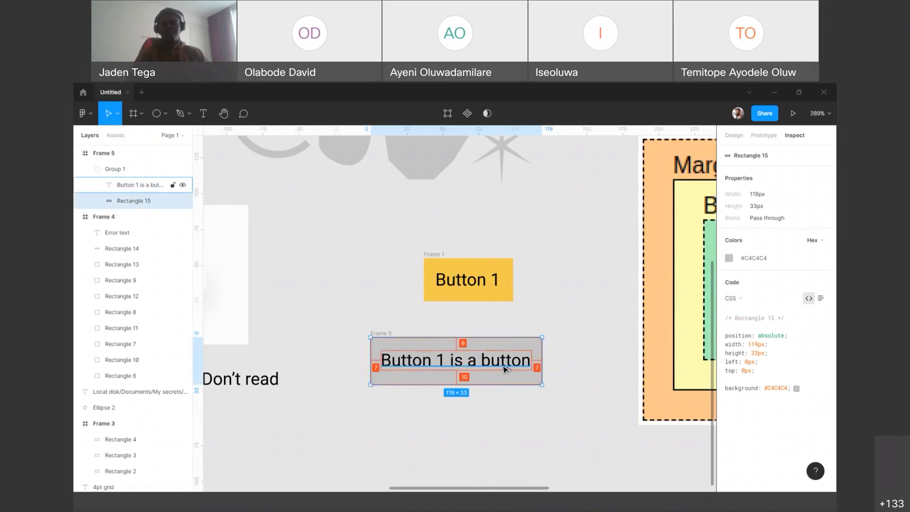
Step: Delete the grey button frame below the Frame 1 button
left_click(408, 324)
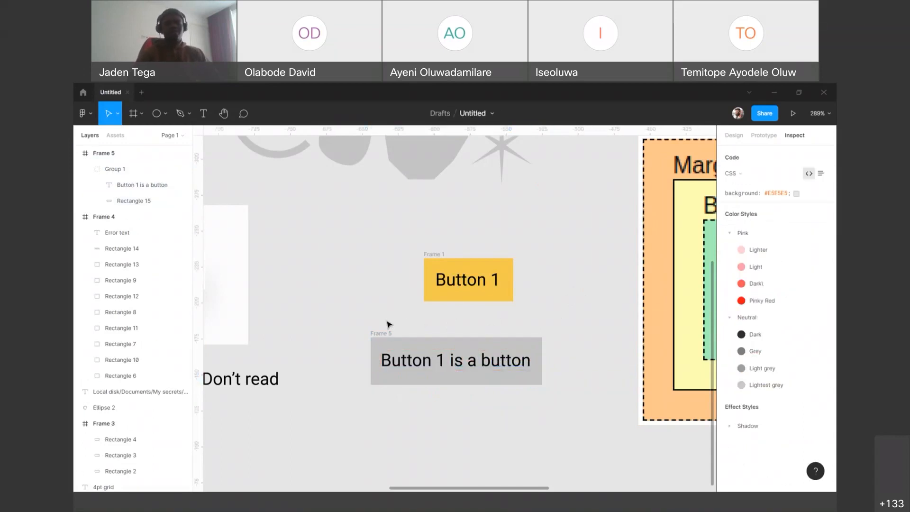
left_click(385, 331)
left_click_drag(574, 323, 324, 412)
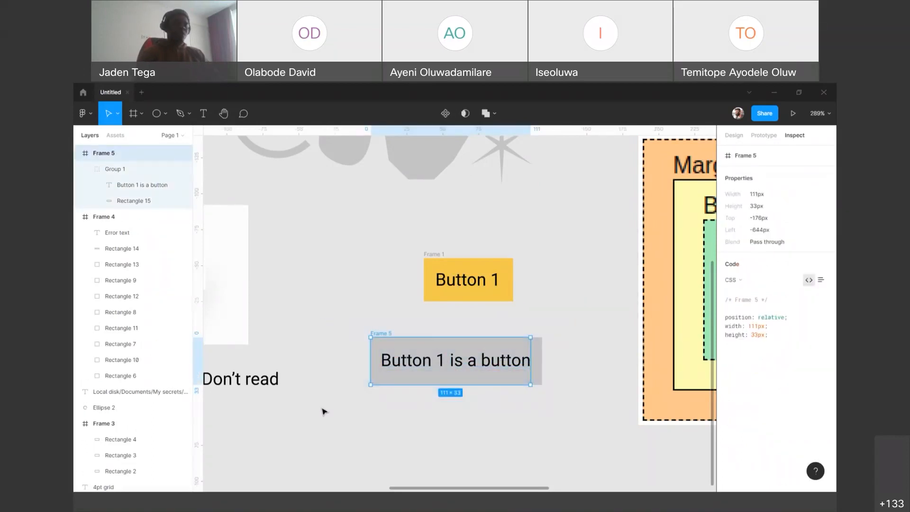
key("Delete")
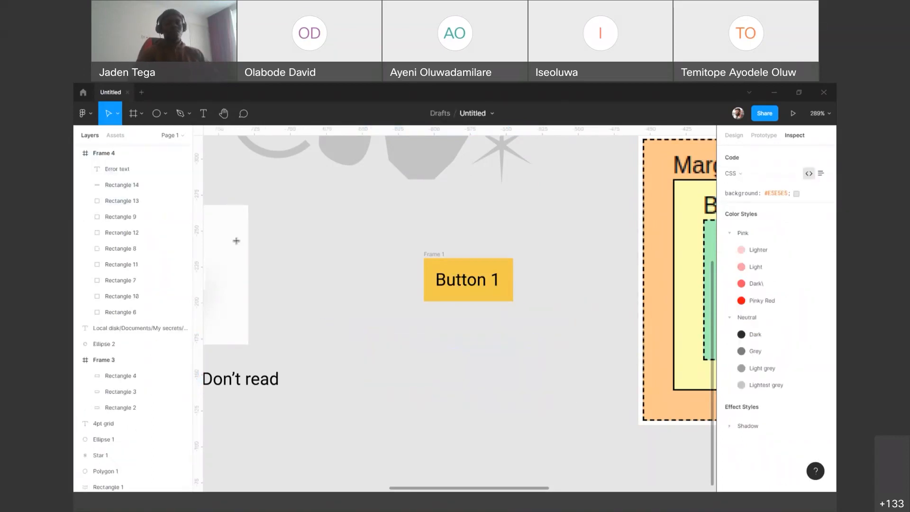
Step: Add a standalone text reading "Button 1" on the empty canvas below the Frame 1 button
key("t")
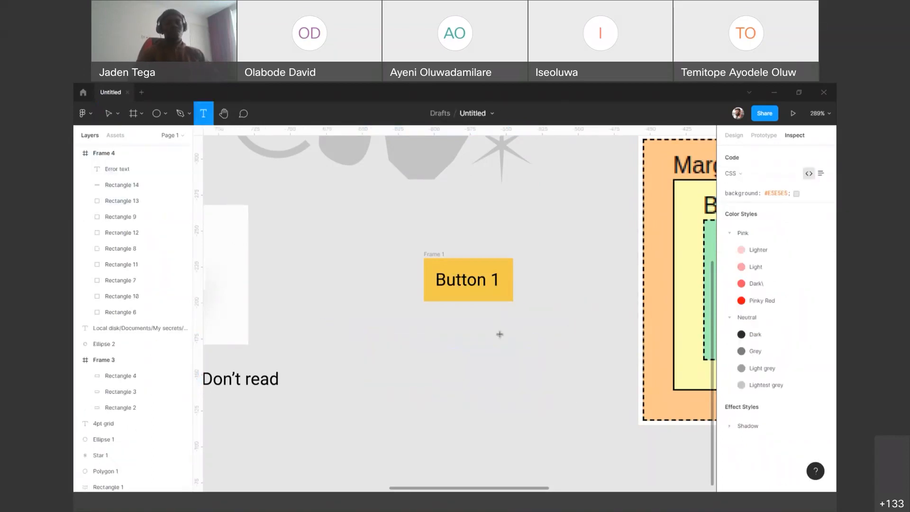
left_click(398, 368)
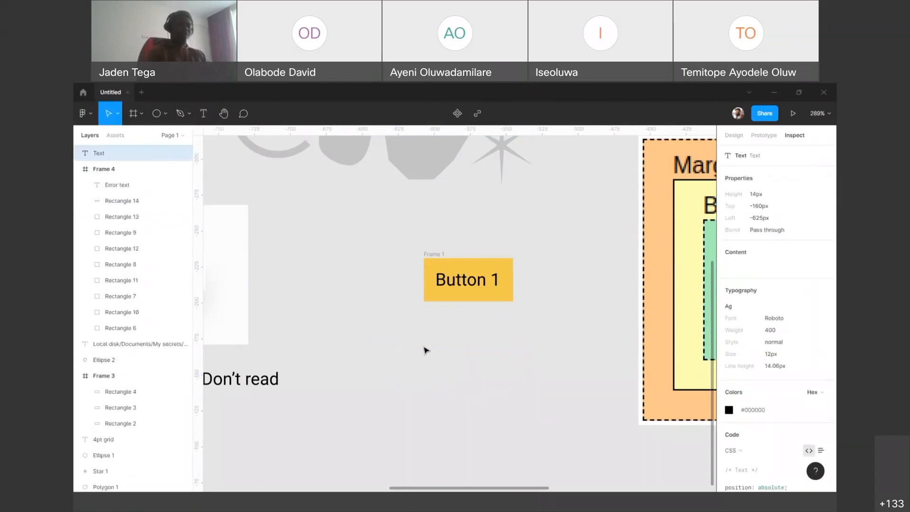
type("Button 1")
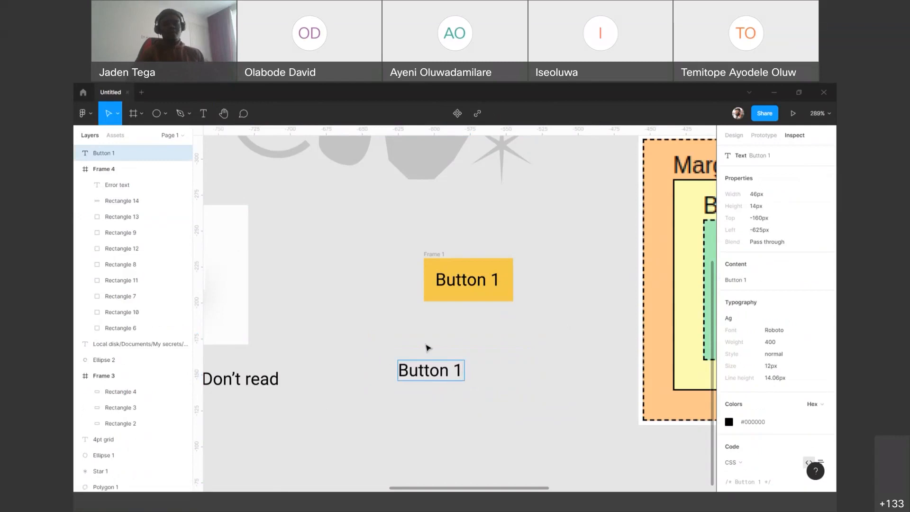
key("Escape")
Step: Add auto layout to the standalone Button 1 text, and undo it
right_click(428, 372)
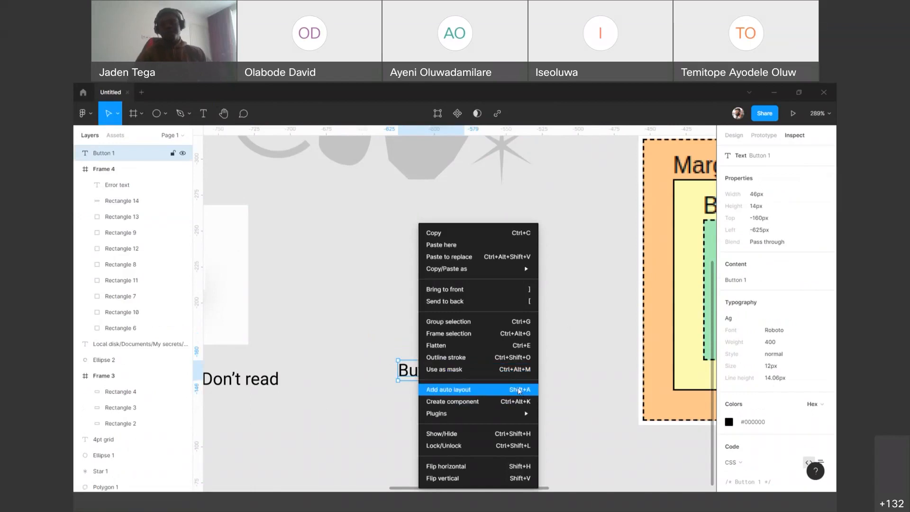
left_click(560, 371)
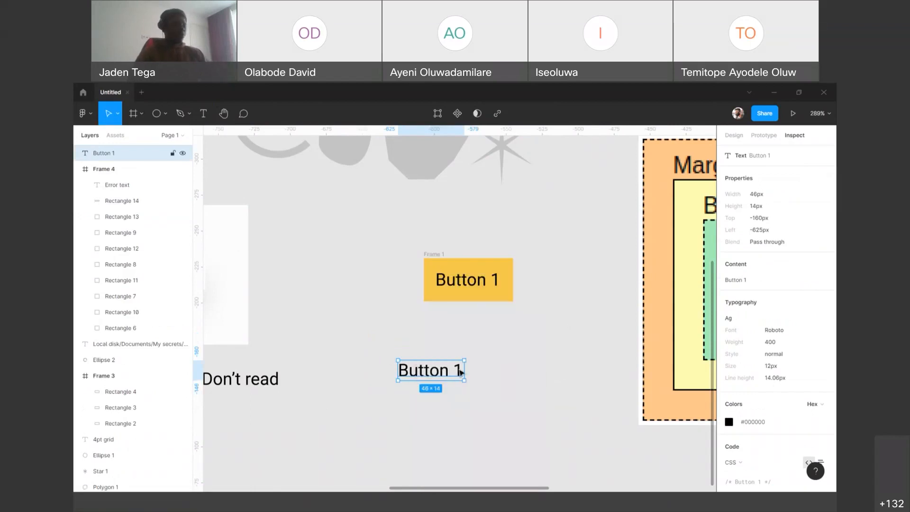
key("shift+a")
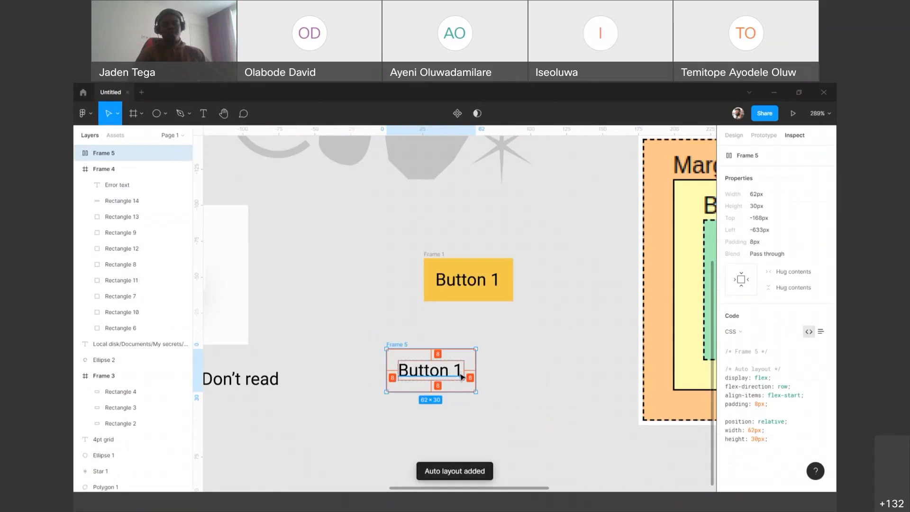
key("ctrl+z")
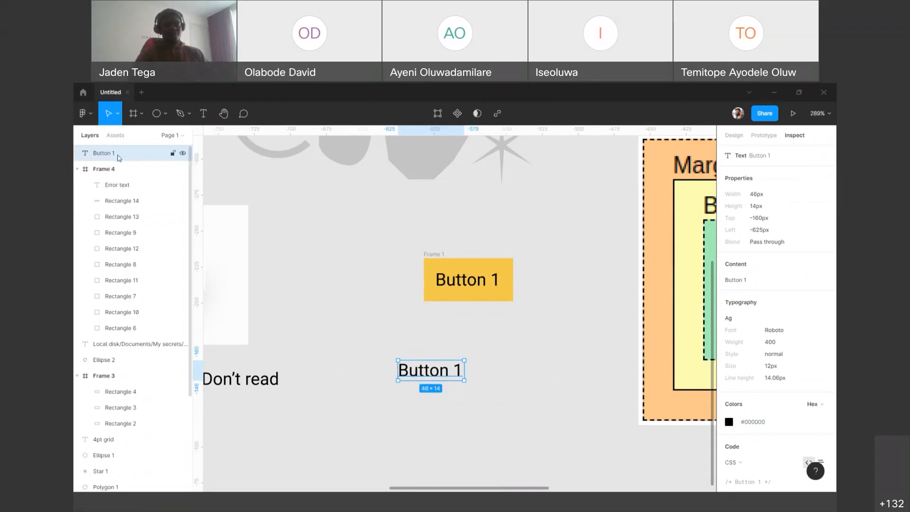
Step: Reapply auto layout to the standalone Button 1 text, view the frame's design properties, and revert to the plain text
key("shift+a")
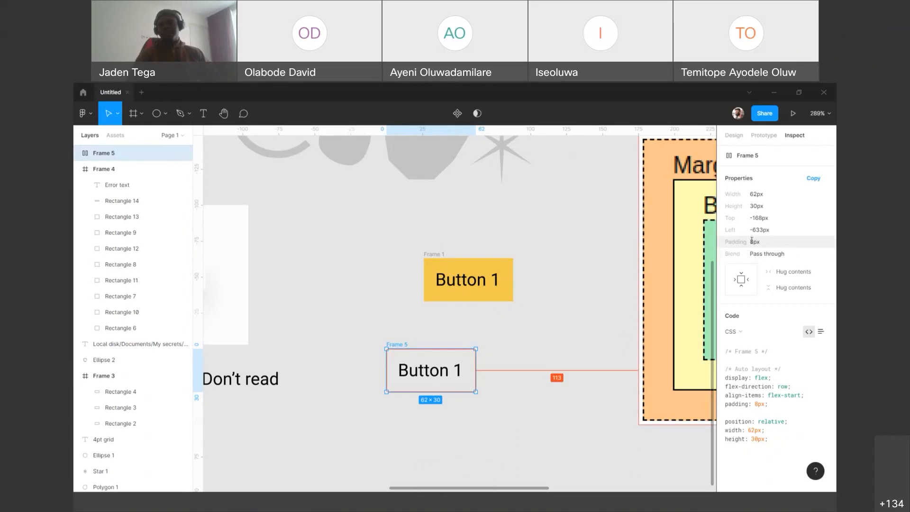
left_click(738, 137)
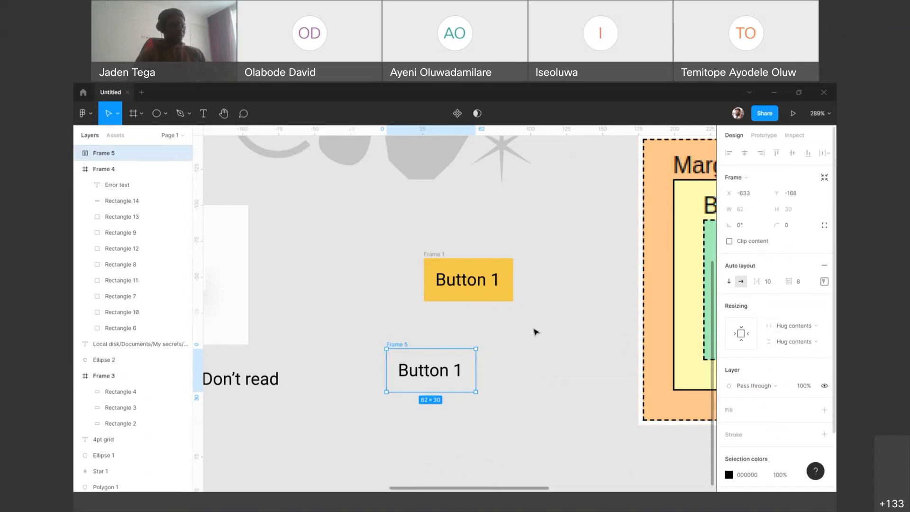
key("Return")
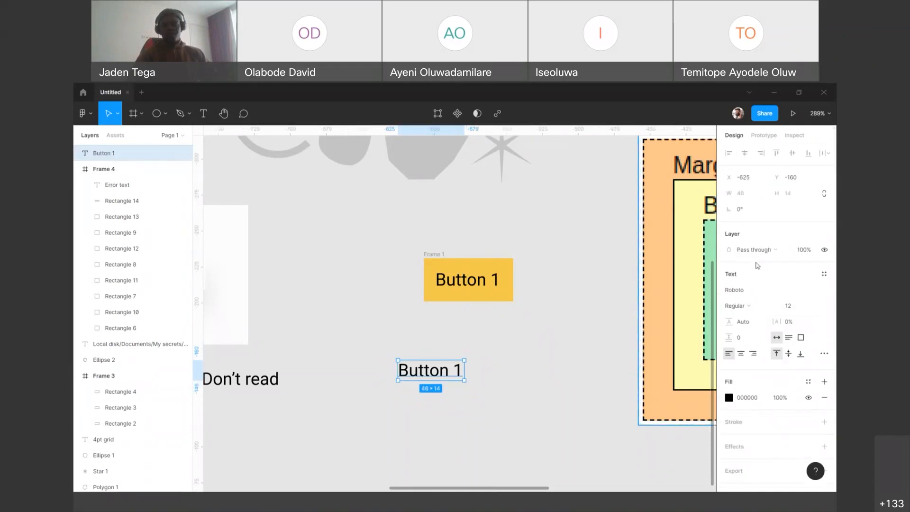
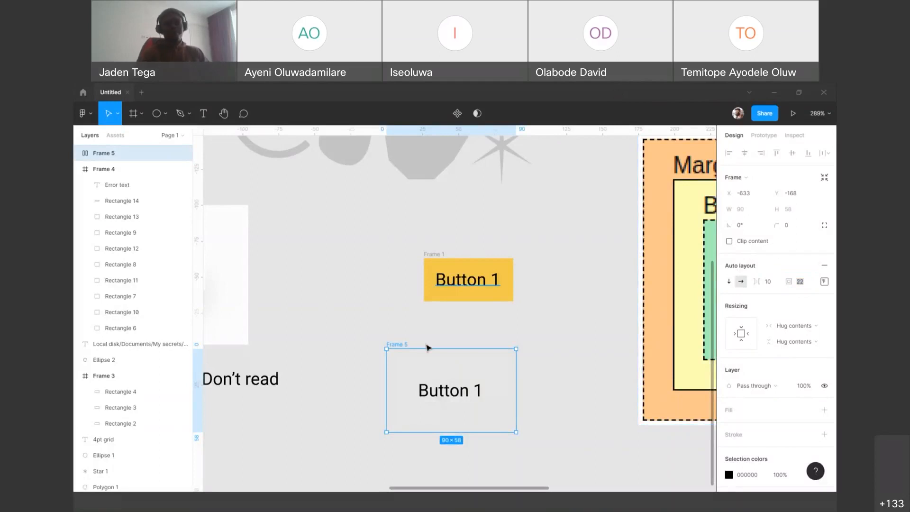
Step: Delete the Frame 5 auto layout button below the Frame 1 button
left_click(485, 325)
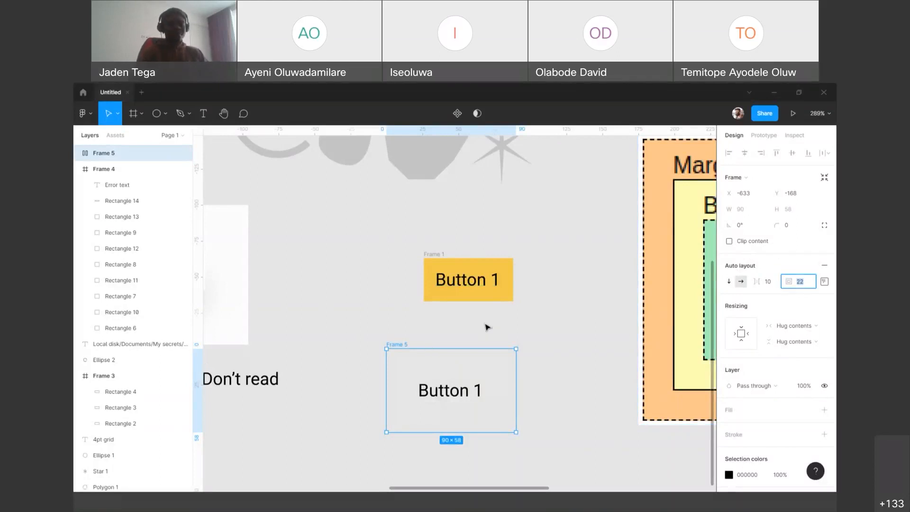
left_click(404, 342)
key("Delete")
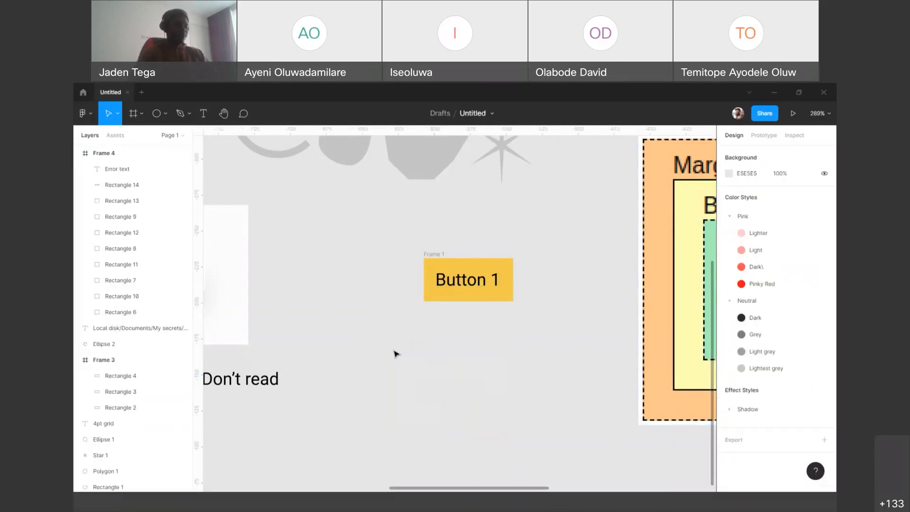
key("t")
left_click(417, 357)
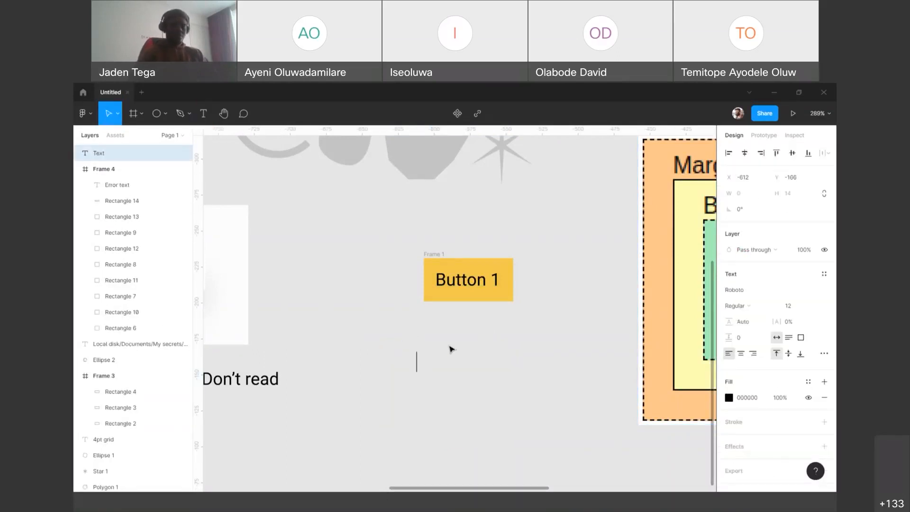
key("Escape")
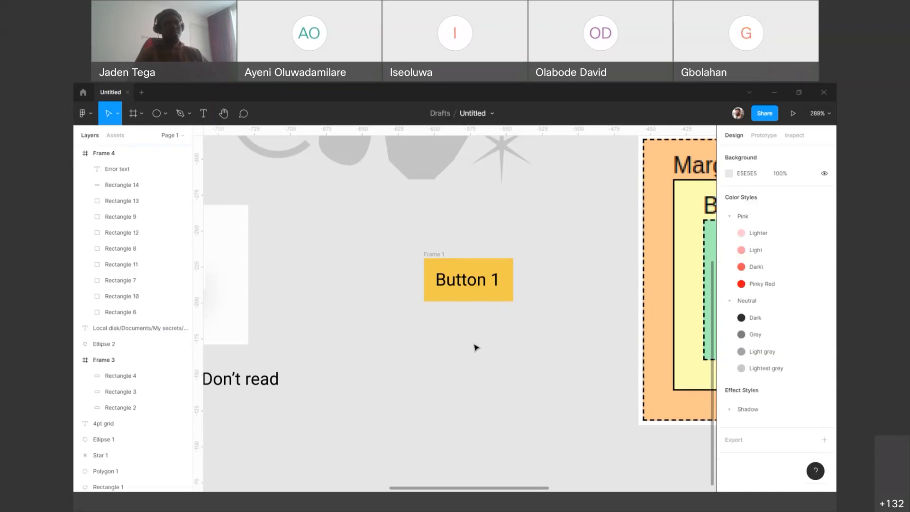
Step: Measure the spacing between the Button 1 text and the edges of the yellow Frame 1
left_click(448, 283)
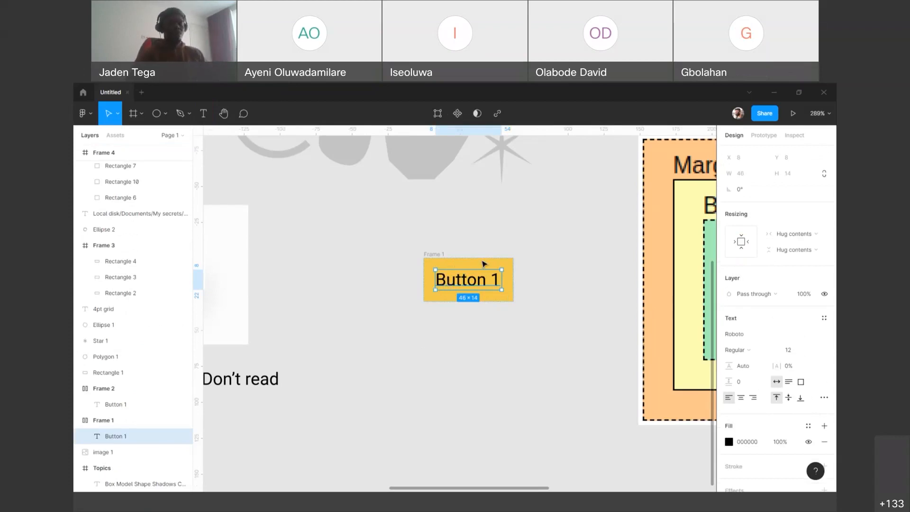
key("alt")
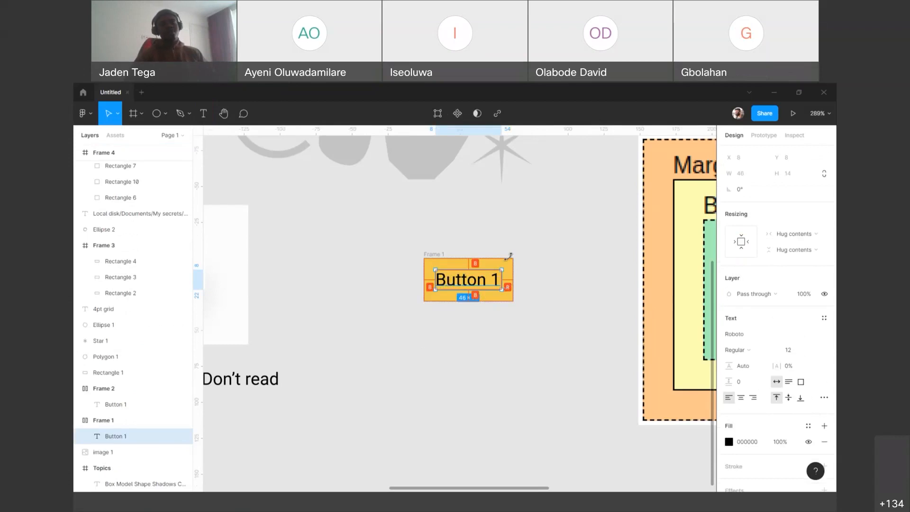
key("Escape")
Step: Inspect Frame 1's properties and highlight the padding declaration in its CSS code
left_click(433, 255)
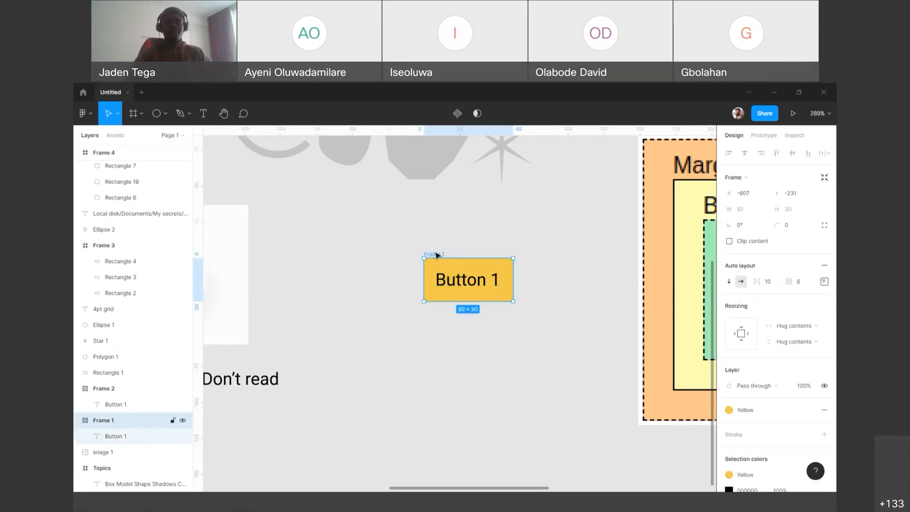
left_click(795, 137)
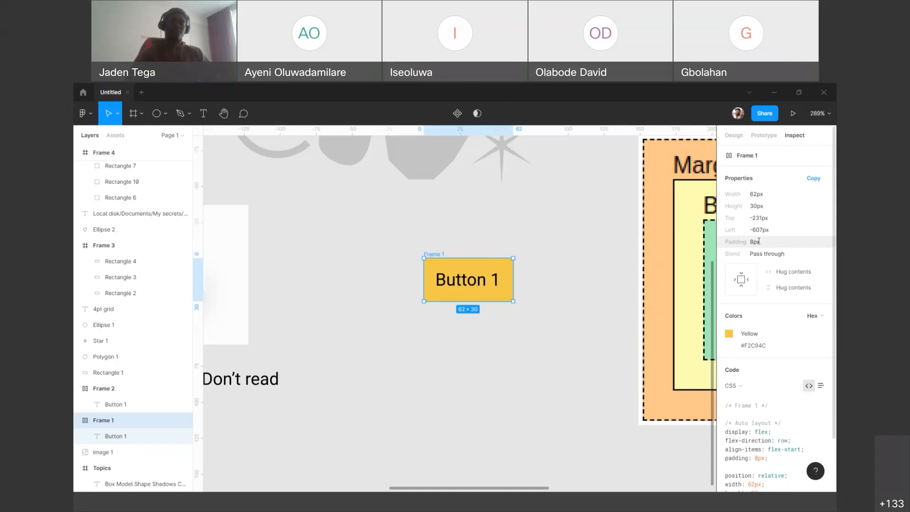
scroll(759, 241, "down", 2)
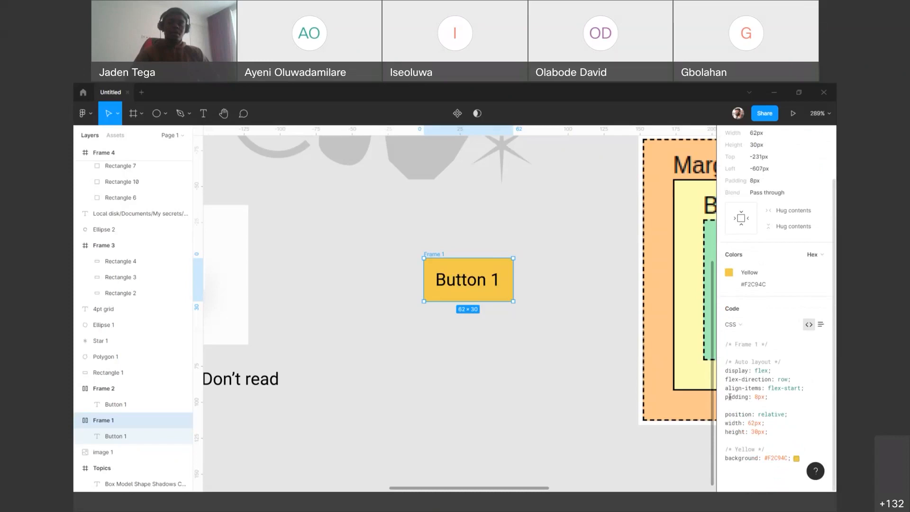
left_click_drag(726, 396, 774, 395)
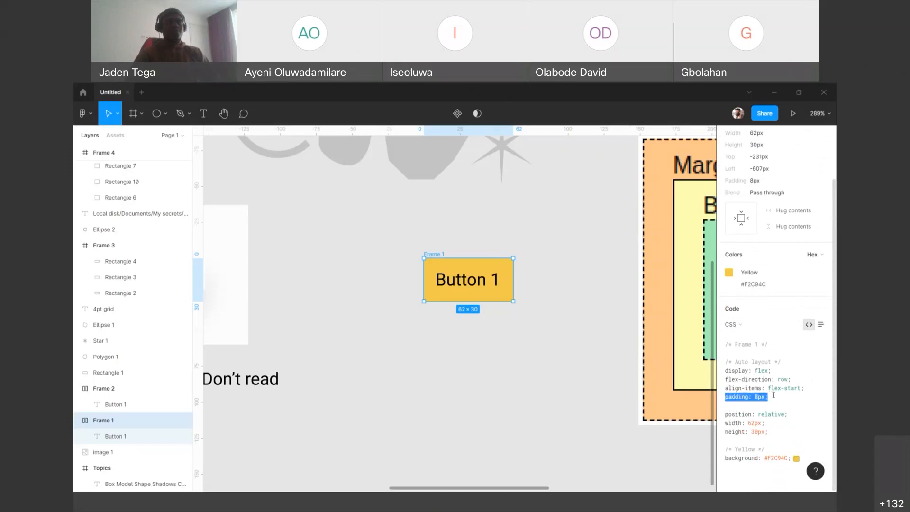
left_click(553, 331)
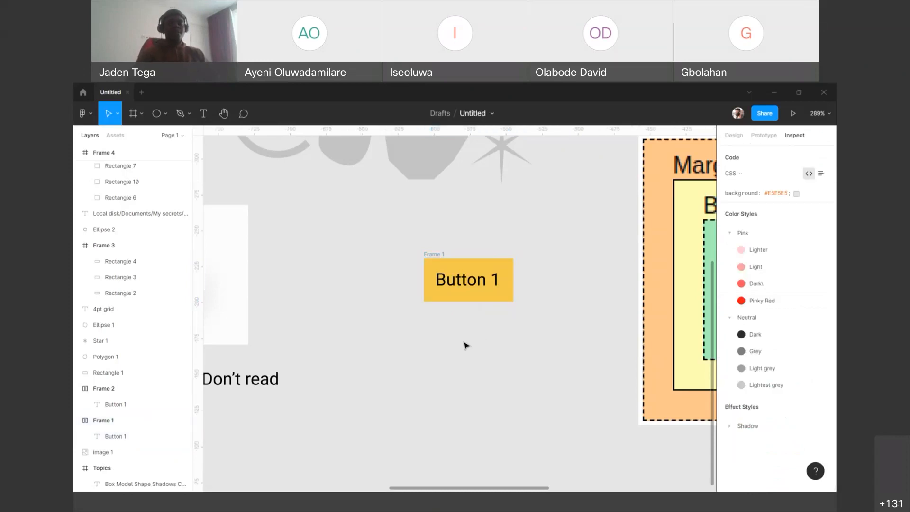
Step: Draw a grey rectangle about 88 by 37 px below the Frame 1 button
key("r")
left_click_drag(411, 341, 538, 376)
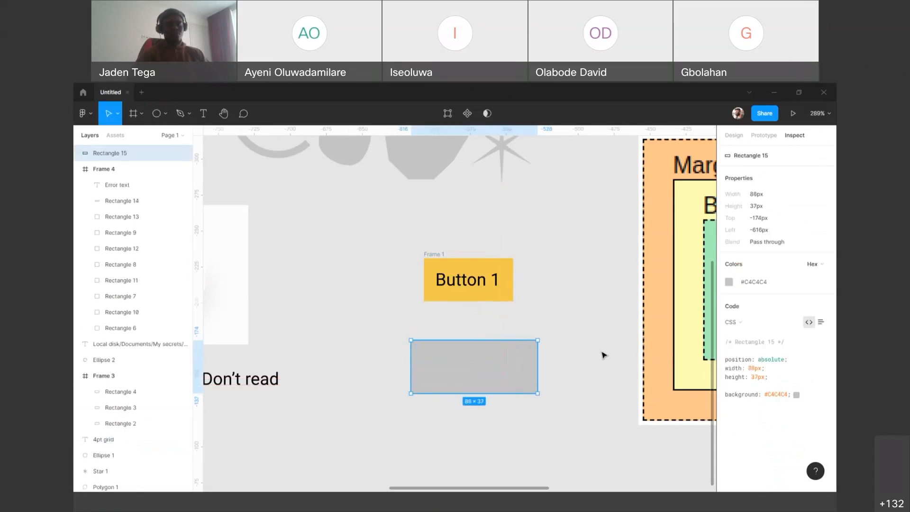
left_click(609, 339)
Step: Add a text reading "Button 1" and place it on the grey rectangle
key("t")
left_click(555, 339)
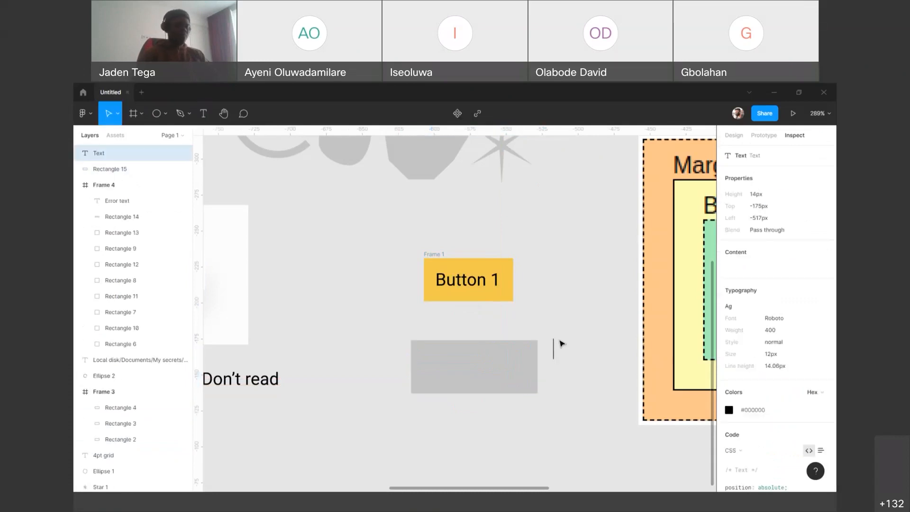
type("Button 1")
key("Escape")
left_click_drag(589, 350, 481, 370)
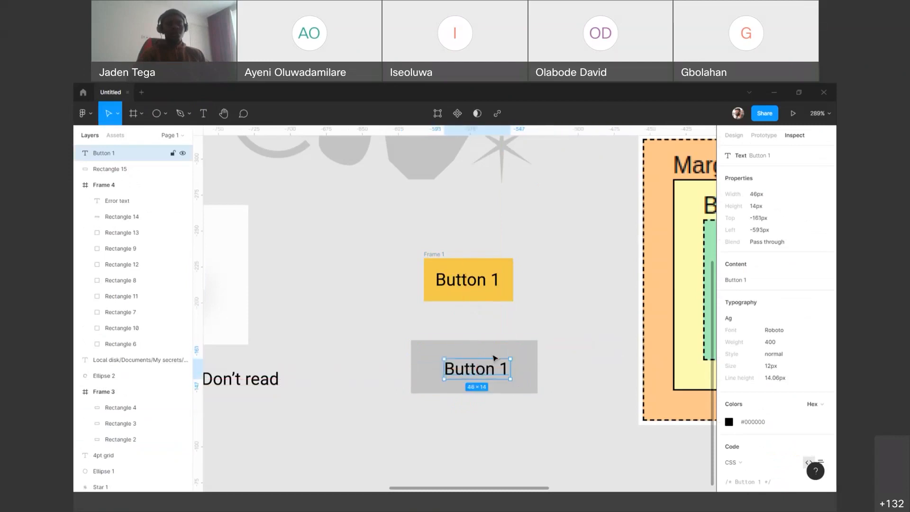
Step: Align the Button 1 text and the grey rectangle to their horizontal and vertical centres
left_click_drag(369, 333, 587, 430)
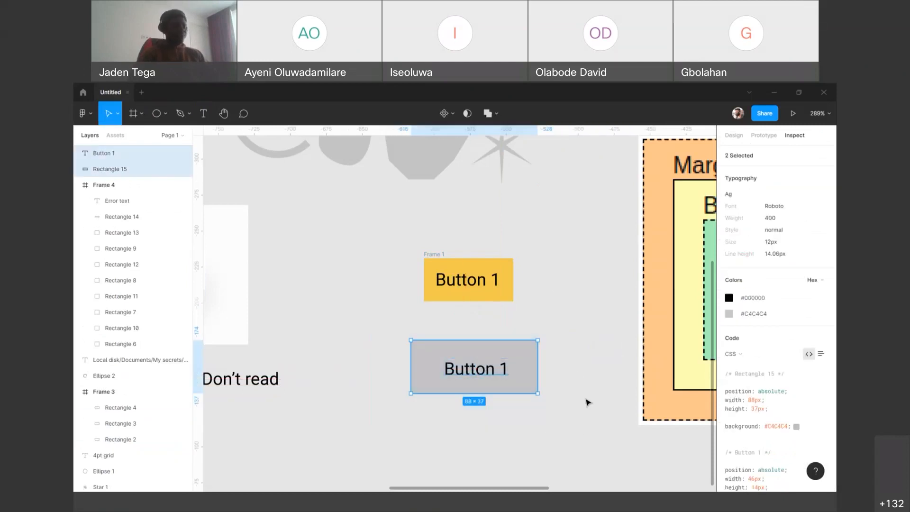
key("alt+h")
key("alt+v")
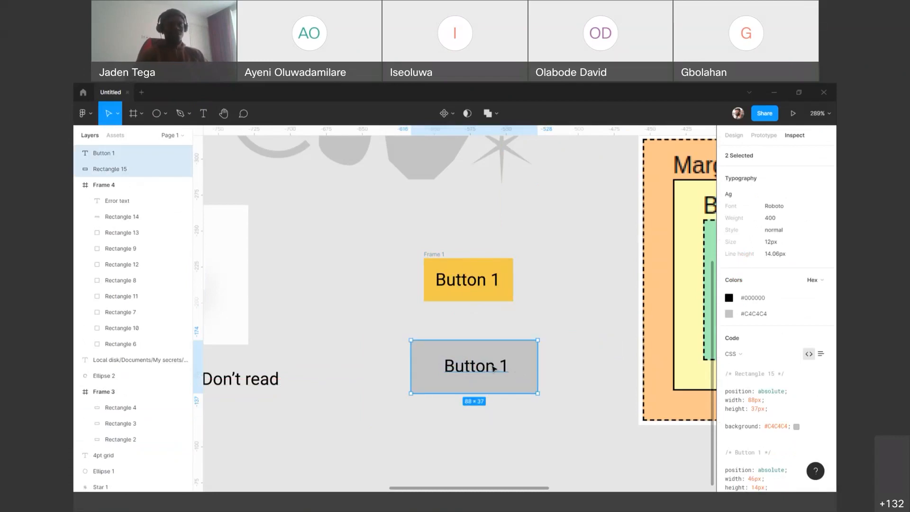
Step: Move the Button 1 text off-centre on the grey rectangle and centre the two on each other again
left_click(496, 365)
left_click_drag(495, 365, 507, 355)
left_click_drag(368, 327, 611, 429)
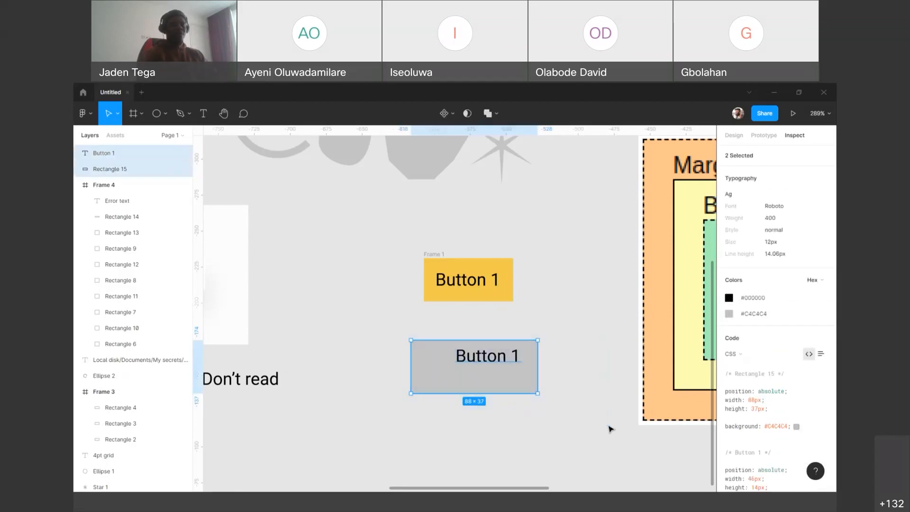
key("alt+h")
key("alt+v")
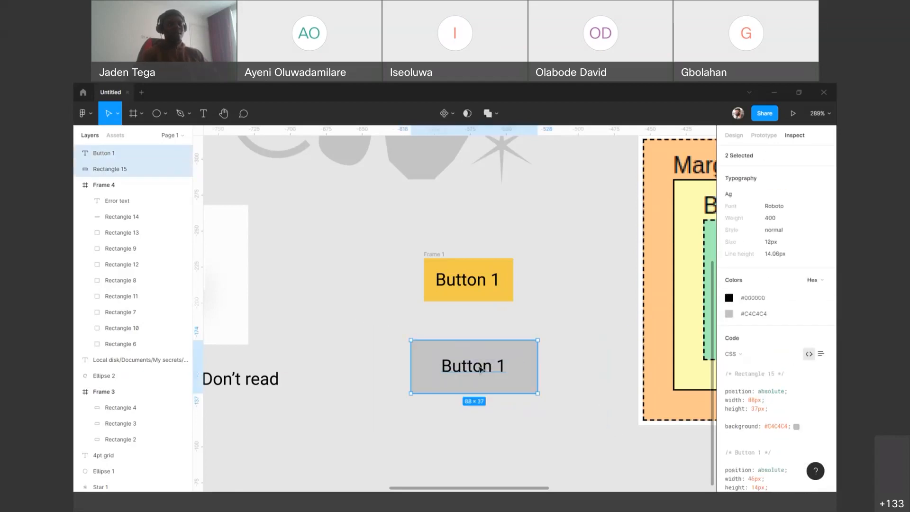
Step: Move the Button 1 text outside the grey rectangle and wrap the rectangle alone in a frame
left_click(488, 372)
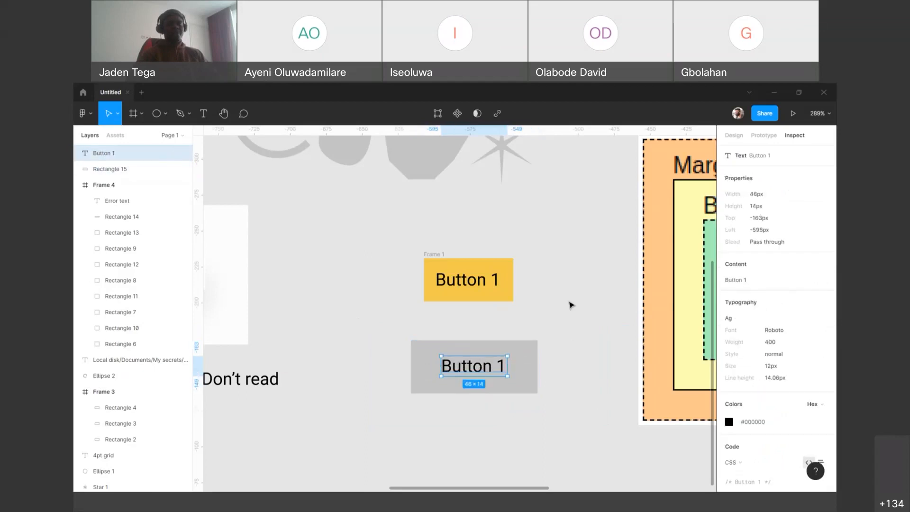
key("ctrl+z")
left_click(432, 357)
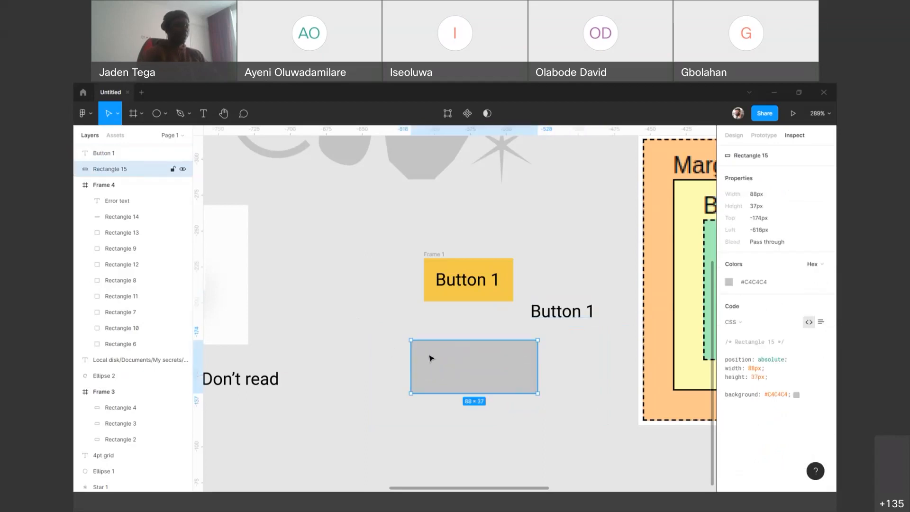
key("ctrl+alt+g")
Step: Move the Button 1 text into the rectangle's frame and centre it horizontally and vertically
left_click(562, 311)
left_click_drag(561, 311, 450, 353)
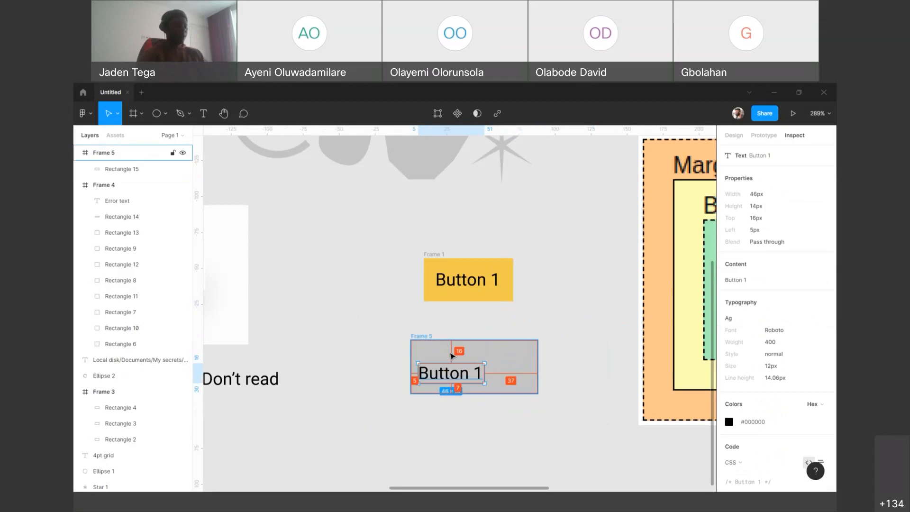
key("alt+h")
key("alt+v")
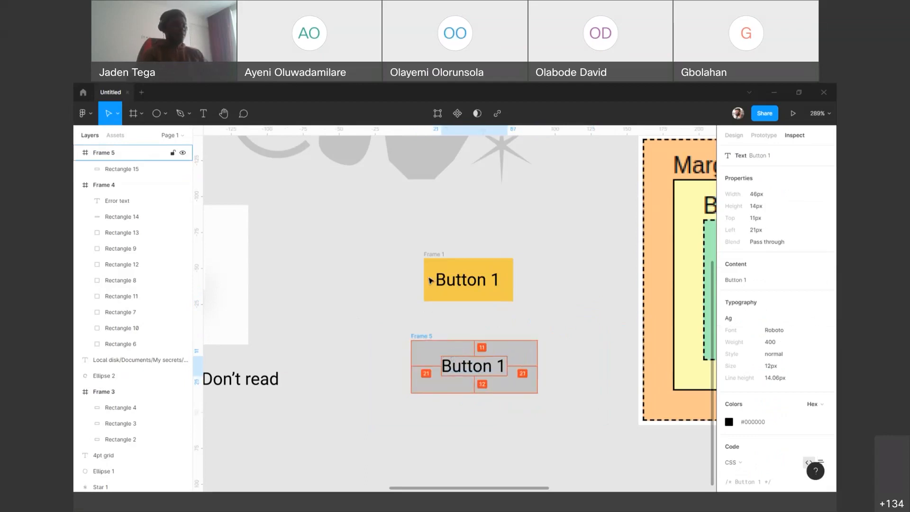
Step: Undo the framing and text moves back to the text centred on the unframed grey rectangle
key("ctrl+z")
key("ctrl+z")
key("ctrl+z")
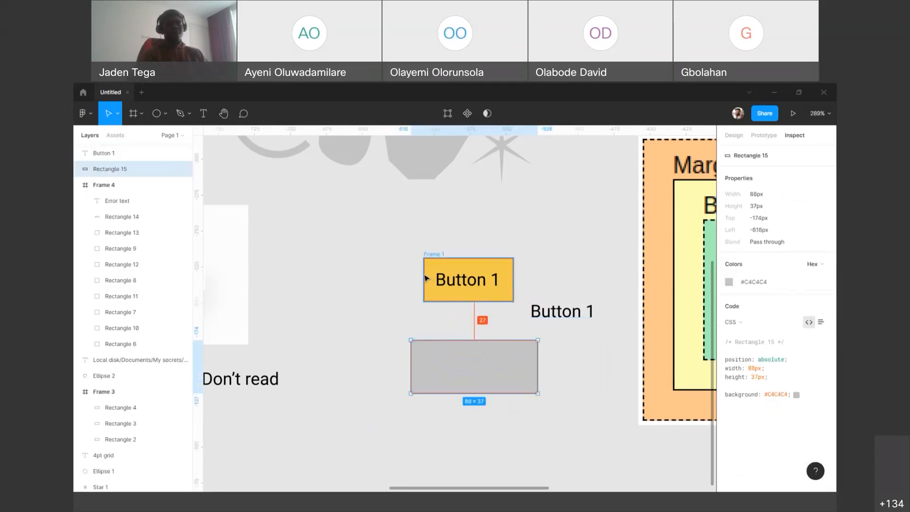
key("ctrl+z")
Step: Group the Button 1 text with the grey rectangle, and undo the grouping
left_click(589, 397)
left_click_drag(582, 409, 356, 327)
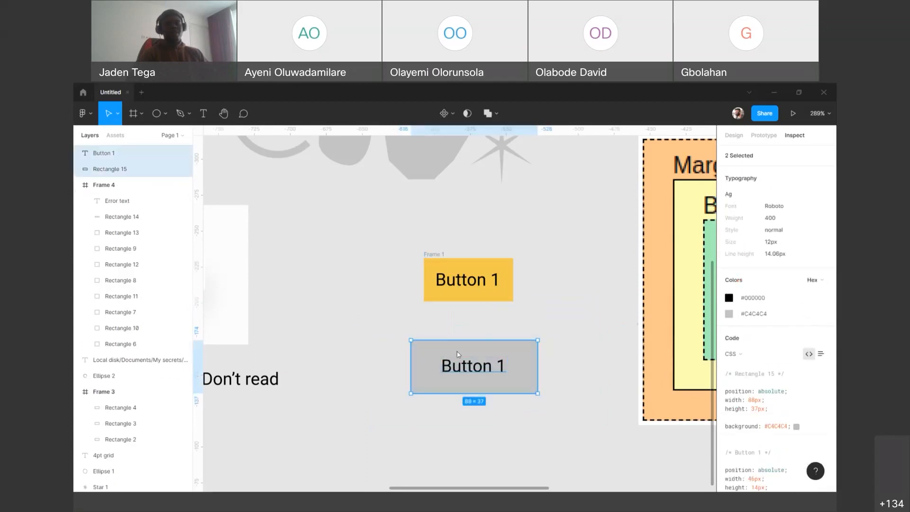
right_click(459, 355)
left_click(487, 323)
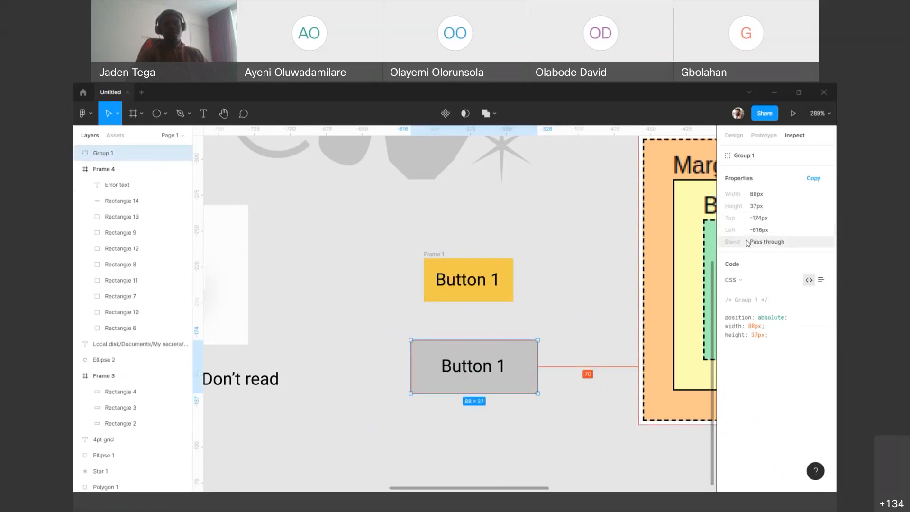
left_click(454, 332)
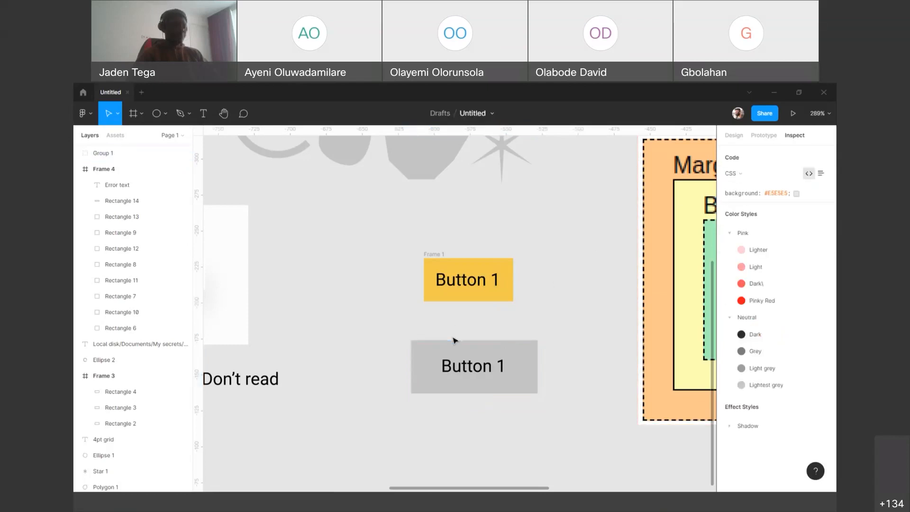
key("ctrl+z")
Step: Check the spacing between the ungrouped Button 1 text and the edges of the grey rectangle
left_click(452, 336)
left_click(476, 370)
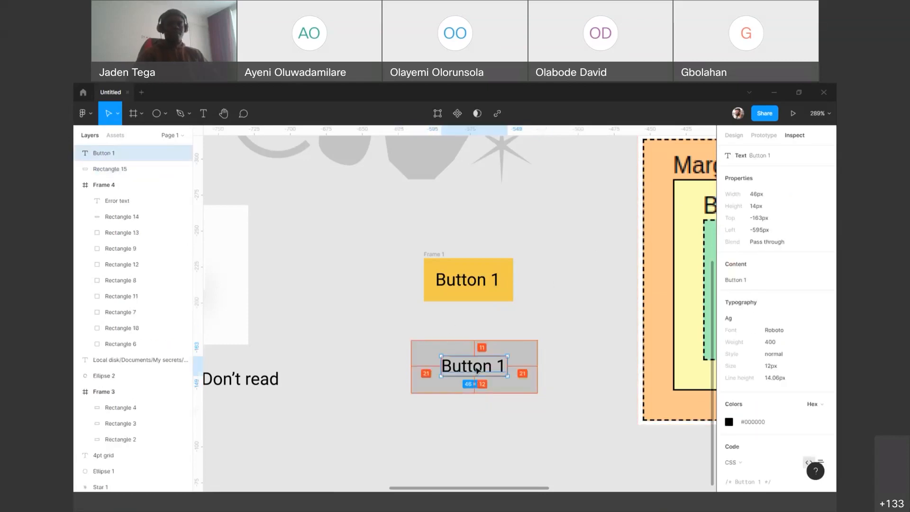
left_click(535, 346)
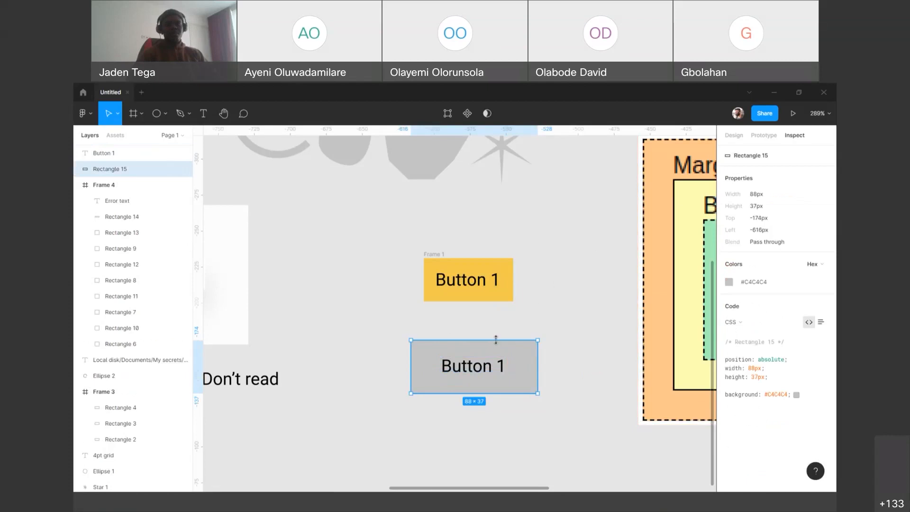
left_click_drag(377, 332, 573, 396)
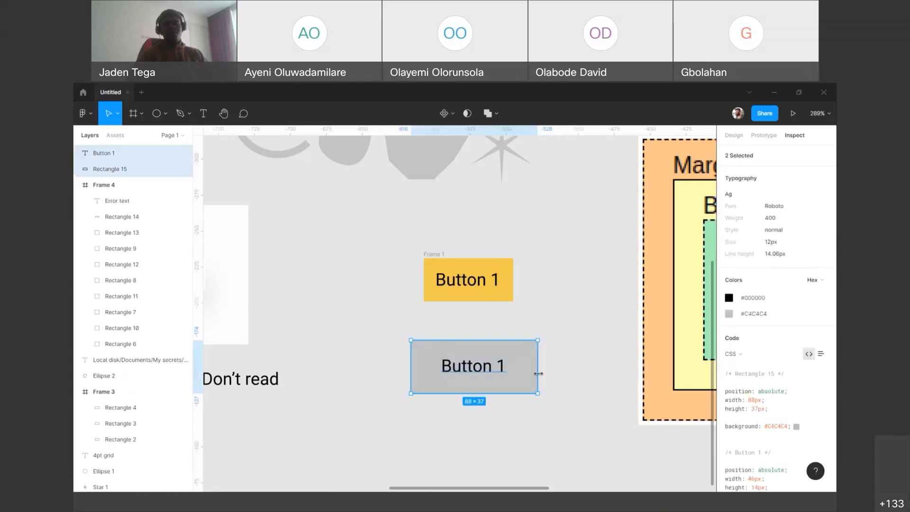
left_click(540, 356)
Step: Wrap only the grey rectangle in a frame and expand the frame to show its layer
left_click(526, 358)
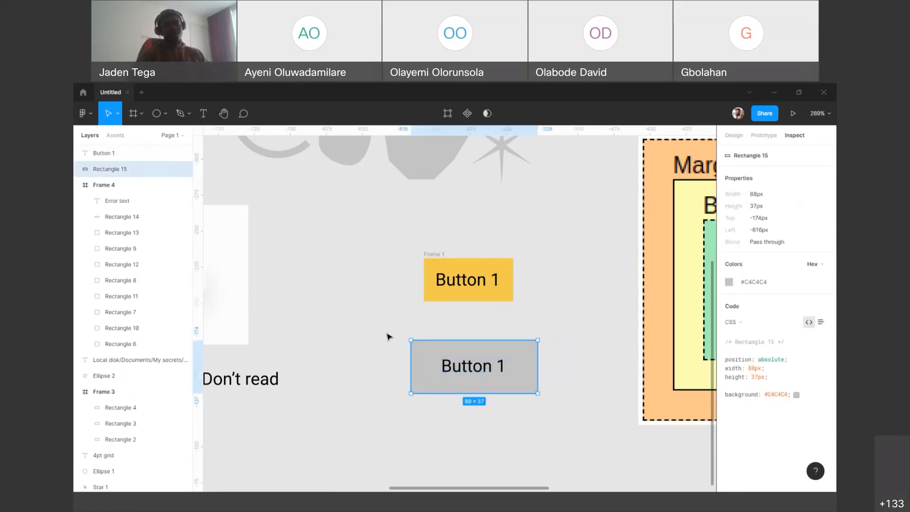
right_click(513, 355)
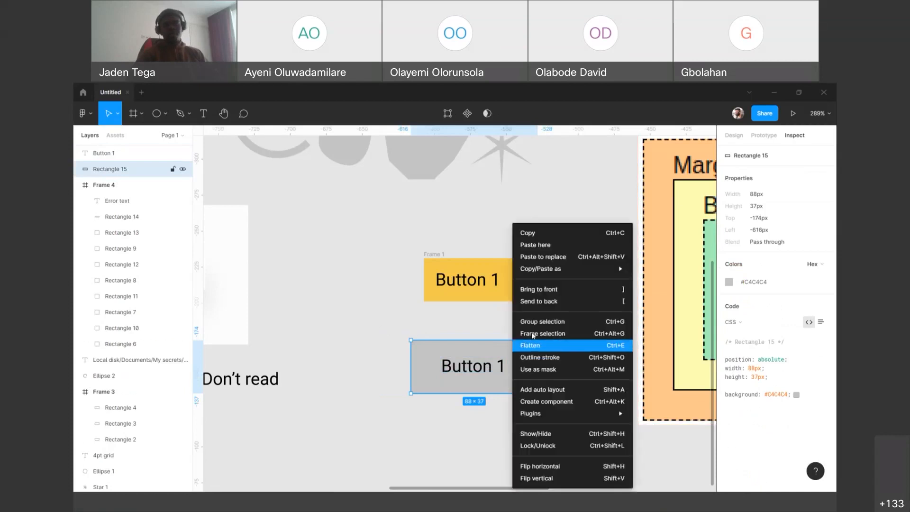
left_click(534, 334)
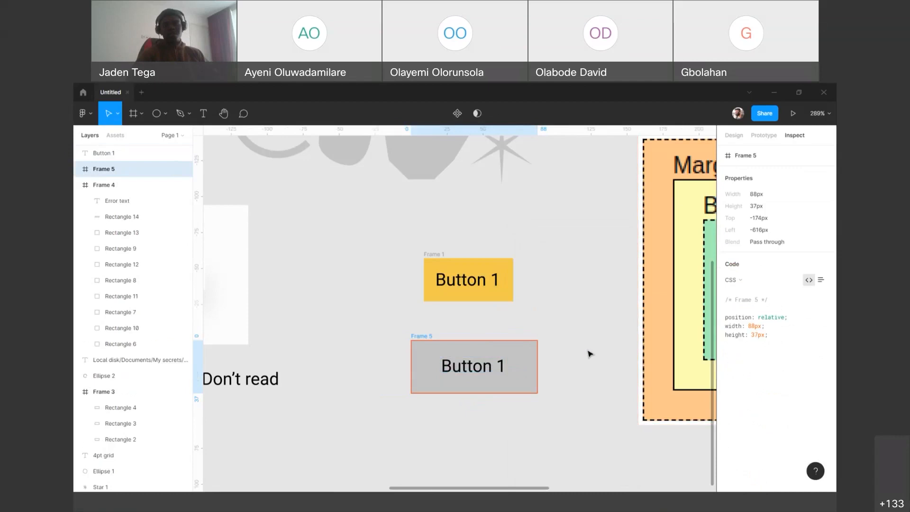
left_click(77, 169)
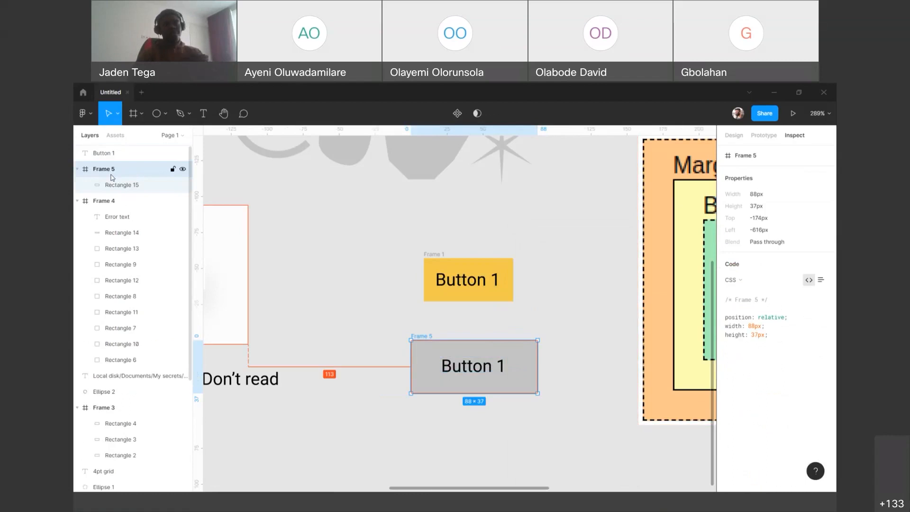
Step: Move the Button 1 text off the grey frame and back inside it, about 38 px from its left edge and 3 px from its top
left_click_drag(464, 364, 521, 331)
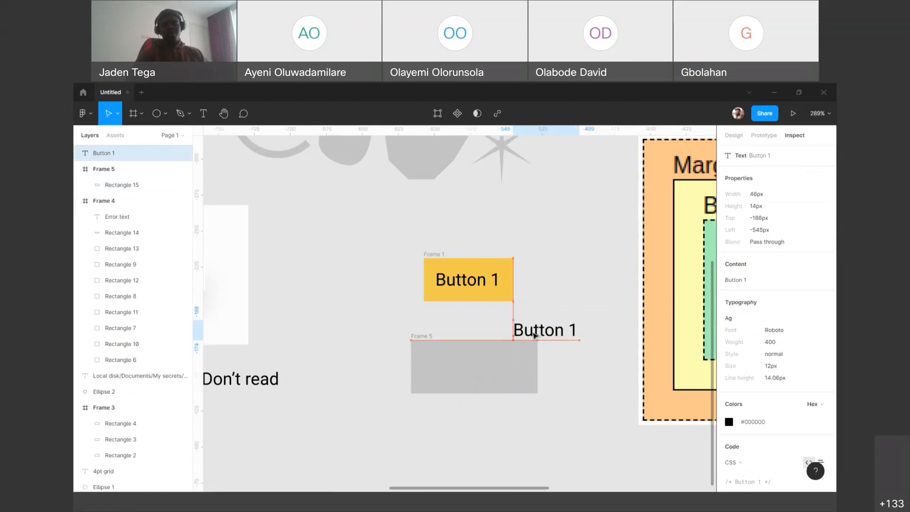
key("ctrl+z")
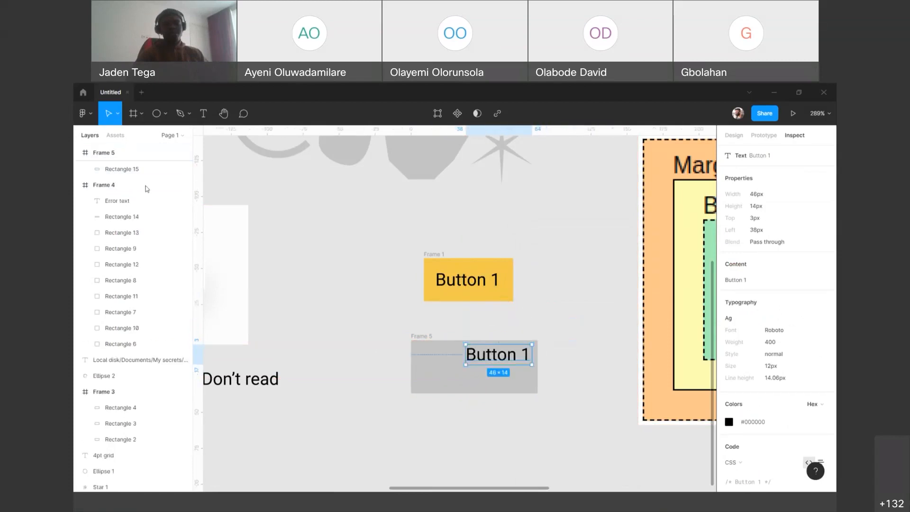
Step: Move the Button 1 text out of the grey frame into the empty canvas above it, beside the yellow button
scroll(105, 195, "down", 4)
left_click_drag(485, 354, 561, 318)
scroll(100, 178, "down", 1)
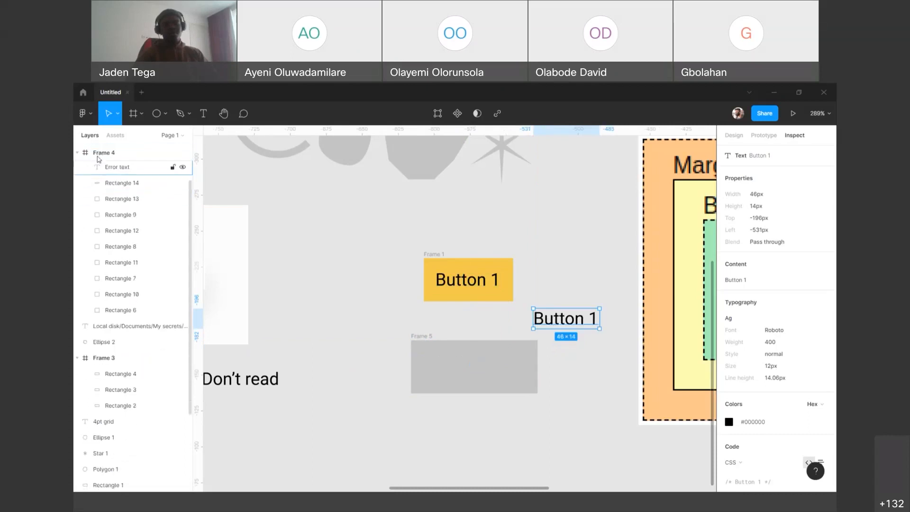
Step: Nest the Button 1 text layer inside Frame 5 again and place it about 21 px from the frame's left edge and 11 px from its top
scroll(92, 181, "up", 1)
left_click(102, 171)
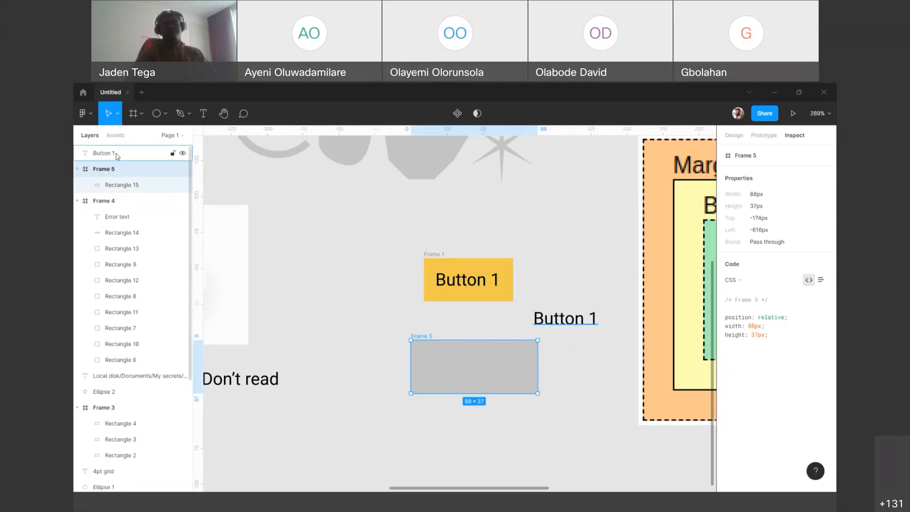
left_click(108, 157)
left_click_drag(108, 156, 127, 187)
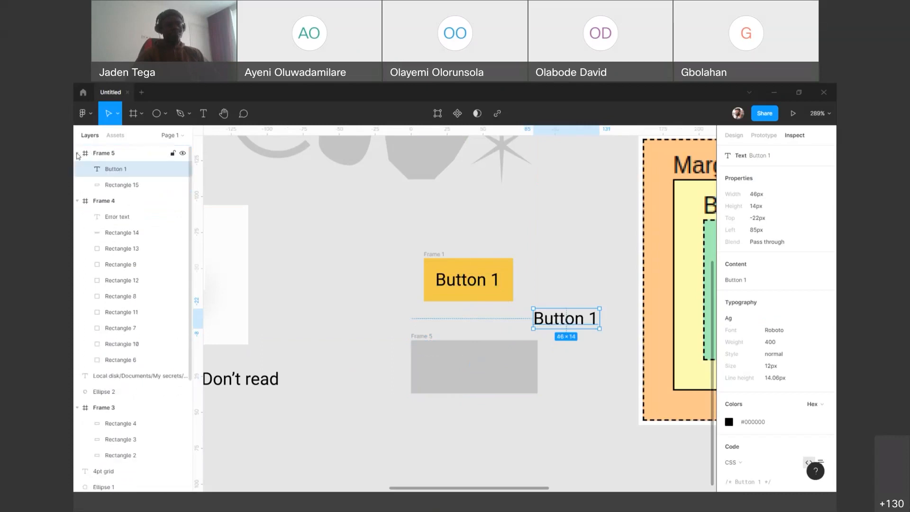
key("ctrl+z")
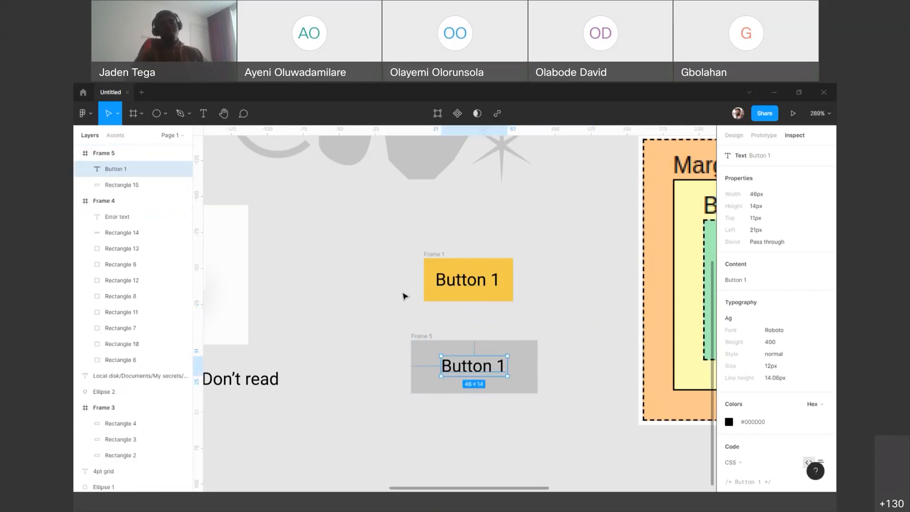
left_click(537, 320)
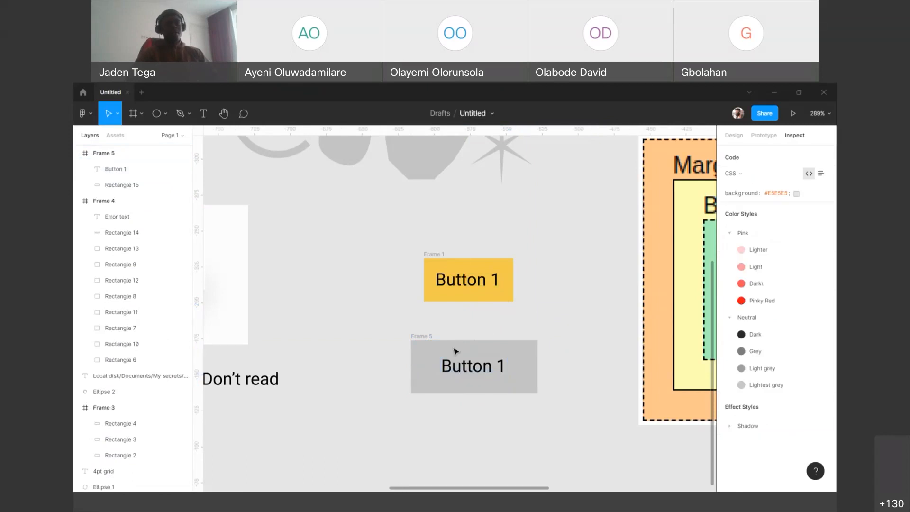
Step: Append " sdfsdfsdfsdfs" to the Button 1 text in the grey frame and check its spacing against the frame edges
left_click(428, 338)
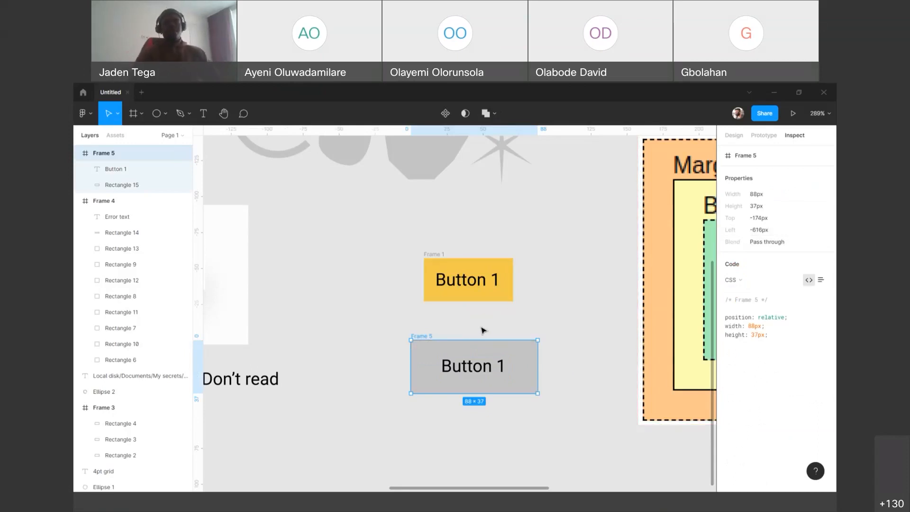
double_click(464, 364)
key("Right")
type("sdfsdfsdfsdfs")
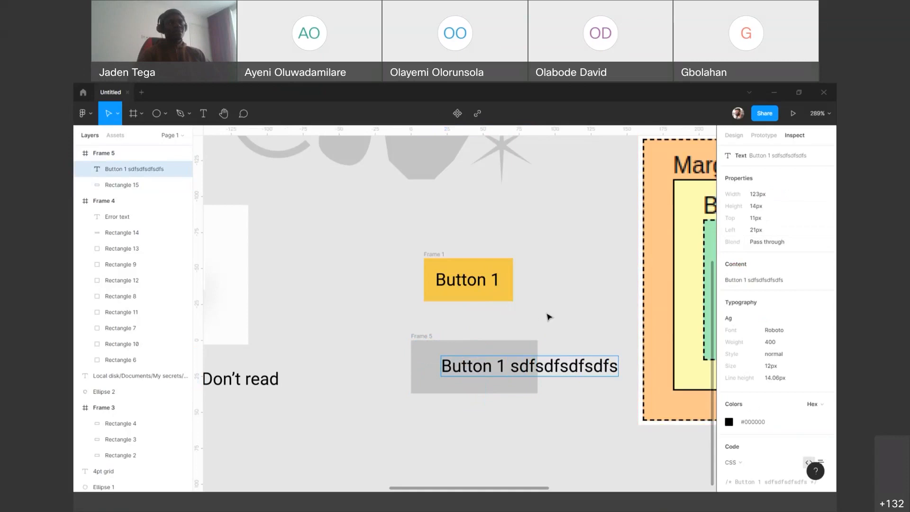
key("Escape")
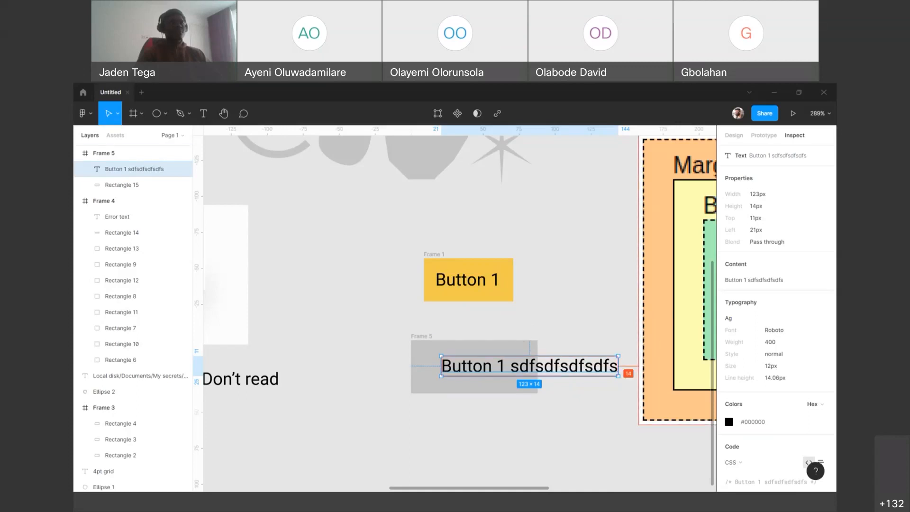
left_click(511, 324)
left_click(550, 372)
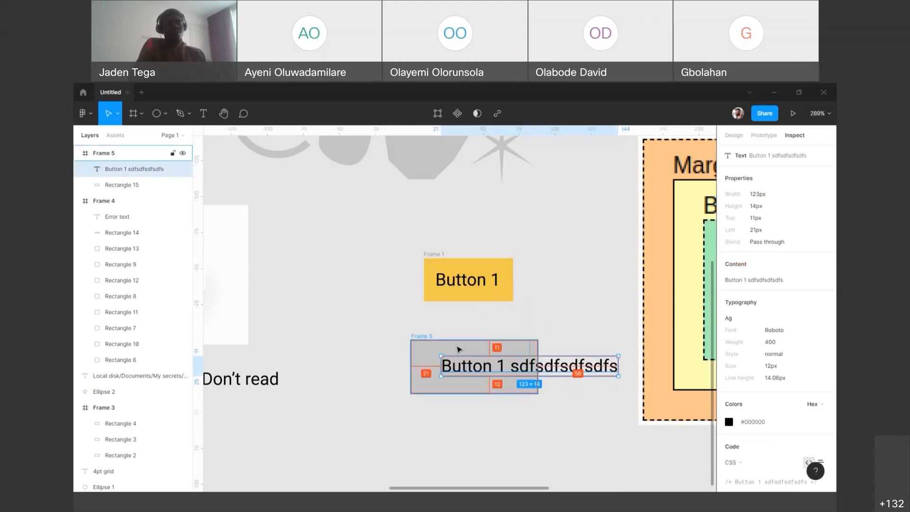
Step: Widen the grey frame to about 148 px and its inner rectangle to about 152 px to cover the lengthened text
left_click(425, 337)
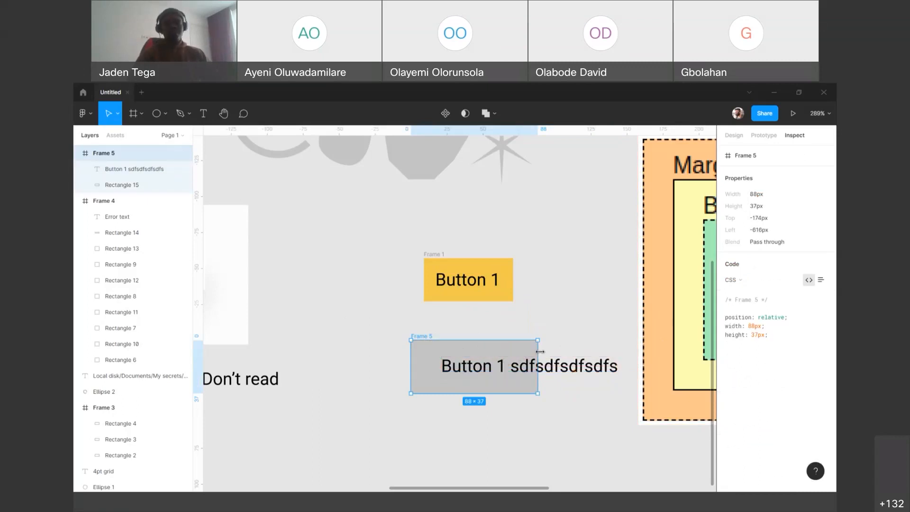
left_click_drag(539, 351, 625, 351)
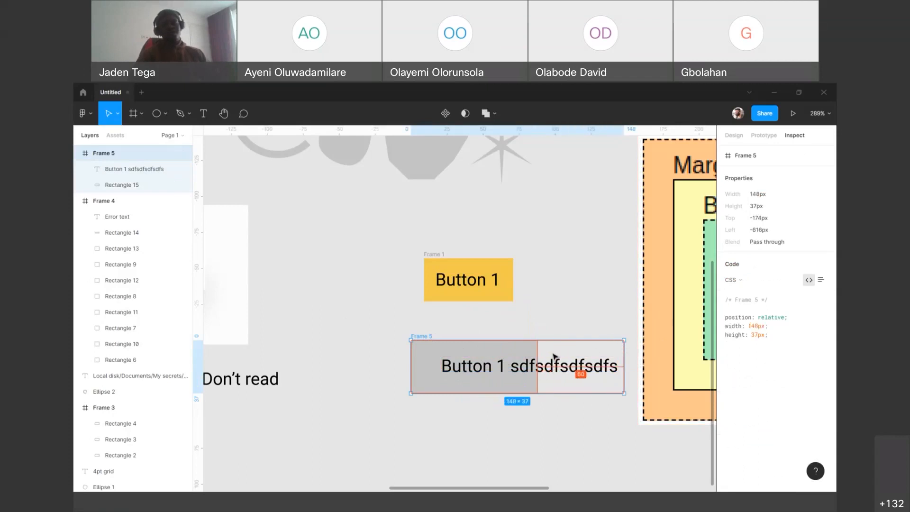
left_click(523, 351)
left_click_drag(538, 346, 629, 346)
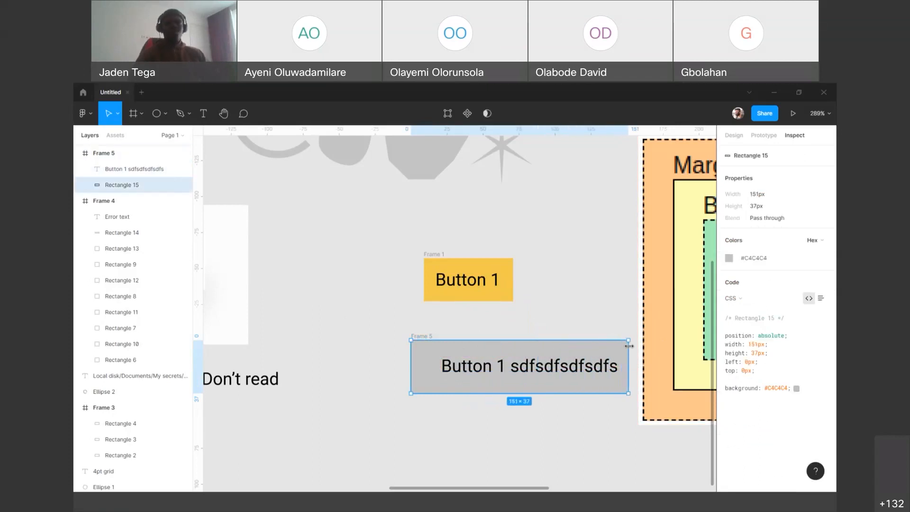
Step: Delete the grey button frame together with its text and rectangle
left_click(496, 370)
left_click(430, 342)
key("Delete")
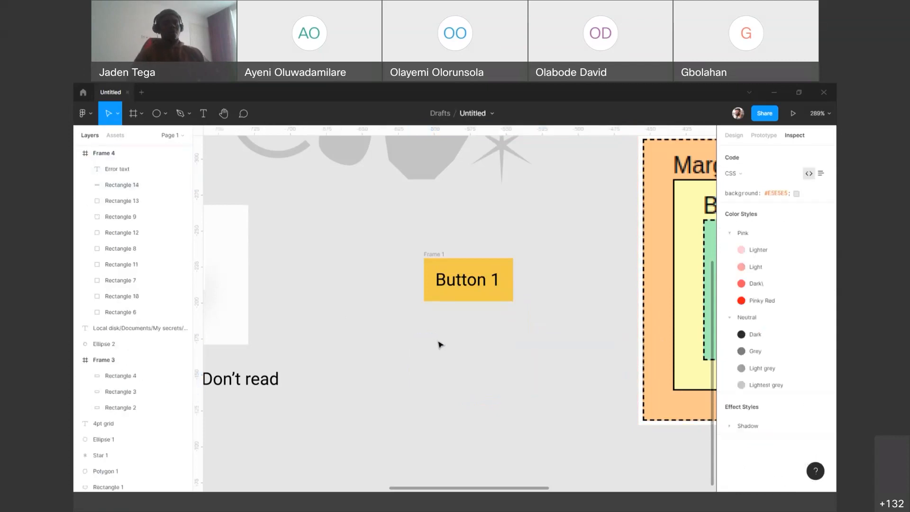
Step: Add a "Register Now" text on the empty canvas below the yellow button
key("t")
left_click(434, 352)
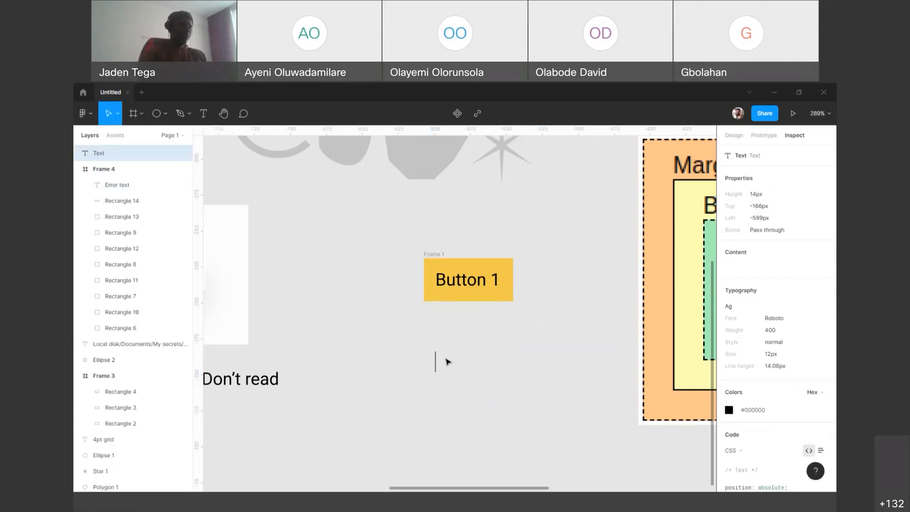
type("Reguis")
key("BackSpace")
key("BackSpace")
key("BackSpace")
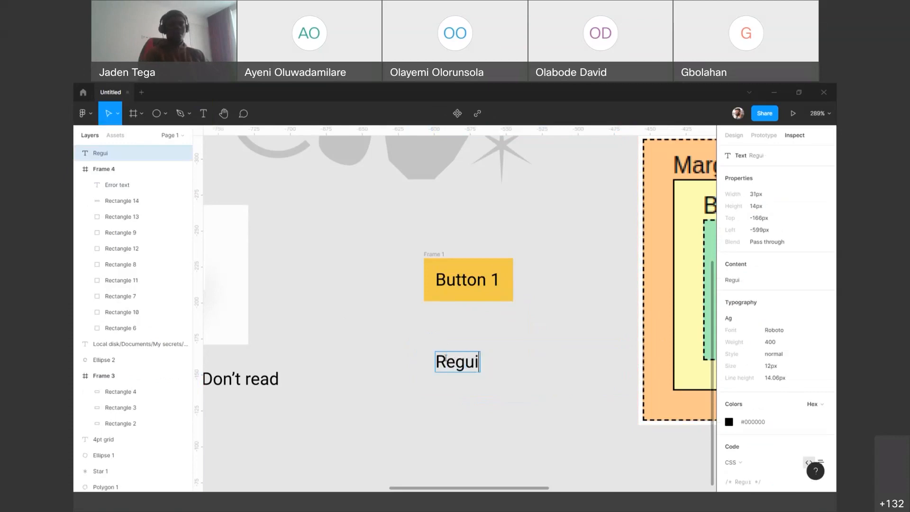
type("ister Now")
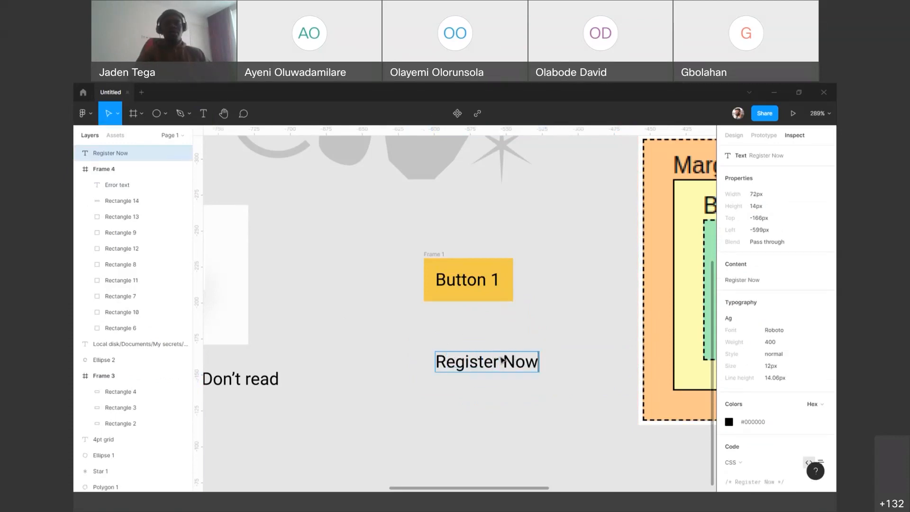
key("Escape")
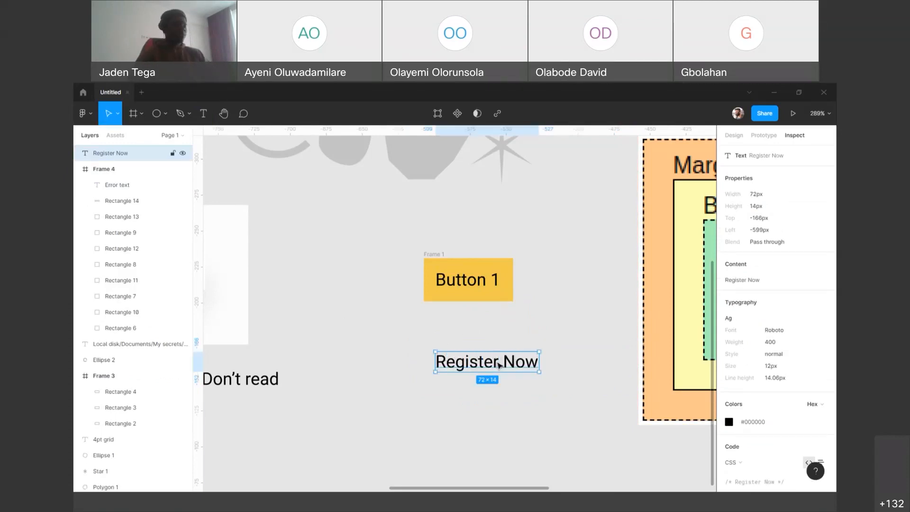
Step: Add auto layout to the Register Now text and look closely at its padding
right_click(496, 365)
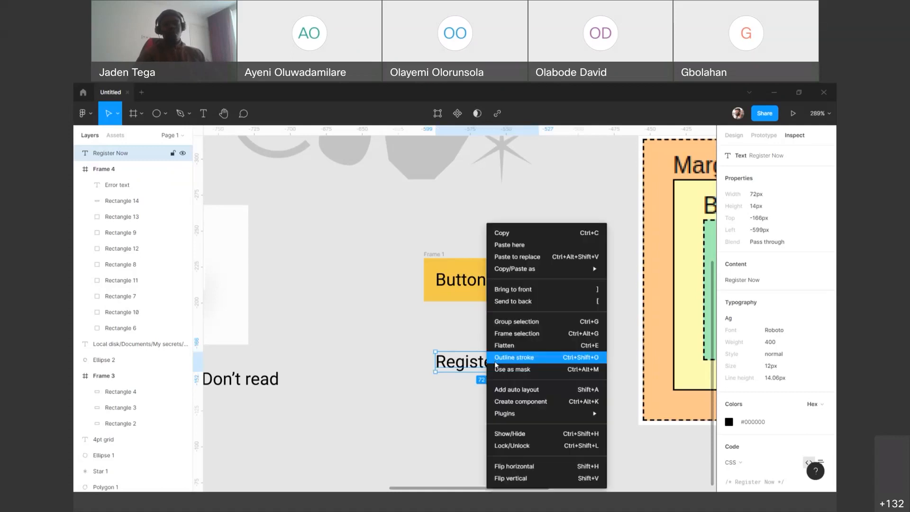
left_click(508, 394)
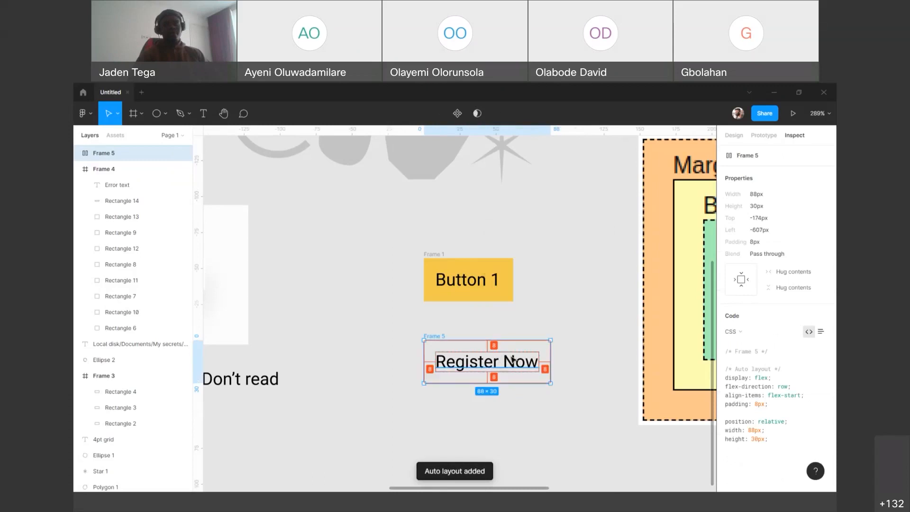
scroll(514, 361, "up", 5)
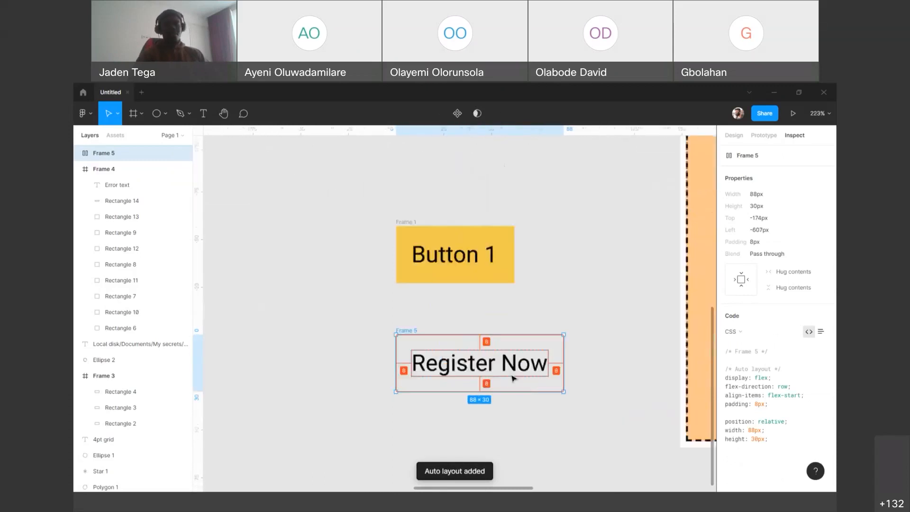
mouse_move(470, 365)
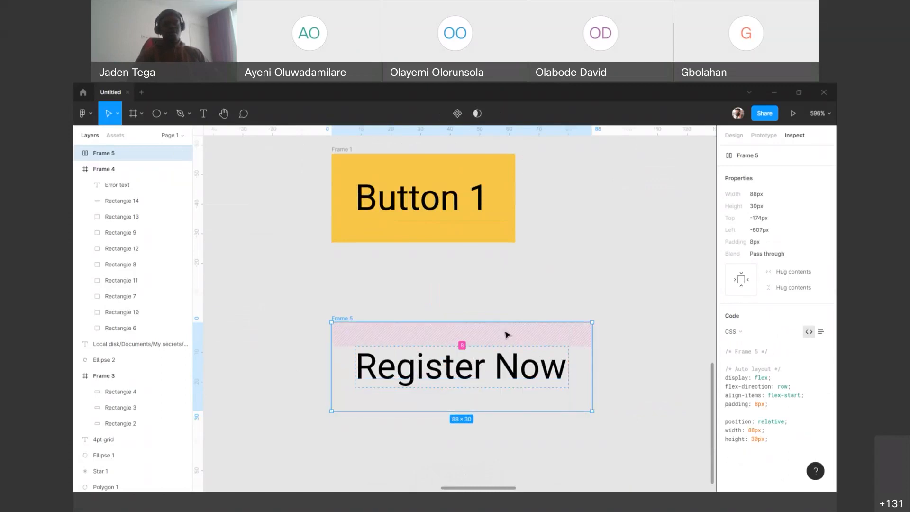
Step: Set the left and right auto layout padding of the Register Now frame to 20
left_click(735, 136)
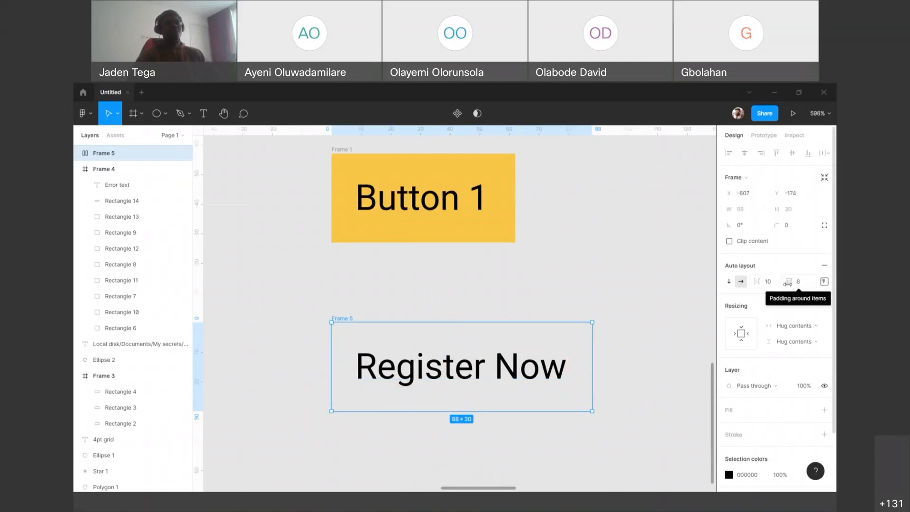
left_click(824, 283)
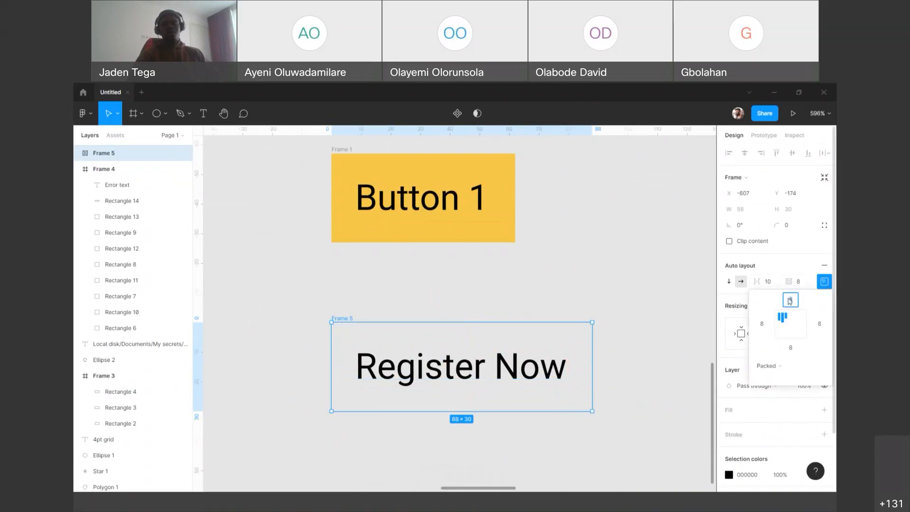
left_click(762, 325)
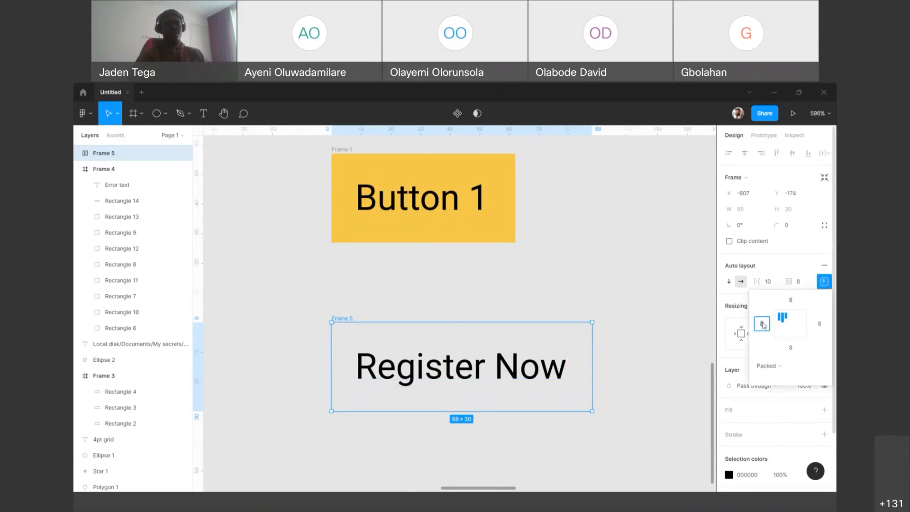
type("20")
left_click(818, 325)
type("20")
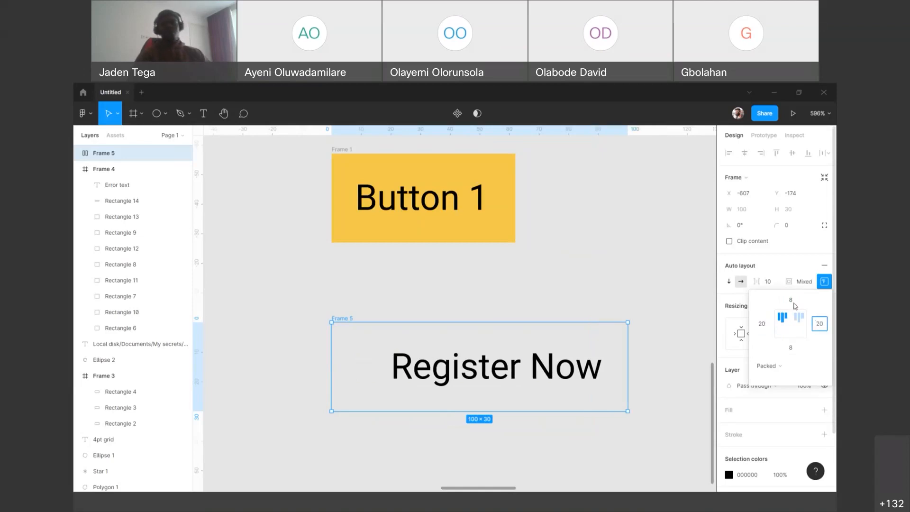
Step: Set the top and bottom auto layout padding of the Register Now frame to 12
left_click(791, 300)
type("12")
left_click(794, 348)
type("12")
key("Return")
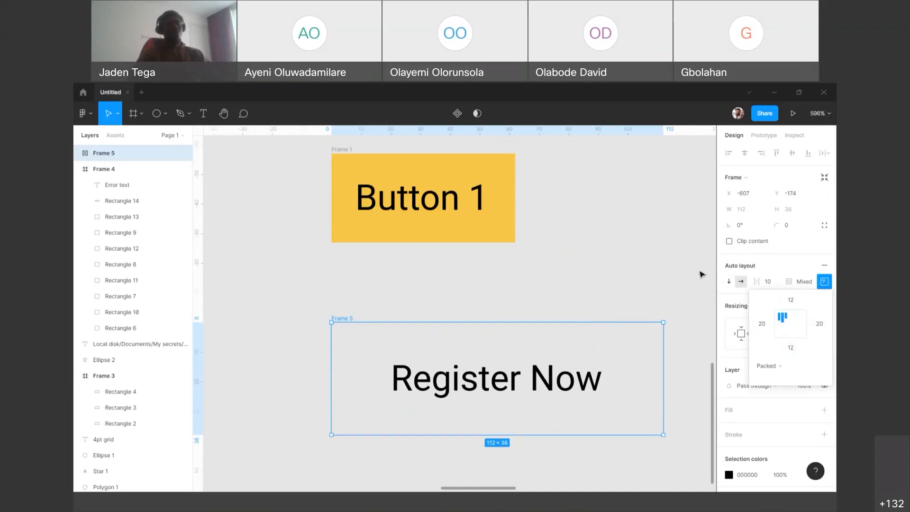
left_click(661, 276)
Step: Delete the Register Now auto layout frame
scroll(659, 276, "down", 5)
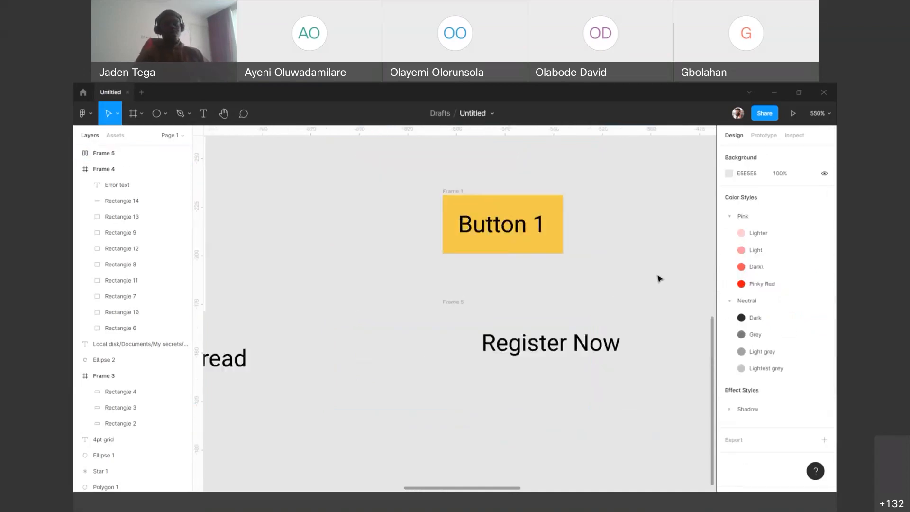
left_click(499, 297)
left_click(499, 297)
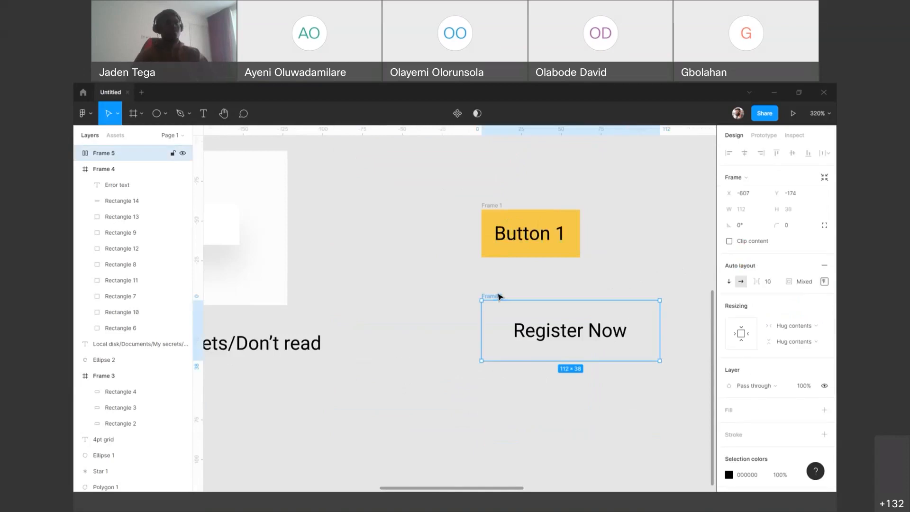
key("Delete")
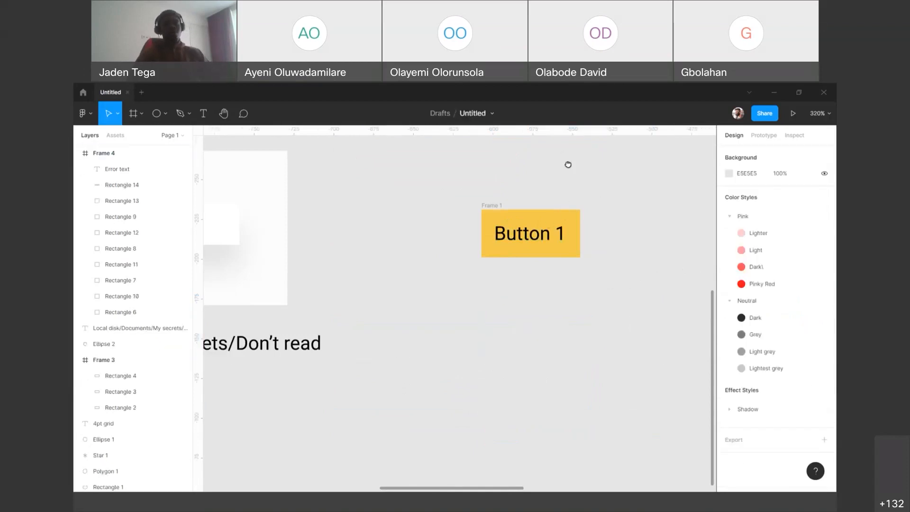
Step: Append " sadfasdasfsds" to the Button 1 text in the yellow auto layout frame to test how it resizes
scroll(568, 164, "up", 2)
scroll(568, 165, "right", 3)
left_click(445, 302)
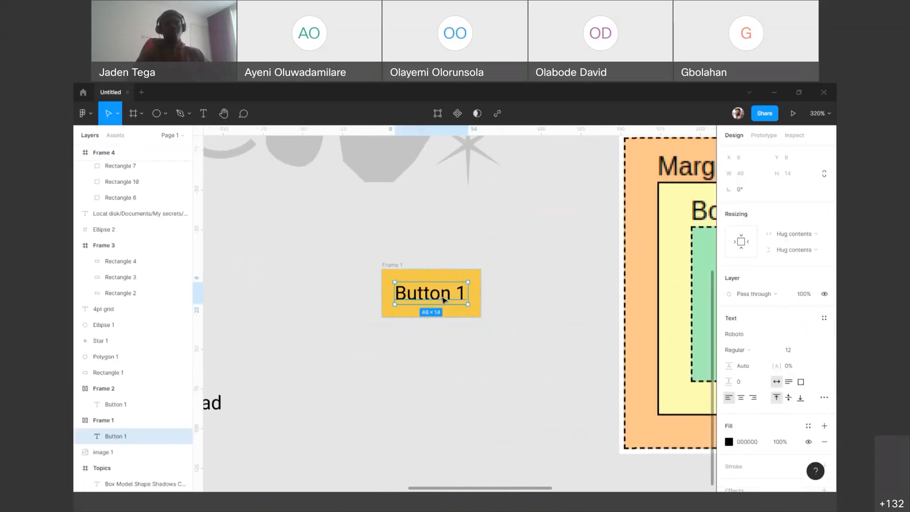
double_click(449, 293)
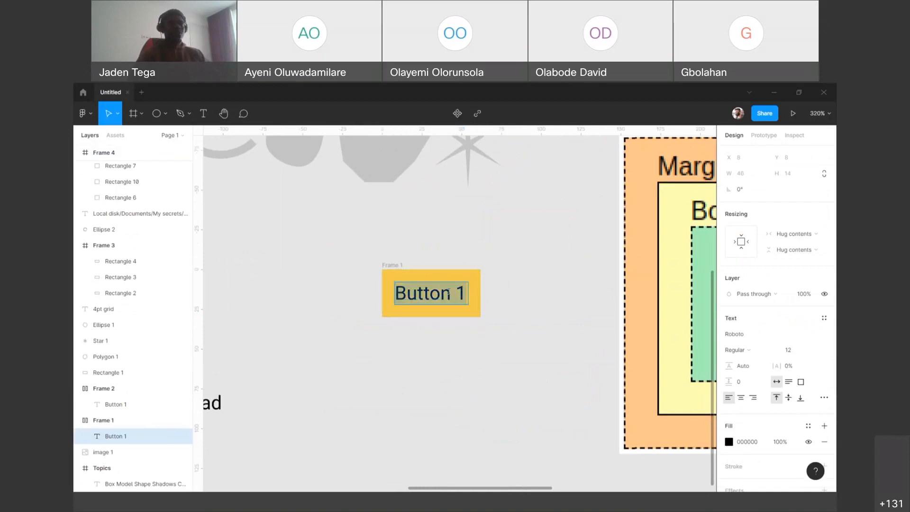
key("Right")
type("sadfasdasf")
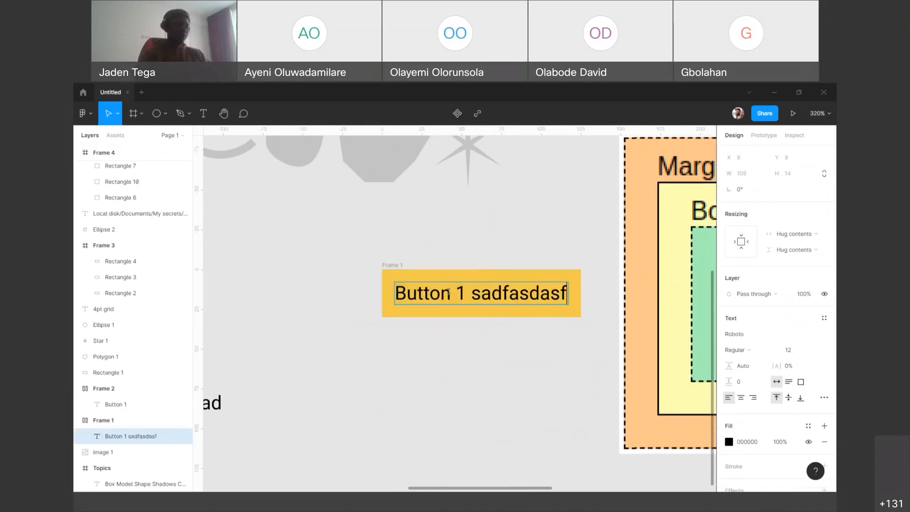
type("sds")
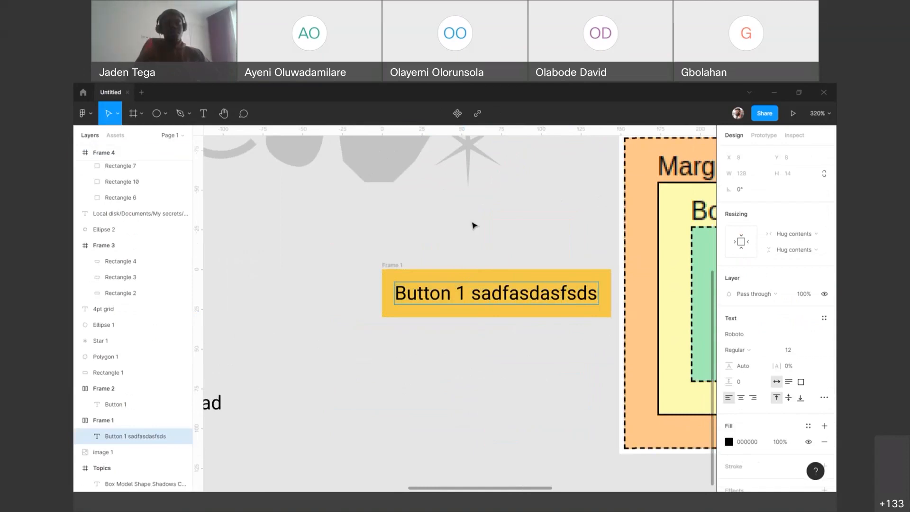
Step: Undo the characters added to the yellow button's text and leave text editing
key("ctrl+z")
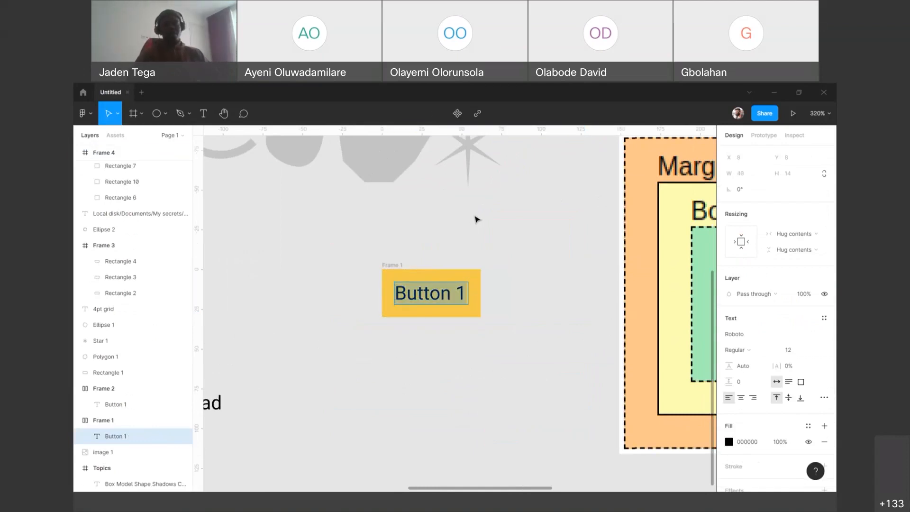
key("Escape")
scroll(465, 228, "down", 2)
scroll(467, 241, "down", 4)
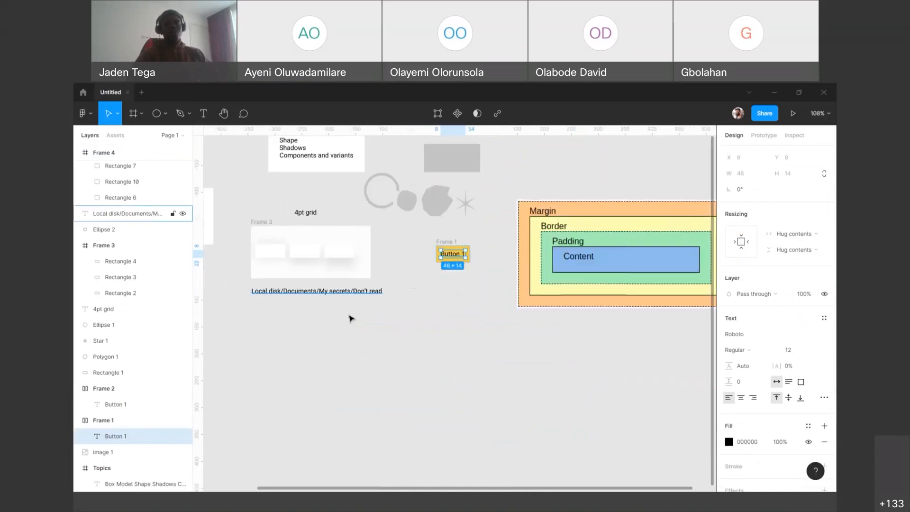
Step: Select the yellow Frame 2 button located below the color swatches frame
left_click(278, 349)
left_click_drag(278, 350, 474, 303)
left_click_drag(371, 307, 421, 309)
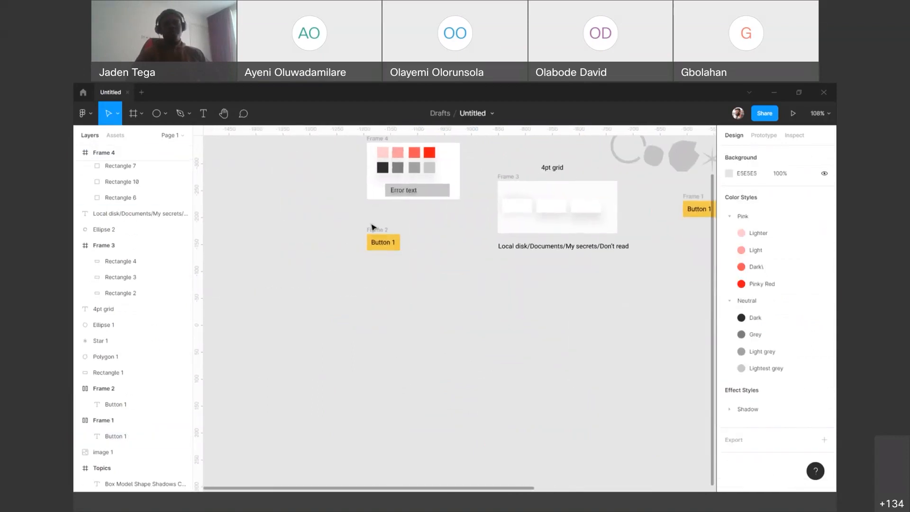
scroll(378, 224, "up", 3)
scroll(379, 224, "up", 5)
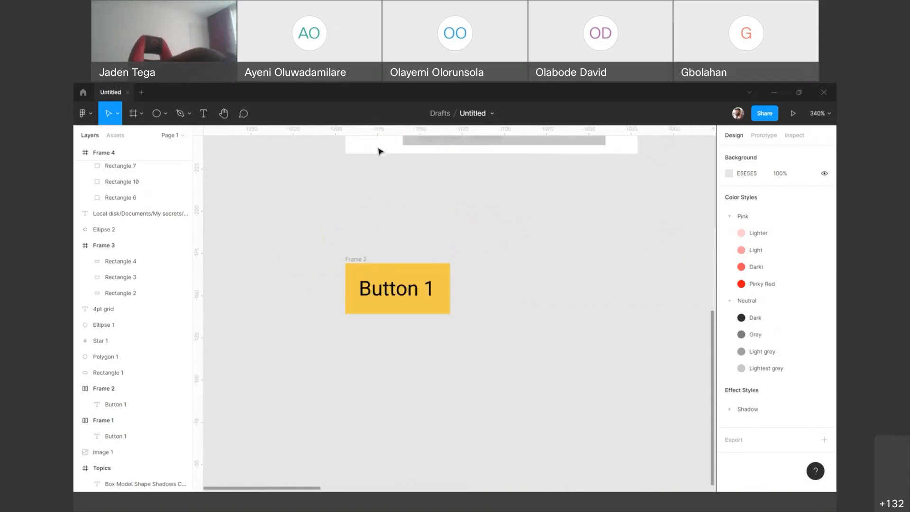
left_click(358, 260)
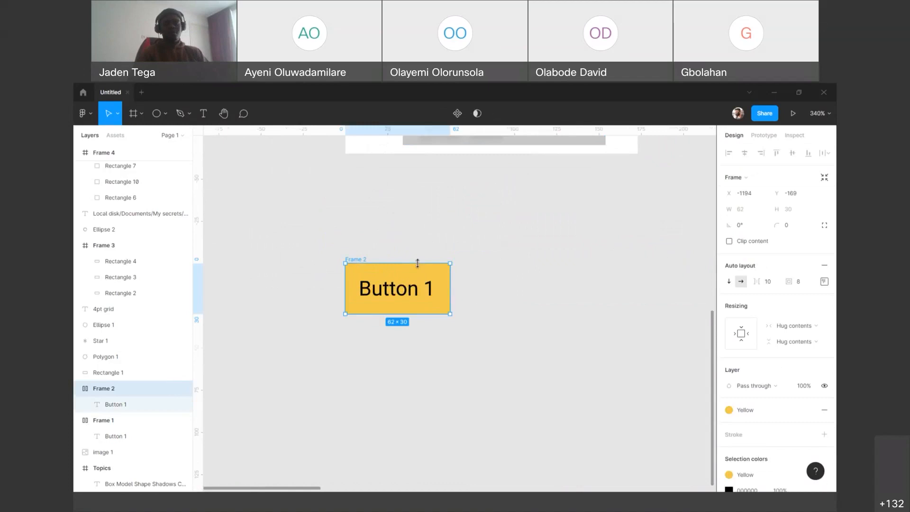
scroll(418, 263, "up", 3)
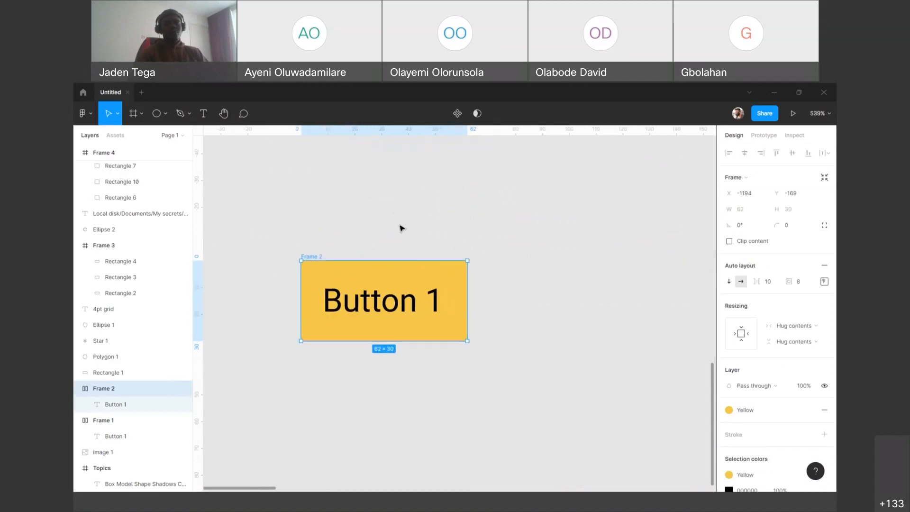
scroll(403, 228, "down", 2)
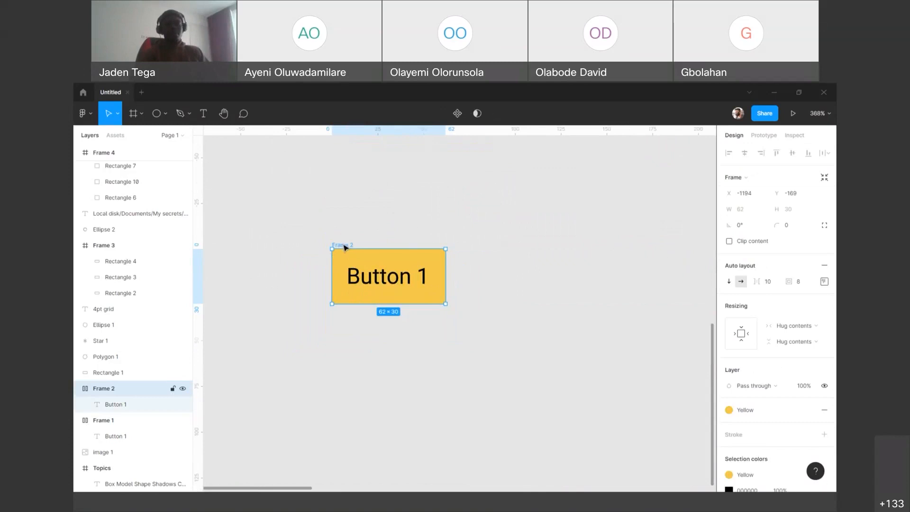
Step: Duplicate the Frame 2 button and place the copy level with it, about 8 px to its right
left_click_drag(363, 250, 454, 253)
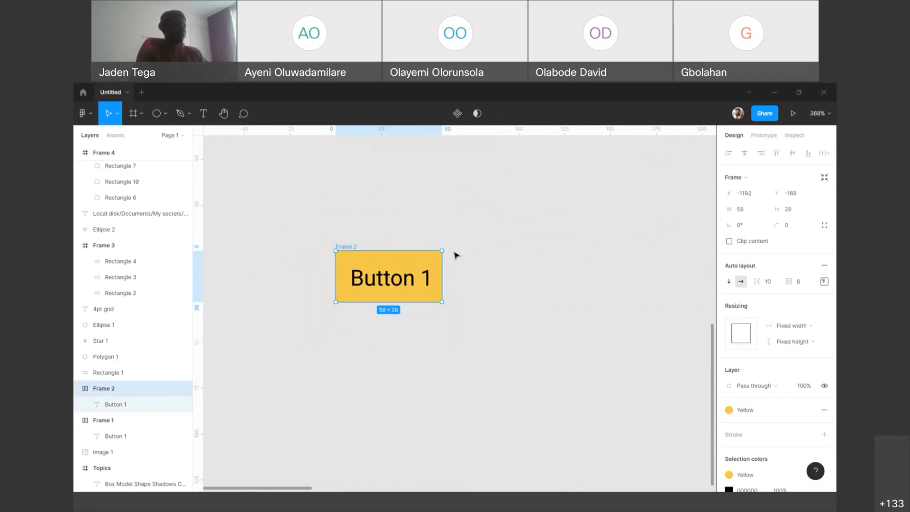
key("ctrl+z")
left_click_drag(374, 277, 514, 279, "alt")
left_click_drag(501, 215, 483, 218)
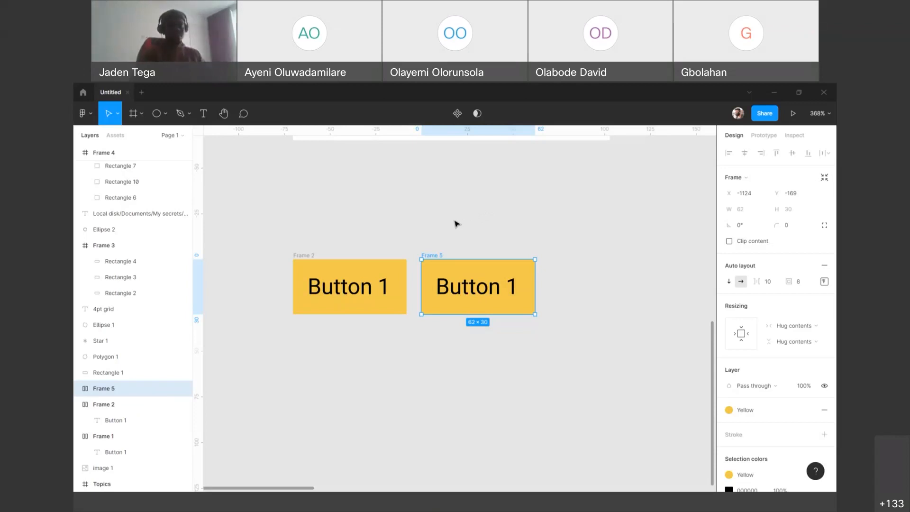
Step: Compare Frame 2 with its copy and delete the copy
left_click(312, 257)
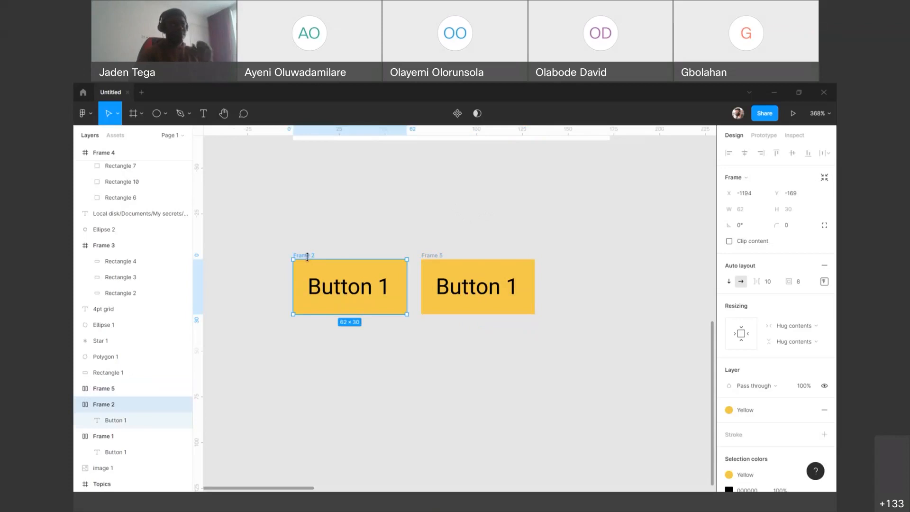
left_click(437, 258)
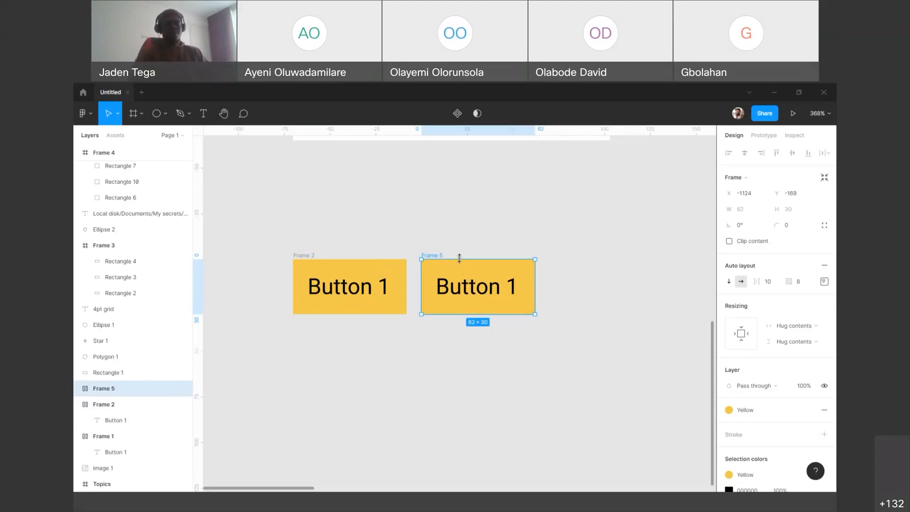
key("Delete")
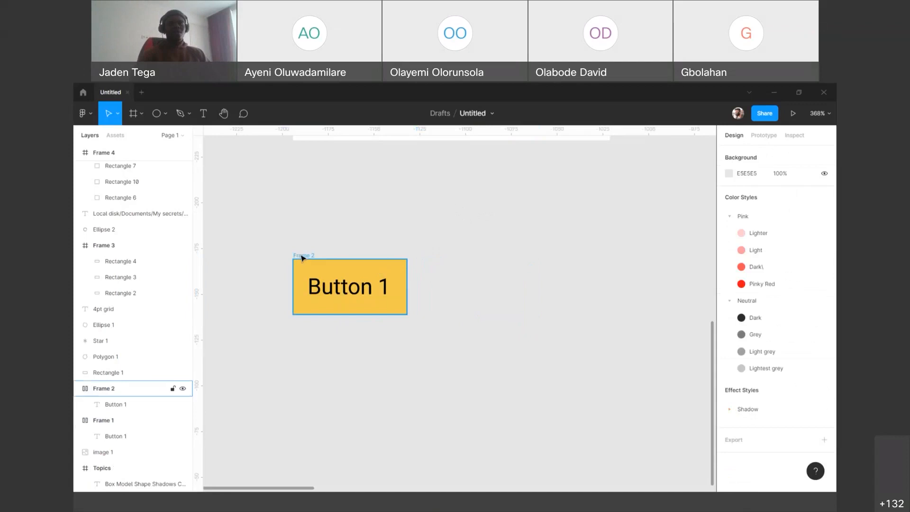
Step: Duplicate the Frame 2 button again, placing the copy about 18 px to the right of the original
left_click(301, 257)
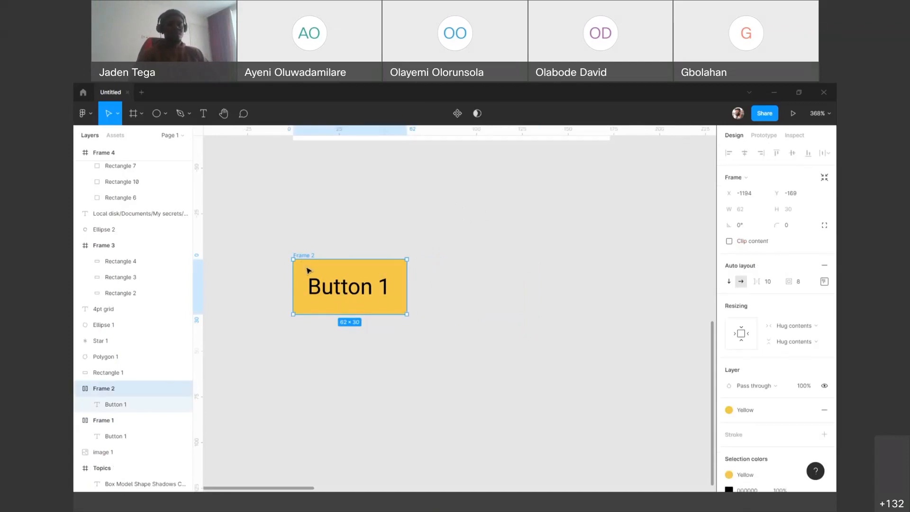
left_click_drag(340, 270, 584, 302)
left_click_drag(520, 241, 449, 254)
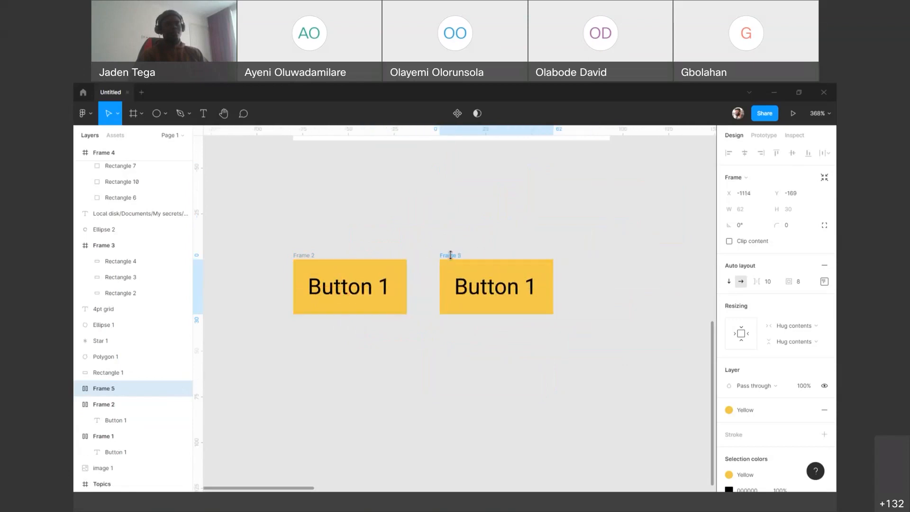
Step: Try duplicating Frame 2 in place twice, removing the in-place duplicate each time
left_click(305, 256)
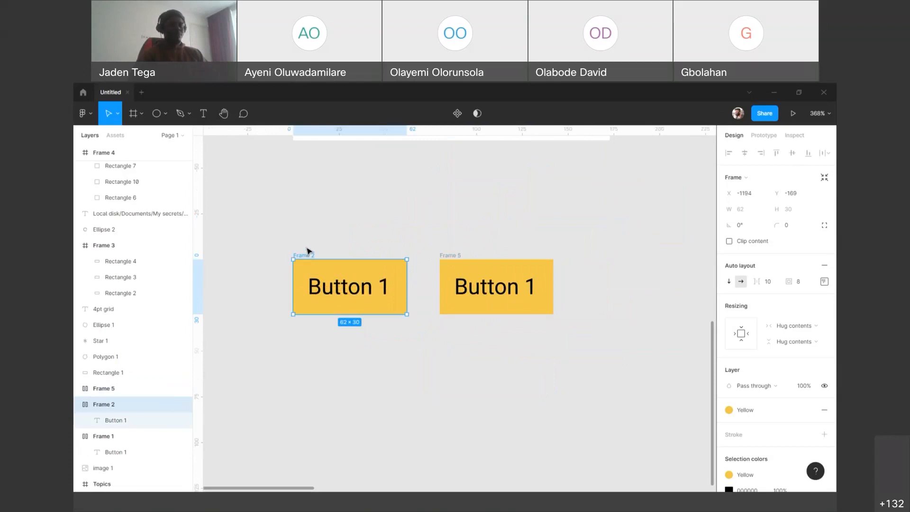
key("ctrl+d")
key("Delete")
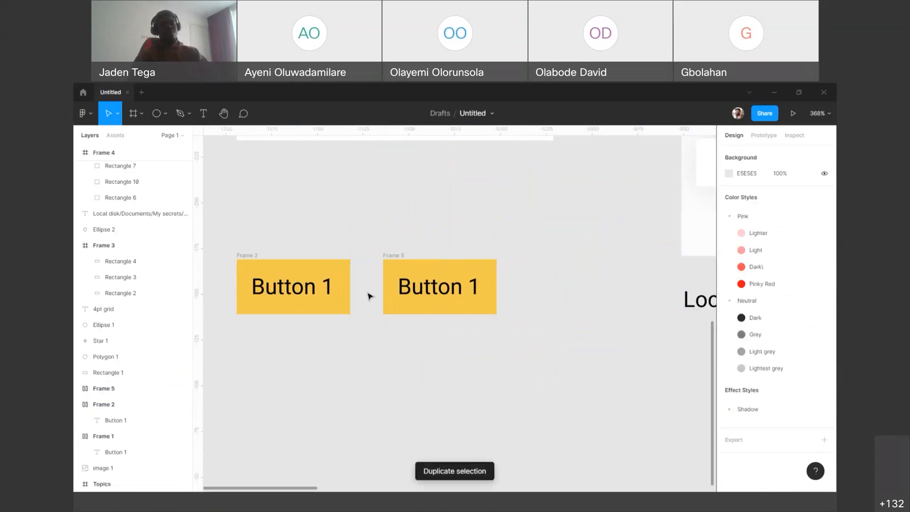
left_click(247, 258)
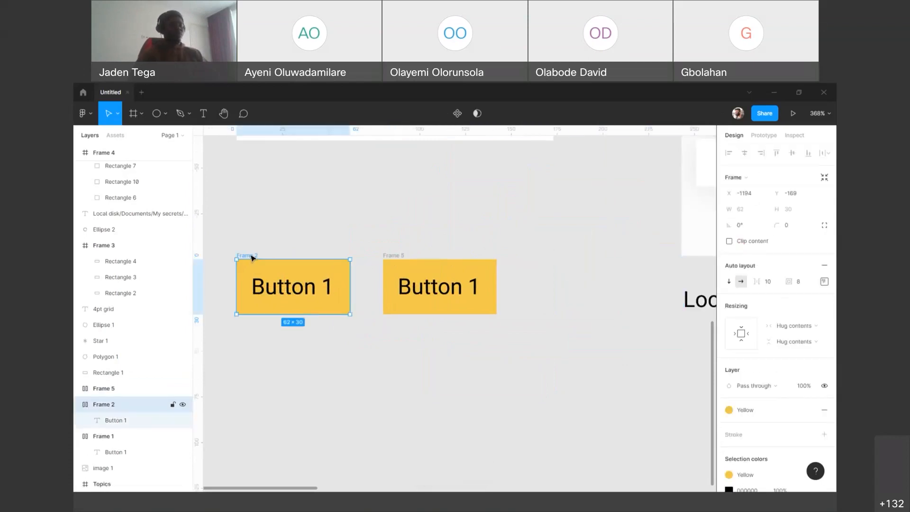
key("ctrl+d")
key("Delete")
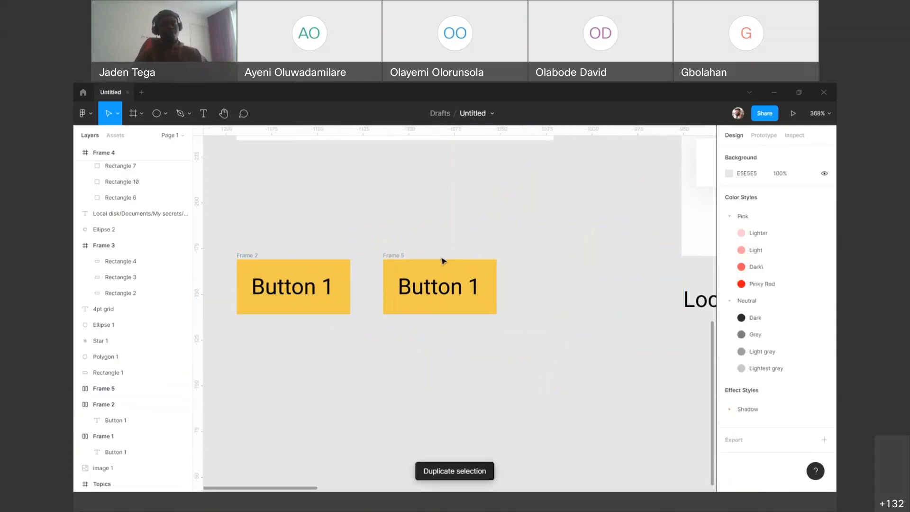
Step: Copy Frame 2 and Frame 5 together into a row below, then repeat the duplication for three more rows
left_click_drag(409, 218, 483, 192)
left_click_drag(265, 210, 658, 353)
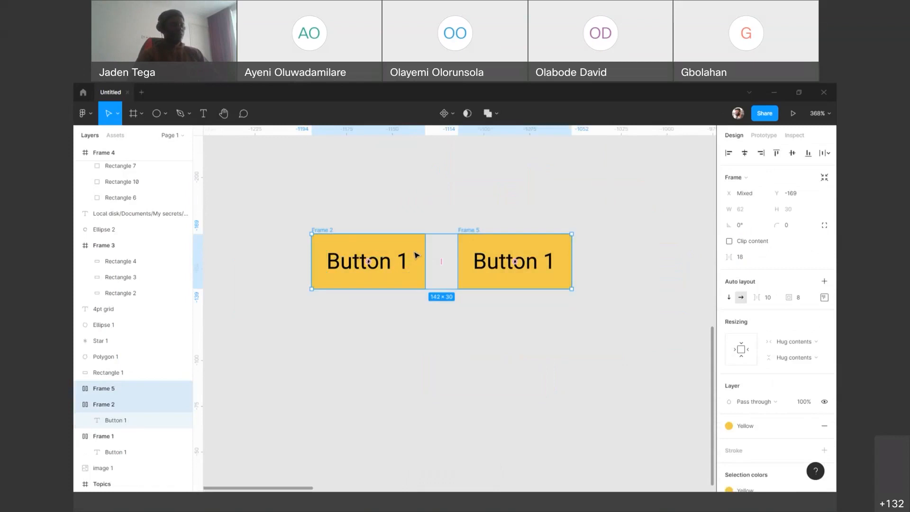
left_click_drag(416, 255, 414, 327)
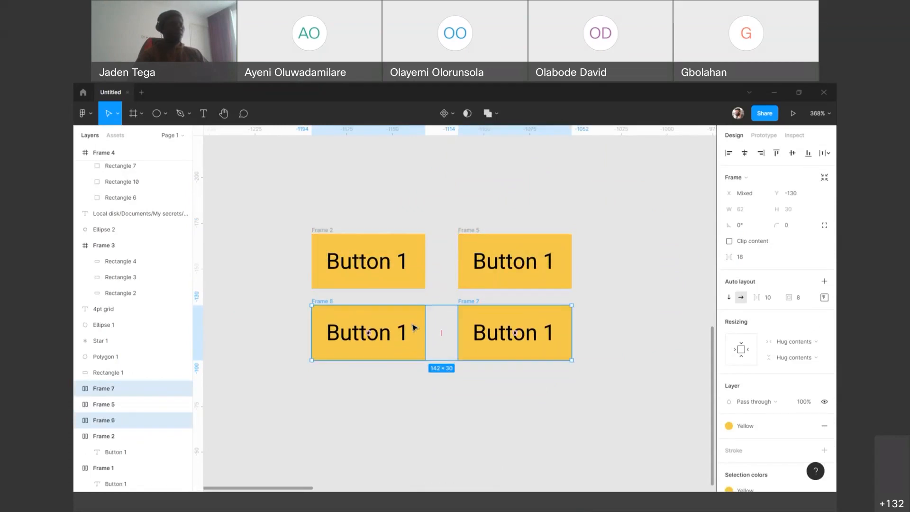
key("ctrl+d")
key("ctrl+d")
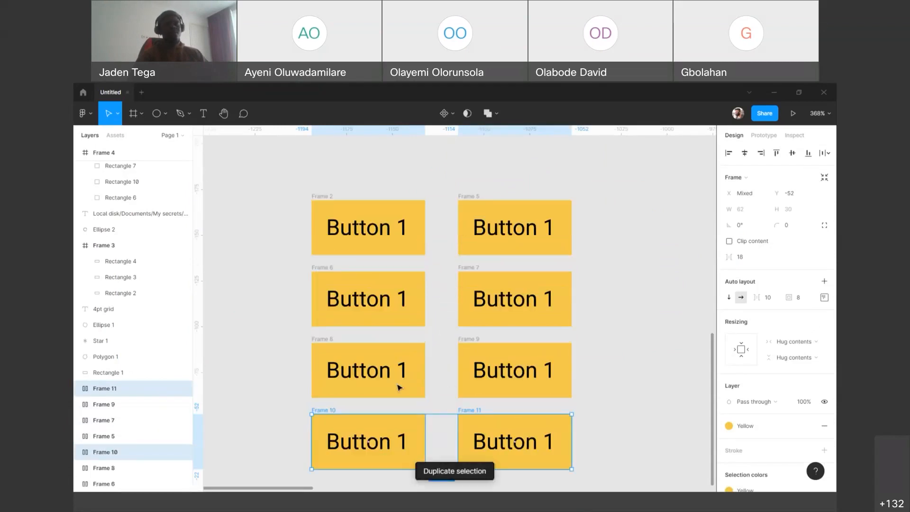
key("ctrl+d")
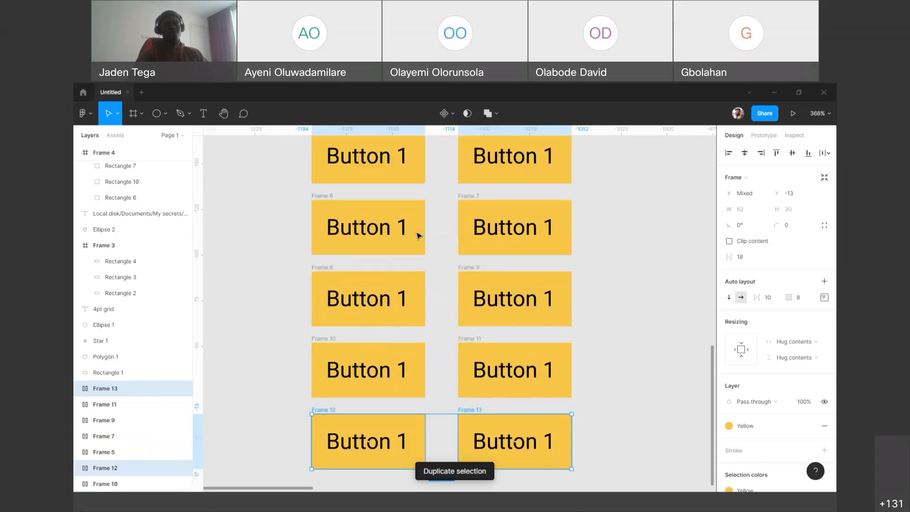
Step: Undo the duplicated rows of buttons below Frame 2 and Frame 5, and clear the selection
key("ctrl+z")
key("ctrl+z")
key("ctrl+z")
key("ctrl+z")
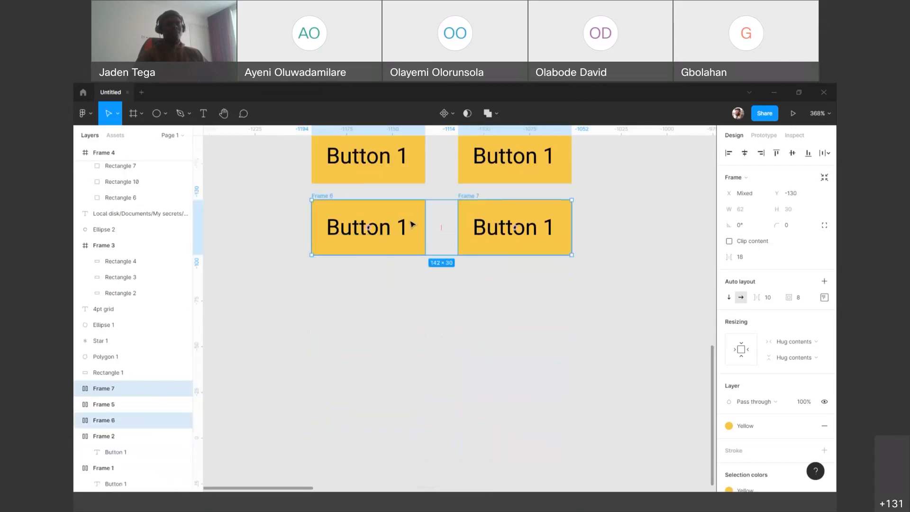
left_click(582, 168)
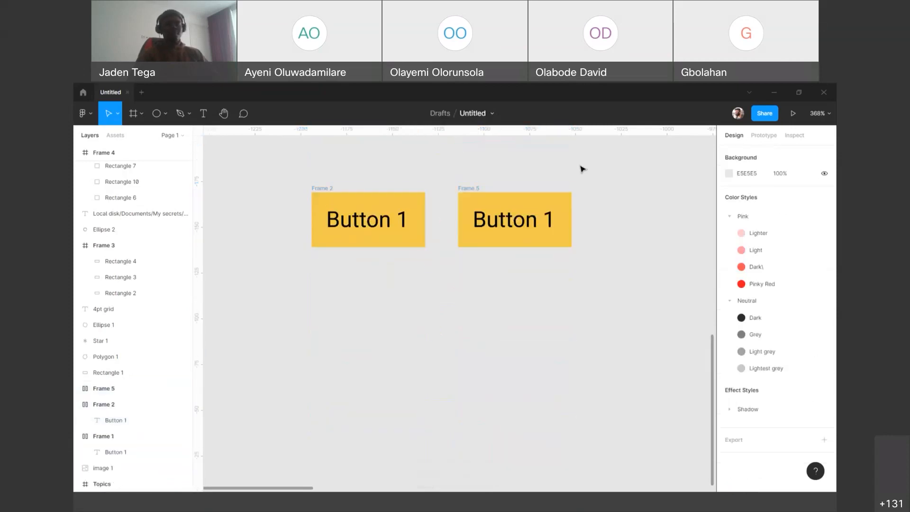
Step: Move Frame 5 closer to Frame 2, leaving a gap of about 7 px, and deselect it
scroll(602, 181, "up", 2)
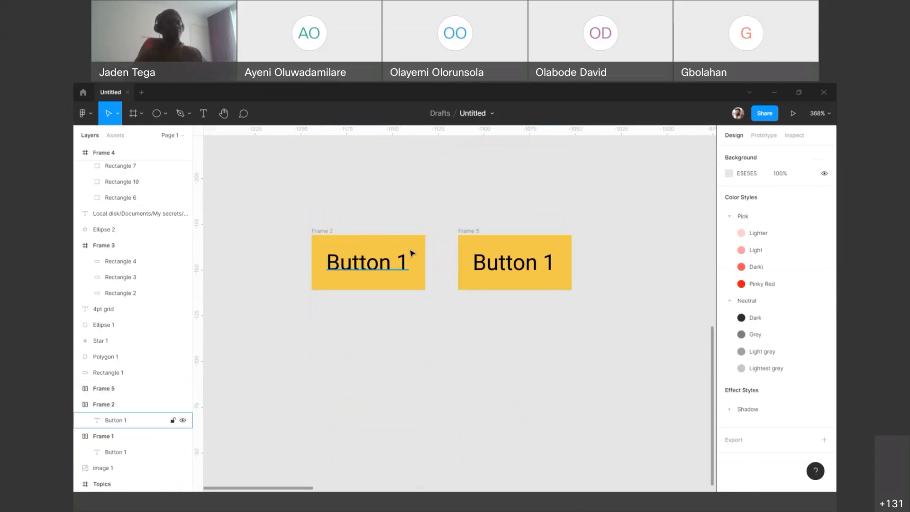
left_click(469, 233)
left_click_drag(483, 251, 463, 252)
left_click(499, 192)
scroll(433, 201, "up", 2)
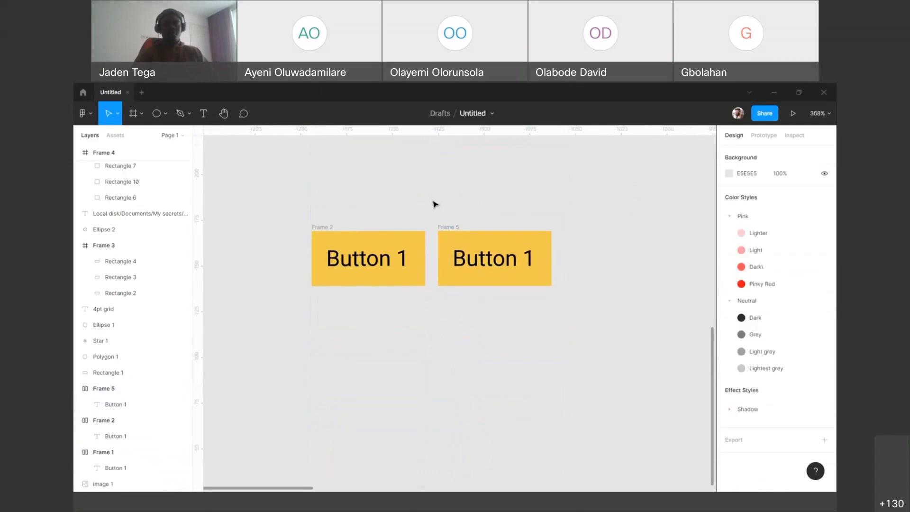
Step: Rename Frame 2 as Primary/Default
left_click(315, 257)
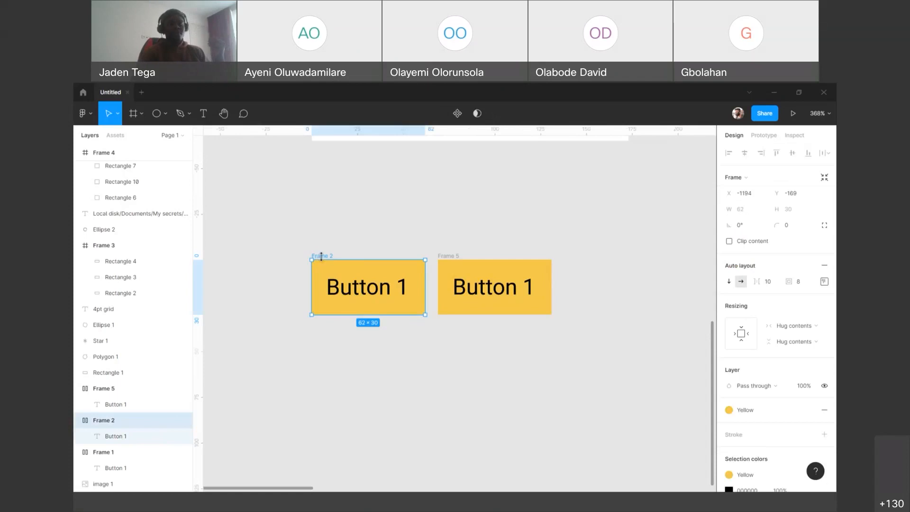
double_click(326, 255)
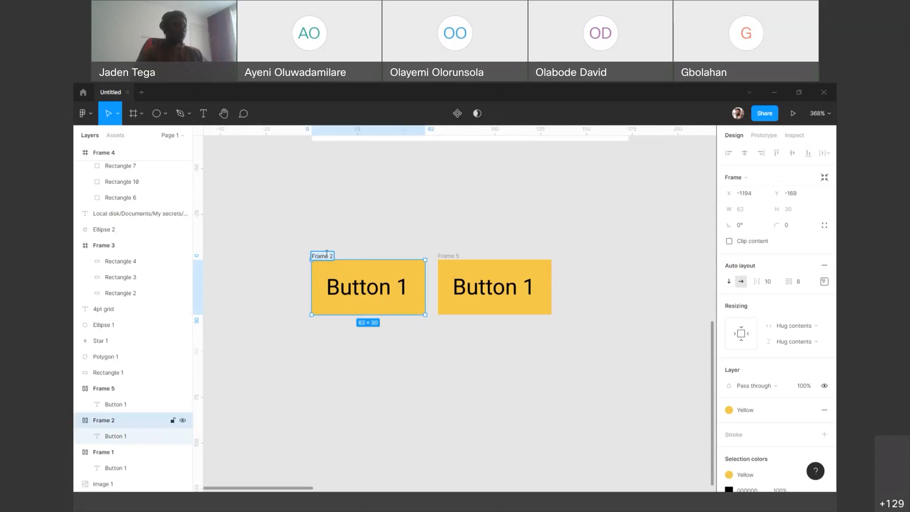
type("Primary/Defa")
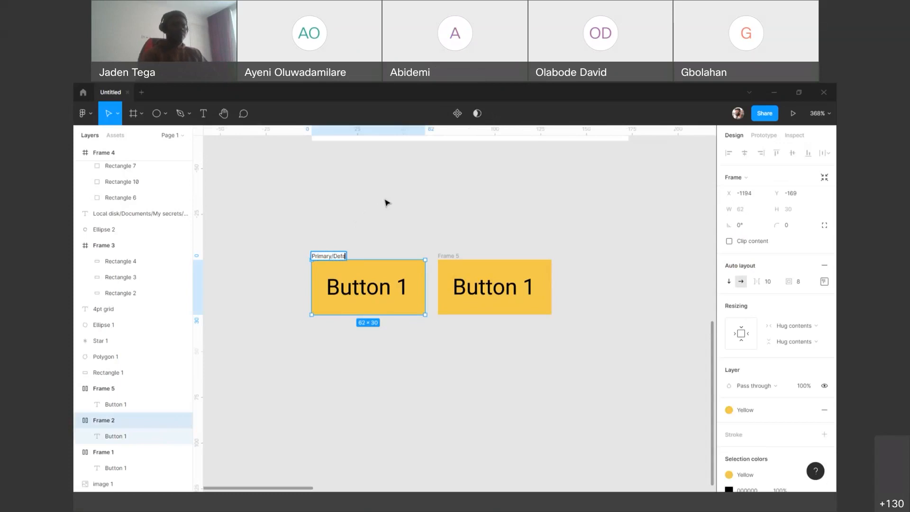
type("ult")
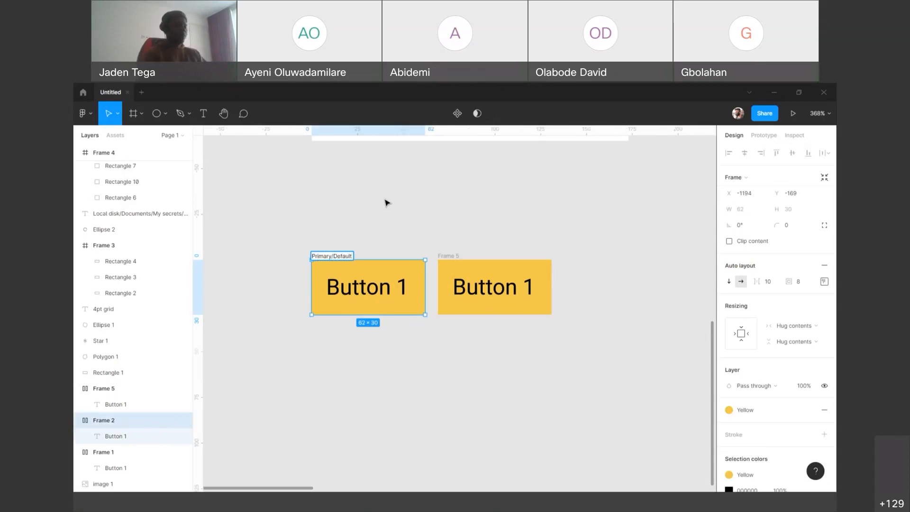
key("Return")
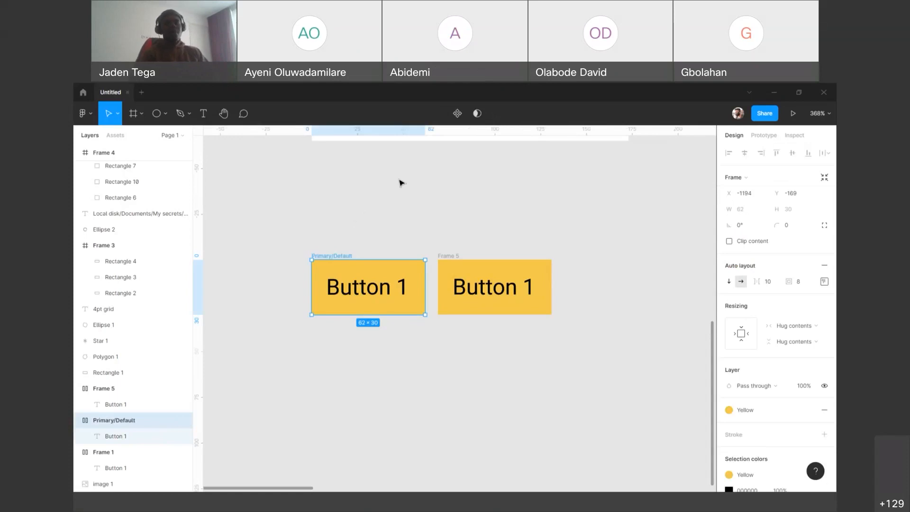
Step: Detach the Yellow color style from Frame 5 and set its fill to the more saturated yellow FCC211
left_click(453, 258)
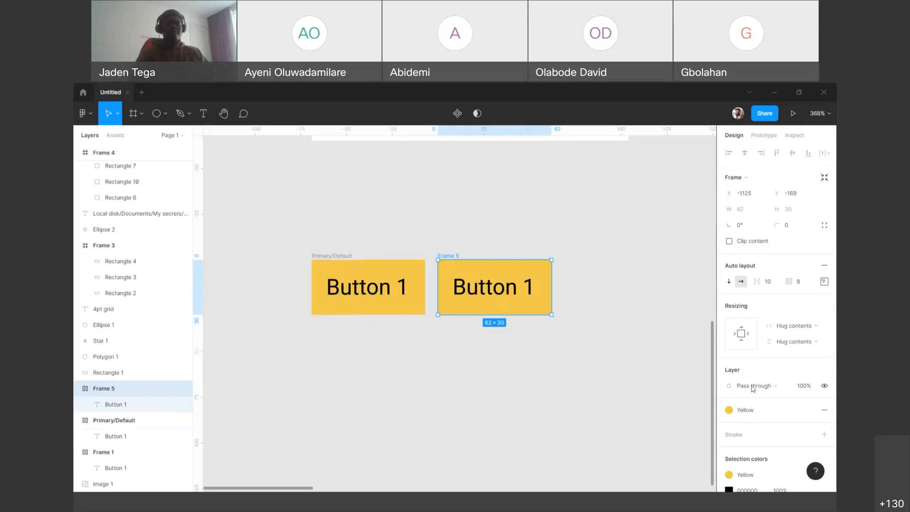
scroll(768, 371, "down", 3)
left_click(756, 325)
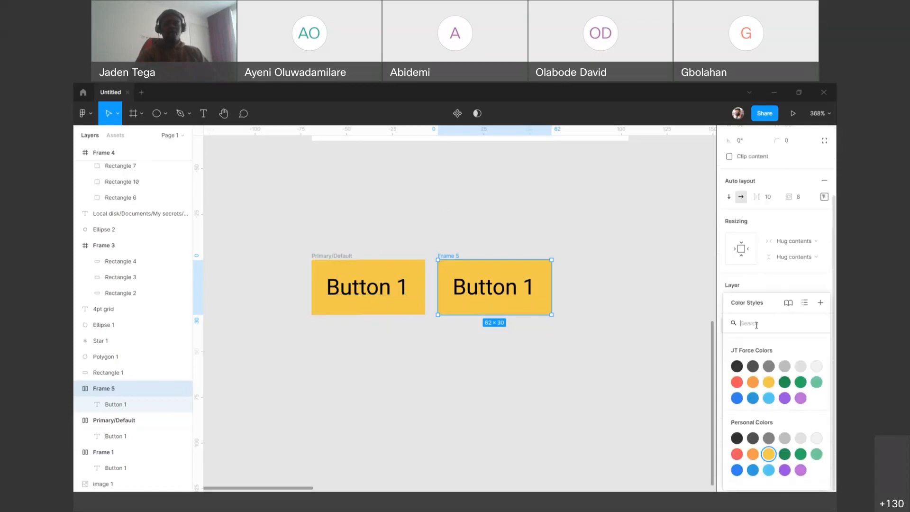
left_click(768, 288)
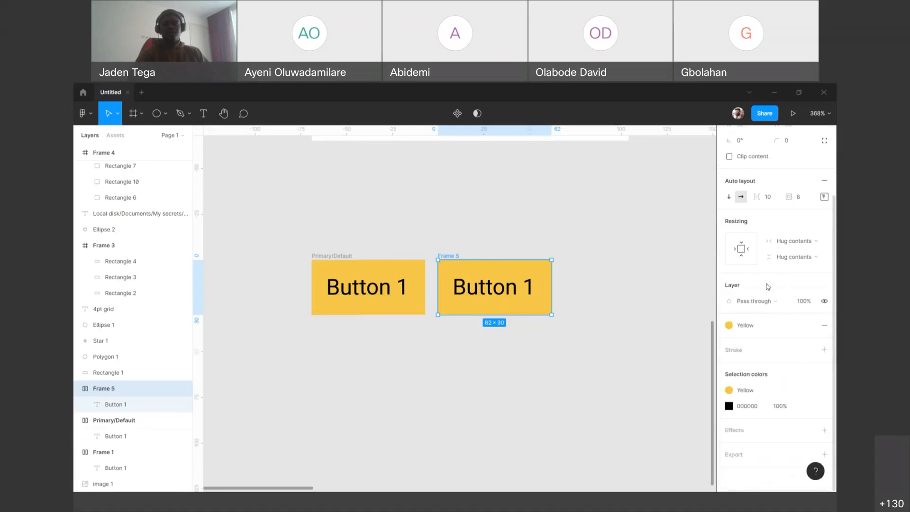
left_click(808, 326)
left_click(730, 341)
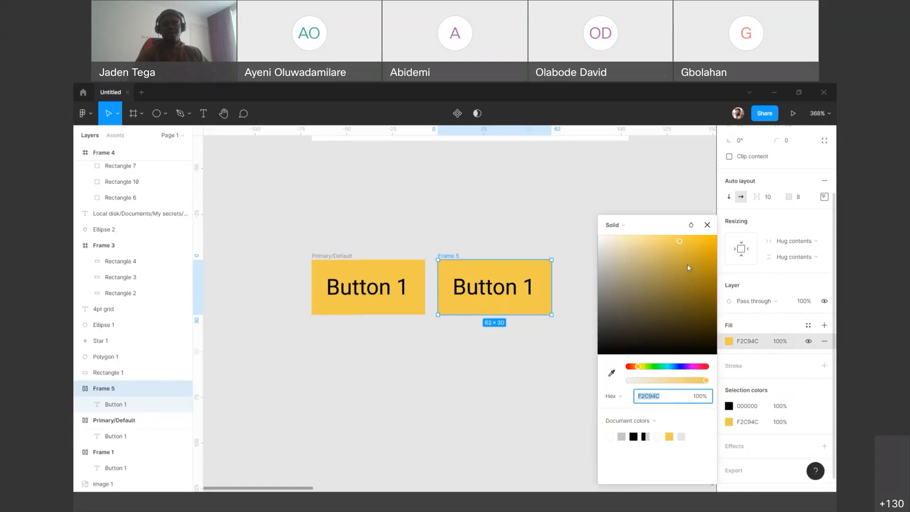
left_click_drag(681, 243, 709, 239)
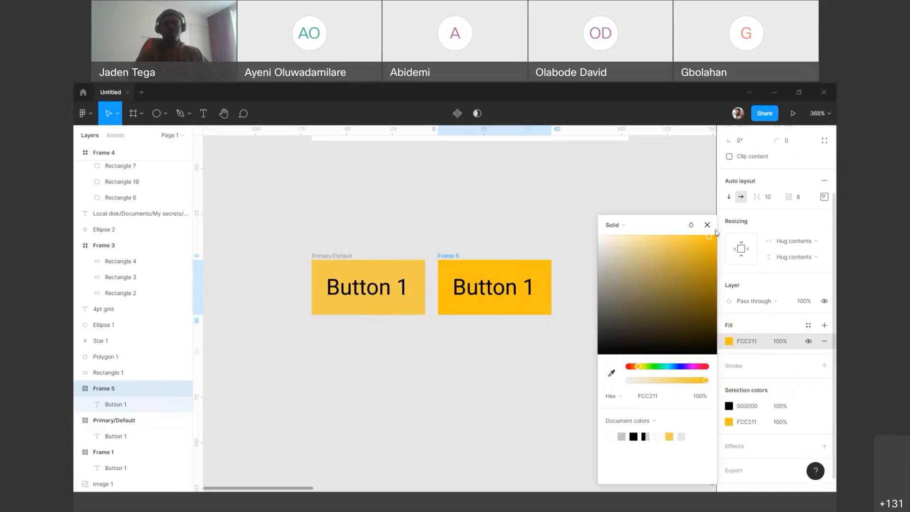
left_click(711, 225)
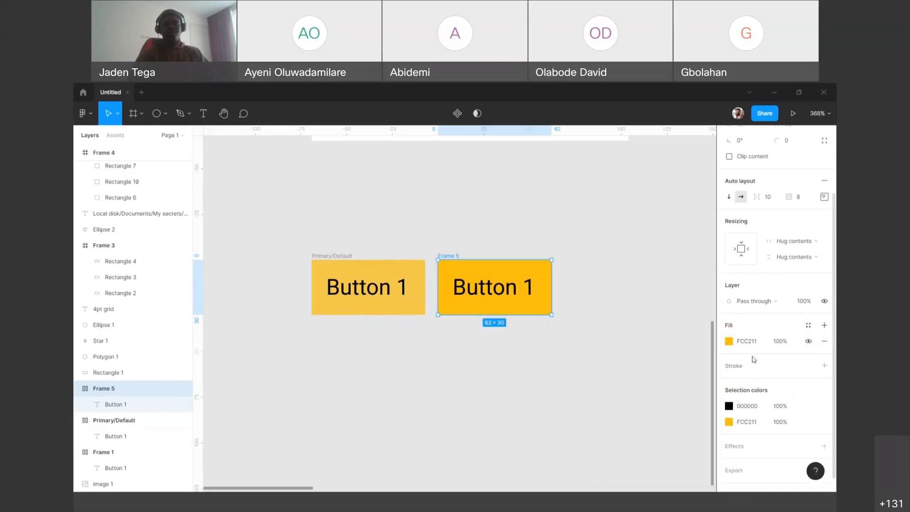
Step: Rename Frame 5, the more saturated yellow button, as Primary/Hover and deselect it
left_click(808, 325)
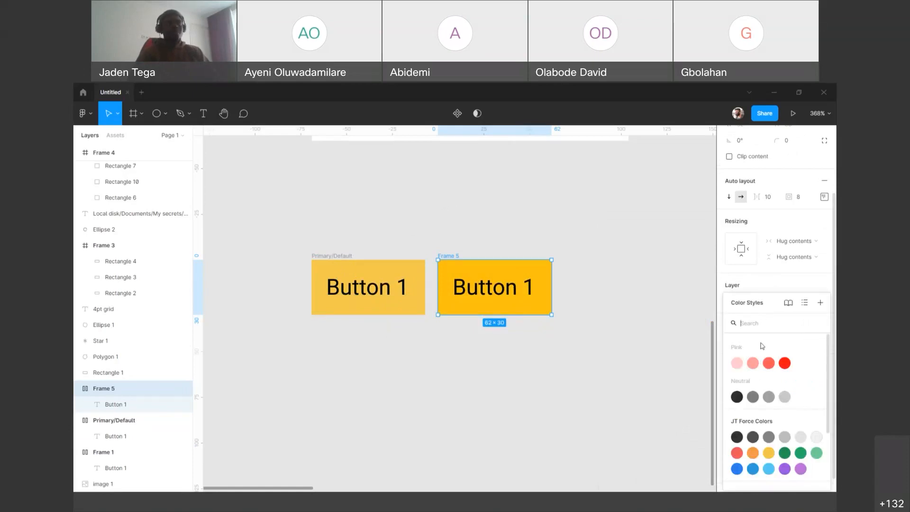
left_click(706, 299)
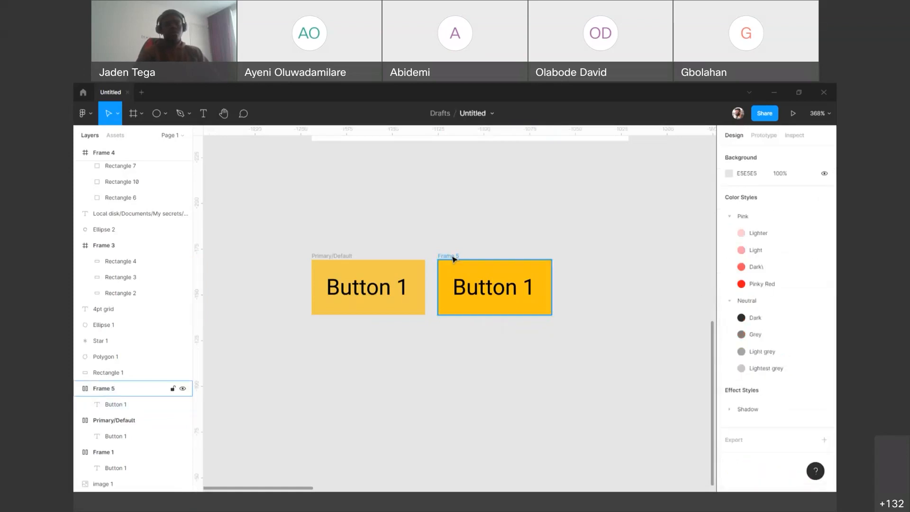
left_click(452, 255)
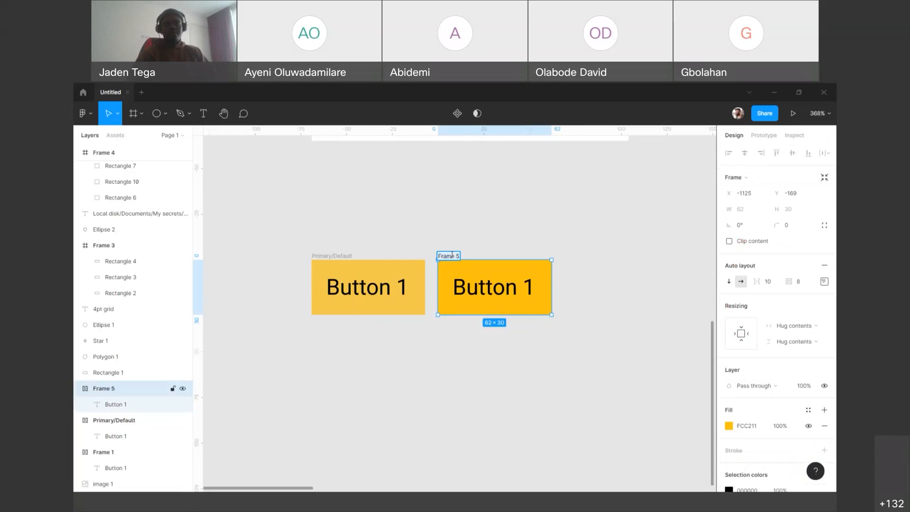
type("Primary/Default")
key("BackSpace")
key("BackSpace")
key("BackSpace")
key("BackSpace")
key("BackSpace")
key("BackSpace")
key("BackSpace")
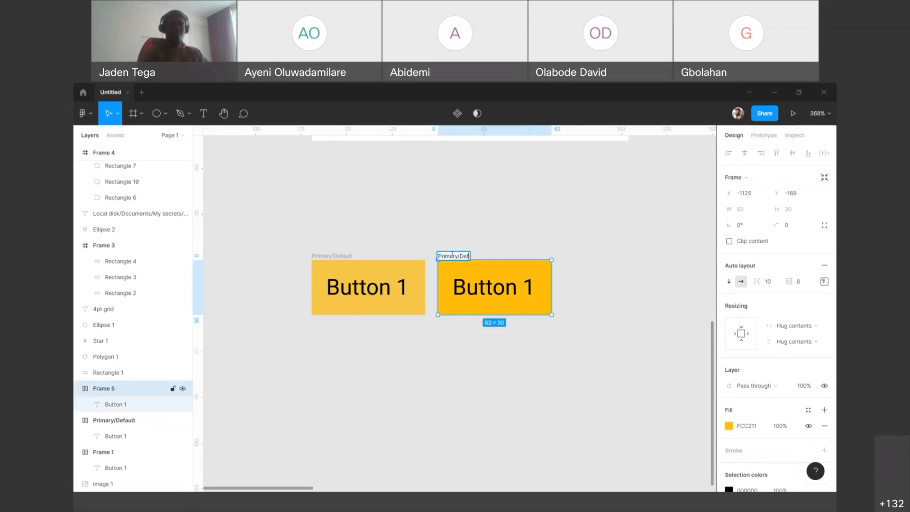
type("Hover")
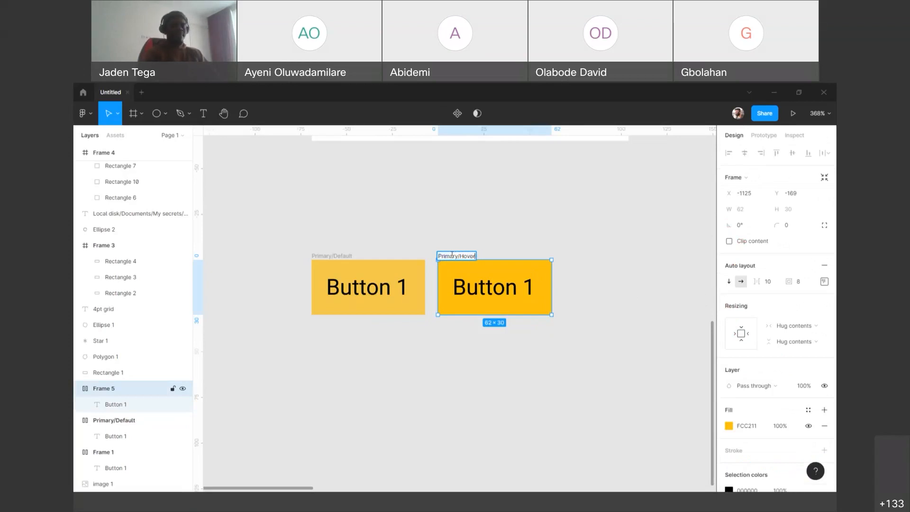
key("Return")
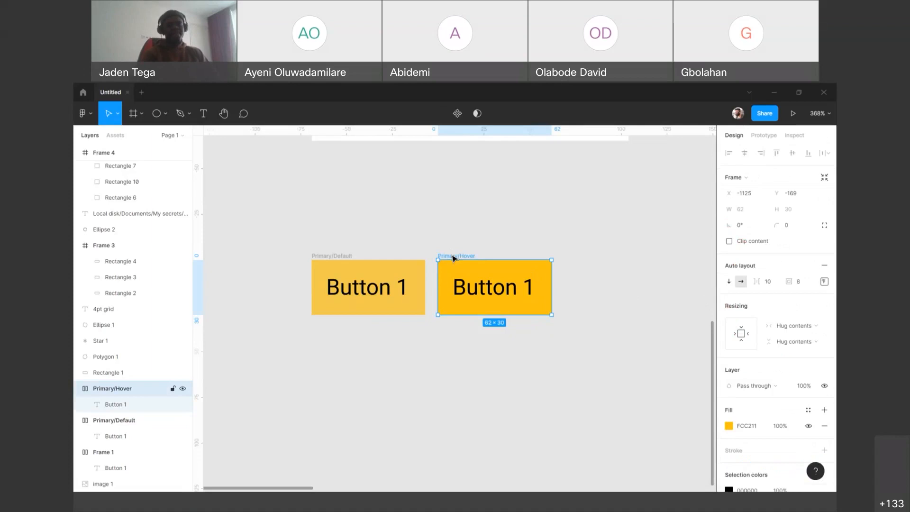
left_click(390, 186)
Step: Duplicate the Primary/Hover button to its right in the same row, leaving a gap of about 7 px
left_click(467, 256)
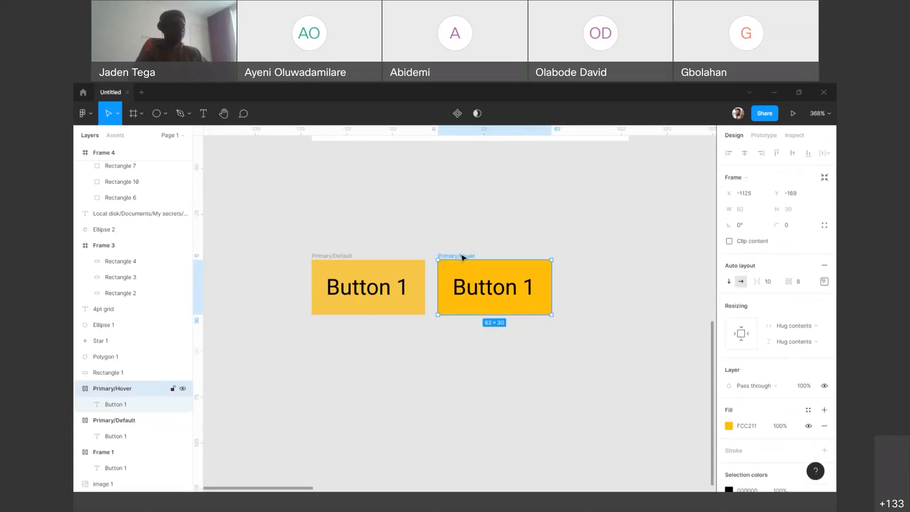
left_click_drag(479, 270, 583, 271)
left_click(569, 227)
left_click_drag(571, 199, 502, 208)
left_click(520, 266)
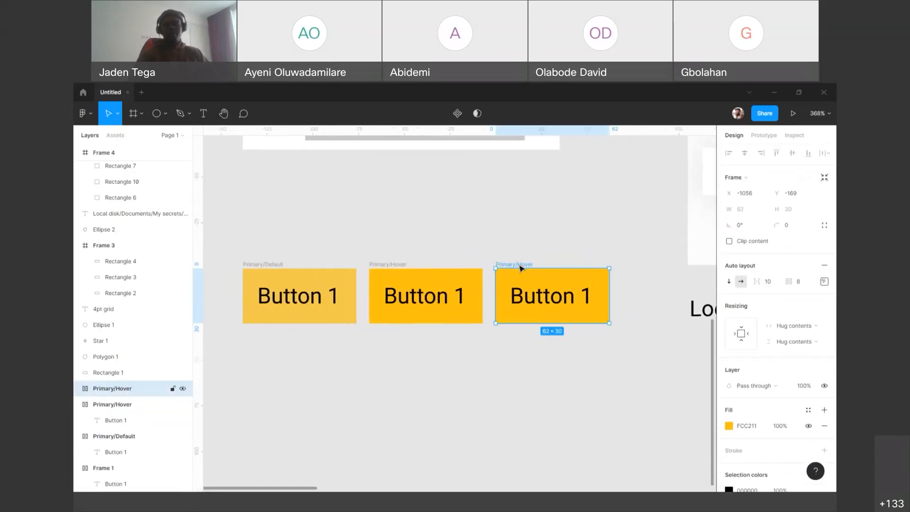
scroll(768, 359, "down", 3)
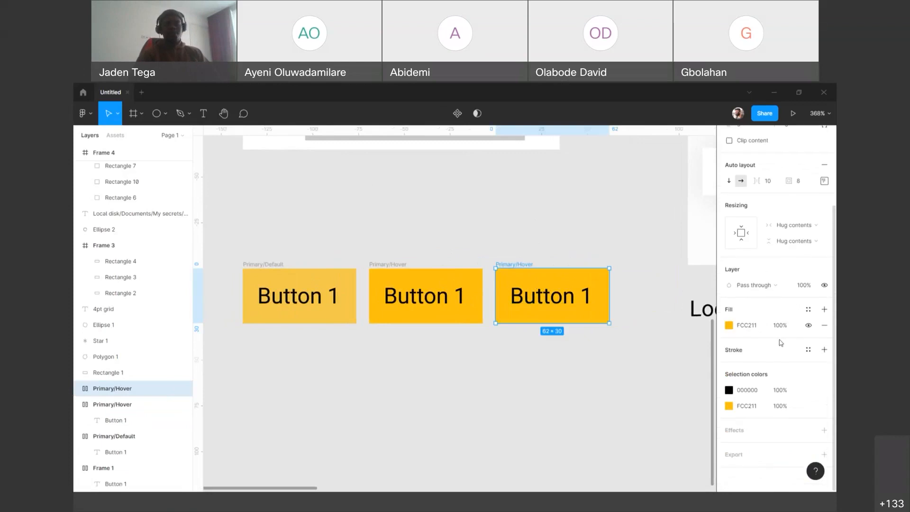
left_click(808, 310)
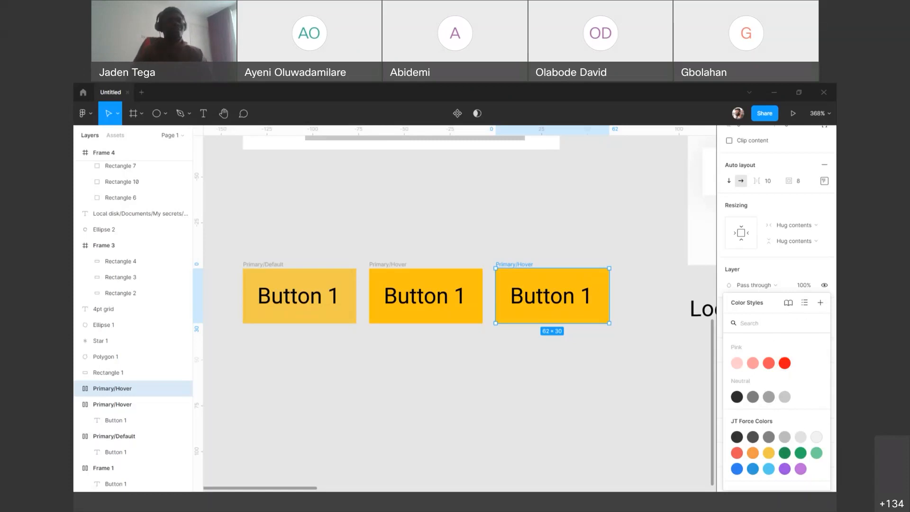
left_click(645, 229)
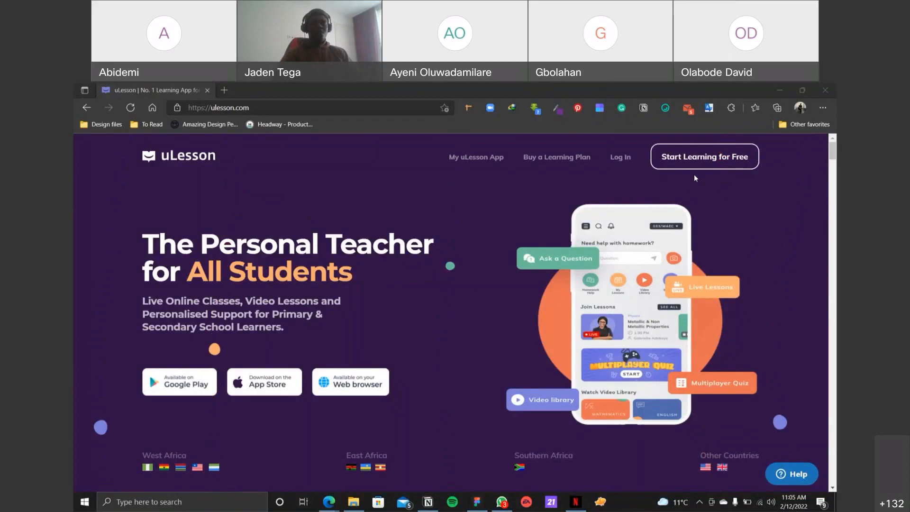
Step: Compare the Primary/Default button in Figma with the hover state of the Start Learning for Free button on the uLesson website
key("alt+Tab")
left_click(267, 266)
key("Escape")
key("alt+Tab")
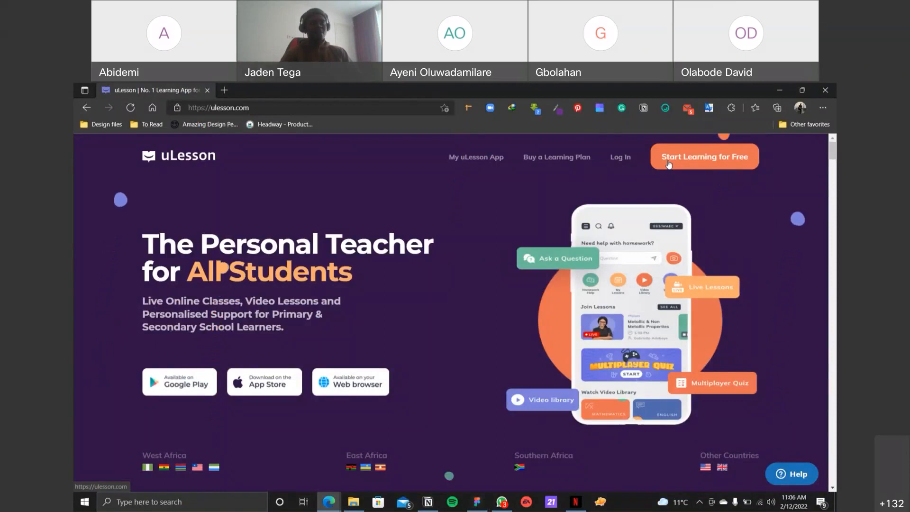
key("alt+Tab")
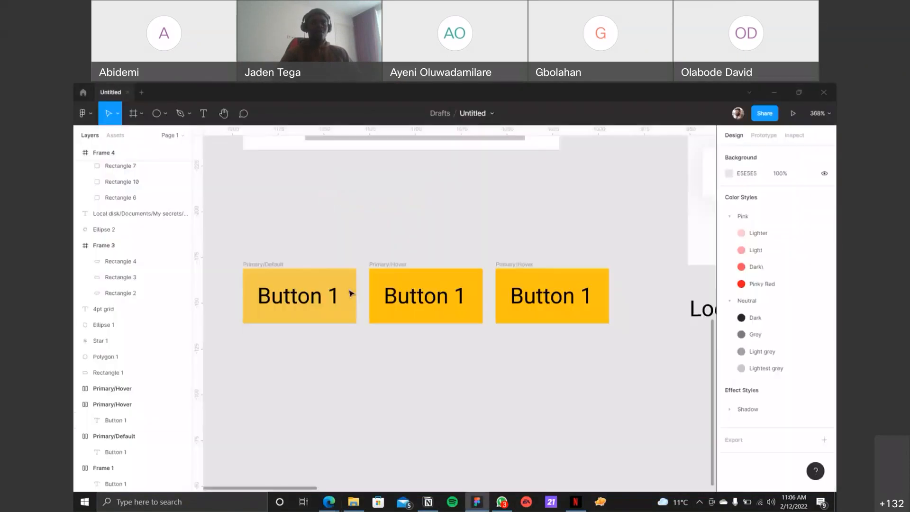
left_click(268, 267)
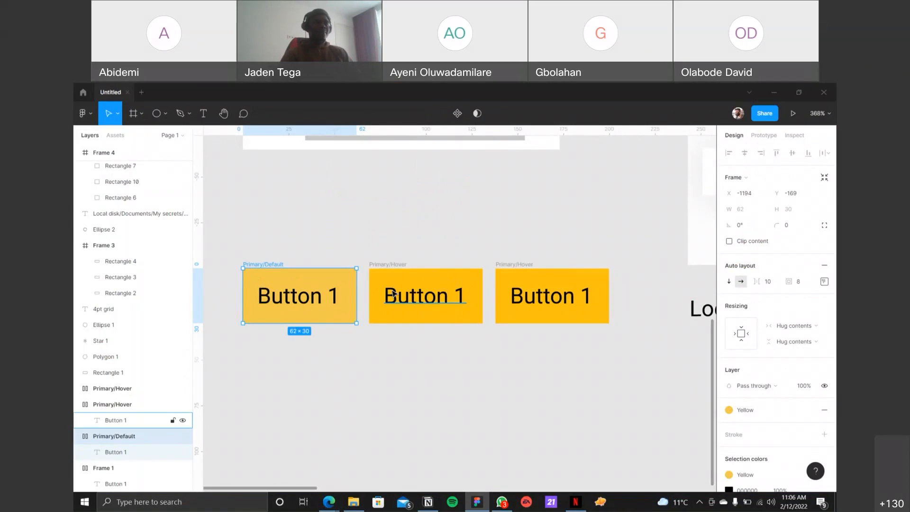
left_click(374, 214)
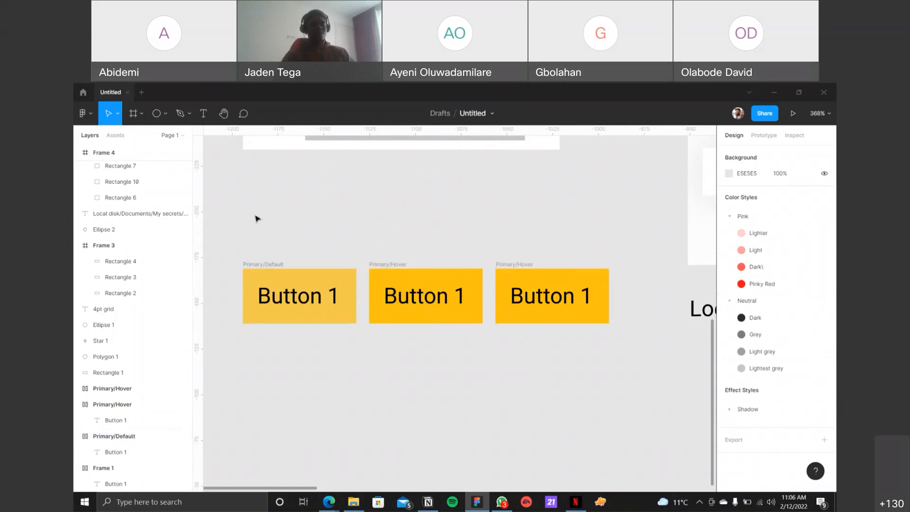
Step: Add a text label reading Primary to the left of the button row, clear of the Primary/Default button
scroll(271, 225, "left", 4)
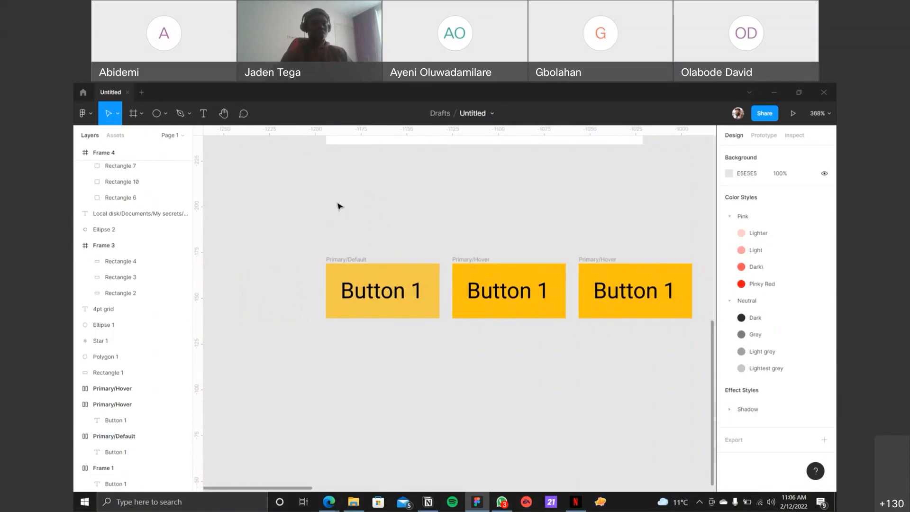
key("t")
left_click(228, 280)
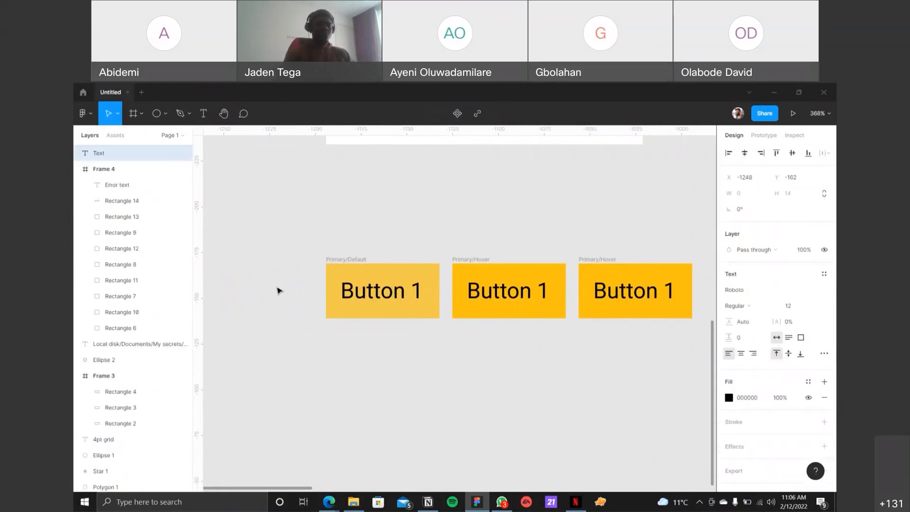
type("Primary")
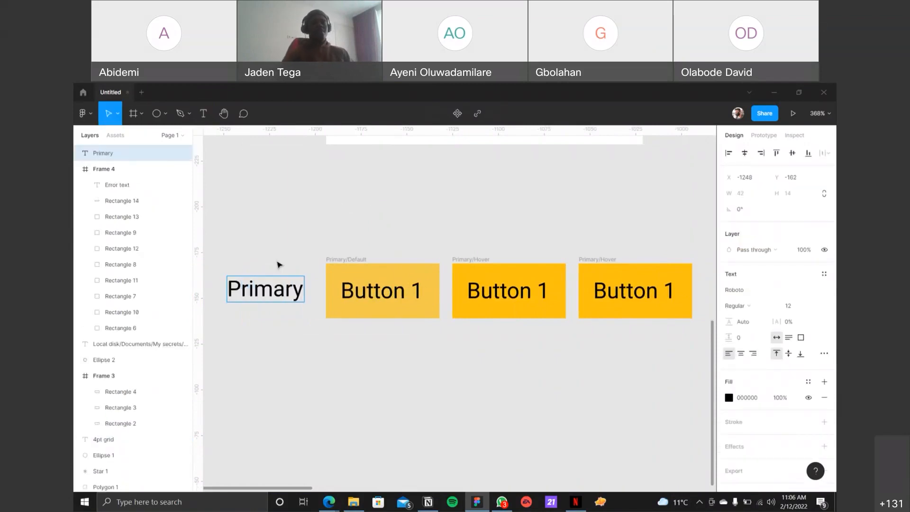
key("Escape")
left_click_drag(280, 282, 265, 283)
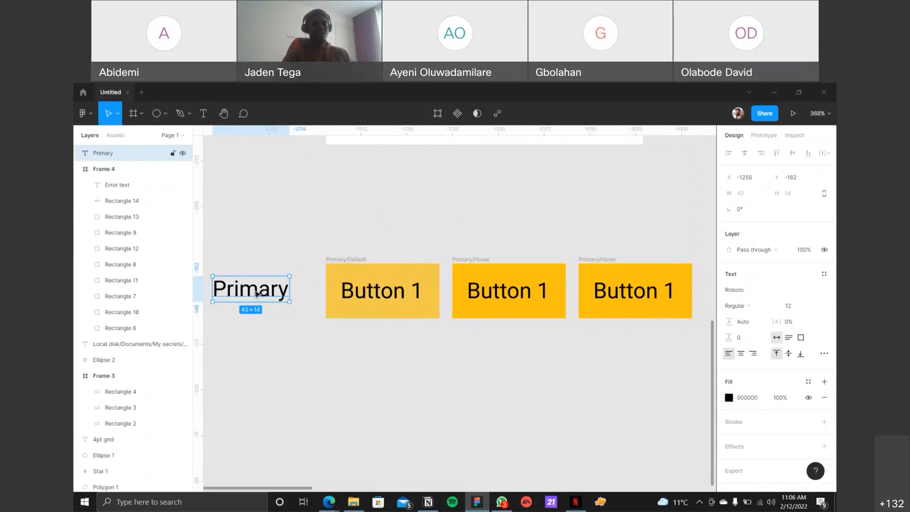
Step: Copy the Primary label above the first button, change its text to Default and align it with the button's left edge
left_click_drag(357, 245, 368, 225)
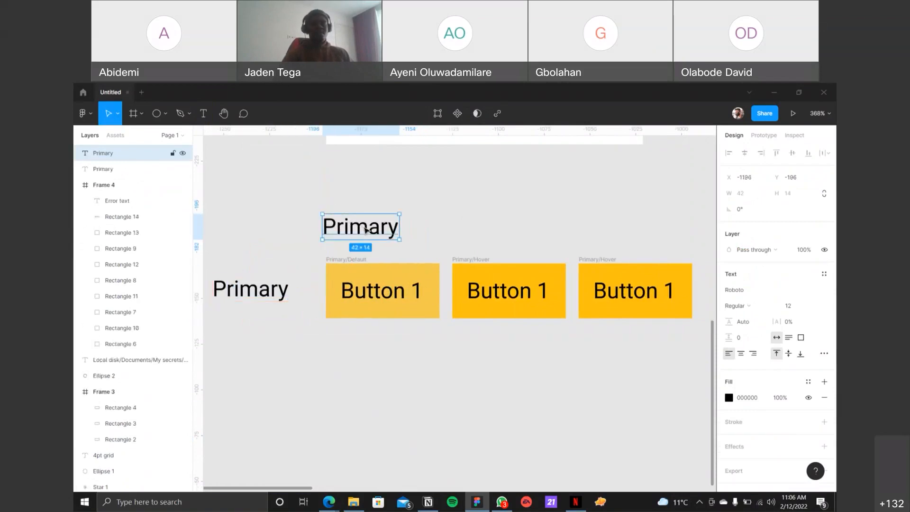
double_click(367, 226)
type("Defaukt")
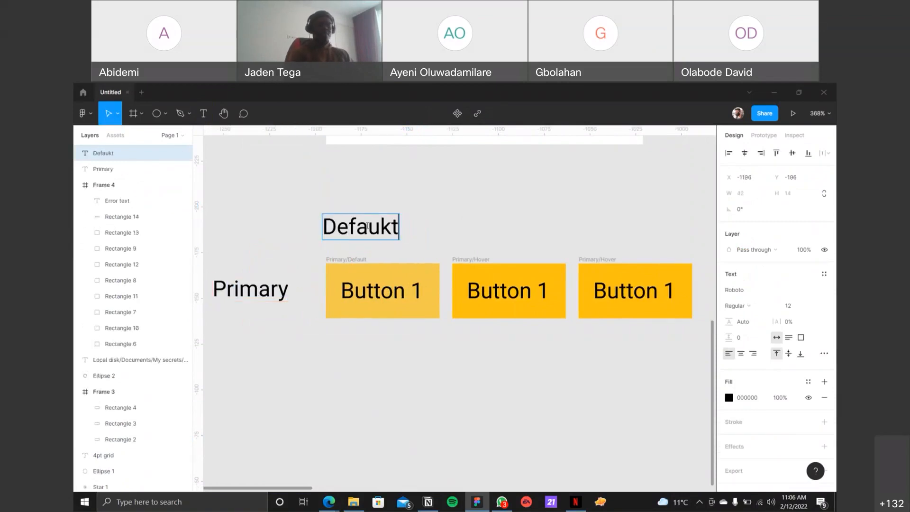
key("BackSpace")
key("BackSpace")
type("lt")
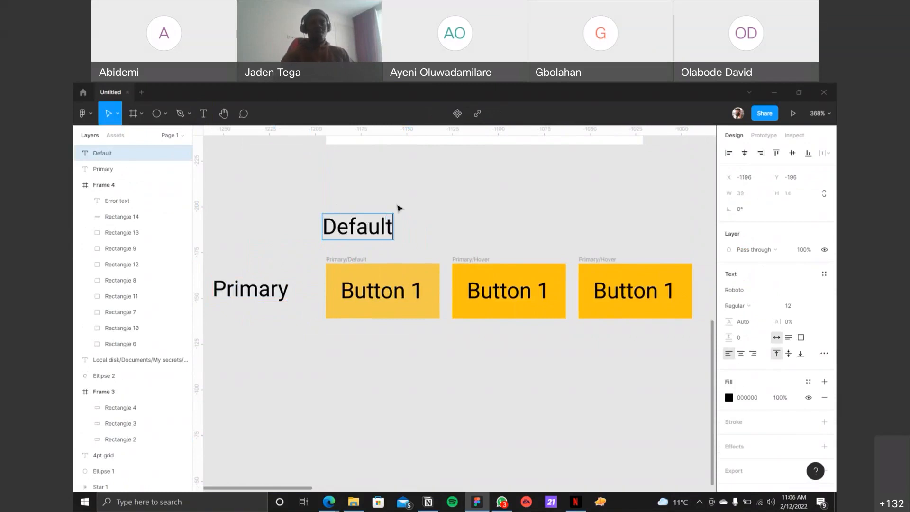
key("Escape")
key("Right")
key("Right")
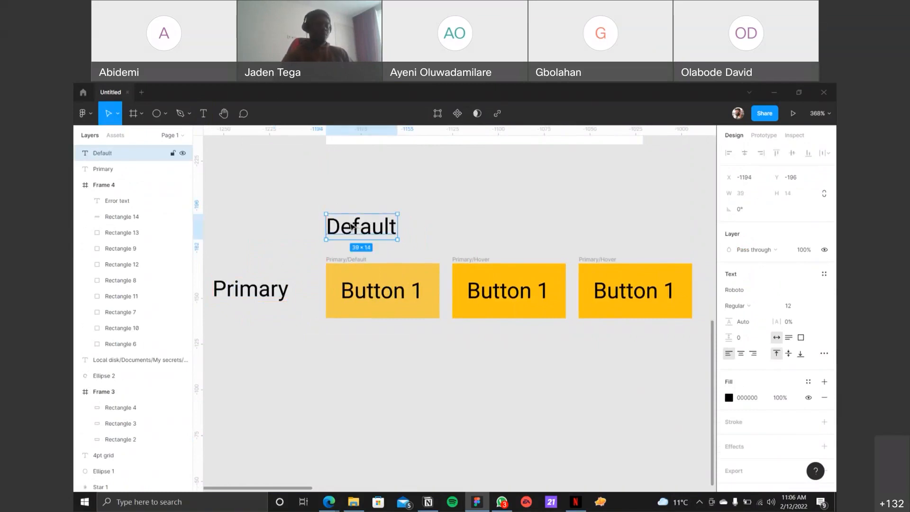
Step: Copy the Default label above the second button, aligned with its left edge, and change the text to Hover
left_click_drag(352, 227, 480, 226)
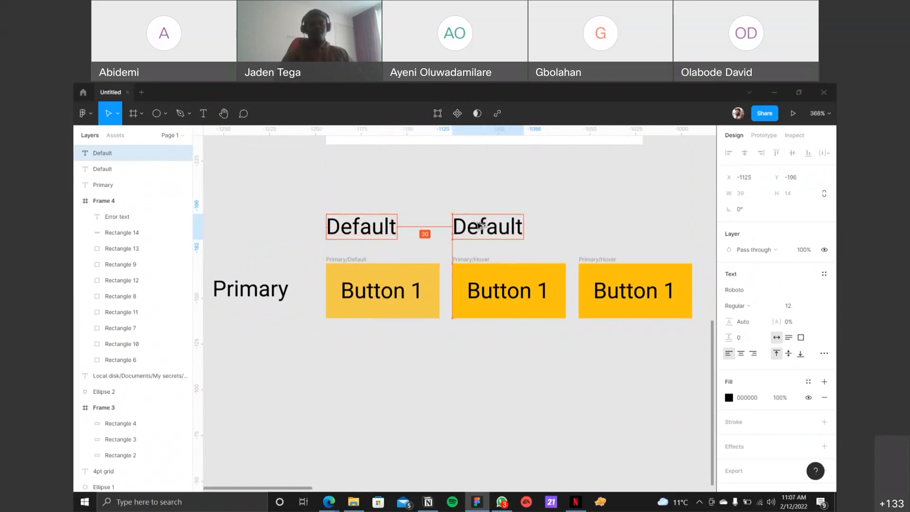
double_click(478, 225)
type("hOVER")
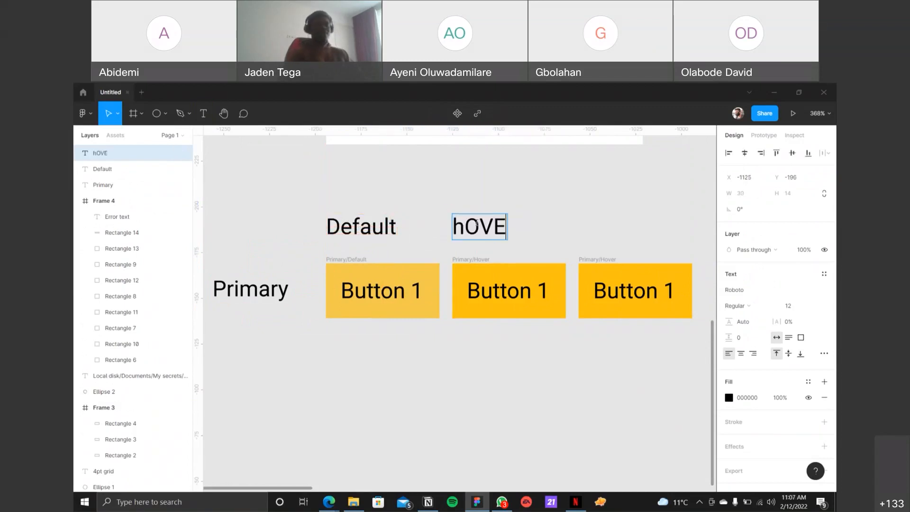
key("BackSpace")
key("BackSpace")
key("BackSpace")
key("BackSpace")
key("BackSpace")
type("Hover")
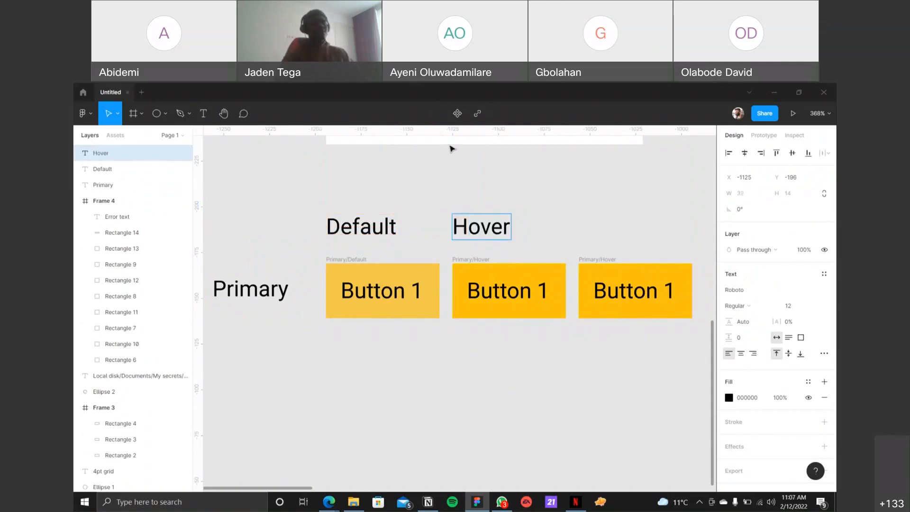
key("Escape")
Step: Copy the Hover label above the third button, change its text to Disabled and deselect it
left_click_drag(476, 227, 602, 224)
double_click(602, 224)
double_click(602, 224)
type("Disabled")
left_click(545, 179)
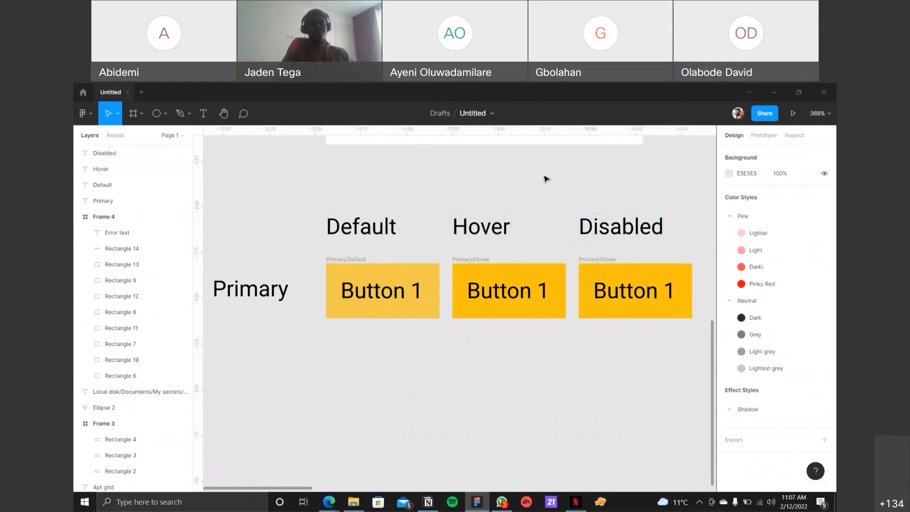
Step: Apply the Neutral/Lightest grey color style to the fill of the third button, under the Disabled label
left_click(602, 260)
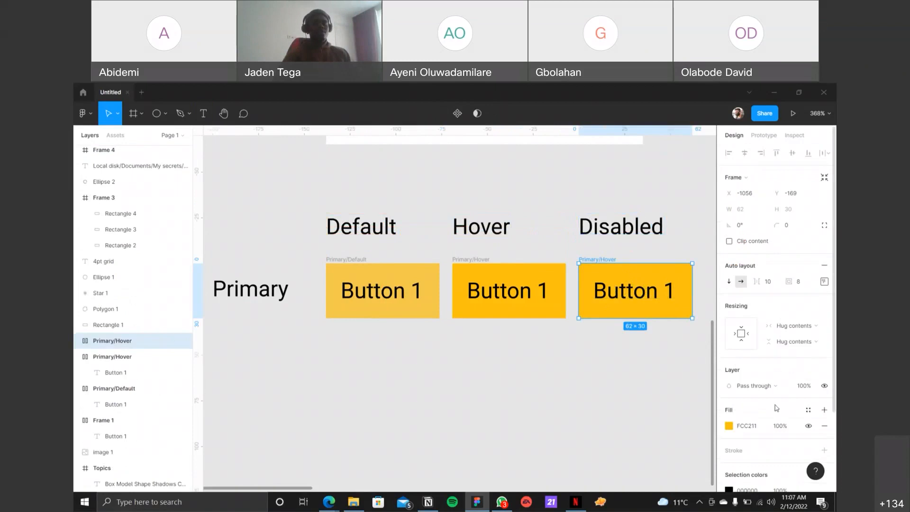
left_click(808, 410)
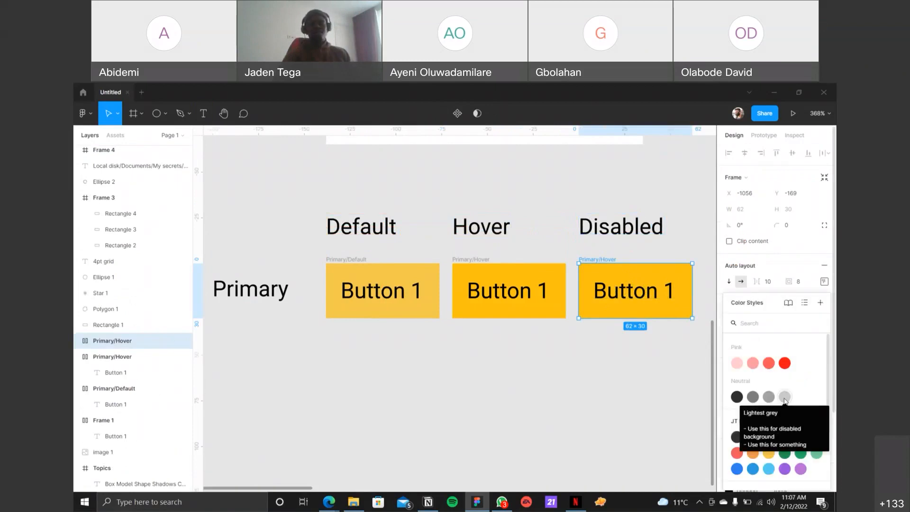
left_click(785, 397)
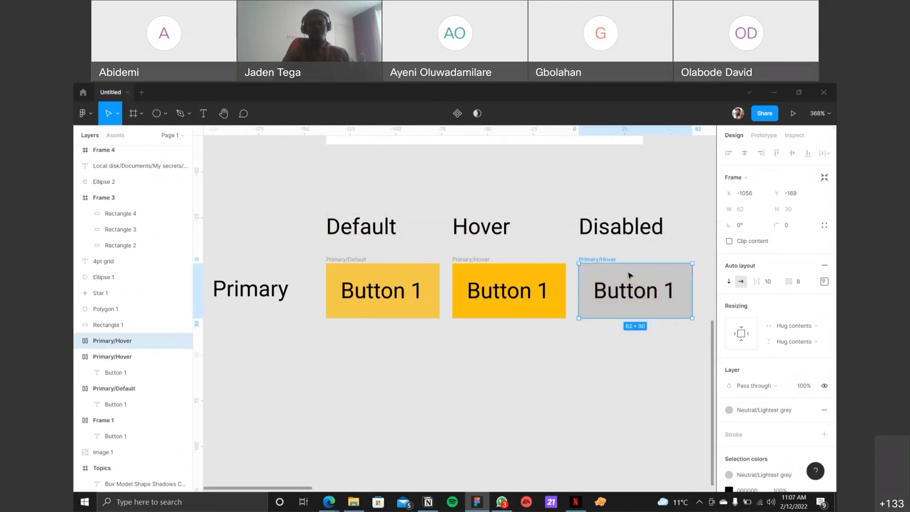
Step: Apply the Neutral/Grey color style to the Button 1 text inside the grey disabled button
double_click(636, 287)
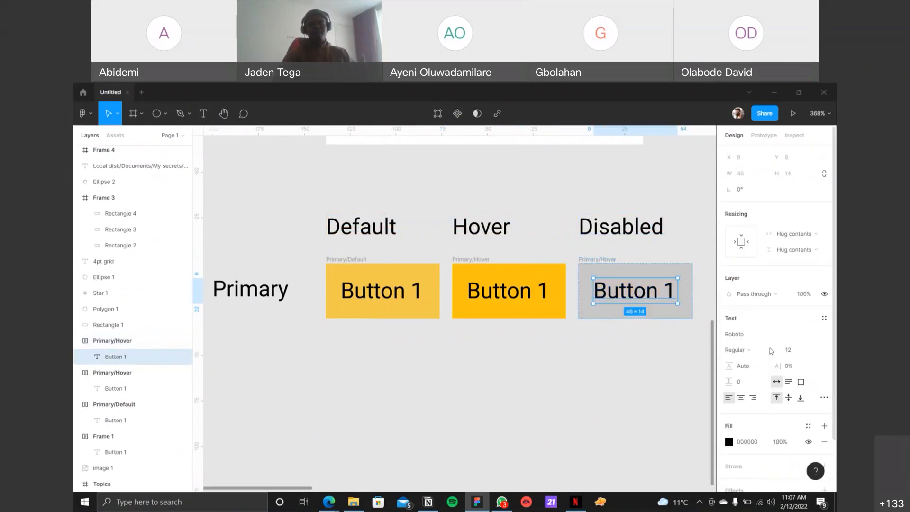
left_click(808, 426)
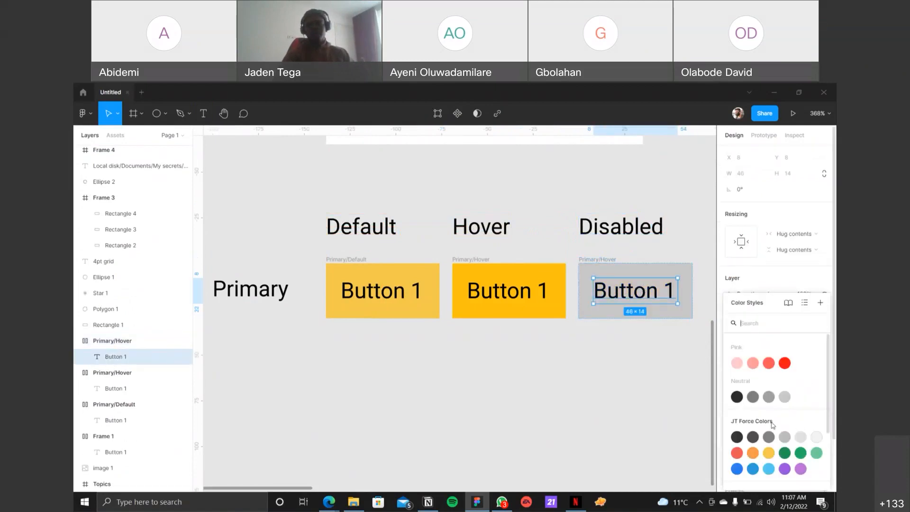
left_click(736, 397)
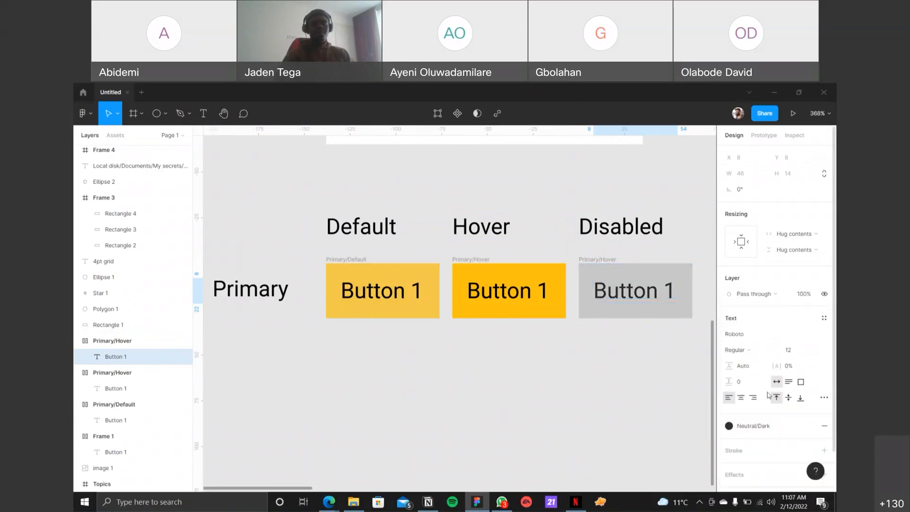
left_click(761, 425)
left_click(753, 397)
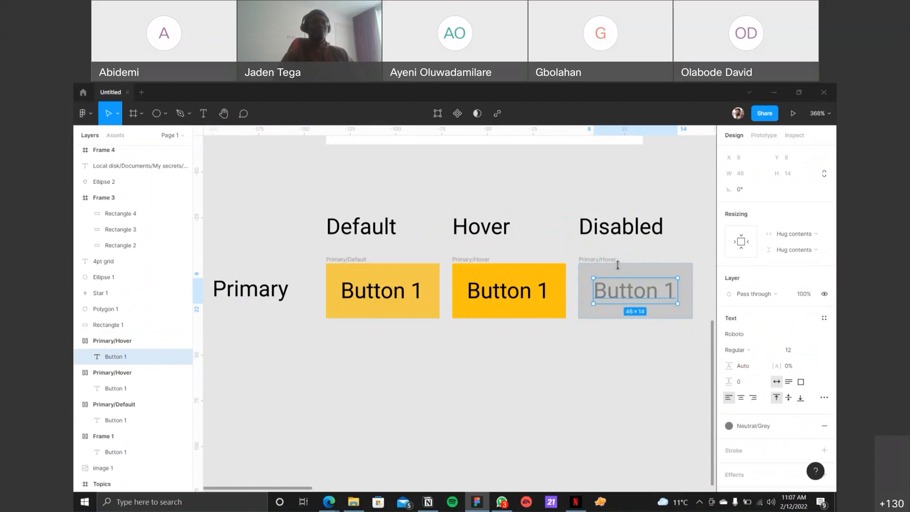
right_click(646, 232)
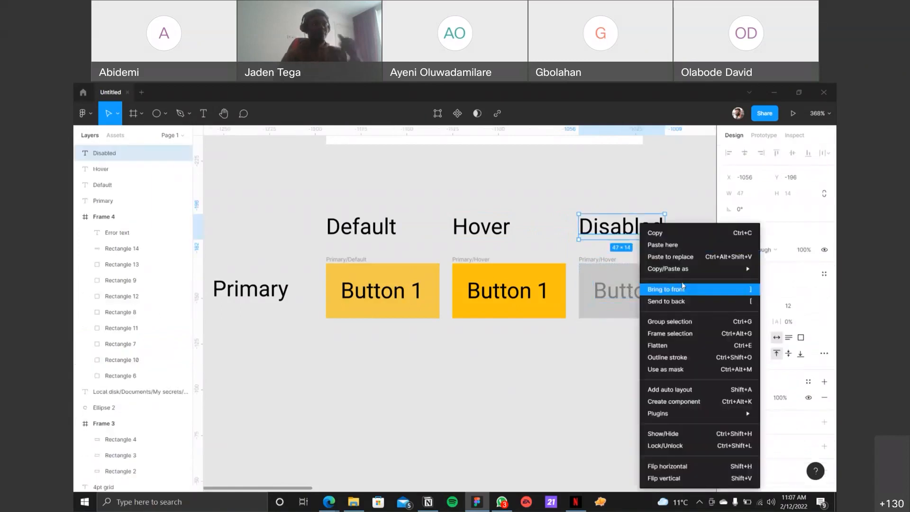
mouse_move(680, 277)
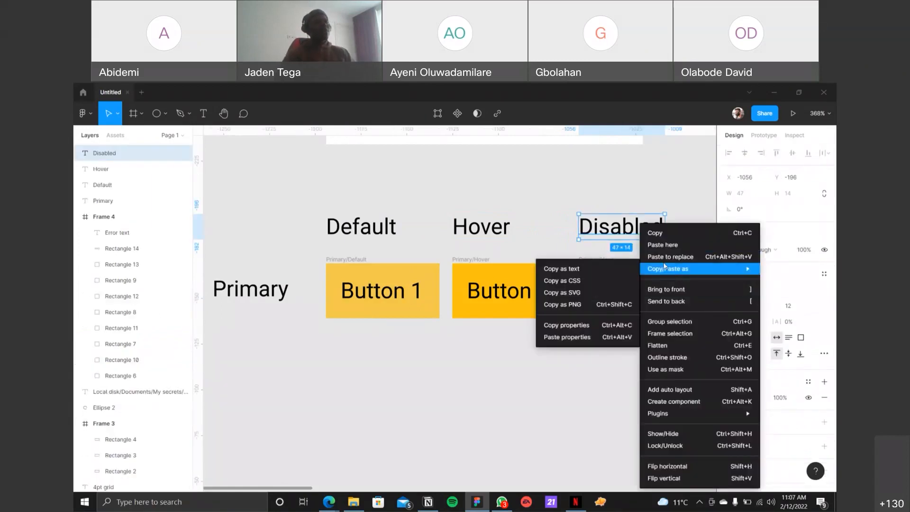
left_click(654, 184)
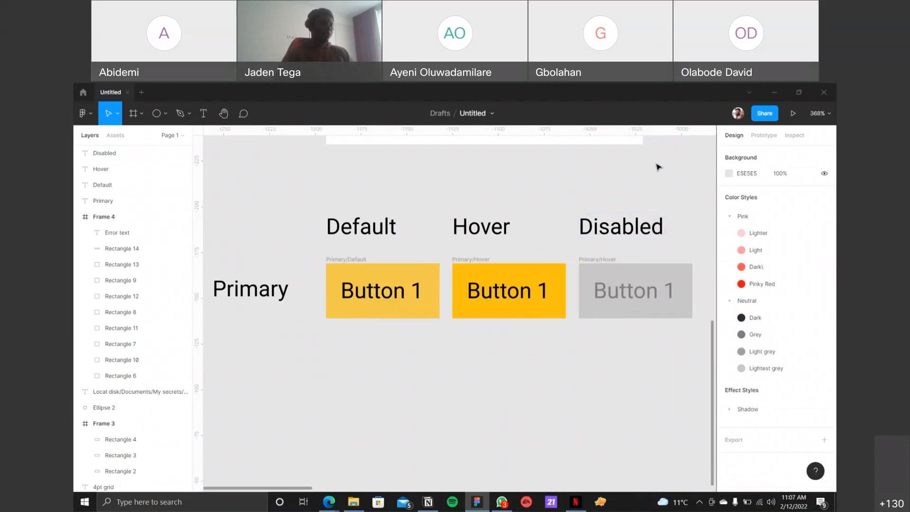
Step: Switch to the Edge browser and open the lipsum.com/feed/html placeholder text page in a new tab
key("alt+Tab")
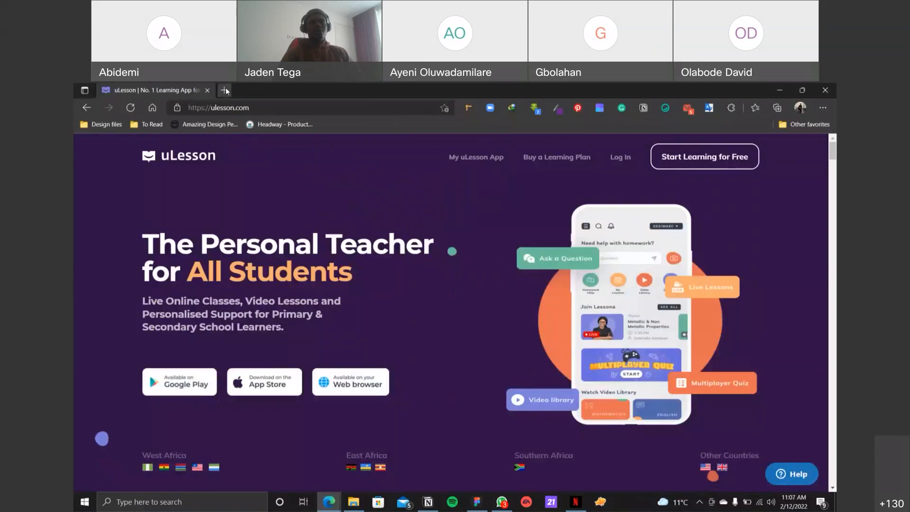
left_click(225, 87)
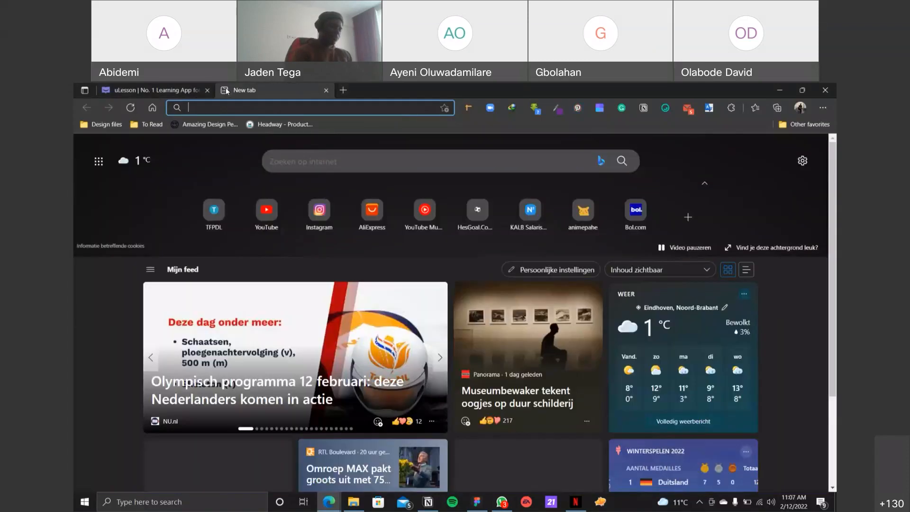
type("lips")
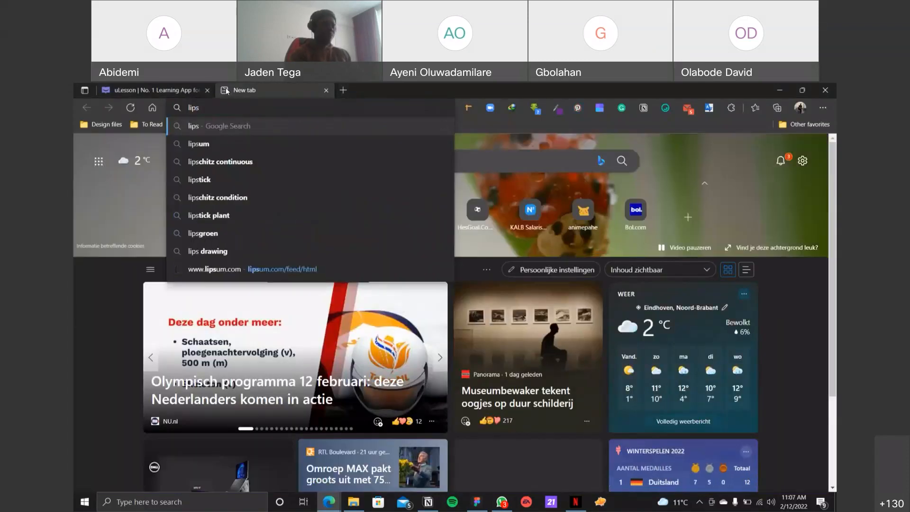
type("um")
key("Return")
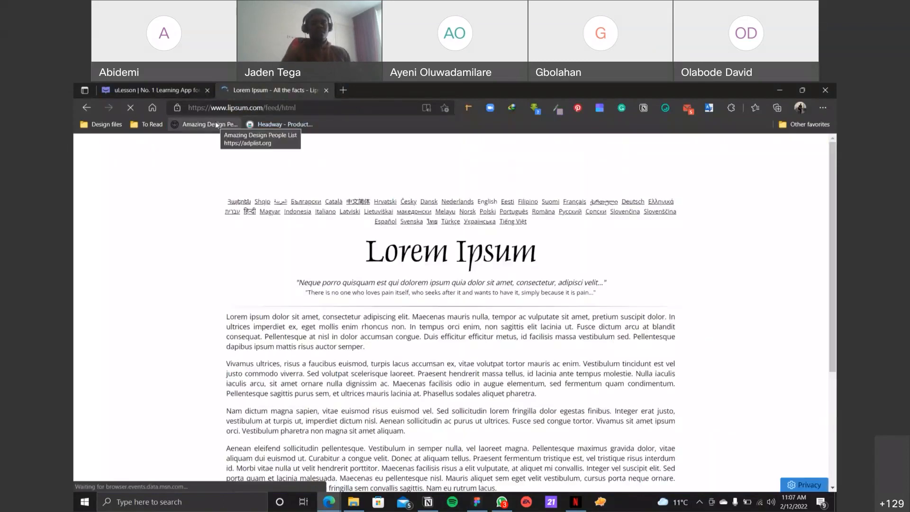
Step: Look through the generated Lorem Ipsum paragraphs on the page and return to the uLesson website
scroll(463, 220, "down", 4)
scroll(463, 220, "up", 4)
scroll(465, 218, "down", 3)
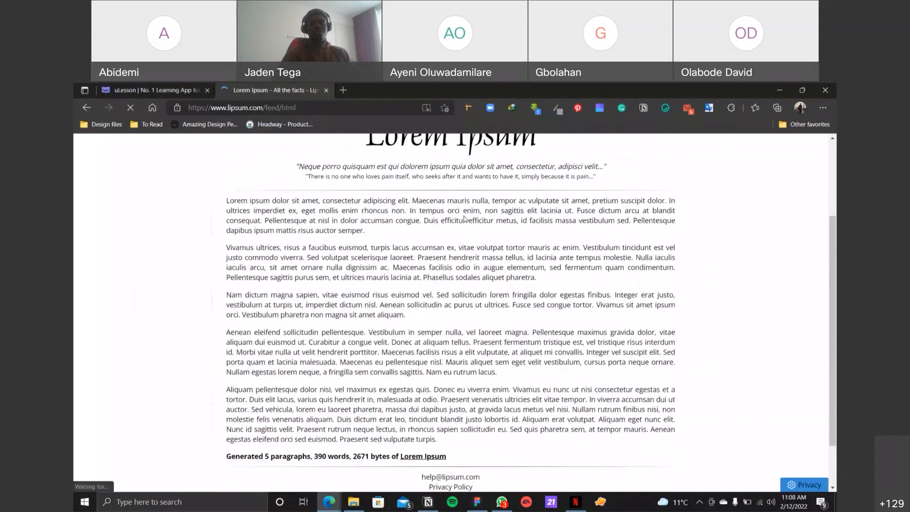
scroll(465, 219, "up", 2)
scroll(465, 217, "down", 3)
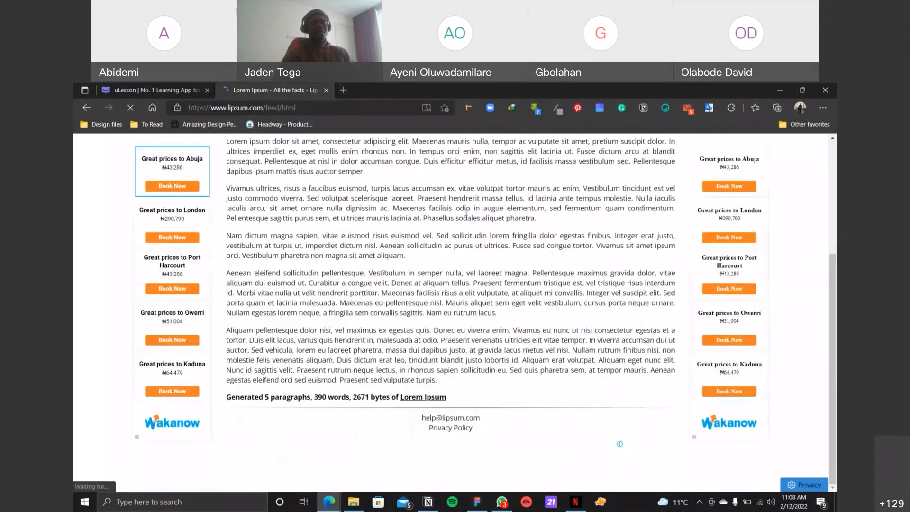
scroll(465, 217, "up", 3)
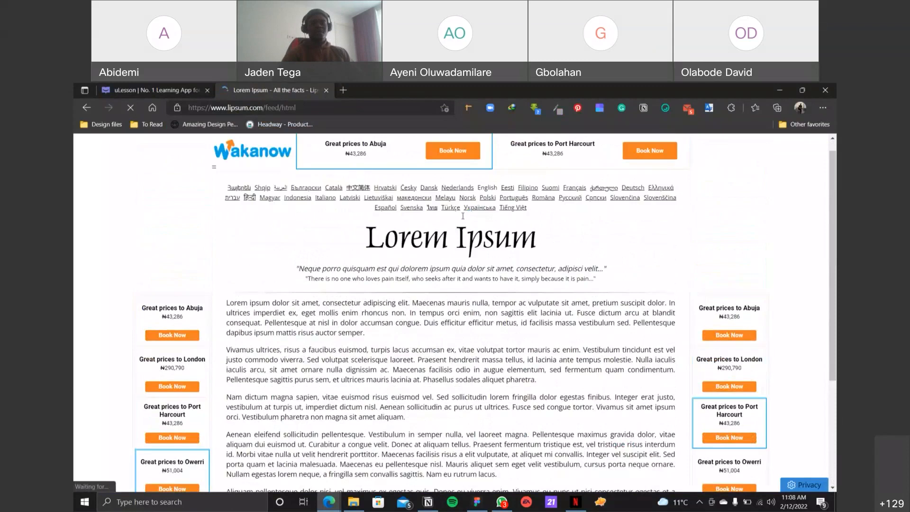
scroll(546, 228, "up", 1)
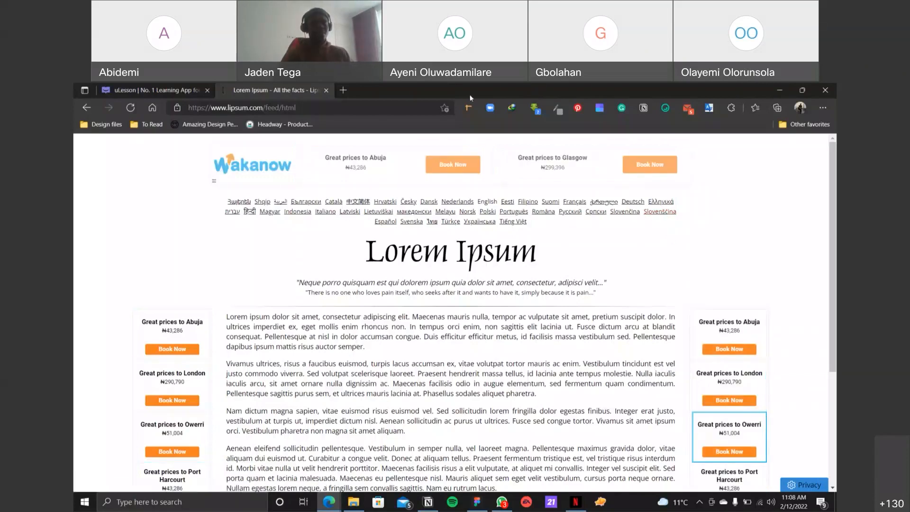
left_click(163, 90)
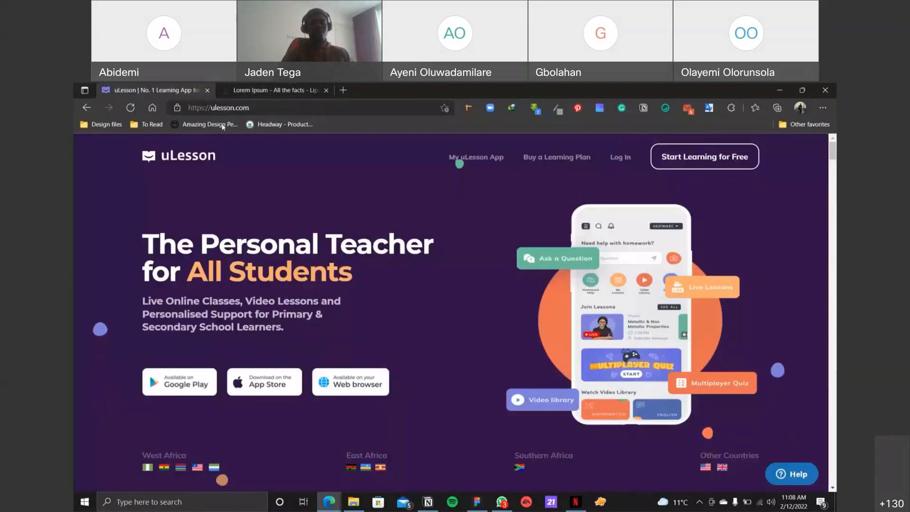
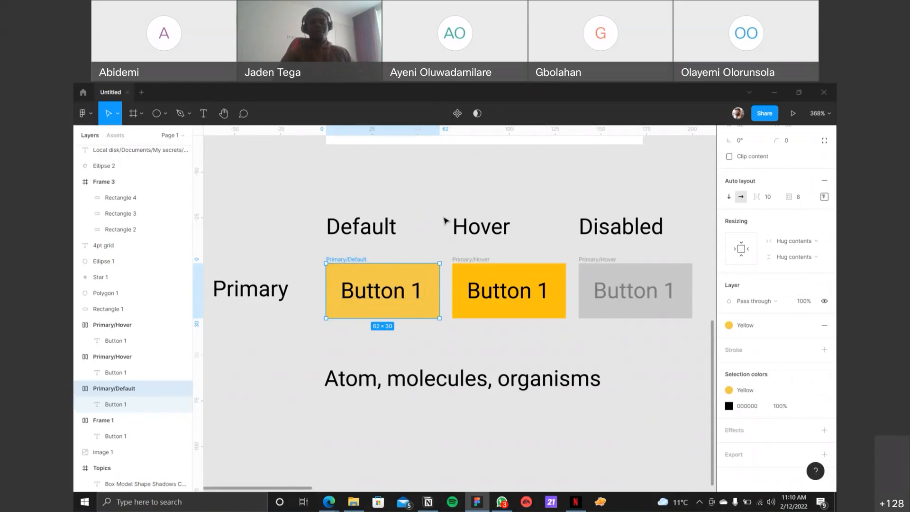
Step: Examine the auto layout, fill and selection color properties of the primary default button and the text properties of its label
left_click(413, 260)
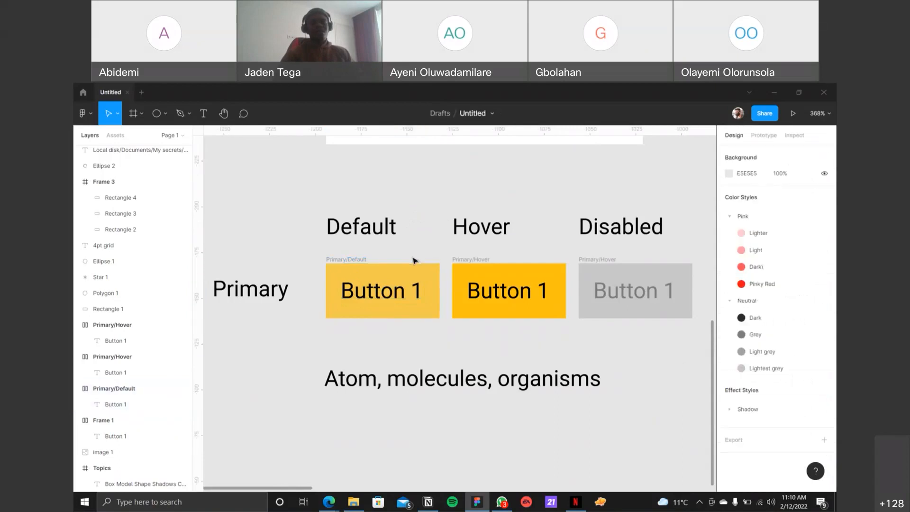
left_click(357, 265)
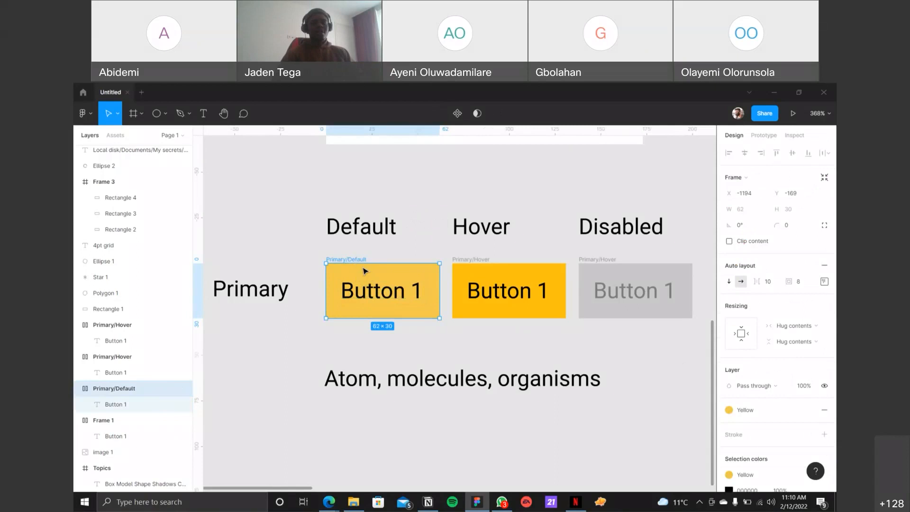
scroll(754, 274, "down", 3)
scroll(785, 275, "up", 3)
scroll(785, 273, "down", 3)
scroll(785, 269, "up", 3)
scroll(785, 268, "down", 3)
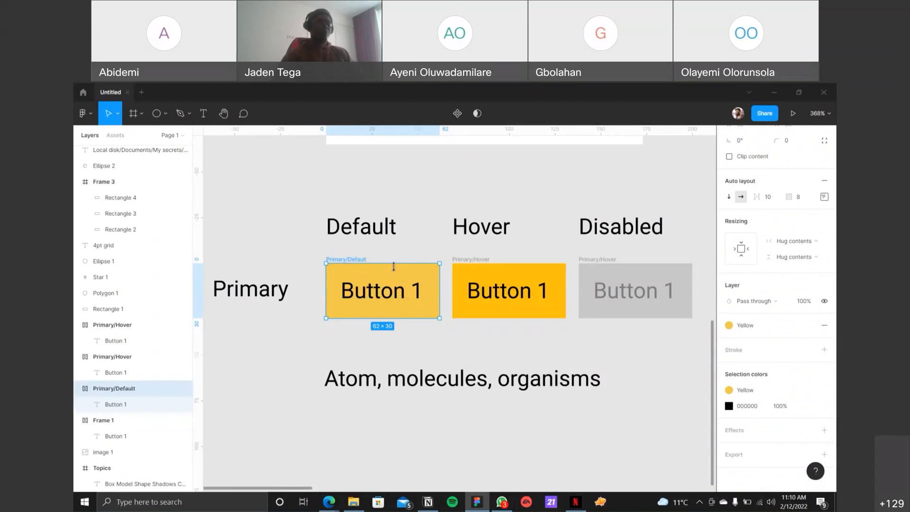
double_click(393, 297)
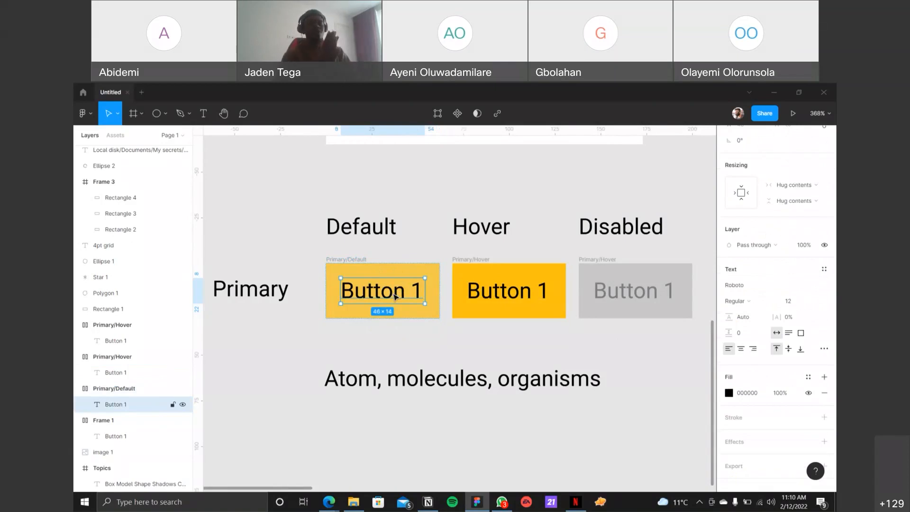
Step: Delete the "Atom, molecules, organisms" text below the row of buttons
left_click(465, 382)
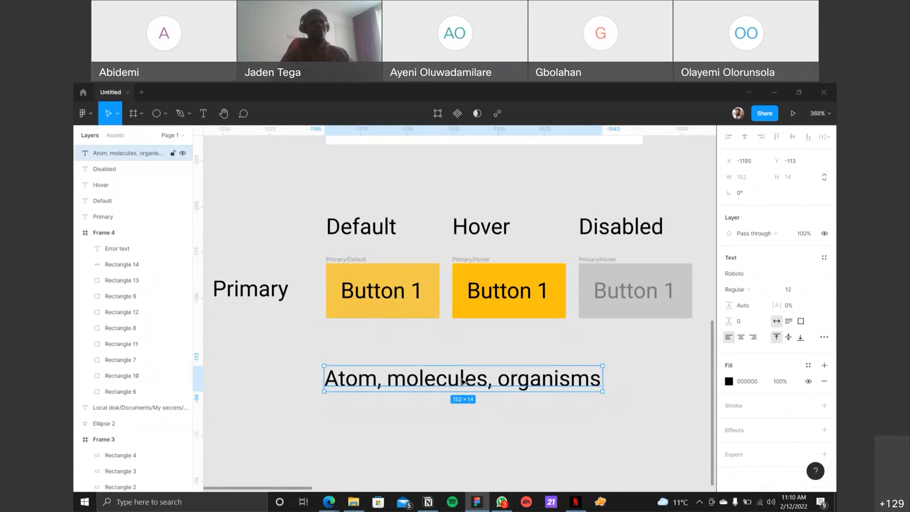
key("Delete")
left_click(350, 260)
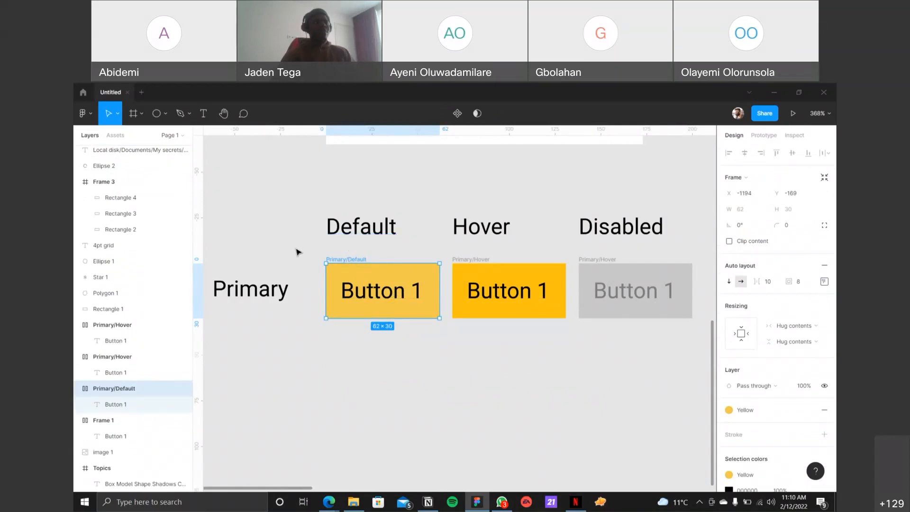
left_click(486, 261)
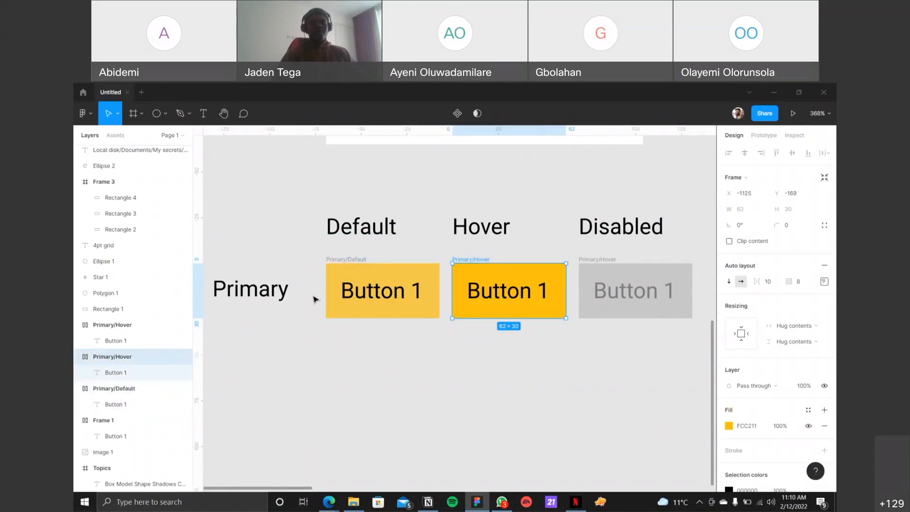
Step: Duplicate the Primary label below itself, change the copy's text to "Secondary", and shift it left to clear the button column
left_click(277, 295)
left_click_drag(275, 292, 264, 379)
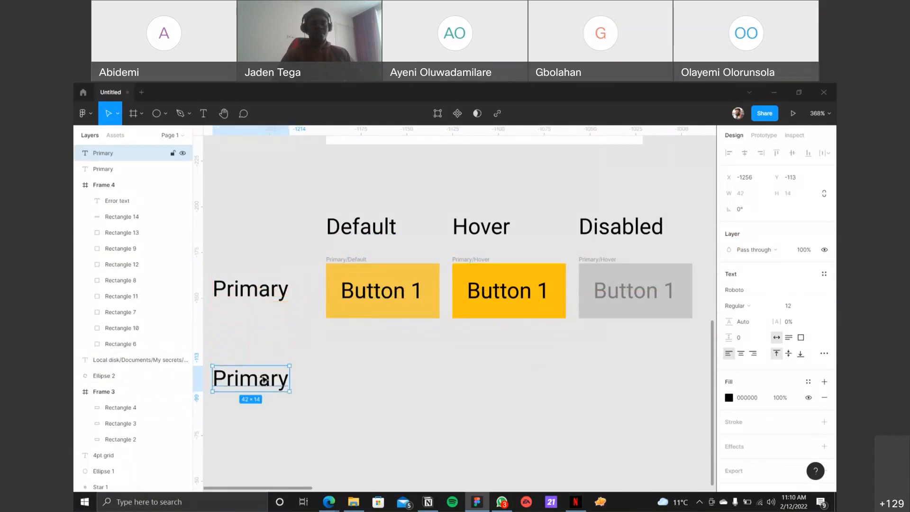
double_click(264, 380)
type("Secondary")
key("Escape")
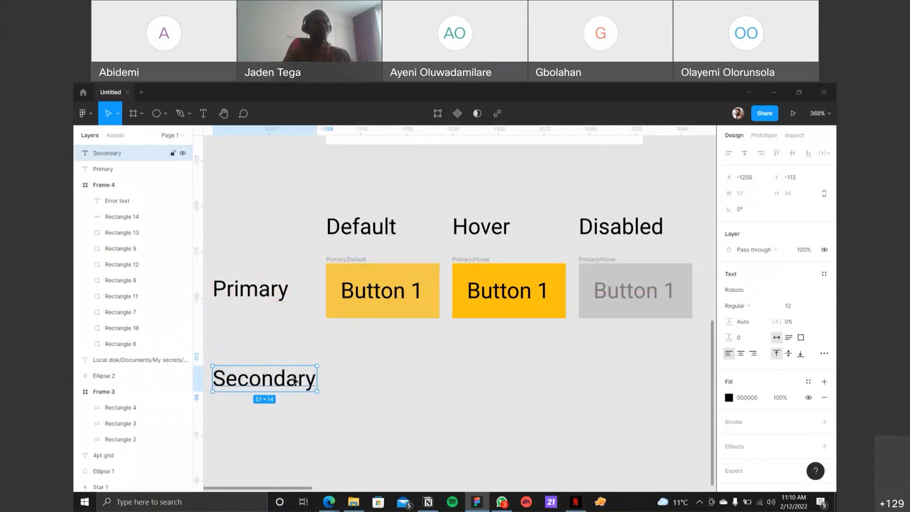
left_click_drag(295, 381, 280, 383)
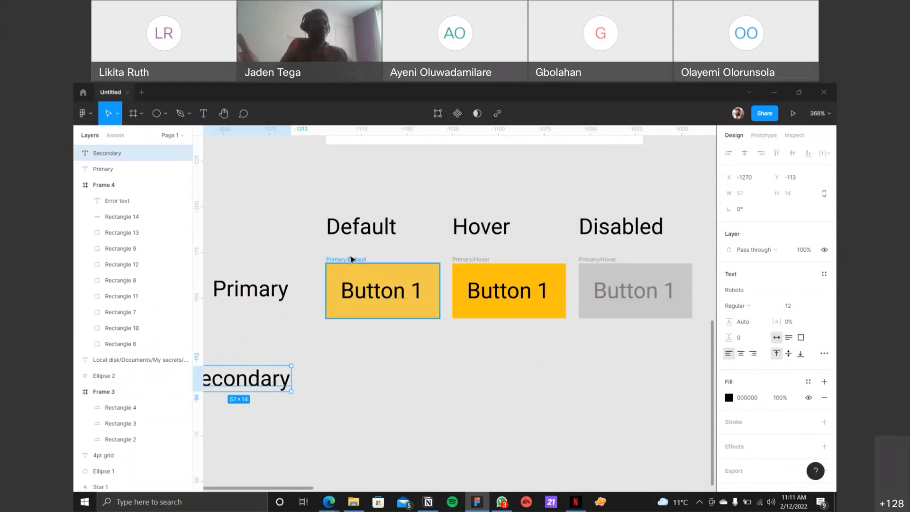
Step: Duplicate the three primary buttons straight down to form a matching row beside the Secondary label
left_click(377, 297)
left_click_drag(309, 334, 680, 254)
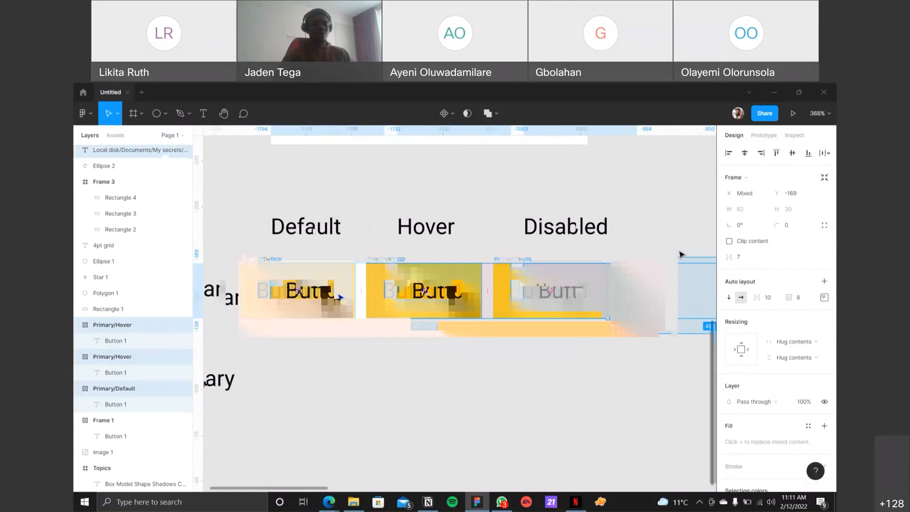
scroll(332, 301, "right", 1)
scroll(327, 306, "left", 3)
left_click_drag(432, 299, 422, 378)
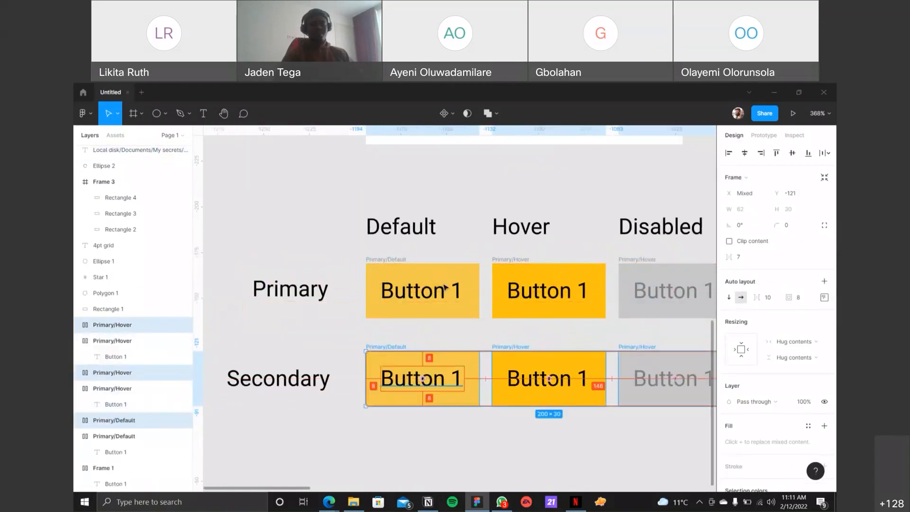
left_click(424, 197)
scroll(422, 195, "down", 2)
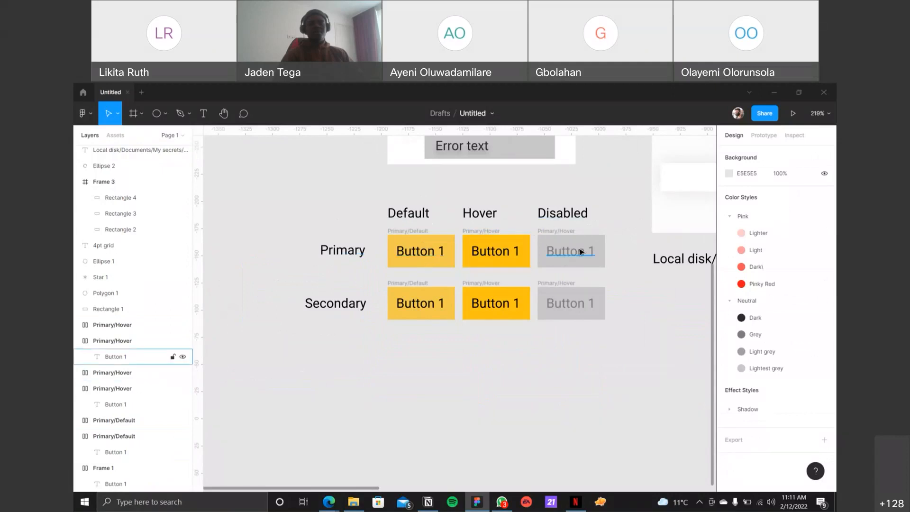
Step: Swap the fill and stroke of the Secondary row's default button to try an outlined look, and swap them back
left_click(414, 289)
scroll(421, 286, "up", 3)
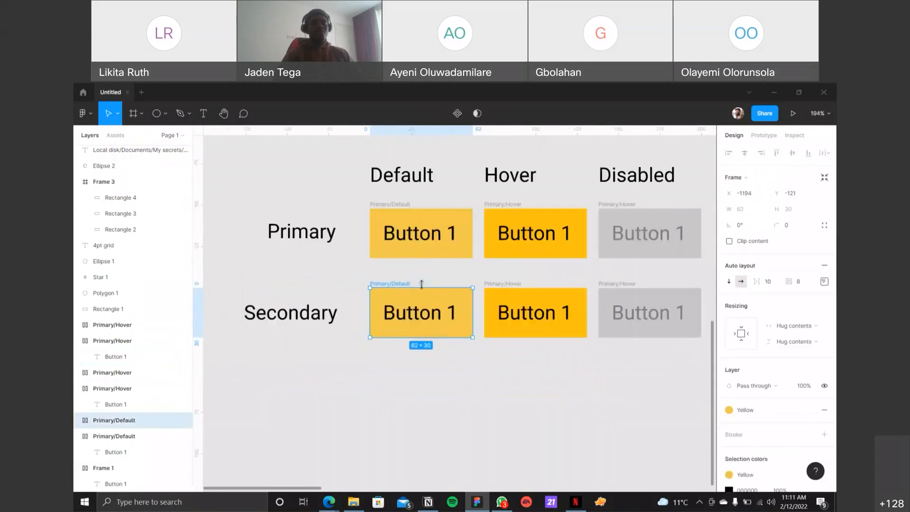
scroll(421, 284, "up", 5)
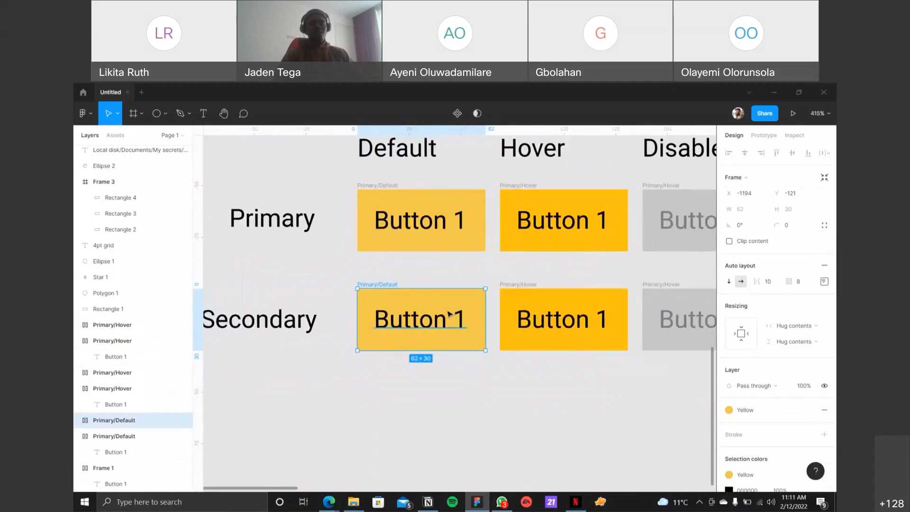
key("shift+x")
left_click(401, 386)
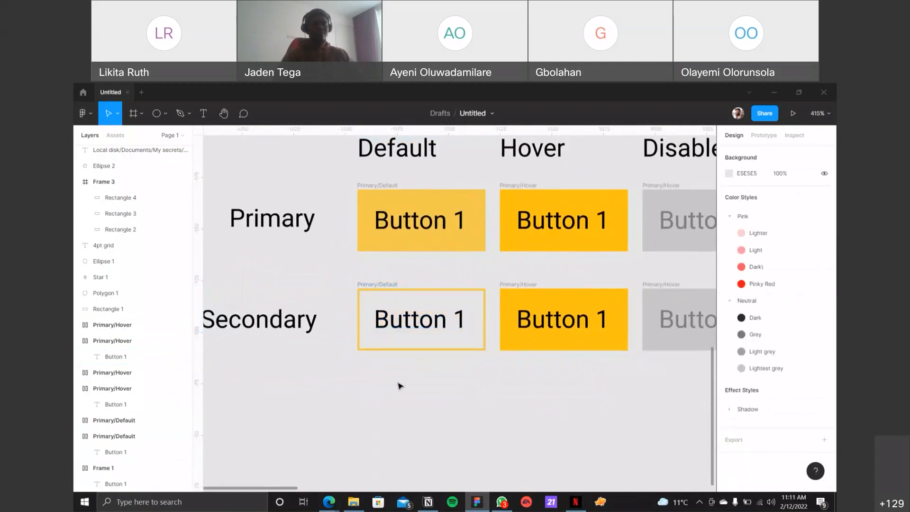
left_click(451, 321)
key("shift+x")
Step: Add a text note reading "Shift + X" below the Secondary row of buttons
key("t")
left_click(443, 413)
type("Shi")
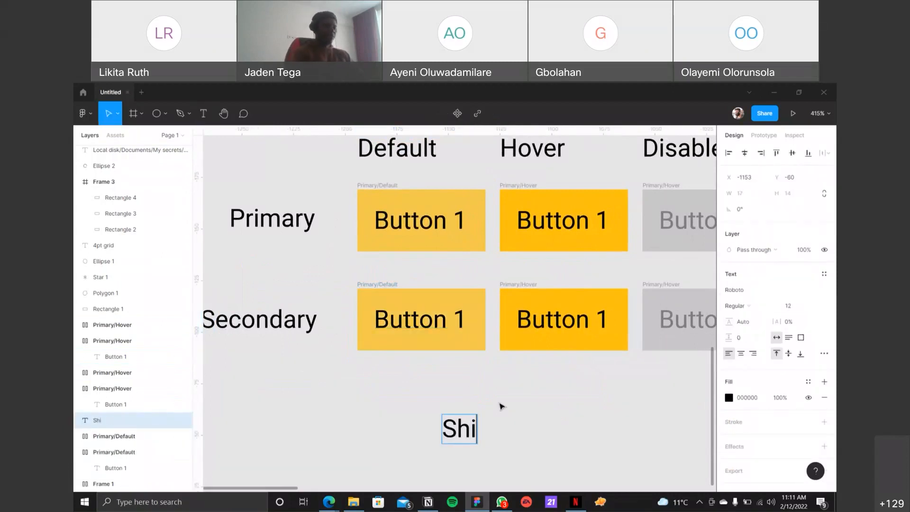
type("ft + X")
key("Escape")
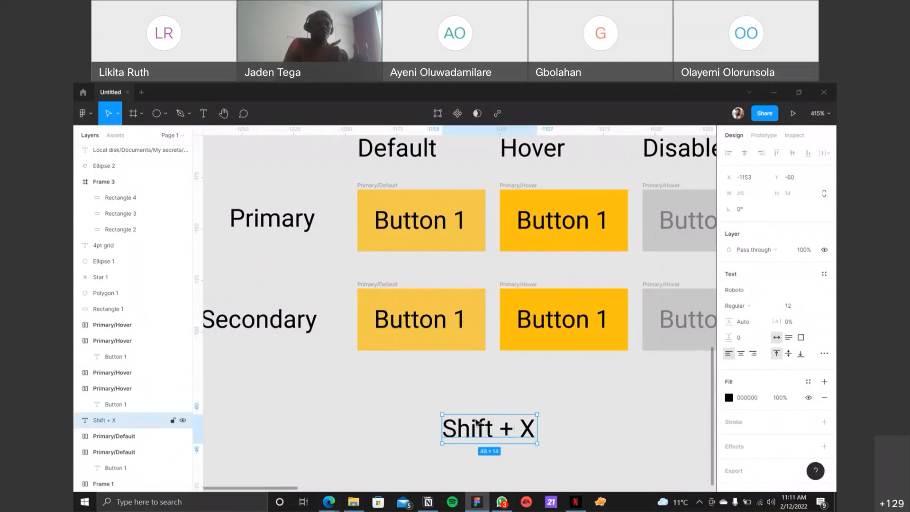
Step: Swap the Yellow fill and stroke of the Secondary default button back and forth, finishing with the solid fill
scroll(683, 395, "down", 1)
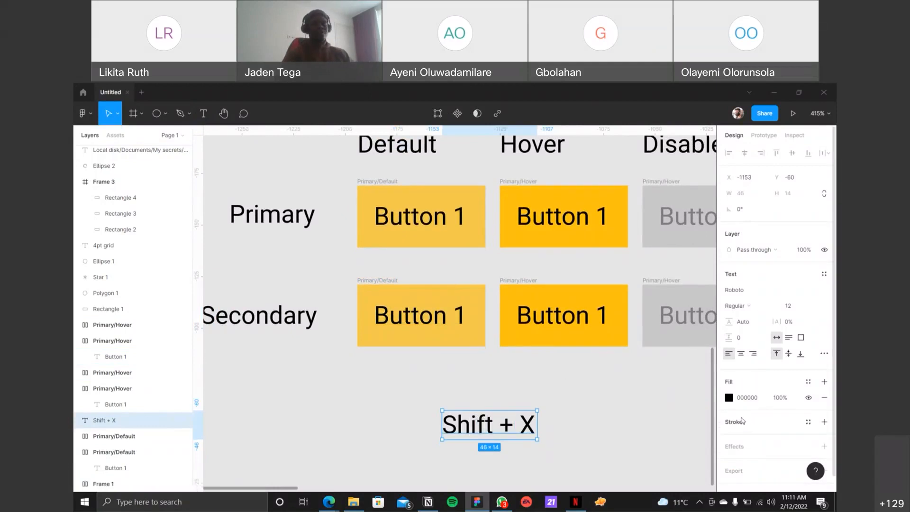
left_click(440, 286)
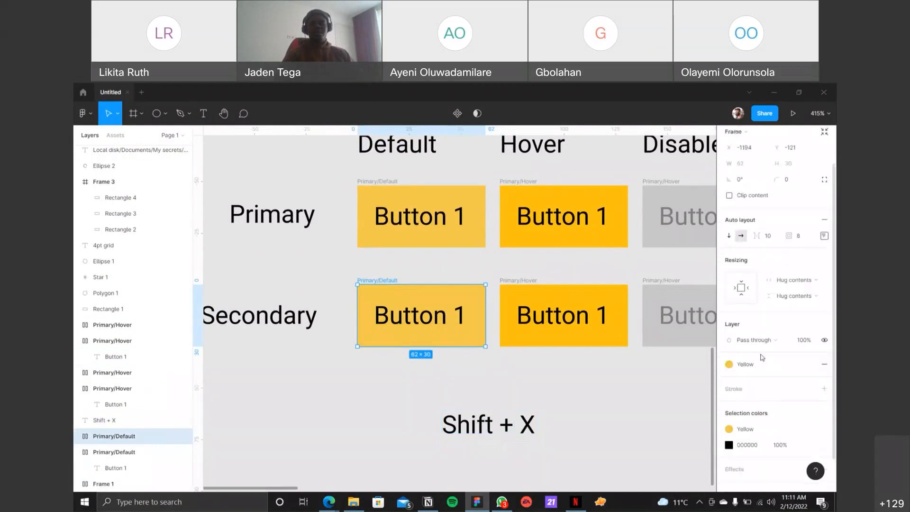
scroll(762, 357, "down", 1)
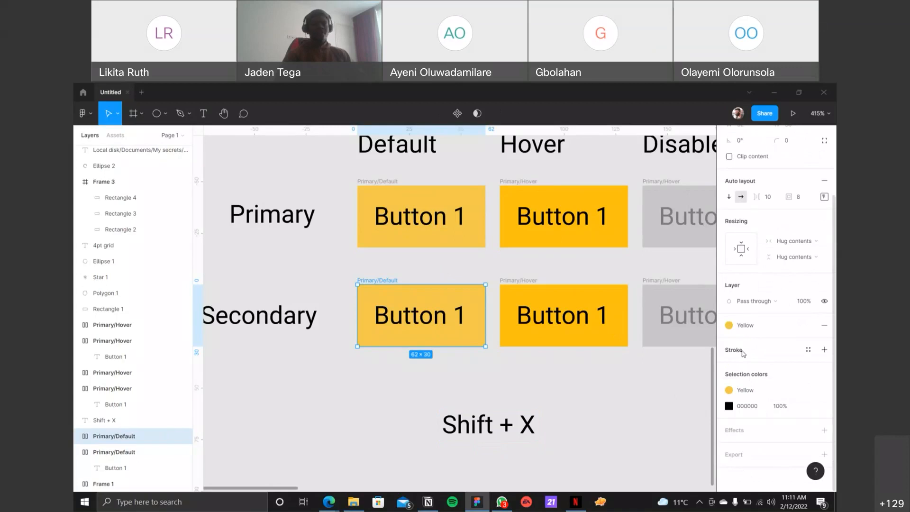
key("shift+x")
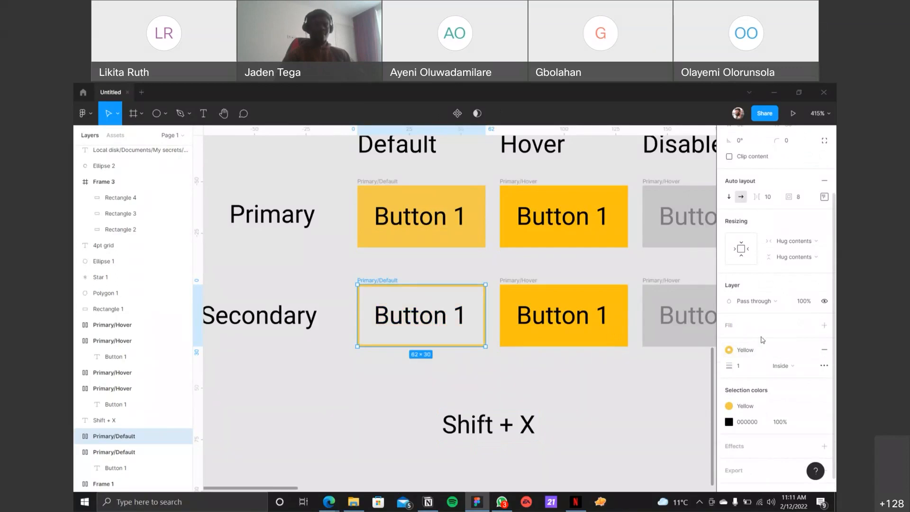
key("shift+x")
key("shift+x")
key("shift+x")
key("shift+x")
key("shift+x")
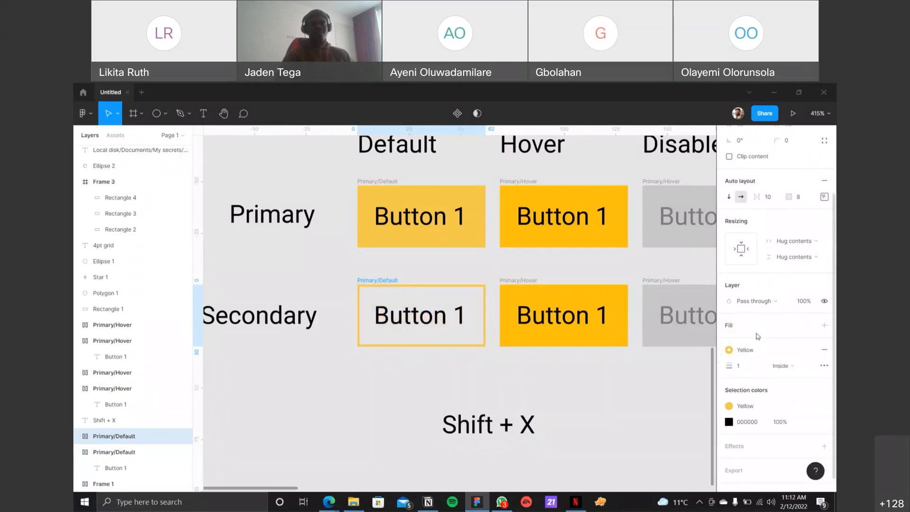
key("shift+x")
key("shift+x")
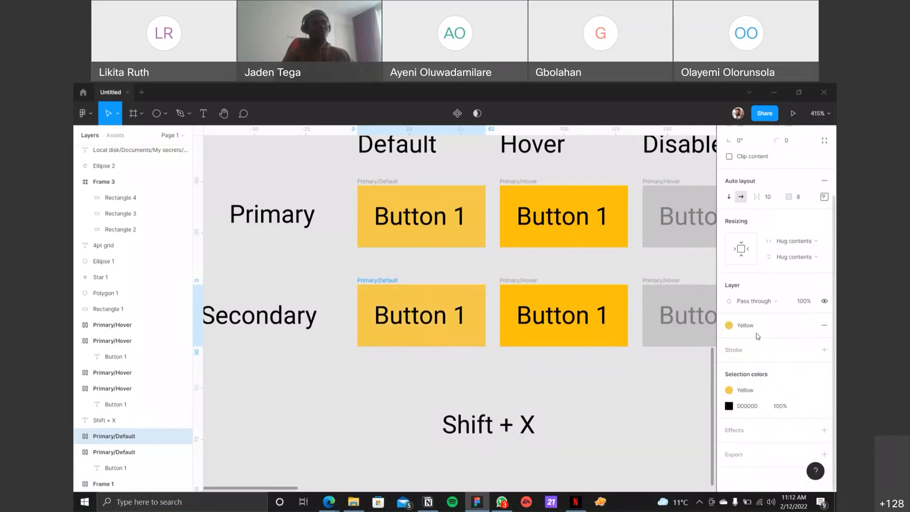
key("shift+x")
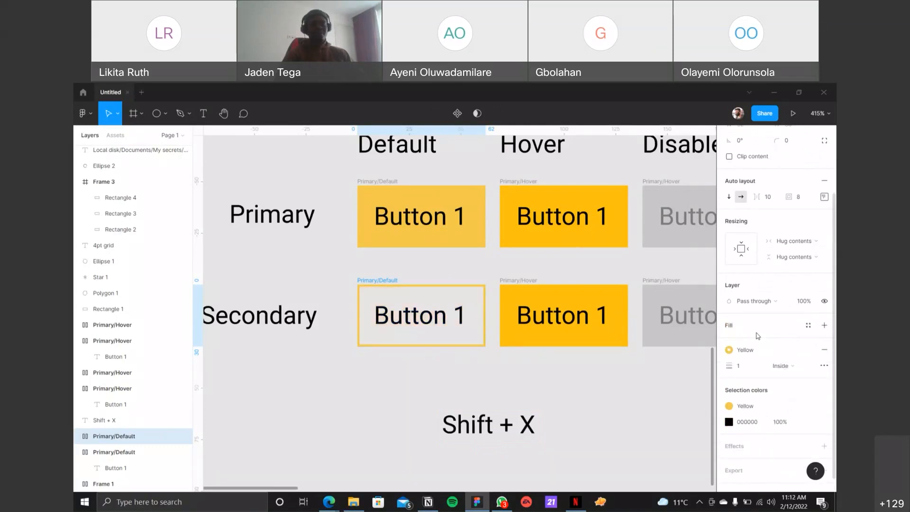
left_click(576, 404)
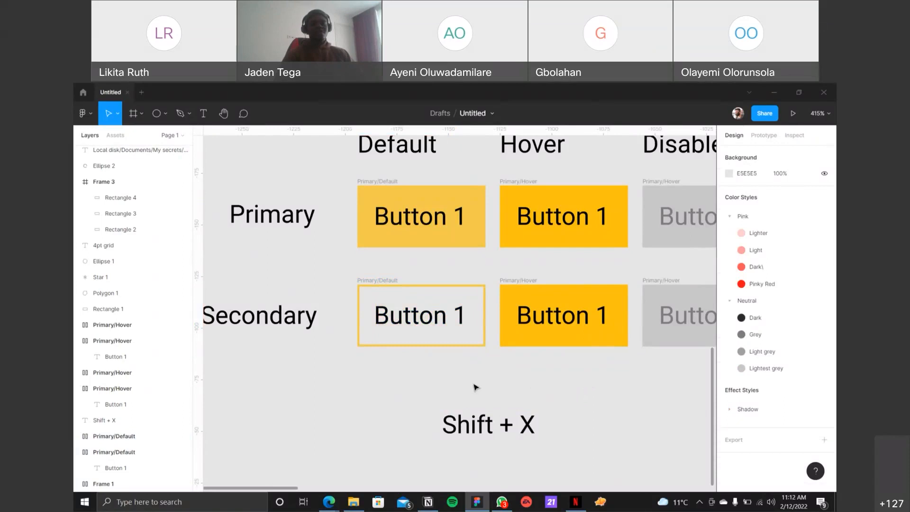
left_click(436, 321)
key("shift+x")
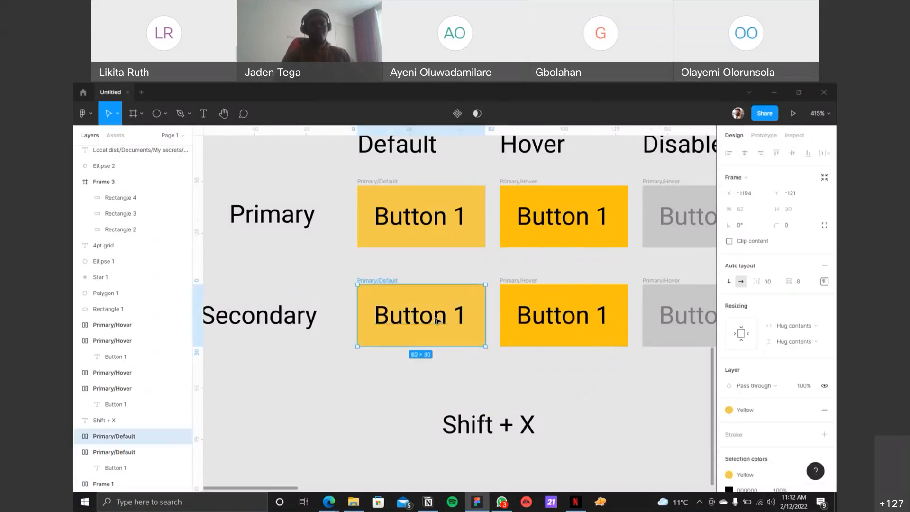
Step: Add a 000000 stroke to the Secondary default button and remove it, then swap its Yellow fill to a stroke and back
left_click(436, 401)
left_click(385, 281)
scroll(732, 351, "down", 2)
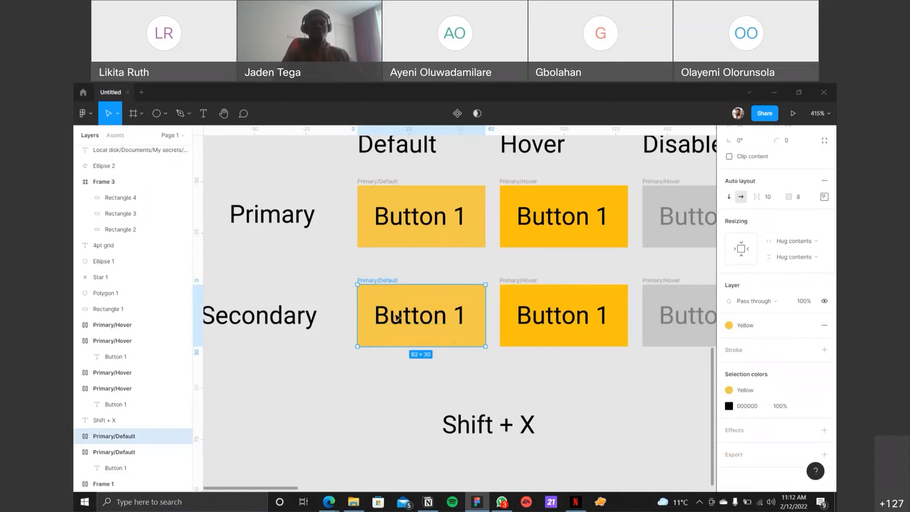
left_click(824, 350)
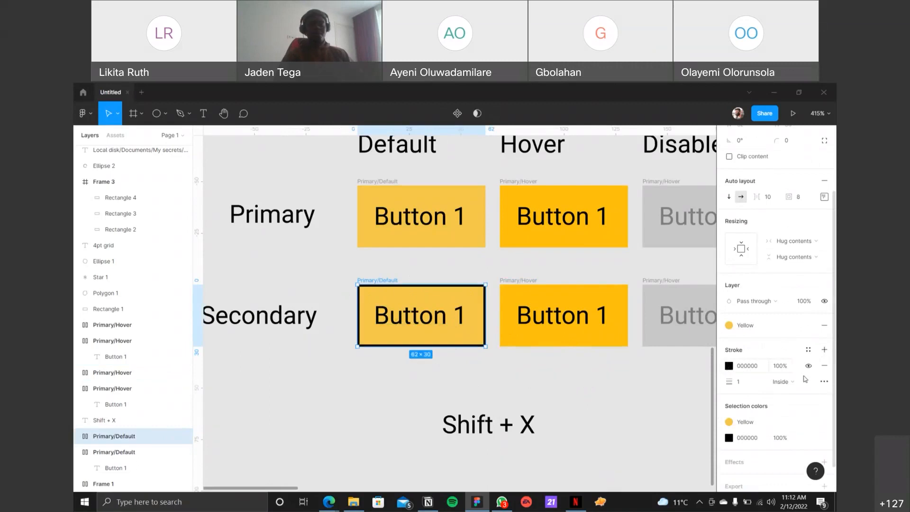
left_click(825, 367)
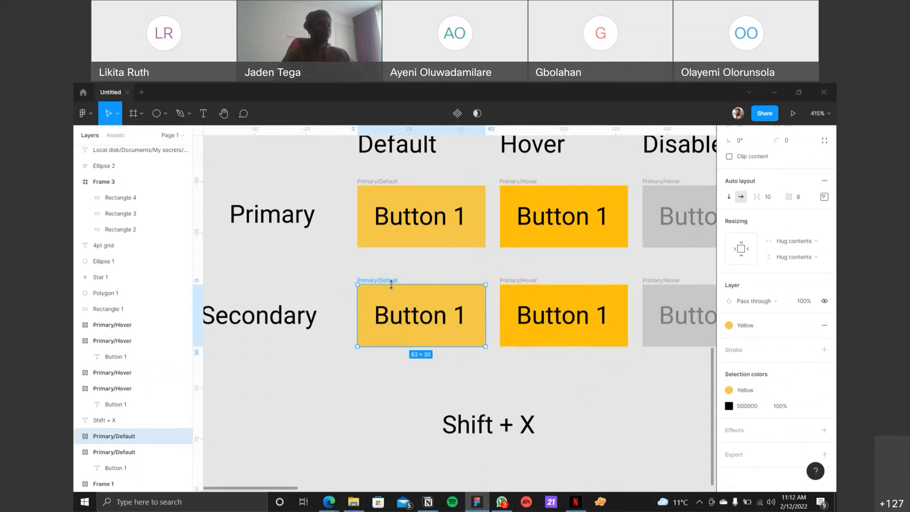
key("shift+x")
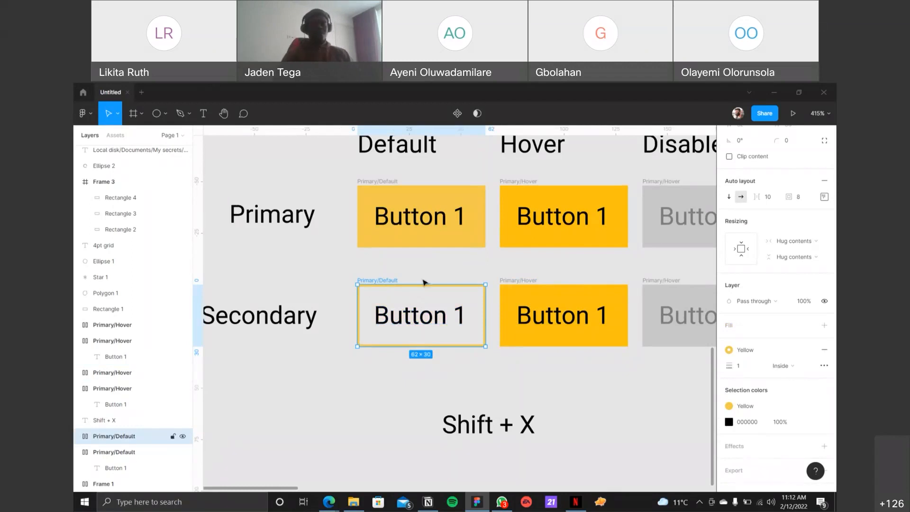
key("shift+x")
Step: Add a 1-wide inside 000000 stroke to the Secondary default button and swap it with the fill, finishing with black fill and Yellow stroke
left_click(824, 349)
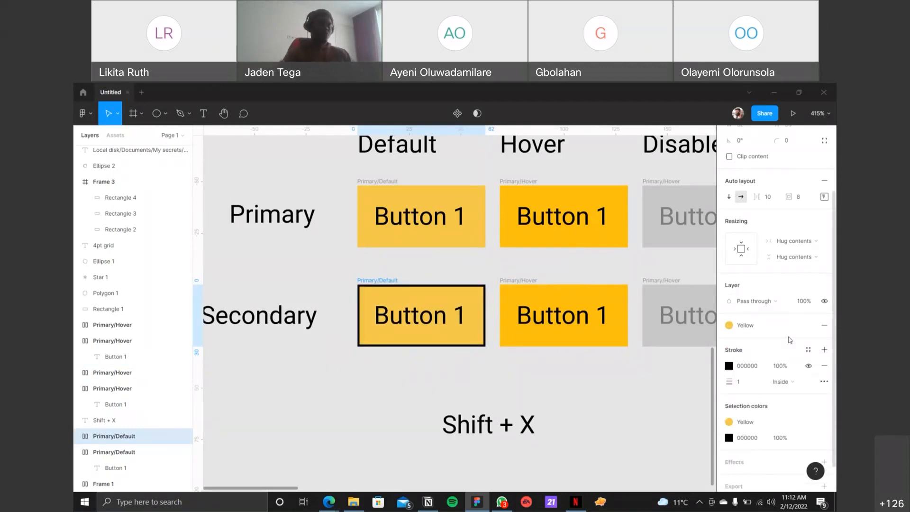
key("shift+x")
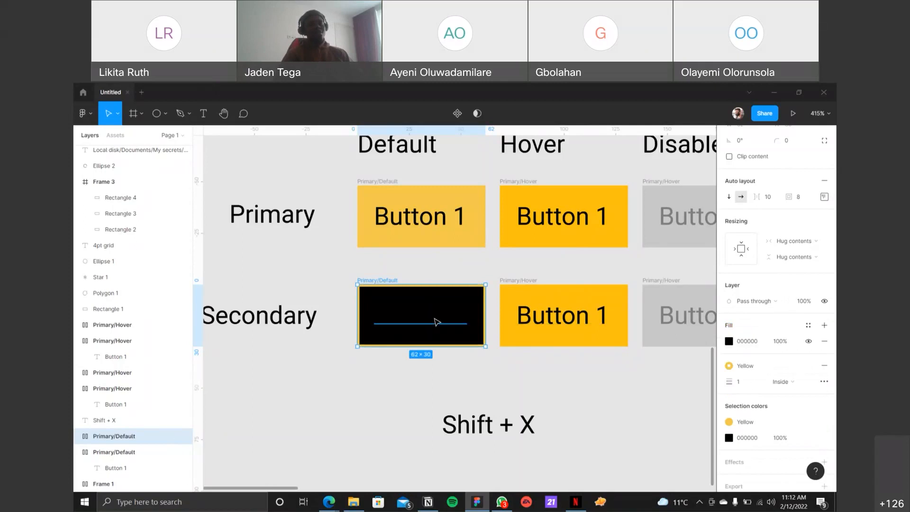
key("shift+x")
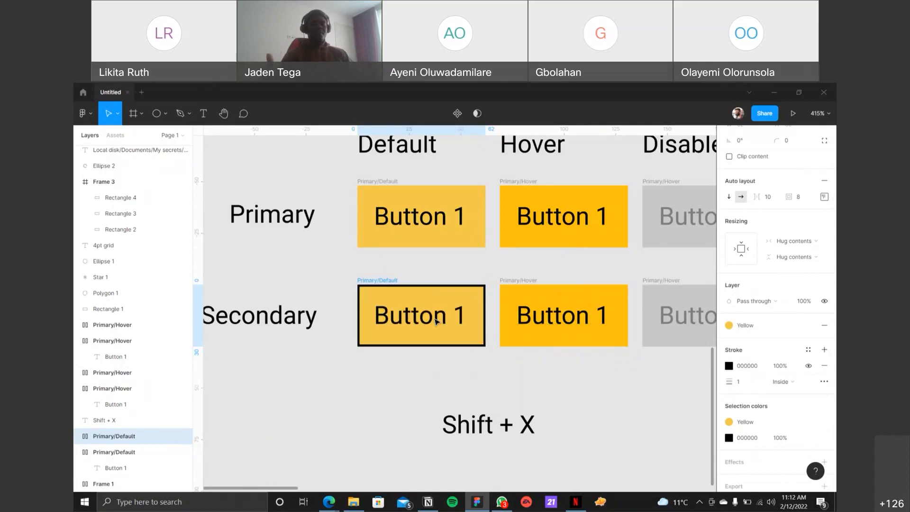
key("shift+x")
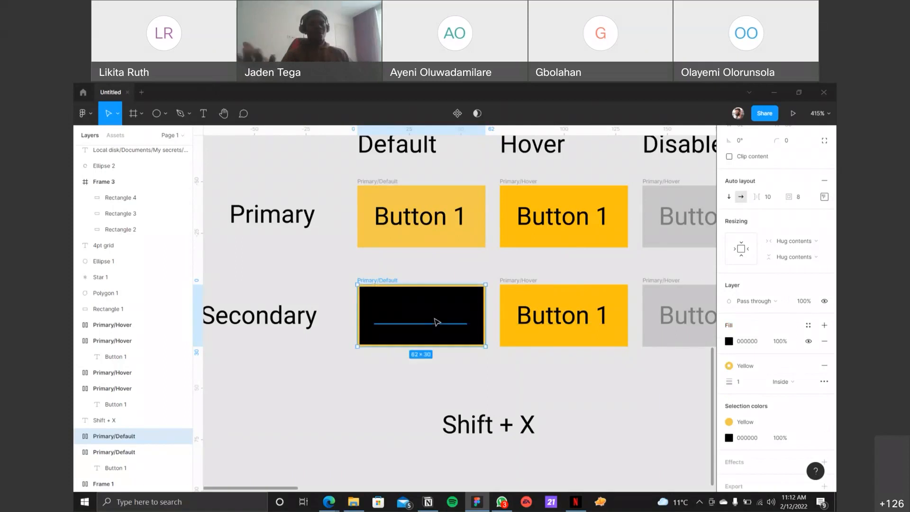
Step: Swap the Secondary default button's fill and stroke back and forth, finishing with Yellow fill and 000000 stroke
key("shift+x")
key("shift+x")
key("shift+x")
key("shift+x")
key("shift+x")
key("shift+x")
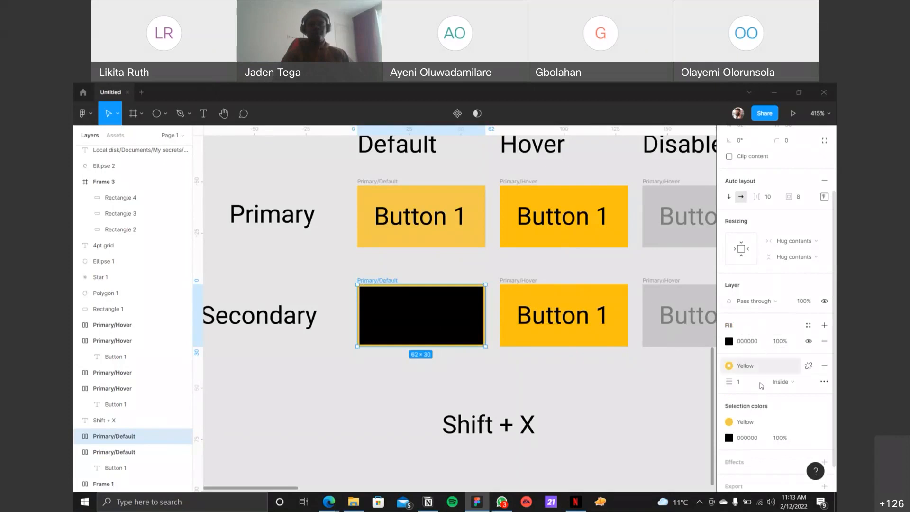
key("shift+x")
key("shift+x")
key("shift+x")
key("shift+x")
key("shift+x")
key("shift+x")
key("shift+x")
key("shift+x")
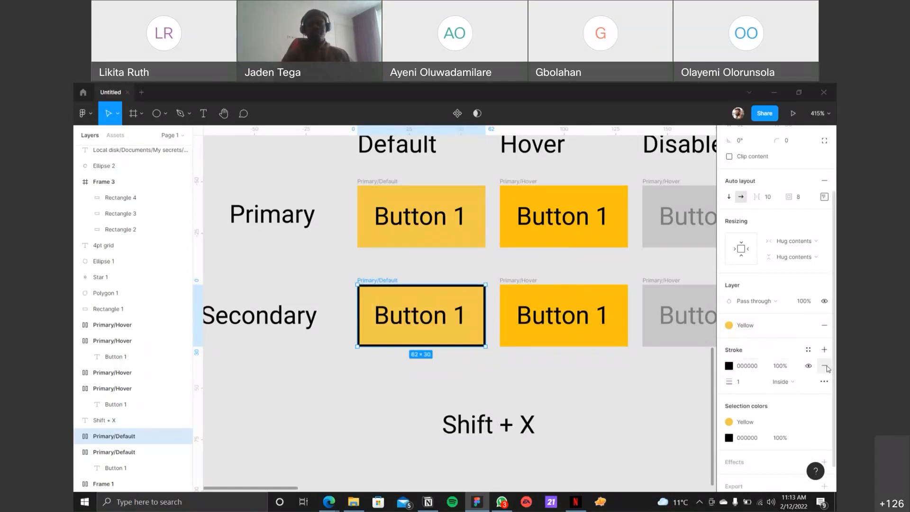
Step: Remove the 000000 stroke from the Secondary default button and swap its Yellow fill to a stroke
left_click(824, 365)
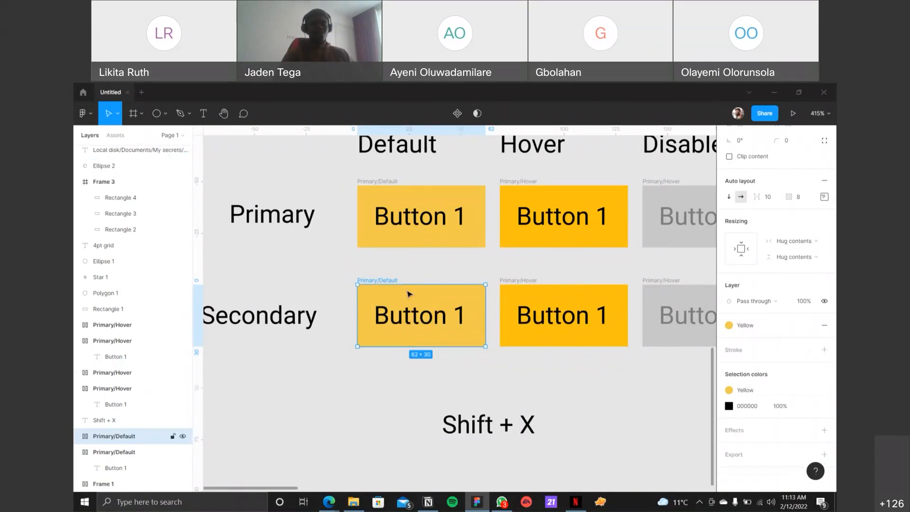
key("shift+x")
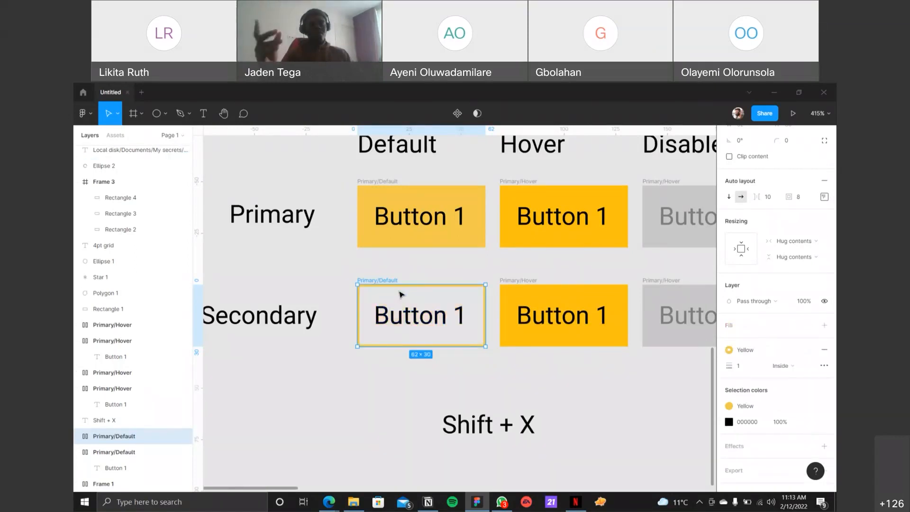
left_click(407, 391)
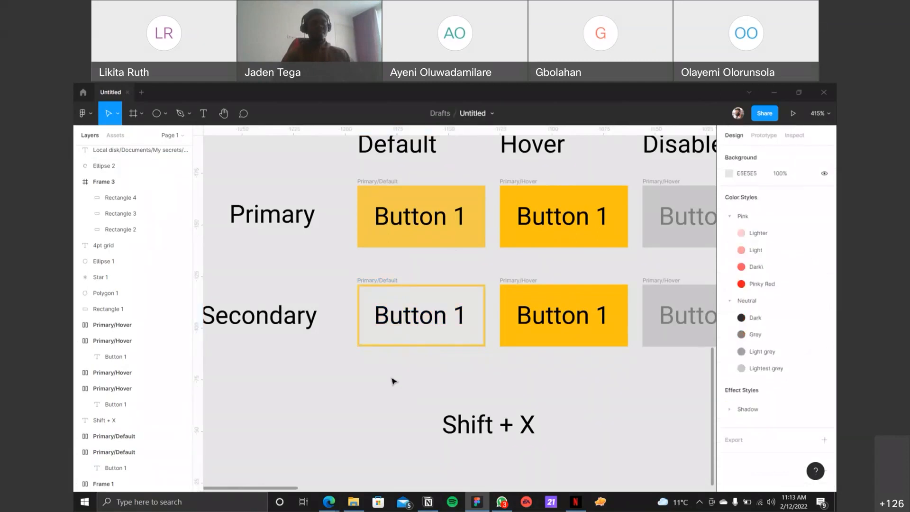
Step: Swap the FCC211 fill of the Secondary hover button to a stroke
left_click(520, 284)
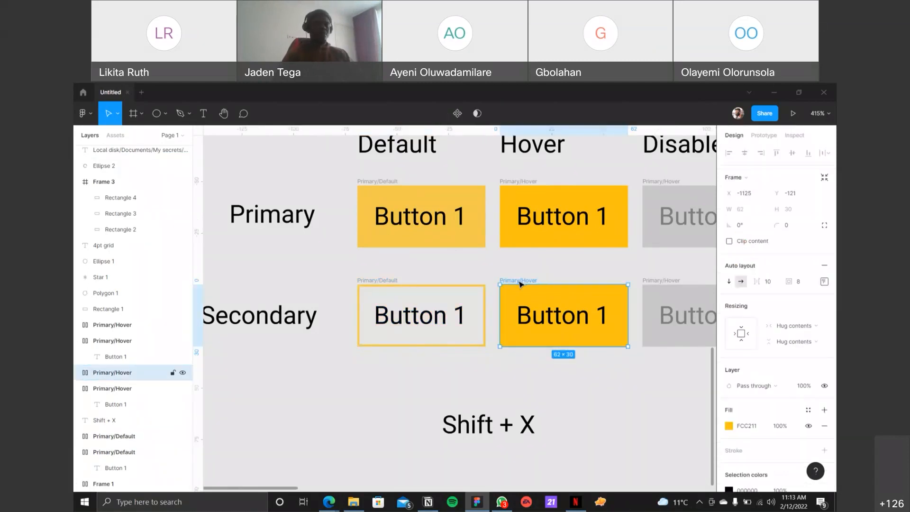
key("shift+x")
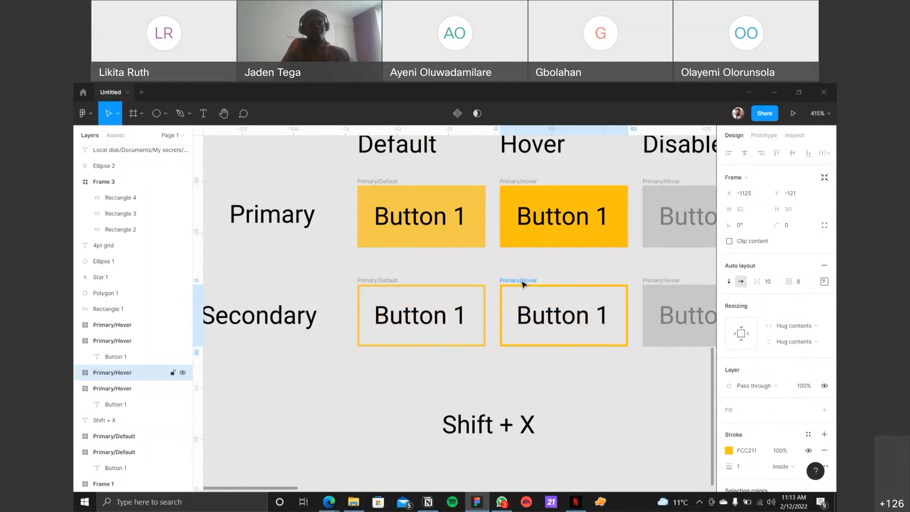
left_click(566, 263)
left_click_drag(563, 261, 523, 266)
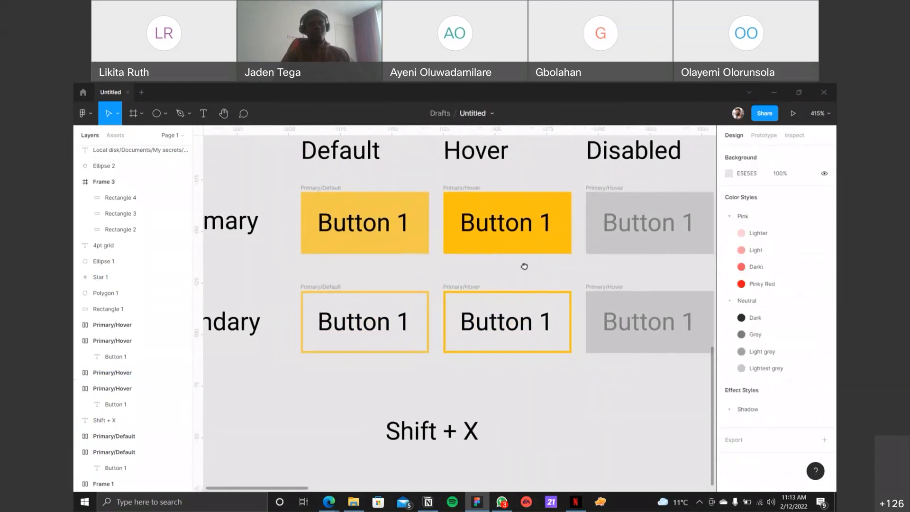
Step: Try FCC211 and a darker AF9031 as the text fill of the Secondary hover button's label and undo both changes
double_click(512, 320)
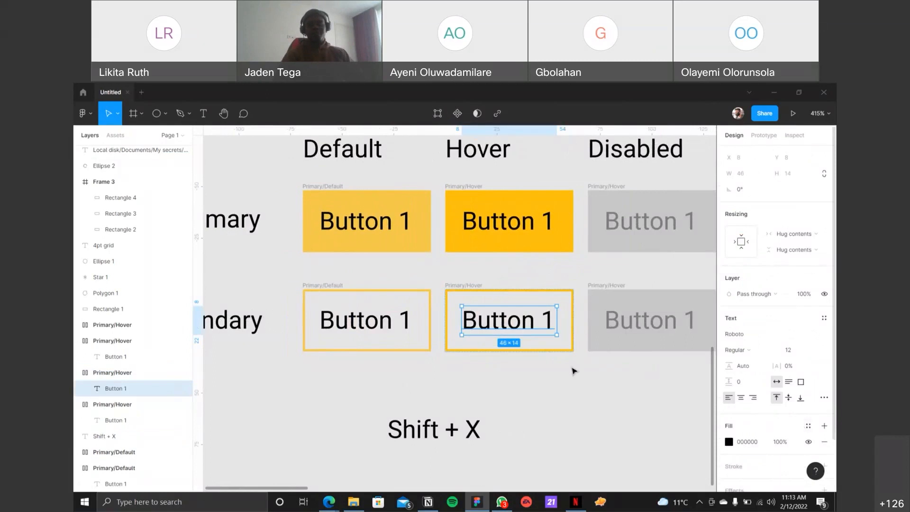
left_click(729, 442)
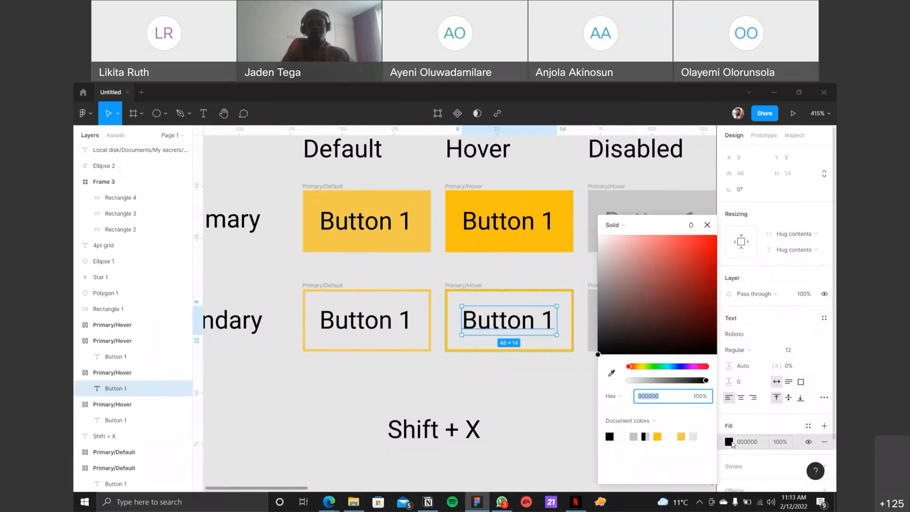
left_click(658, 436)
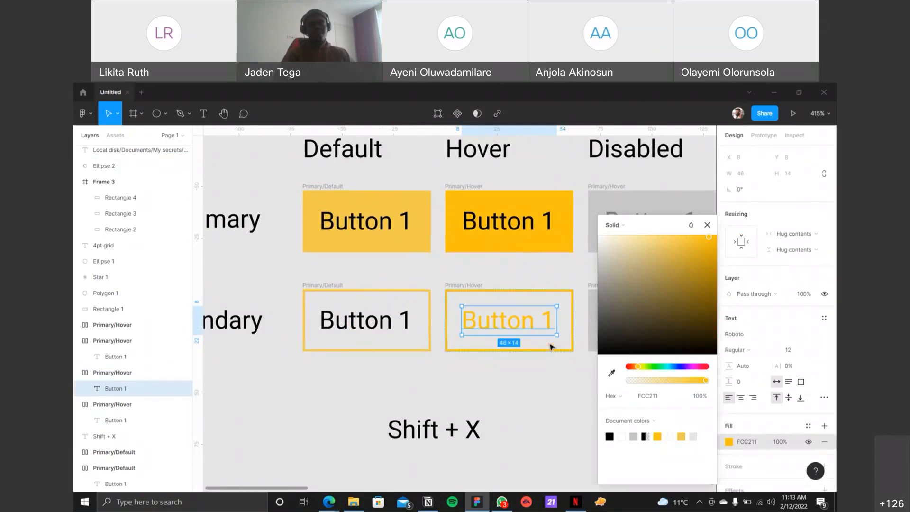
left_click(684, 273)
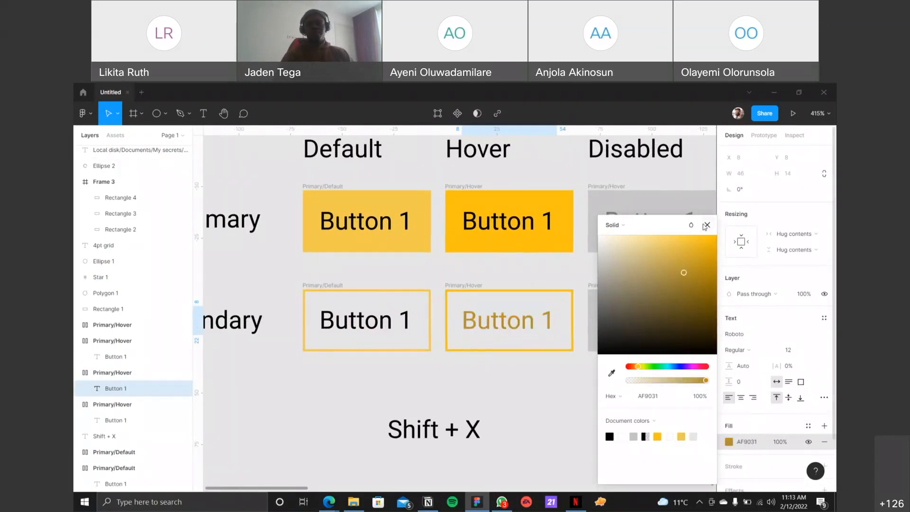
key("ctrl+z")
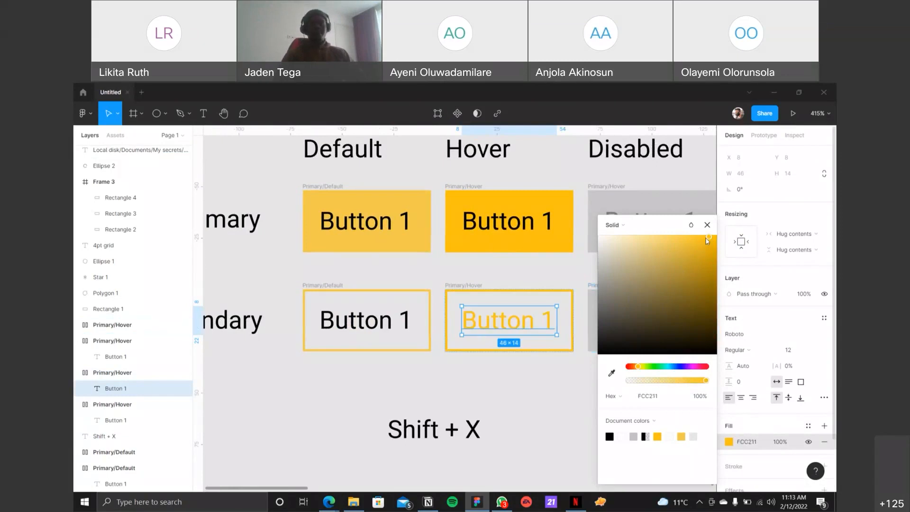
left_click(706, 225)
key("ctrl+z")
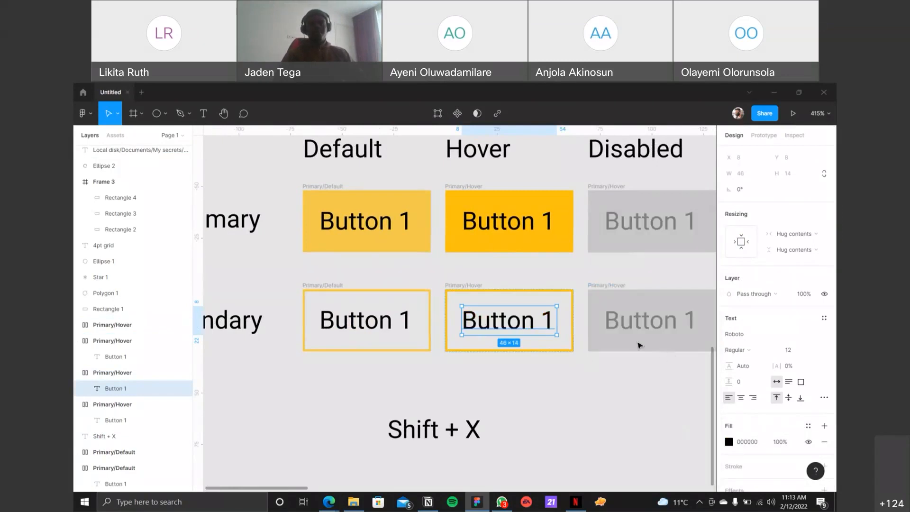
right_click(503, 321)
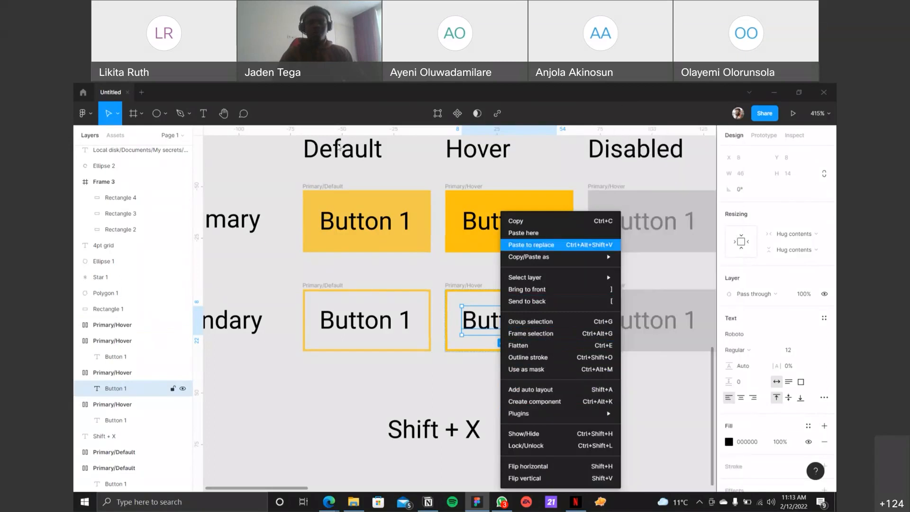
left_click(90, 114)
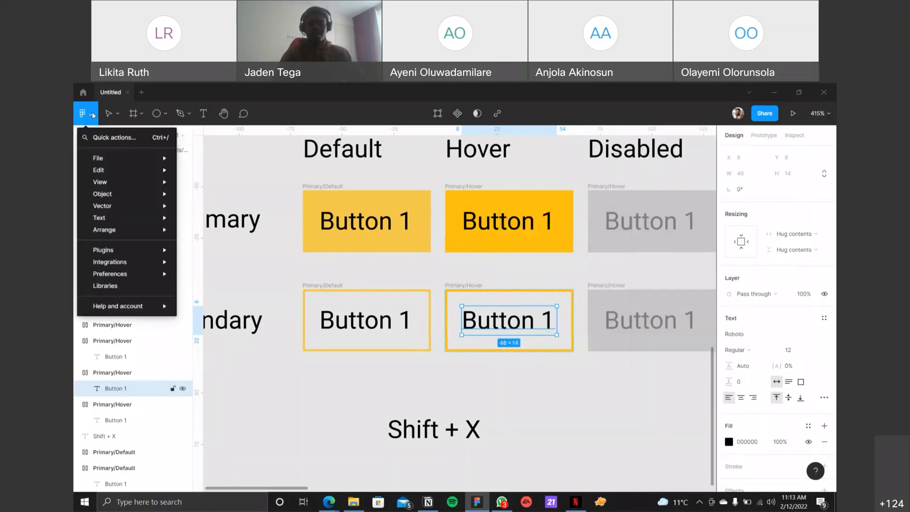
mouse_move(118, 175)
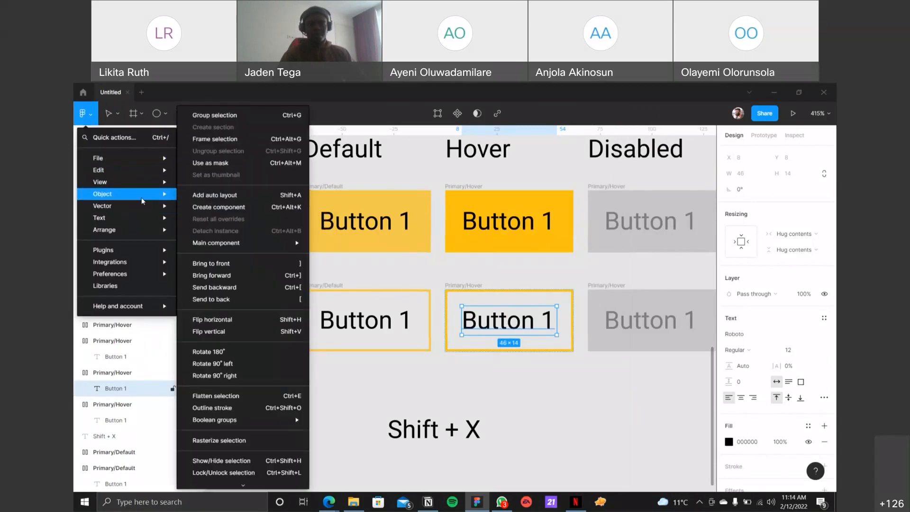
mouse_move(145, 220)
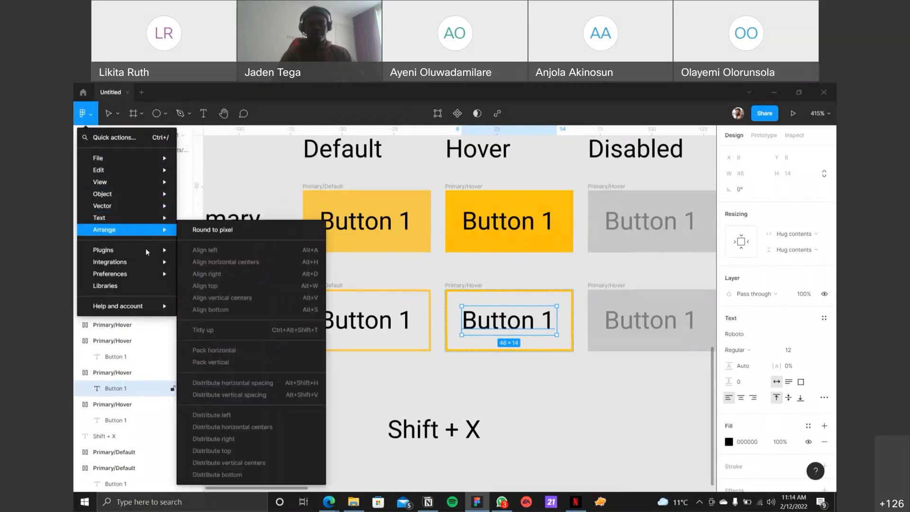
mouse_move(147, 254)
mouse_move(158, 162)
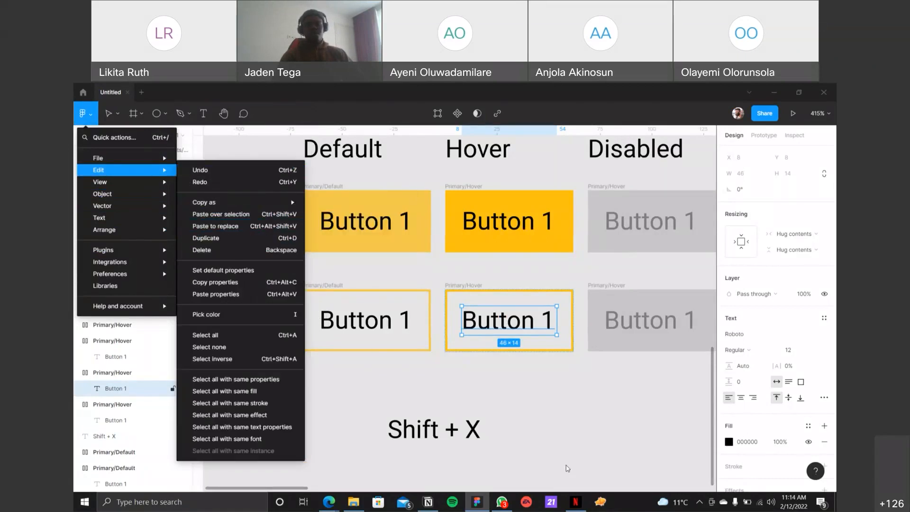
left_click(557, 429)
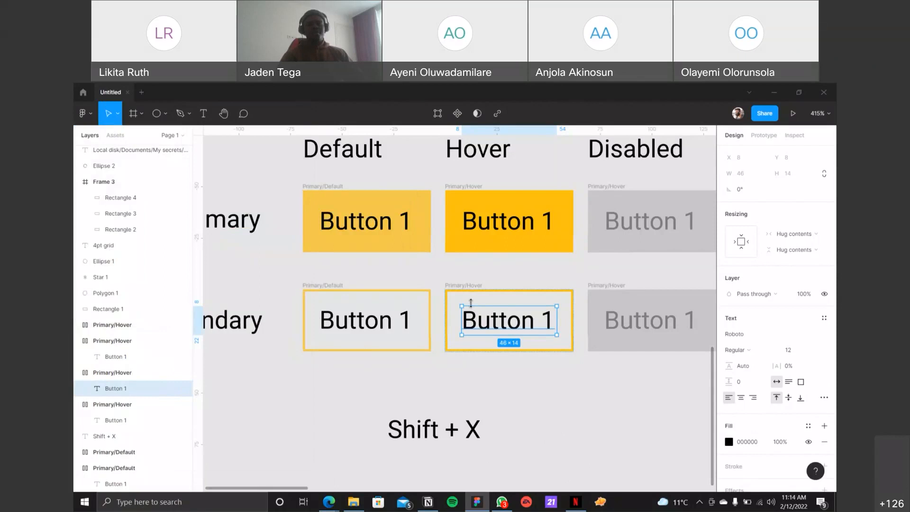
left_click(460, 376)
Step: Set the text fill of the Secondary hover button's label to the document color FCC211
left_click(494, 314)
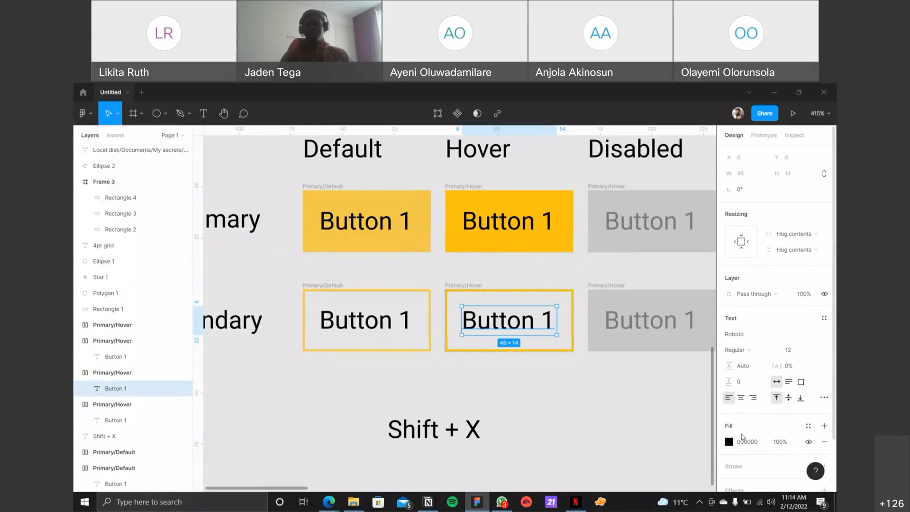
left_click(729, 443)
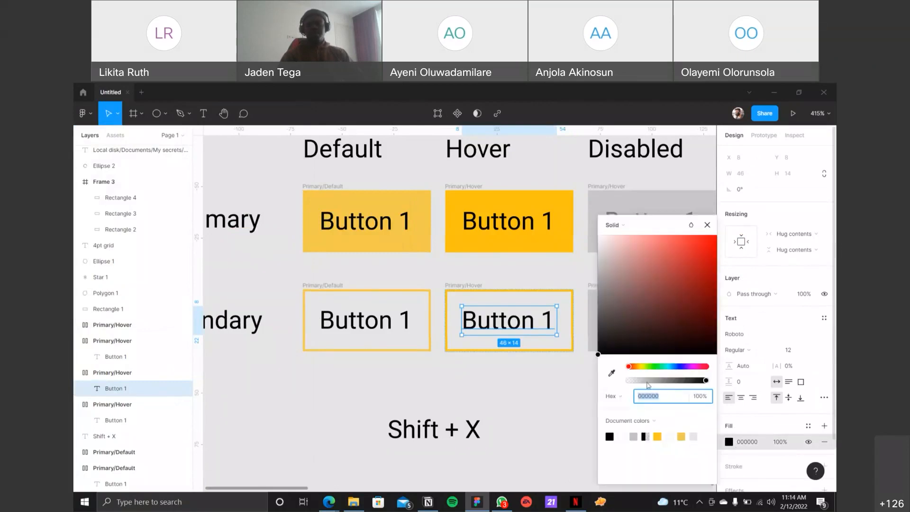
left_click(659, 435)
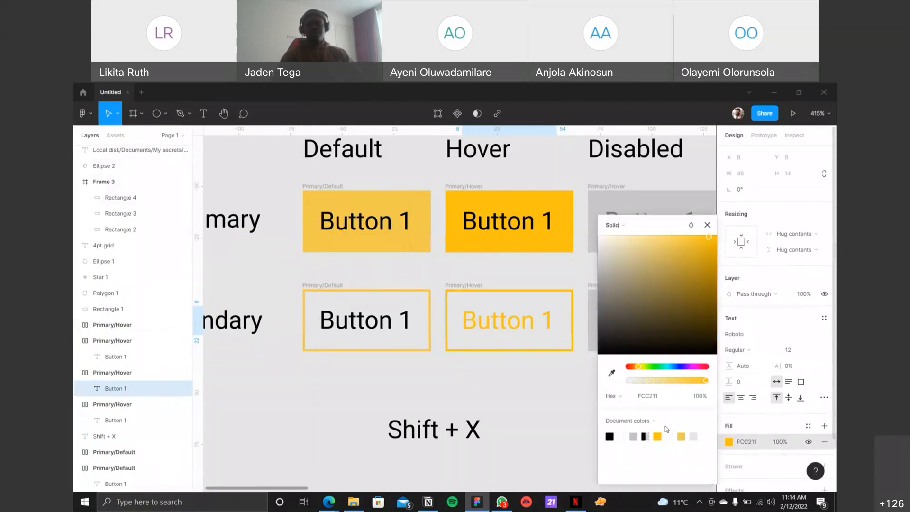
left_click(624, 279)
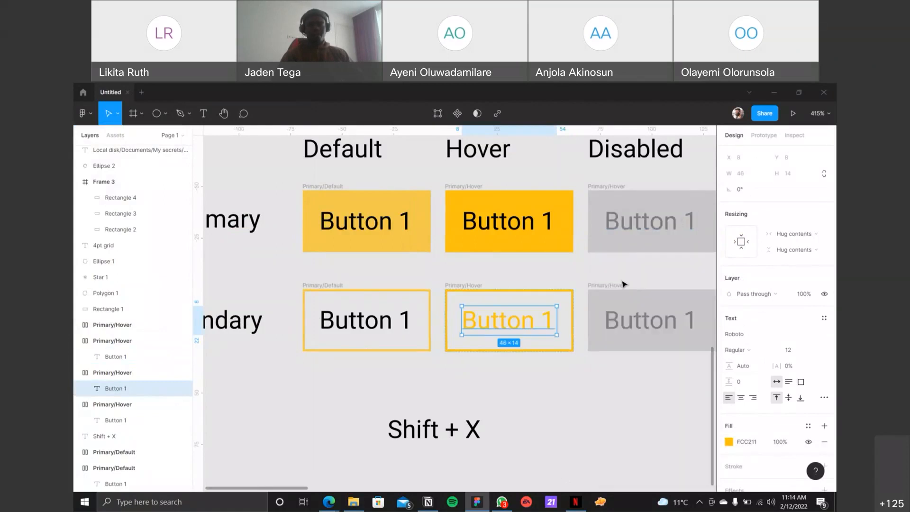
Step: Swap the Neutral/Lightest grey fill of the Secondary disabled button to a stroke
scroll(616, 272, "right", 3)
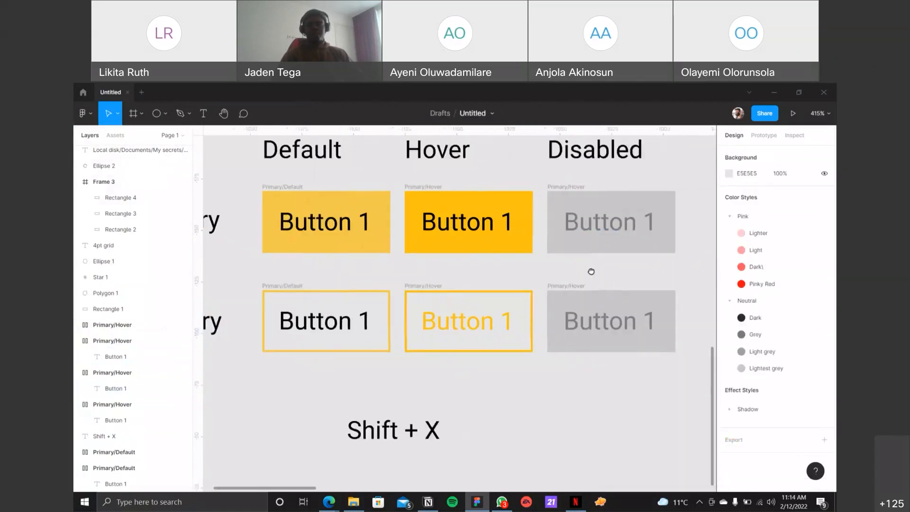
left_click(560, 287)
left_click(561, 288)
key("shift+x")
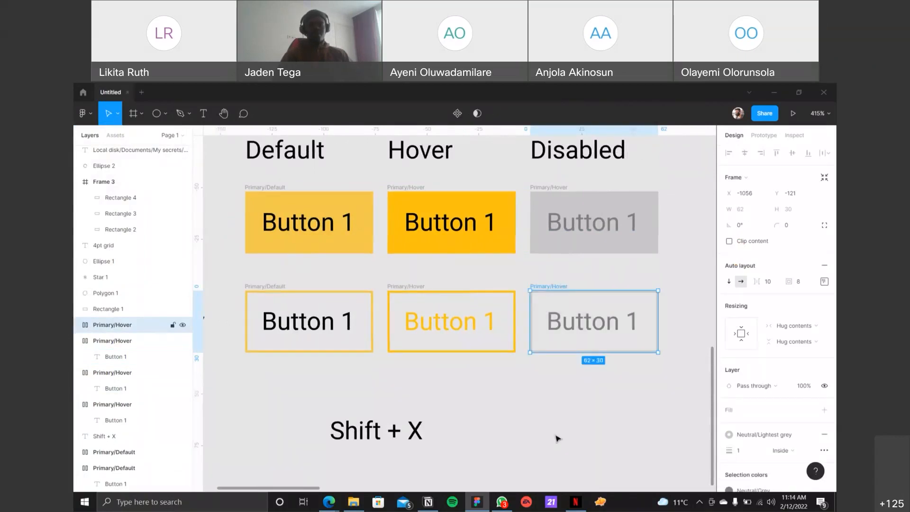
left_click(556, 434)
scroll(413, 340, "down", 3)
scroll(408, 339, "down", 1)
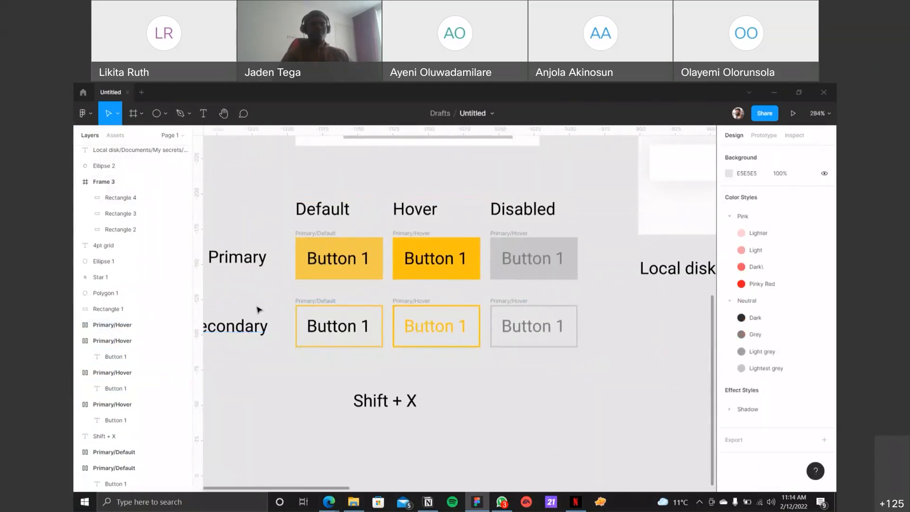
scroll(258, 308, "down", 3)
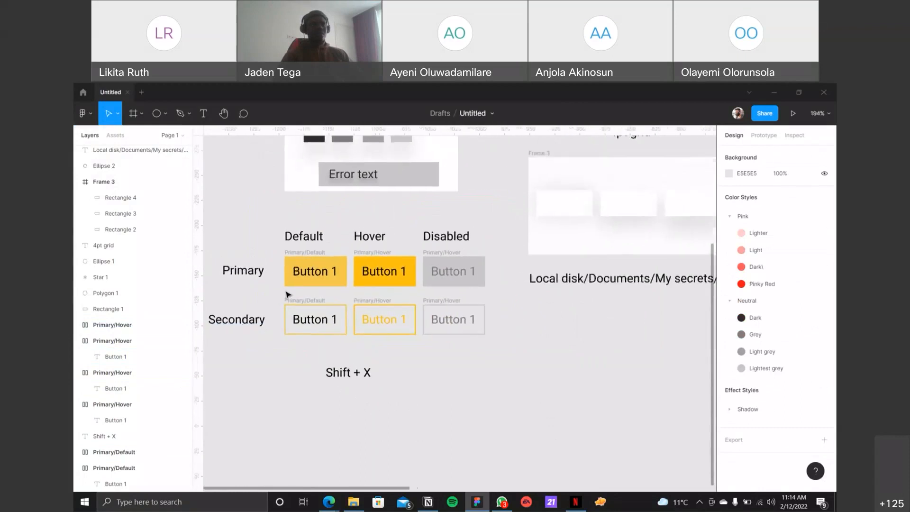
scroll(285, 295, "up", 8)
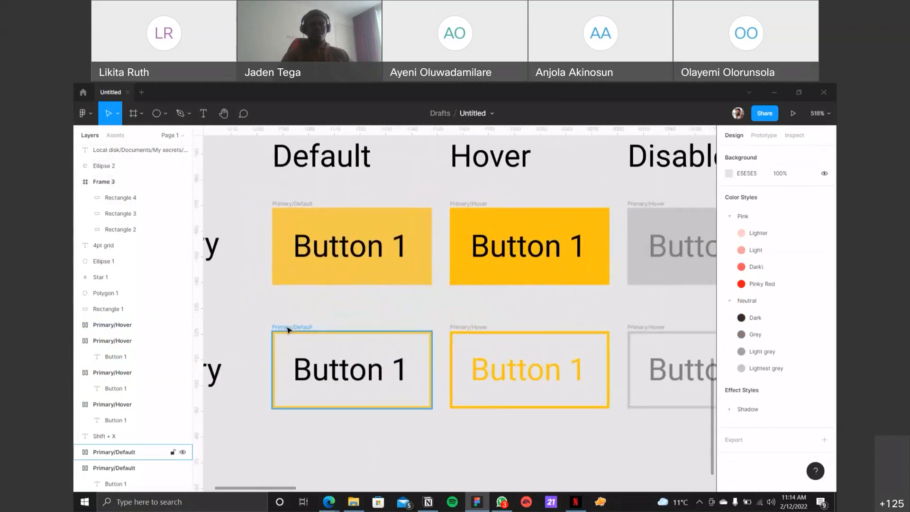
left_click(288, 327)
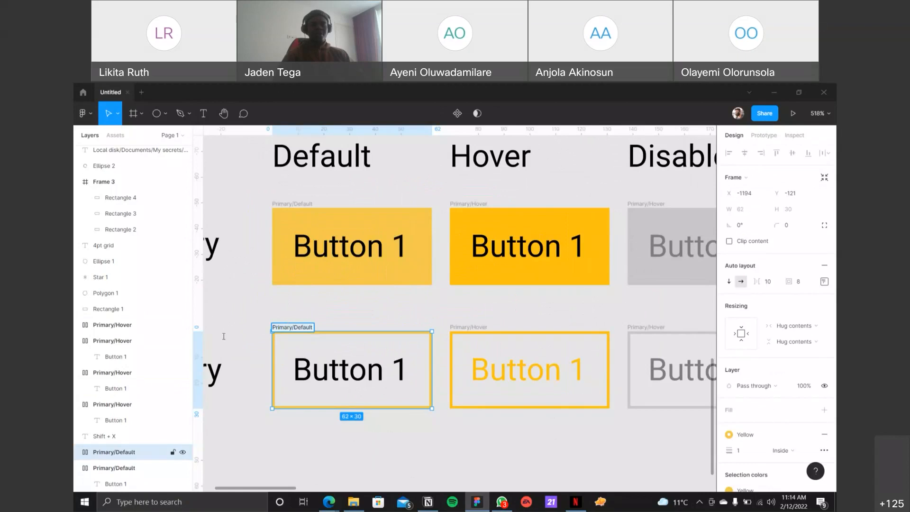
left_click(334, 299)
left_click(293, 328)
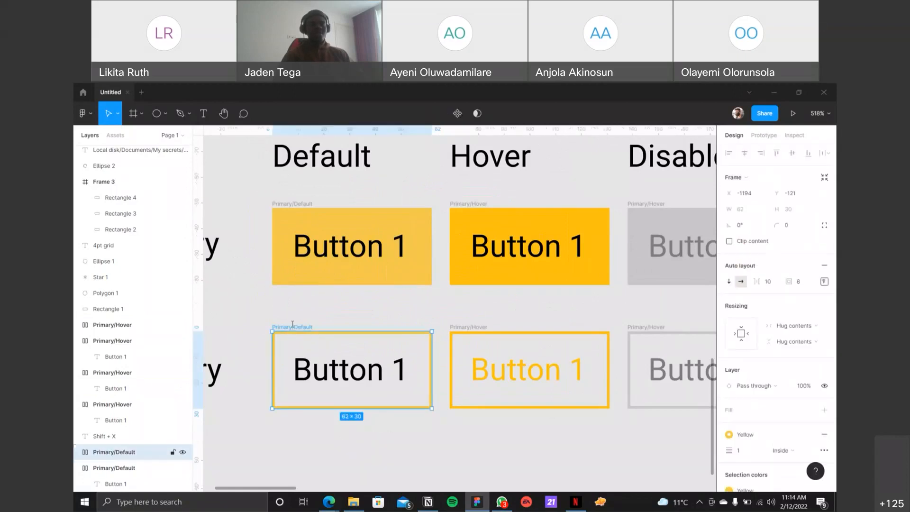
left_click(338, 307)
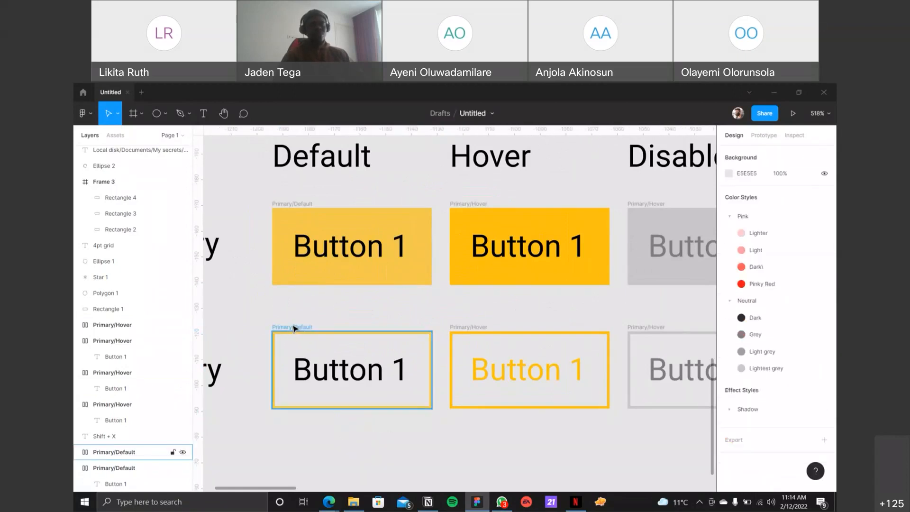
Step: Rename the Secondary row's default button frame as Secondary/Default
left_click(295, 328)
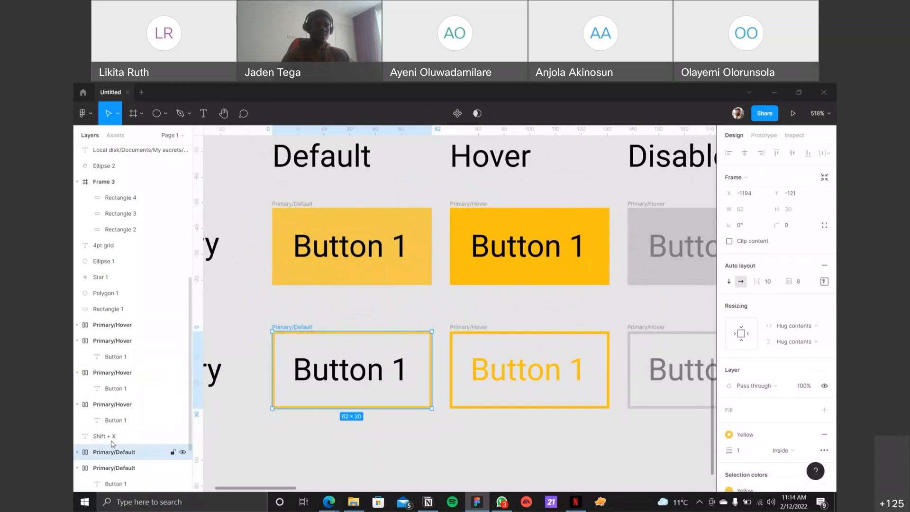
scroll(112, 442, "down", 3)
double_click(114, 373)
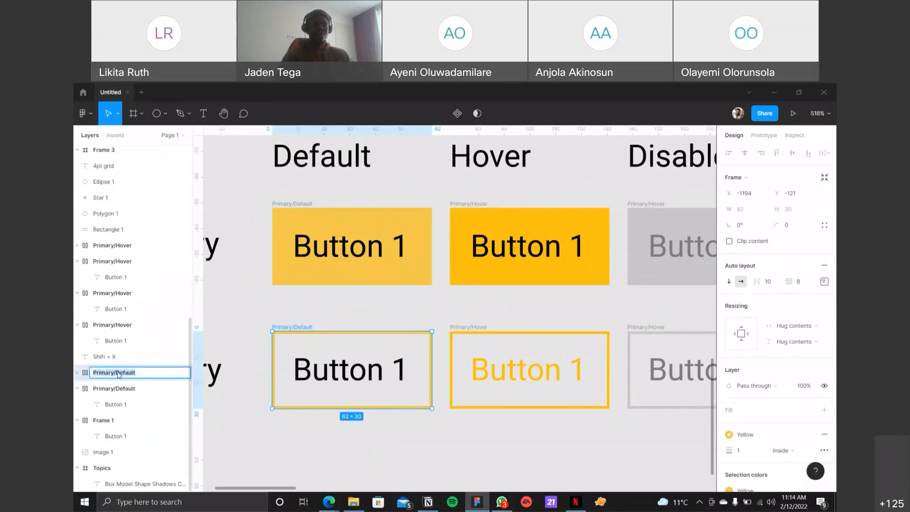
left_click(116, 373)
key("BackSpace")
key("BackSpace")
key("BackSpace")
key("BackSpace")
key("BackSpace")
key("BackSpace")
key("BackSpace")
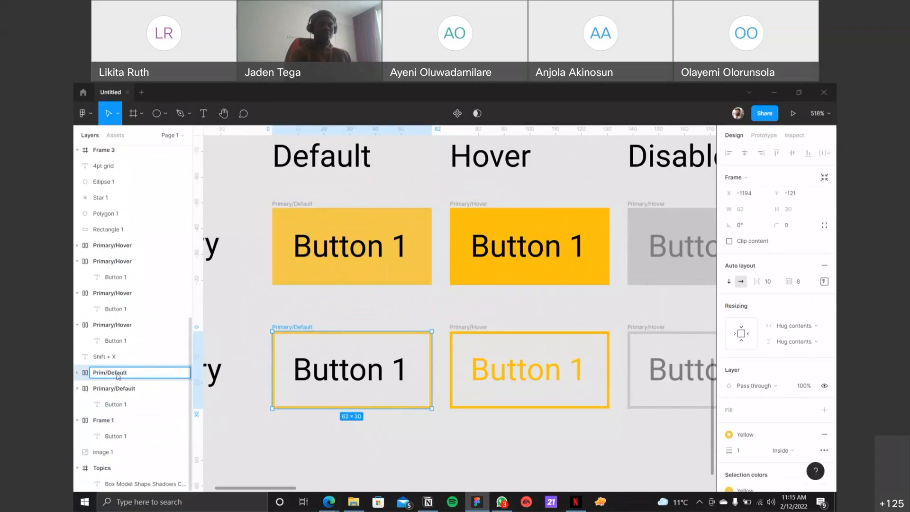
type("Secondary")
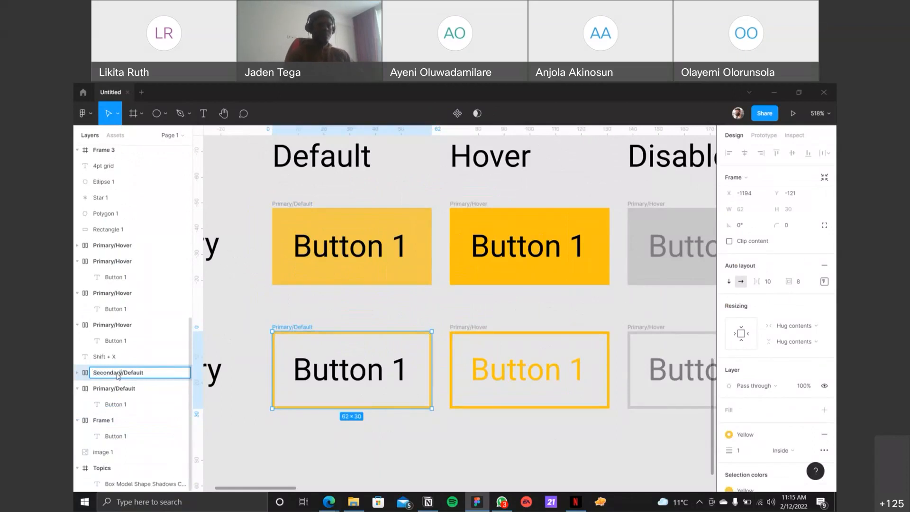
key("Return")
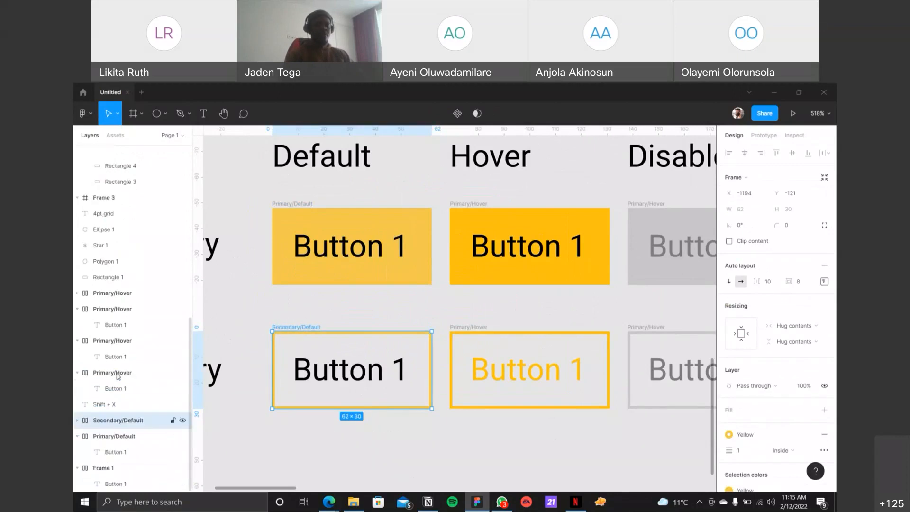
Step: Rename the Secondary row's hover button frame as Secondary/Hover
left_click(474, 332)
double_click(104, 341)
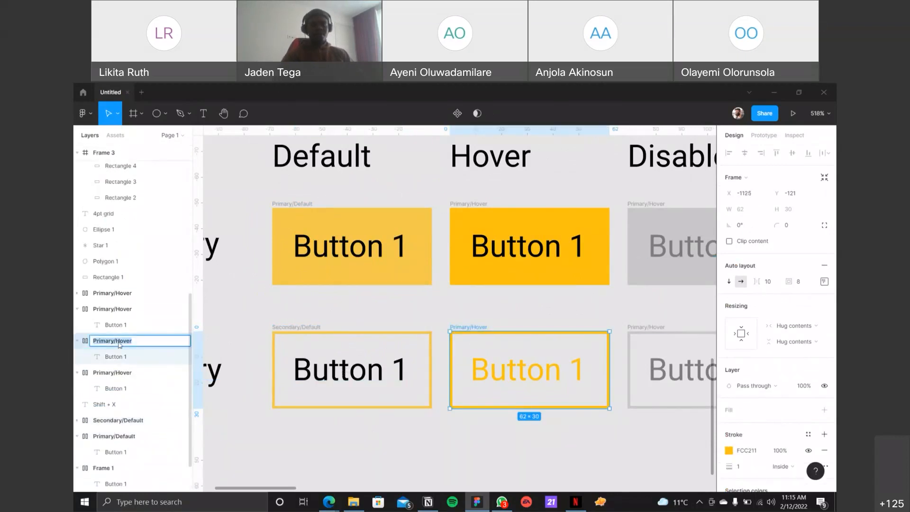
left_click(112, 341)
key("BackSpace")
key("BackSpace")
key("BackSpace")
key("BackSpace")
key("BackSpace")
key("BackSpace")
key("BackSpace")
type("Secondary")
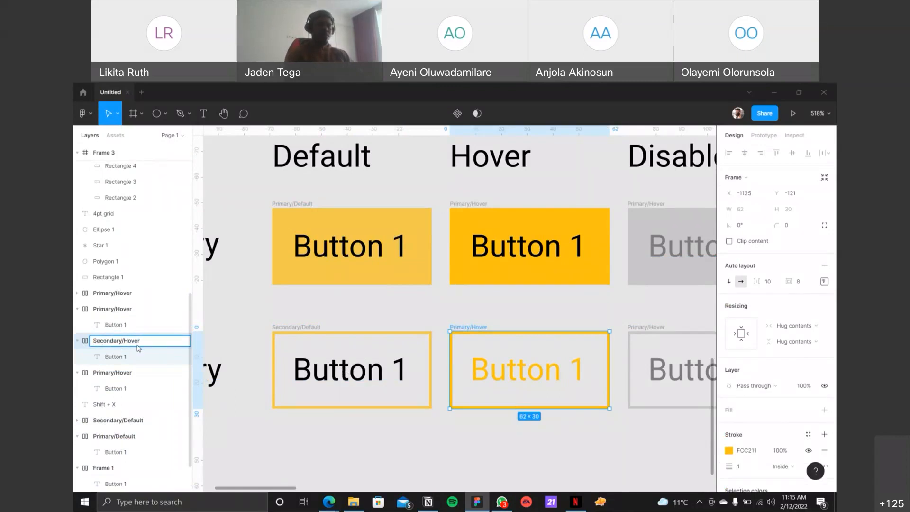
key("Return")
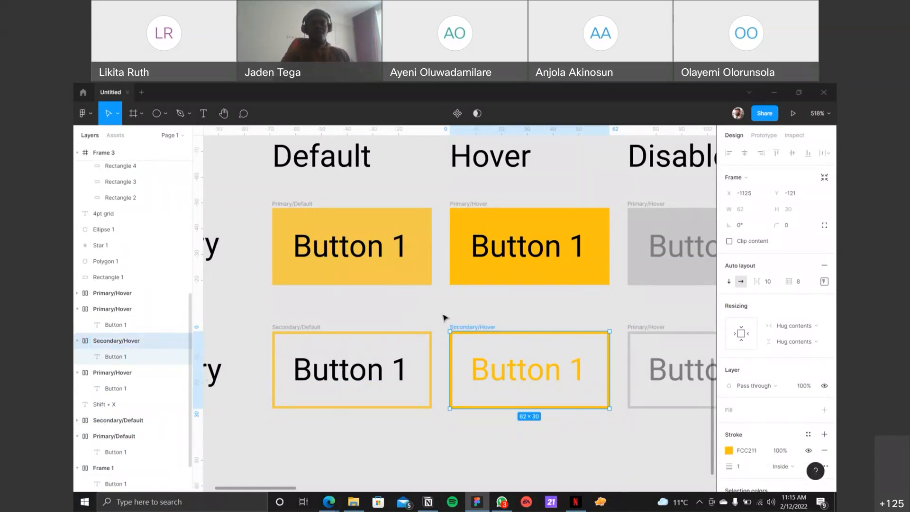
Step: Replace Primary with Secondary in the name of the Secondary row's disabled button frame, making it Secondary/Hover
left_click(638, 326)
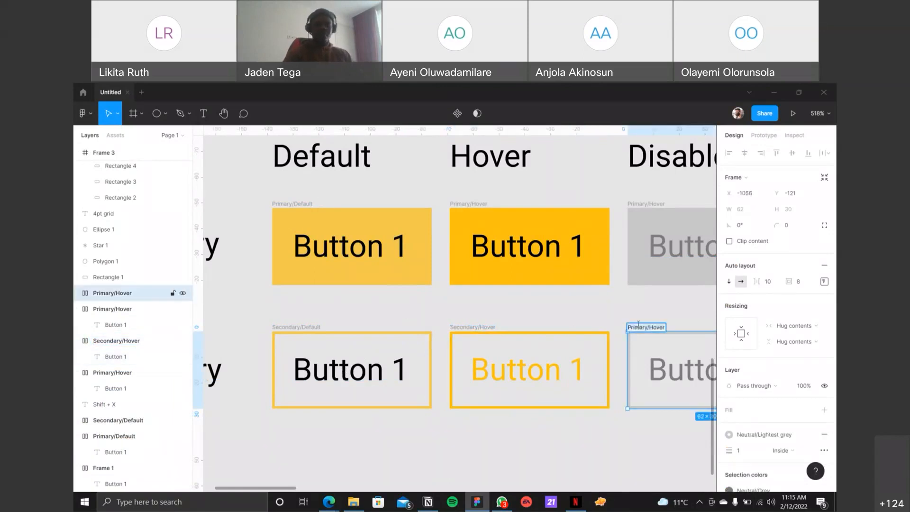
double_click(110, 294)
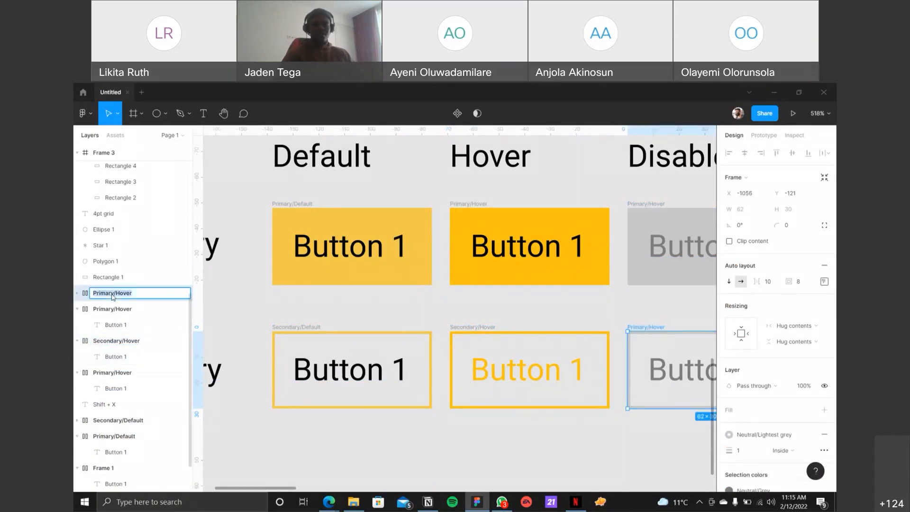
key("BackSpace")
key("BackSpace")
key("BackSpace")
key("BackSpace")
key("BackSpace")
key("BackSpace")
key("BackSpace")
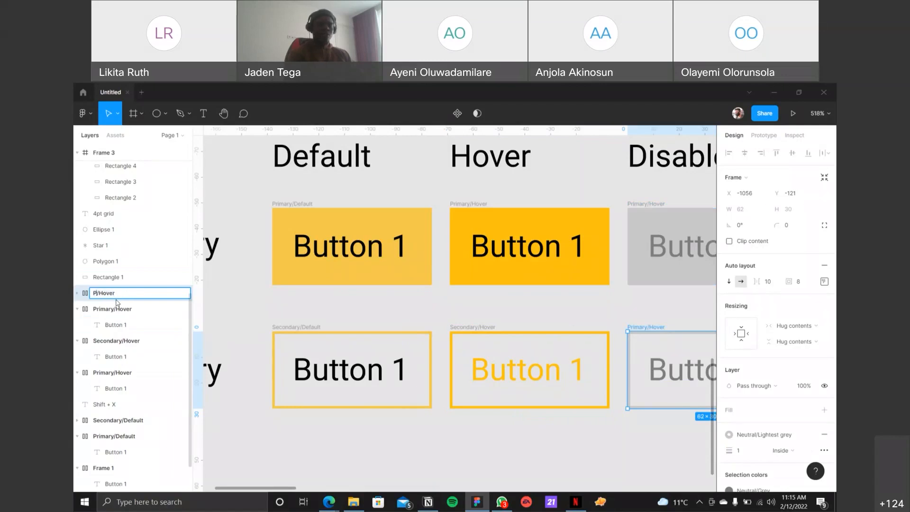
type("Secondary")
key("Return")
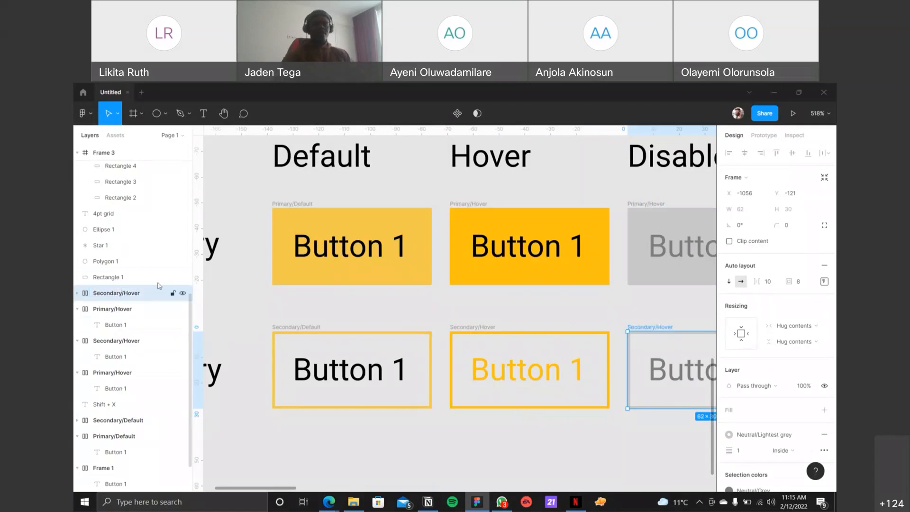
Step: Create a component from the Primary/Default button and compare its component marker with the Secondary/Default layer
scroll(317, 259, "down", 5)
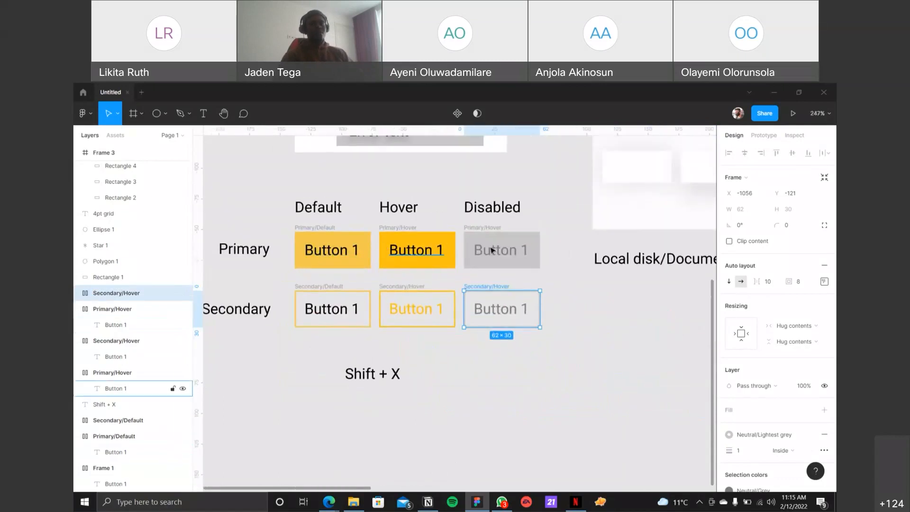
left_click(570, 280)
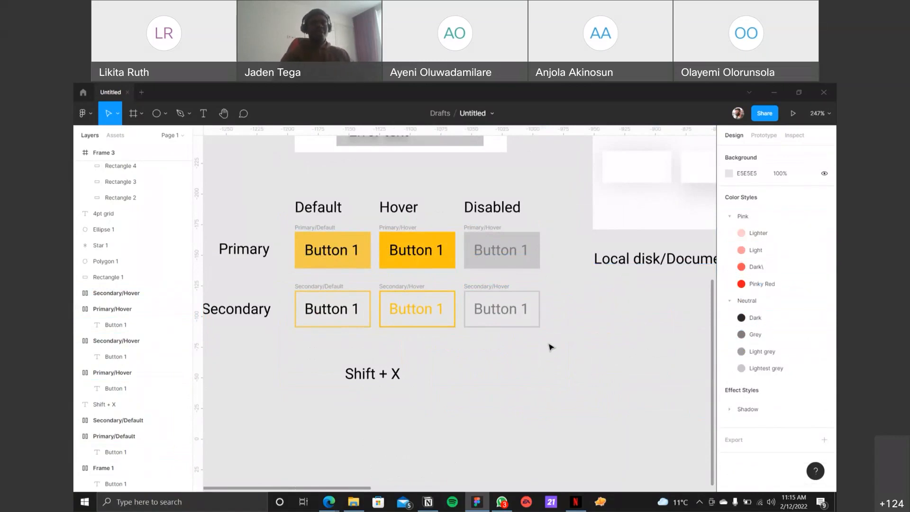
left_click(330, 230)
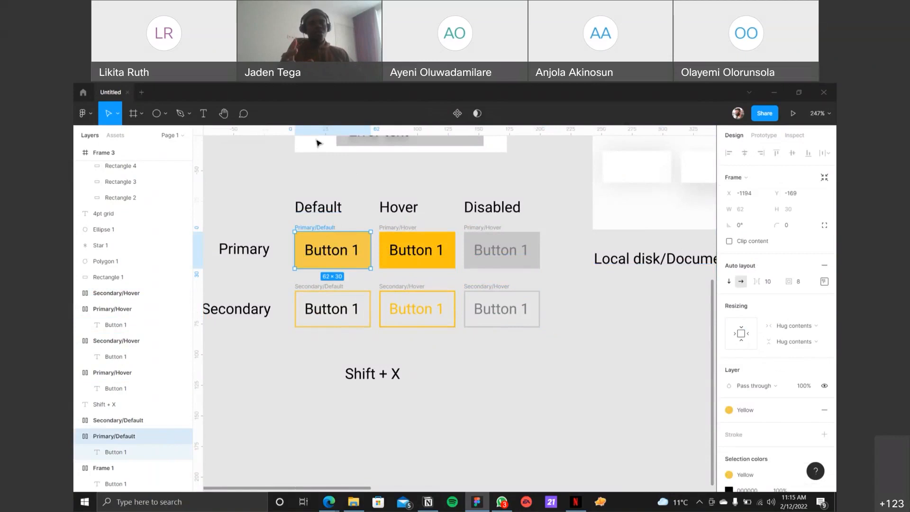
left_click(458, 114)
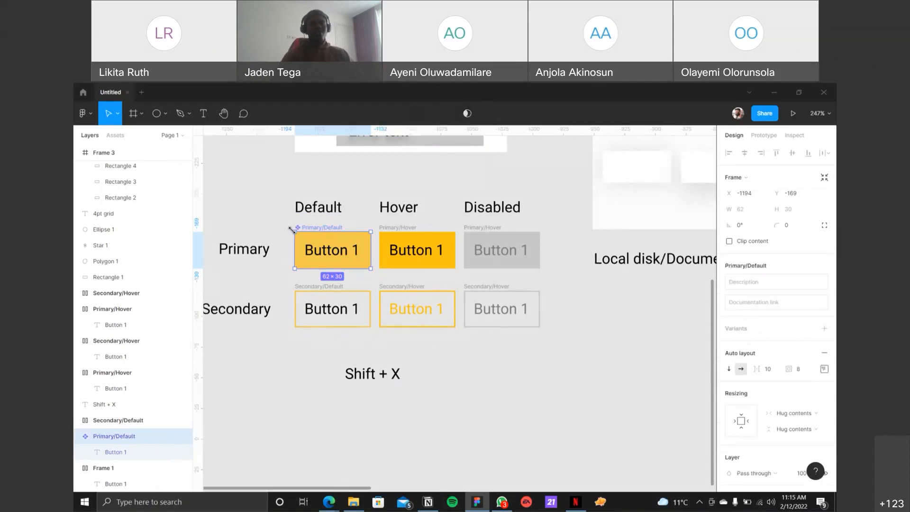
scroll(292, 229, "up", 10, "ctrl")
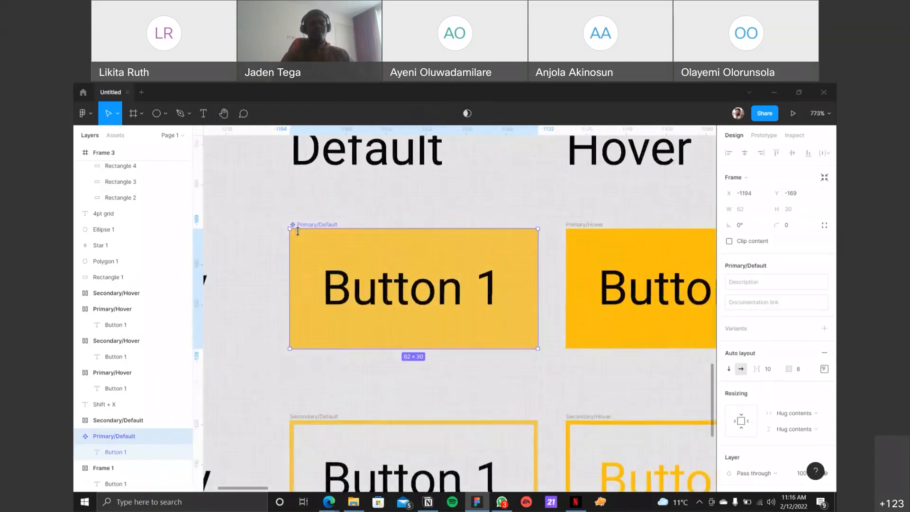
scroll(297, 231, "up", 2, "ctrl")
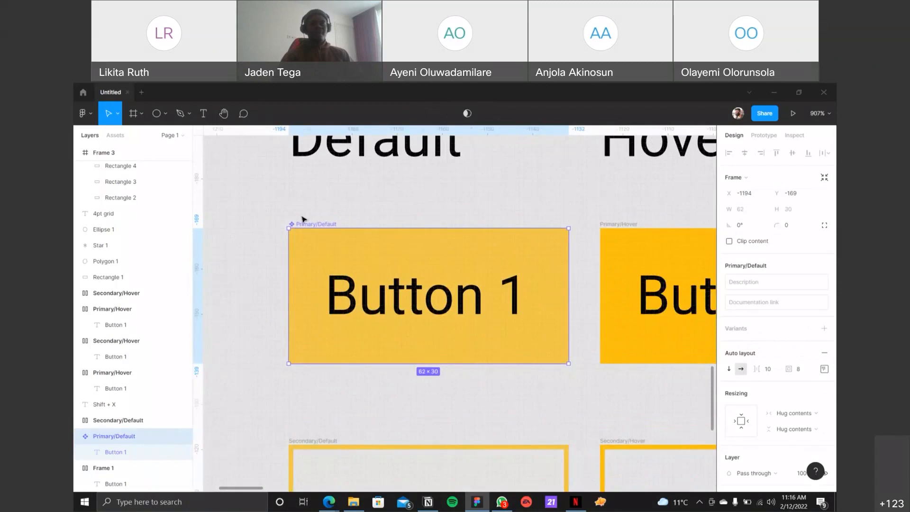
scroll(292, 227, "down", 3, "ctrl")
scroll(295, 221, "up", 6, "ctrl")
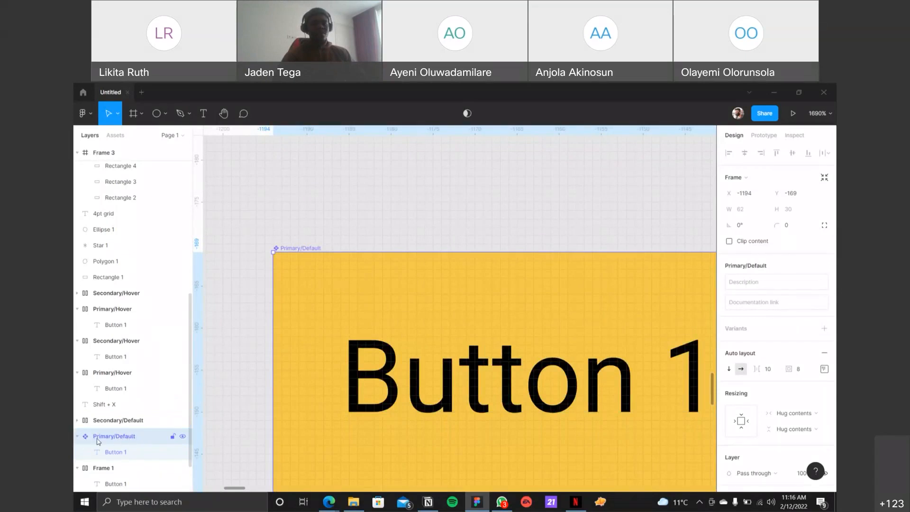
left_click(120, 424)
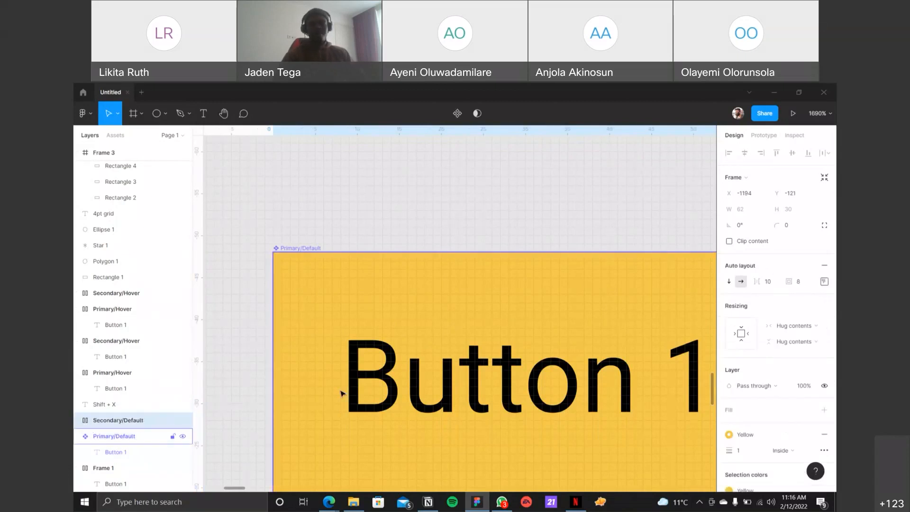
Step: Try creating a component from the yellow Primary/Hover button and undo it
scroll(341, 392, "down", 5)
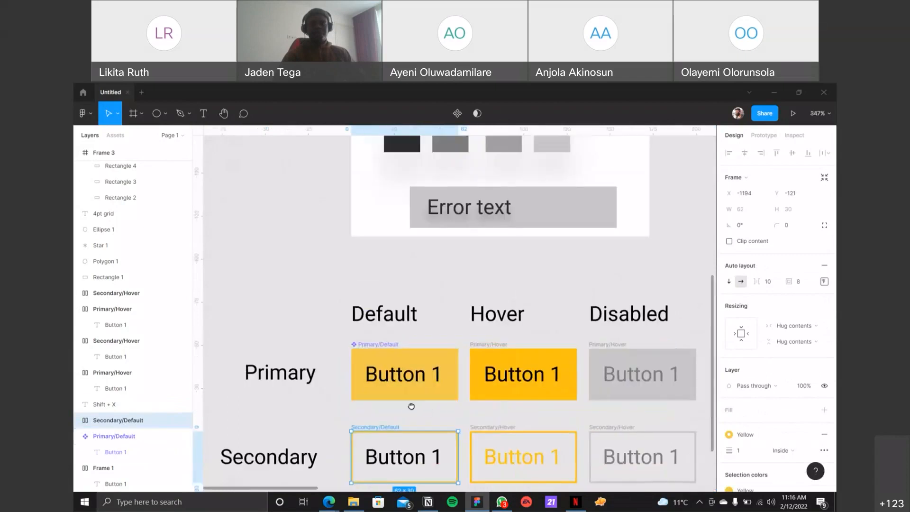
scroll(379, 374, "down", 3)
scroll(379, 374, "right", 4)
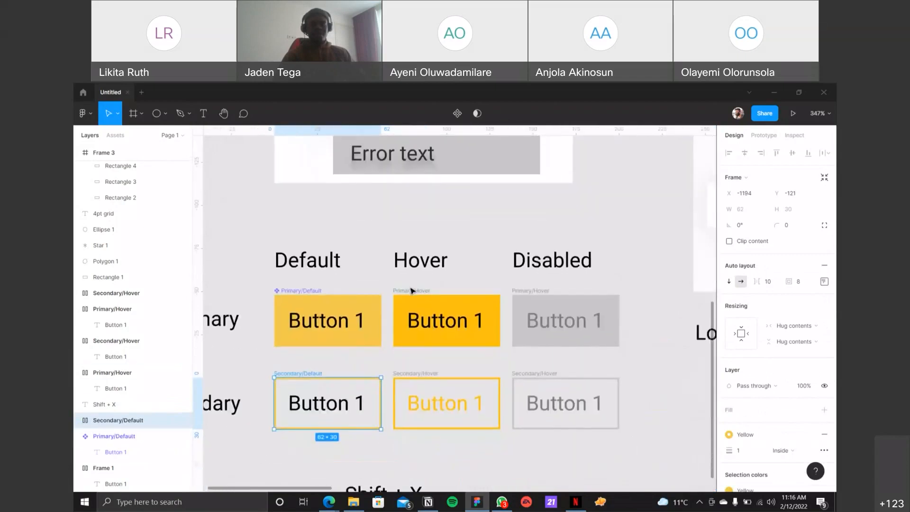
left_click(411, 292)
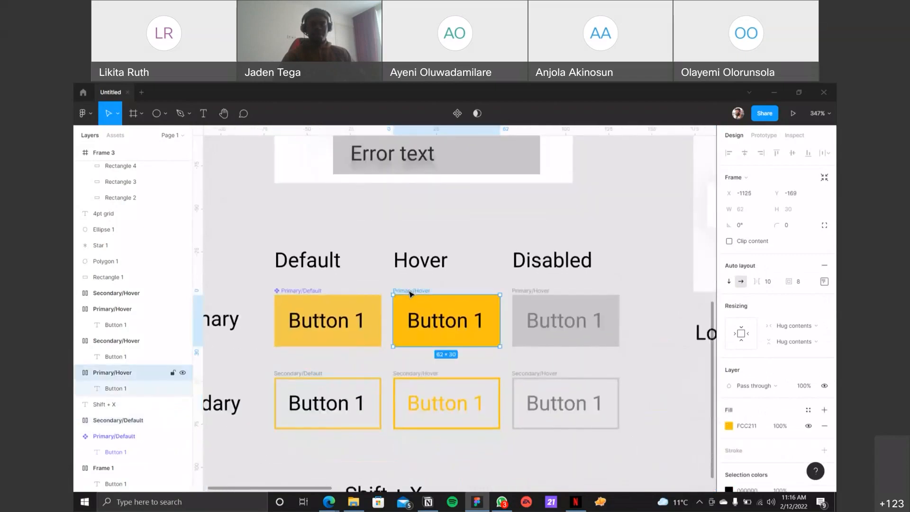
left_click(456, 114)
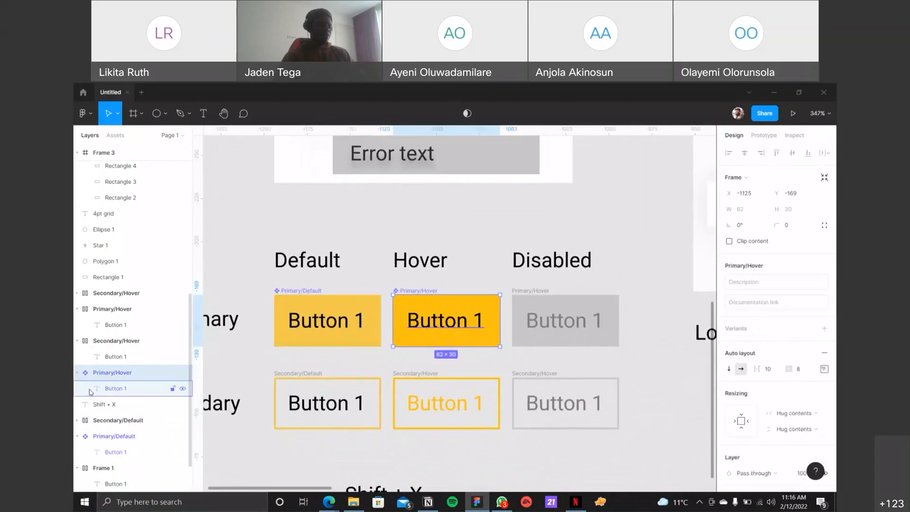
key("ctrl+z")
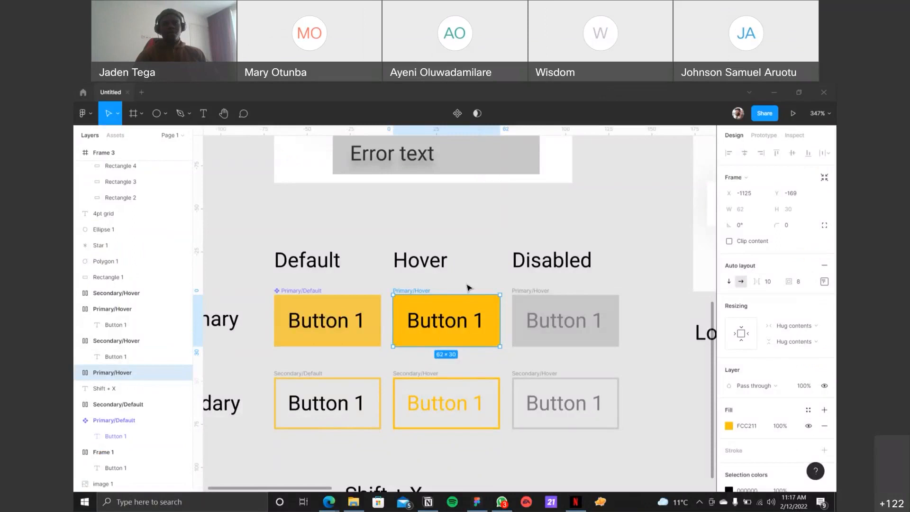
Step: Create a component from the yellow Primary/Hover button in the Hover column
left_click(462, 289)
left_click(425, 290)
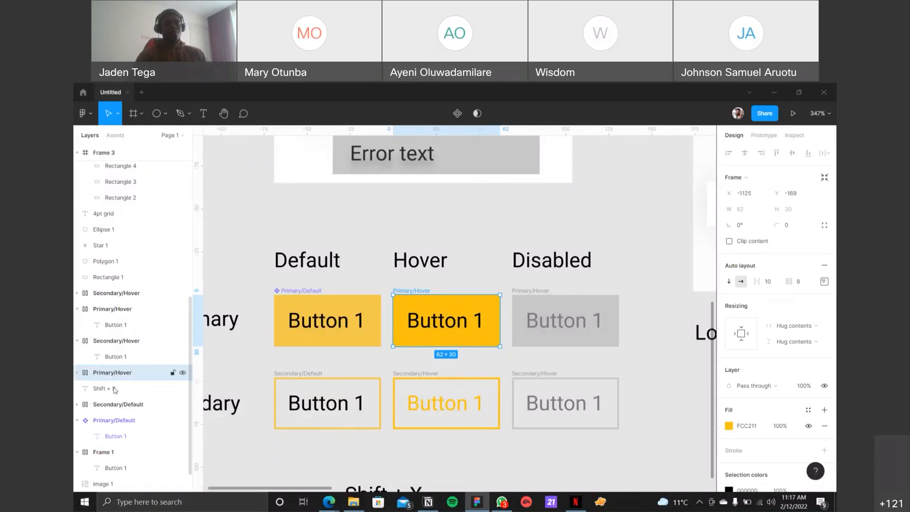
left_click(602, 146)
left_click(418, 298)
left_click(457, 113)
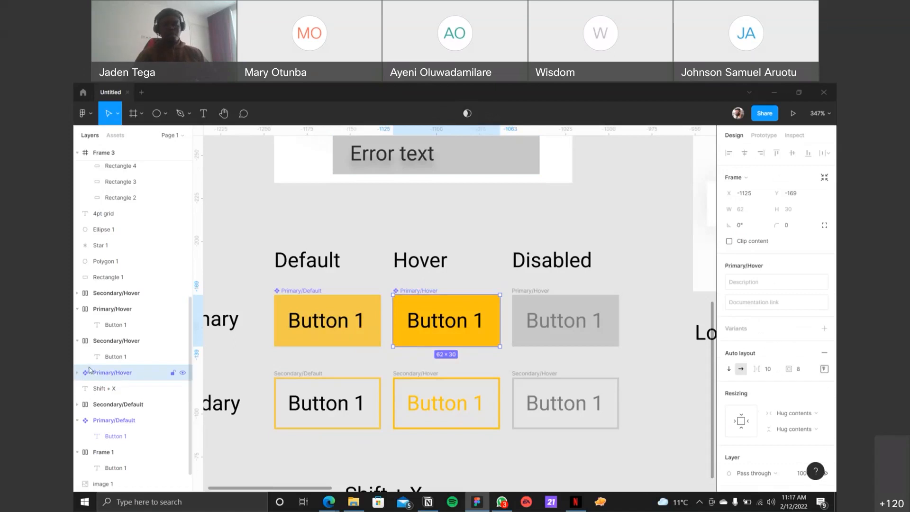
Step: Move the Shift + X text away from beneath the buttons to the area below the Secondary row label
scroll(505, 226, "down", 3)
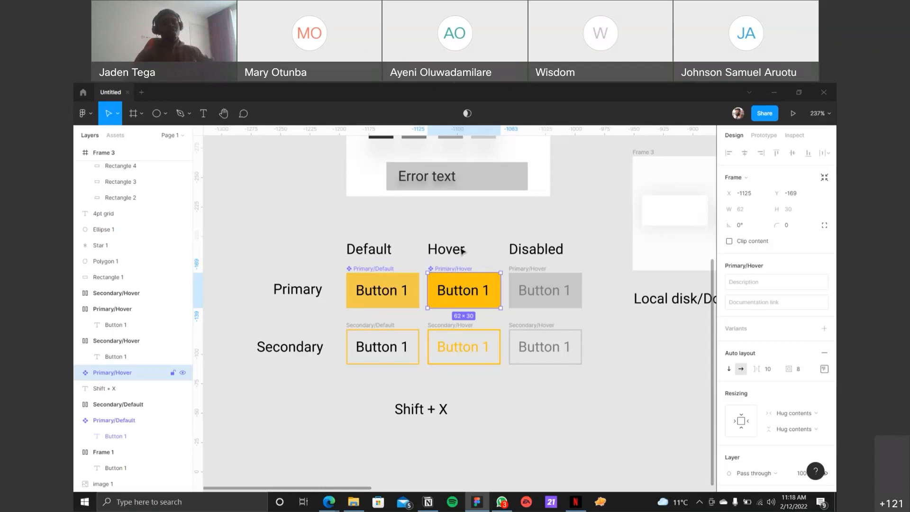
left_click_drag(433, 404, 247, 422)
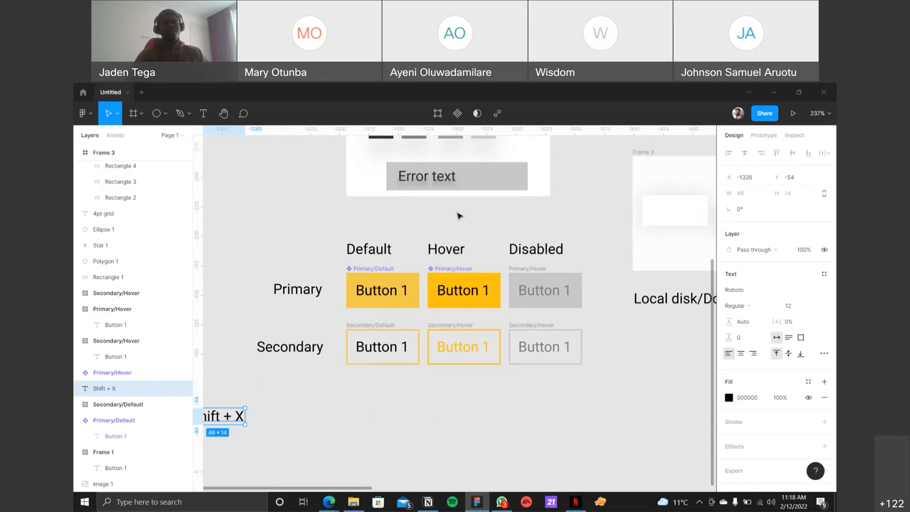
Step: Check the Primary/Default and Primary/Hover components, and create a component from the grey Primary button in the Disabled column
left_click(323, 235)
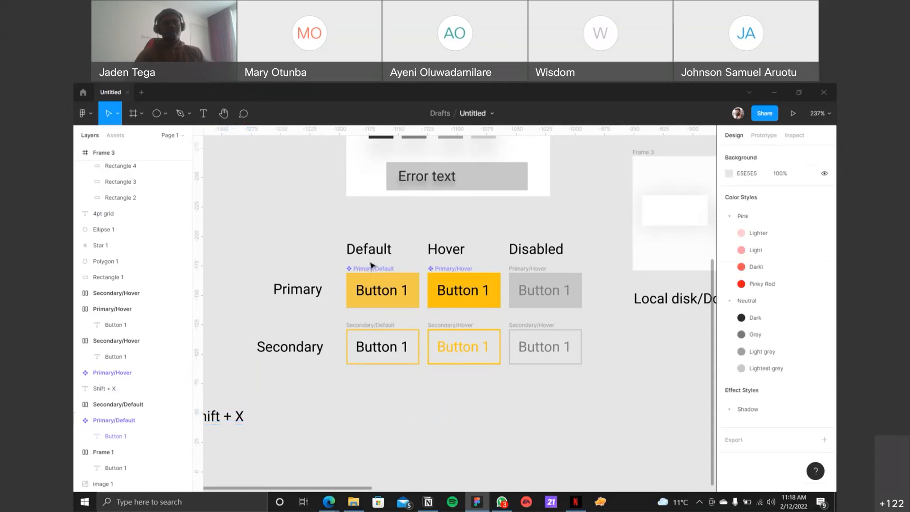
left_click(372, 271)
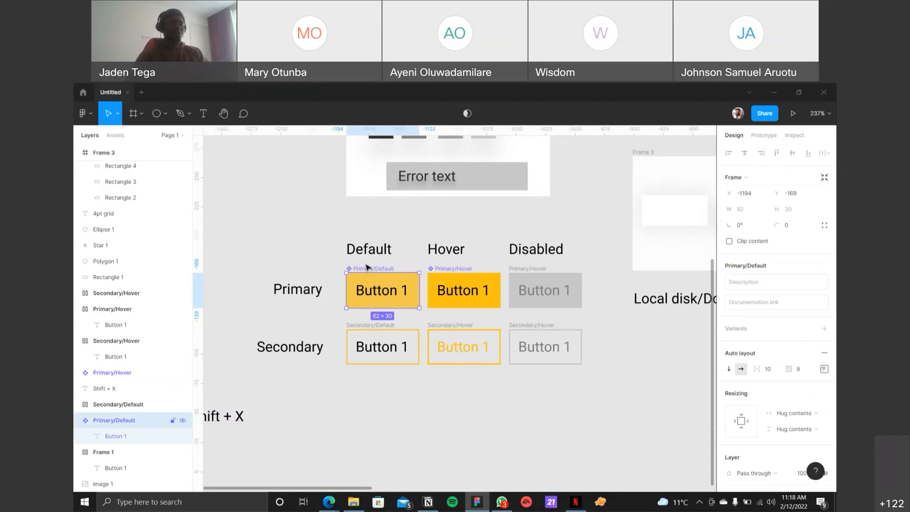
left_click(287, 247)
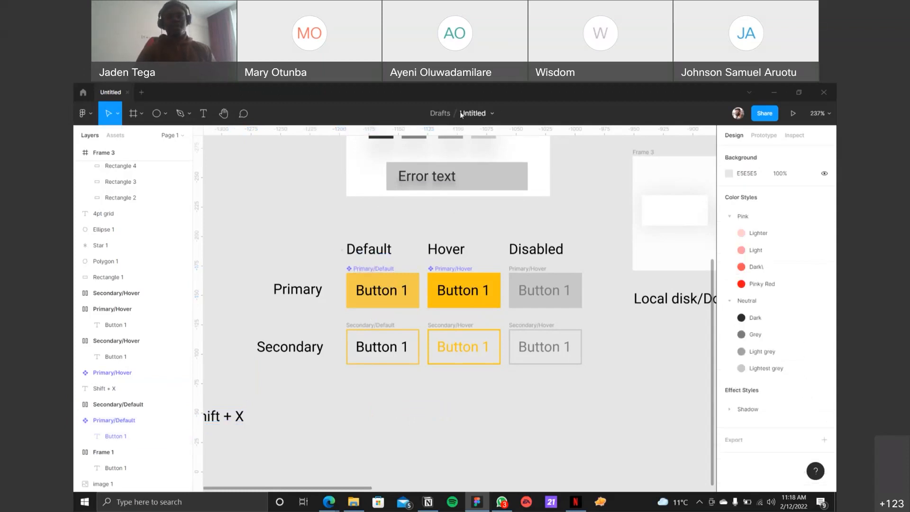
left_click(436, 268)
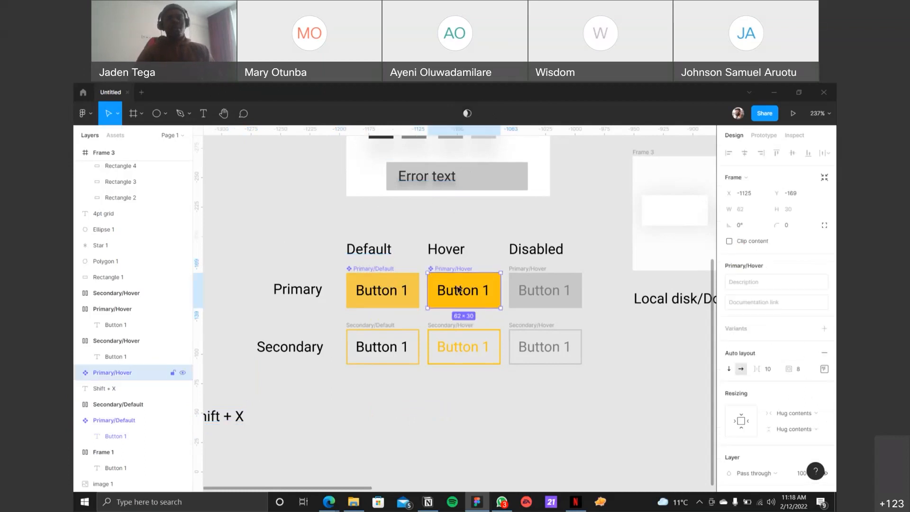
left_click(519, 282)
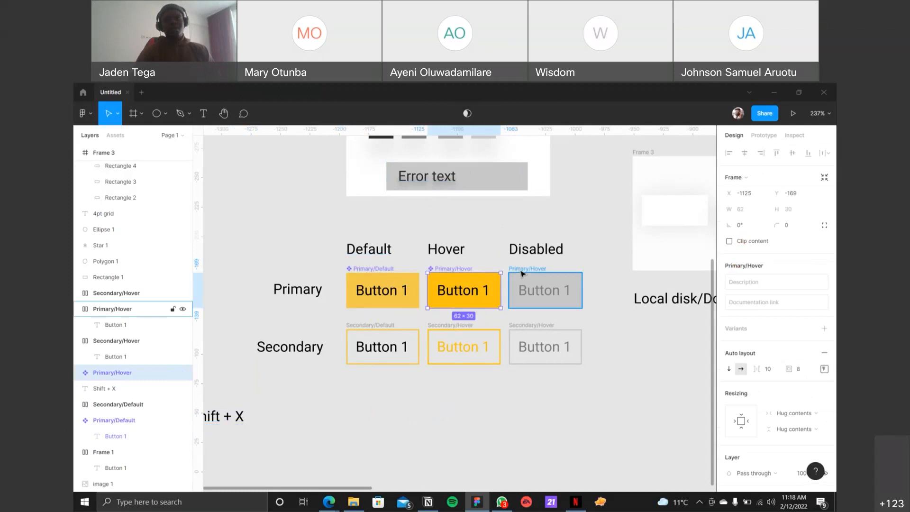
left_click(589, 148)
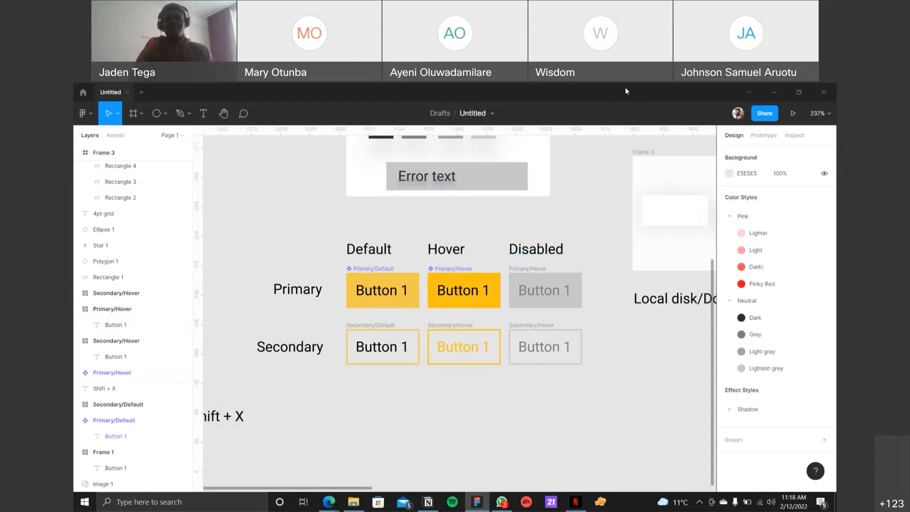
left_click(533, 274)
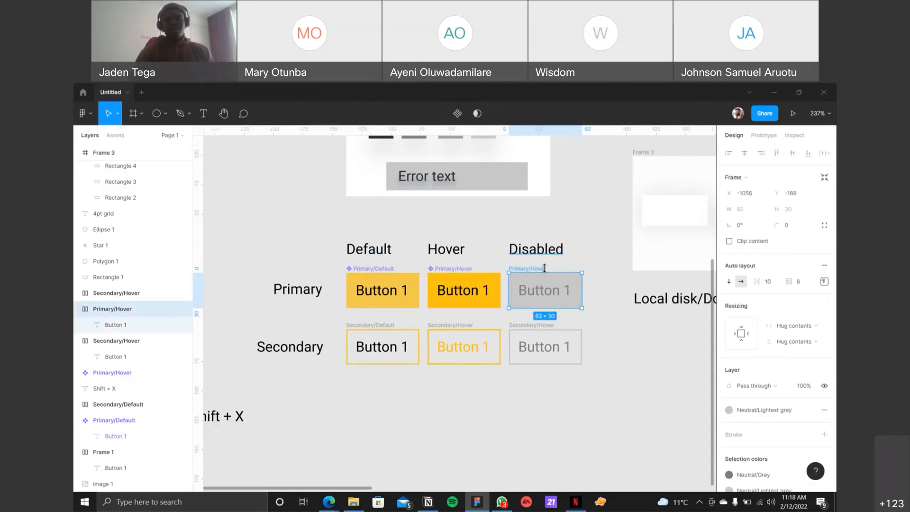
left_click(457, 115)
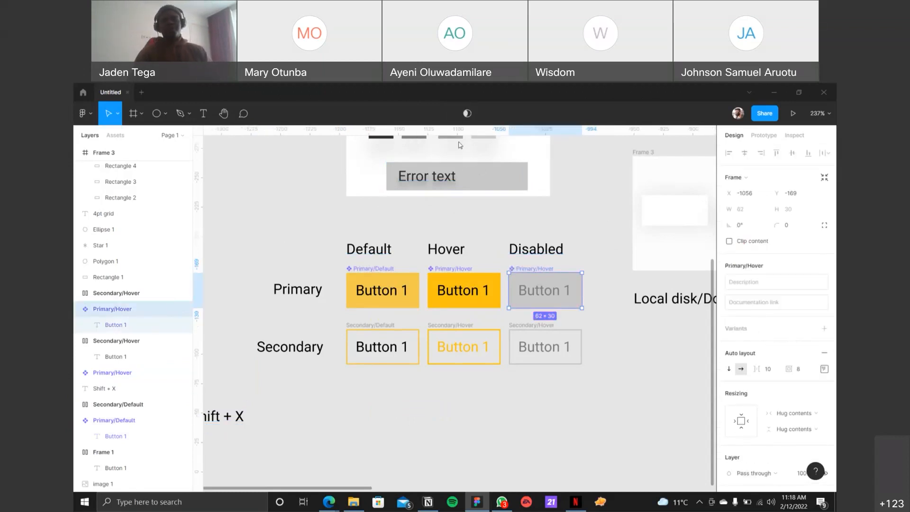
left_click(620, 426)
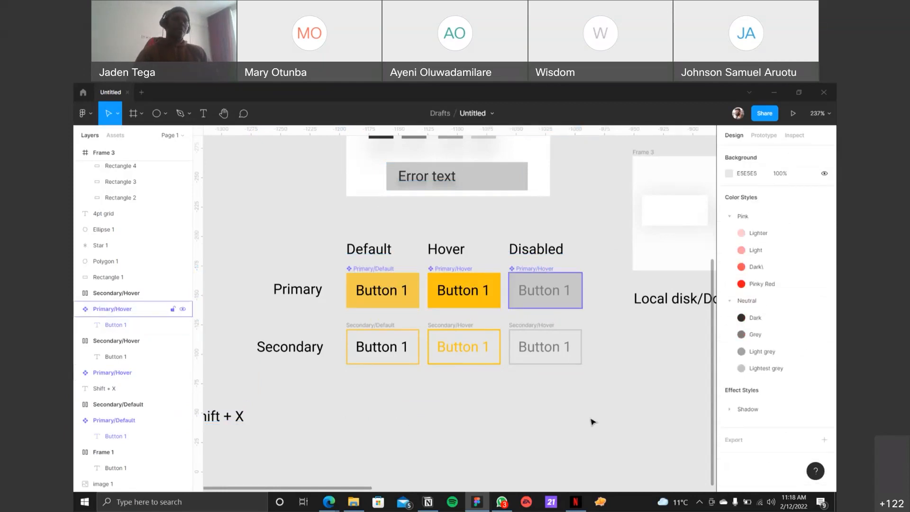
Step: Try to create a single component from all three Secondary buttons together and undo it
left_click_drag(630, 419, 335, 316)
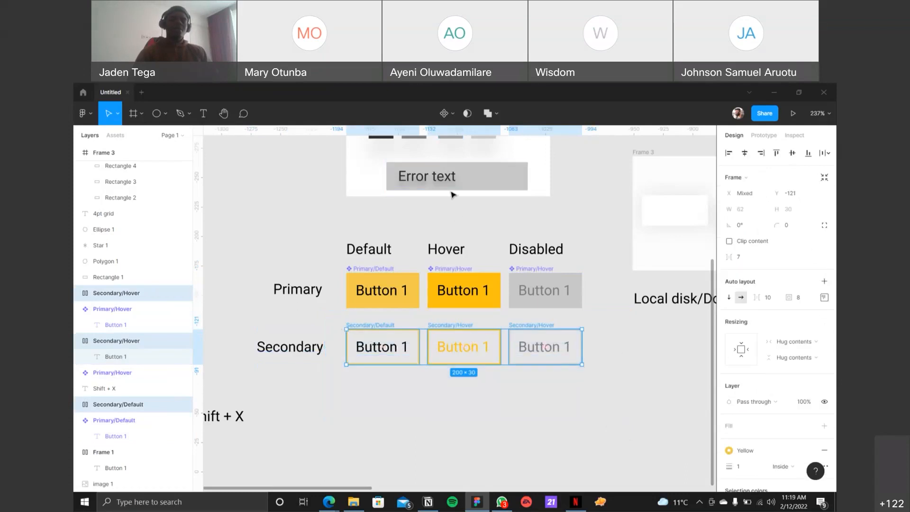
left_click(452, 114)
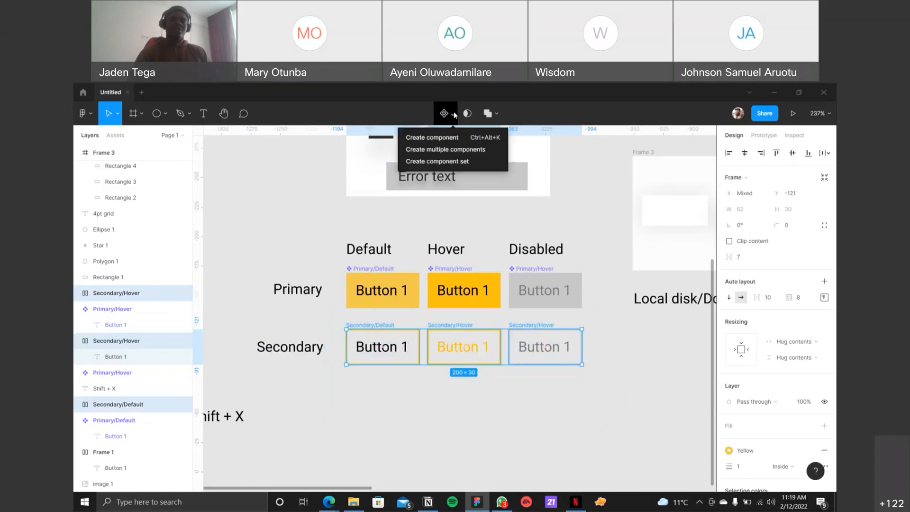
left_click(463, 141)
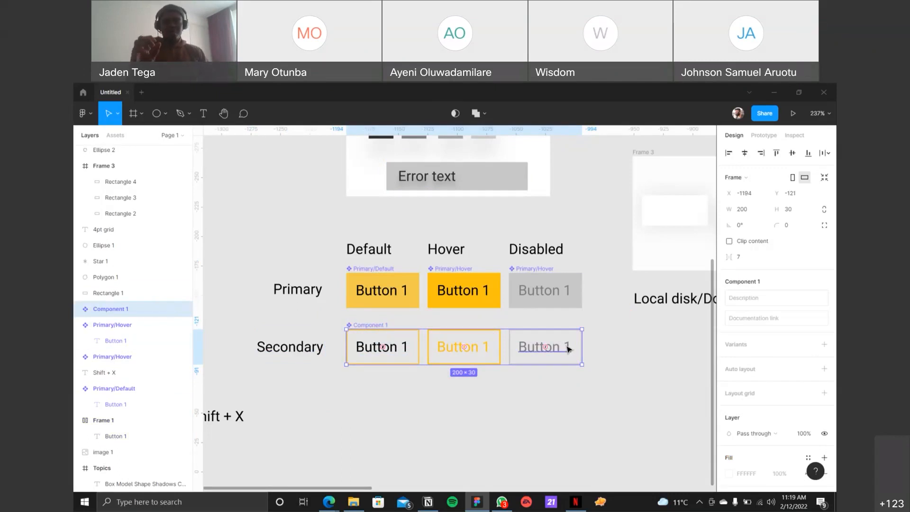
key("ctrl+shift+g")
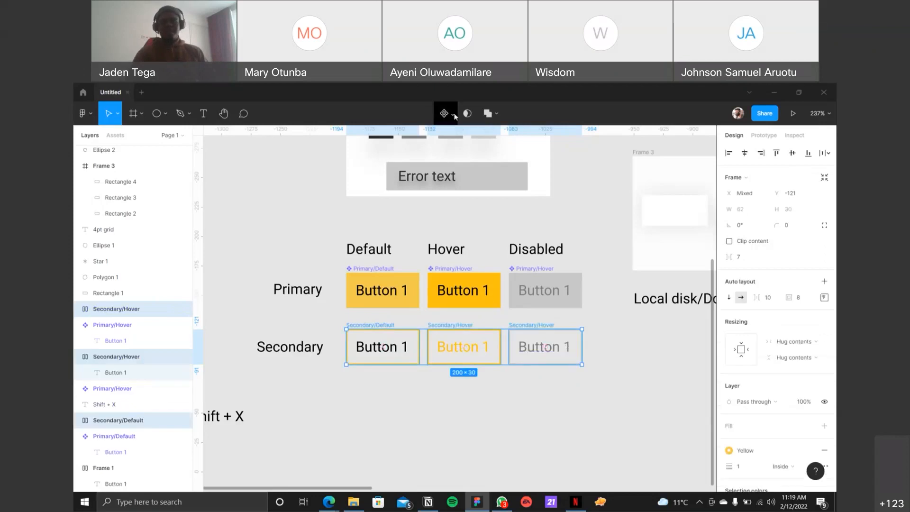
Step: Create multiple components from the three selected Secondary buttons, one for each state
left_click(453, 114)
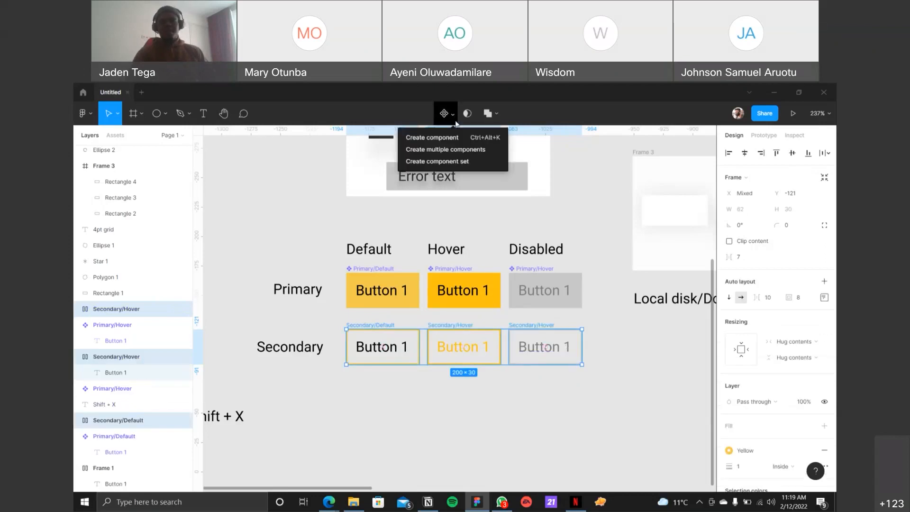
left_click(442, 149)
left_click(569, 445)
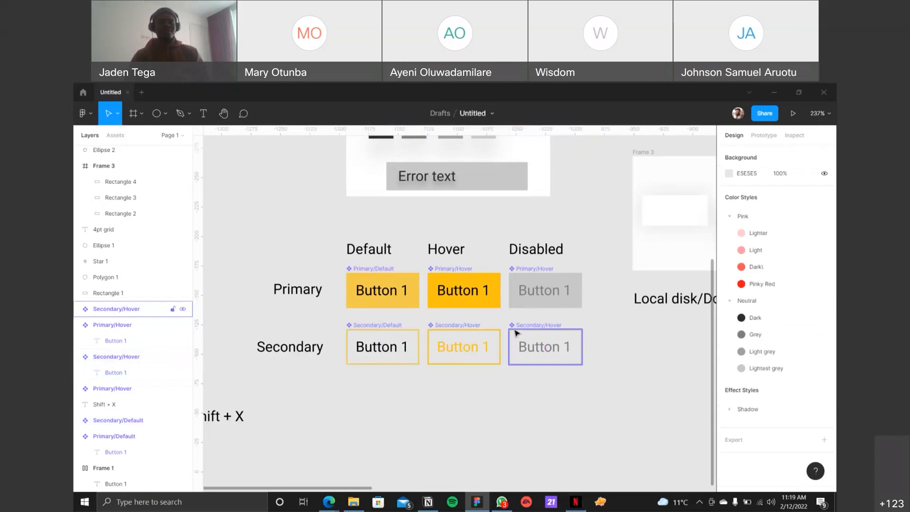
Step: Duplicate the Primary/Default component as an instance below the Secondary row, at about X -1156, Y -36
left_click(384, 337)
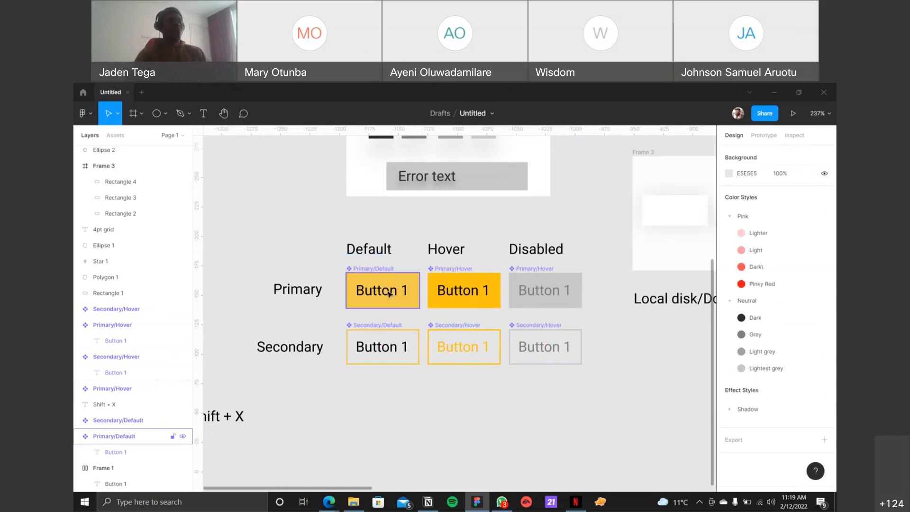
left_click(365, 268)
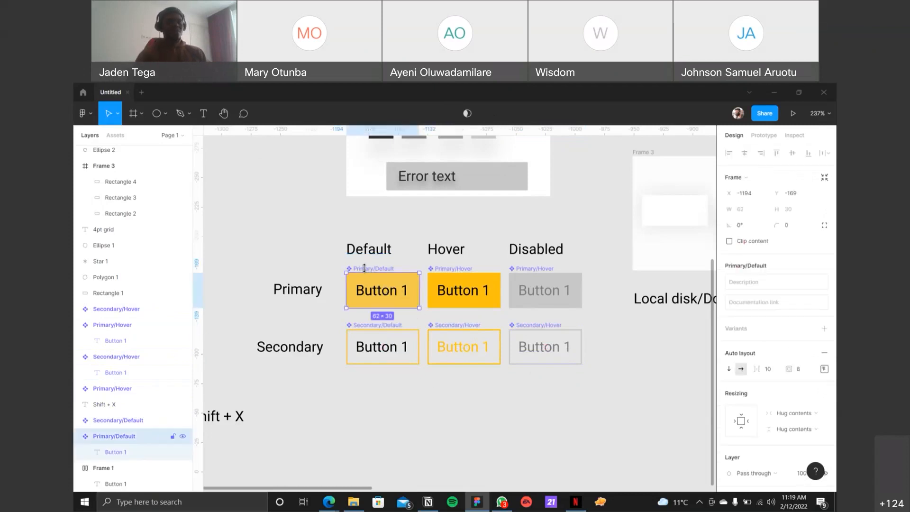
scroll(364, 266, "down", 1)
scroll(365, 268, "down", 2)
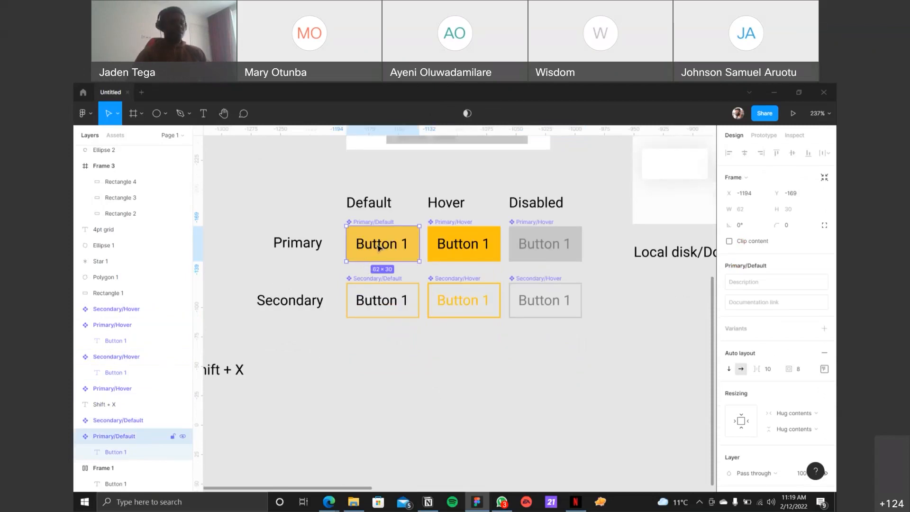
left_click_drag(378, 247, 427, 405)
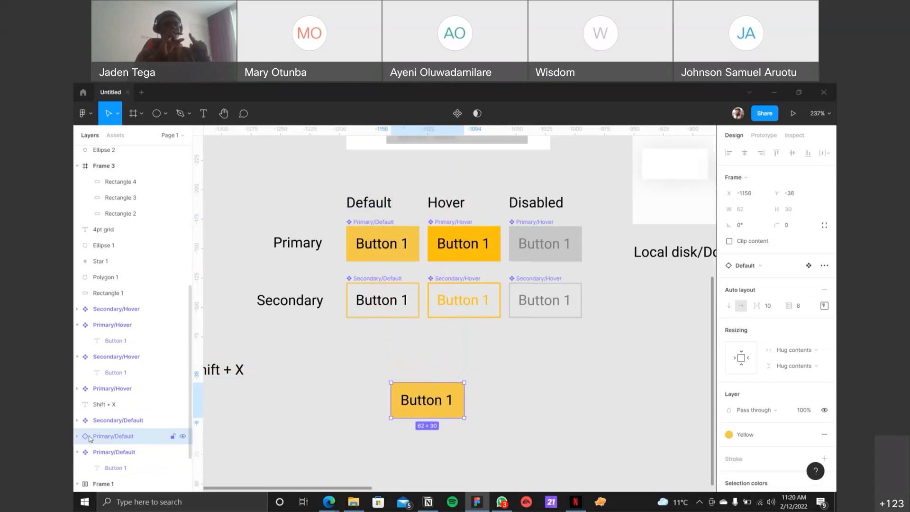
Step: Review the instance commands available for the copied Primary/Default button, and delete the copy
right_click(447, 399)
mouse_move(537, 234)
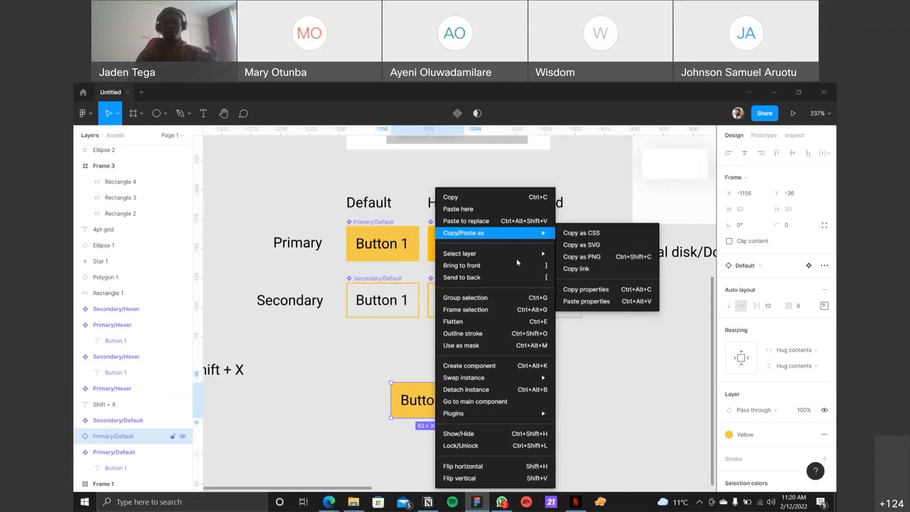
key("Escape")
right_click(427, 397)
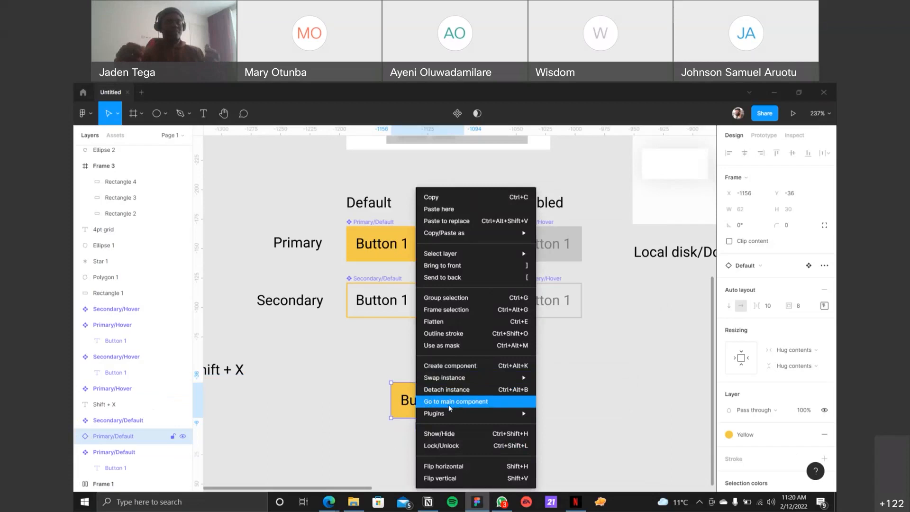
left_click(550, 369)
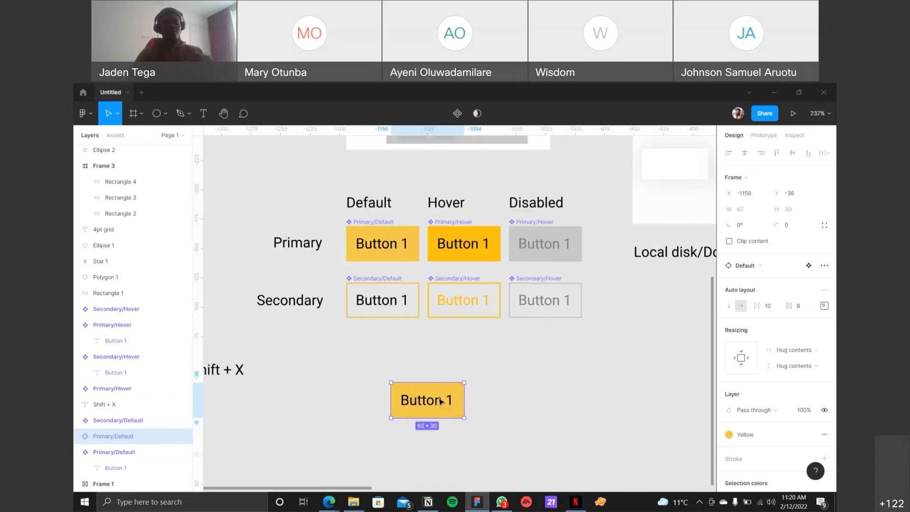
key("Delete")
Step: Place a new instance of the Primary/Default component below the Secondary row, at about X -1171, Y -47
left_click(377, 223)
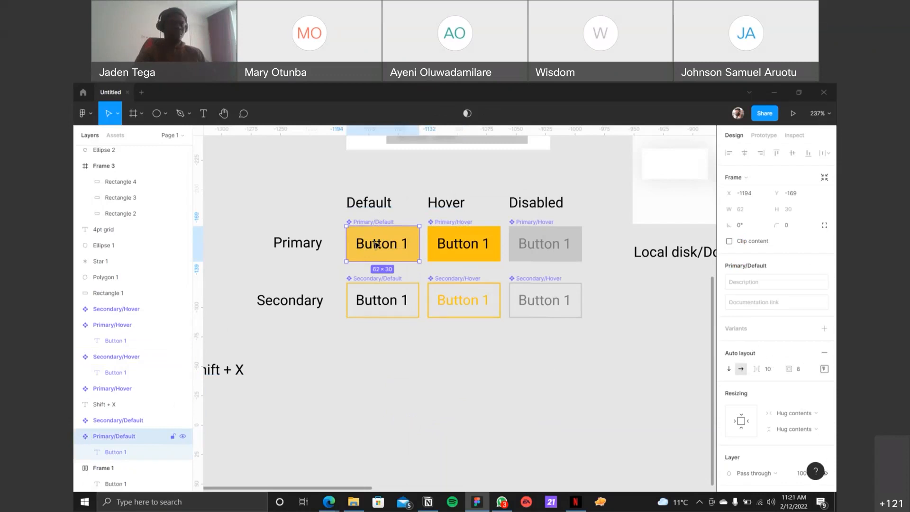
left_click_drag(378, 244, 406, 385)
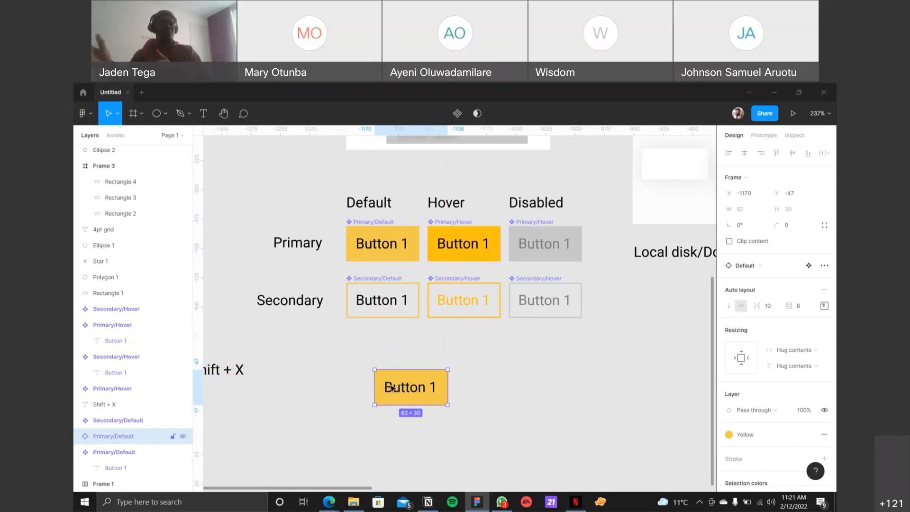
left_click(367, 221)
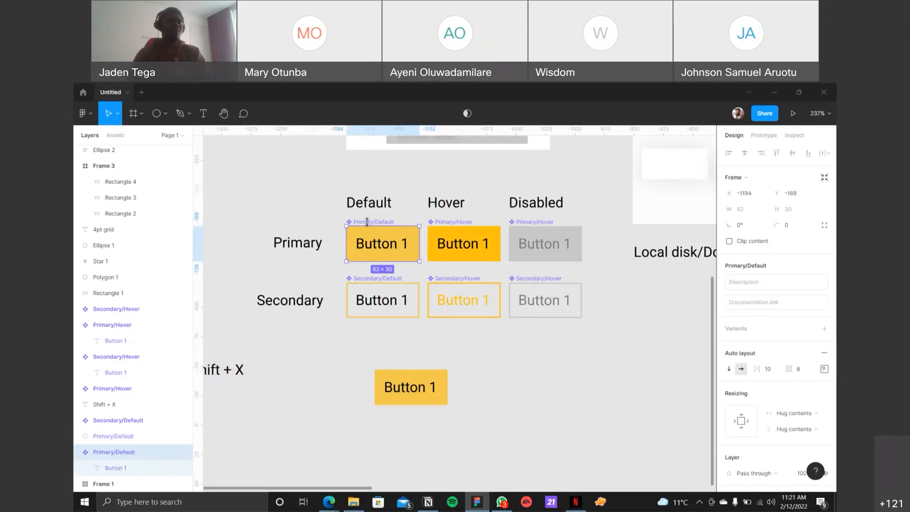
left_click(414, 379)
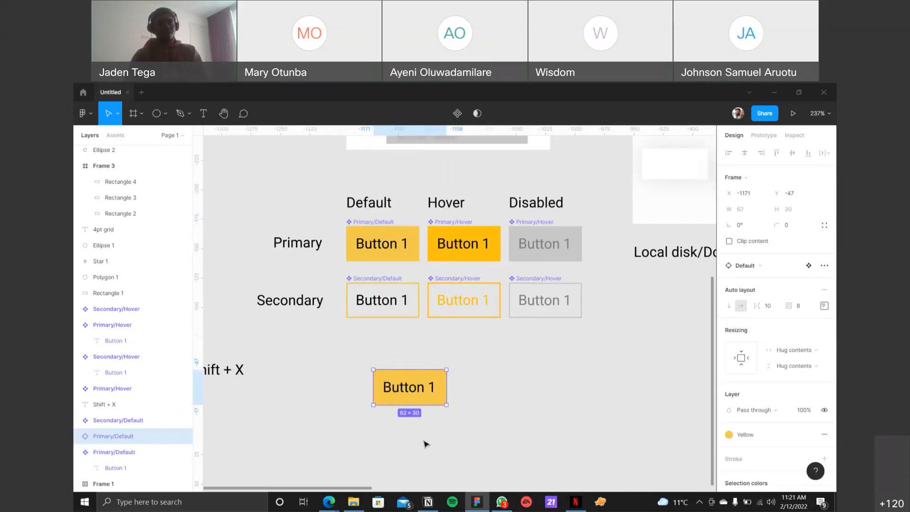
Step: Compare the commands offered for the Primary/Default instance with those offered for its main component
right_click(385, 382)
mouse_move(397, 382)
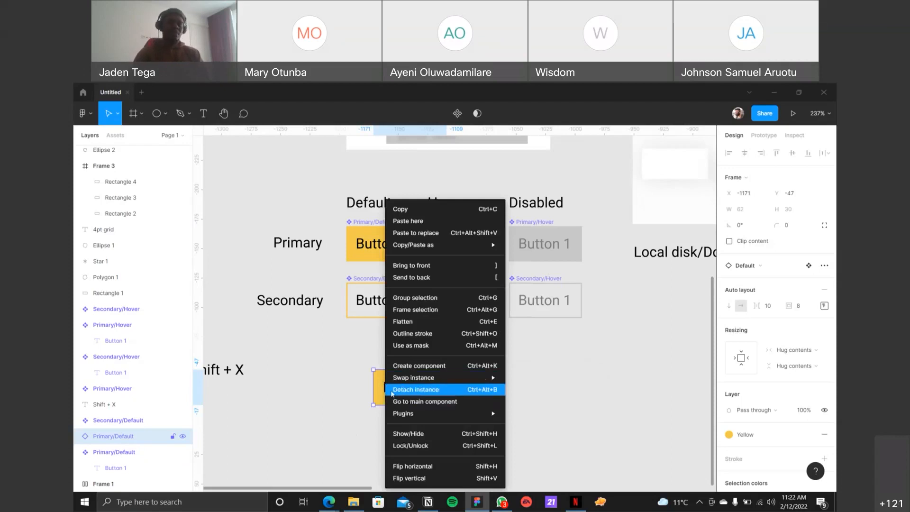
left_click(307, 351)
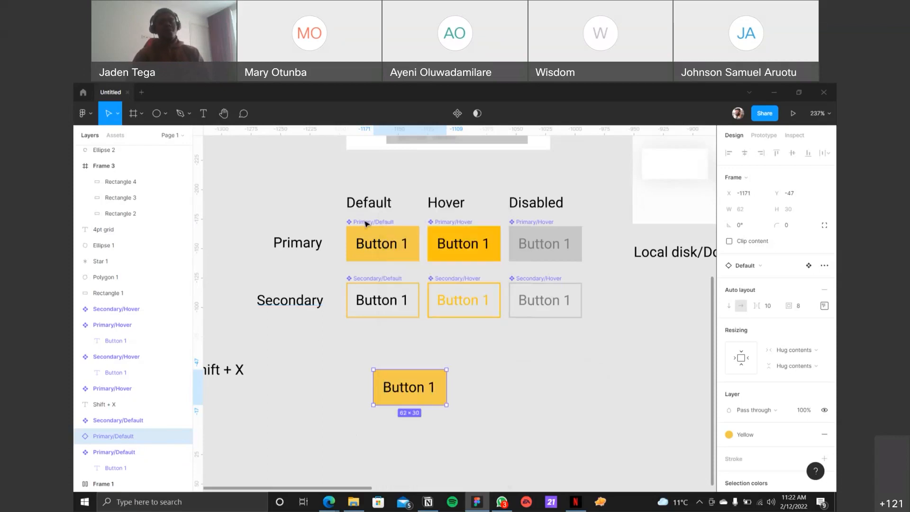
left_click(370, 242)
right_click(370, 243)
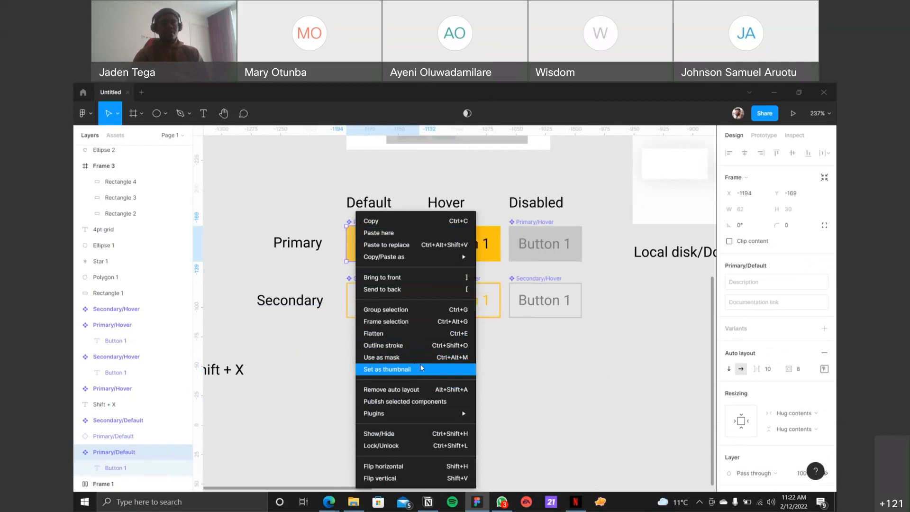
key("Escape")
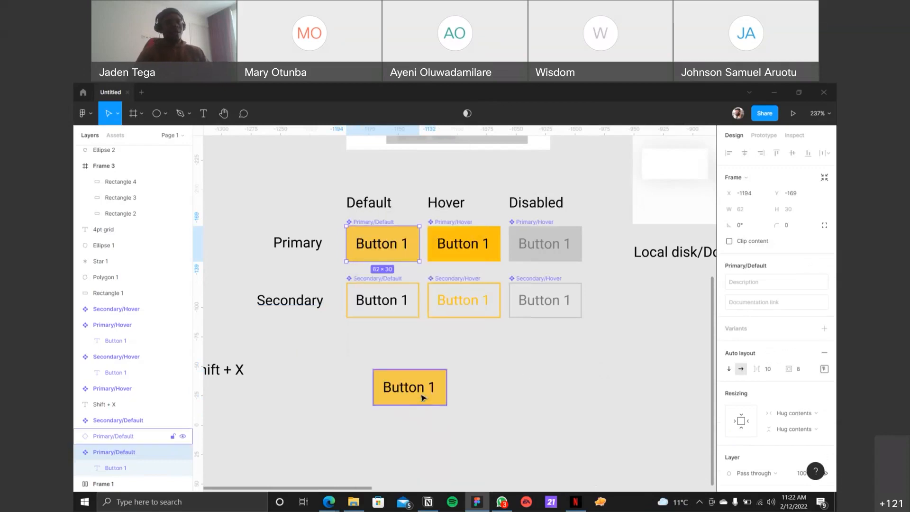
Step: Duplicate the Primary/Default instance beside itself in the same row, at about X -1095, Y -47
left_click(514, 399)
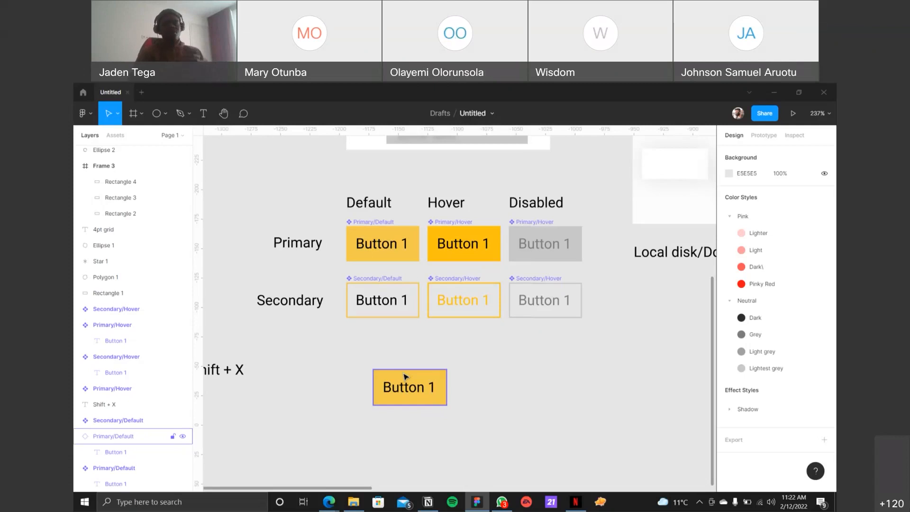
left_click(456, 316)
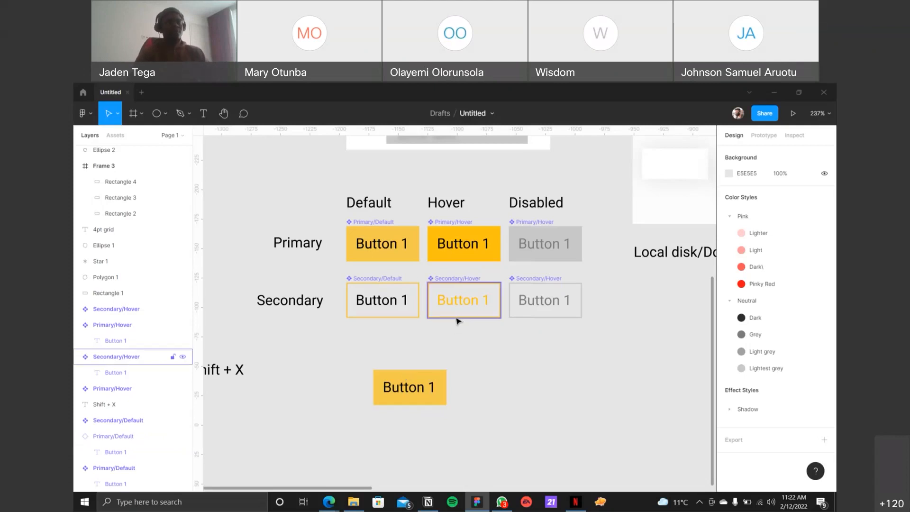
left_click(467, 331)
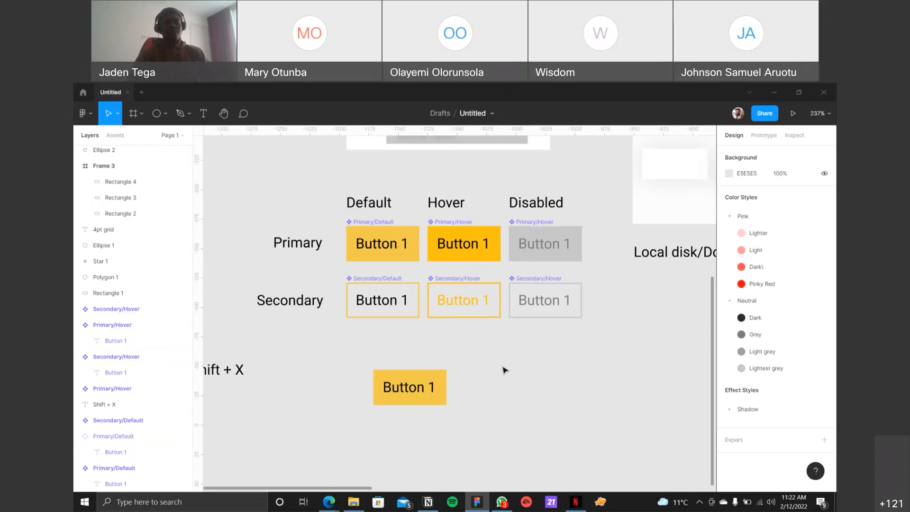
left_click(443, 385)
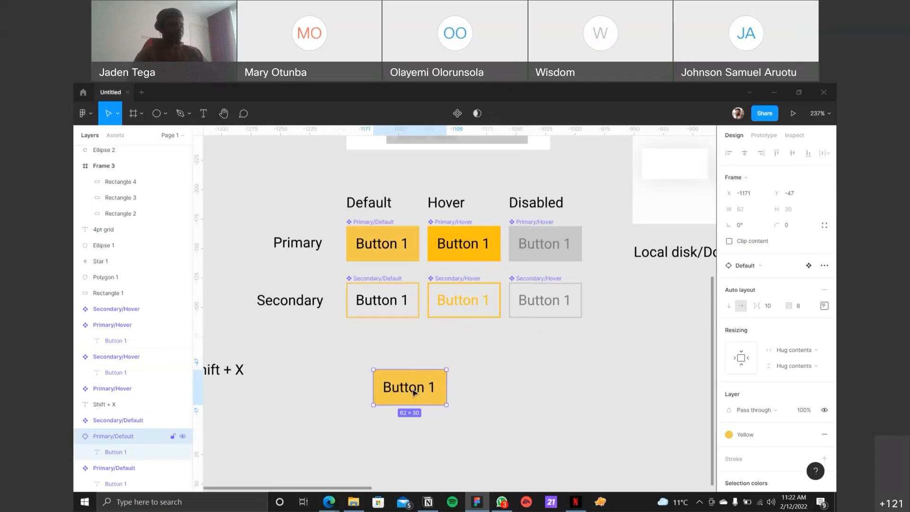
left_click_drag(404, 390, 491, 390)
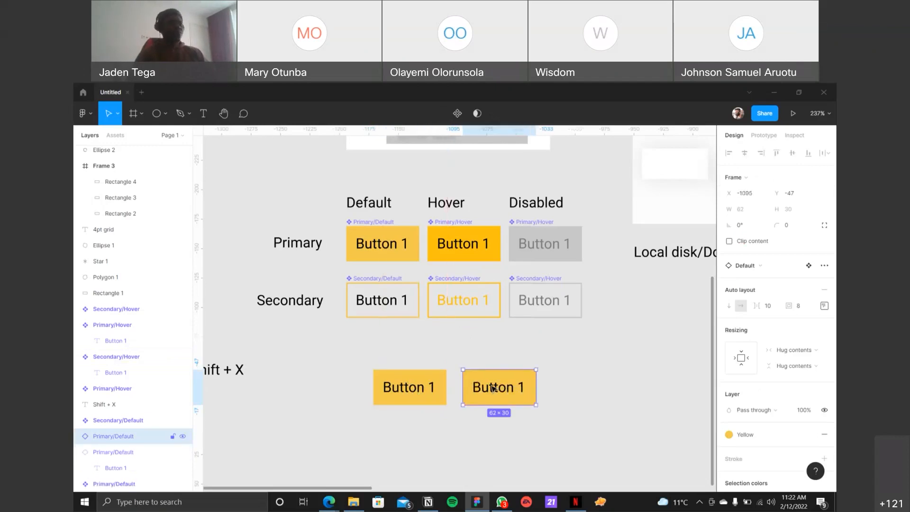
Step: Undo the placed Primary/Default instances and the conversion of the three Secondary buttons into components
key("ctrl+z")
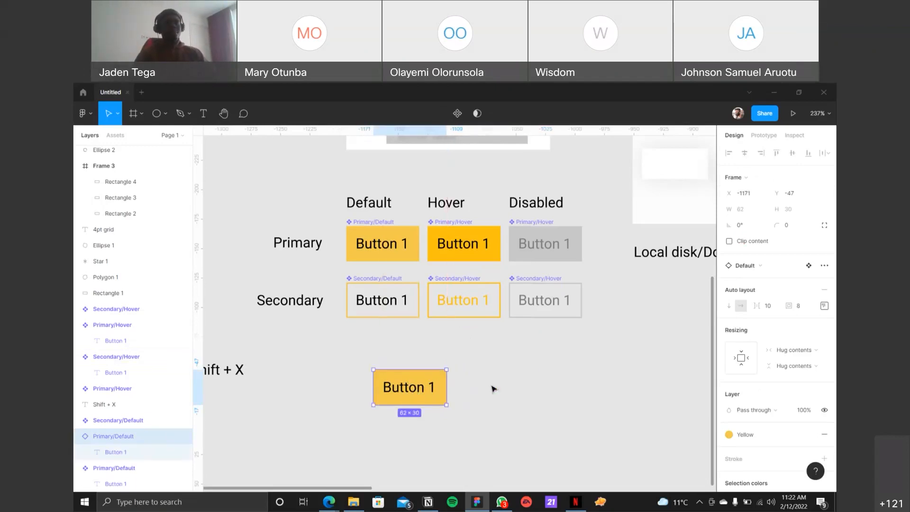
left_click(372, 274)
left_click(385, 381)
key("ctrl+z")
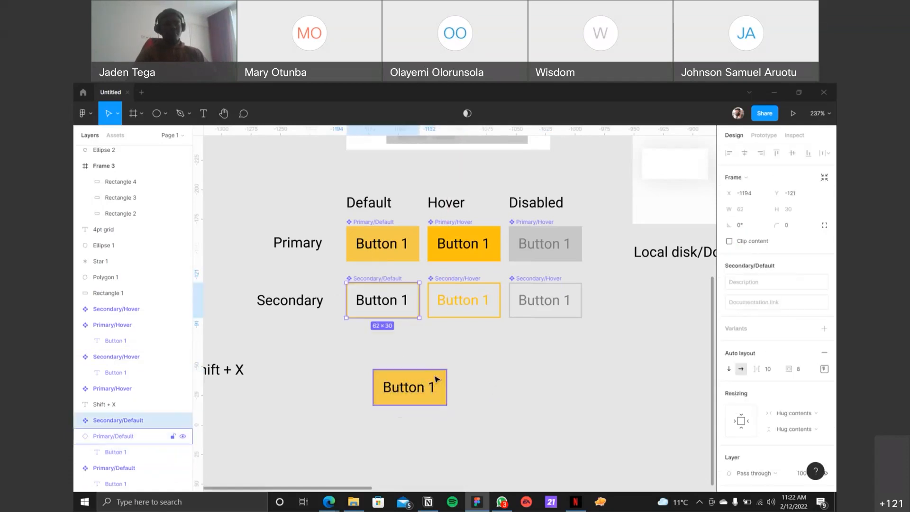
key("ctrl+z")
key("ctrl+z")
key("ctrl+z")
key("ctrl+z")
key("ctrl+z")
key("ctrl+z")
key("ctrl+z")
key("ctrl+z")
key("ctrl+z")
key("ctrl+z")
key("ctrl+z")
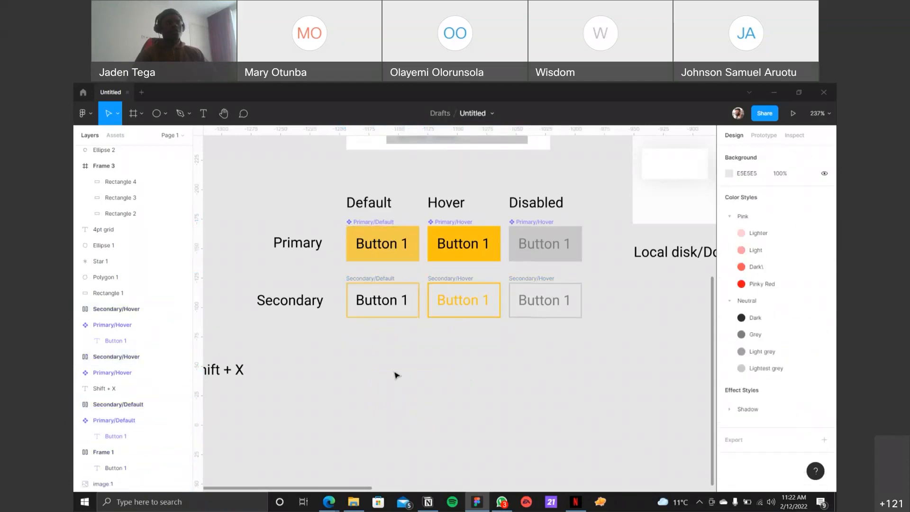
Step: Try to turn the three selected Secondary buttons into components with a single Create component command, and undo it
left_click_drag(338, 332, 564, 303)
left_click(386, 291)
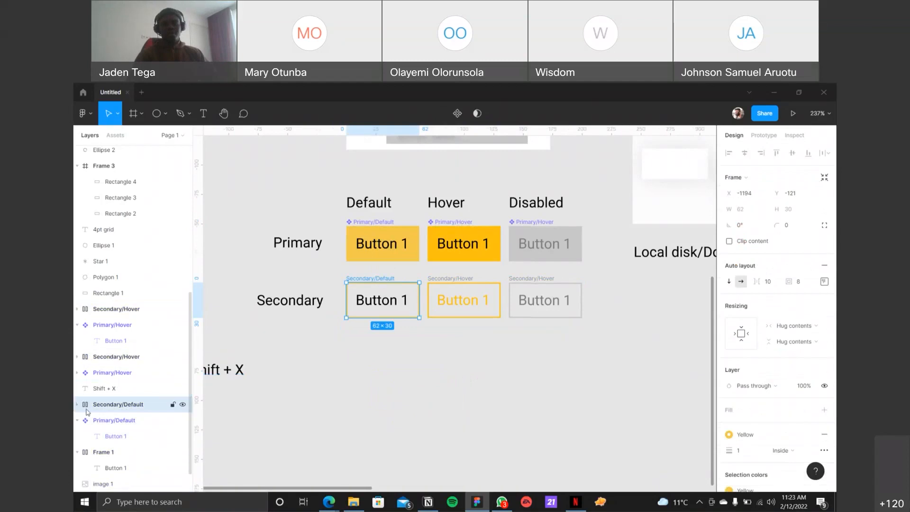
left_click_drag(338, 344, 587, 266)
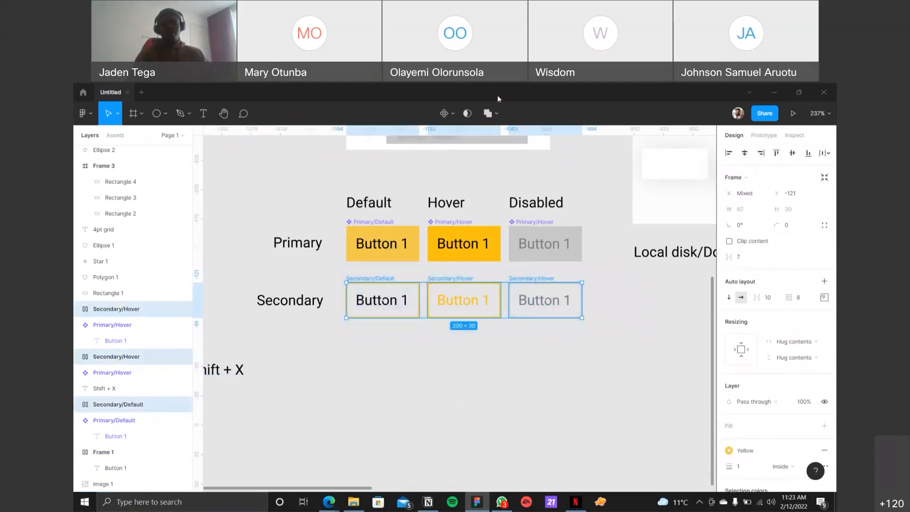
left_click(591, 230)
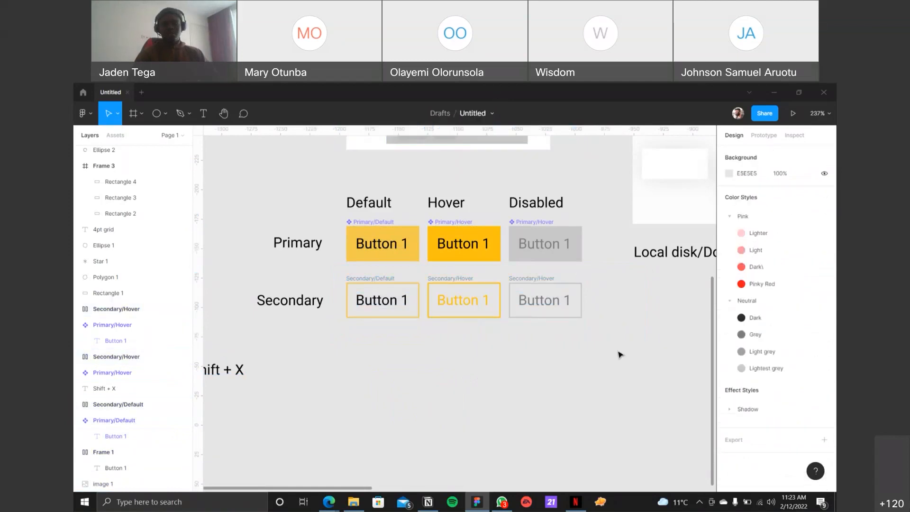
left_click_drag(620, 354, 336, 274)
left_click(453, 115)
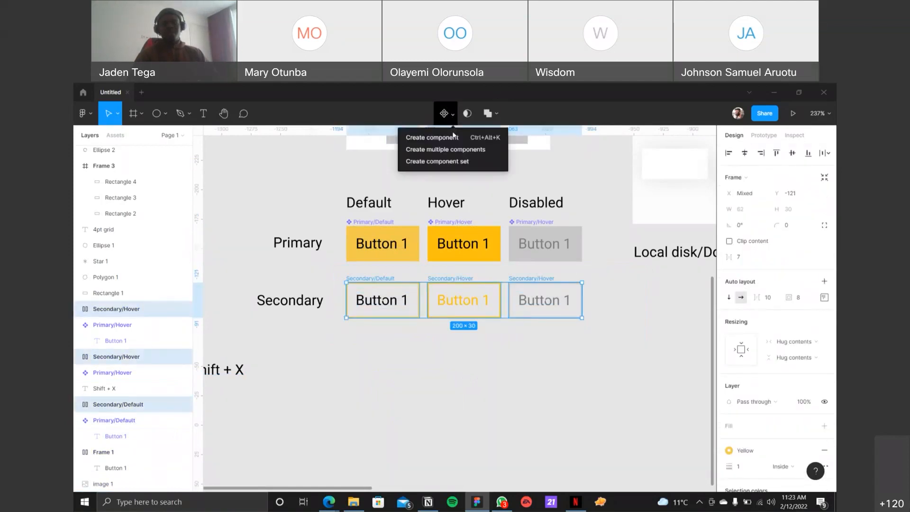
left_click(454, 139)
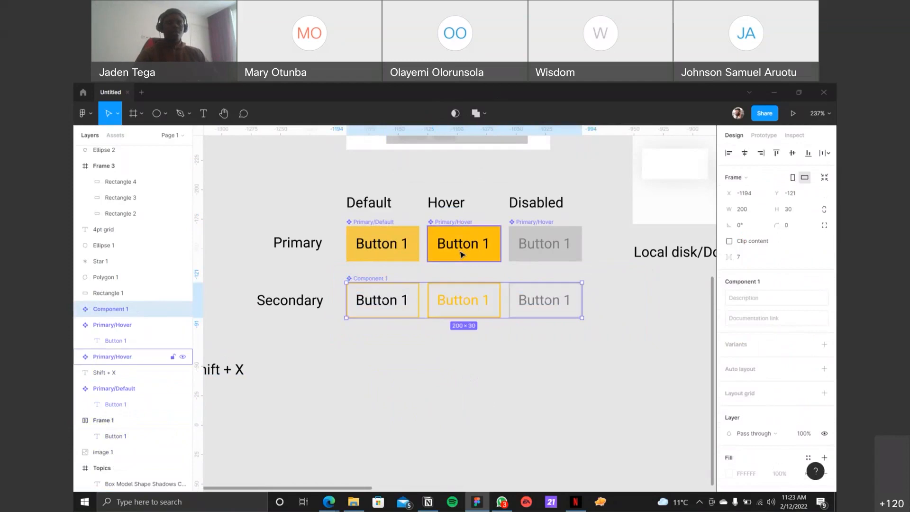
key("ctrl+z")
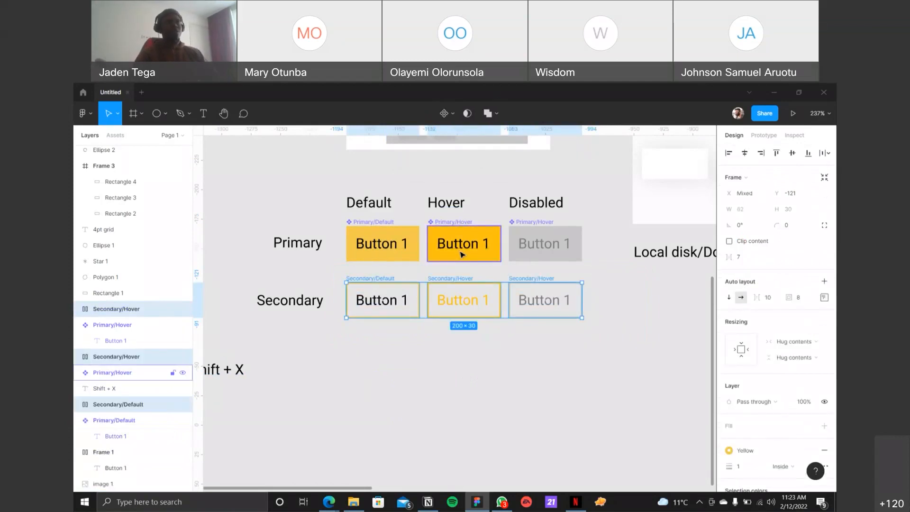
Step: Convert the three Secondary buttons into separate components with Create multiple components
left_click(450, 114)
left_click(458, 151)
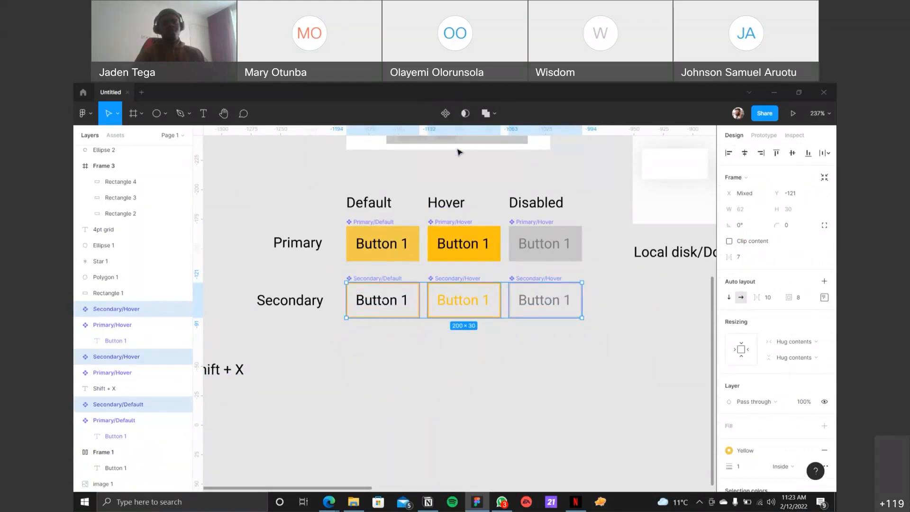
left_click(488, 360)
Step: Place an instance of the Primary/Default component below the Secondary row, at about X -1132, Y -62
left_click(379, 238)
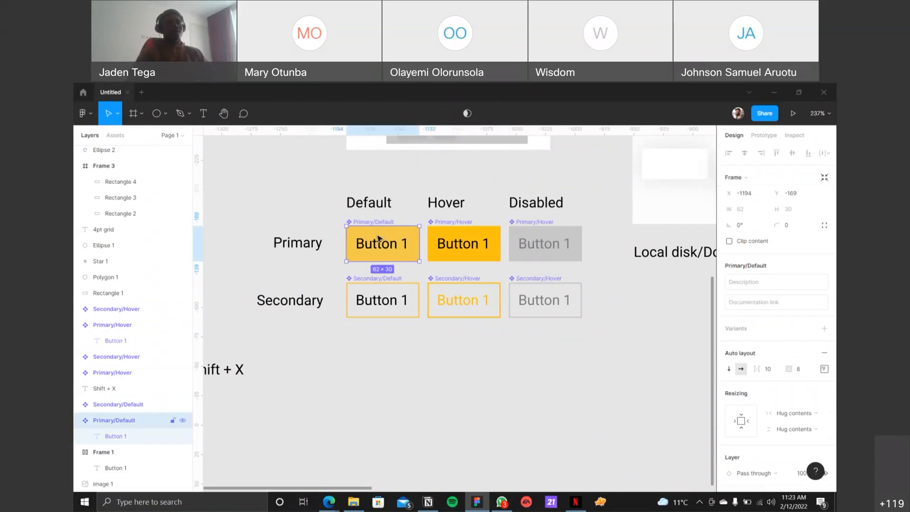
left_click_drag(378, 238, 465, 369)
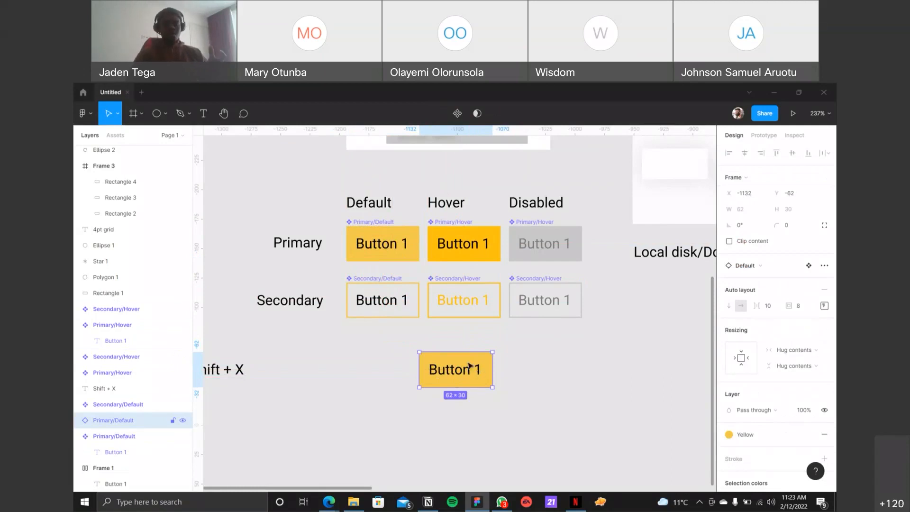
left_click(379, 225)
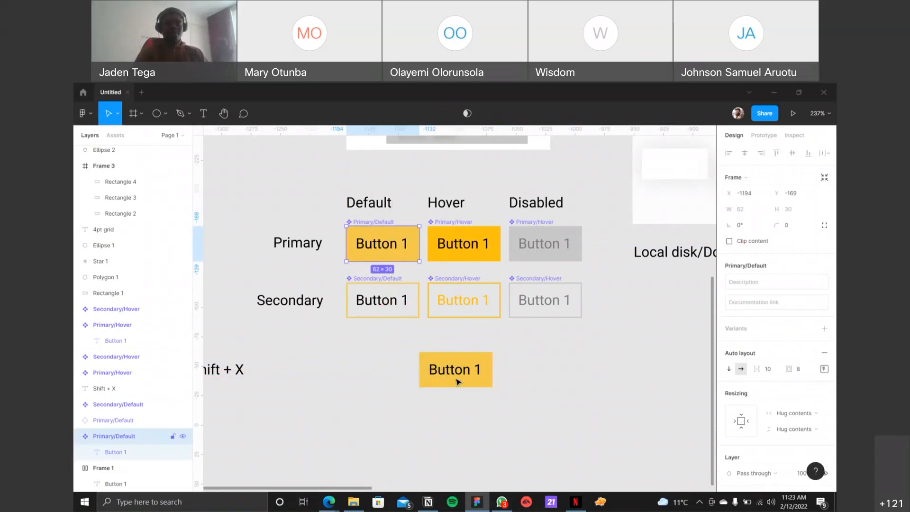
Step: Try the Pink/Pinky Red color style as the fill of the Primary/Default instance, and undo it
left_click(463, 380)
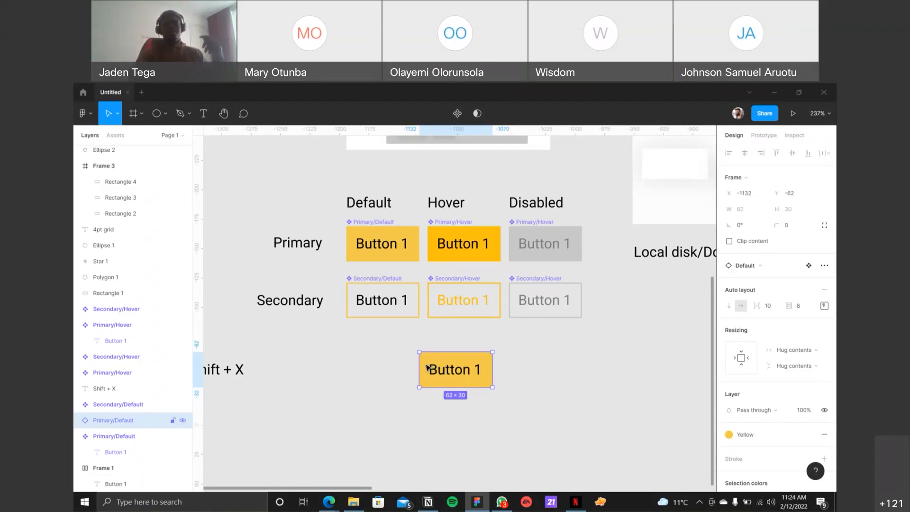
left_click(753, 435)
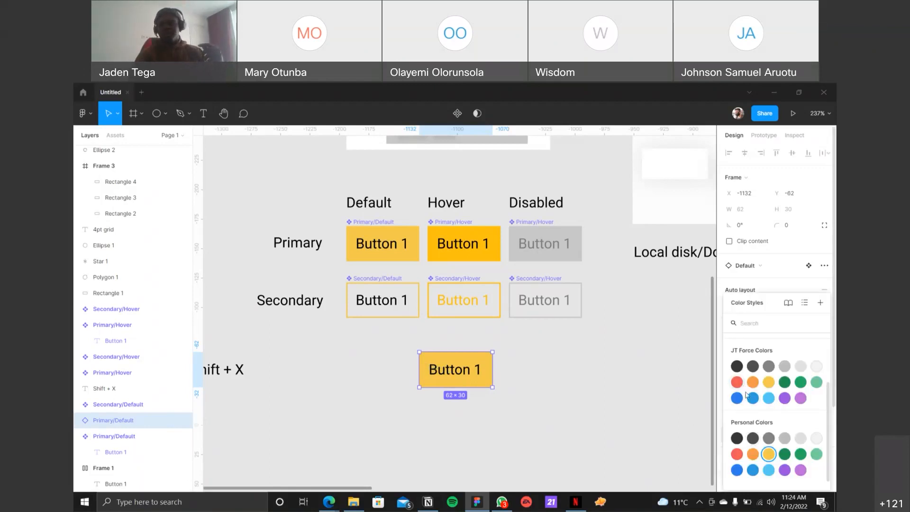
scroll(763, 379, "up", 3)
left_click(786, 364)
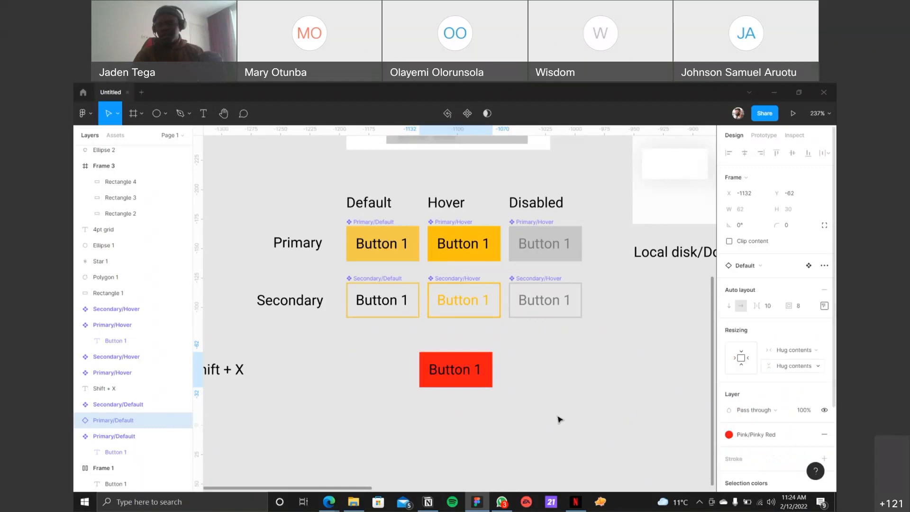
left_click(525, 420)
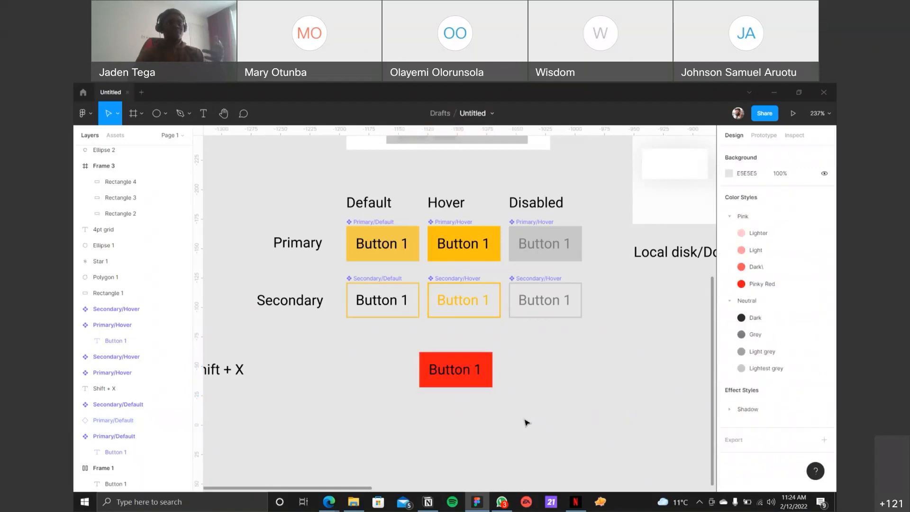
key("ctrl+z")
key("ctrl+z")
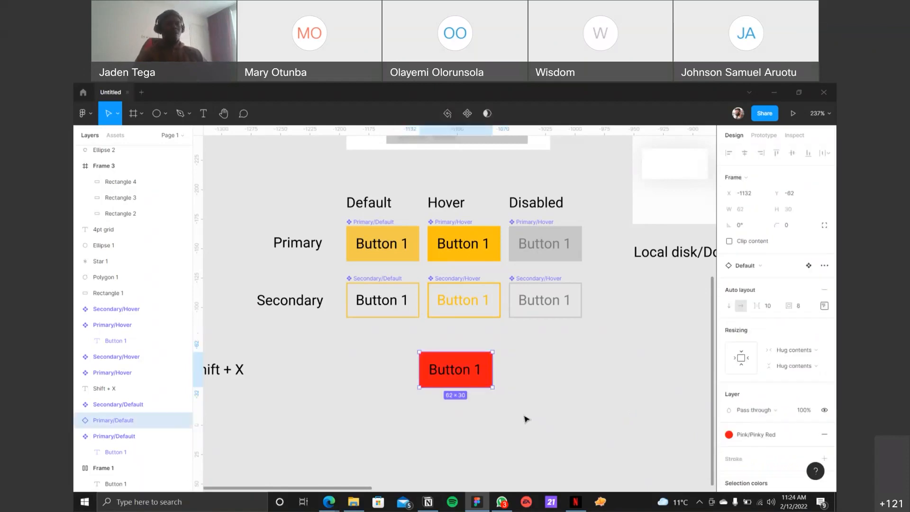
left_click(552, 440)
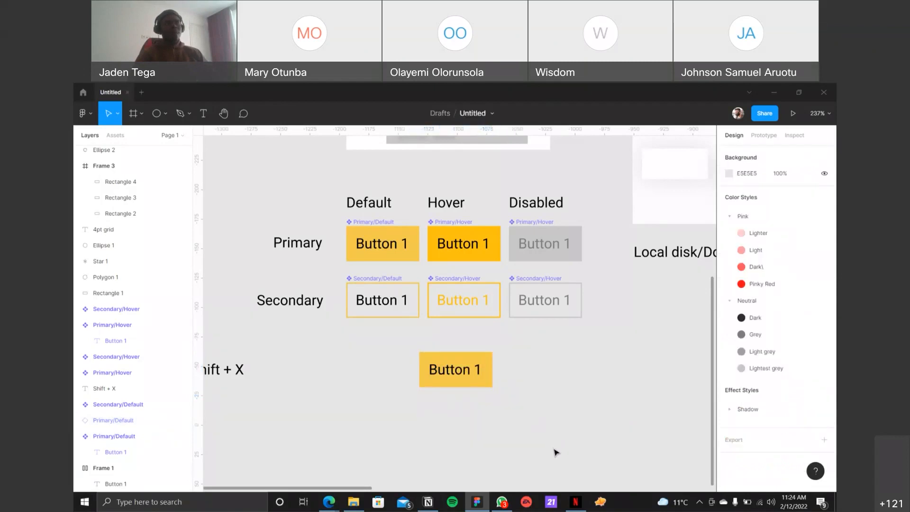
Step: Duplicate the Primary/Default instance until there are two in its row and three more in a row below
left_click(388, 223)
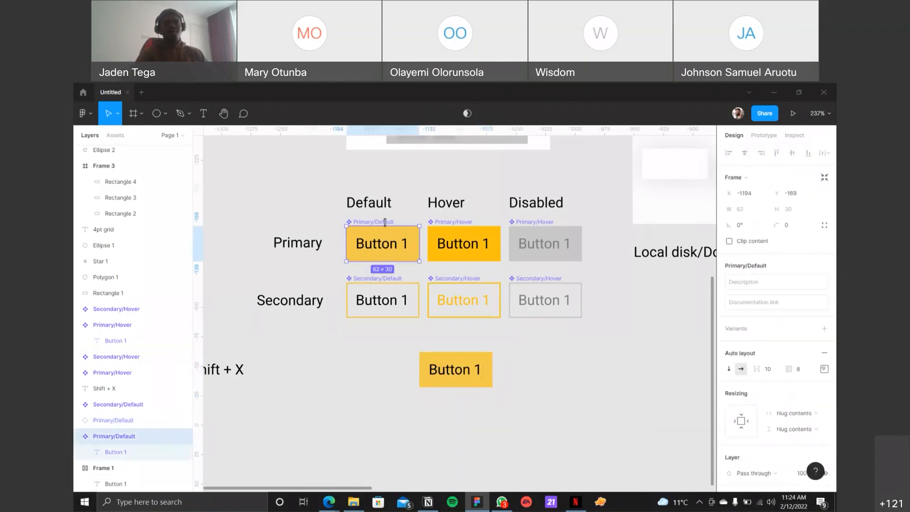
left_click(457, 377)
left_click_drag(456, 377, 538, 378)
left_click_drag(630, 374, 365, 351)
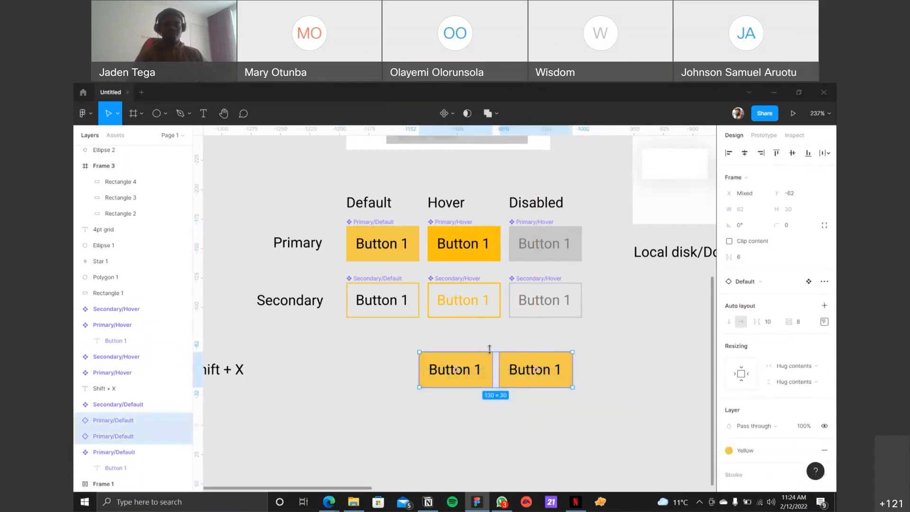
left_click_drag(483, 367, 417, 413)
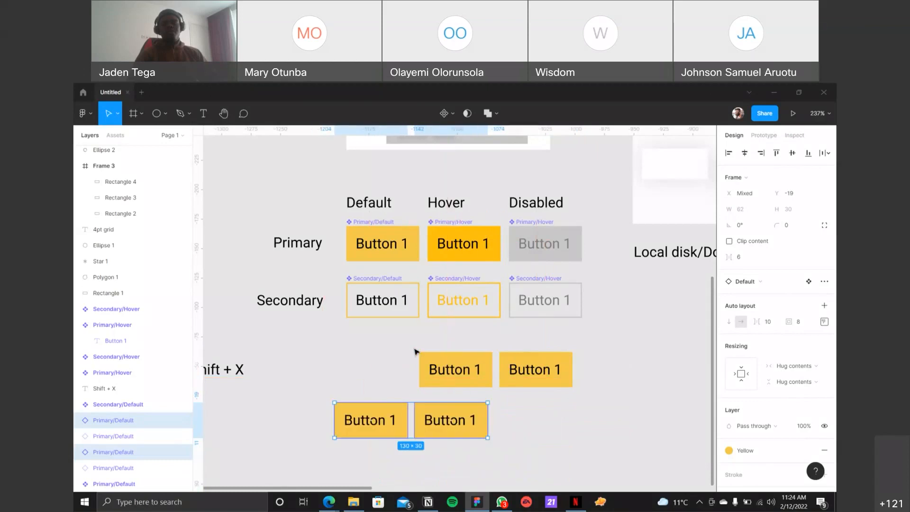
left_click(441, 370)
left_click_drag(482, 380, 531, 434)
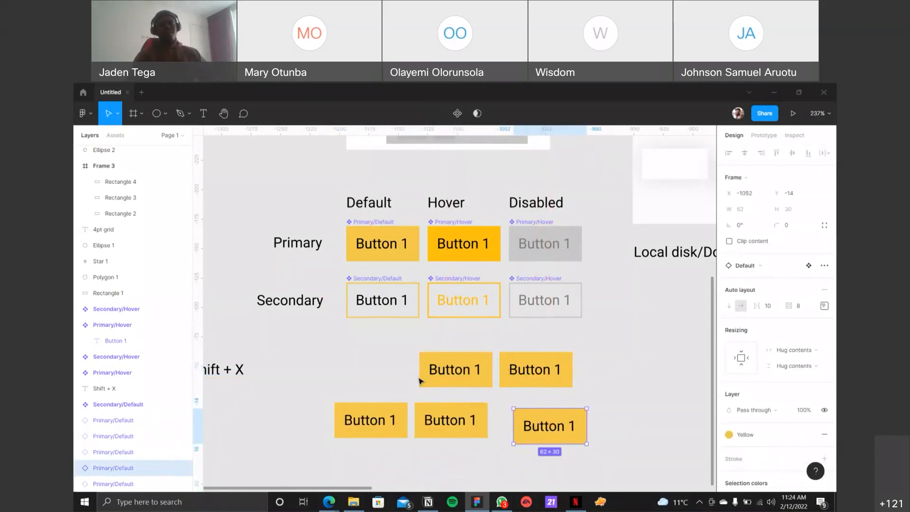
Step: Go from the last copied instance to its main component, Primary/Default, and set the component's fill to the Pink/Pinky Red style
left_click(387, 221)
key("ctrl+z")
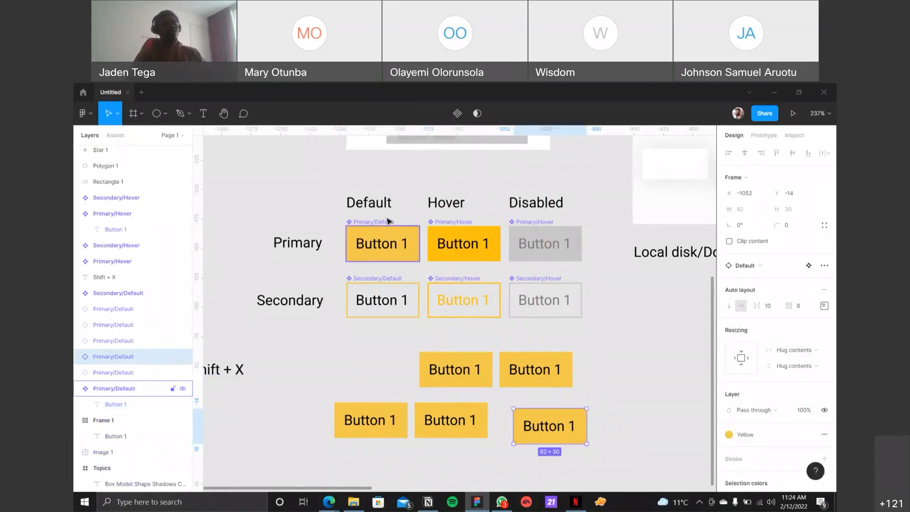
left_click(379, 218)
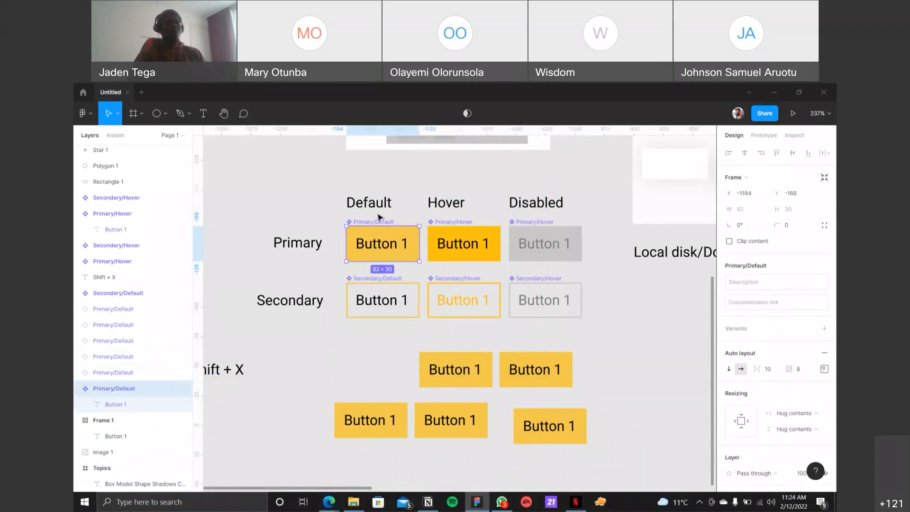
left_click(535, 427)
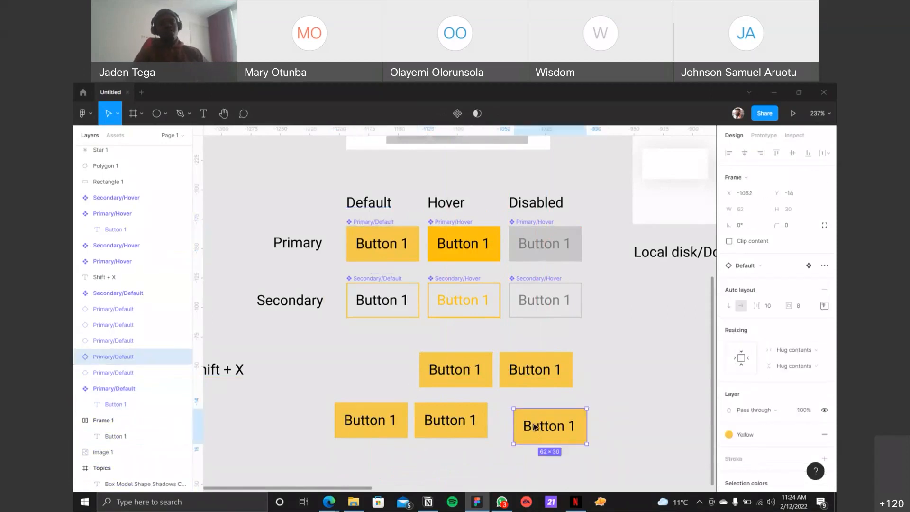
right_click(535, 427)
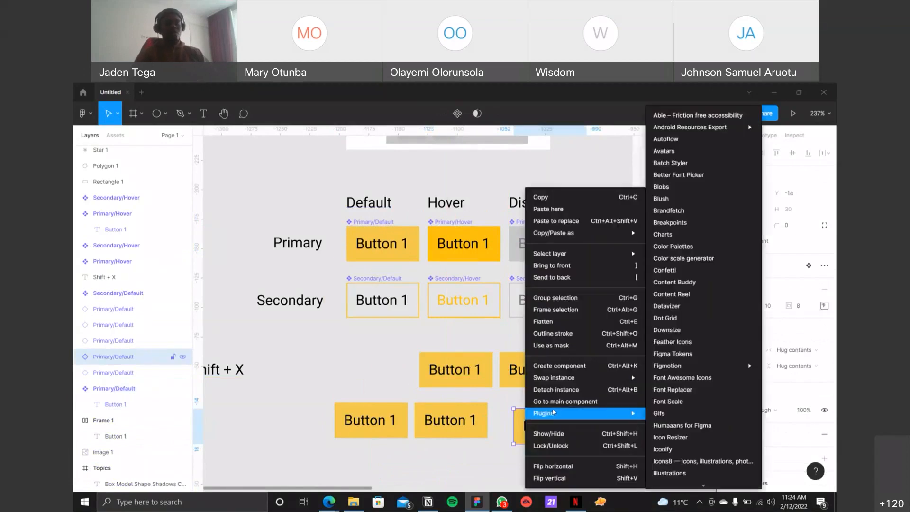
left_click(562, 402)
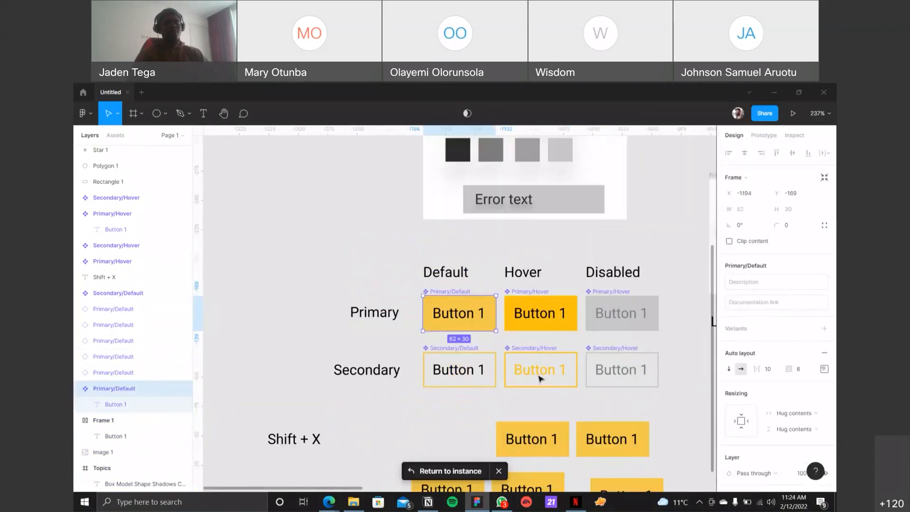
scroll(462, 247, "down", 1)
scroll(462, 247, "down", 1)
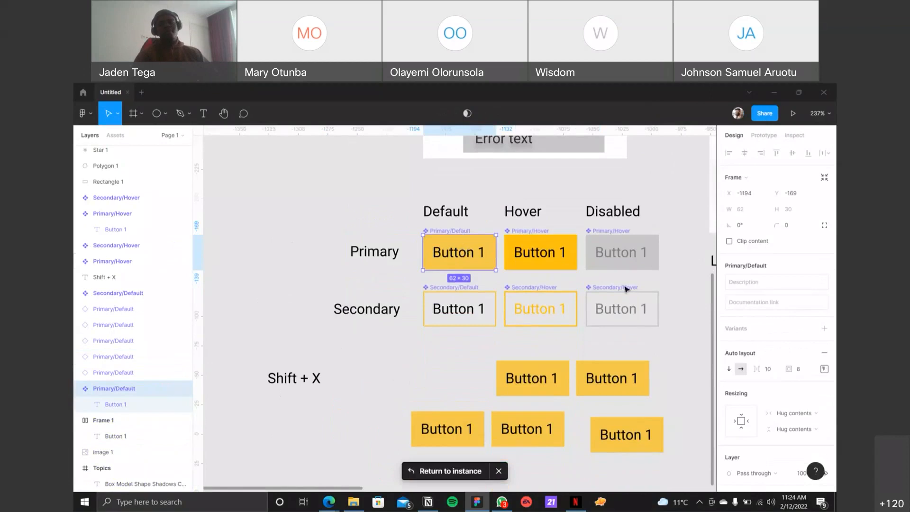
scroll(777, 368, "down", 4)
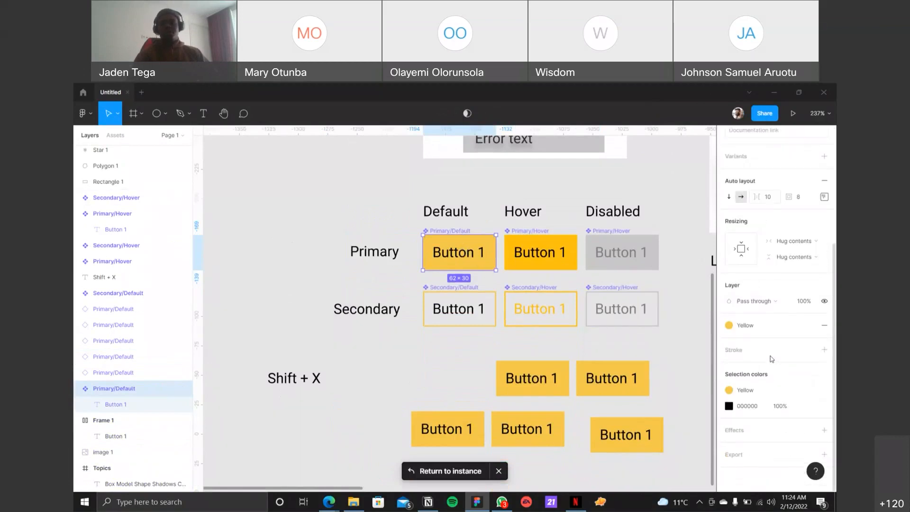
left_click(753, 324)
scroll(765, 365, "up", 2)
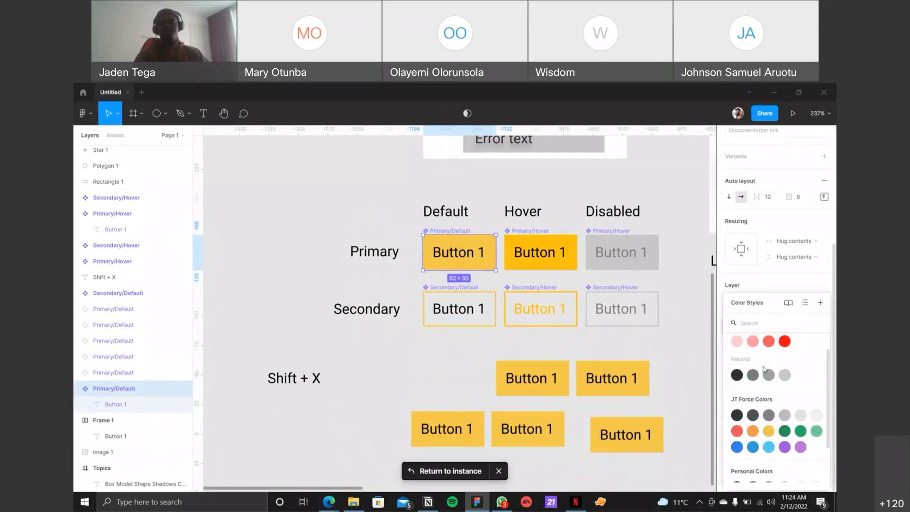
left_click(784, 364)
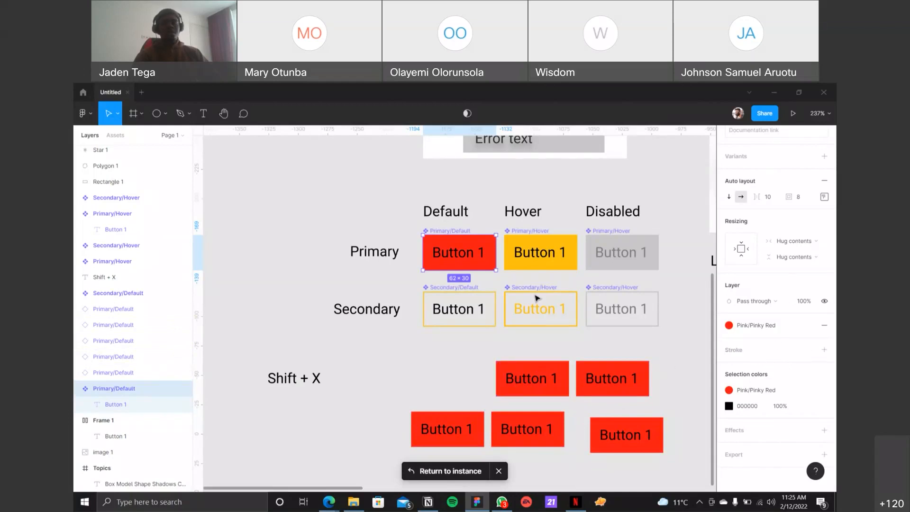
Step: Set the fill of the Button 1 label inside the main Primary/Default component to FFFFFF
double_click(451, 255)
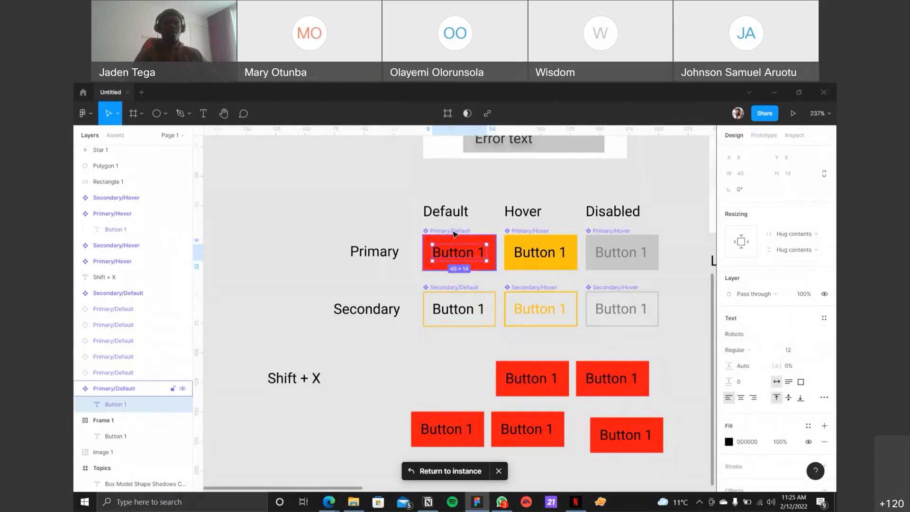
left_click(119, 389)
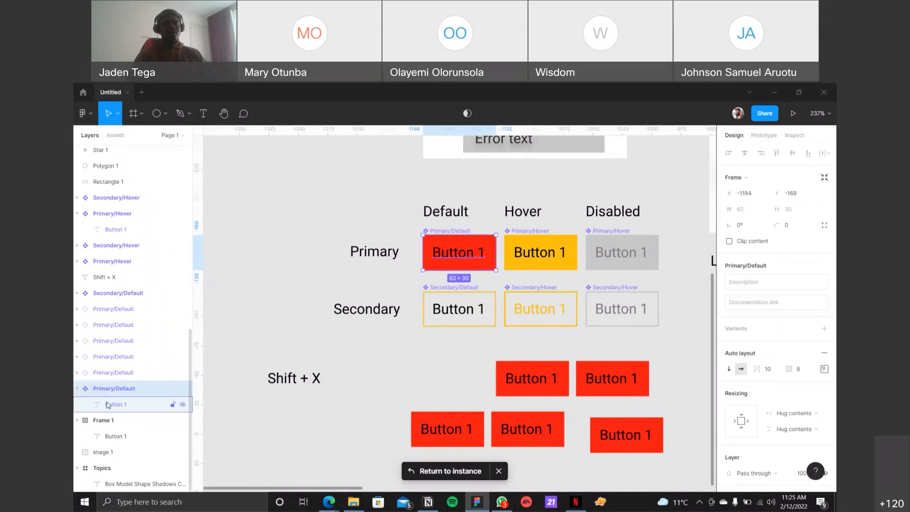
left_click(109, 404)
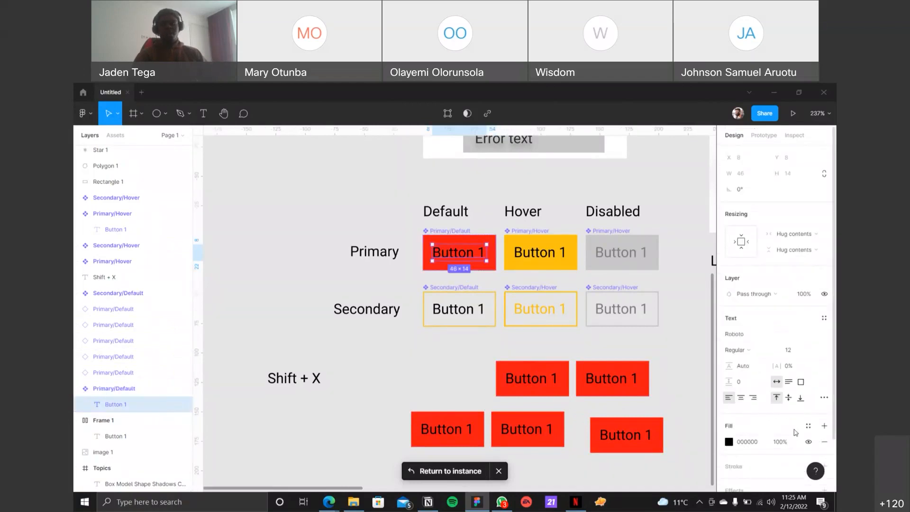
left_click(742, 442)
type("ffffff")
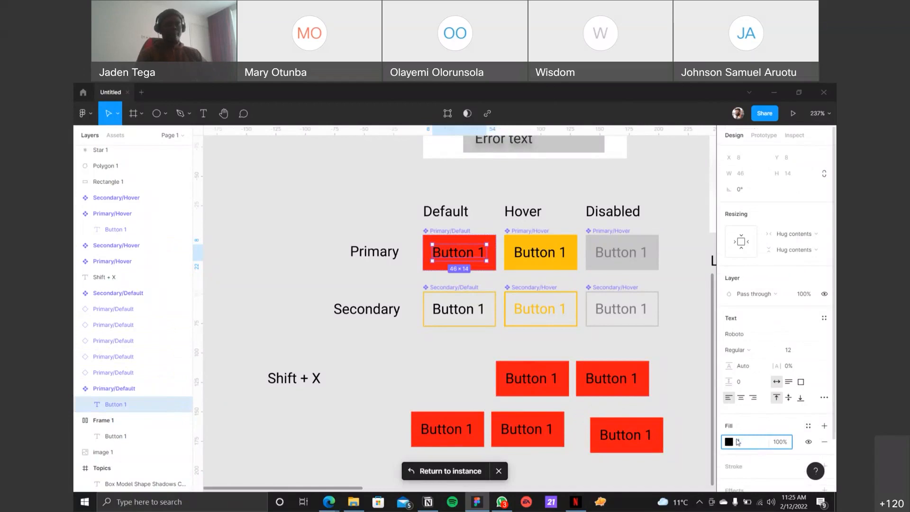
key("Return")
left_click(425, 380)
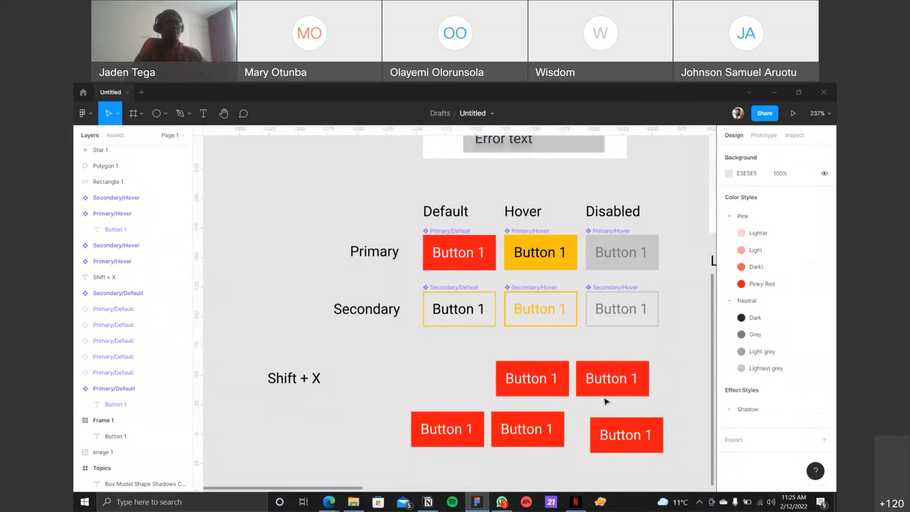
Step: Set the corner radius of the main Primary/Default component to 8
left_click(468, 232)
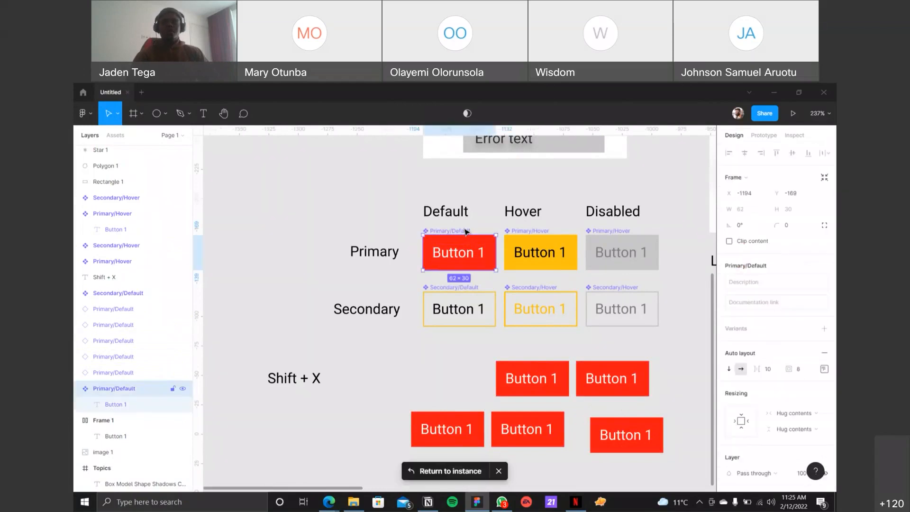
scroll(478, 230, "up", 6)
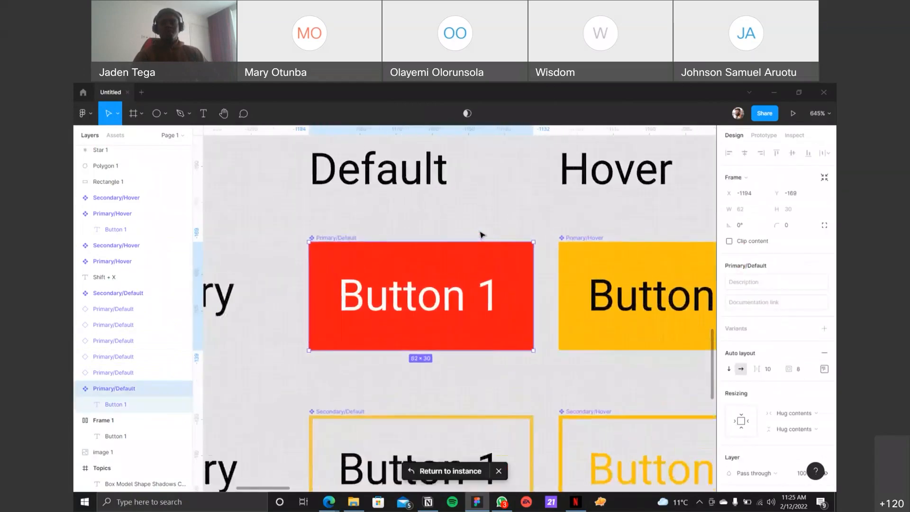
left_click(582, 255)
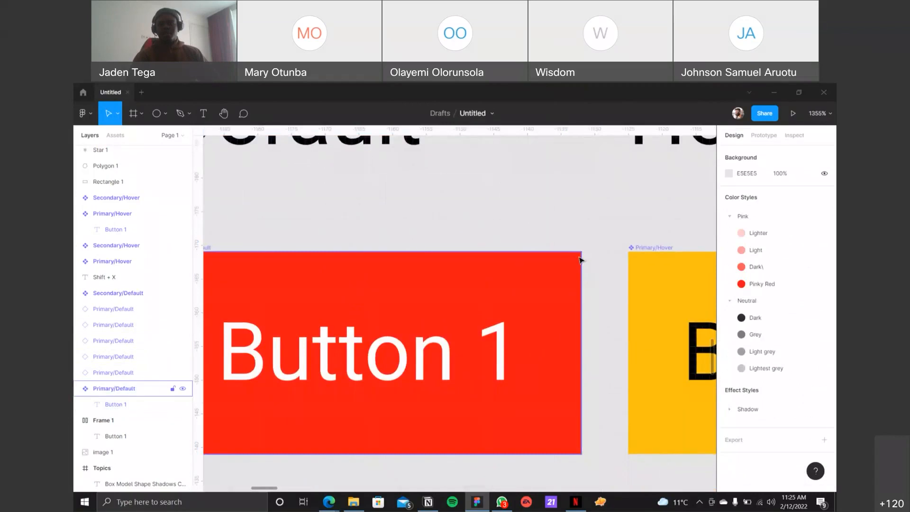
left_click(580, 260)
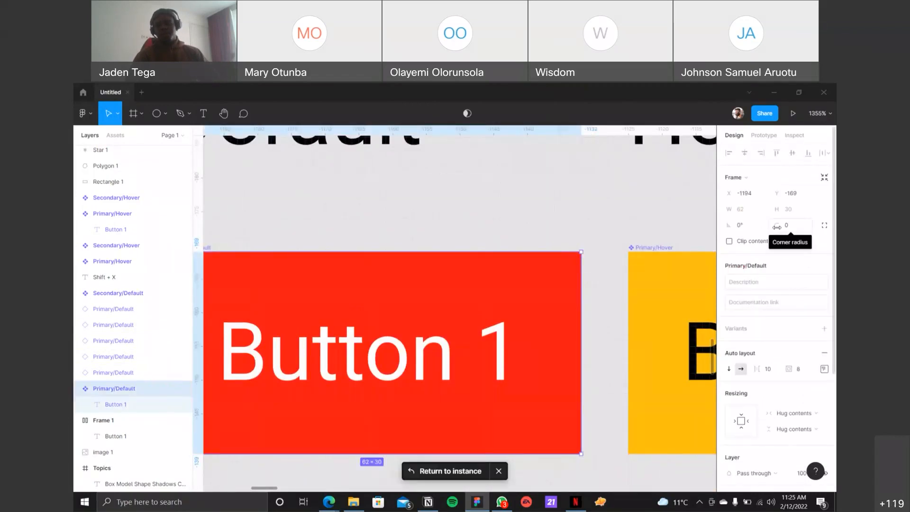
left_click(789, 226)
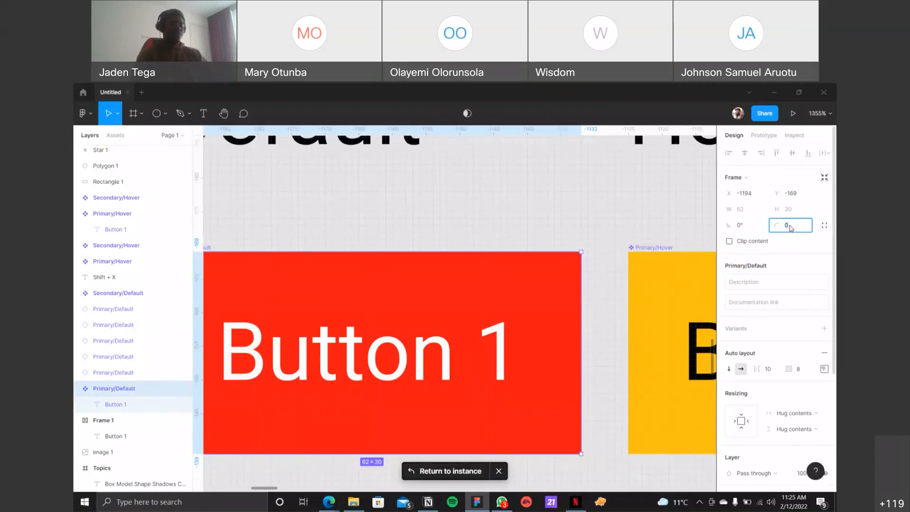
type("8")
key("Return")
scroll(524, 235, "down", 10)
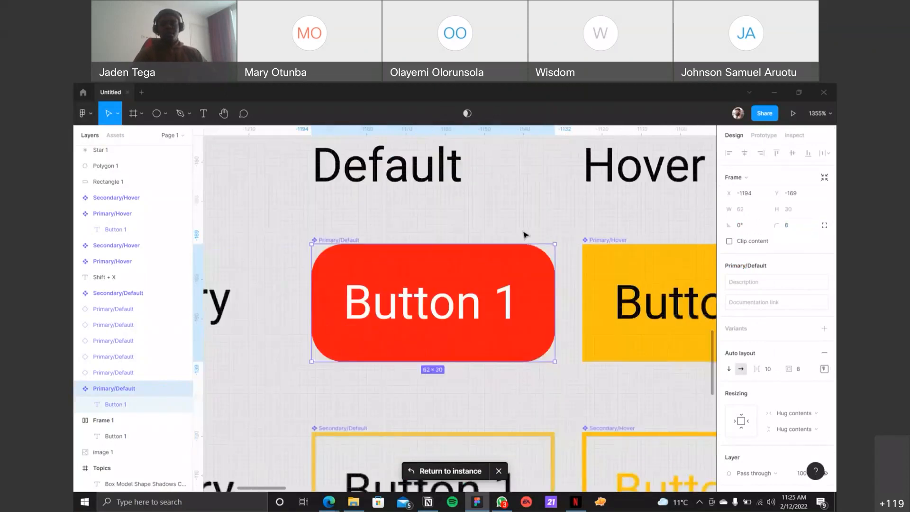
left_click(482, 352)
scroll(474, 347, "right", 3)
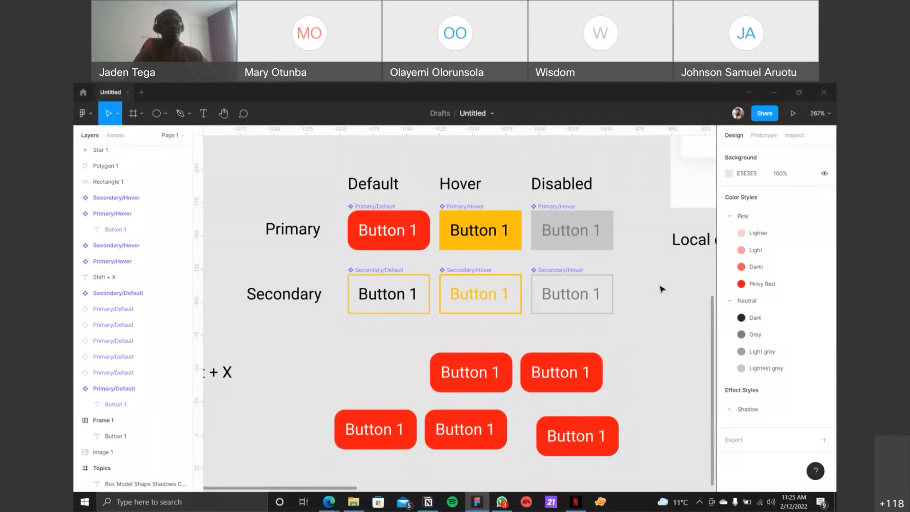
Step: Reset the corner radius of the main Primary/Default component to 0
left_click(385, 209)
left_click(799, 231)
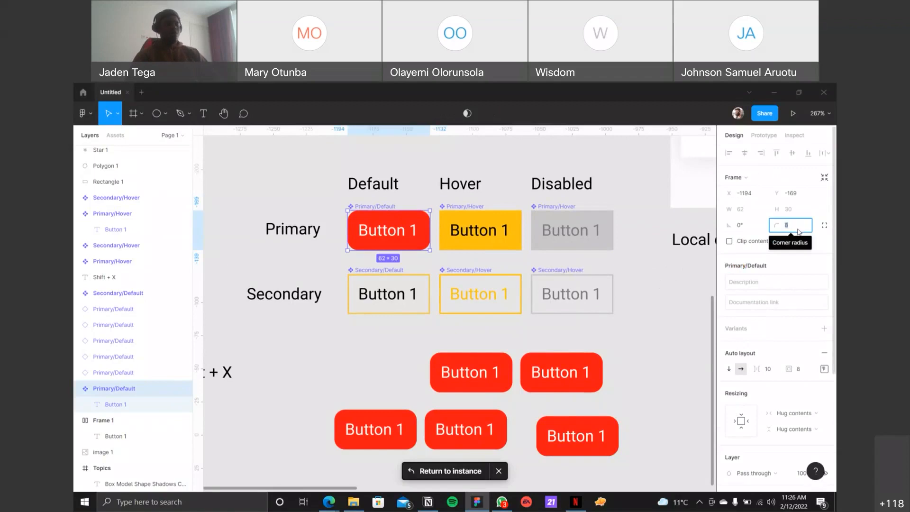
type("0")
key("Return")
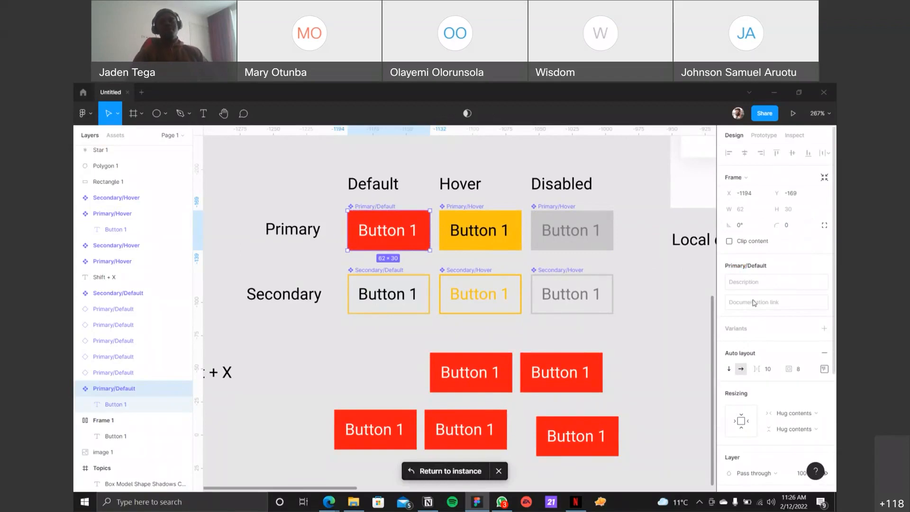
Step: Set the main Primary/Default component's fill to the Yellow style from JT Force Colors and its label's fill to Neutral/Dark
scroll(756, 306, "down", 4)
left_click(767, 326)
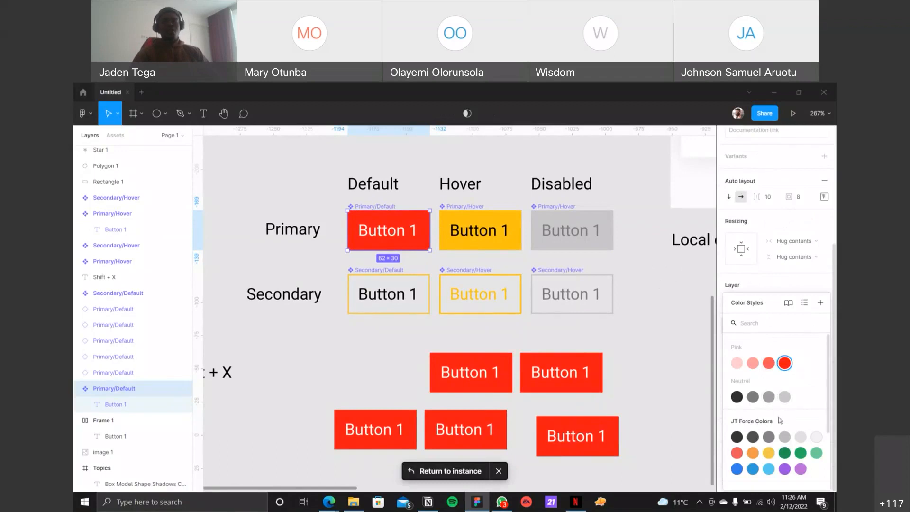
left_click(769, 453)
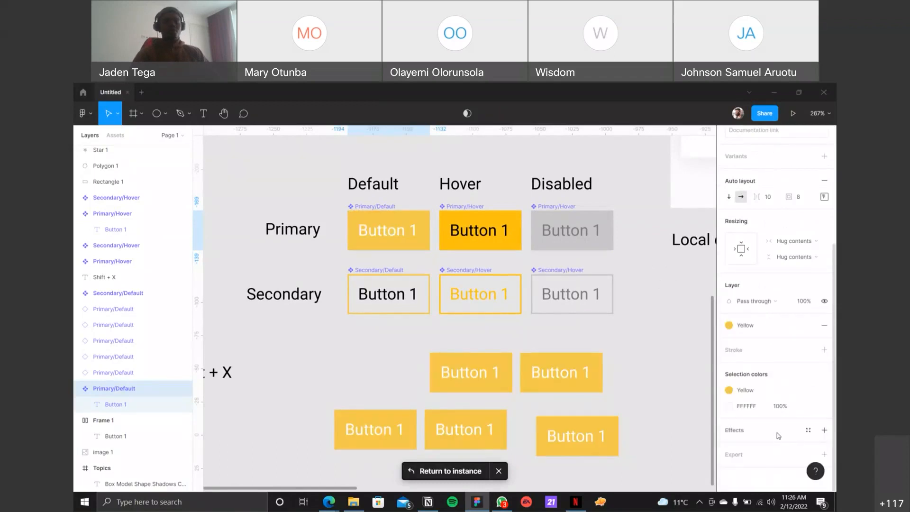
double_click(405, 235)
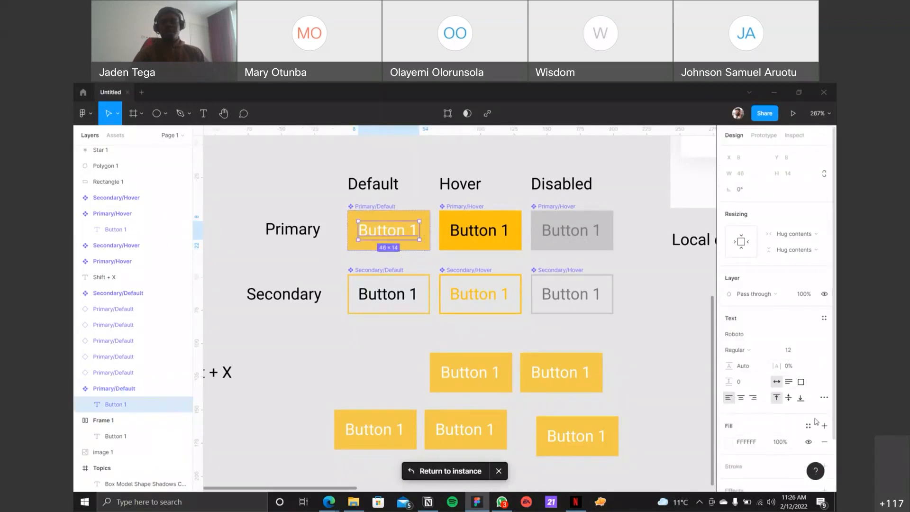
left_click(809, 425)
left_click(740, 399)
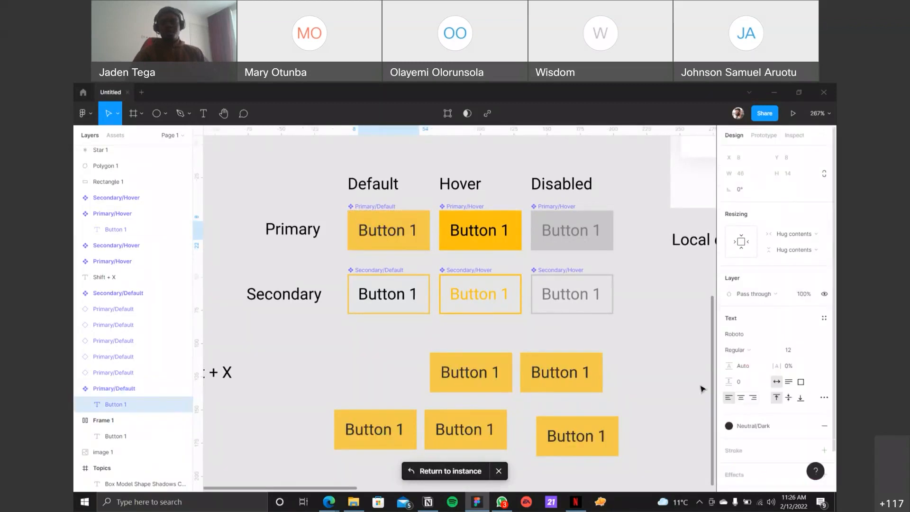
left_click(647, 368)
Step: Combine the six main button components in the Primary and Secondary rows as variants
scroll(637, 358, "down", 1)
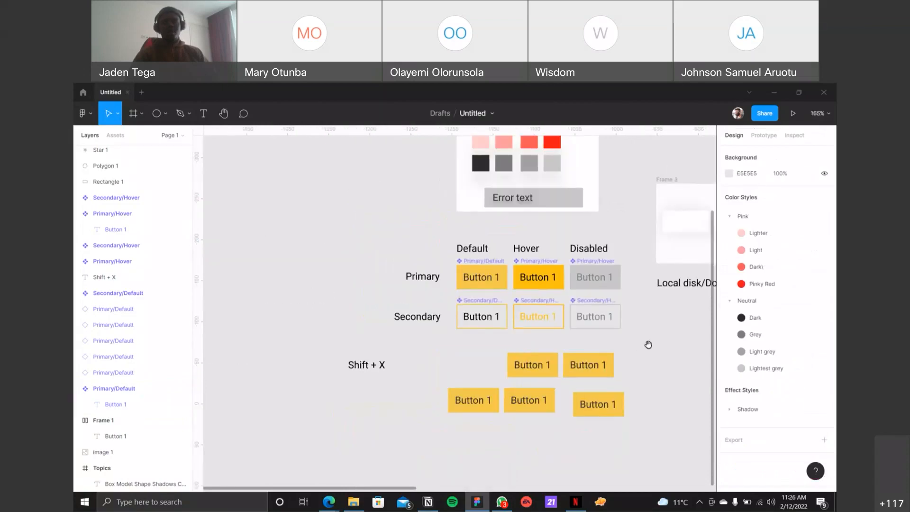
scroll(616, 343, "right", 3)
scroll(487, 287, "down", 2)
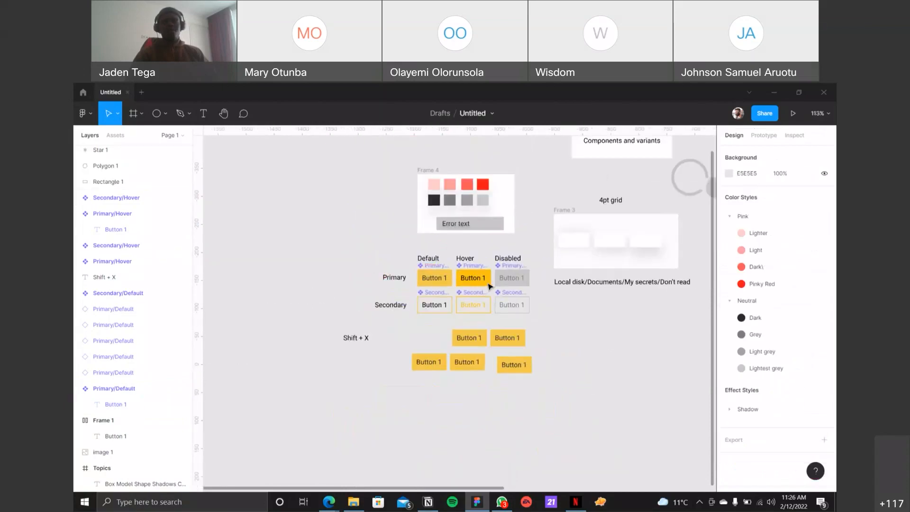
scroll(487, 287, "up", 5)
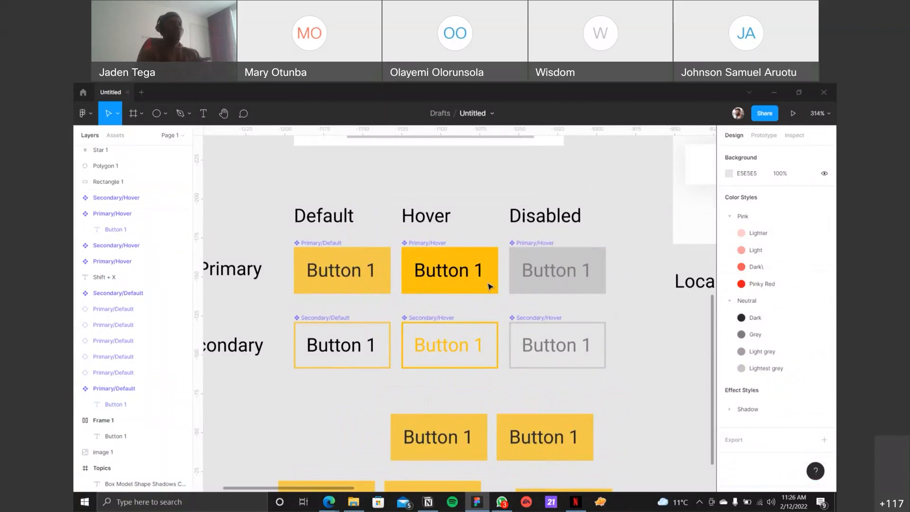
scroll(465, 285, "down", 4)
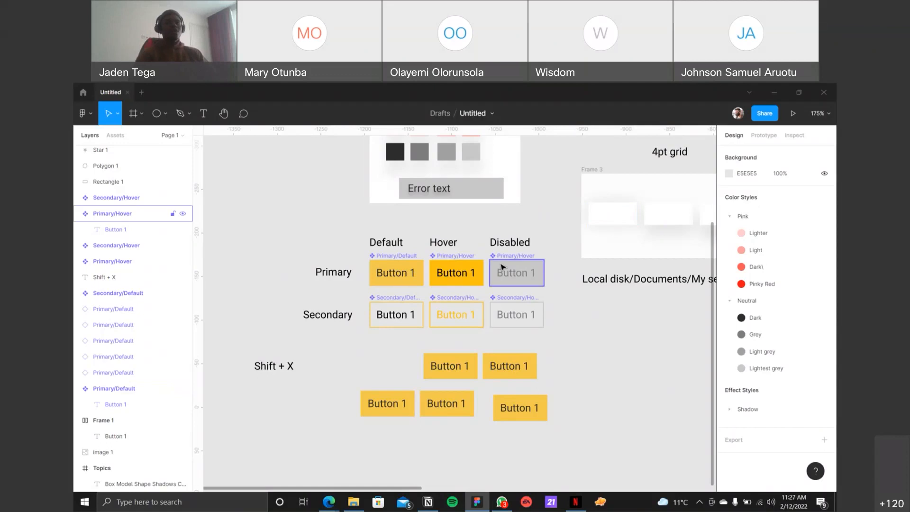
scroll(501, 264, "up", 5)
left_click_drag(589, 375, 280, 242)
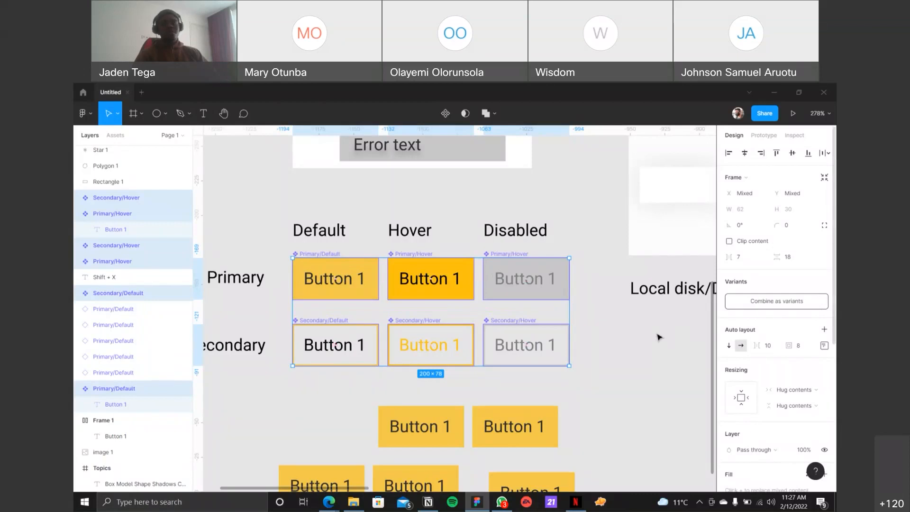
left_click(621, 349)
left_click_drag(598, 378, 279, 243)
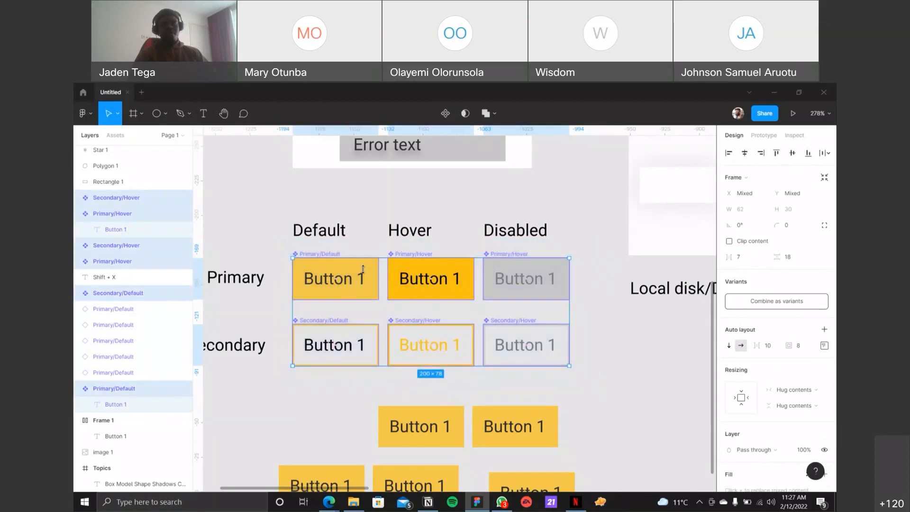
left_click(776, 302)
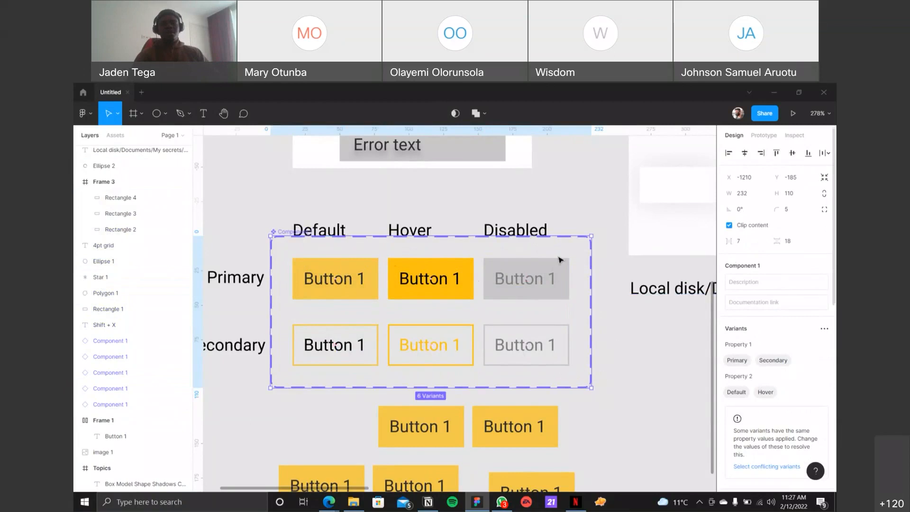
Step: Rename the new variant set as Button
left_click(282, 233)
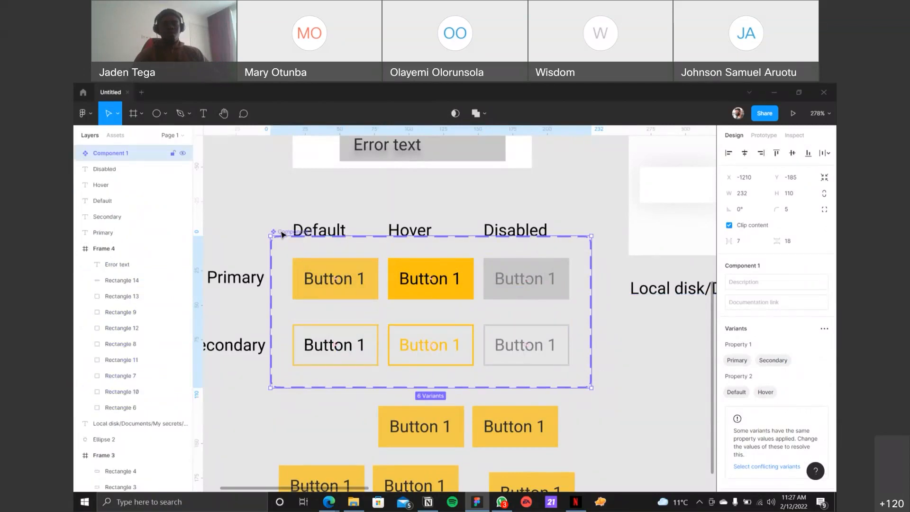
double_click(282, 232)
type("Button")
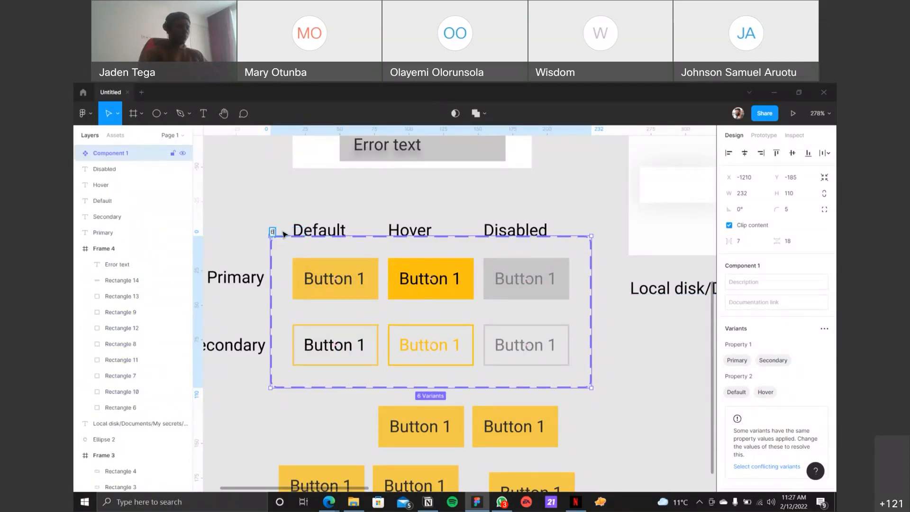
key("Return")
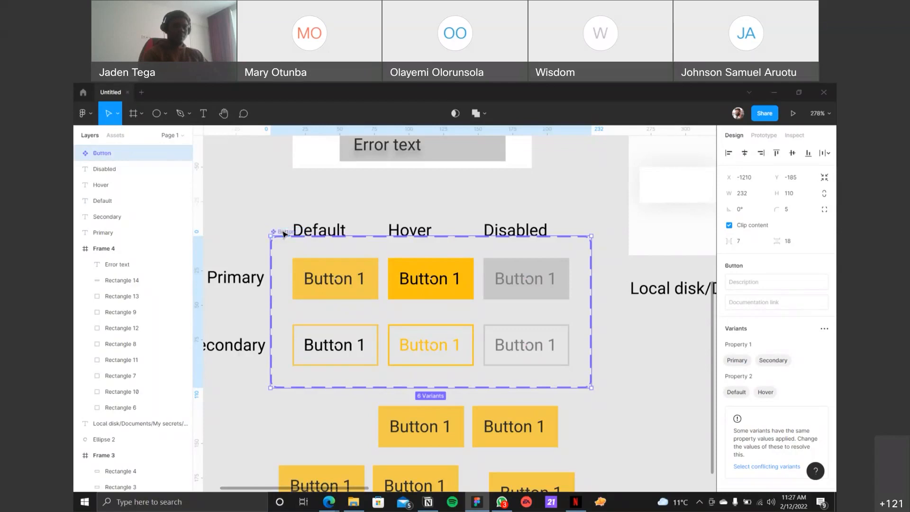
Step: List the variants of the Button set in the layers and collapse the expanded Primary, Hover and Primary, Default variants
left_click(78, 154)
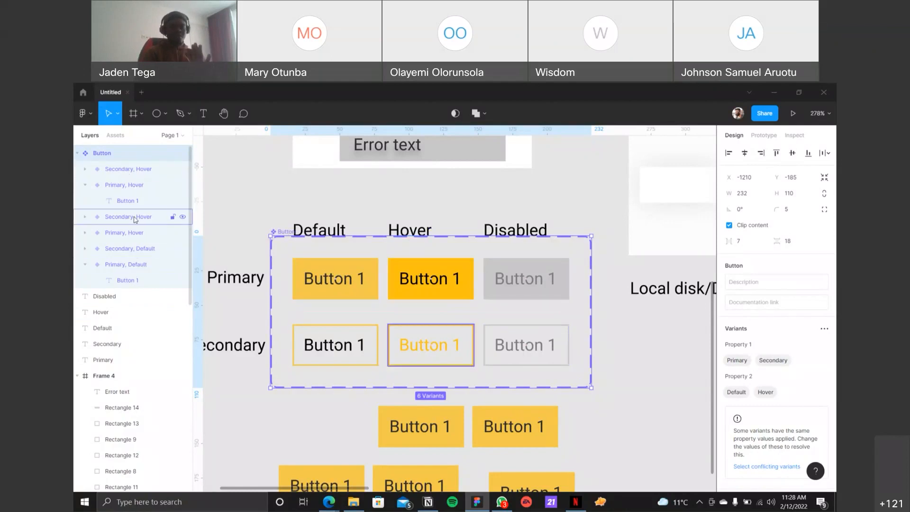
left_click(128, 200)
left_click(87, 185)
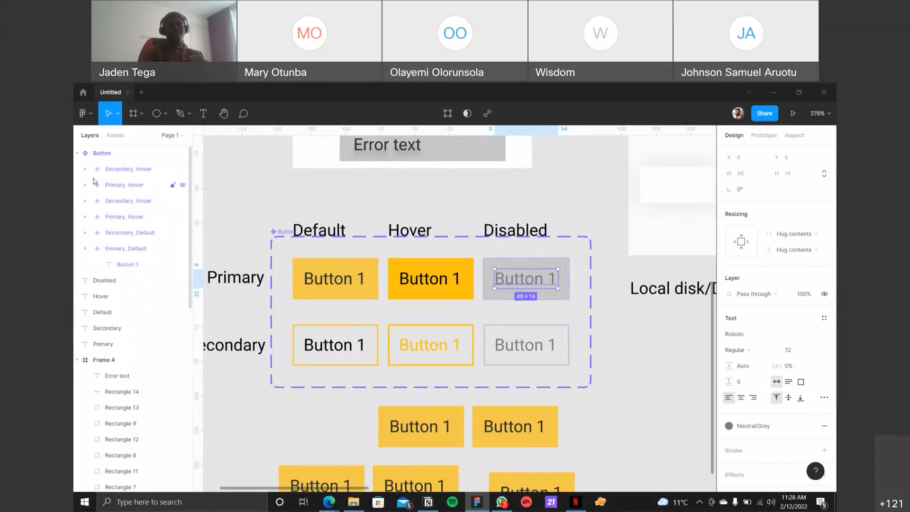
left_click(86, 250)
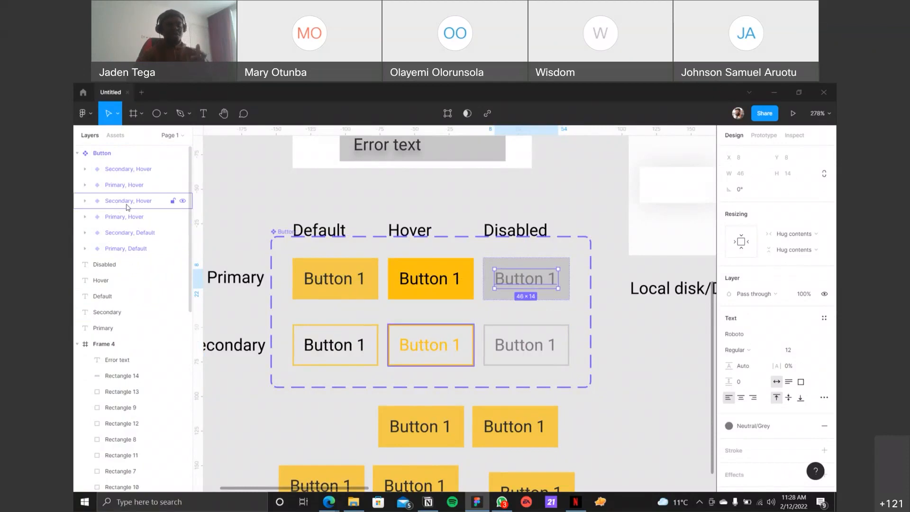
left_click(605, 351)
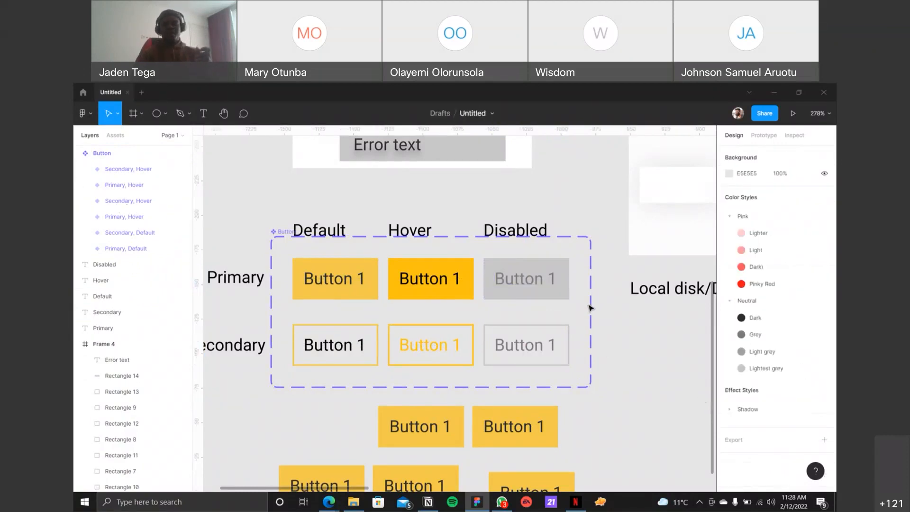
Step: Move the Default, Hover and Disabled headings up to Y -215, clear of the Button variant set, and select the set
left_click(278, 237)
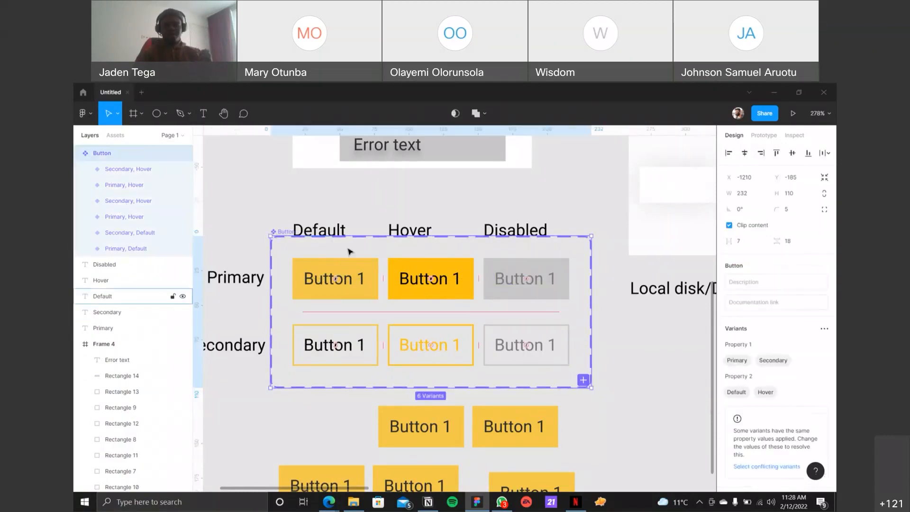
left_click(327, 230)
left_click(410, 231, "shift")
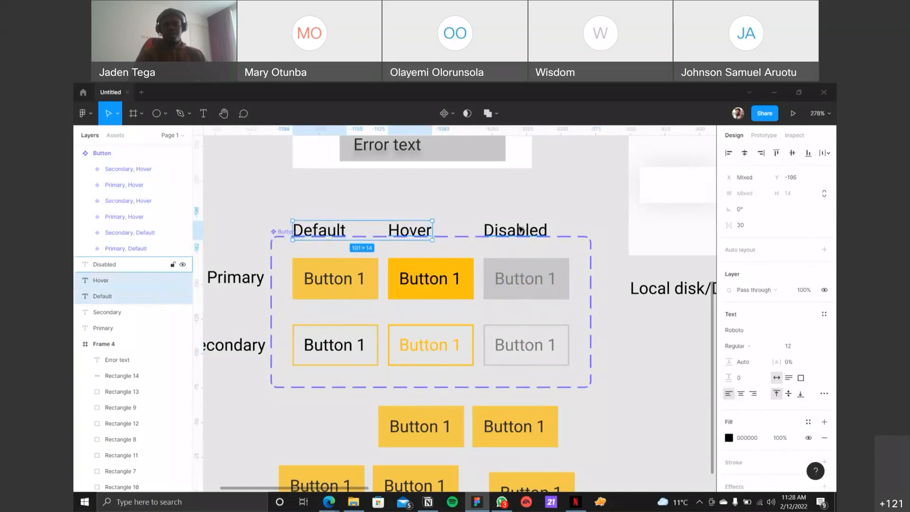
left_click(515, 230, "shift")
left_click_drag(515, 230, 515, 204)
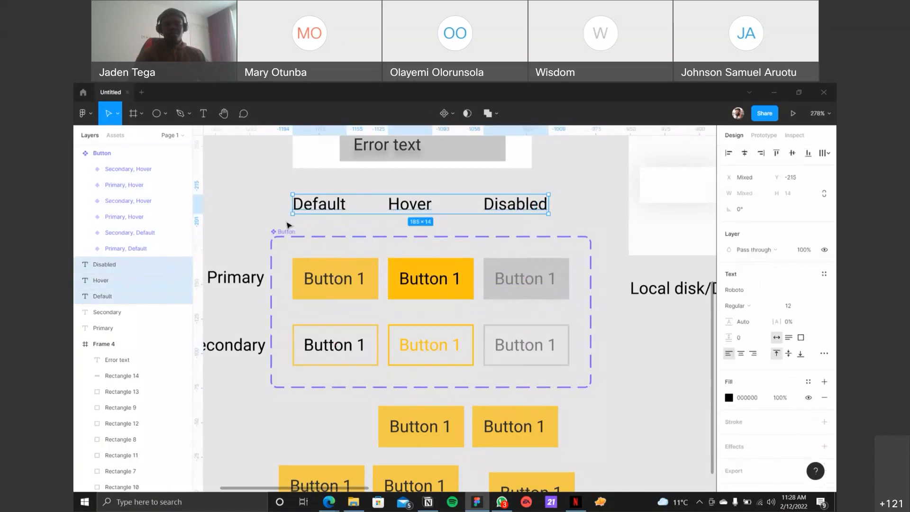
left_click(286, 232)
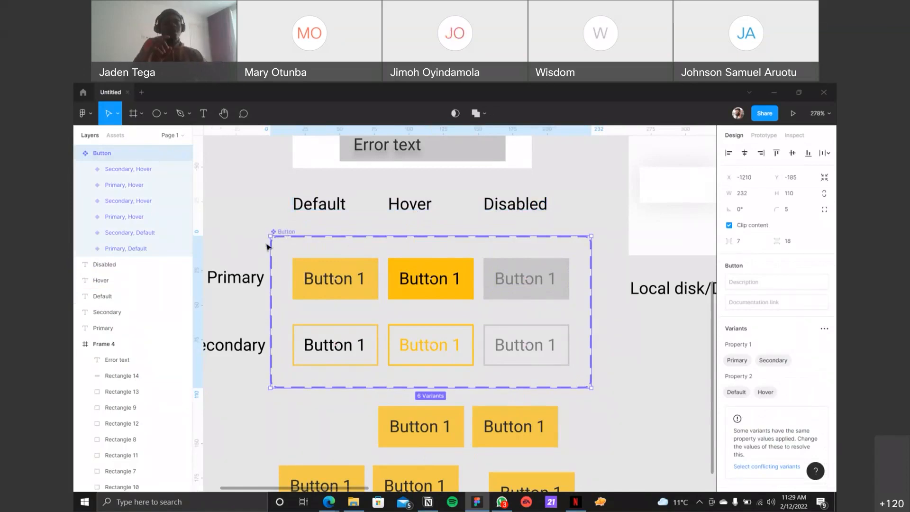
Step: Undo the heading move, the renaming and the combining of the Button variant set
key("ctrl+z")
key("ctrl+z")
key("ctrl+z")
key("ctrl+z")
key("ctrl+z")
key("ctrl+z")
key("ctrl+z")
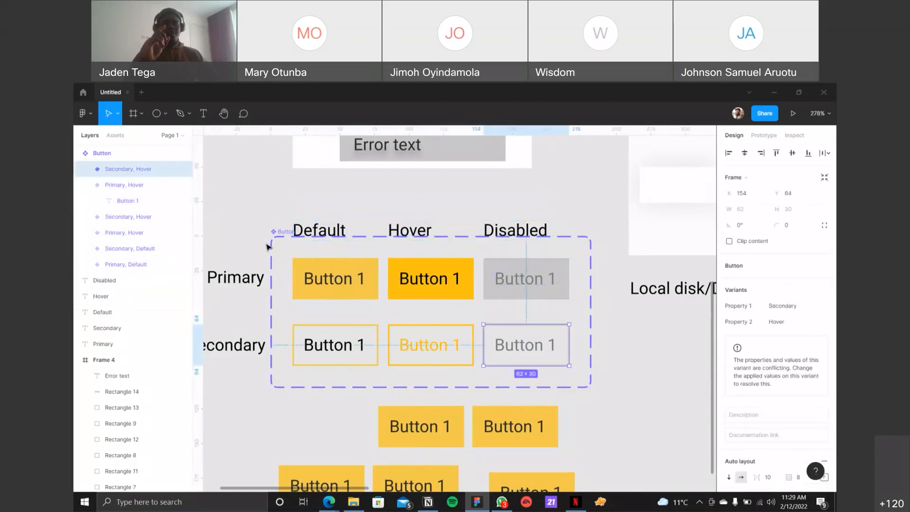
key("ctrl+z")
key("ctrl+z")
Step: Move the Default, Hover and Disabled headings together up to Y -213, clear of the button components
left_click(319, 231)
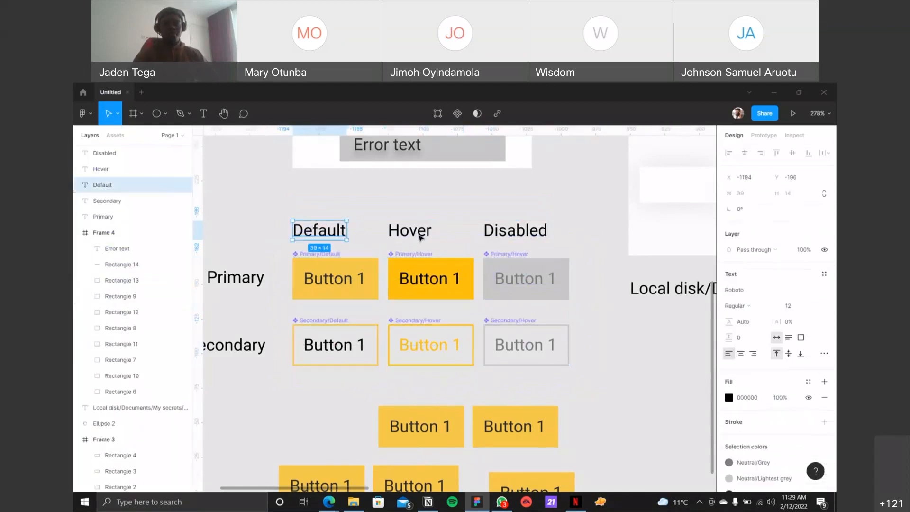
left_click(410, 231, "shift")
left_click(506, 234, "shift")
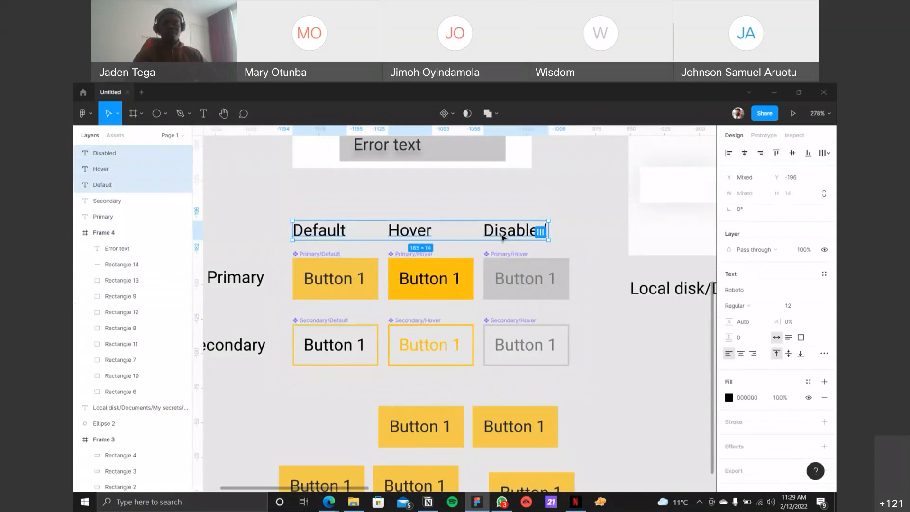
left_click_drag(506, 233, 503, 211)
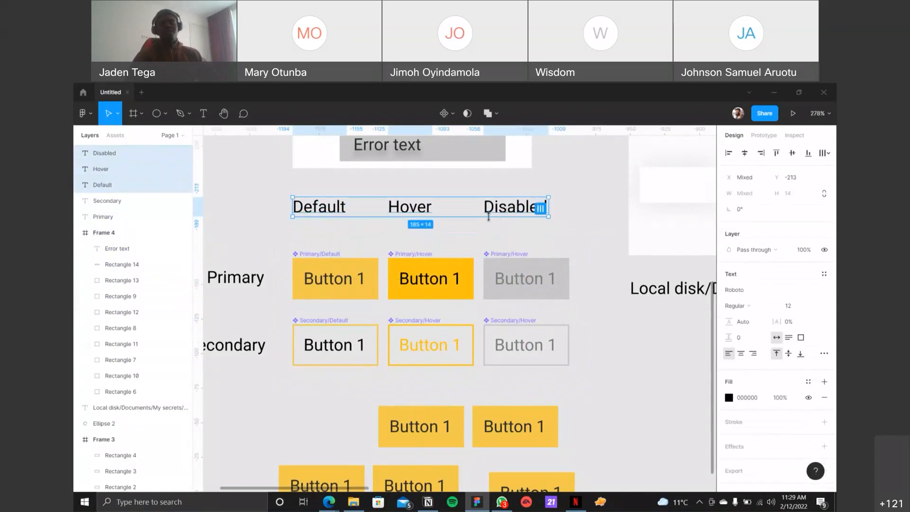
left_click(470, 239)
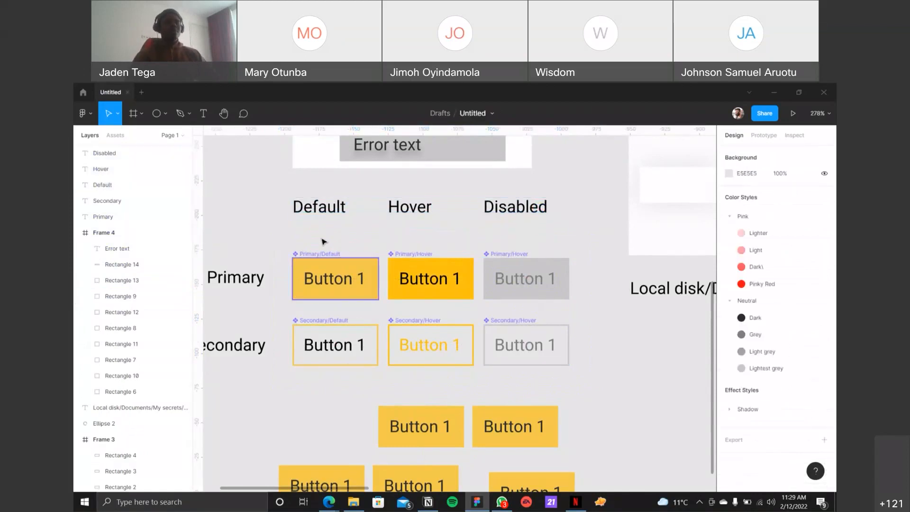
Step: Combine the six main button components in the Primary and Secondary rows as variants and name the set Button
left_click_drag(281, 238, 581, 368)
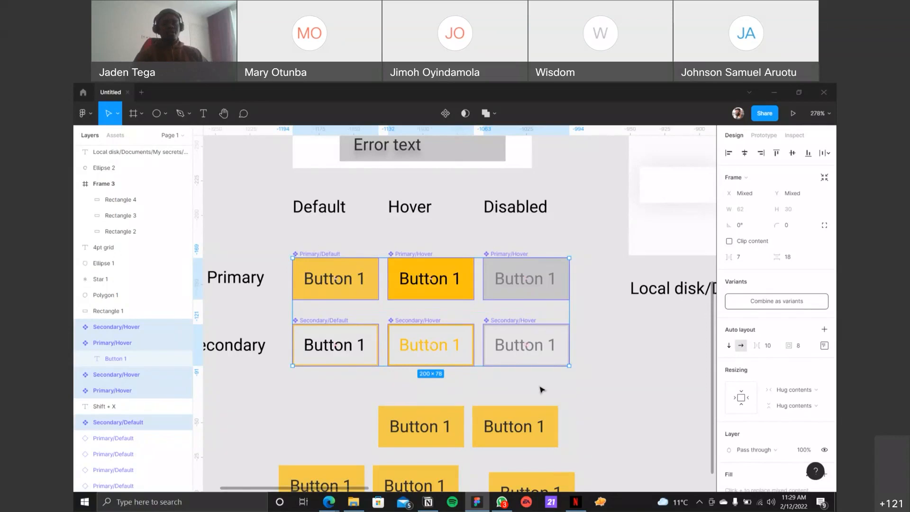
left_click(762, 304)
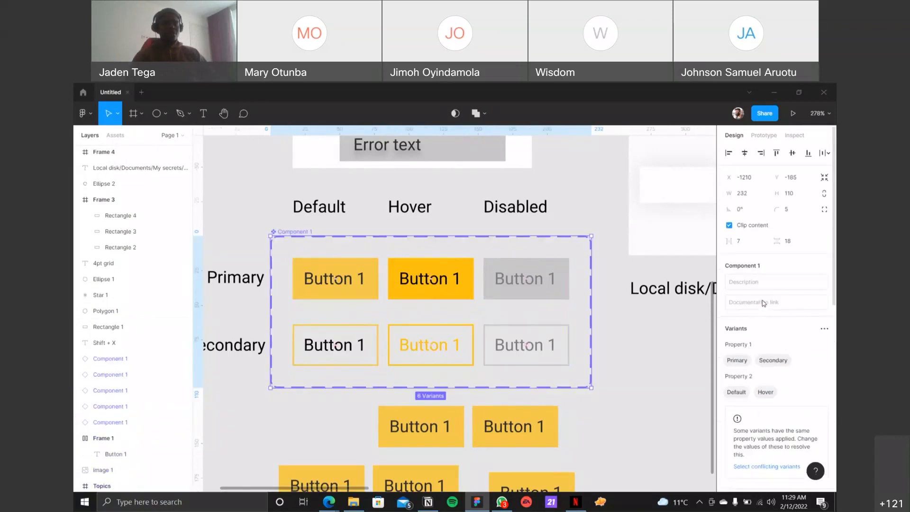
double_click(304, 232)
type("Button")
key("Return")
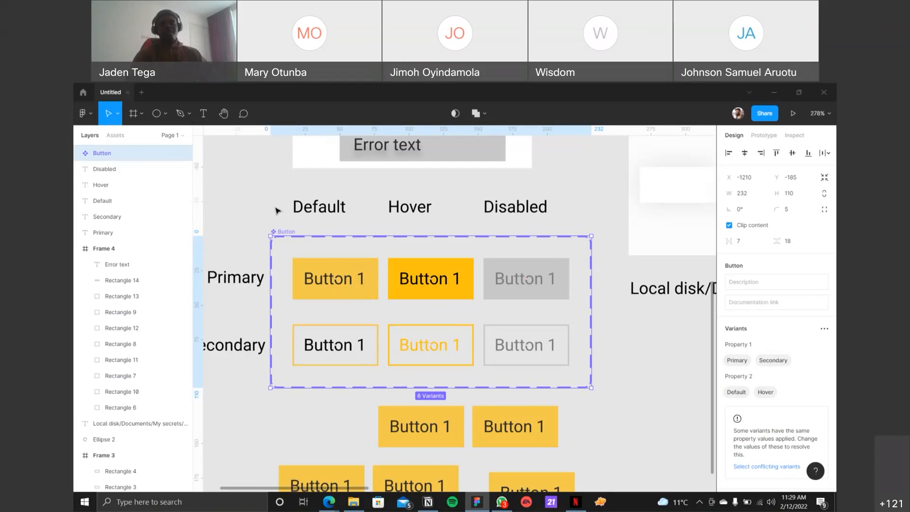
double_click(283, 232)
key("Return")
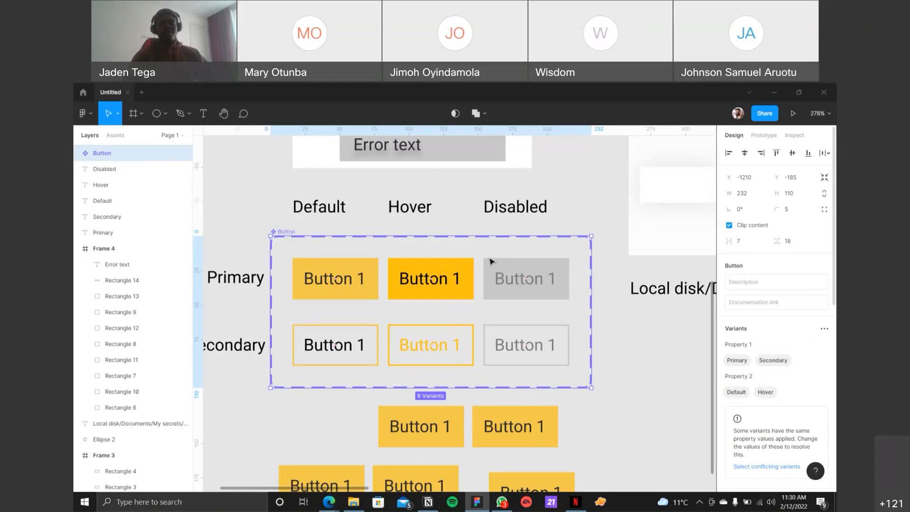
Step: Rename the Button set's variant property Property 1 as Button Type
left_click(757, 347)
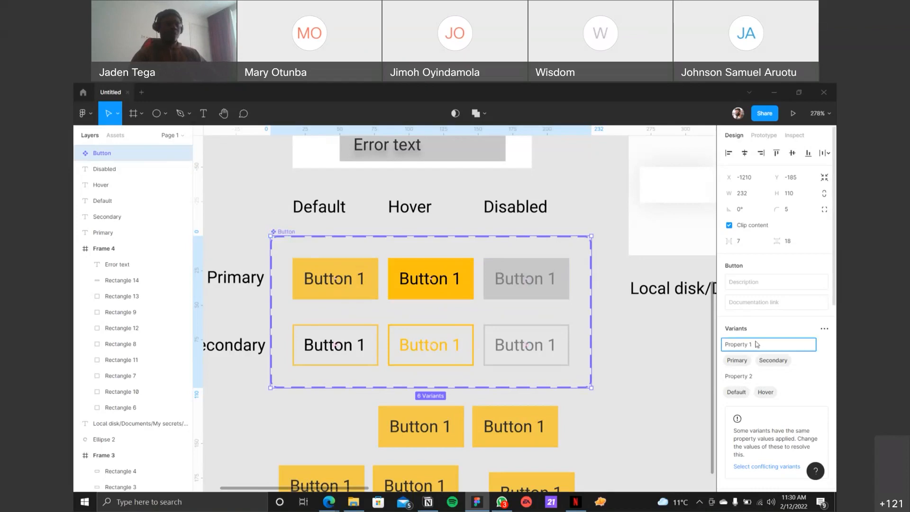
key("ctrl+a")
key("BackSpace")
type("Type")
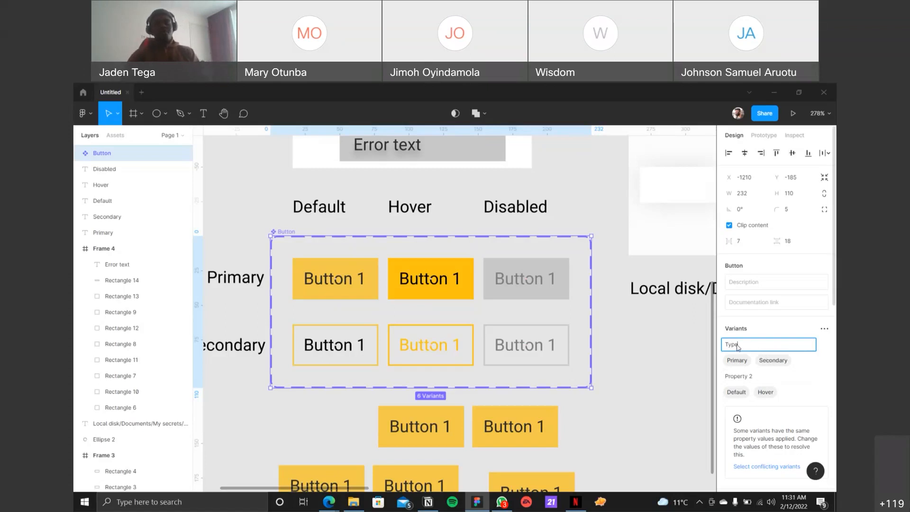
type("Butto")
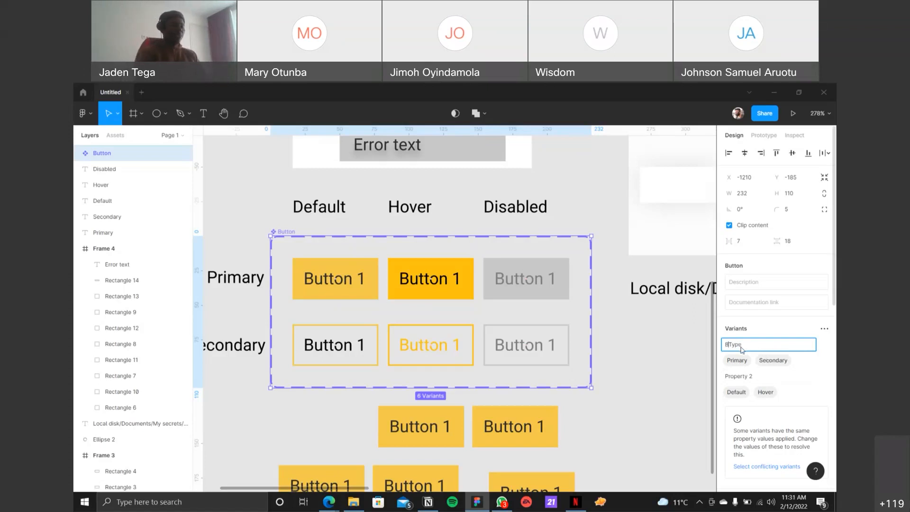
type("n")
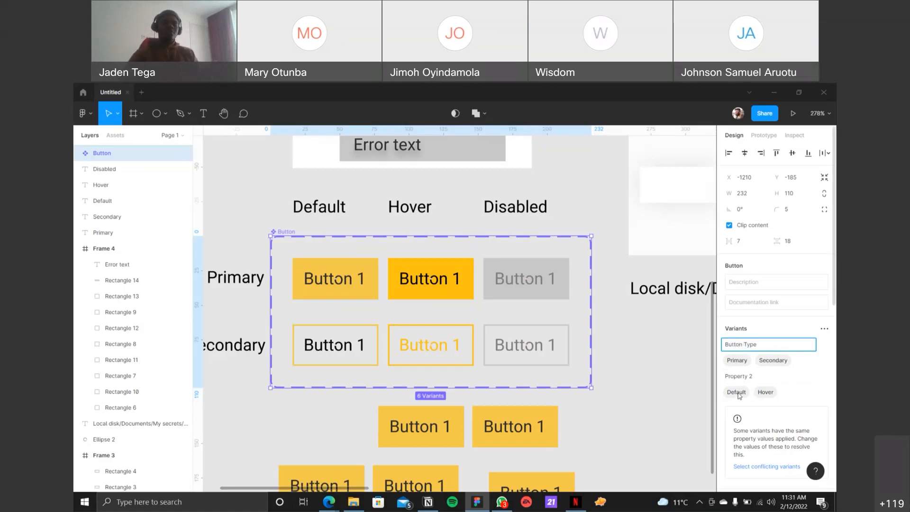
Step: Rename the Button set's variant property Property 2 as States
left_click(760, 381)
key("ctrl+a")
type("S")
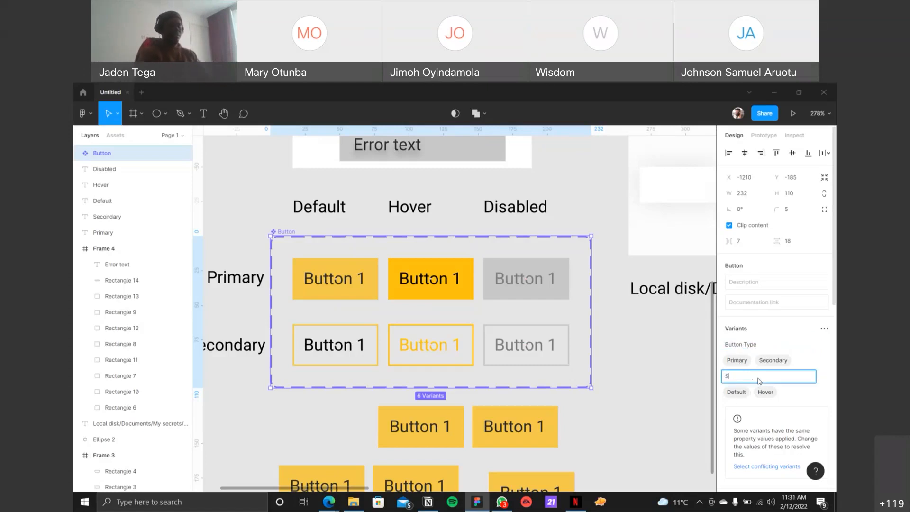
type("tates")
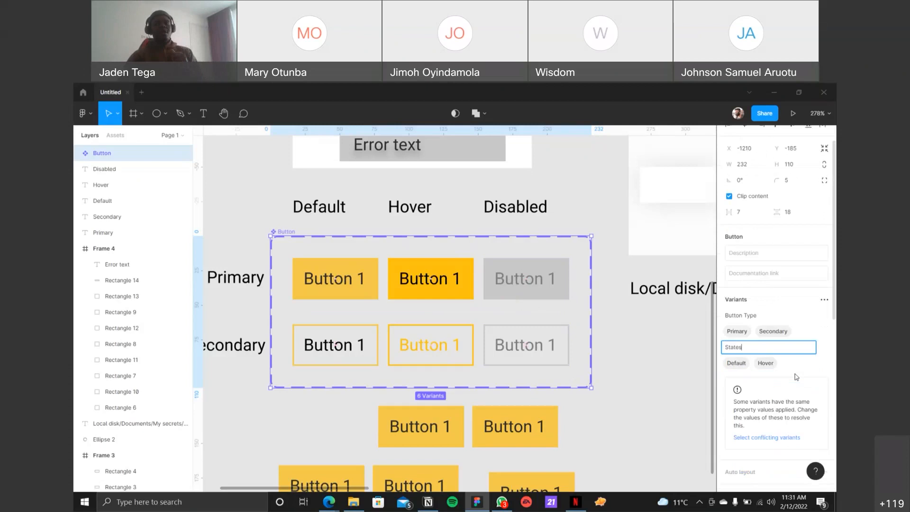
Step: Select the conflicting variants of the Button set and examine the property values of each button in the Hover and Disabled columns
scroll(796, 377, "down", 5)
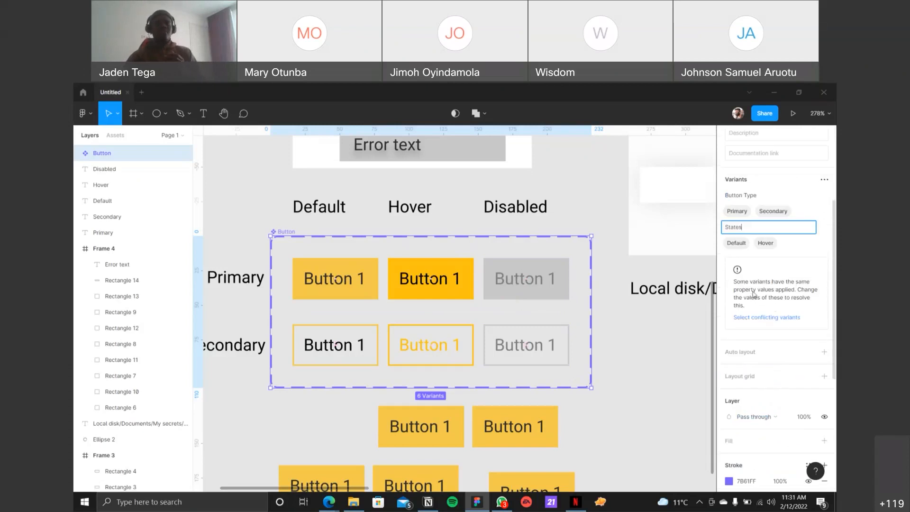
left_click(773, 318)
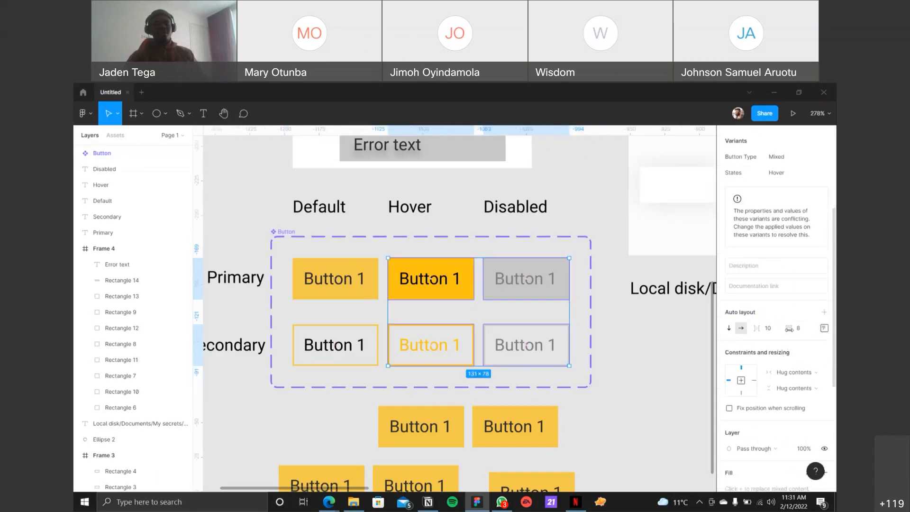
scroll(777, 295, "down", 4)
scroll(778, 294, "up", 6)
scroll(567, 267, "up", 1)
scroll(414, 221, "down", 3)
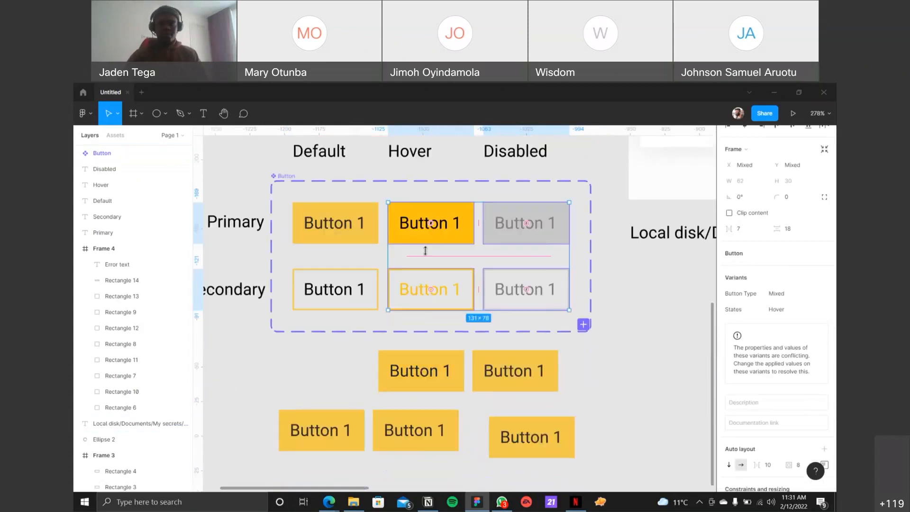
left_click(413, 221)
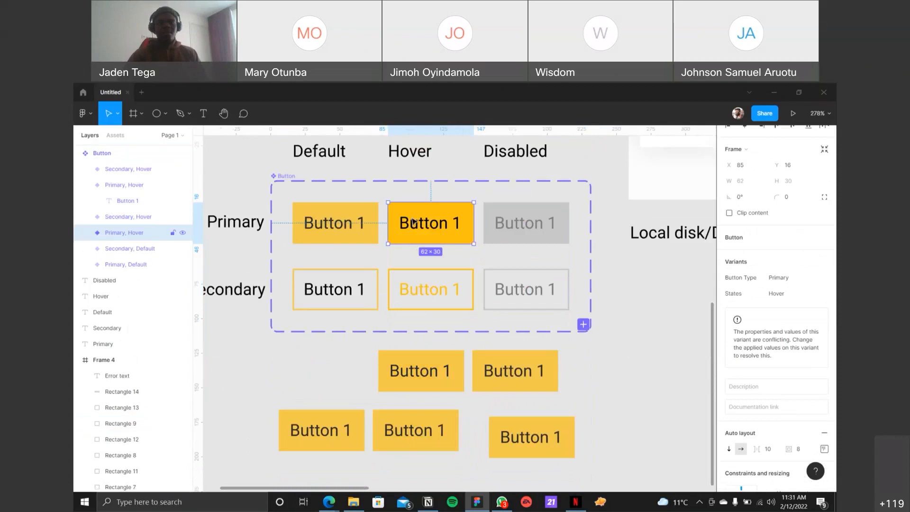
left_click(410, 277)
left_click(503, 228)
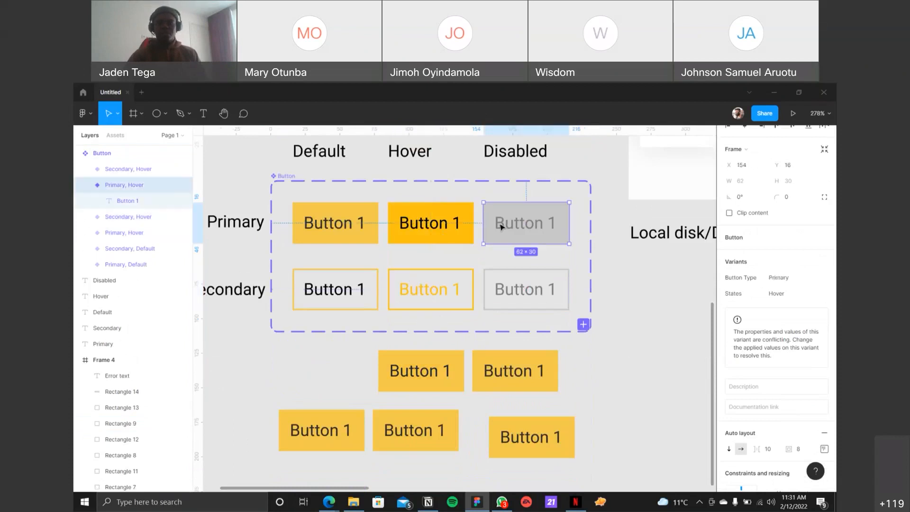
left_click(503, 286)
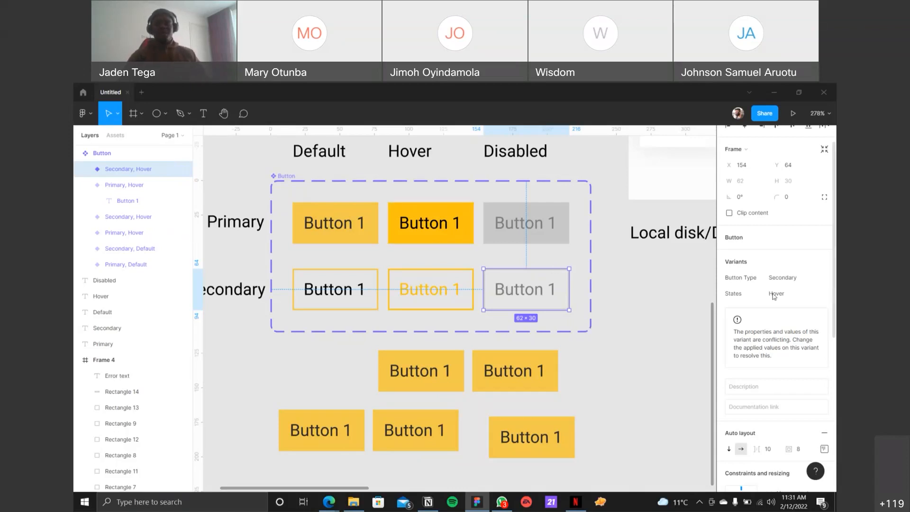
Step: Try to set the States property of the secondary button in the Disabled column to Disabled, and undo the change
left_click(791, 294)
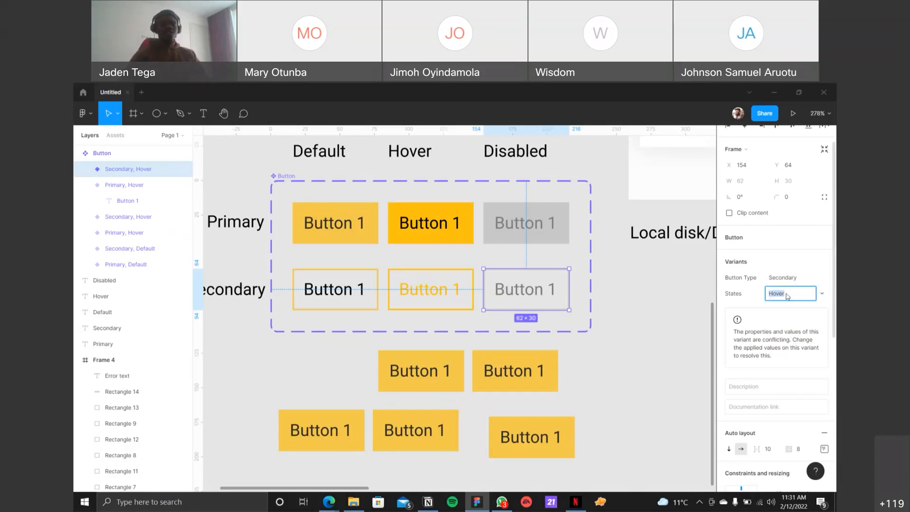
type("Disabled")
key("Return")
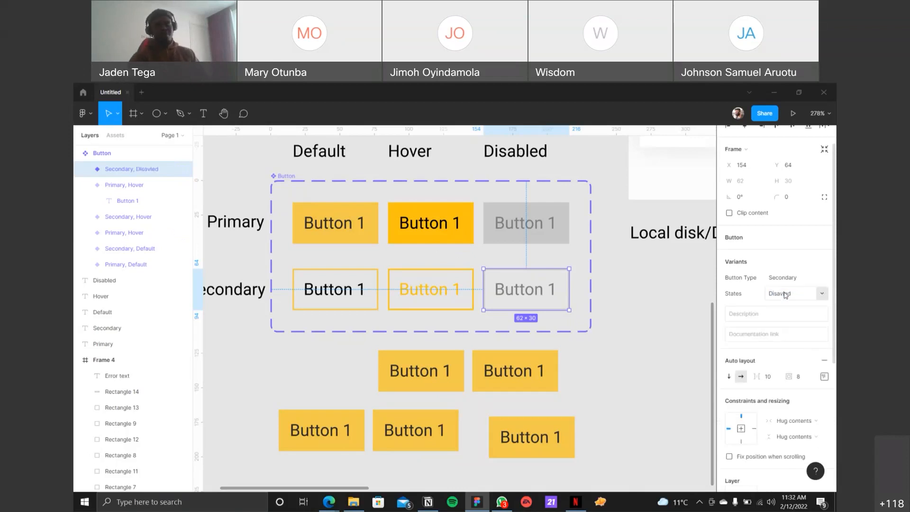
key("ctrl+z")
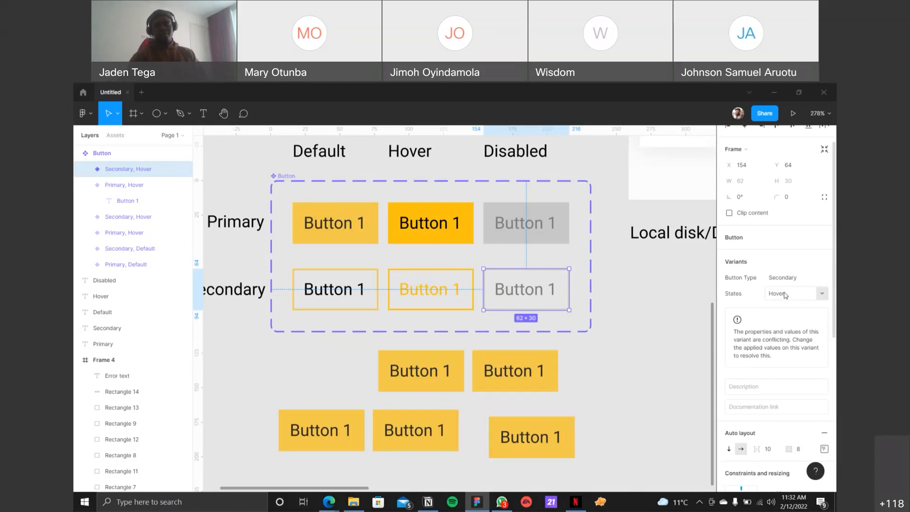
Step: Rename the layer of the secondary button in the Disabled column so its name reads Button Type=Secondary, States=Disabled
double_click(118, 170)
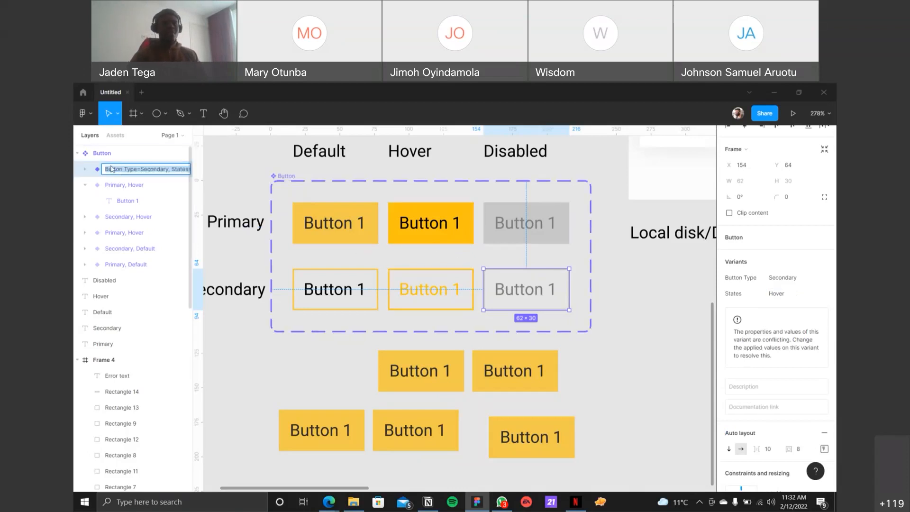
left_click(123, 170)
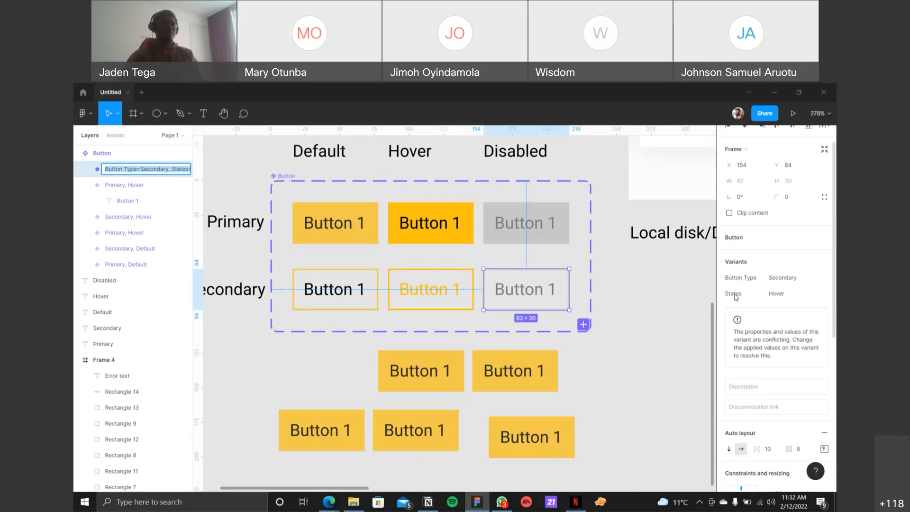
left_click(177, 175)
key("Right")
key("Right")
key("Right")
key("Right")
key("Right")
key("Right")
key("Right")
key("Right")
key("Left")
key("Left")
key("Left")
key("Left")
key("Left")
key("Left")
key("Left")
key("Left")
key("Left")
key("Left")
key("Left")
key("Left")
key("Left")
key("Left")
key("Left")
key("Left")
key("Left")
key("Left")
key("Left")
key("Left")
key("Delete")
key("Delete")
key("Delete")
key("Delete")
key("Delete")
key("Delete")
key("Delete")
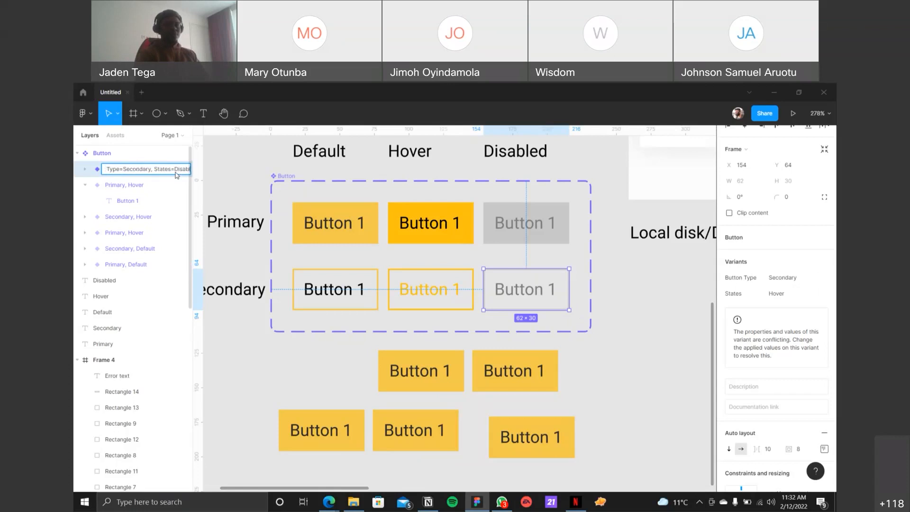
key("Return")
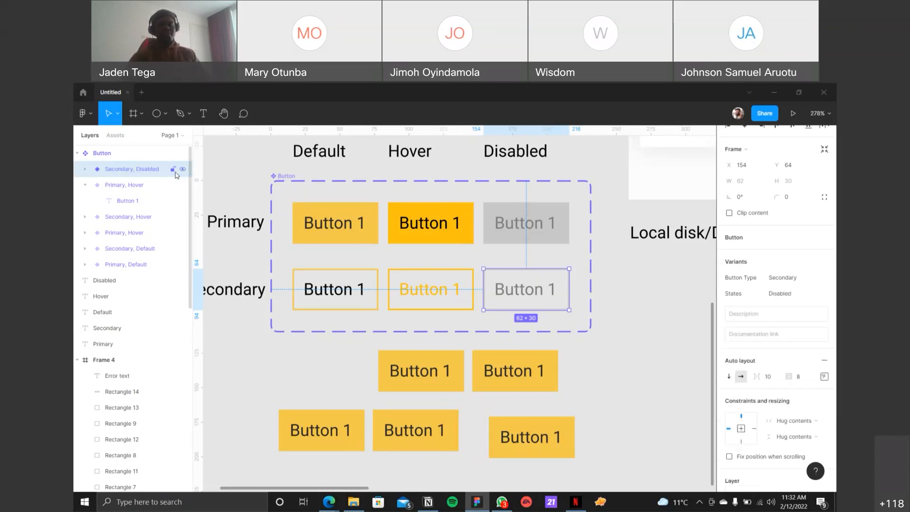
Step: Find the remaining conflicting variants, set the grey primary button's States value to Disabled, and select the Button set
left_click(284, 176)
left_click(763, 438)
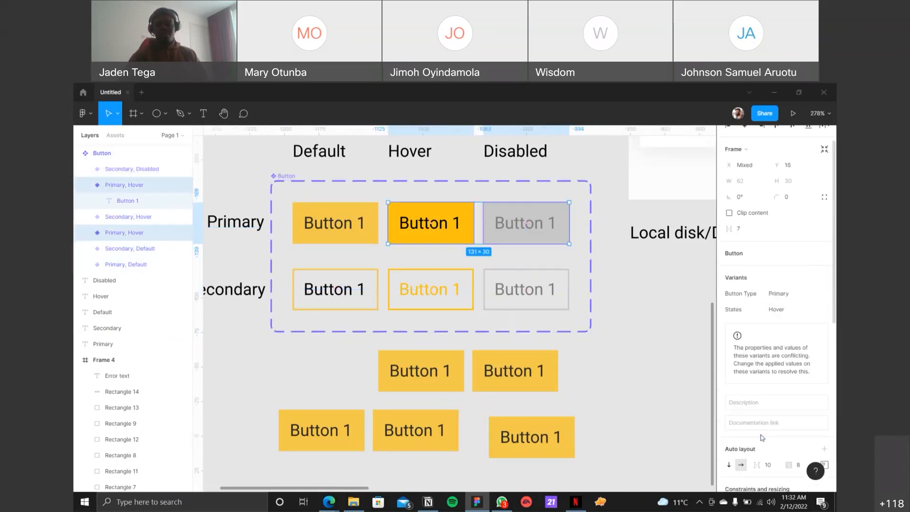
left_click(498, 232)
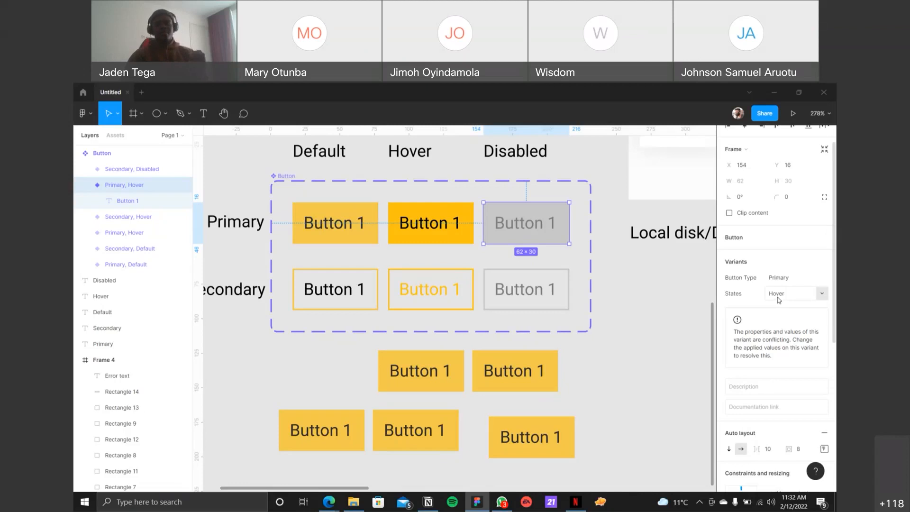
left_click(563, 290)
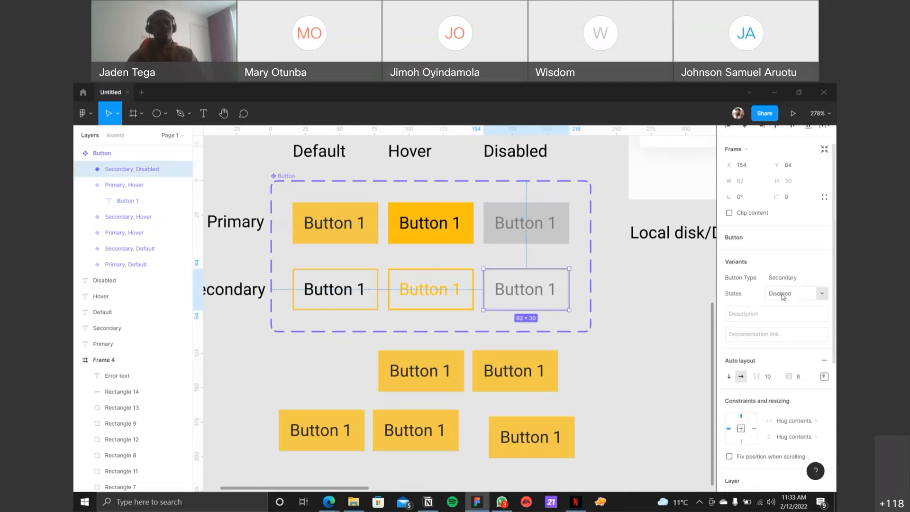
left_click(539, 232)
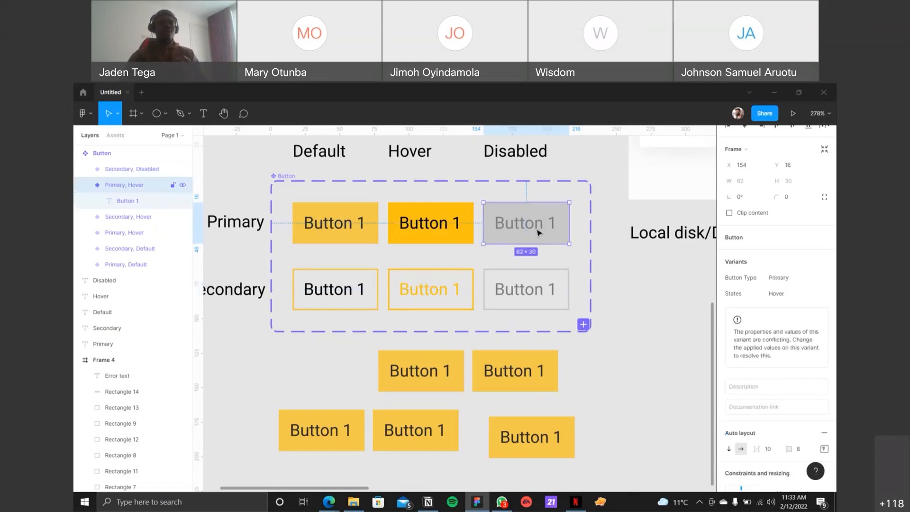
left_click(820, 293)
left_click(812, 306)
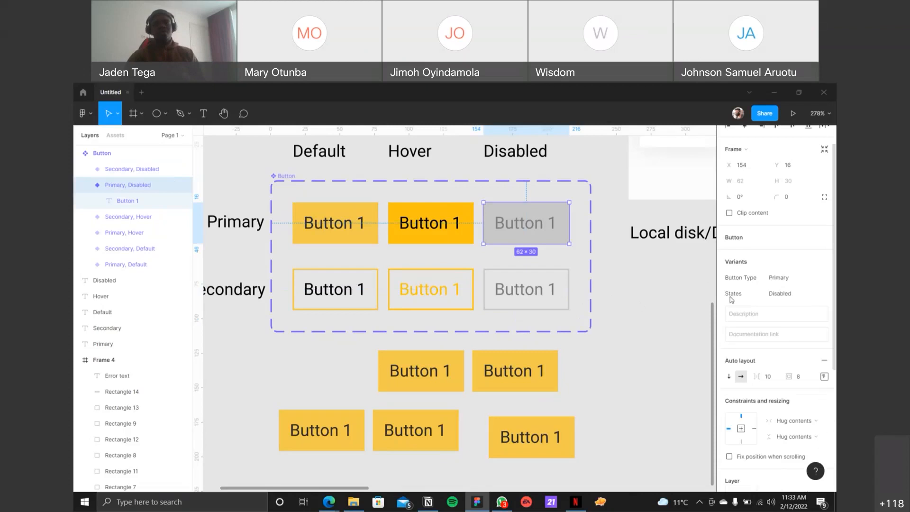
left_click(325, 188)
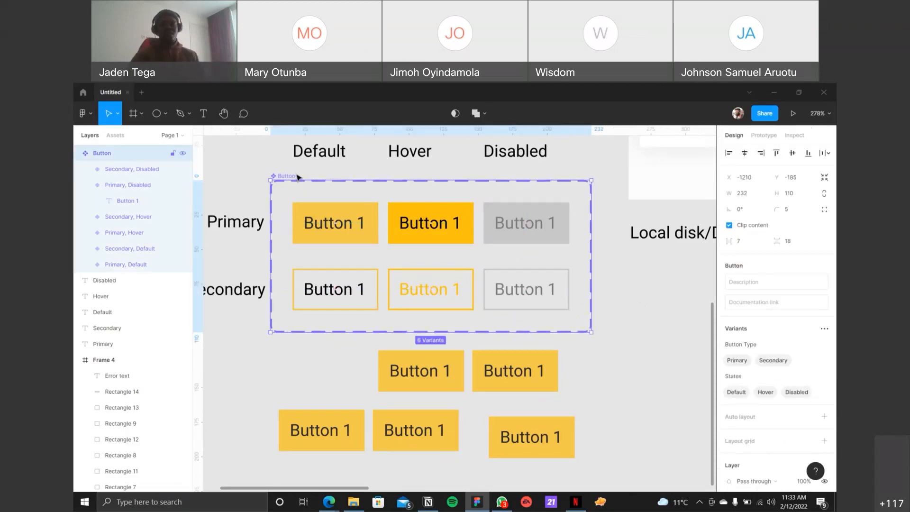
scroll(323, 231, "down", 5)
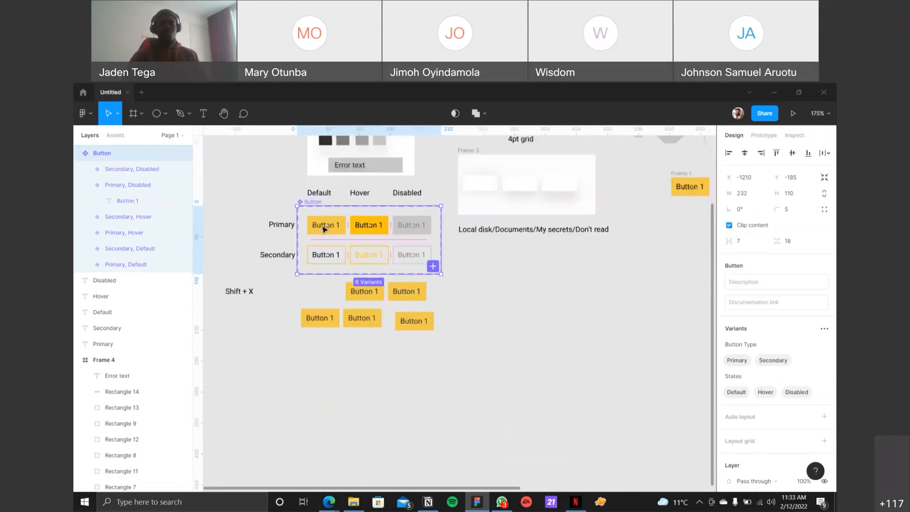
Step: Move the upper-right yellow button instance from below the Button set onto the empty canvas beside it, at about X -912, Y -49
scroll(323, 230, "up", 1)
left_click(554, 298)
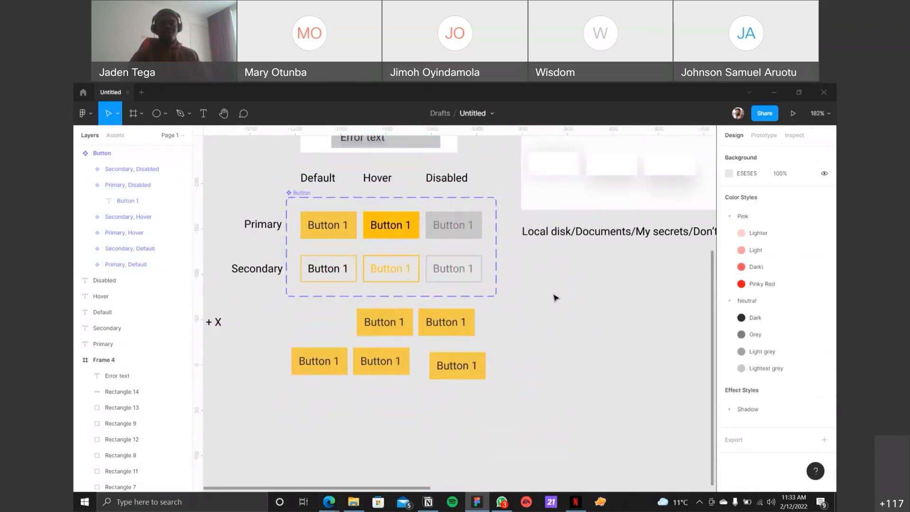
left_click_drag(456, 334, 591, 350)
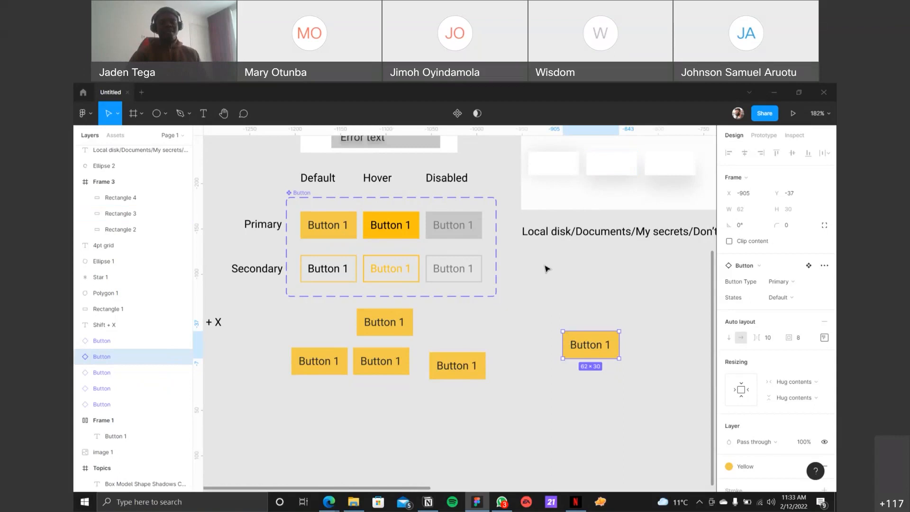
left_click_drag(591, 348, 587, 335)
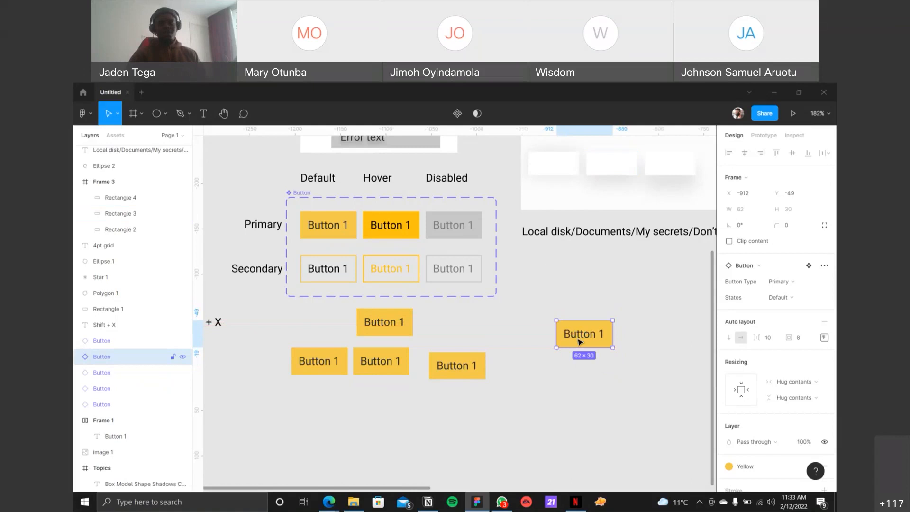
left_click(560, 370)
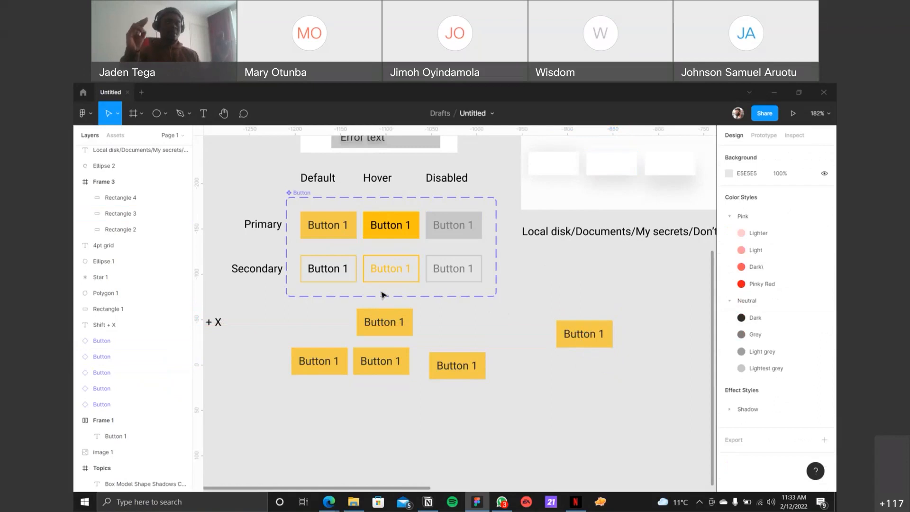
Step: Examine the properties of the button instance directly below the Button set and of the set's Primary, Default variant
left_click(386, 325)
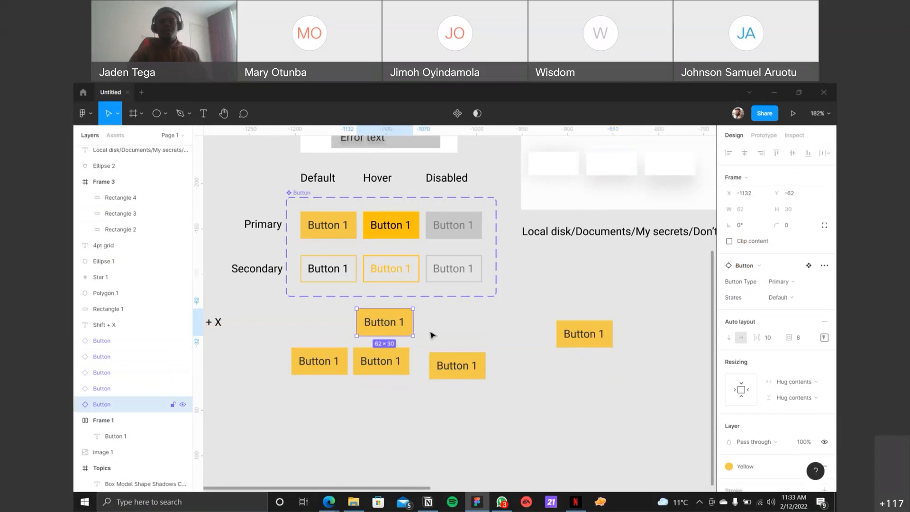
scroll(798, 308, "down", 3)
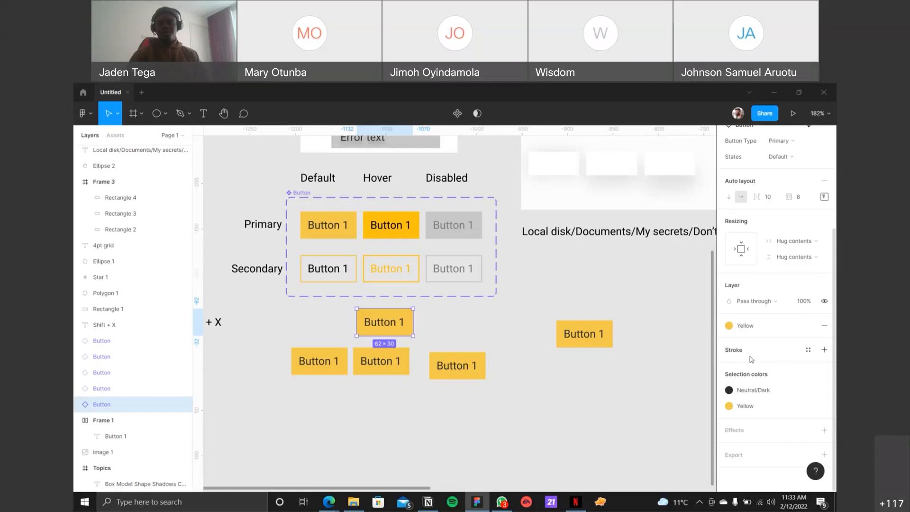
left_click(339, 234)
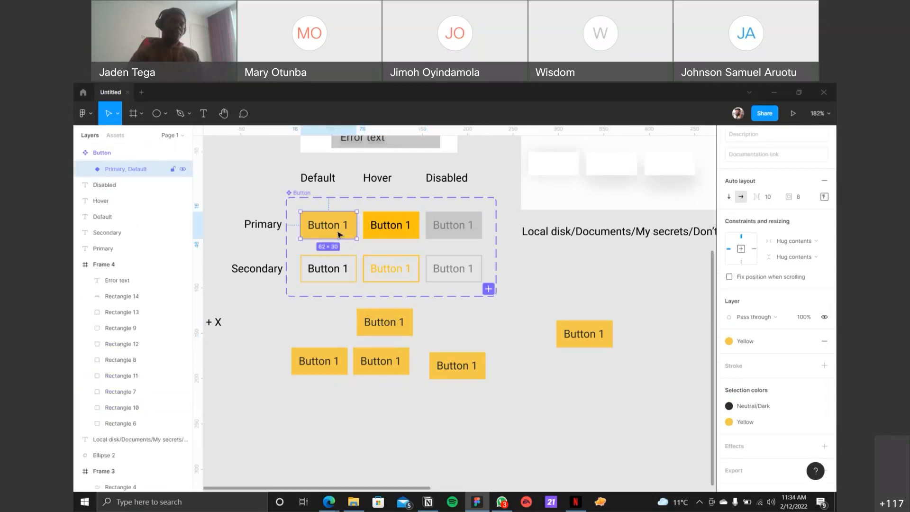
scroll(501, 282, "down", 1)
left_click(450, 324)
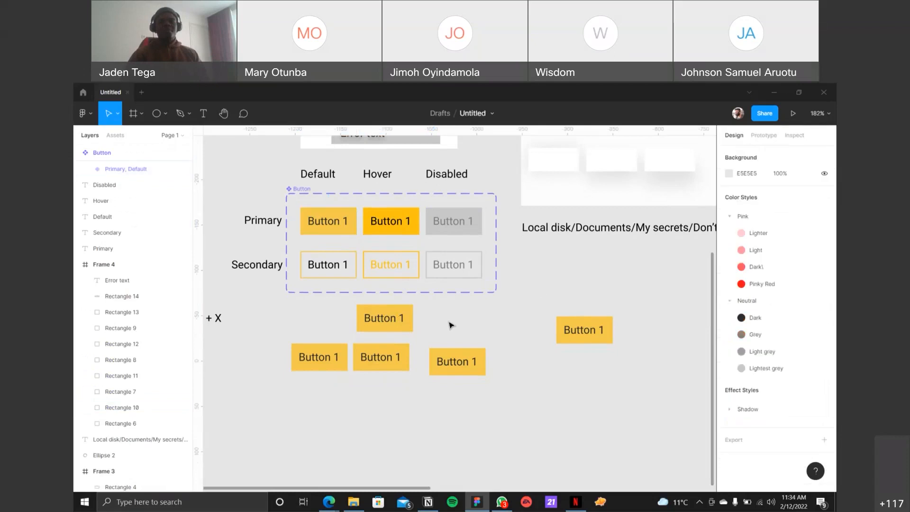
Step: Reposition the separated button instance to about X -913, Y -58, and inspect the Secondary, Default variant's properties
left_click(574, 326)
left_click_drag(591, 318, 574, 334)
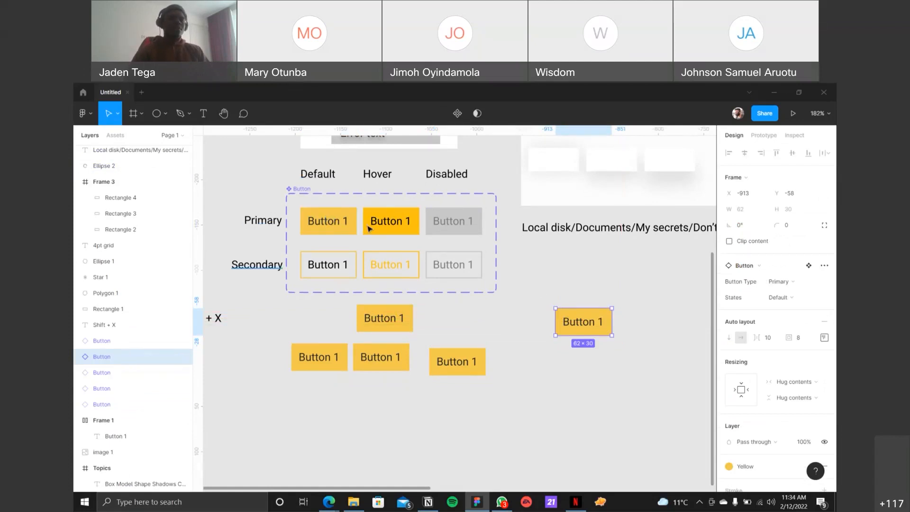
left_click(333, 261)
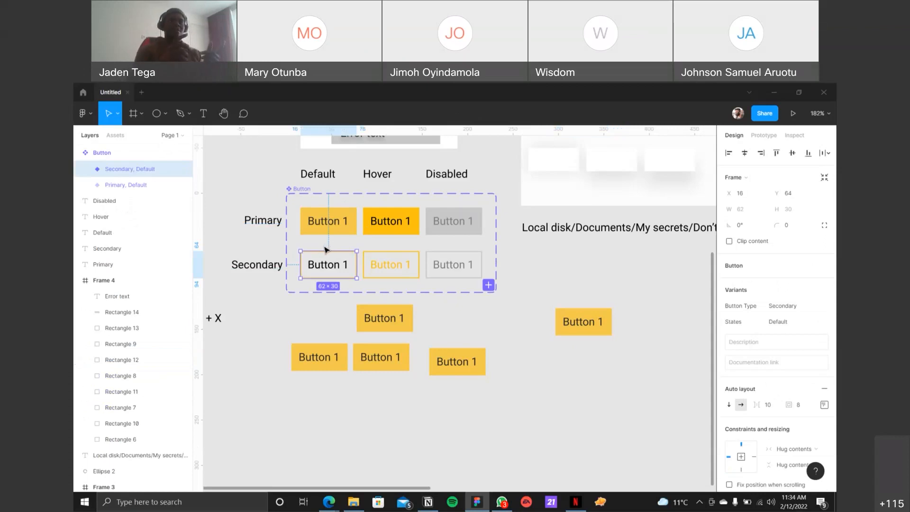
left_click(552, 282)
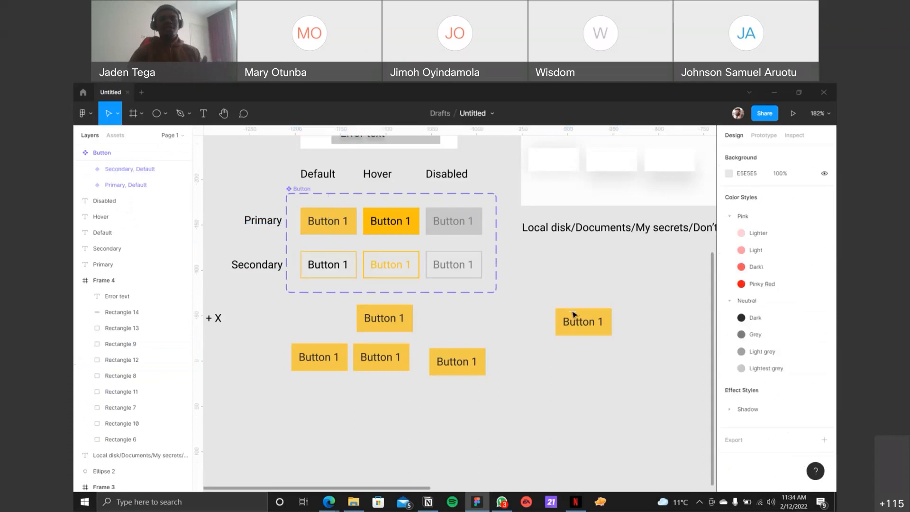
Step: Switch the separated button instance's Button Type property to Secondary
left_click(575, 317)
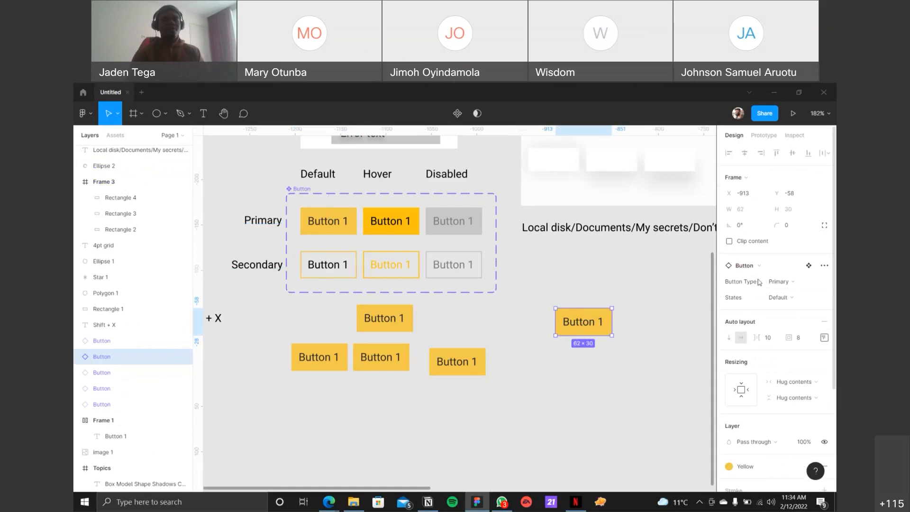
left_click(812, 283)
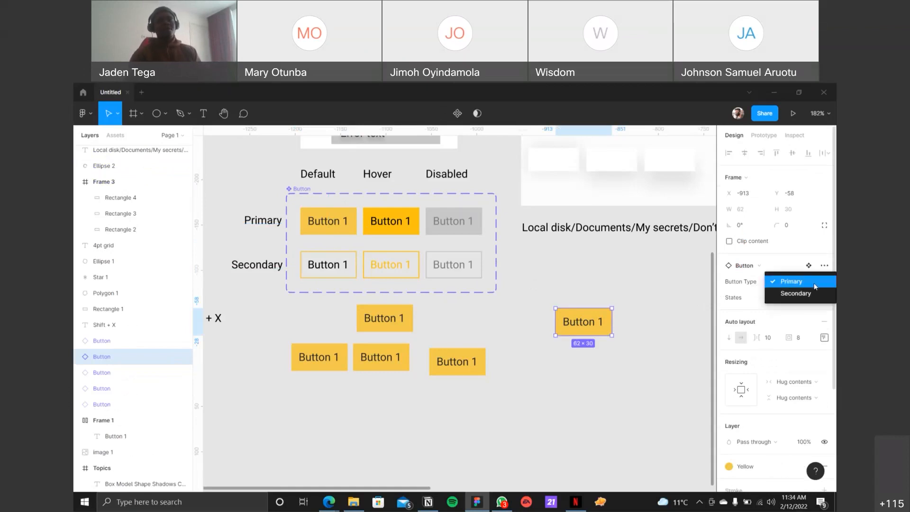
left_click(815, 294)
left_click(613, 275)
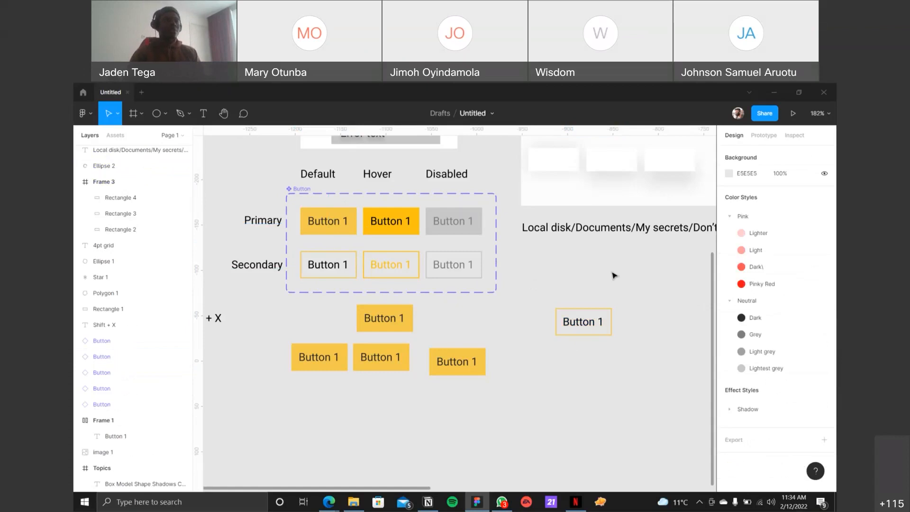
Step: Set the States property of the separated secondary button instance to Disabled
left_click(582, 309)
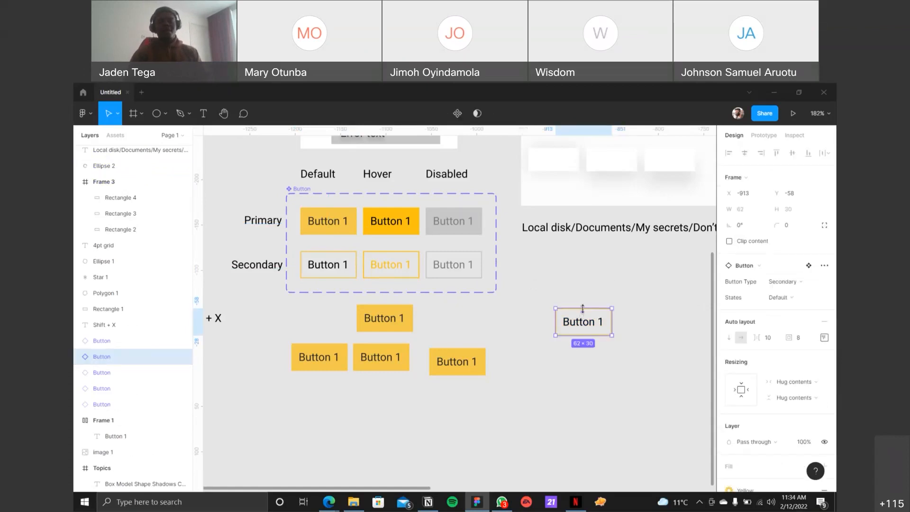
left_click(798, 299)
left_click(801, 321)
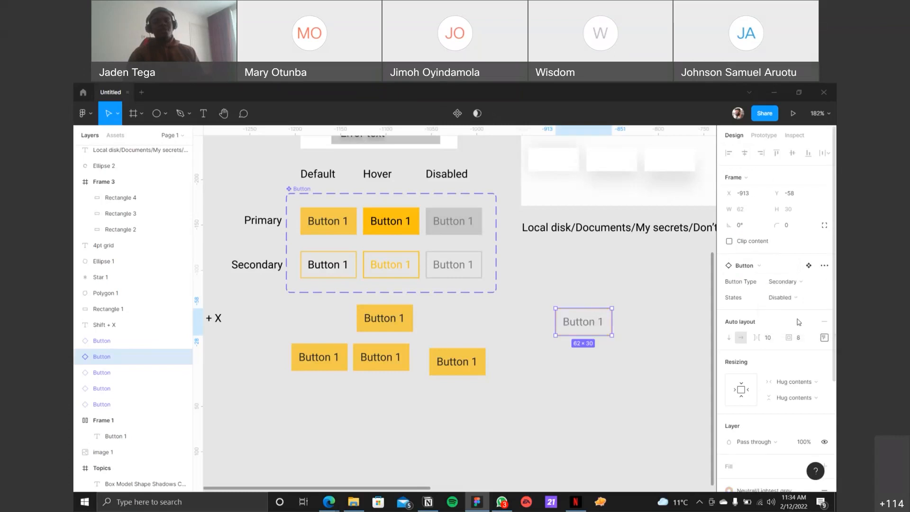
left_click(662, 296)
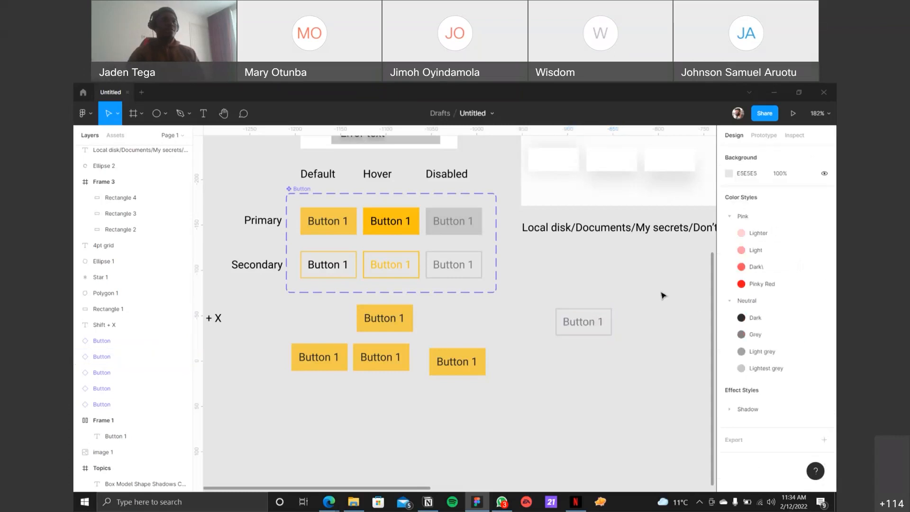
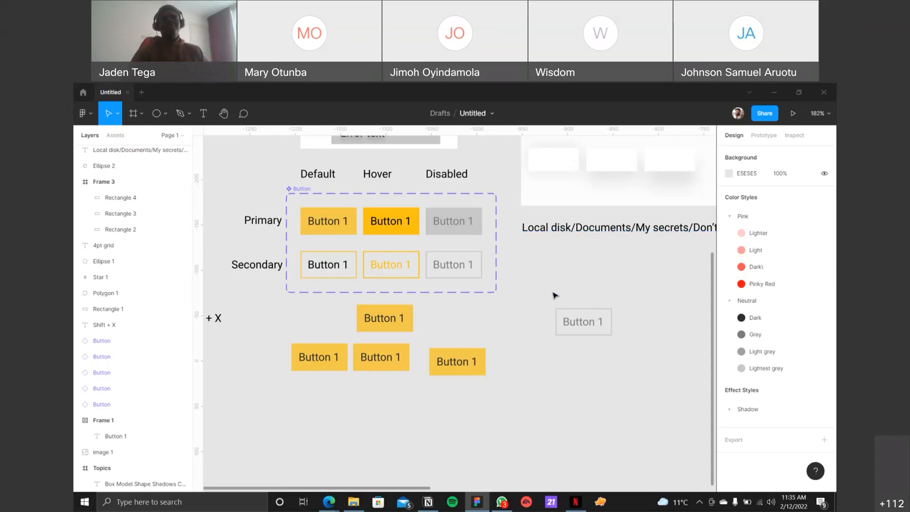
scroll(555, 293, "down", 2)
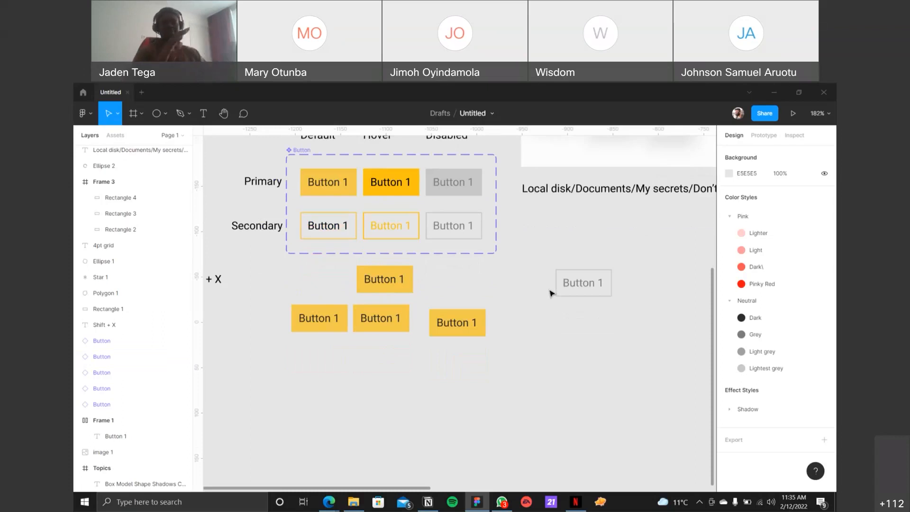
scroll(473, 205, "down", 1)
scroll(475, 214, "up", 2)
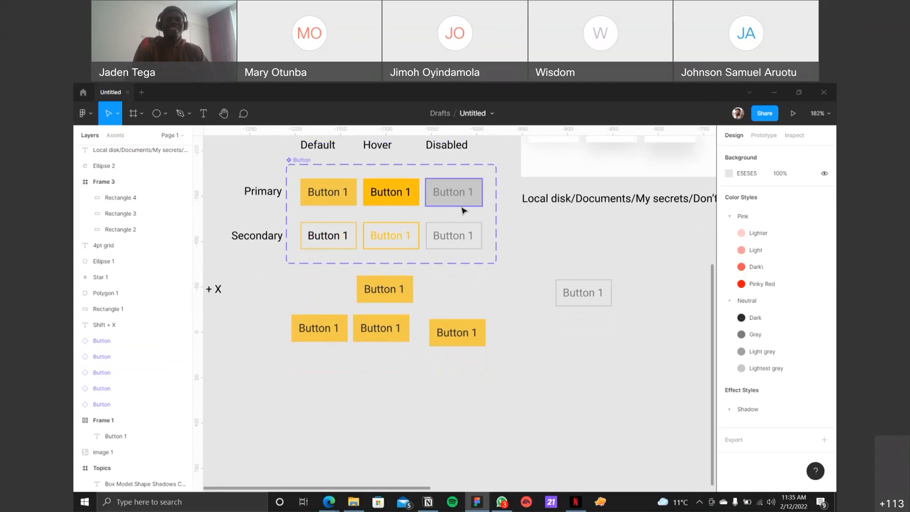
scroll(464, 210, "down", 1)
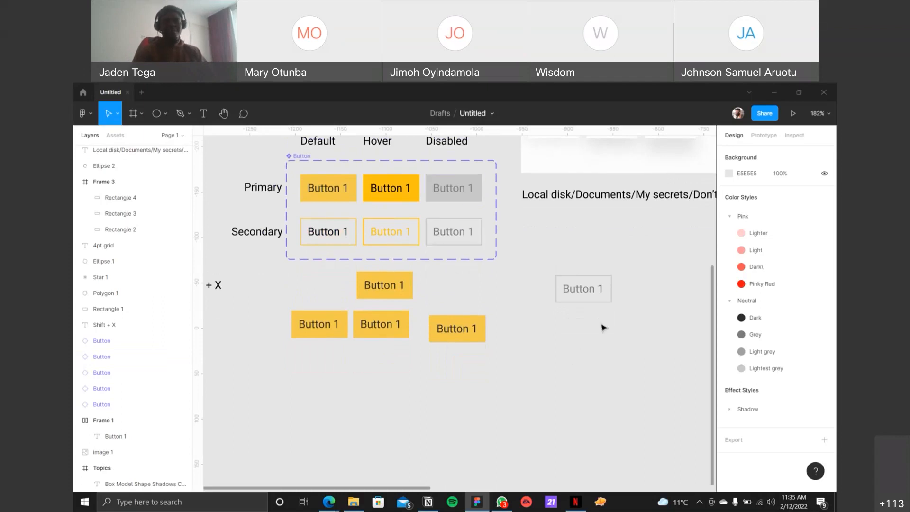
Step: Duplicate all six button variants from the Button component set onto the empty canvas below the loose yellow buttons
left_click(586, 290)
left_click(439, 280)
left_click(346, 192)
left_click(398, 196, "shift")
left_click(464, 197, "shift")
left_click(447, 235, "shift")
left_click(391, 234, "shift")
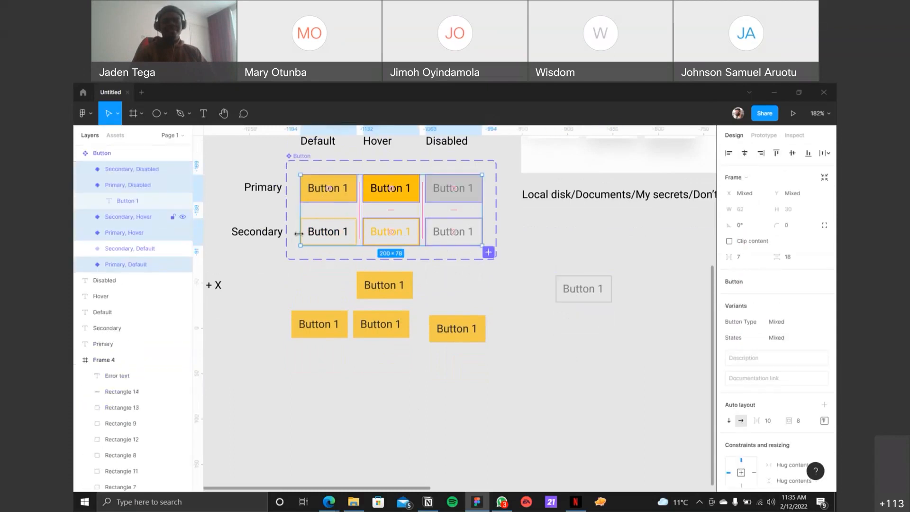
left_click(318, 232, "shift")
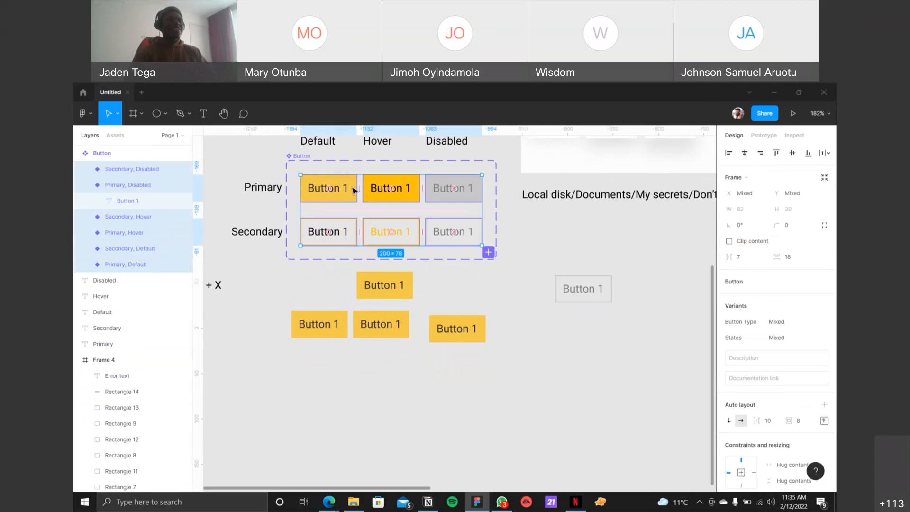
scroll(353, 190, "down", 1)
left_click_drag(347, 176, 448, 421)
scroll(448, 396, "down", 5)
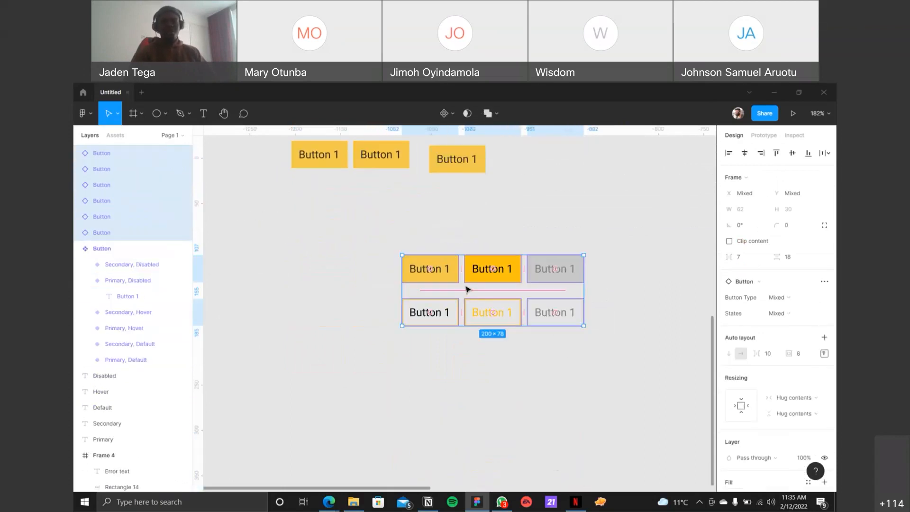
left_click_drag(475, 281, 474, 299)
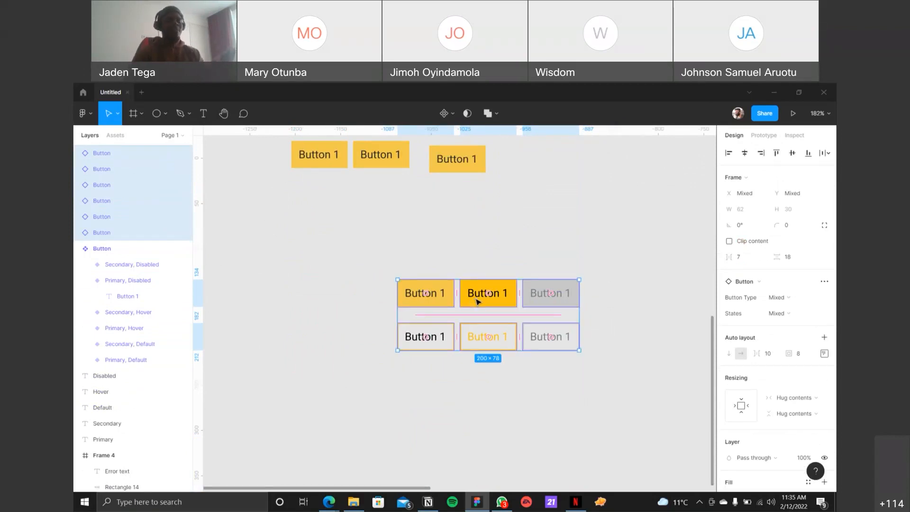
Step: Detach the six duplicated button instances from their component and clear the selection
right_click(468, 300)
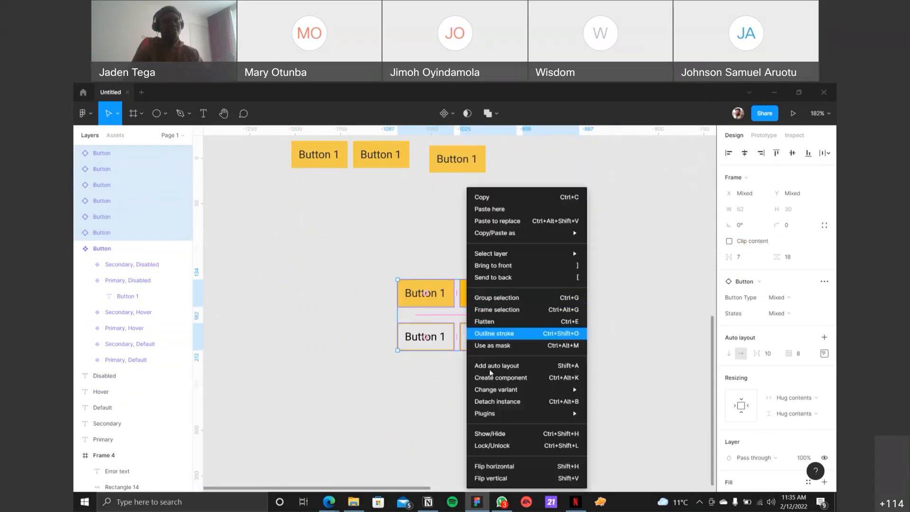
left_click(508, 402)
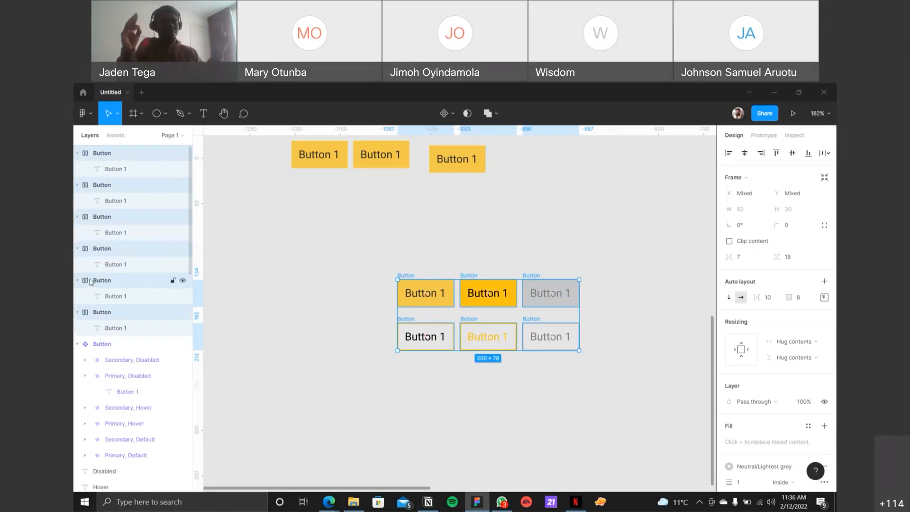
left_click(378, 214)
left_click_drag(347, 263, 621, 388)
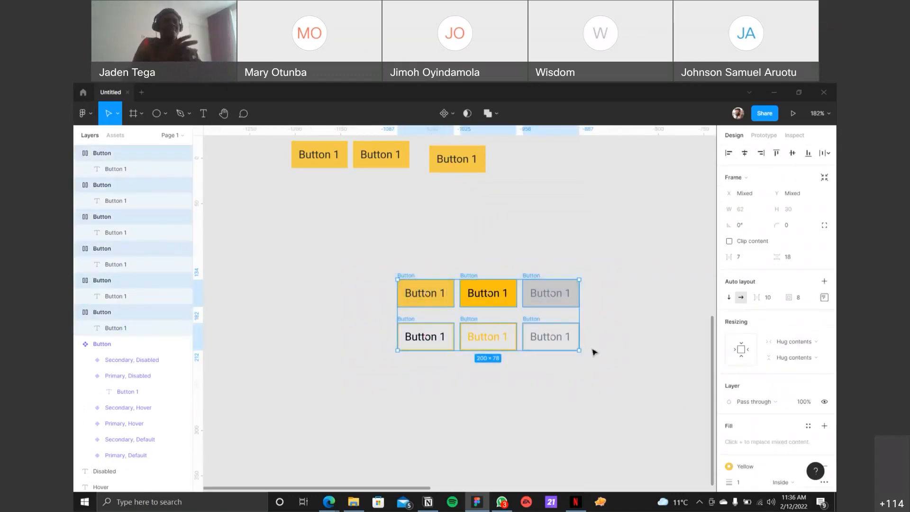
left_click(598, 296)
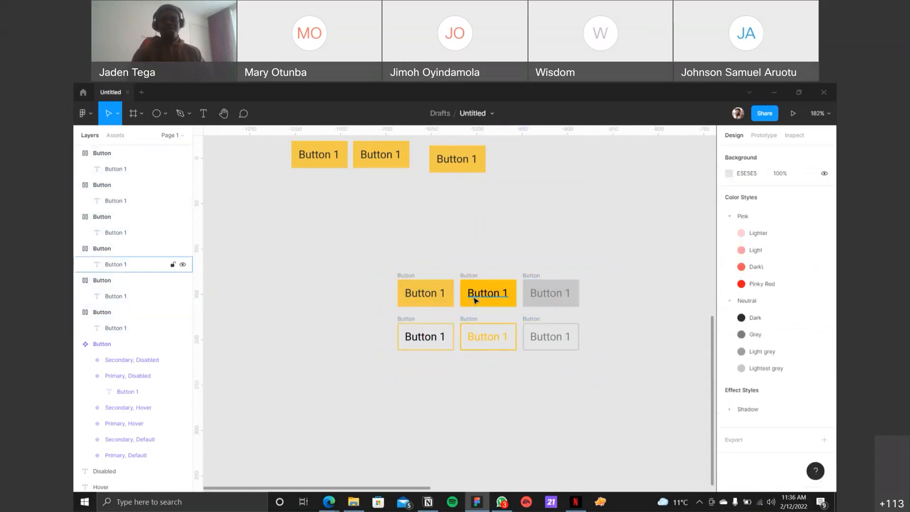
Step: Copy the Primary and Secondary row labels beside the matching rows of detached buttons
scroll(443, 271, "down", 2)
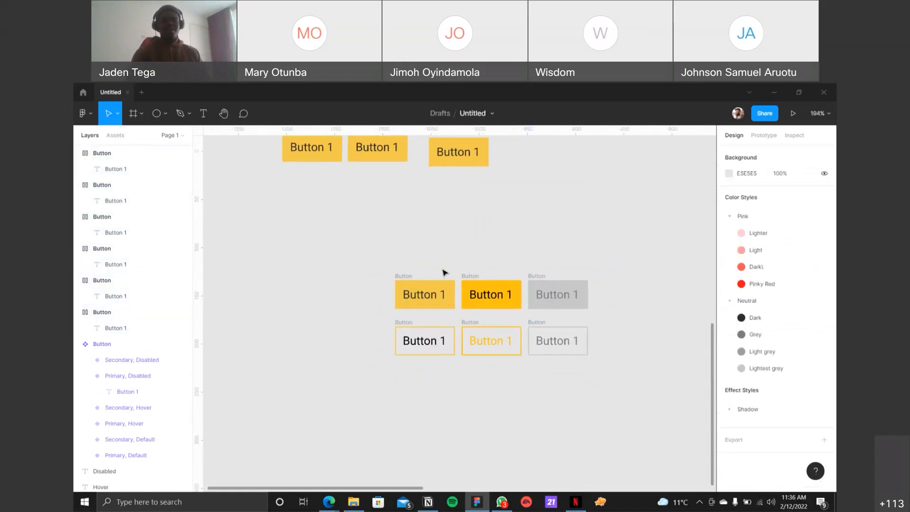
scroll(444, 272, "down", 2, "ctrl")
scroll(447, 272, "up", 2, "ctrl")
scroll(447, 273, "down", 5, "ctrl")
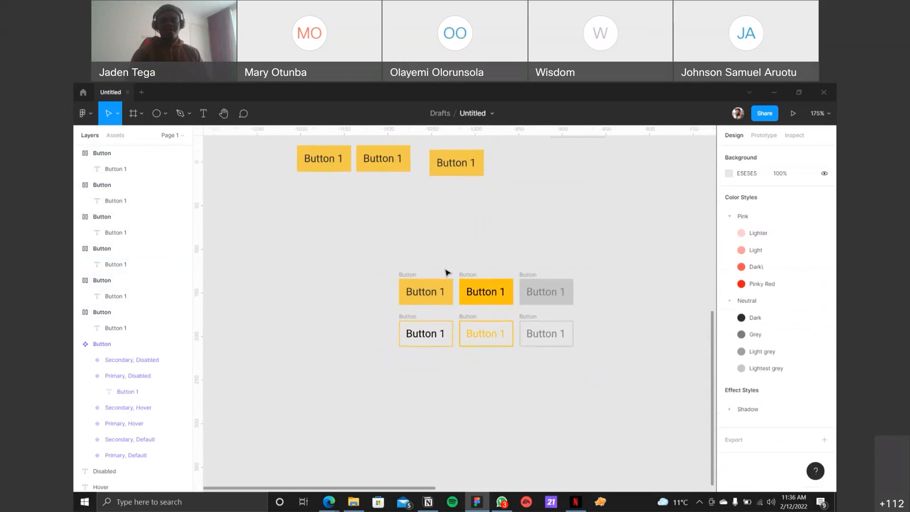
scroll(346, 219, "down", 1)
scroll(346, 219, "up", 3)
left_click_drag(325, 234, 350, 304)
left_click_drag(346, 265, 402, 412, "alt")
scroll(440, 415, "up", 5, "ctrl")
left_click_drag(267, 337, 685, 430)
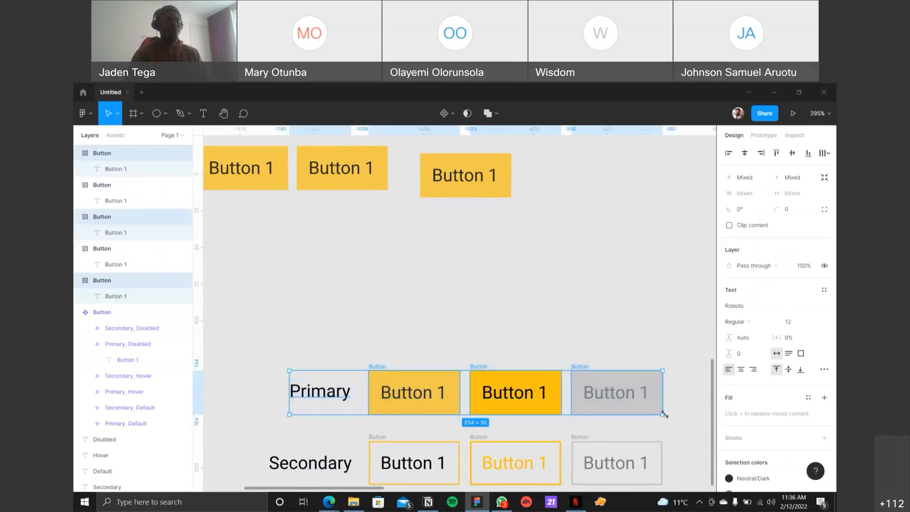
scroll(666, 415, "down", 5)
left_click_drag(248, 245, 691, 330)
scroll(645, 329, "down", 3)
left_click(500, 205)
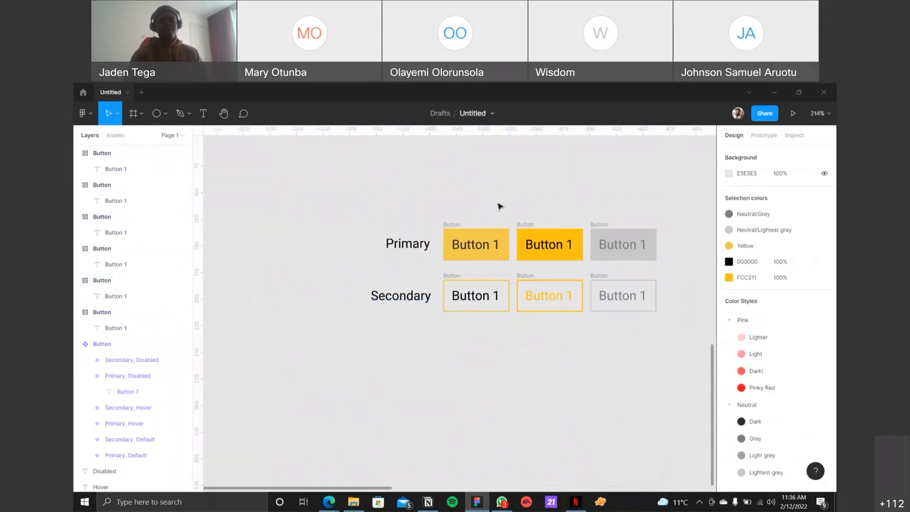
Step: Copy the Default, Hover and Disabled headings above the matching columns of detached buttons, with their Y position at 95
scroll(497, 213, "down", 1)
scroll(497, 213, "up", 5)
scroll(496, 213, "down", 1)
scroll(497, 209, "up", 4)
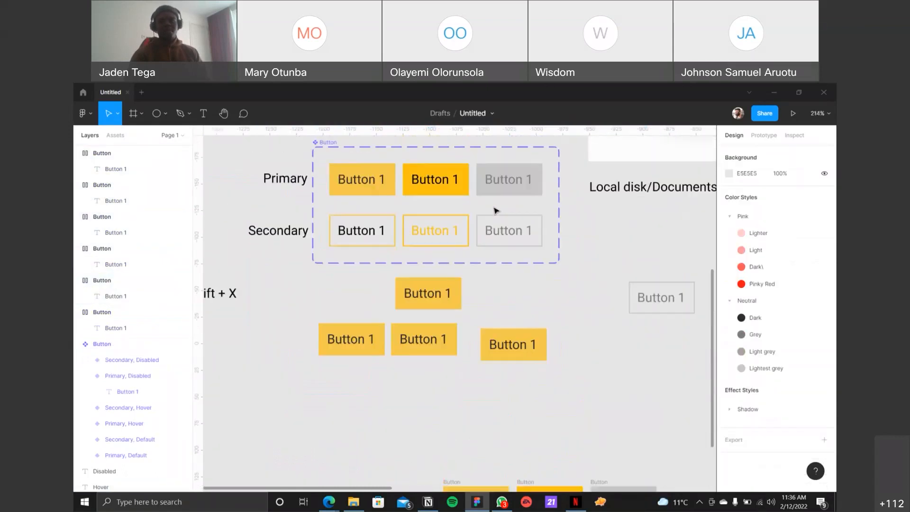
left_click(350, 167)
left_click(417, 168, "shift")
left_click(488, 166, "shift")
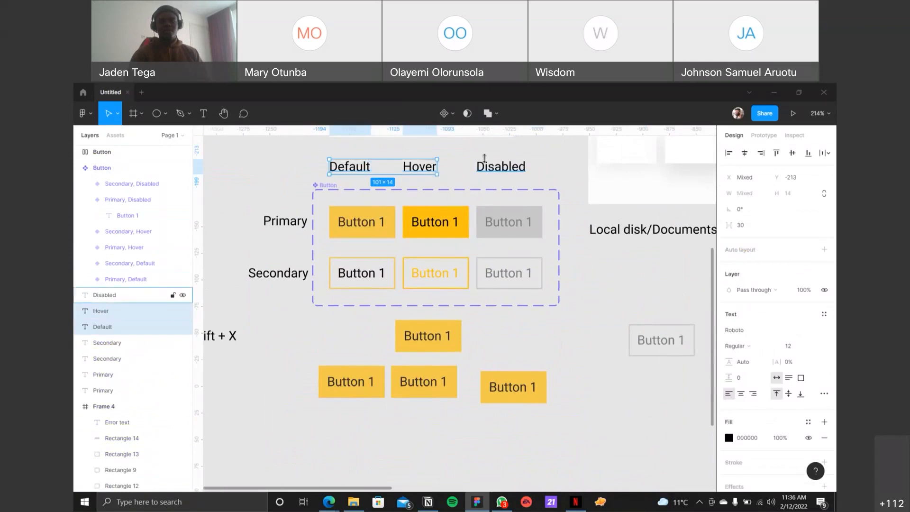
key("Up")
key("Up")
key("Up")
key("Up")
left_click_drag(425, 164, 542, 345)
key("Up")
key("Up")
key("Up")
key("Up")
key("Up")
key("Up")
key("Up")
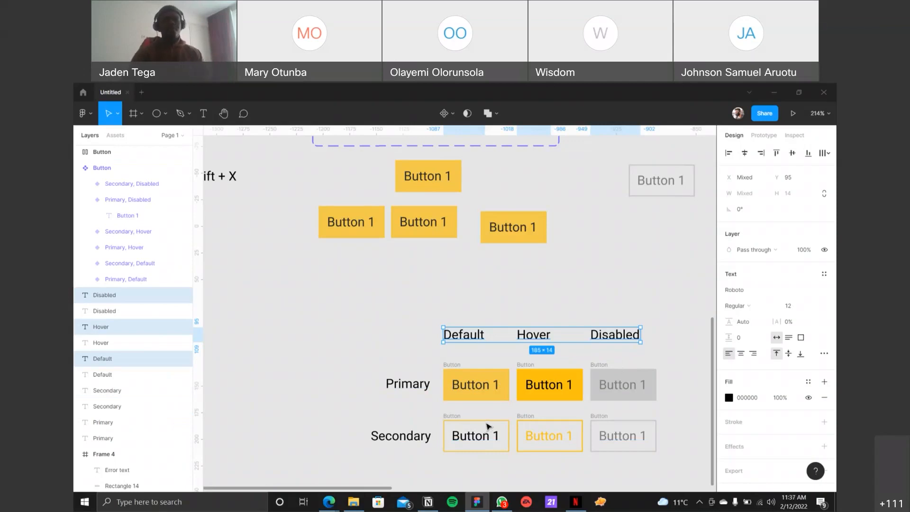
left_click(517, 317)
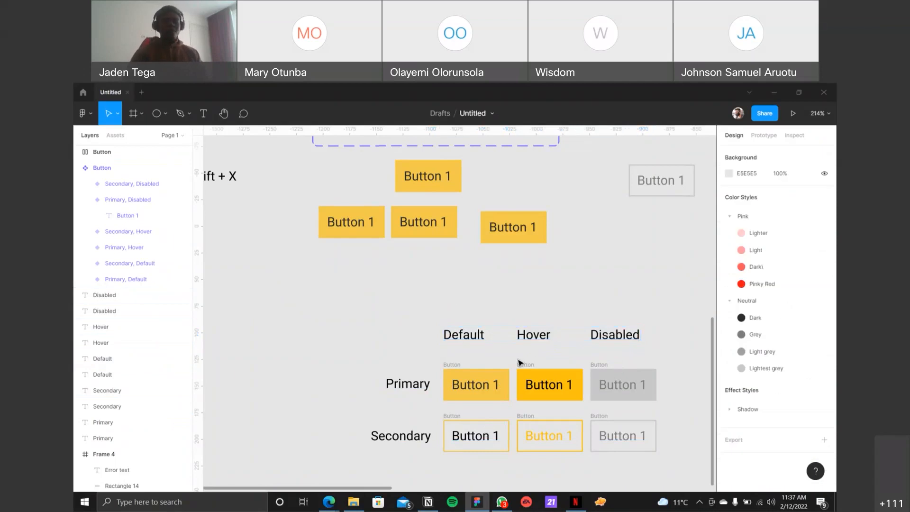
Step: Rename the detached button frame in the Primary row, Default column, as Primary/Default
scroll(520, 363, "up", 5, "ctrl")
left_click_drag(493, 345, 417, 286)
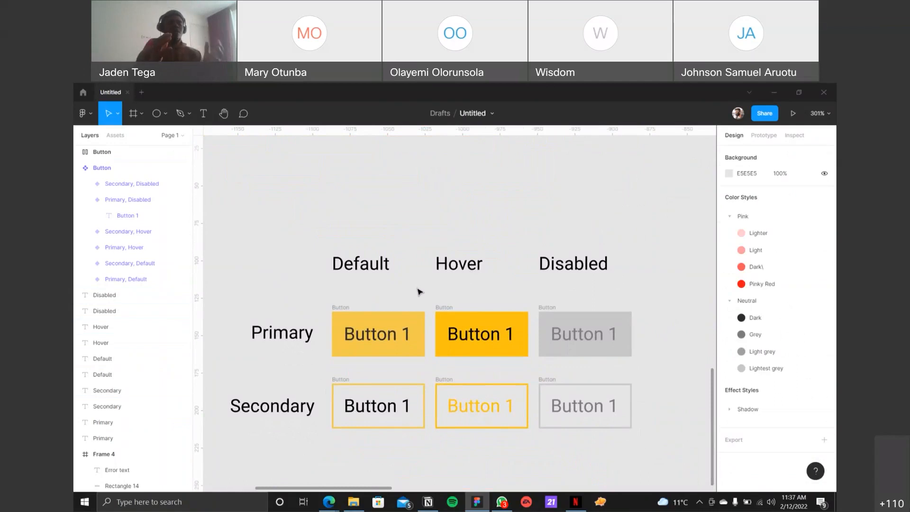
left_click(340, 307)
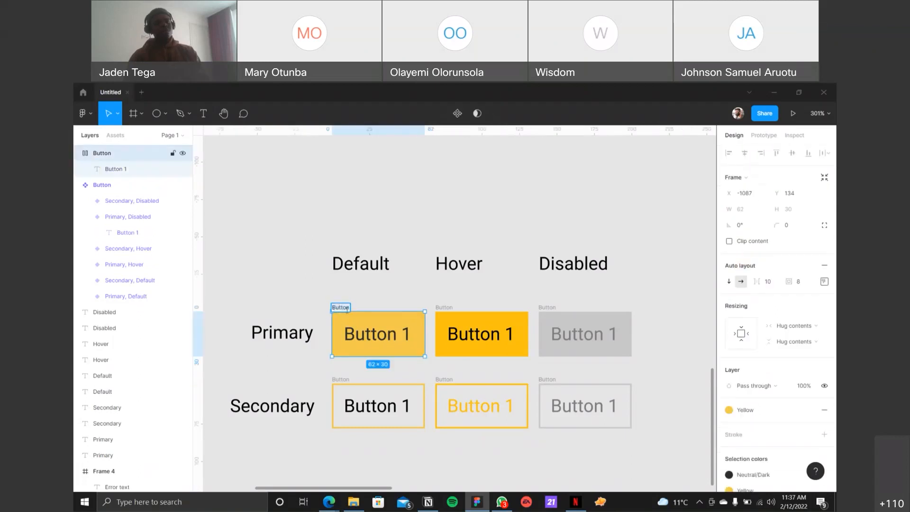
type("Prim")
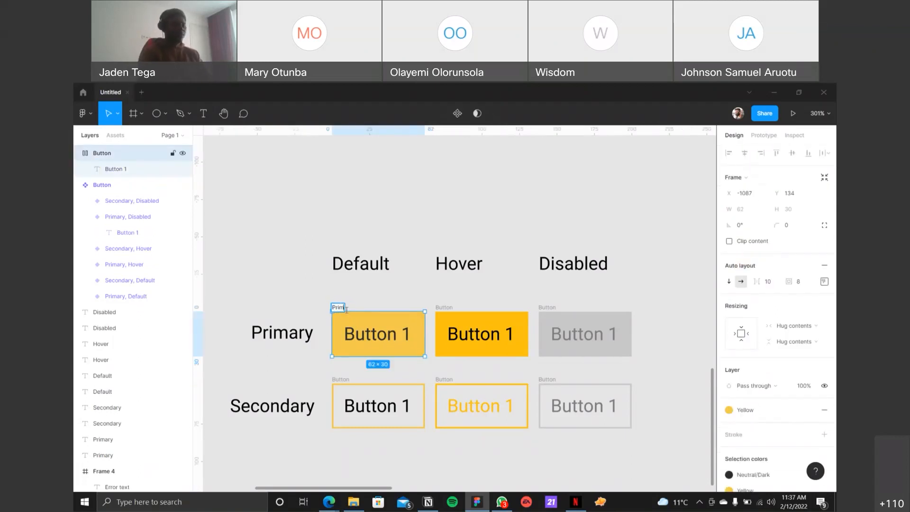
type("ary/Default")
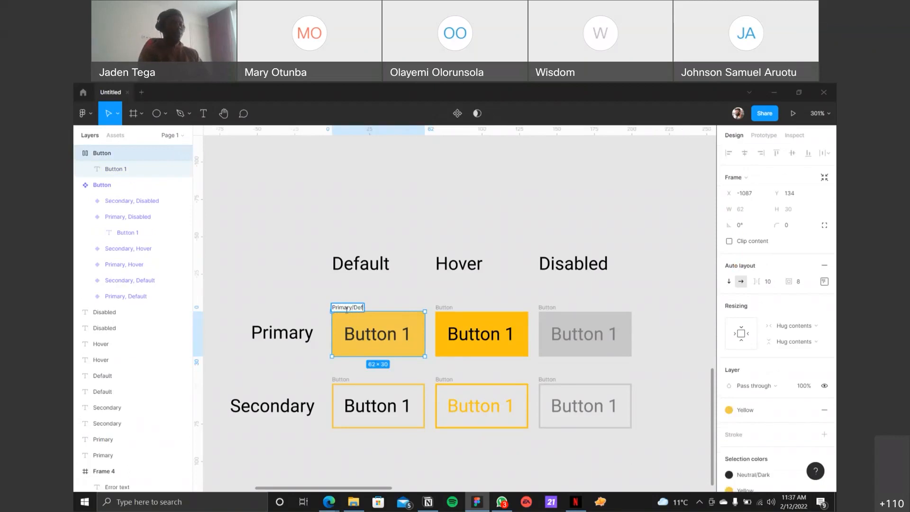
key("Return")
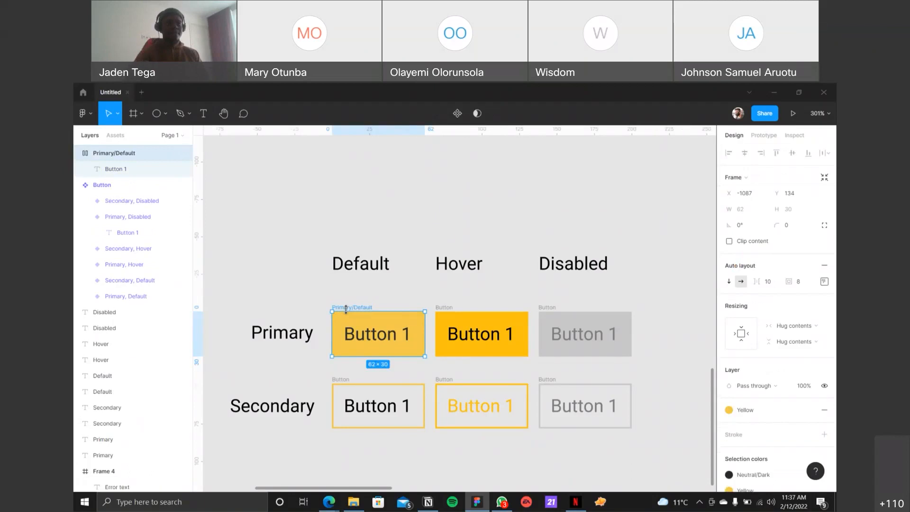
Step: Rename the detached button frame in the Primary row, Hover column, as Primary/Hover
left_click(448, 308)
type("Primary/")
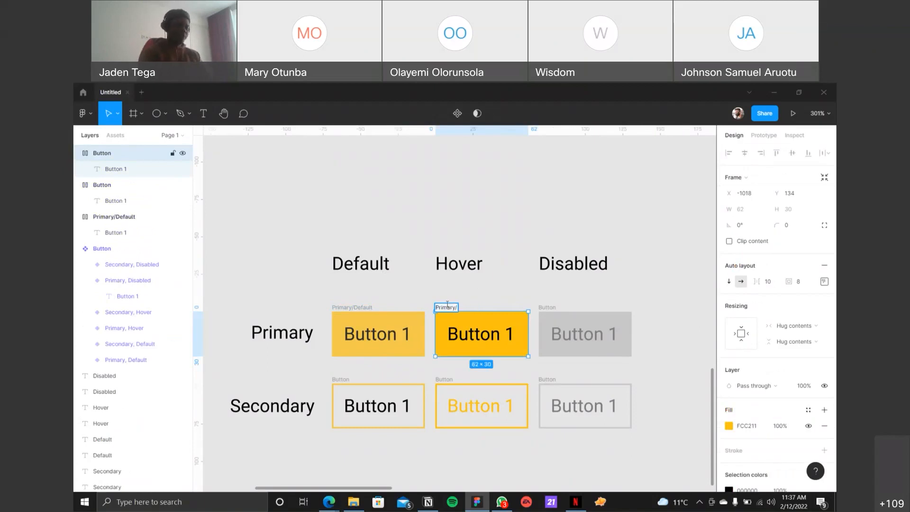
type("Hover")
key("Return")
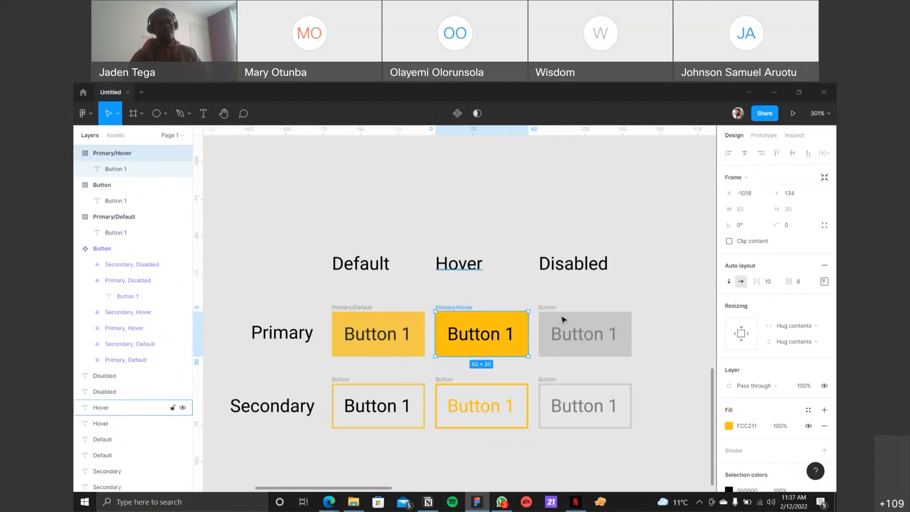
Step: Rename the detached button frame in the Primary row, Disabled column, as Primary/Disabled
left_click(548, 307)
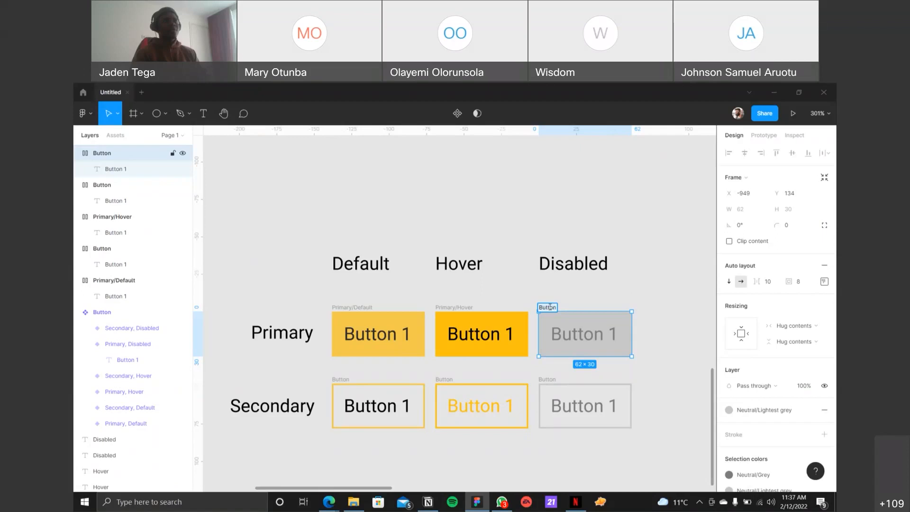
key("ctrl+v")
key("BackSpace")
key("BackSpace")
key("BackSpace")
key("BackSpace")
key("BackSpace")
key("BackSpace")
type("isabled")
key("Return")
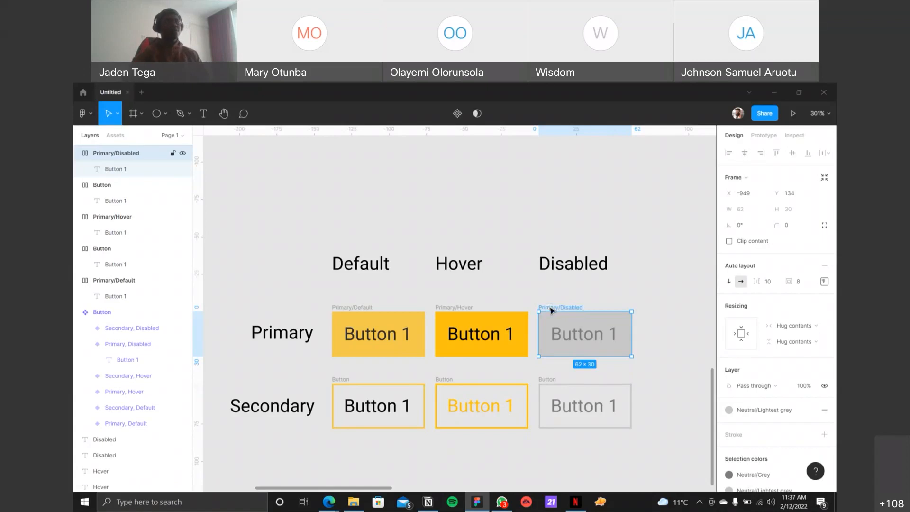
Step: Rename the detached button frame in the Secondary row, Default column, as Secondary/Default
left_click(341, 383)
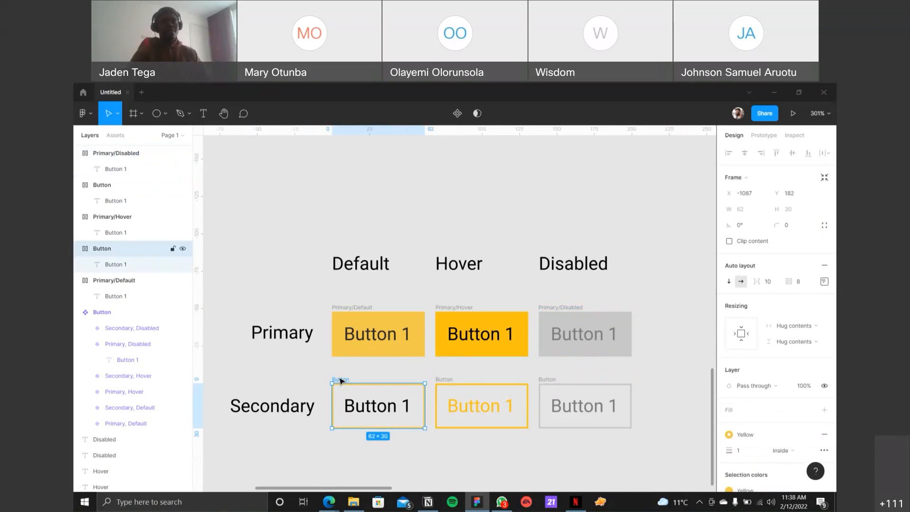
double_click(340, 379)
key("ctrl+v")
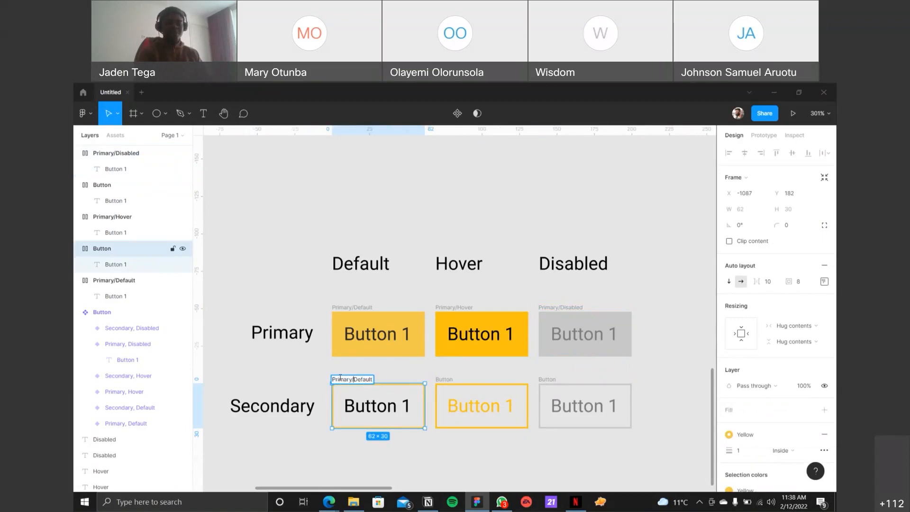
key("BackSpace")
key("BackSpace")
key("BackSpace")
key("BackSpace")
key("BackSpace")
key("BackSpace")
key("BackSpace")
type("Second")
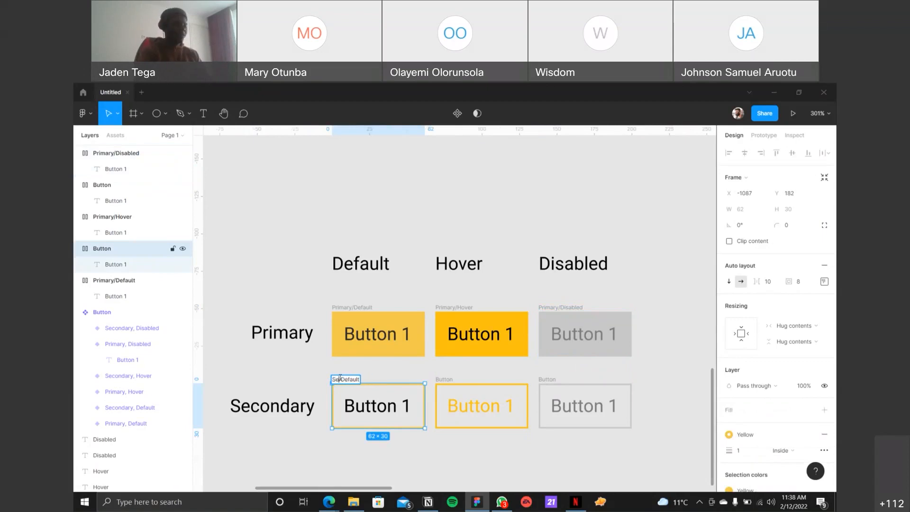
type("ary")
key("Return")
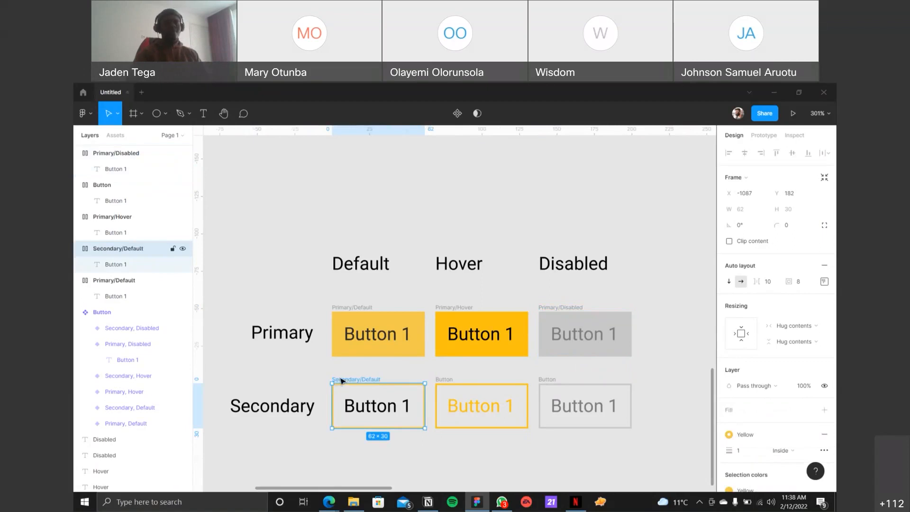
Step: Rename the detached button frame in the Secondary row, Hover column, as Secondary/hover
double_click(448, 379)
type("Secondary/Default")
key("BackSpace")
key("BackSpace")
key("BackSpace")
key("BackSpace")
key("BackSpace")
key("BackSpace")
key("BackSpace")
type("hover")
key("Return")
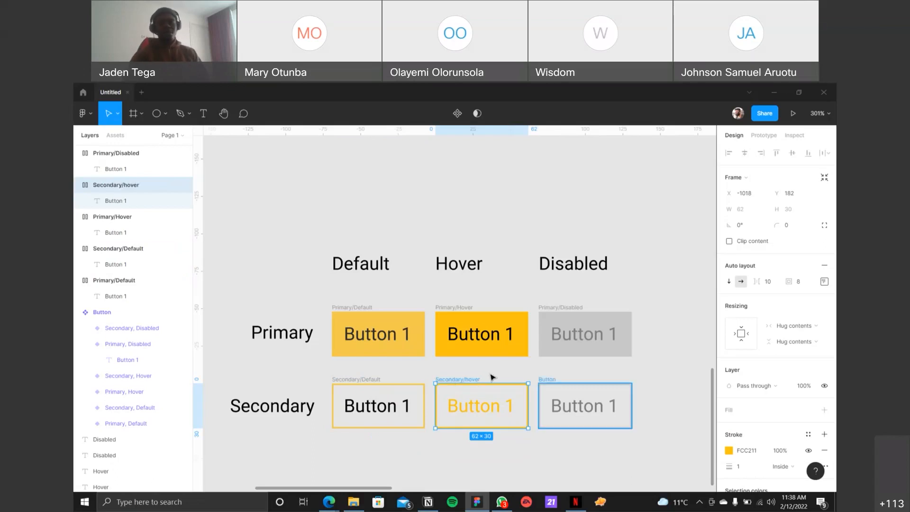
Step: Rename the detached button frame in the Secondary row, Disabled column, as Secondary/Disabled
double_click(547, 379)
type("Secondary/Default")
key("BackSpace")
key("BackSpace")
key("BackSpace")
key("BackSpace")
key("BackSpace")
key("BackSpace")
type("isabled")
key("Return")
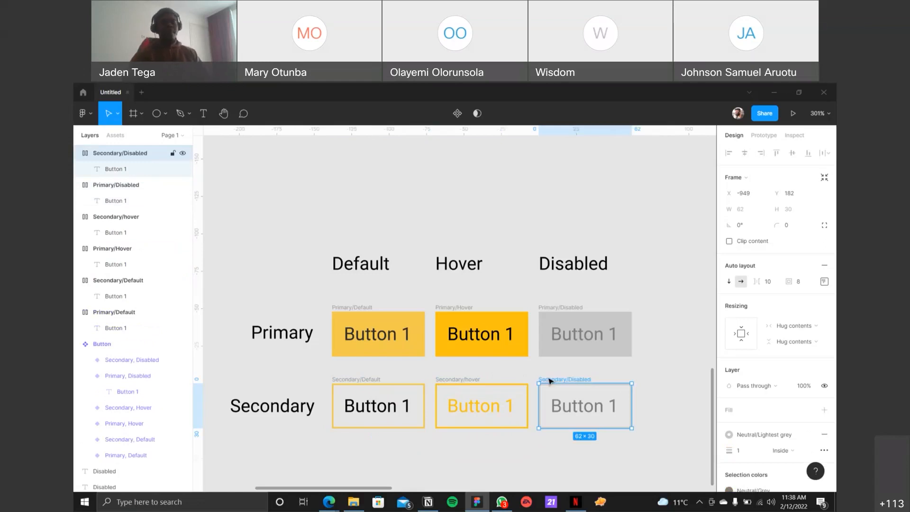
Step: Rename the button frame in the Secondary row, Hover column, as Secondary/Hover with a capital H
double_click(469, 379)
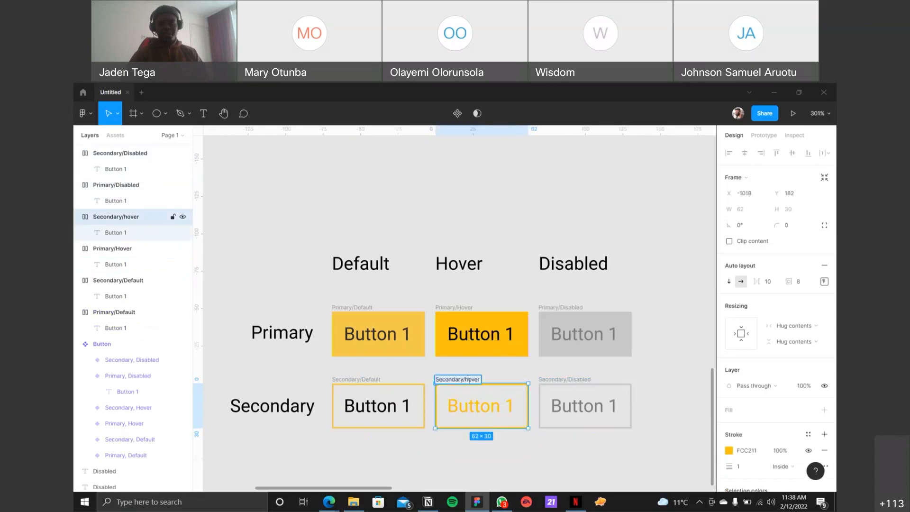
left_click(469, 379)
key("BackSpace")
type("H")
left_click(656, 355)
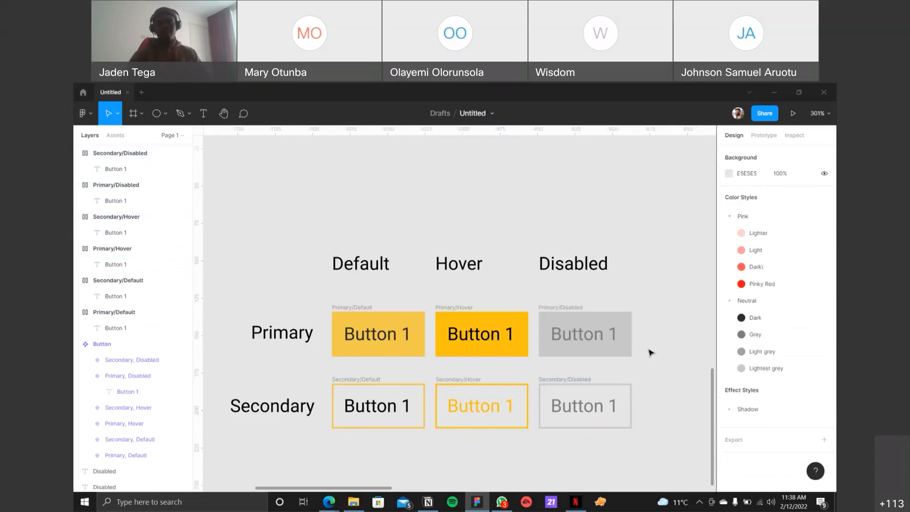
Step: Duplicate the Primary/Default frame into the empty area below the Secondary row
scroll(652, 354, "right", 3)
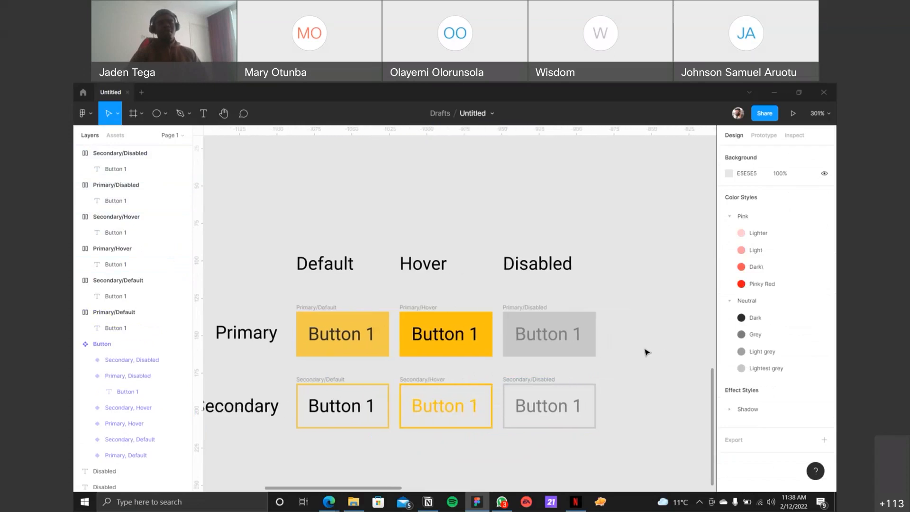
scroll(647, 352, "down", 3)
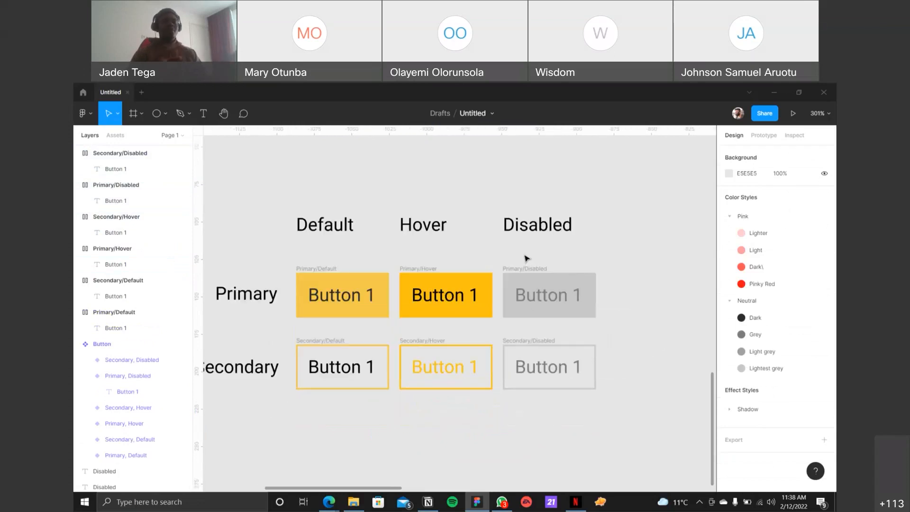
left_click(325, 266)
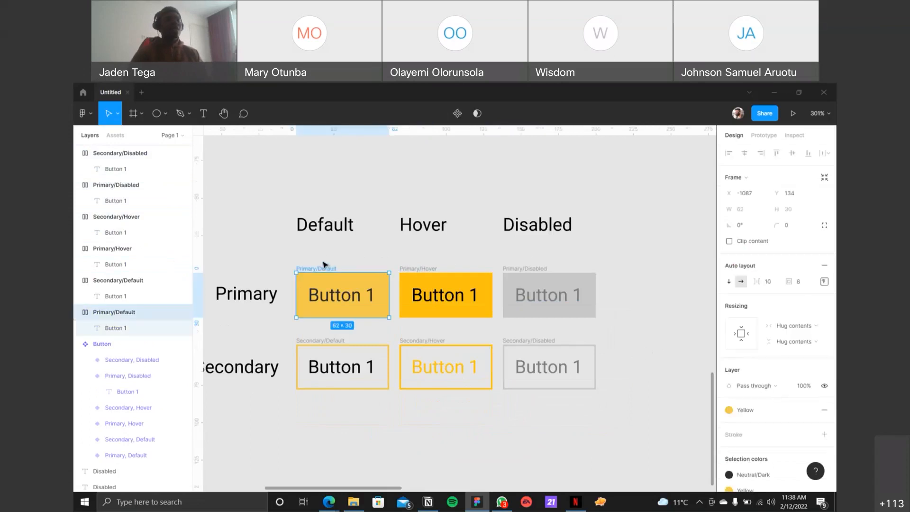
key("alt")
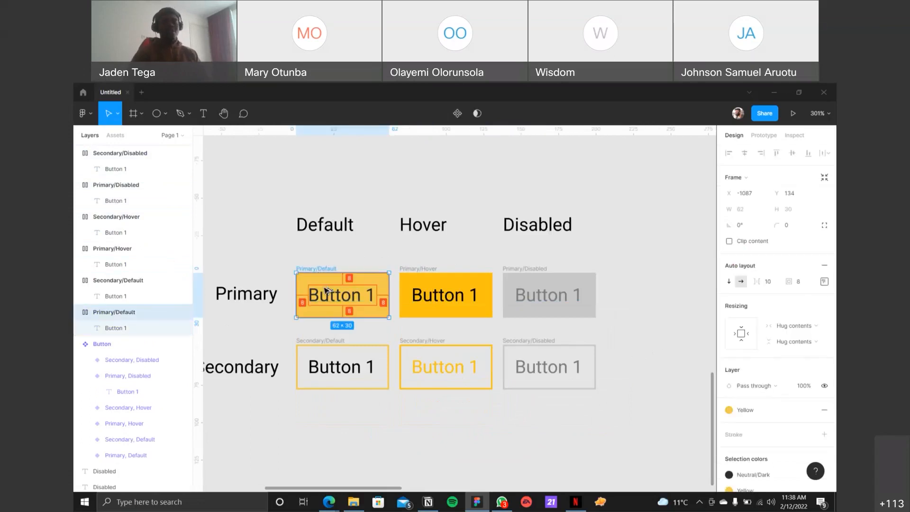
left_click_drag(325, 291, 403, 376)
left_click(327, 173)
scroll(502, 232, "up", 1)
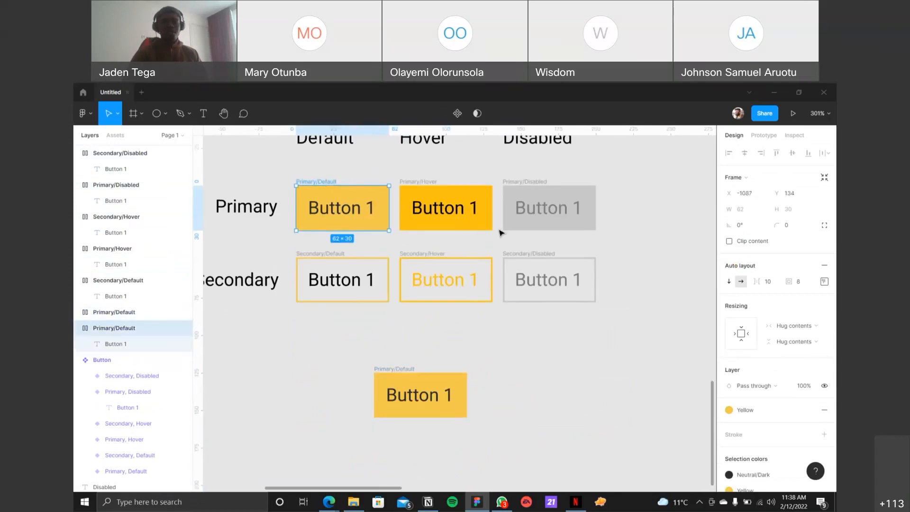
Step: Try the Green 1 color style as the fill of the original Primary/Default frame and undo it
left_click(765, 409)
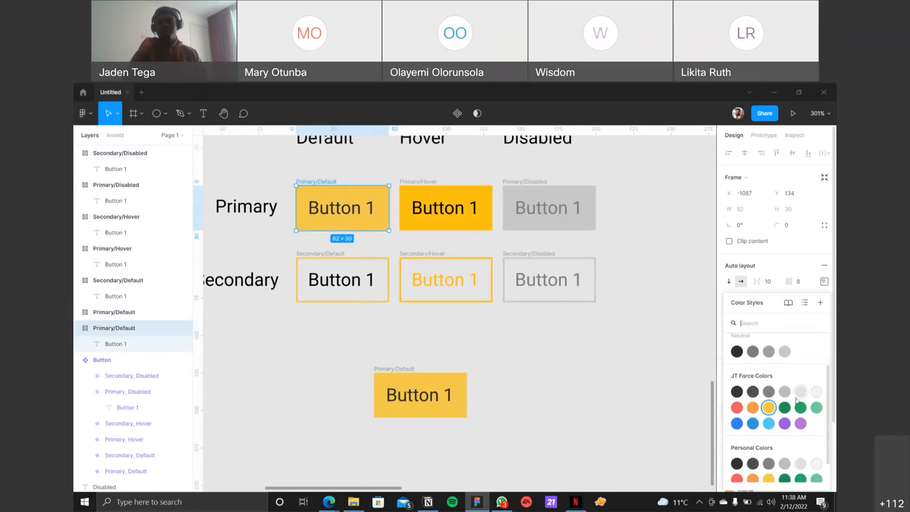
left_click(789, 407)
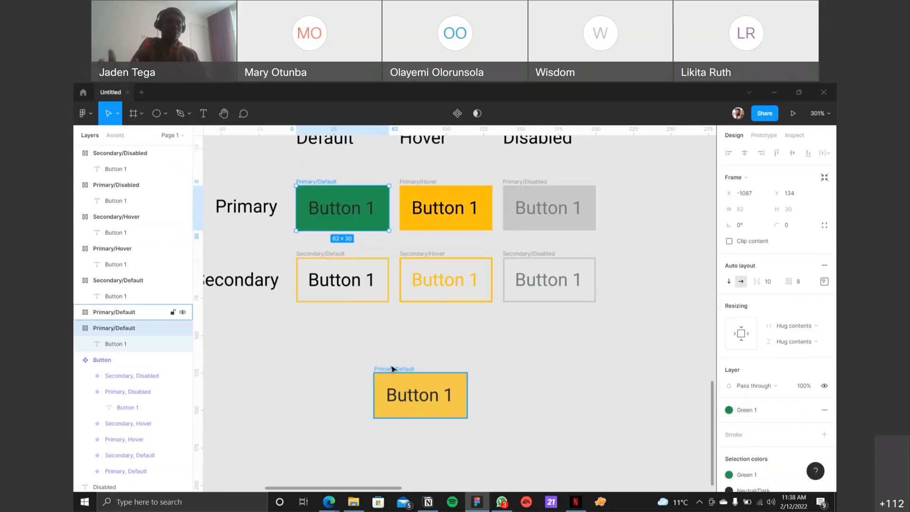
key("ctrl+z")
Step: Delete the duplicated Primary/Default frame below the Secondary row
left_click_drag(350, 348, 537, 446)
key("Delete")
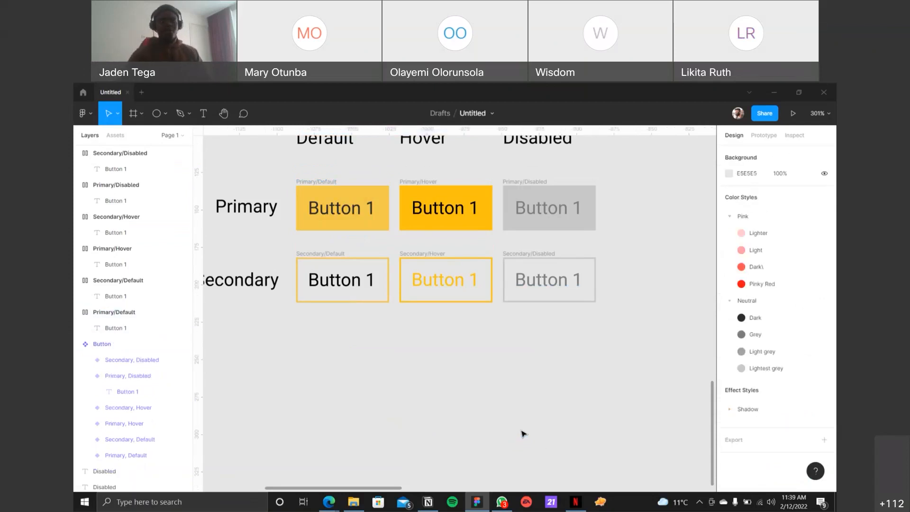
Step: Turn the six button frames into multiple components and try combining them as variants
scroll(518, 436, "down", 1)
scroll(521, 434, "up", 2)
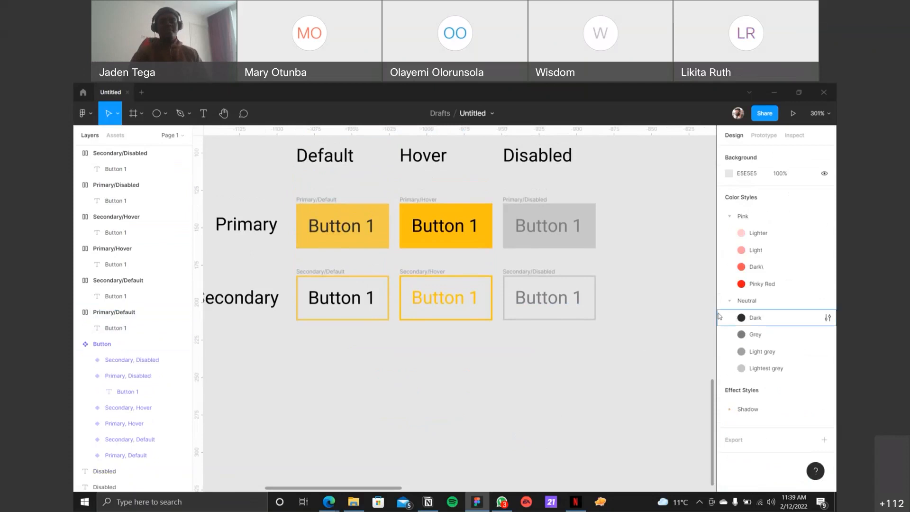
left_click_drag(663, 359, 619, 362)
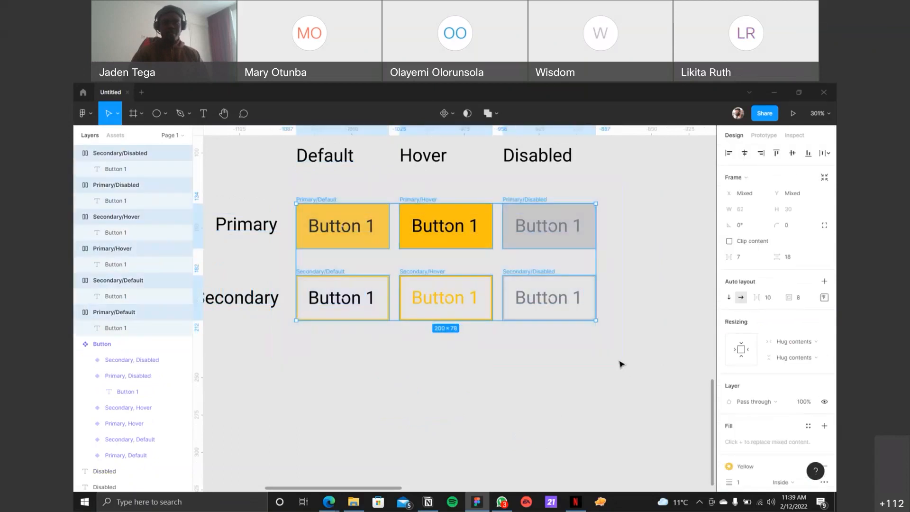
left_click(452, 119)
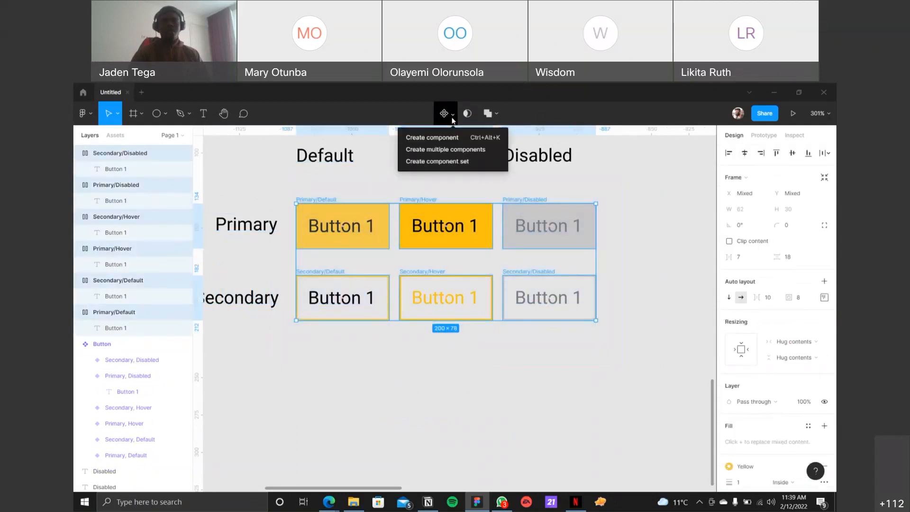
left_click(454, 150)
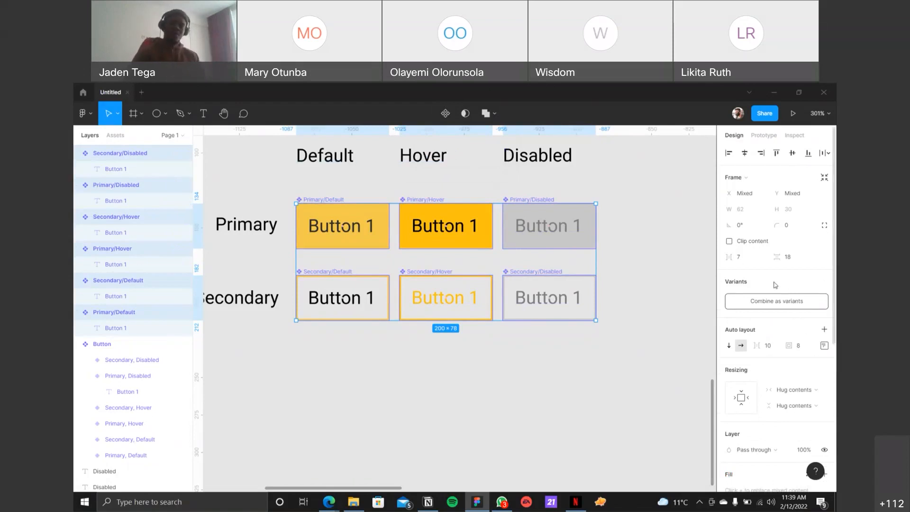
left_click(798, 304)
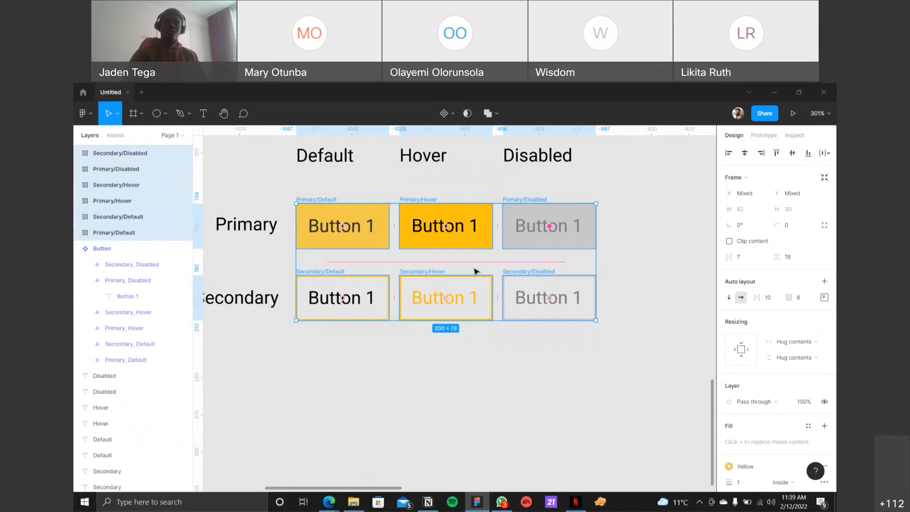
Step: Create a component set from the six button frames and move the Primary and Secondary row labels outside its border
left_click(454, 118)
left_click(448, 161)
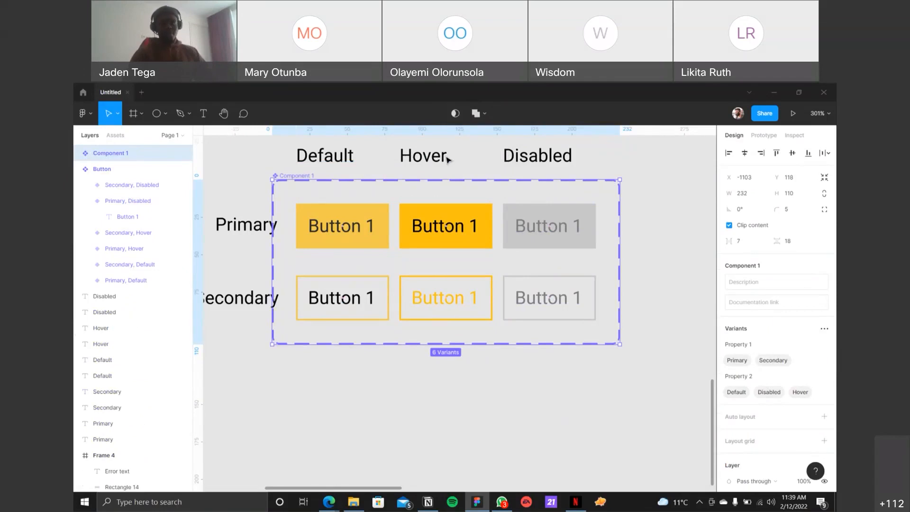
left_click(245, 228)
left_click(240, 298, "shift")
left_click_drag(239, 231, 228, 226)
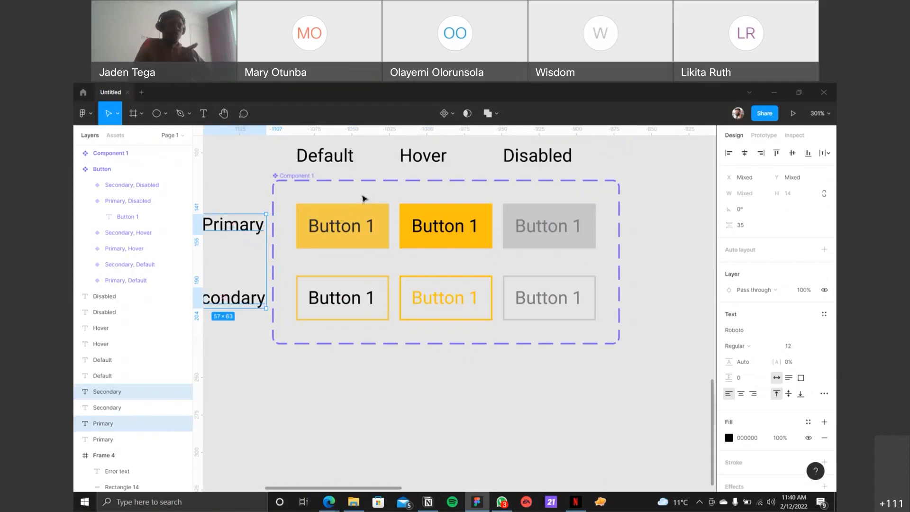
Step: Undo the row label move and the component set creation so the six buttons are plain frames again
key("ctrl+z")
key("ctrl+z")
key("ctrl+z")
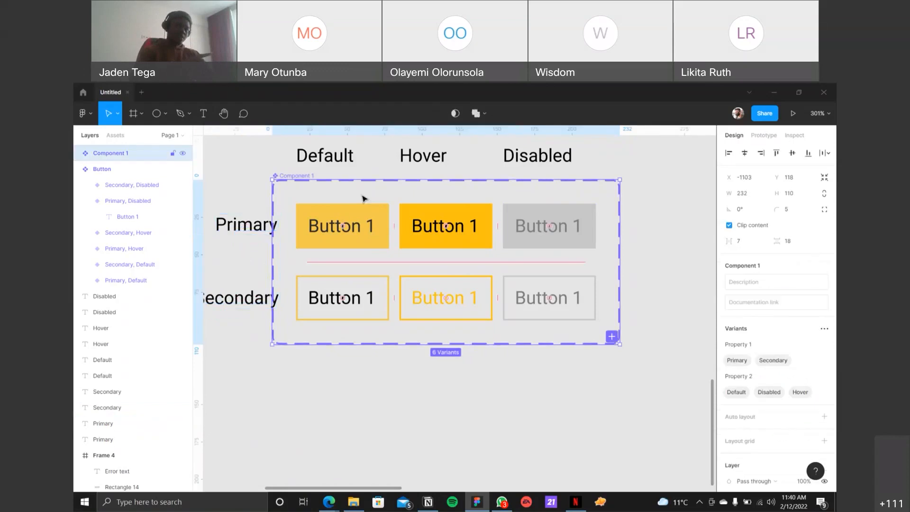
key("ctrl+z")
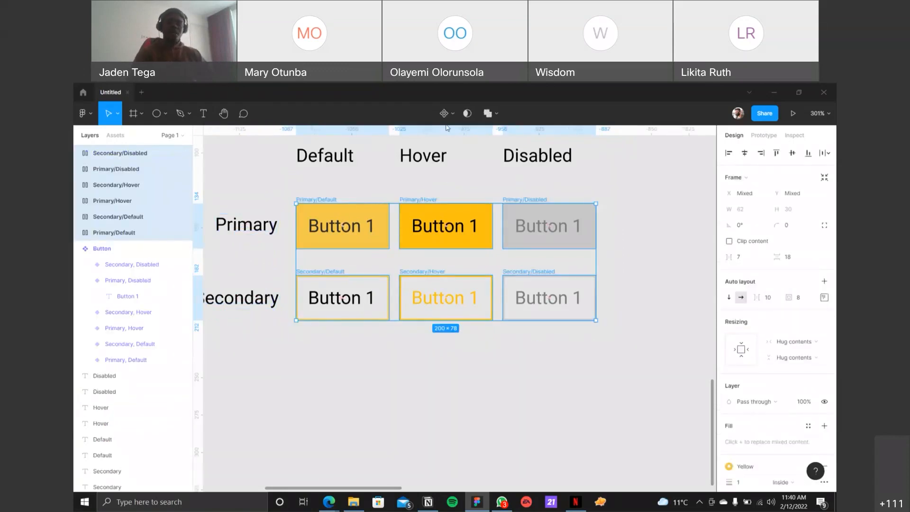
Step: Convert the six selected button frames into multiple separate components
left_click(452, 114)
left_click(457, 149)
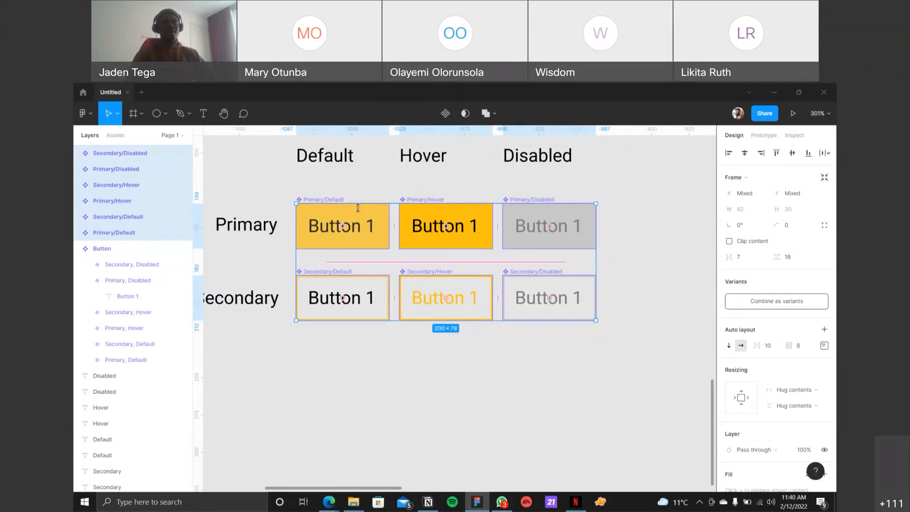
Step: Place an instance of the Primary/Default component in the empty area below the Secondary row
left_click(353, 220)
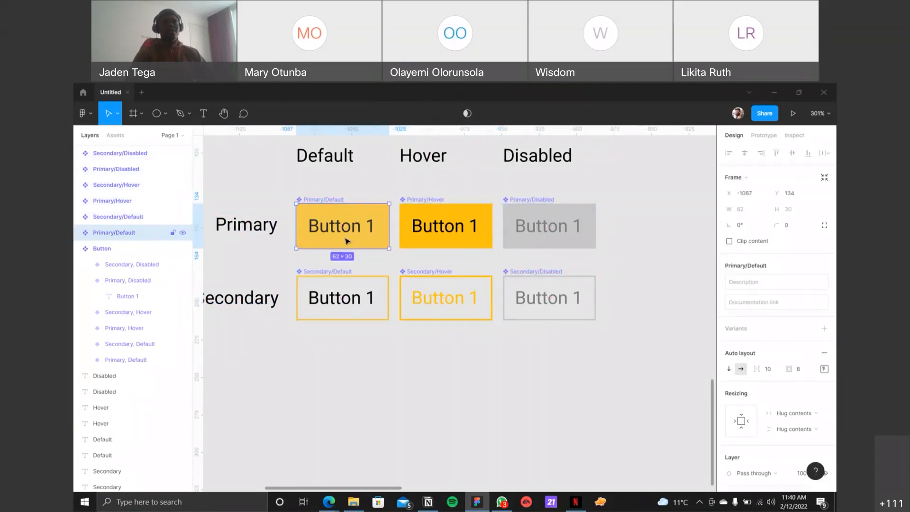
left_click_drag(360, 234, 420, 412)
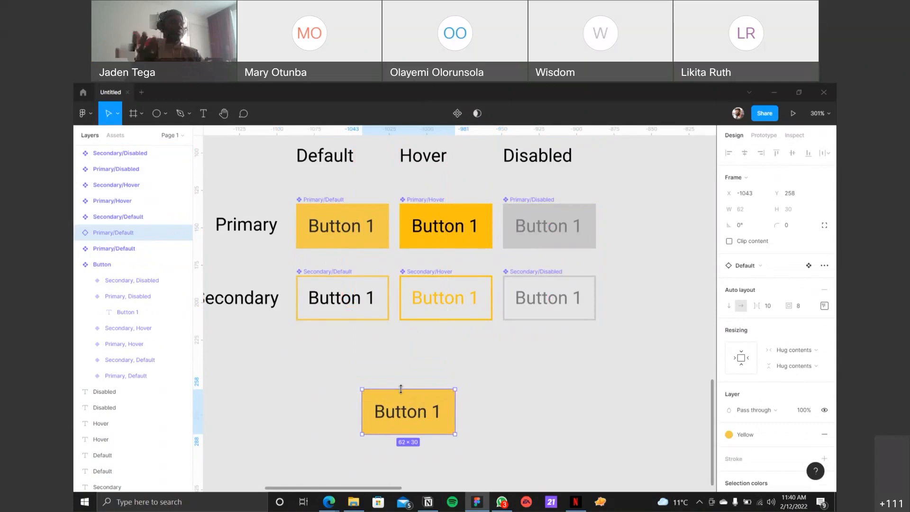
left_click(330, 200)
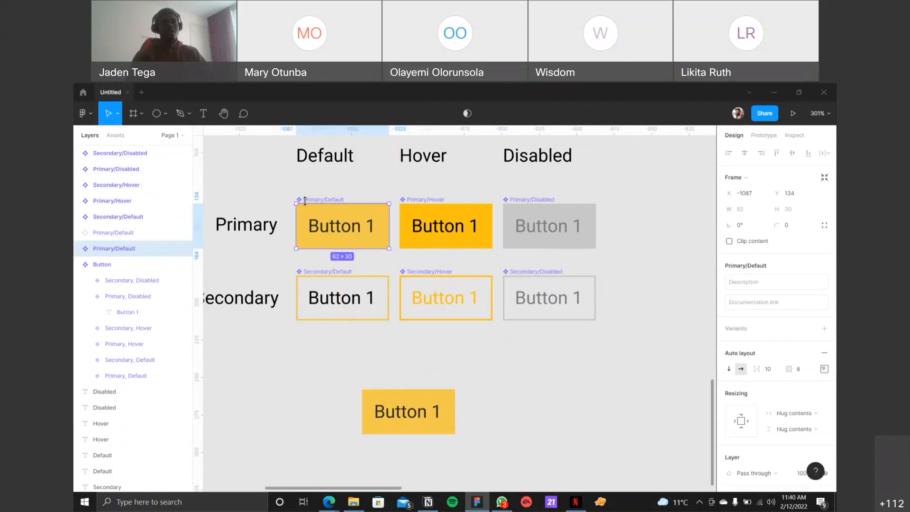
Step: Duplicate the Primary/Default instance into two rows of three buttons
left_click(435, 413)
left_click_drag(434, 412, 535, 414)
left_click_drag(536, 414, 638, 413)
left_click_drag(341, 365, 633, 409)
left_click_drag(545, 423, 545, 478)
scroll(554, 423, "down", 1)
scroll(450, 375, "up", 1)
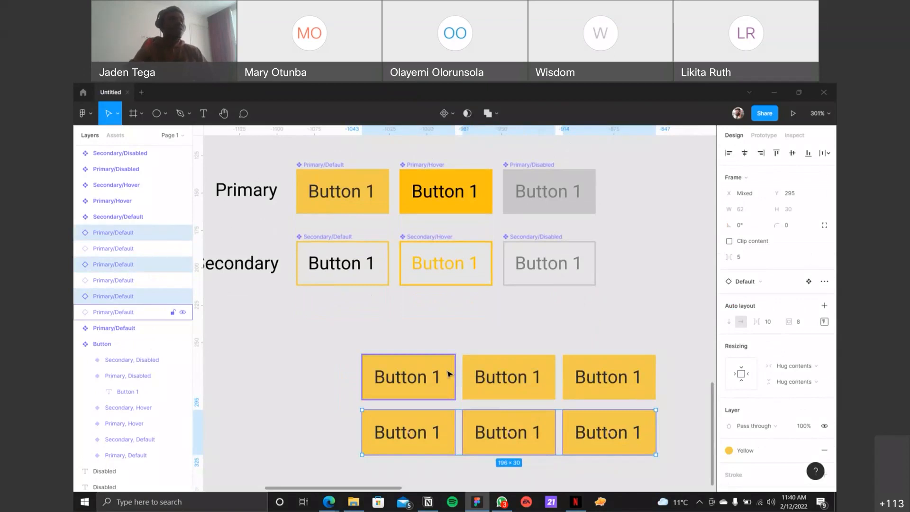
key("Escape")
Step: Examine the six Primary/Default button instances one by one
left_click(417, 377)
left_click(481, 382)
left_click(567, 430)
left_click(512, 433)
left_click(427, 432)
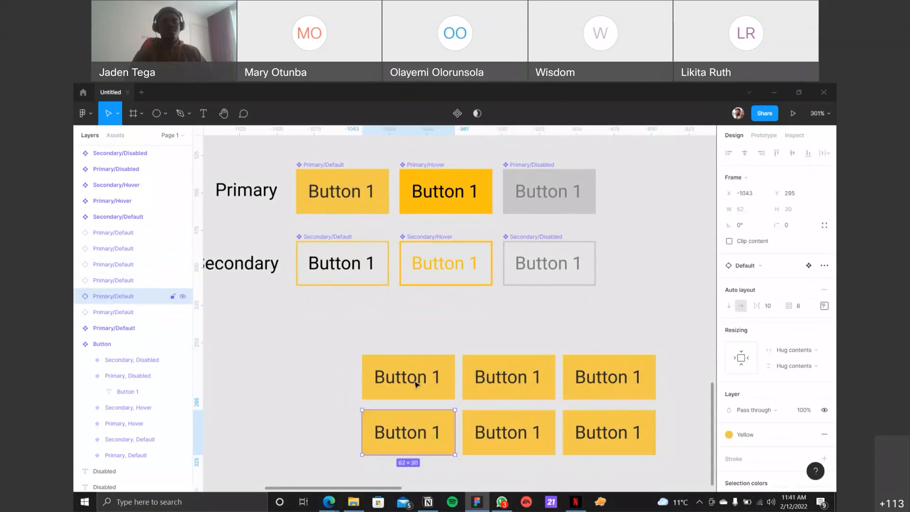
left_click(416, 384)
left_click(522, 392)
left_click(636, 379)
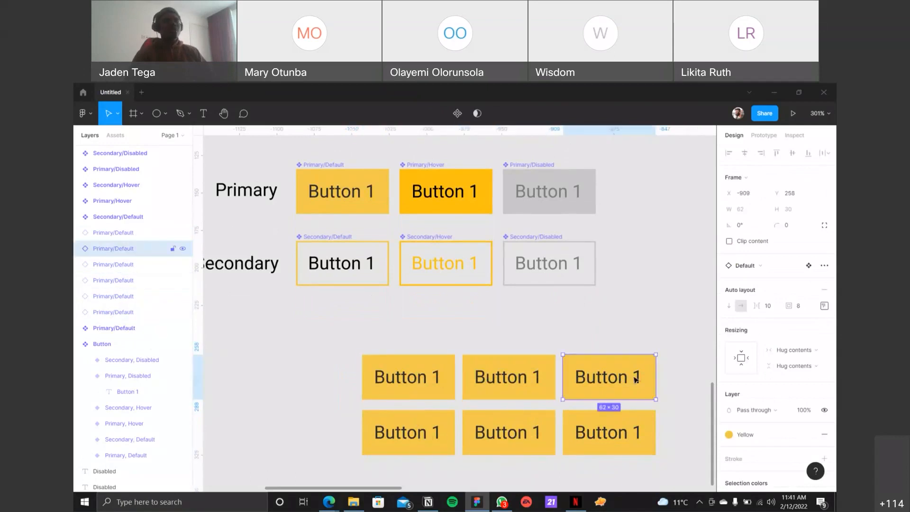
Step: Try the Green 1 color style as the fill of the Primary/Default main component and undo it
left_click(333, 172)
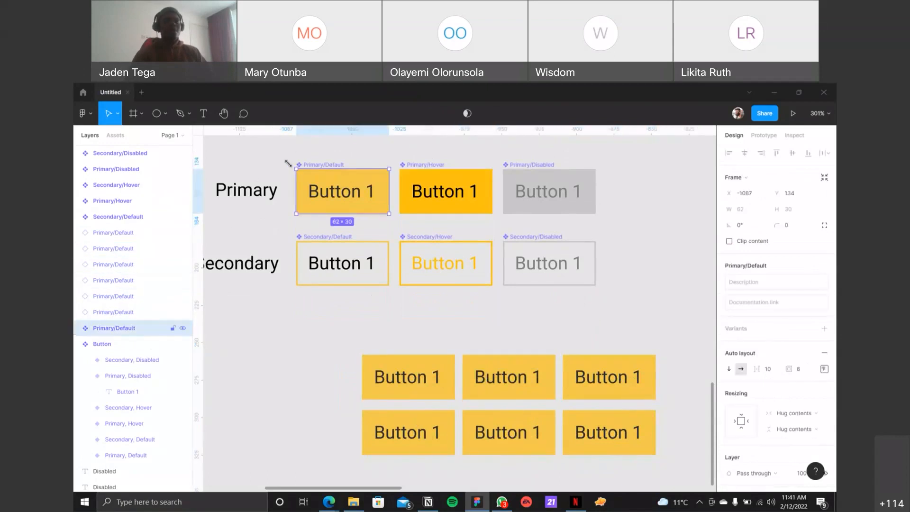
scroll(778, 379, "down", 4)
scroll(777, 387, "down", 2)
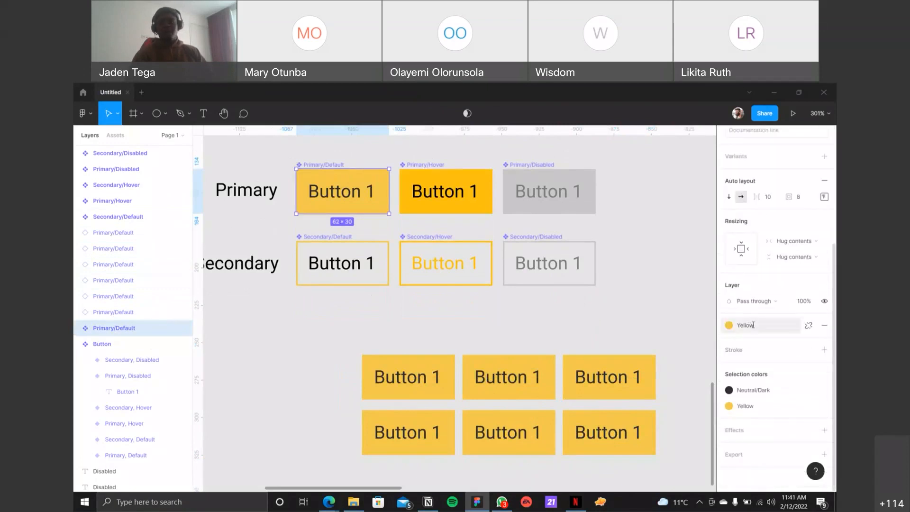
left_click(751, 325)
left_click(785, 407)
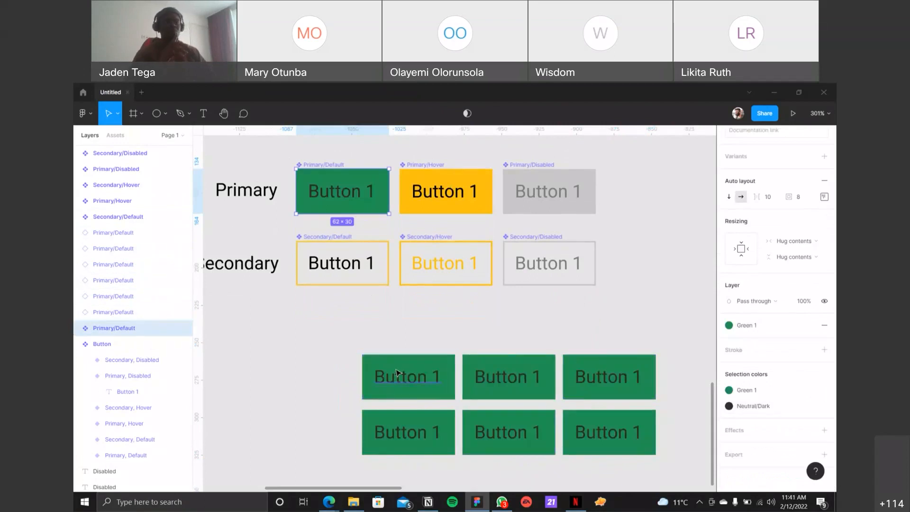
key("ctrl+z")
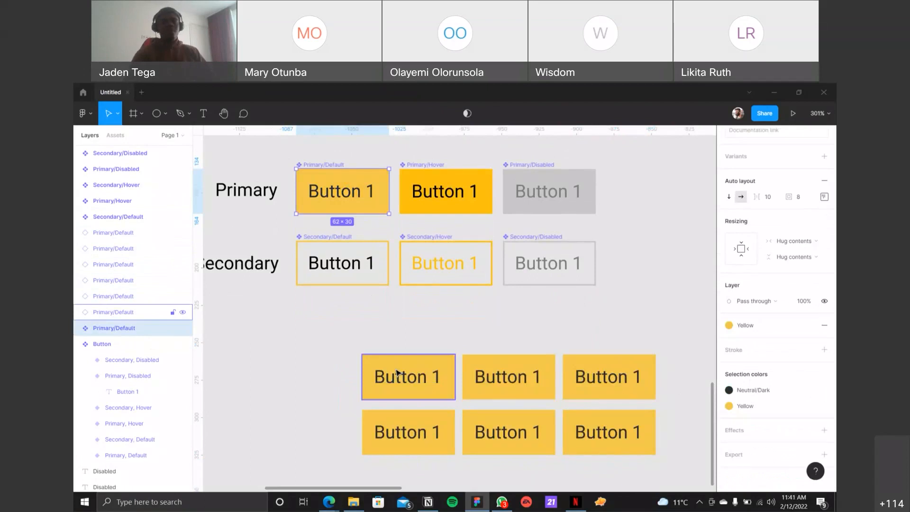
Step: Override the fill of the first instance in the upper row of copies with the Green 1 color style
left_click(431, 336)
left_click(421, 375)
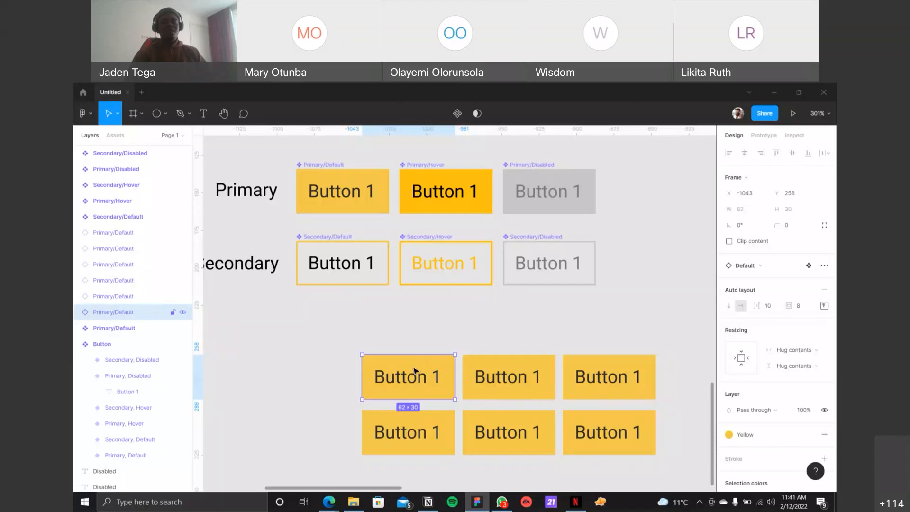
left_click(759, 434)
left_click(788, 411)
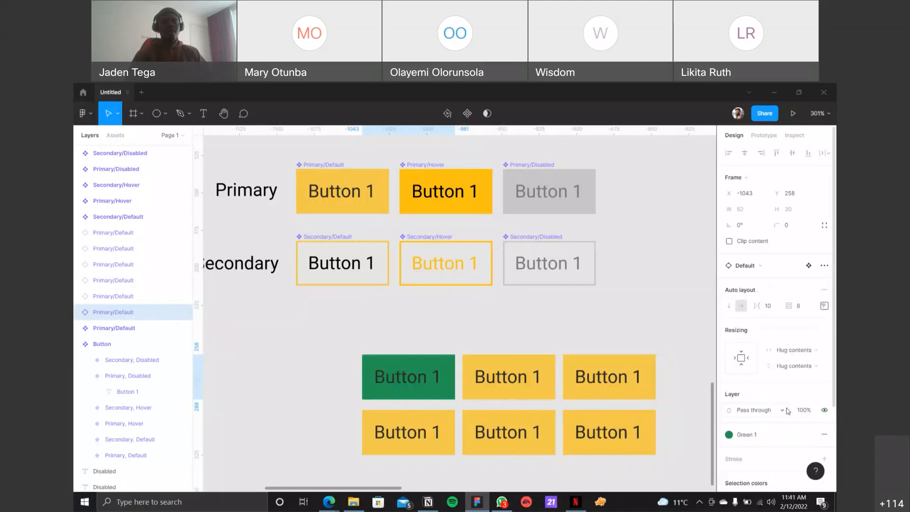
left_click(559, 334)
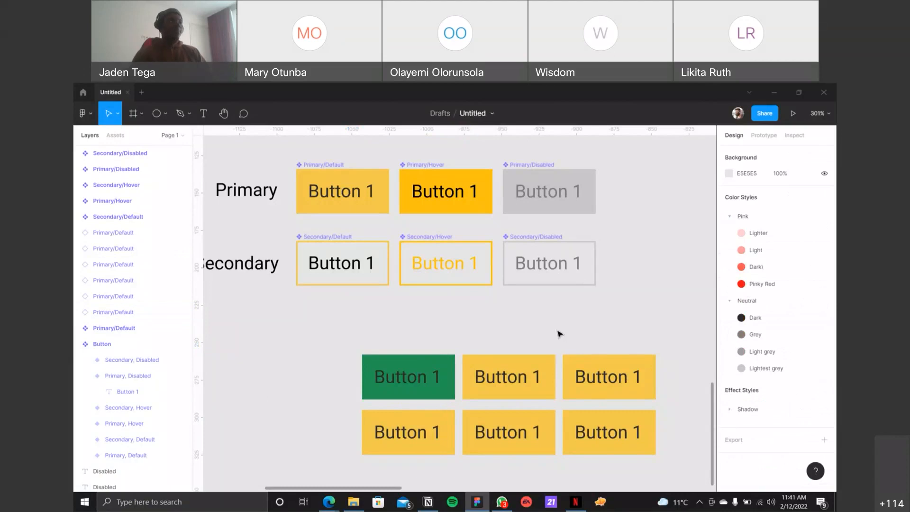
Step: Change the Primary/Default main component's yellow fill to the Red color style
left_click(336, 166)
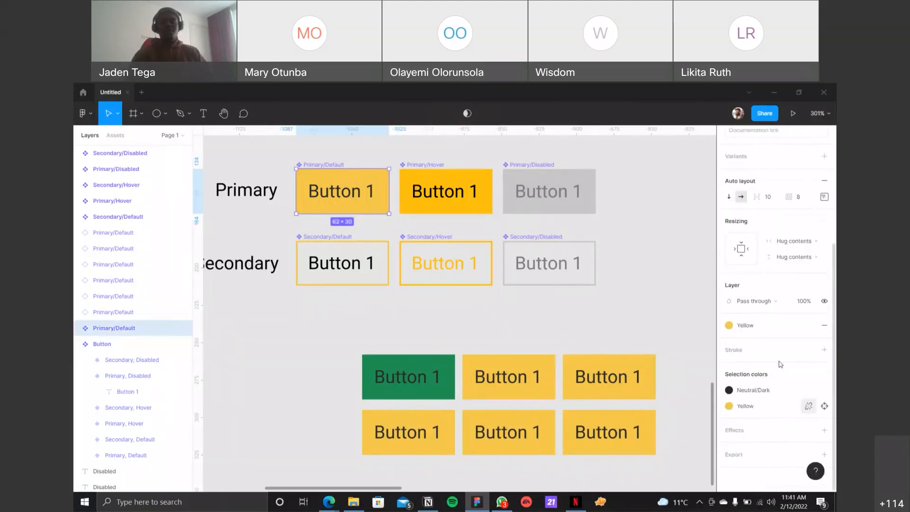
left_click(729, 406)
left_click(738, 407)
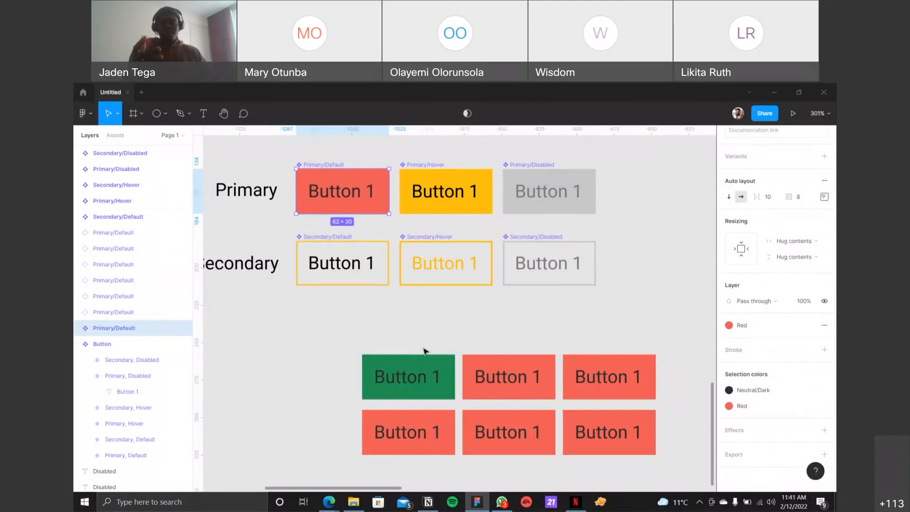
Step: Try changing the Primary/Default main component's label to Button 12 and restore it
left_click(386, 368)
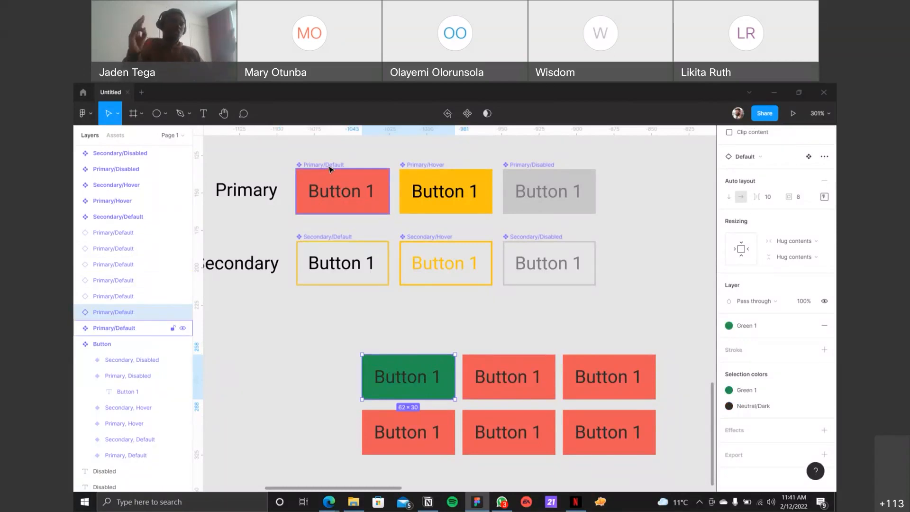
double_click(343, 198)
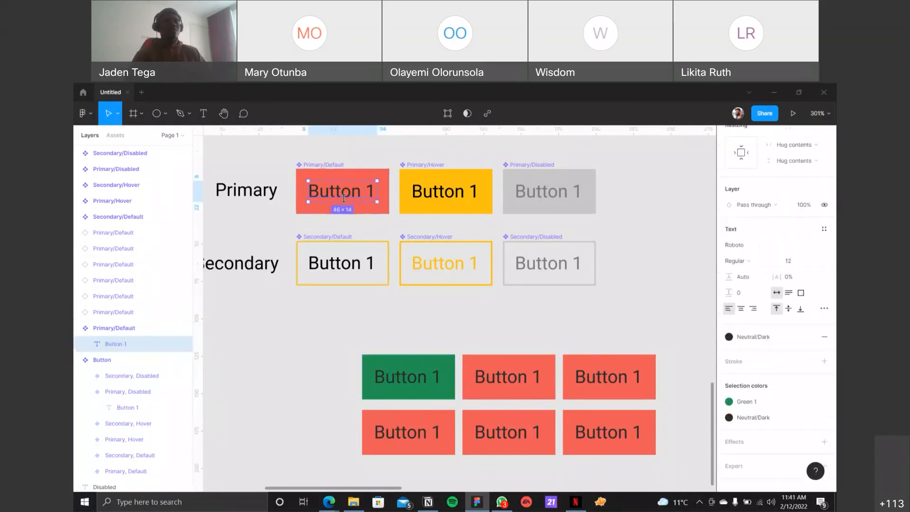
key("Return")
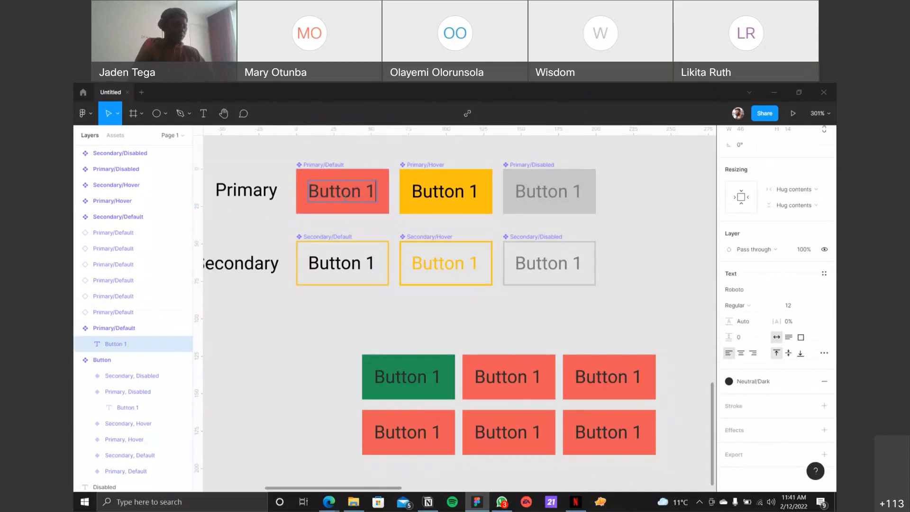
type("2")
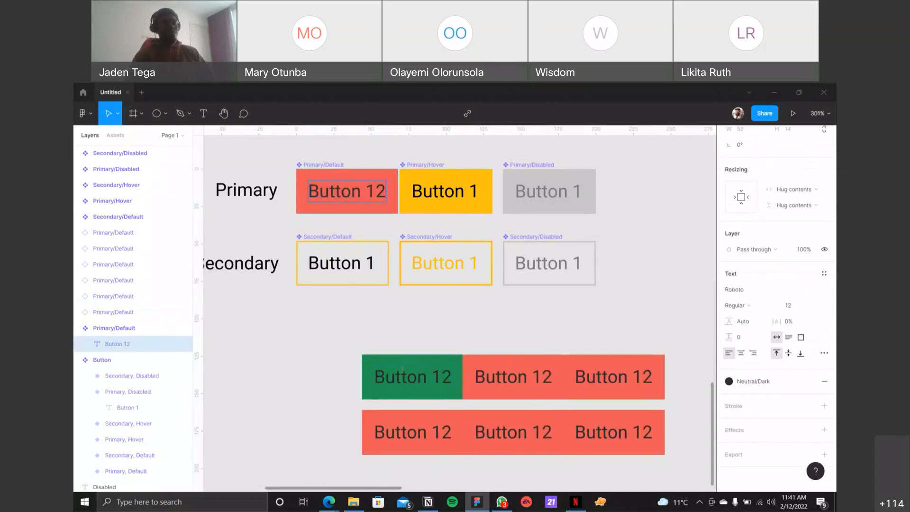
key("BackSpace")
left_click(454, 319)
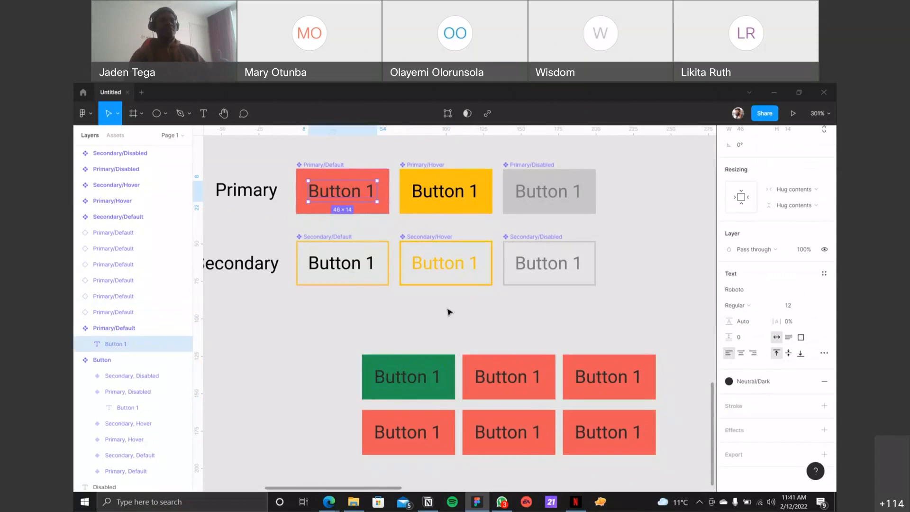
left_click(449, 311)
Step: Compare the properties of the green overridden instance with those of the Primary/Default main component
left_click(435, 359)
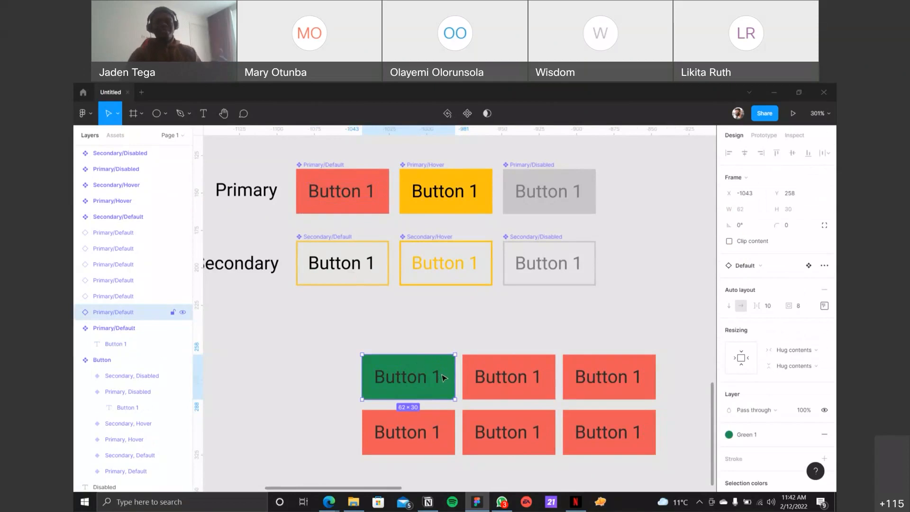
left_click(313, 168)
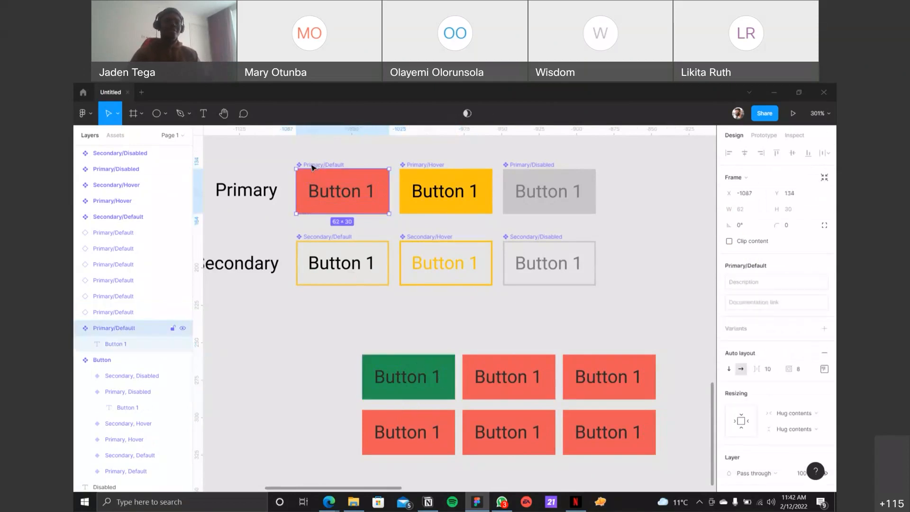
left_click(411, 374)
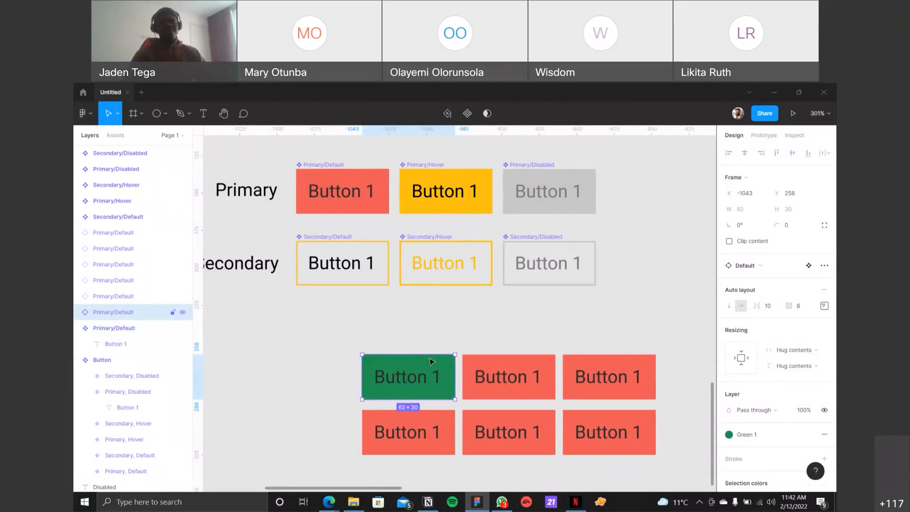
Step: Undo the Red fill of the Primary/Default main component and the Green 1 override on its first instance
key("ctrl+z")
key("ctrl+z")
key("ctrl+z")
key("ctrl+z")
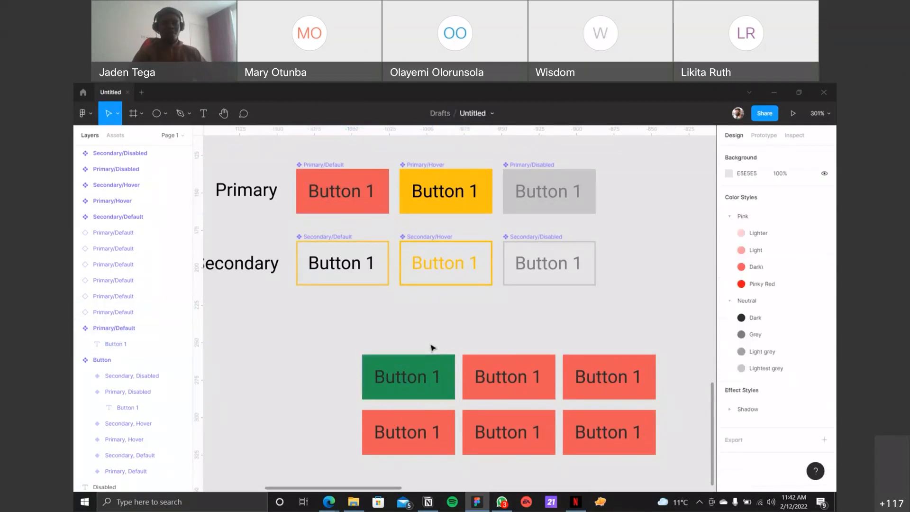
key("ctrl+z")
key("ctrl+z")
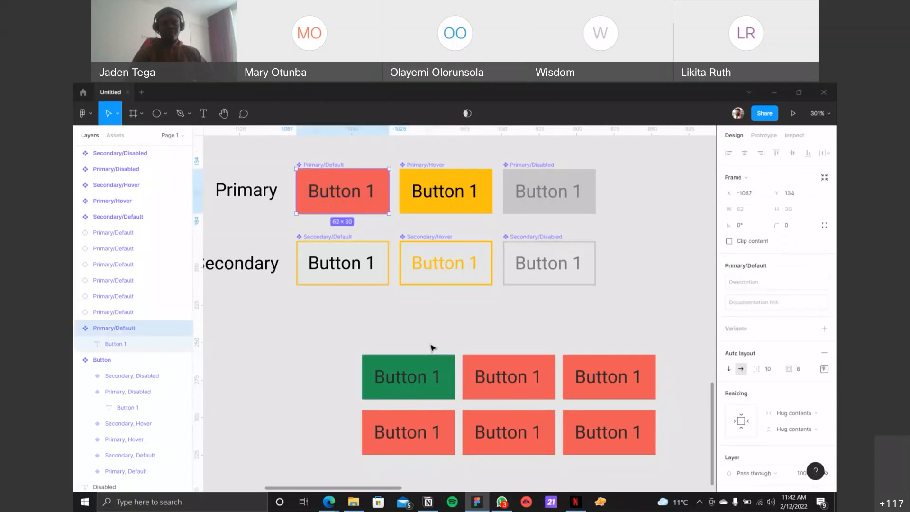
key("ctrl+z")
key("ctrl+z")
key("ctrl+z")
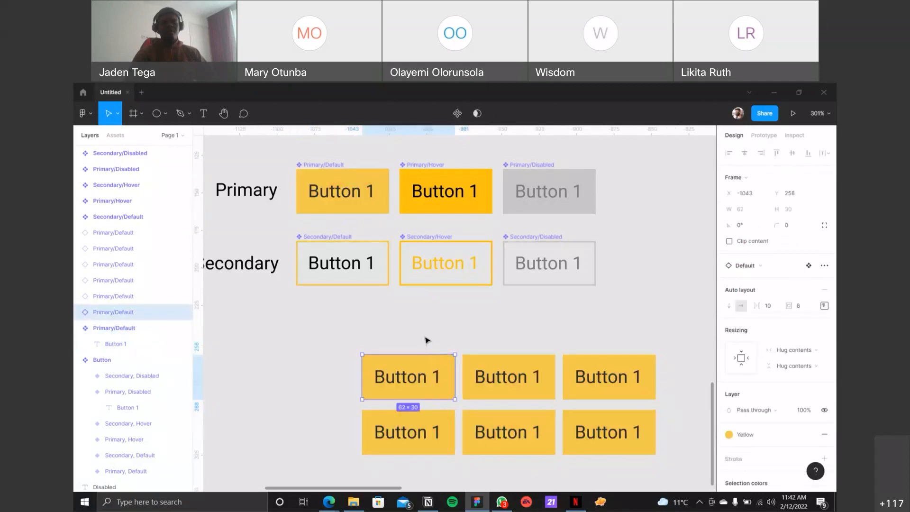
left_click(426, 341)
Step: Combine all six Primary and Secondary button main components as variants
scroll(605, 323, "down", 1)
scroll(605, 323, "up", 1)
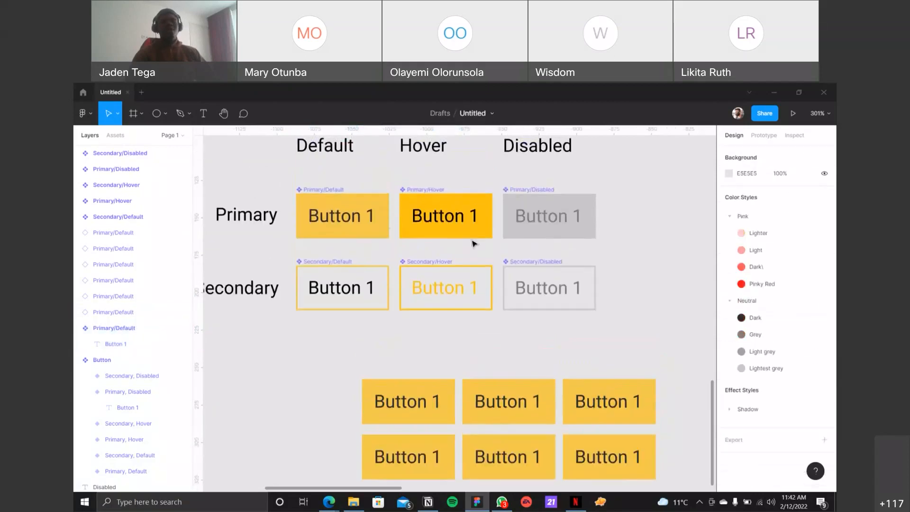
left_click_drag(288, 173, 613, 339)
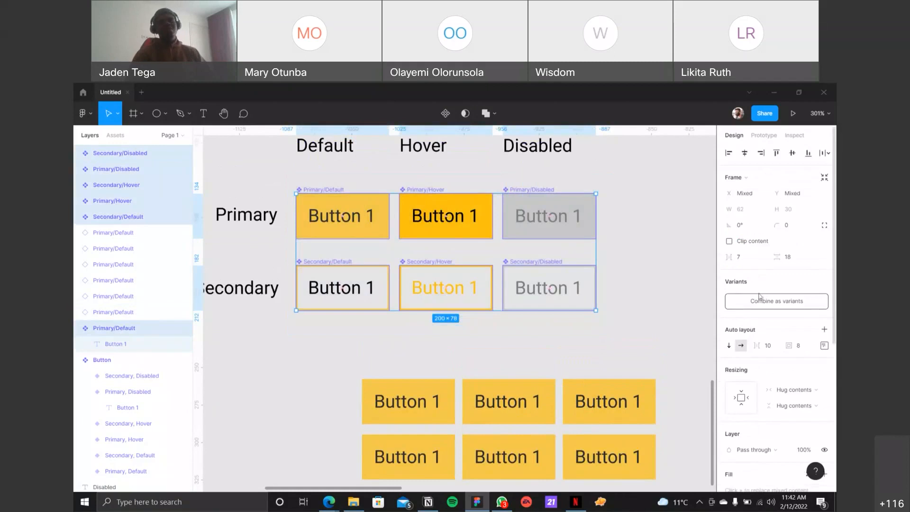
left_click(622, 325)
left_click_drag(613, 322, 399, 252)
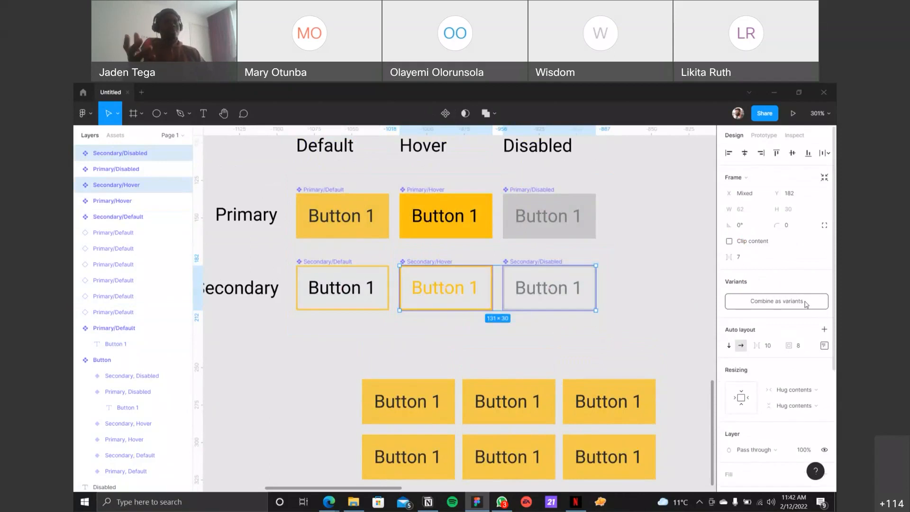
left_click(615, 320)
left_click_drag(652, 341, 287, 177)
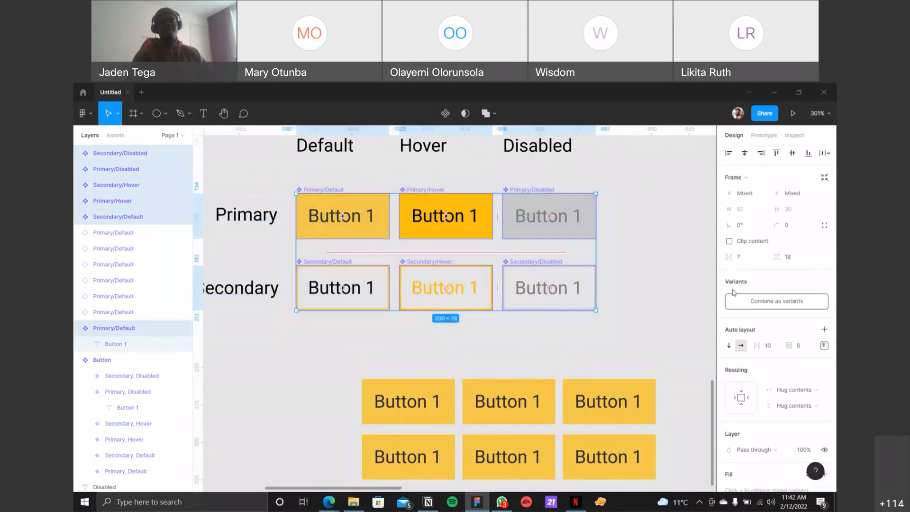
left_click(757, 302)
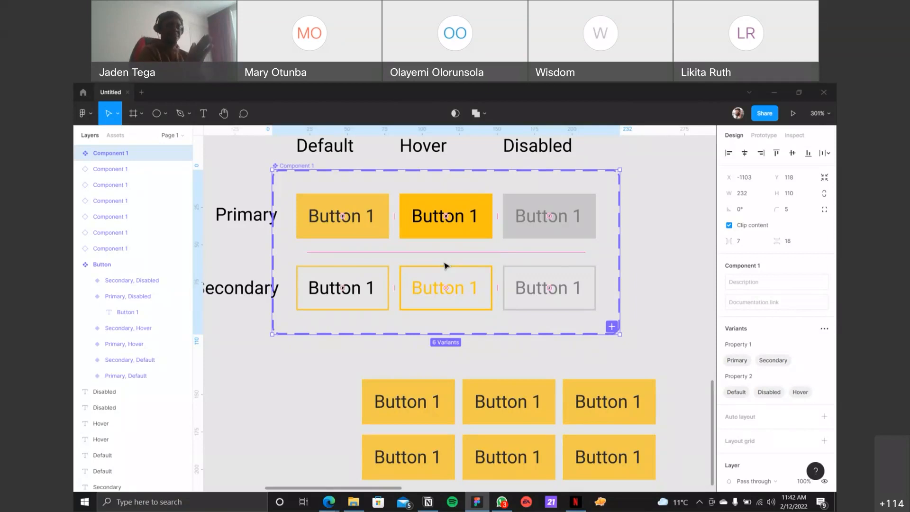
Step: Rename the combined component set to Button, and undo both the renaming and the variant combination
double_click(124, 154)
type("Button")
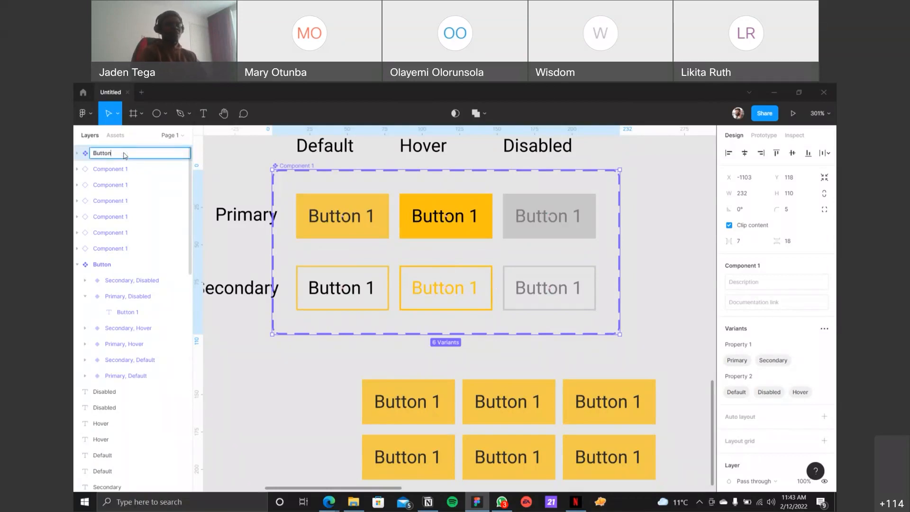
key("Return")
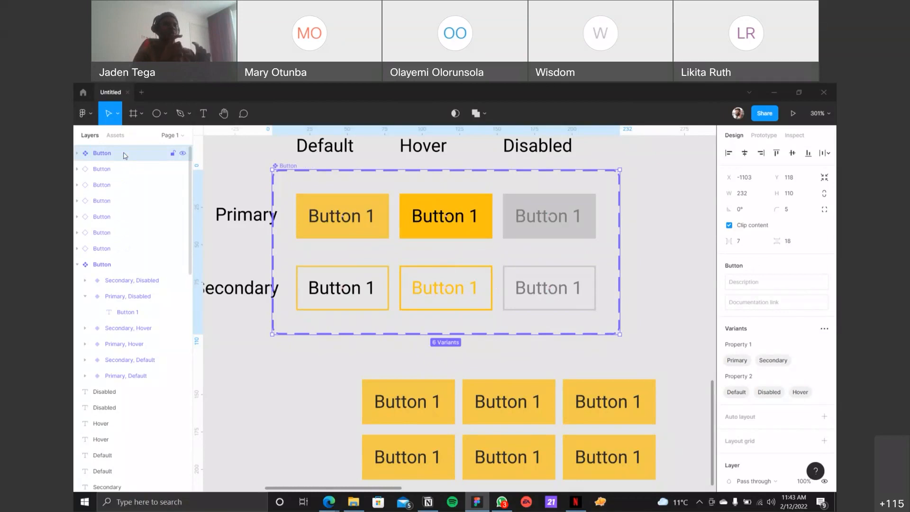
key("ctrl+z")
key("ctrl+z")
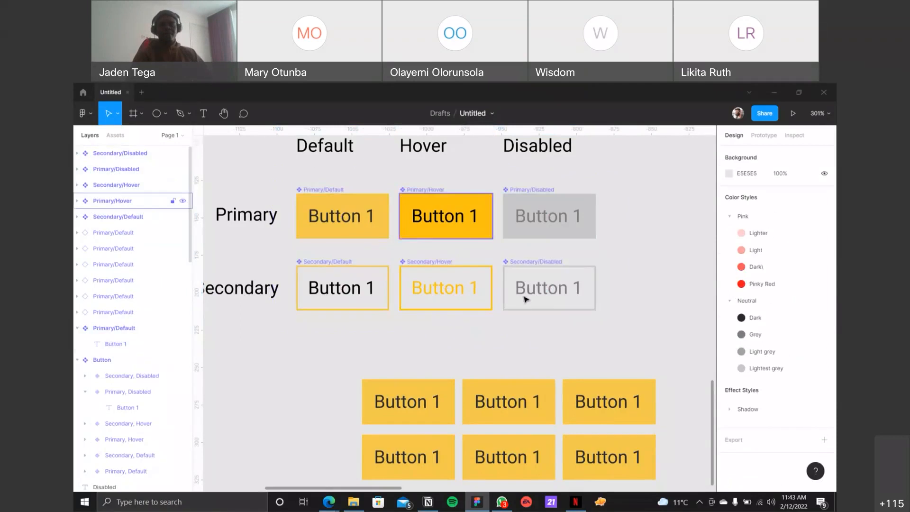
Step: Override the label of the first instance in the upper row of copies with a person's first name
scroll(526, 250, "down", 1)
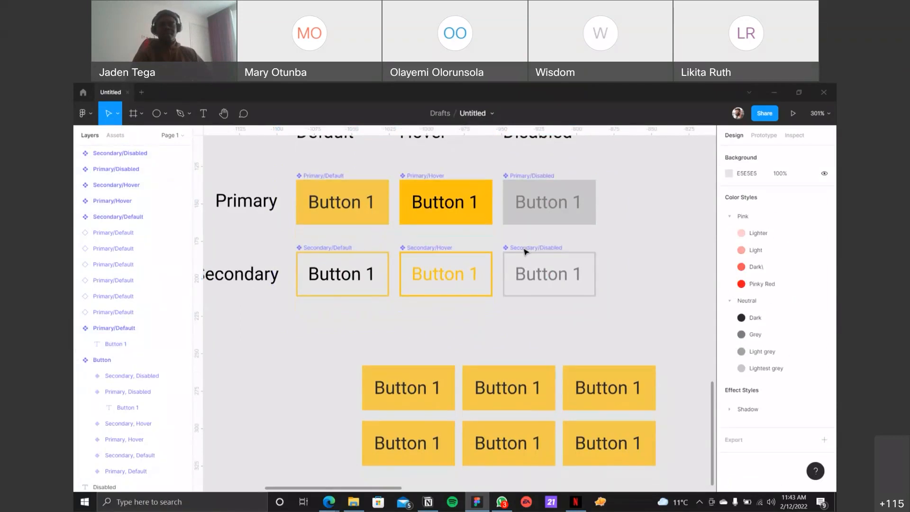
left_click(410, 389)
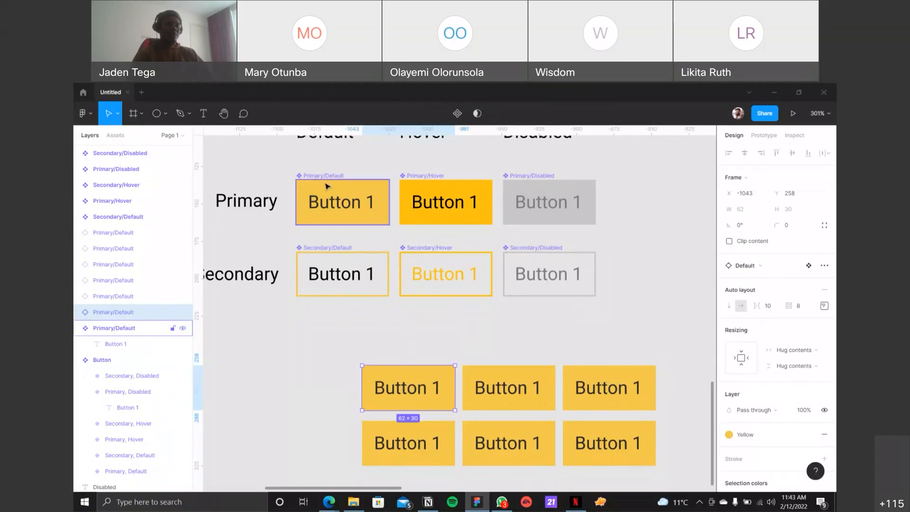
double_click(420, 386)
double_click(417, 380)
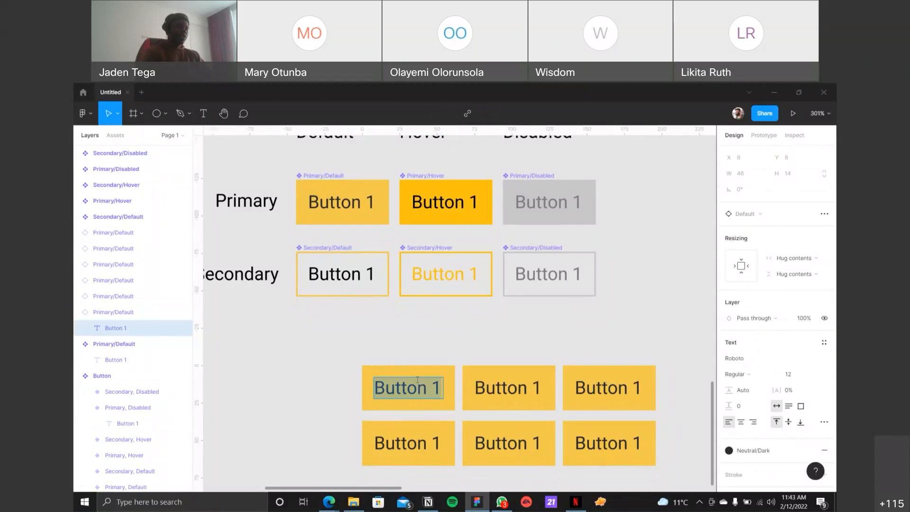
type("Jaden")
left_click(404, 320)
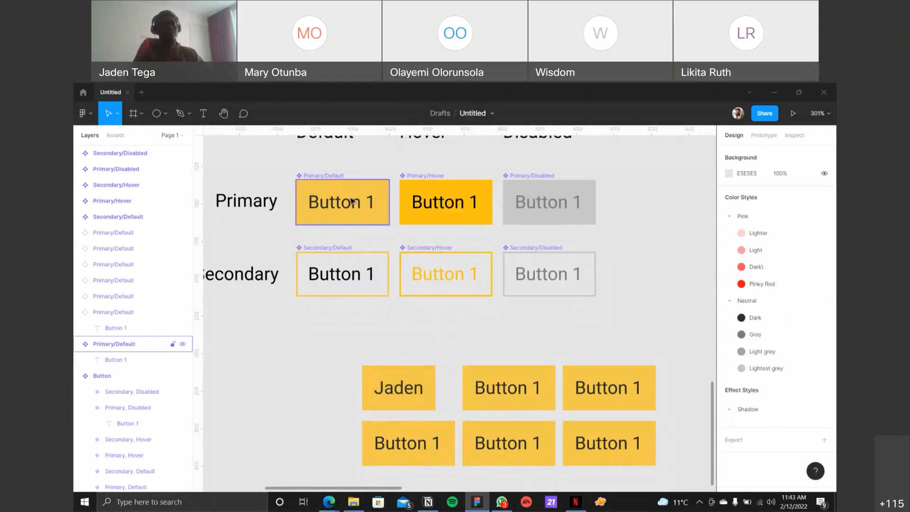
Step: Change the Primary/Default main component's label to Button 1000
double_click(348, 203)
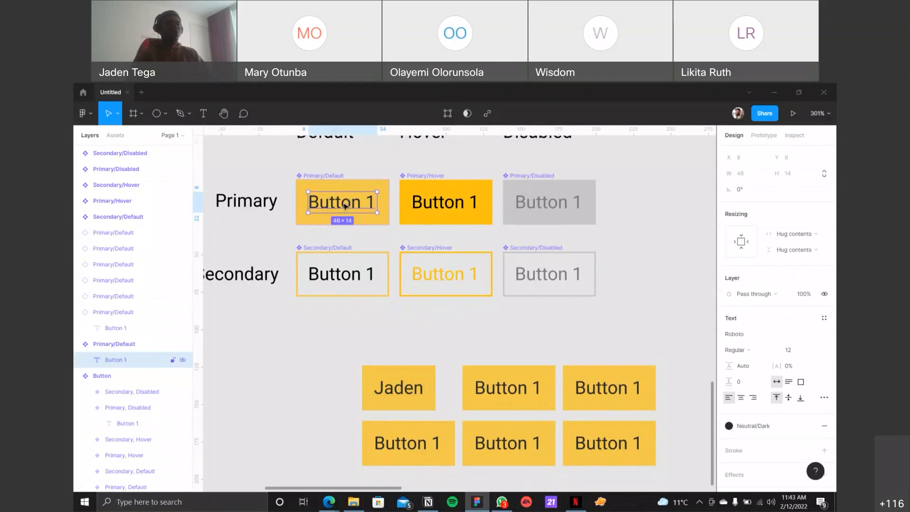
double_click(345, 204)
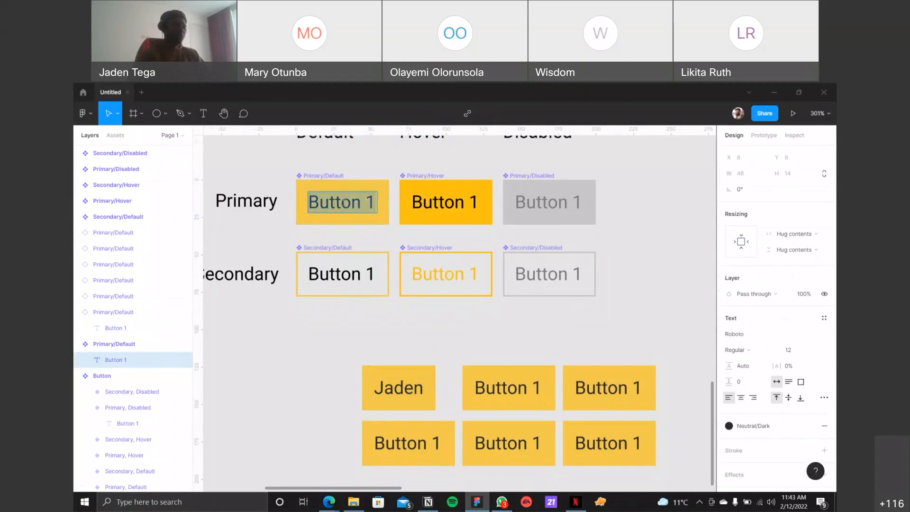
key("Right")
type("000")
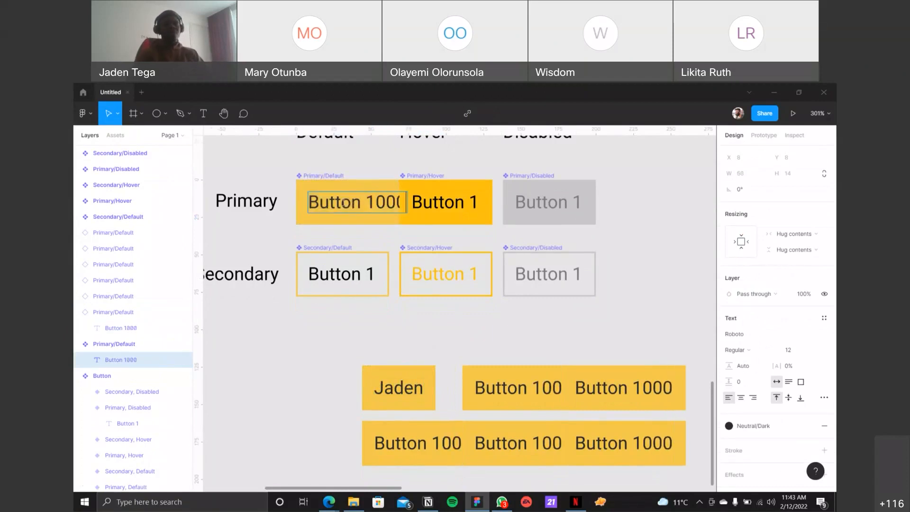
Step: Move the relabelled instance below the Secondary/Default component and fill the Primary/Default main component with the Green 1 color style
left_click(398, 384)
left_click_drag(398, 384, 366, 367)
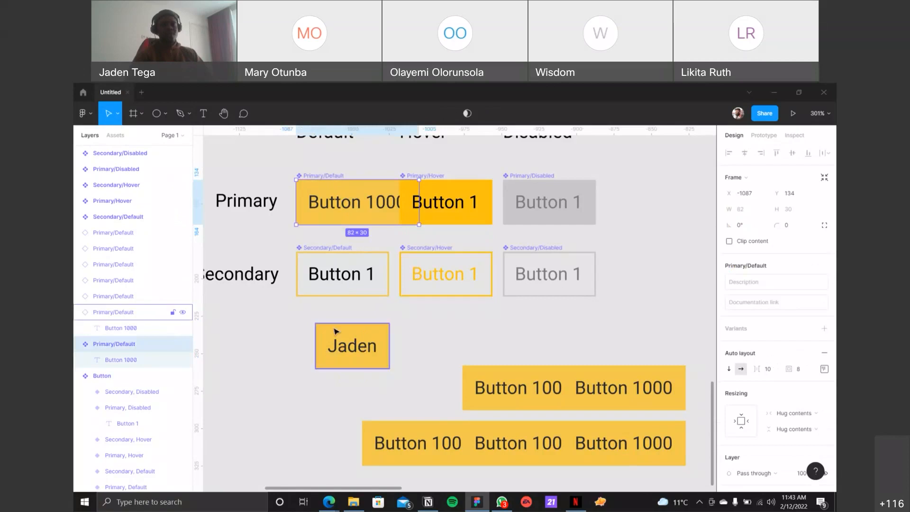
left_click(338, 179)
scroll(753, 396, "down", 4)
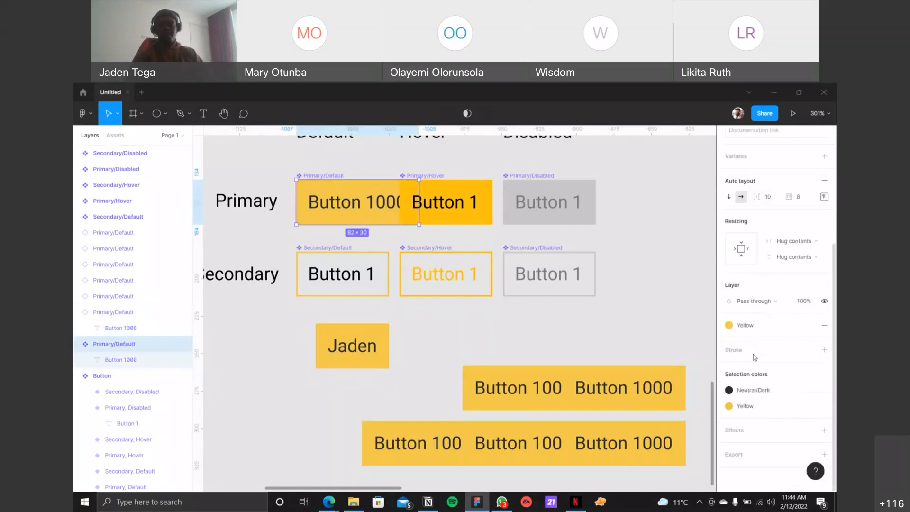
left_click(747, 326)
left_click(783, 409)
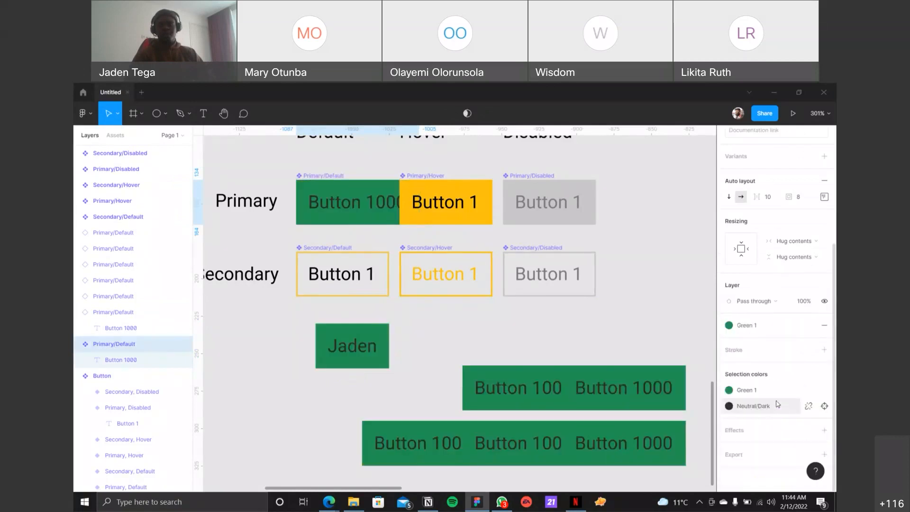
Step: Override the fill of the moved, relabelled instance with the Blue 2 color style
left_click(348, 346)
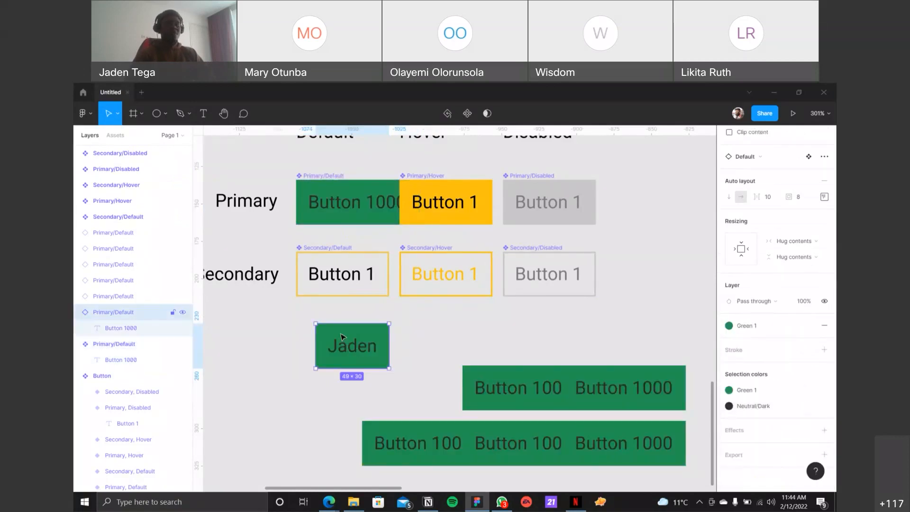
left_click(748, 391)
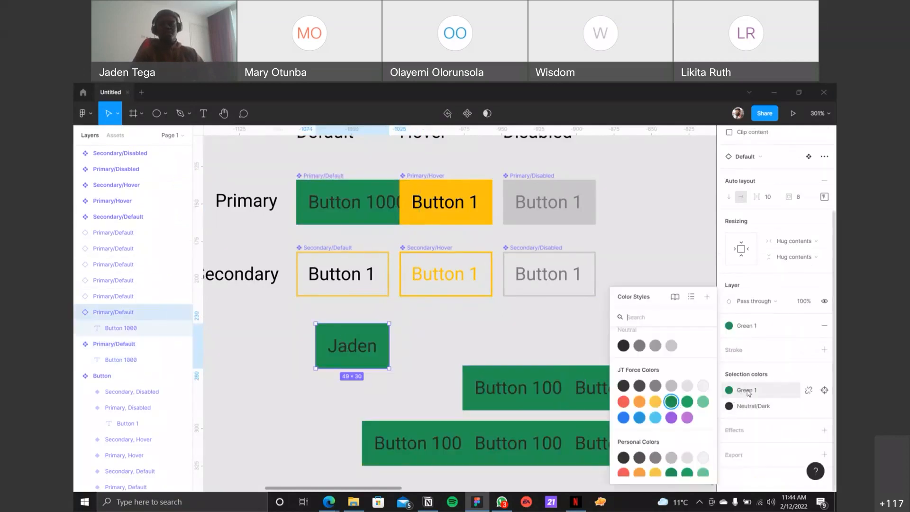
left_click(639, 417)
Step: Change the Primary/Default main component's green fill to the Red color style
left_click(340, 183)
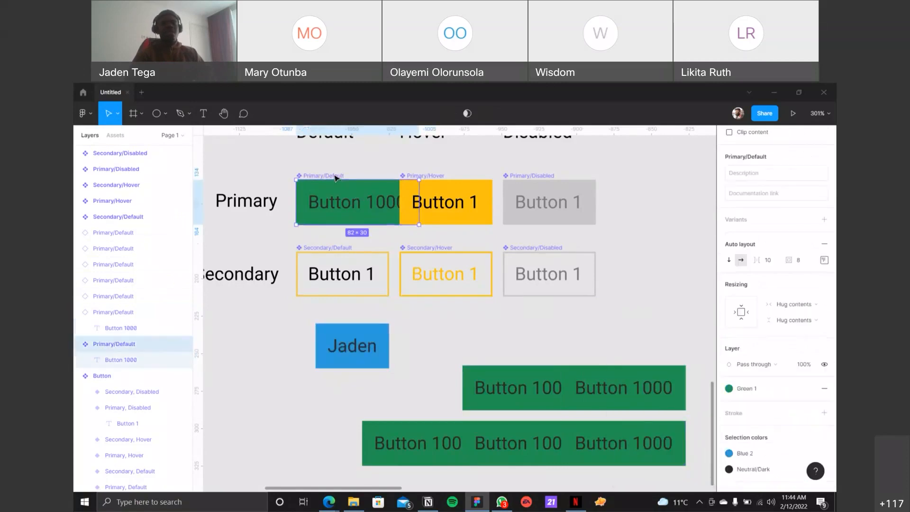
left_click(756, 389)
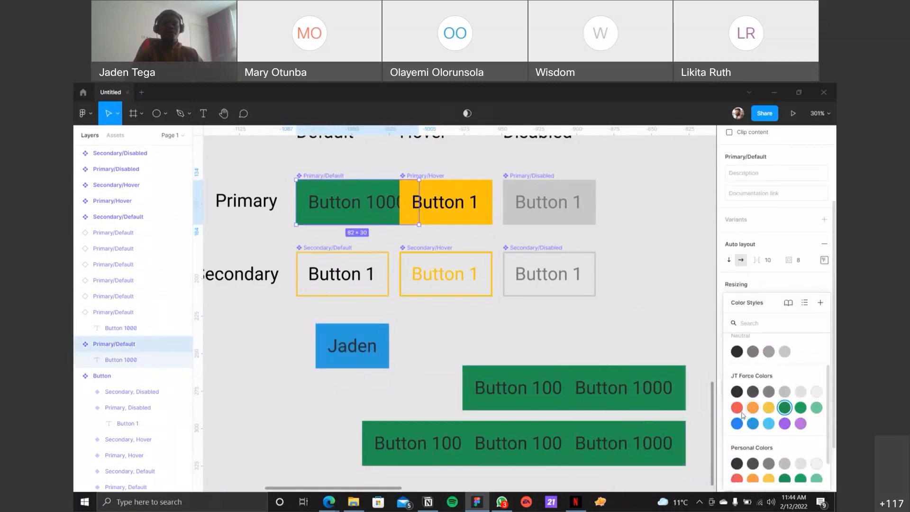
left_click(737, 453)
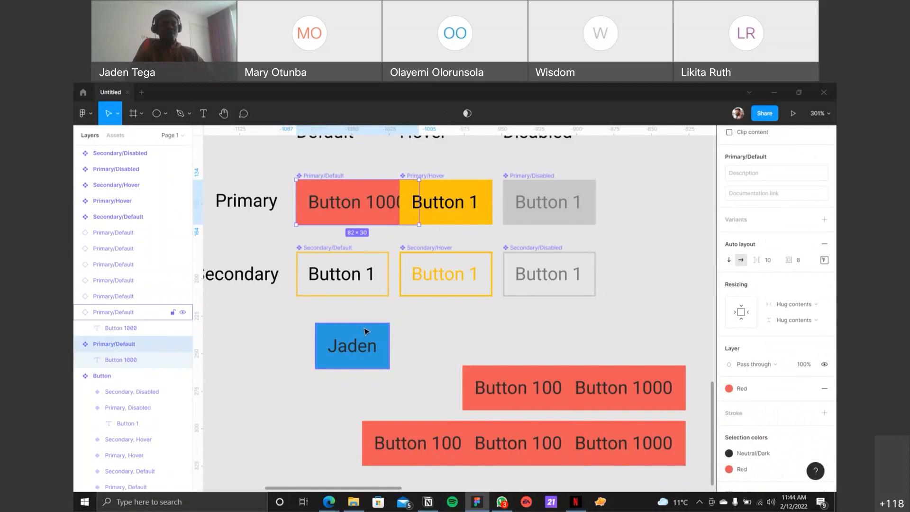
Step: Undo the fill changes on the main component and the relabelled instance, along with that instance's move
key("ctrl+z")
key("ctrl+z")
key("ctrl+z")
key("ctrl+z")
key("ctrl+z")
key("ctrl+z")
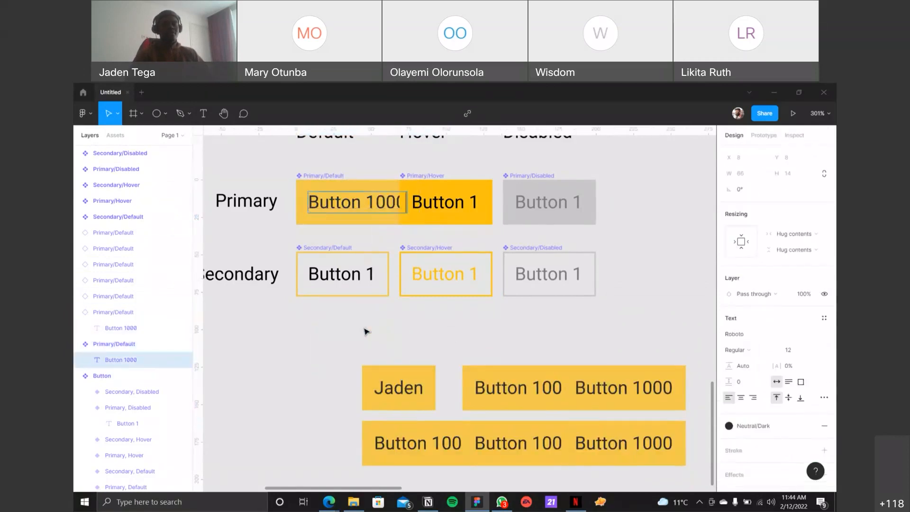
Step: Undo the label text edit on the Primary/Default main component and clear the selection
key("ctrl+z")
left_click(440, 331)
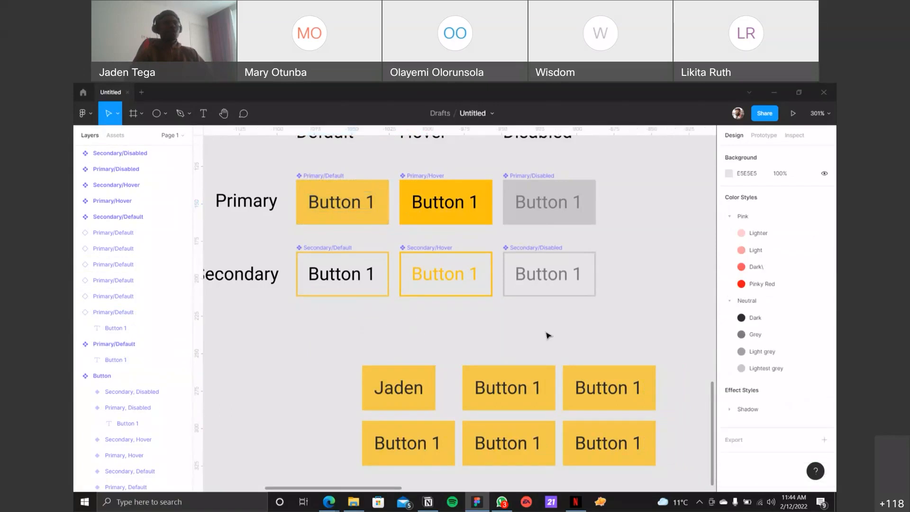
Step: Combine the six Primary and Secondary button components as variants and rename the component set as Button
left_click_drag(628, 325, 315, 162)
left_click(762, 307)
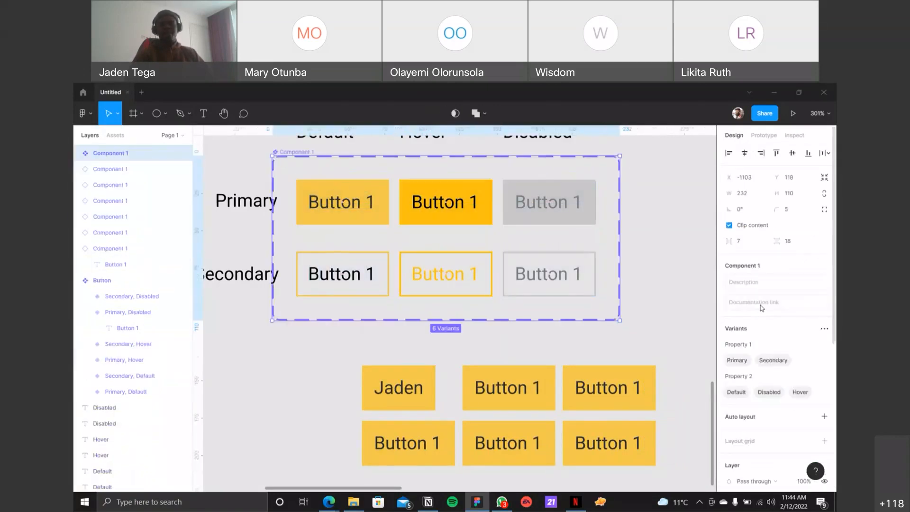
double_click(112, 153)
type("Button")
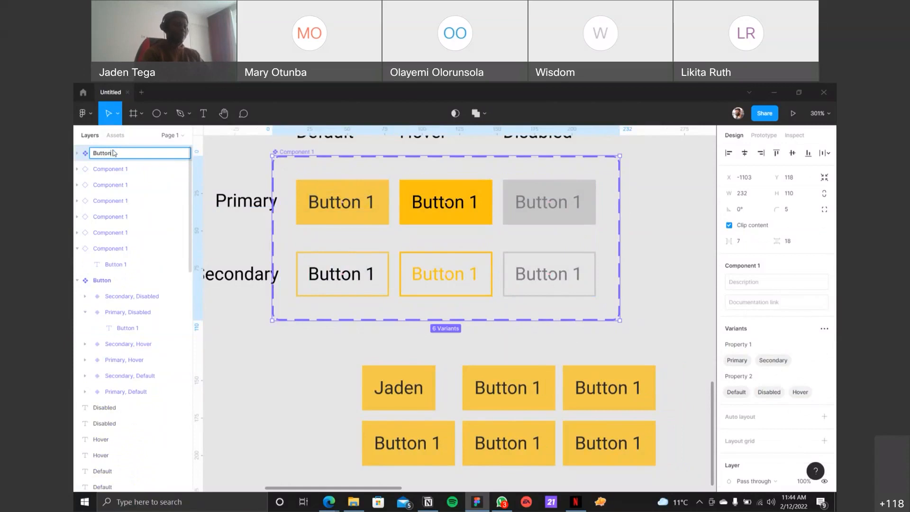
key("Return")
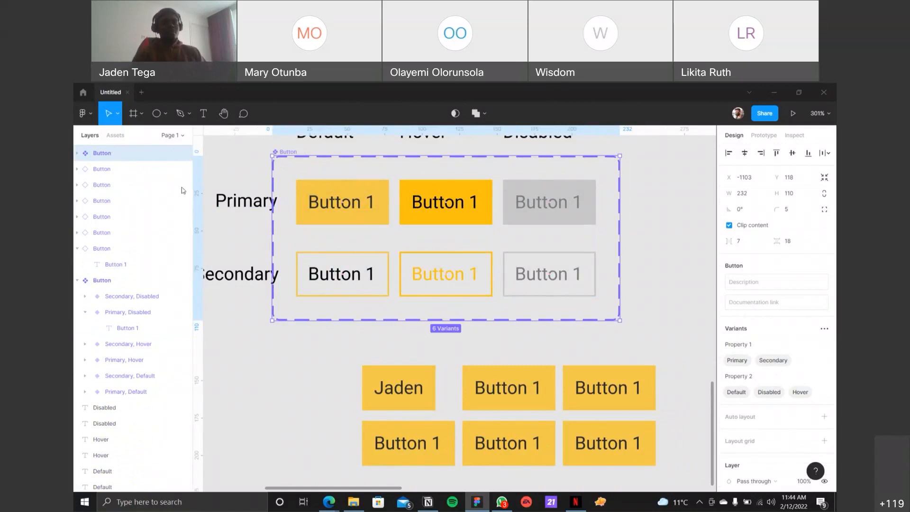
Step: Shift the Primary and Secondary row labels together away from the Button component set so they clear its dashed frame
left_click(239, 200)
left_click(237, 272, "shift")
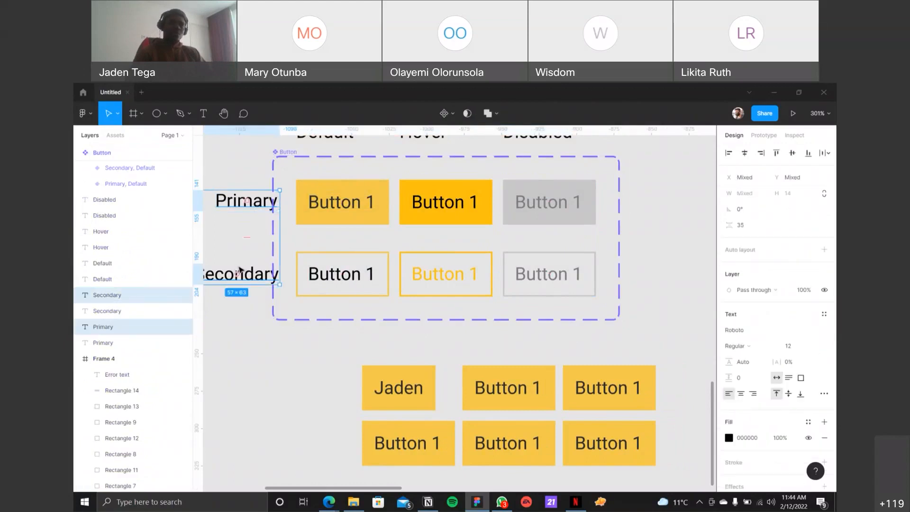
left_click_drag(252, 278, 234, 274)
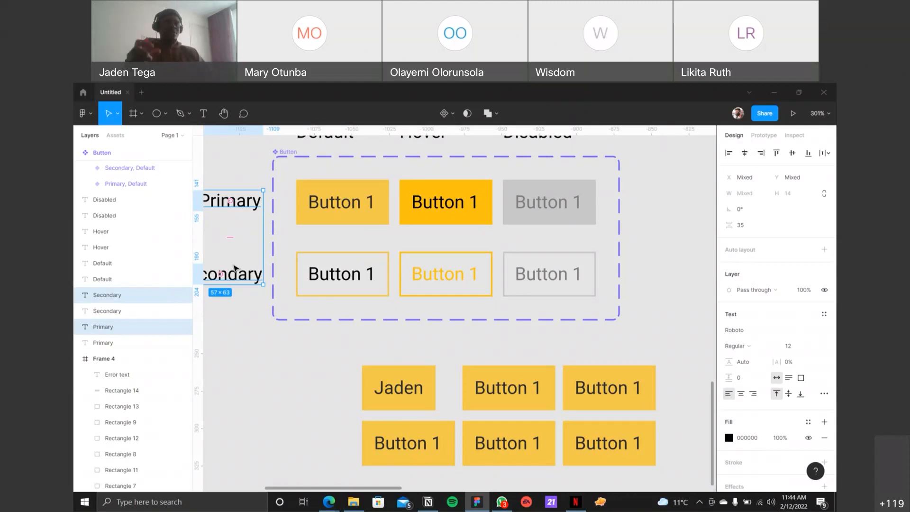
scroll(482, 327, "down", 1)
scroll(479, 325, "up", 2)
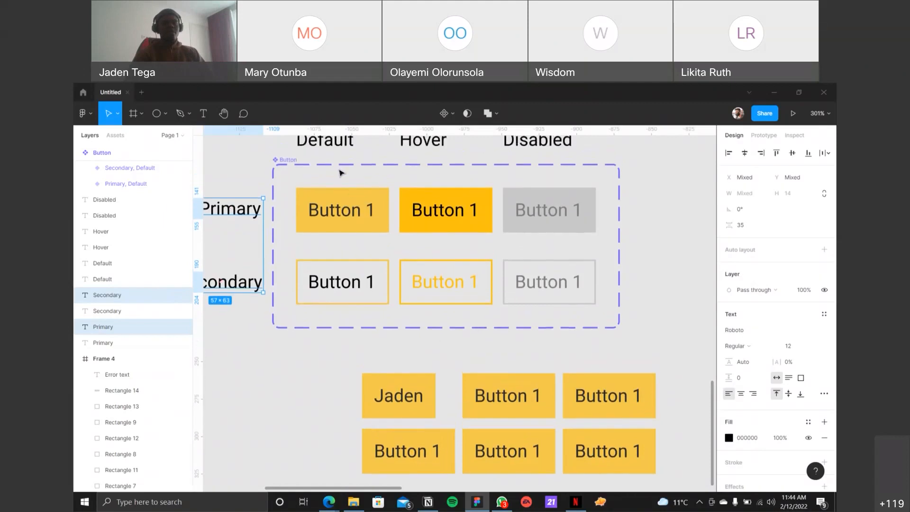
left_click(291, 162)
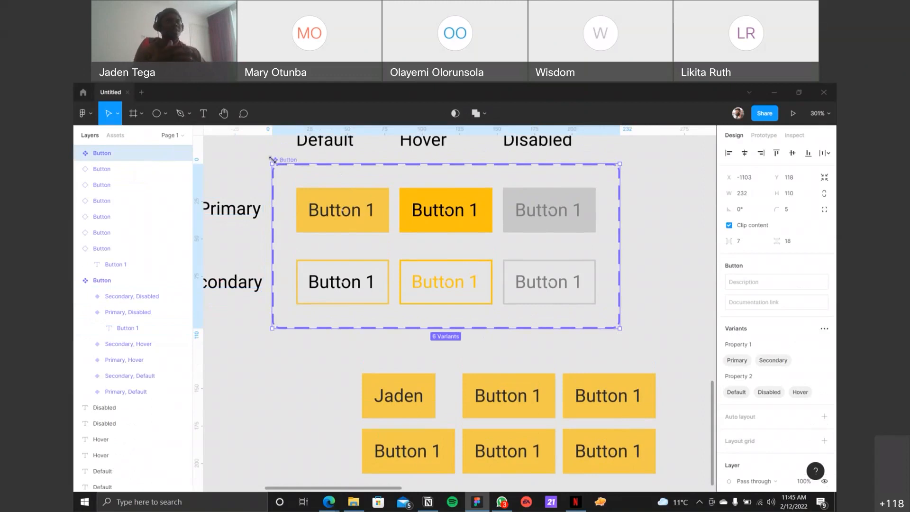
Step: Move the relabelled button instance away from the other instances and detach it from its main component
left_click(414, 385)
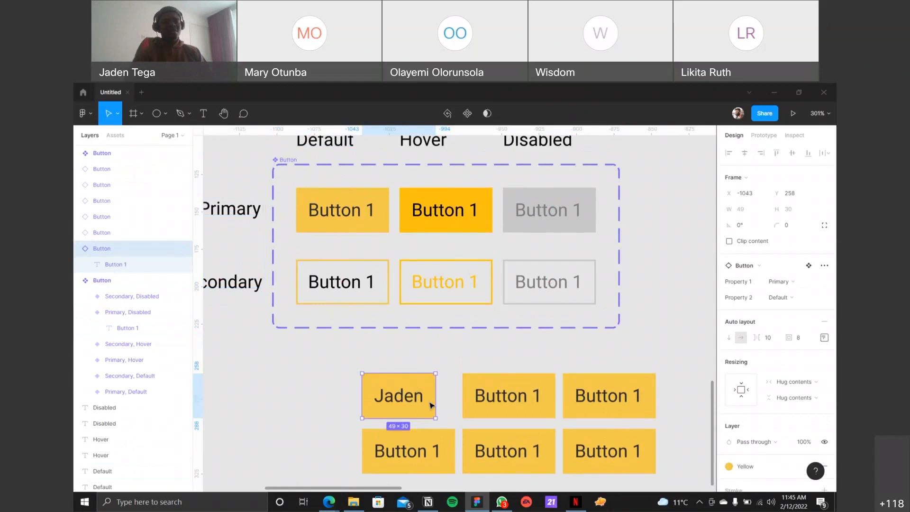
left_click_drag(374, 396, 289, 396)
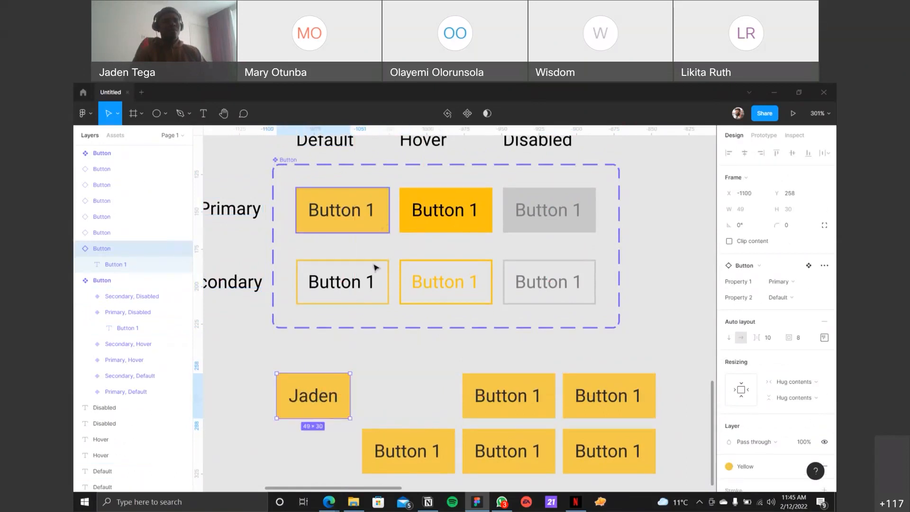
right_click(330, 375)
left_click(330, 390)
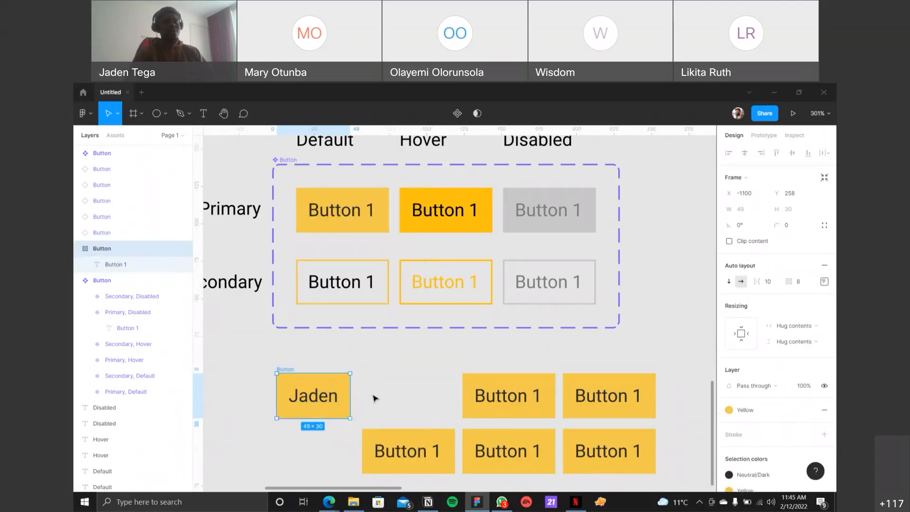
left_click(335, 403)
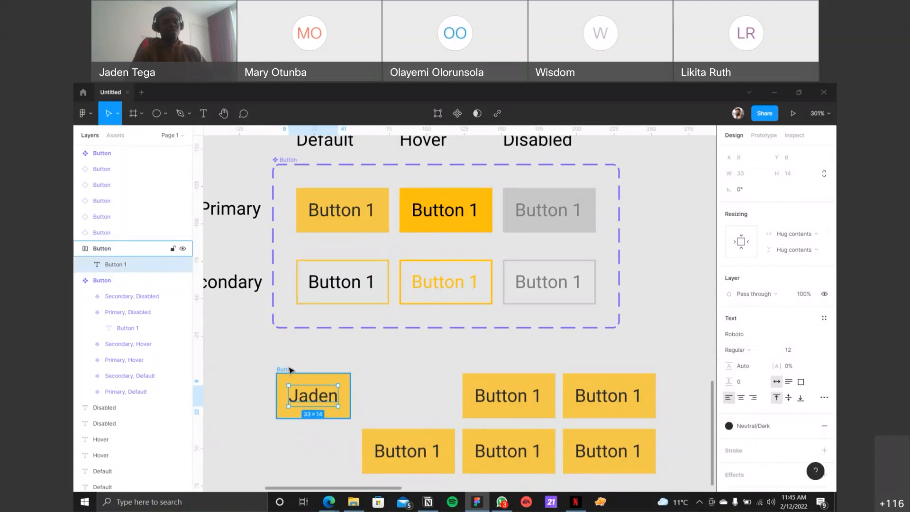
key("Escape")
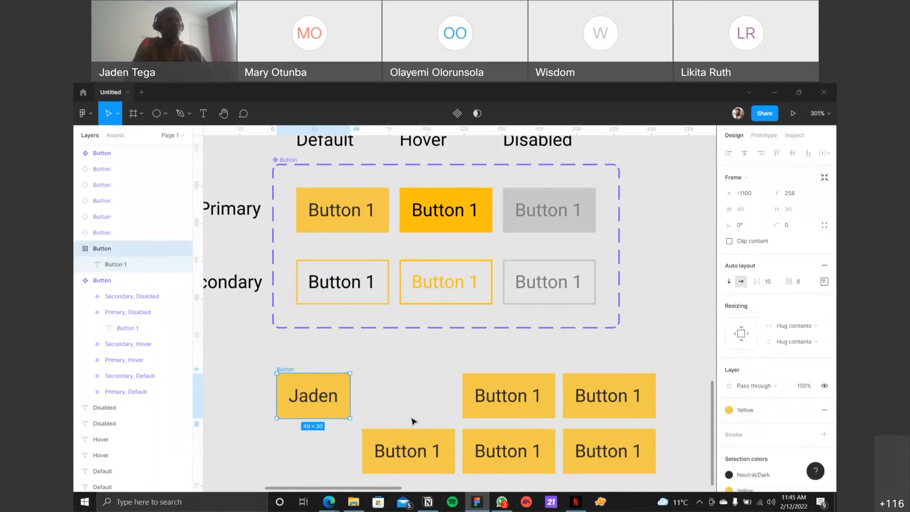
Step: Compare the actions available for a linked instance, and undo the detachment and the move of the relabelled button
left_click(469, 388)
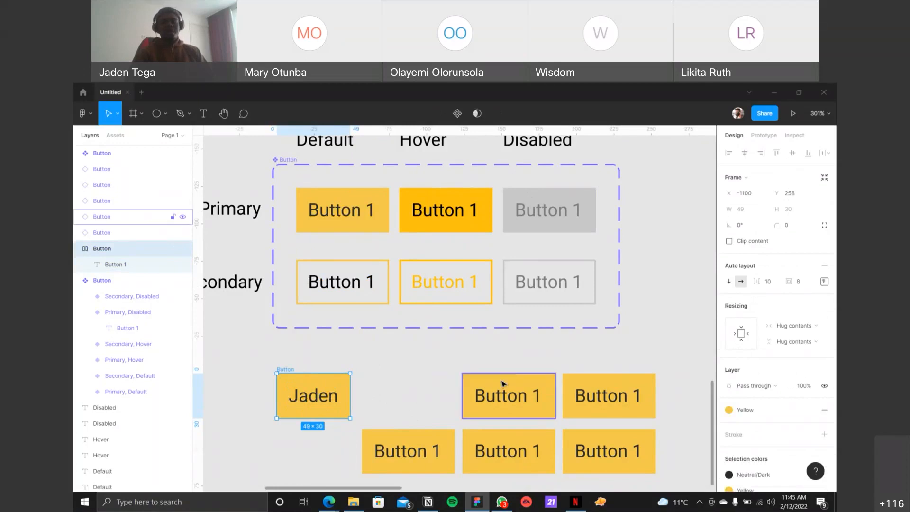
right_click(501, 382)
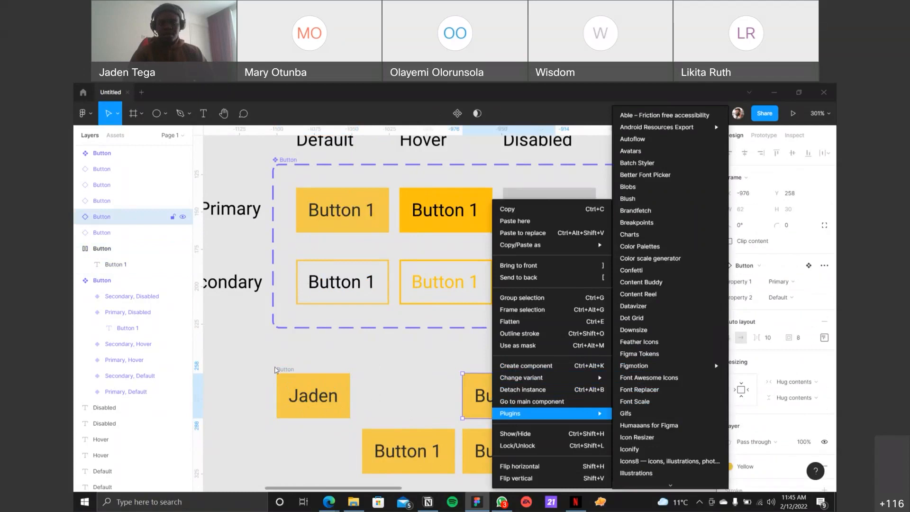
left_click(338, 358)
key("ctrl+z")
key("ctrl+z")
key("ctrl+z")
key("ctrl+z")
key("ctrl+z")
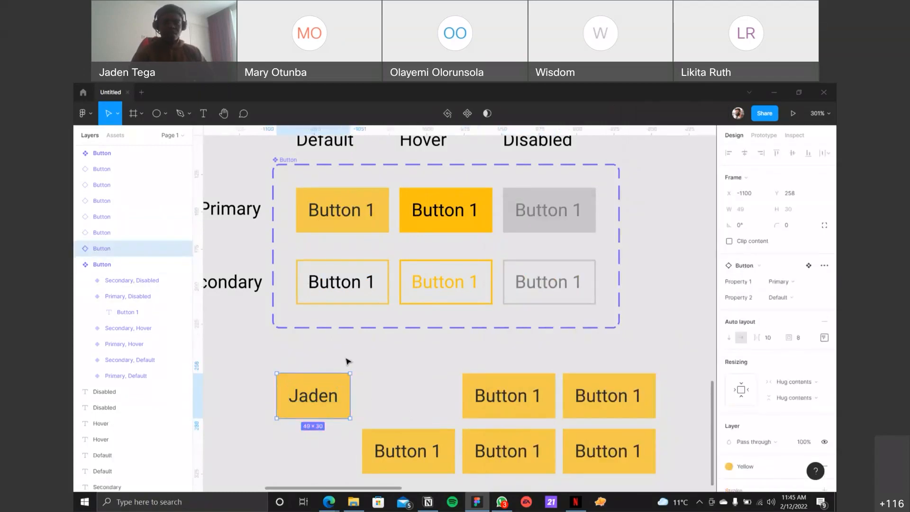
Step: Try resetting all overrides on the relabelled instance and undo the reset
right_click(398, 385)
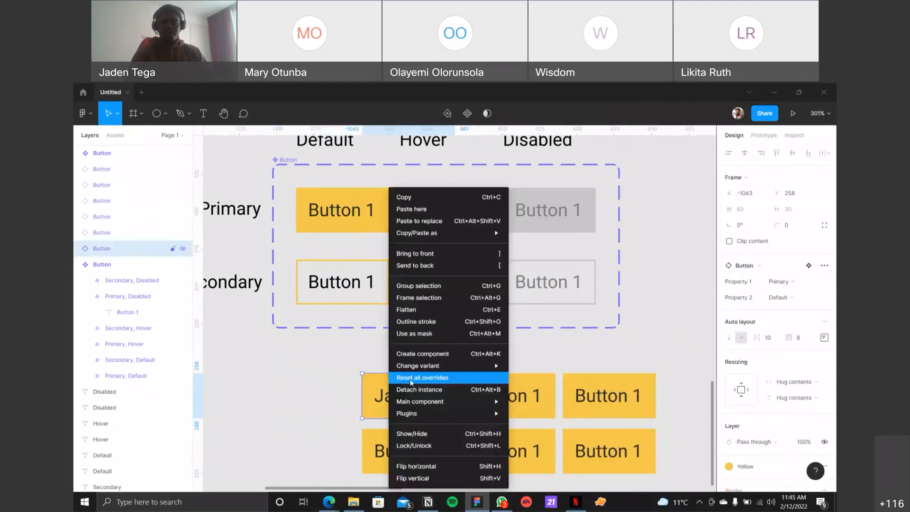
left_click(447, 381)
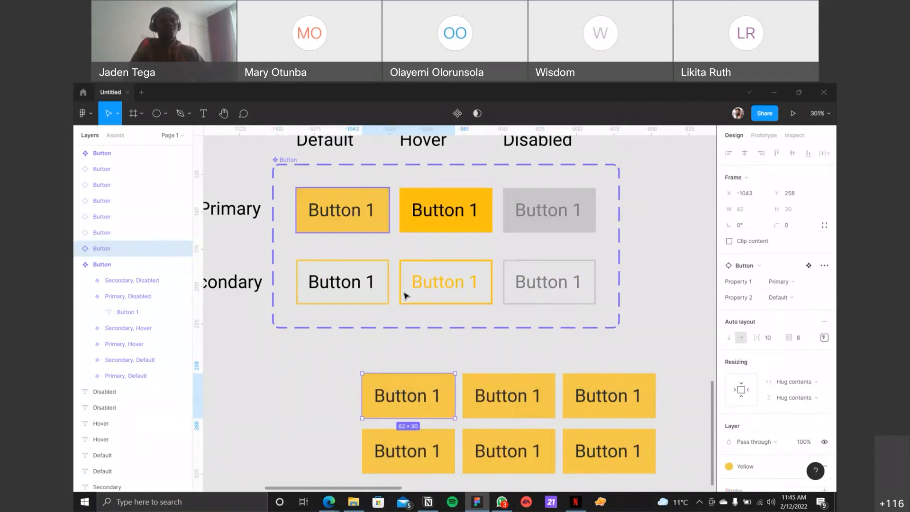
key("ctrl+z")
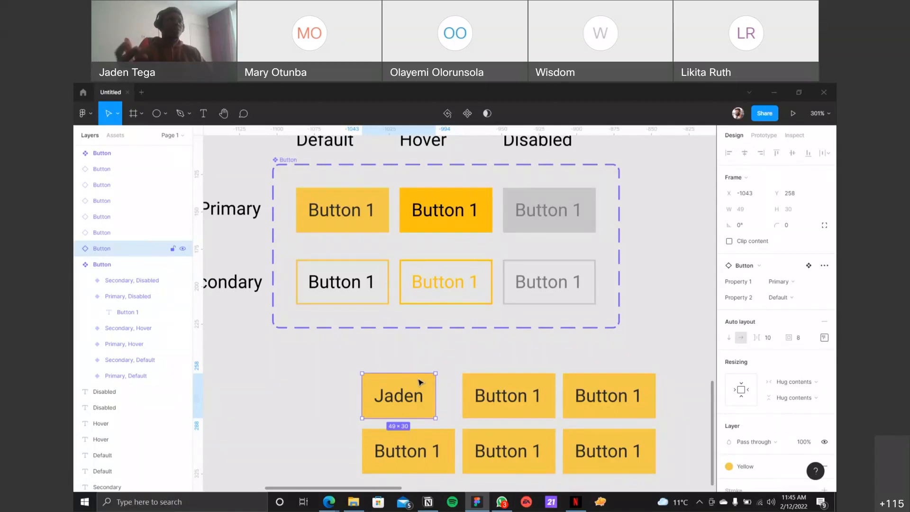
Step: Reset all overrides on the relabelled instance so its label follows the main component again
right_click(419, 382)
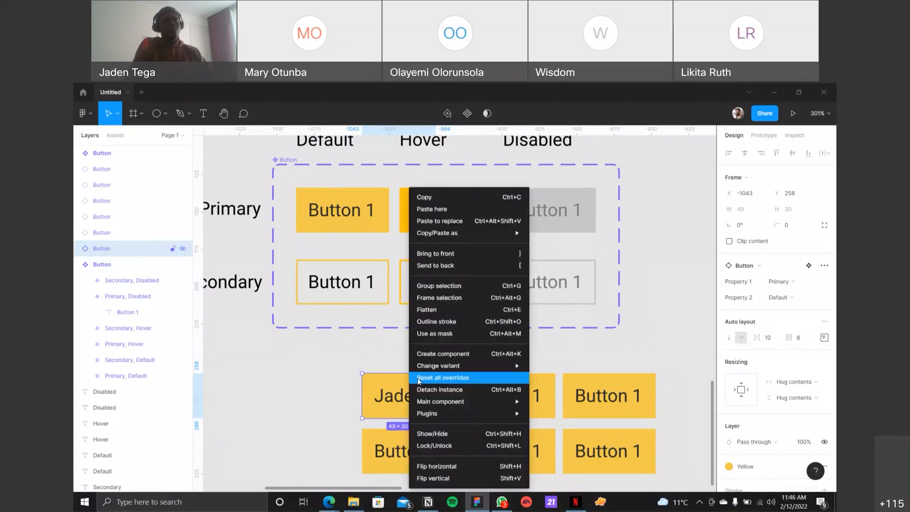
left_click(444, 380)
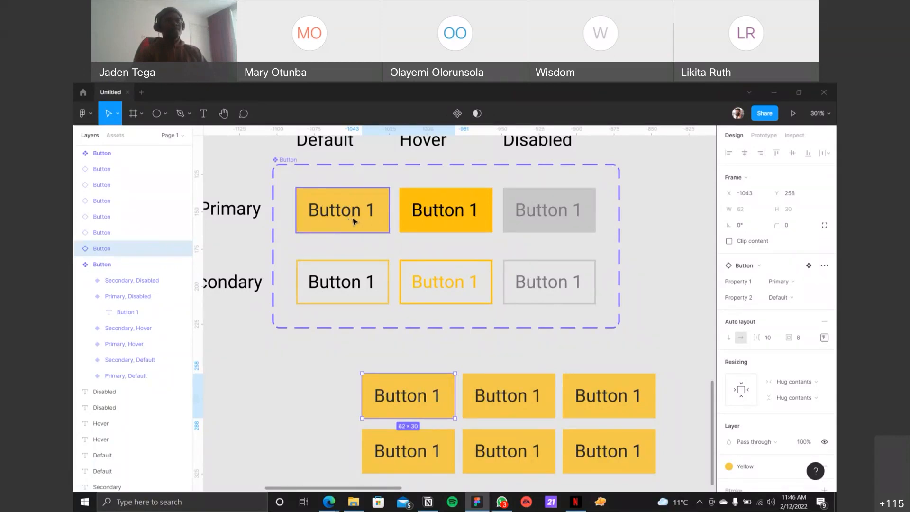
left_click(422, 358)
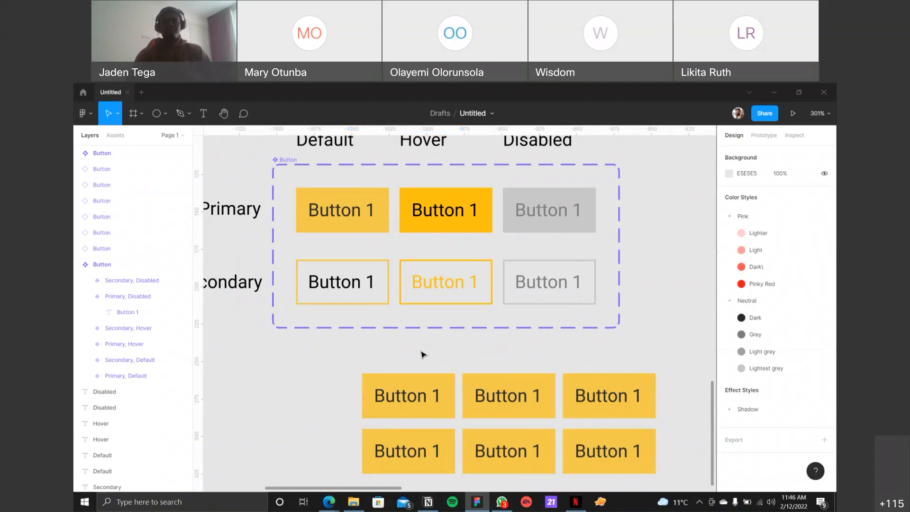
Step: Select the Button component set and rename its first variant property from Property 1 to Type
left_click(447, 325)
scroll(447, 323, "down", 2)
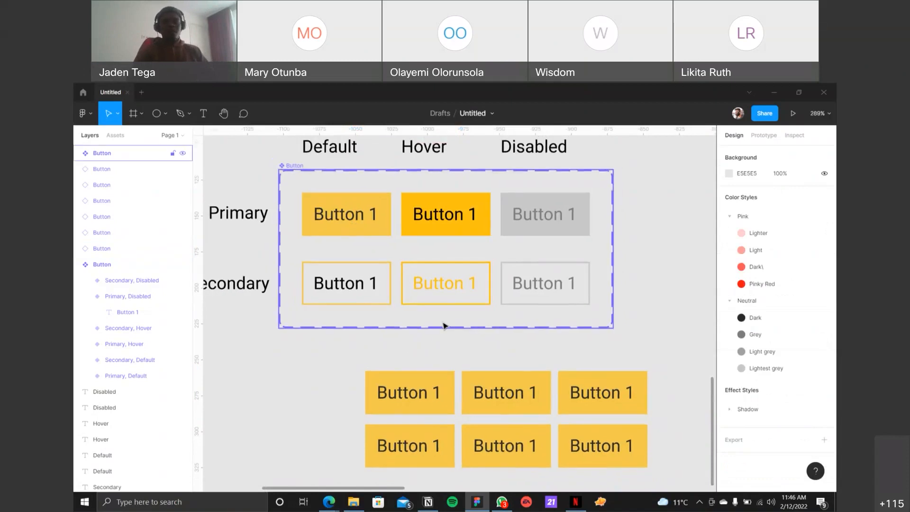
scroll(400, 225, "down", 2)
left_click(348, 210)
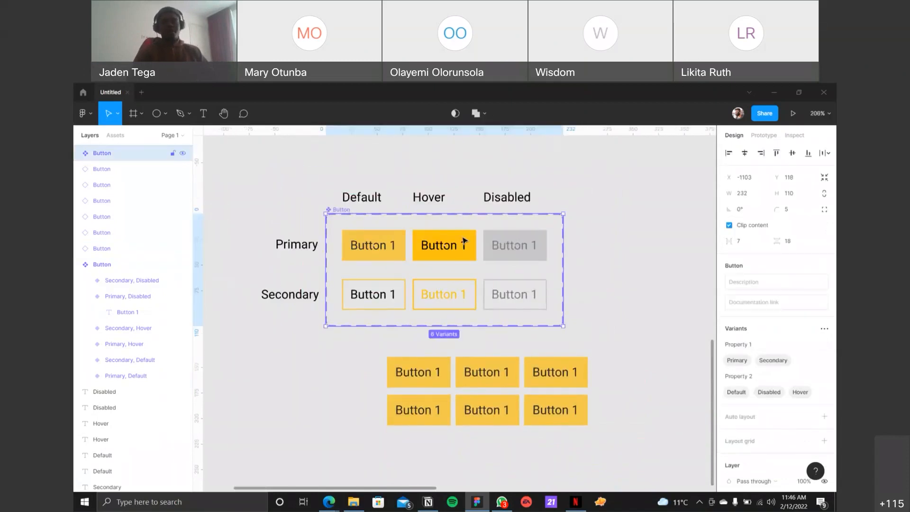
scroll(464, 240, "down", 1)
scroll(464, 239, "up", 4)
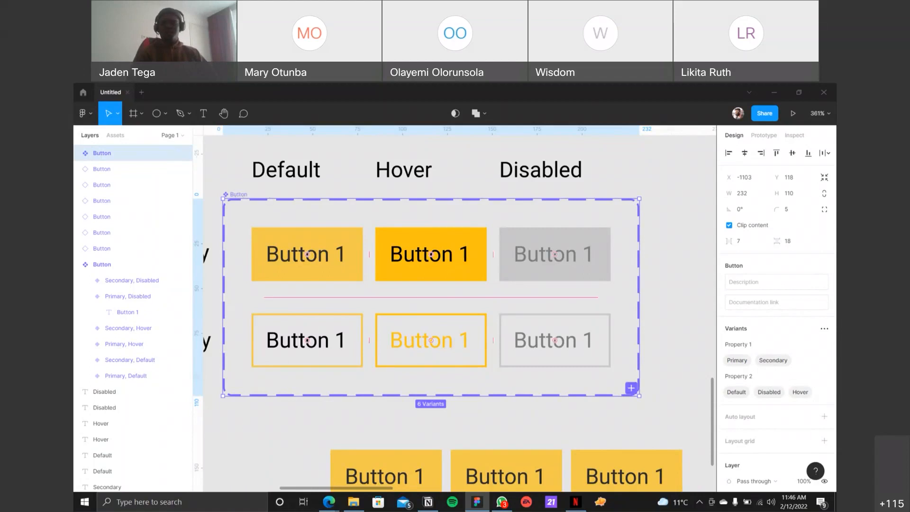
scroll(763, 271, "down", 5)
scroll(763, 270, "up", 3)
scroll(760, 268, "up", 2)
scroll(756, 252, "down", 3)
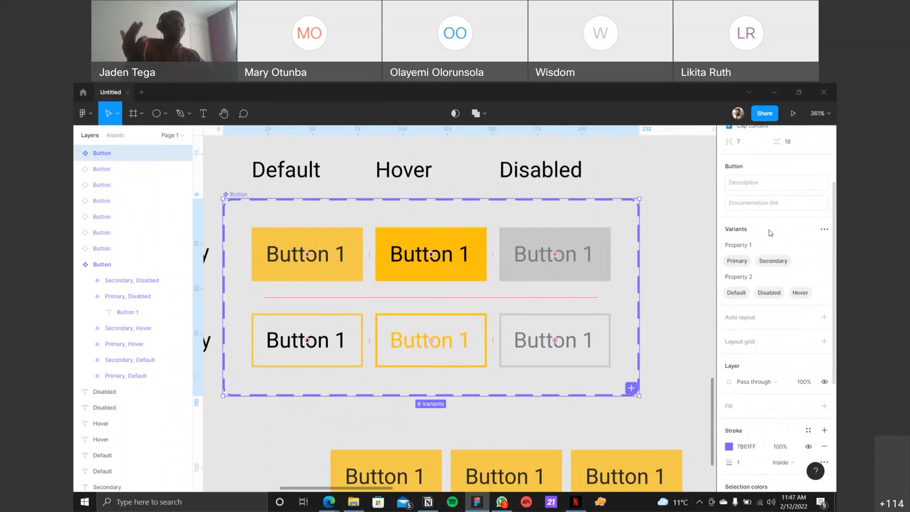
left_click(767, 244)
key("ctrl+a")
key("BackSpace")
type("tYP")
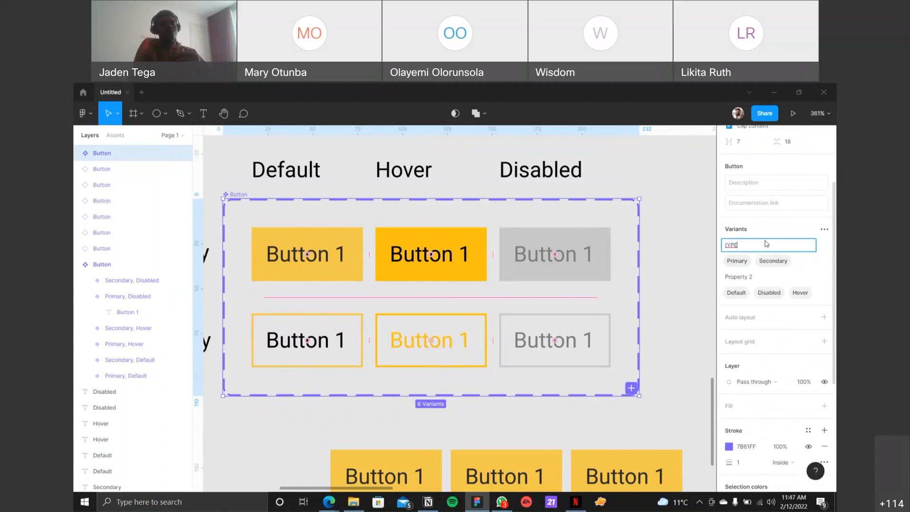
key("BackSpace")
key("BackSpace")
key("BackSpace")
key("BackSpace")
type("Type")
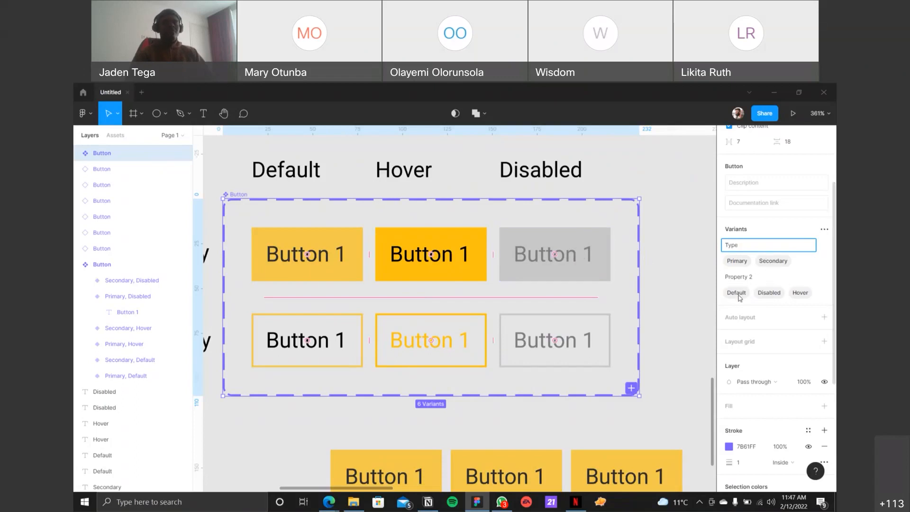
Step: Rename the Button component set's second variant property, Property 2, to State
left_click(764, 280)
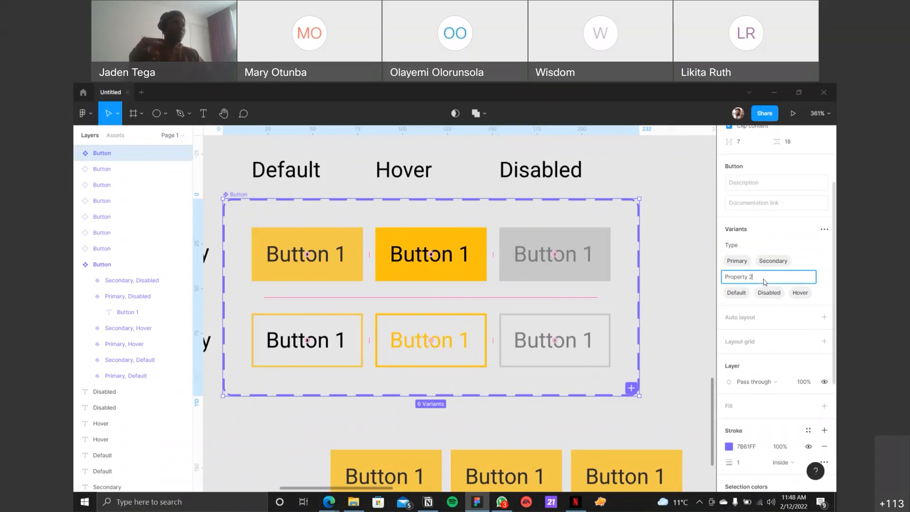
key("ctrl+a")
type("Stat")
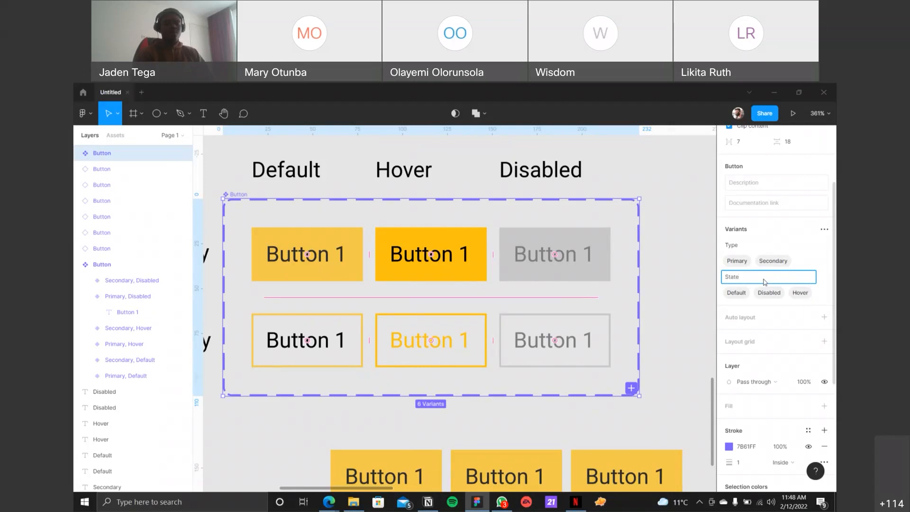
key("Return")
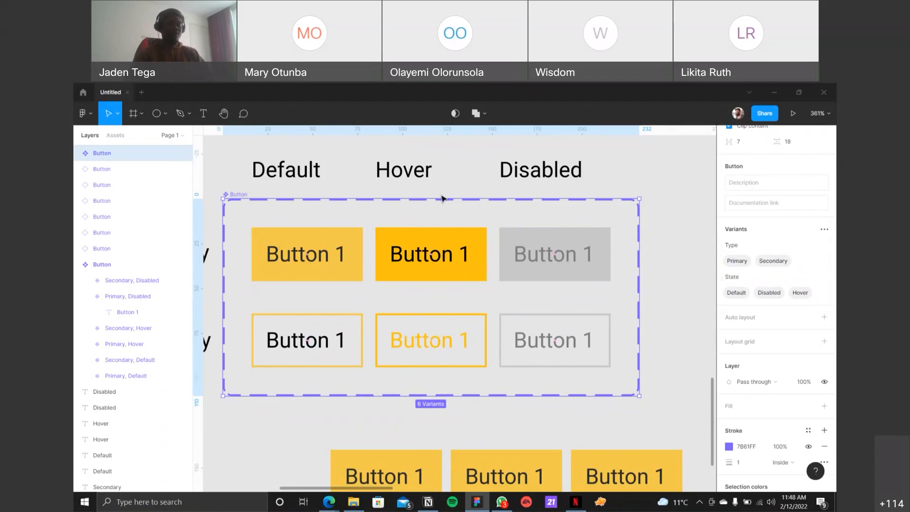
scroll(442, 198, "left", 3)
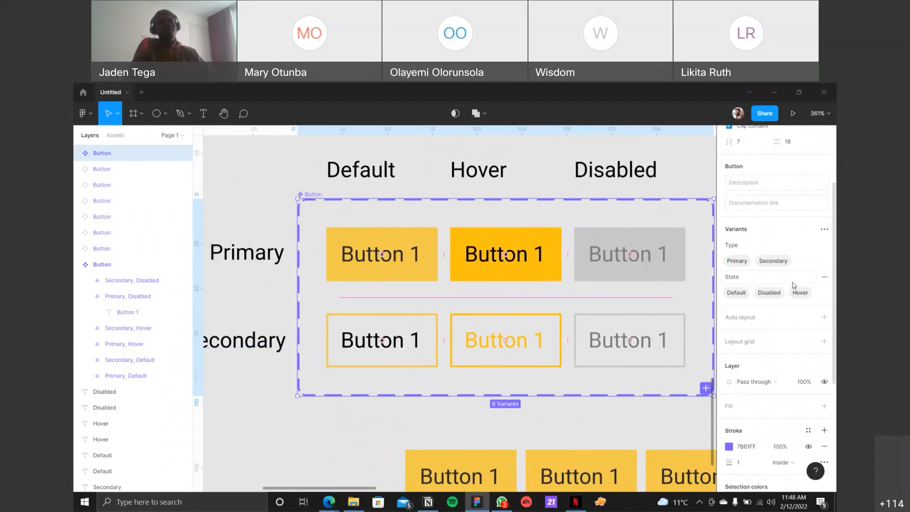
left_click(705, 167)
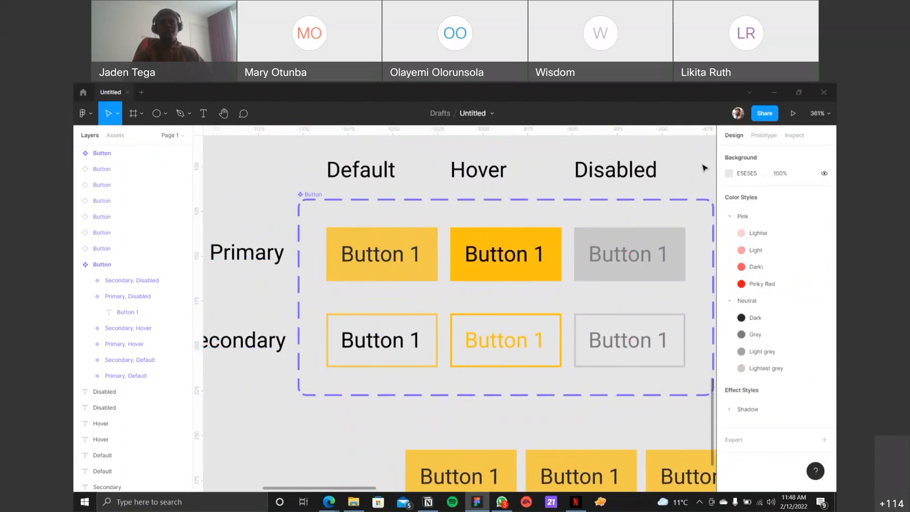
scroll(678, 169, "down", 5)
left_click_drag(684, 164, 586, 184)
left_click_drag(399, 346, 671, 456)
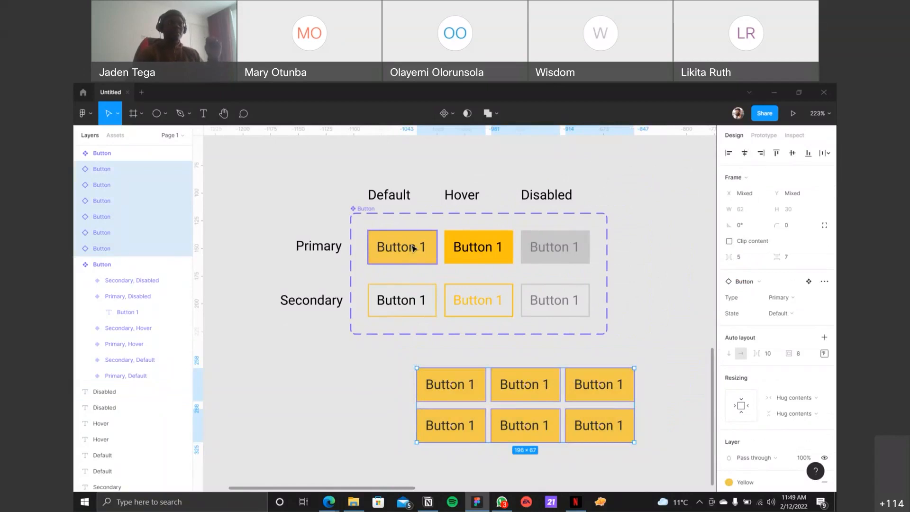
left_click(468, 333)
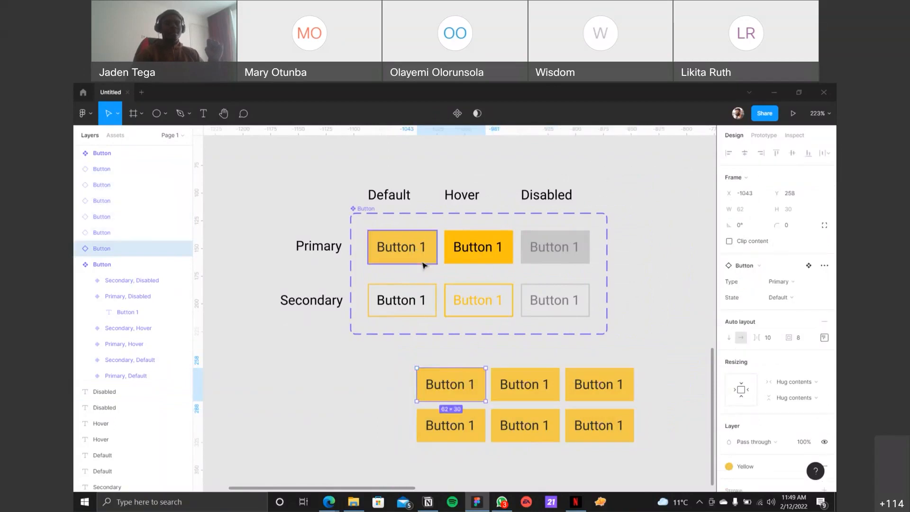
left_click(424, 262)
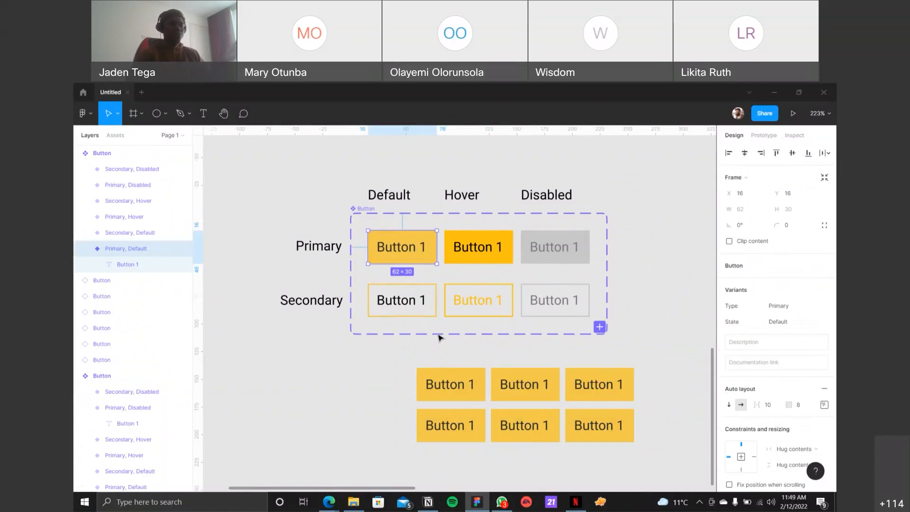
Step: Right-align the Secondary row label and extend its text to "Secondary/Outline"
left_click(304, 295)
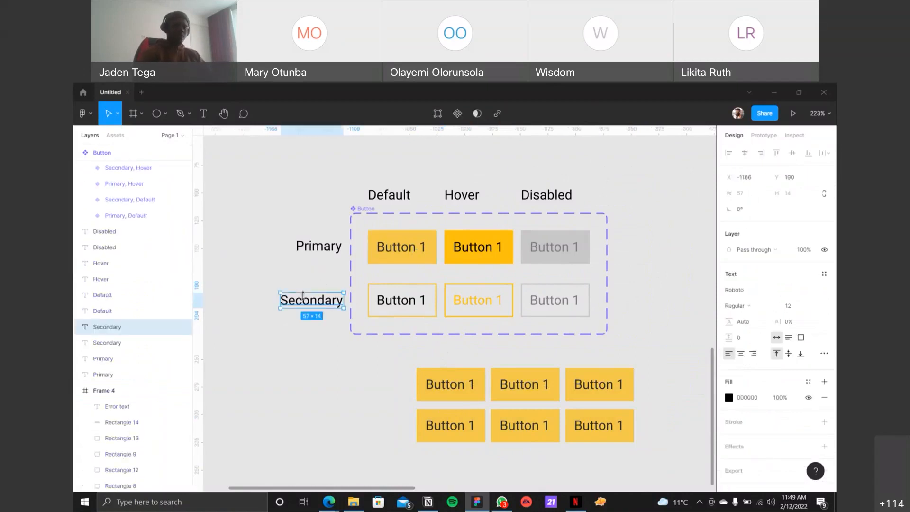
left_click(754, 353)
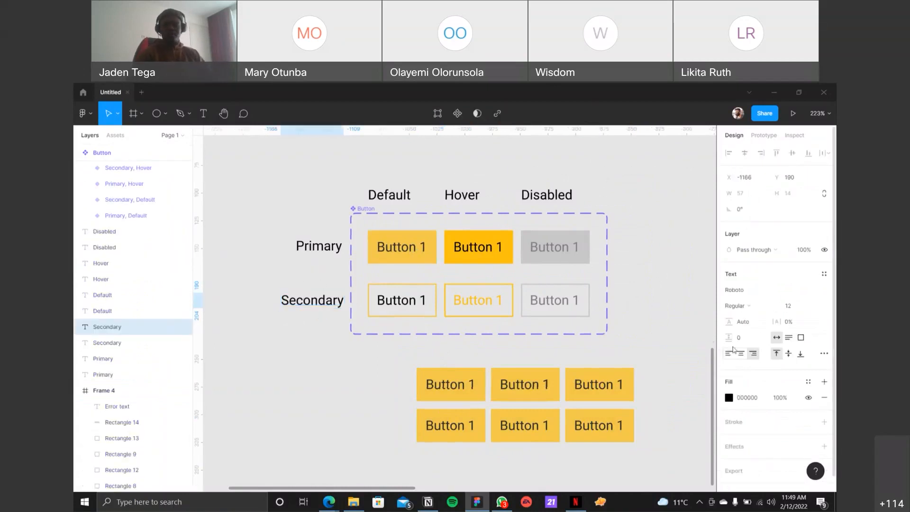
double_click(330, 300)
key("Right")
type("/Outline")
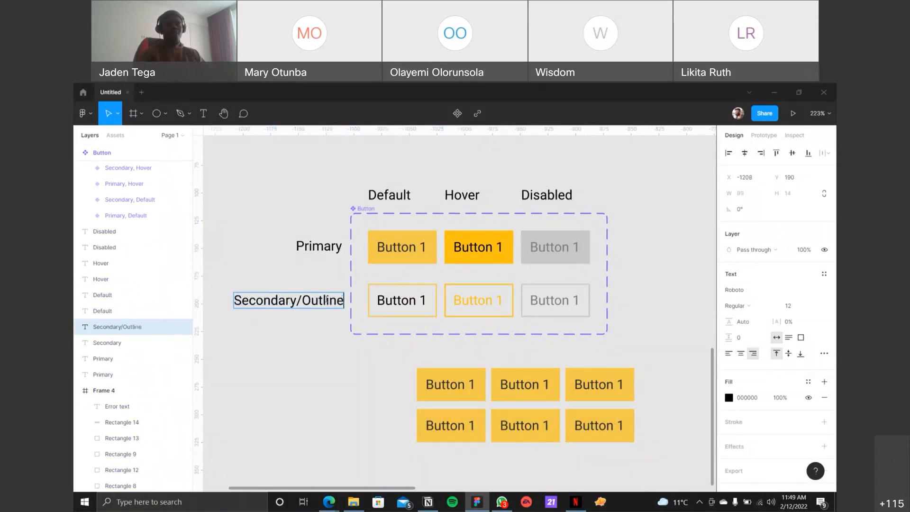
key("Escape")
Step: Duplicate the Secondary/Outline label directly below it and change the copy's text to "Tertiary or Ghost"
left_click_drag(306, 304, 303, 348)
double_click(295, 343)
left_click(296, 343)
key("shift+Home")
type("Tertiary")
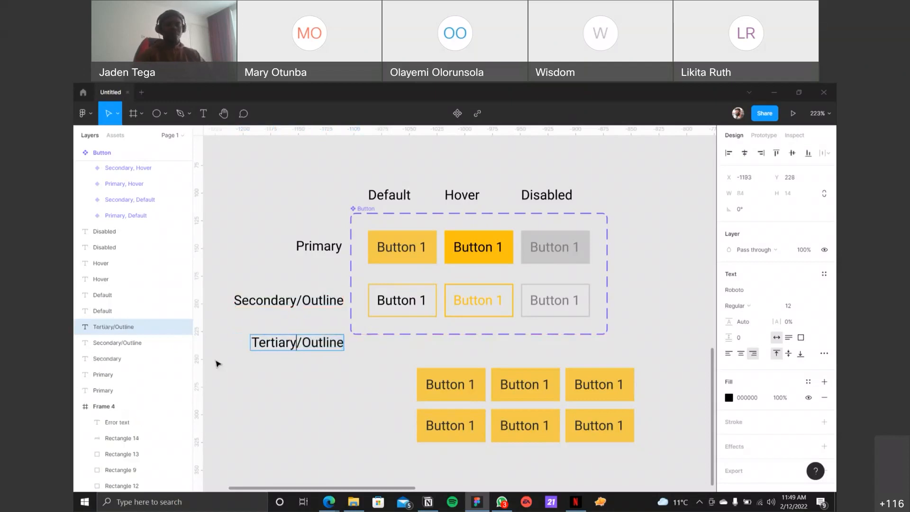
key("Right")
key("BackSpace")
type("or")
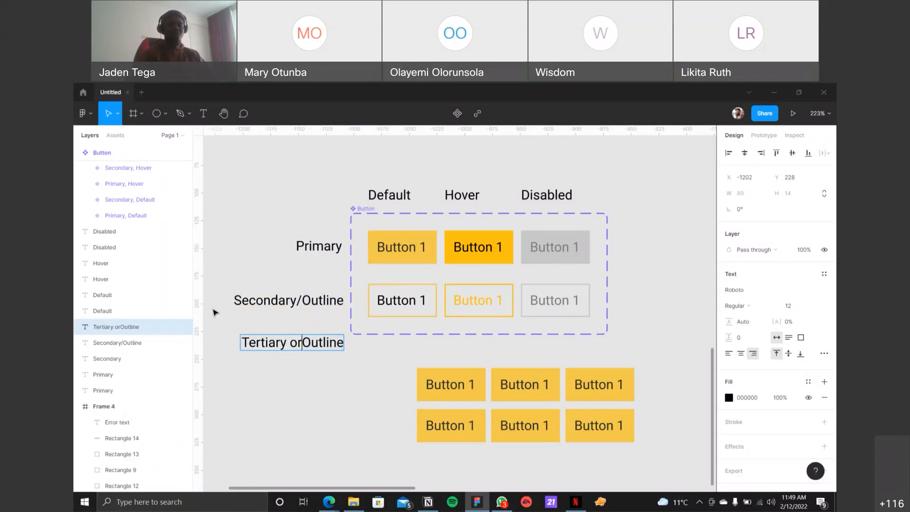
key("shift+End")
type("Ghost")
key("Escape")
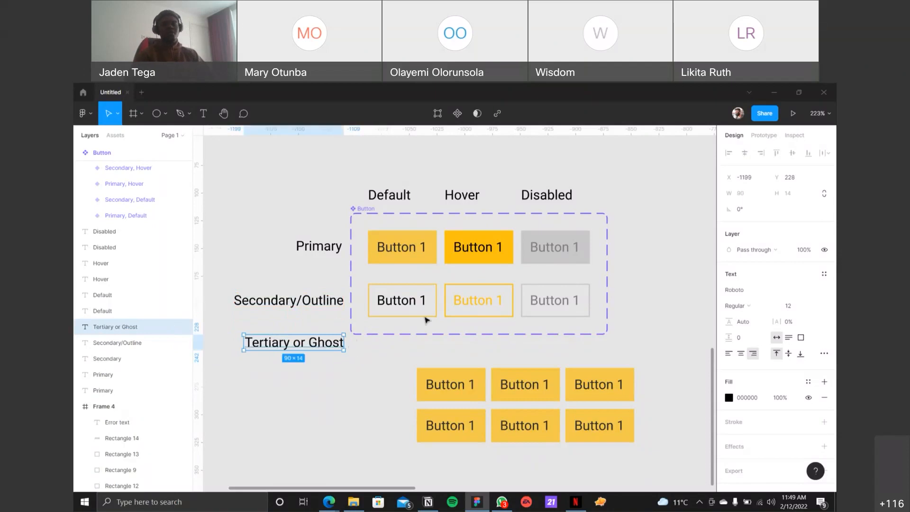
Step: Reword the Secondary/Outline row label as "Secondary or Outline" on a single line
left_click(309, 301)
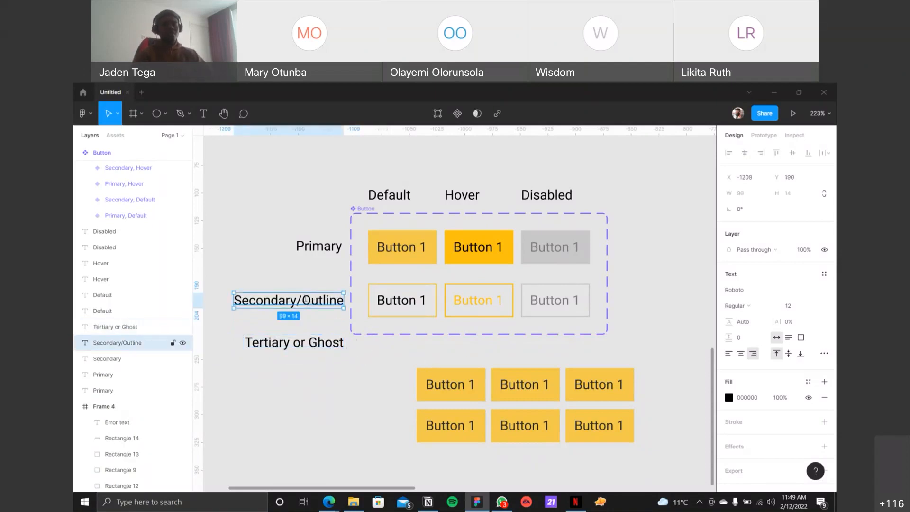
double_click(302, 300)
key("BackSpace")
type("or")
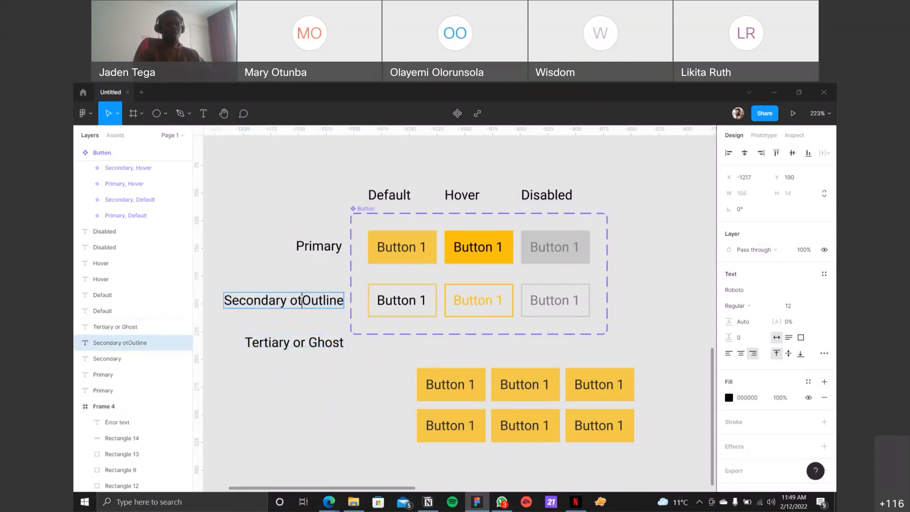
key("Return")
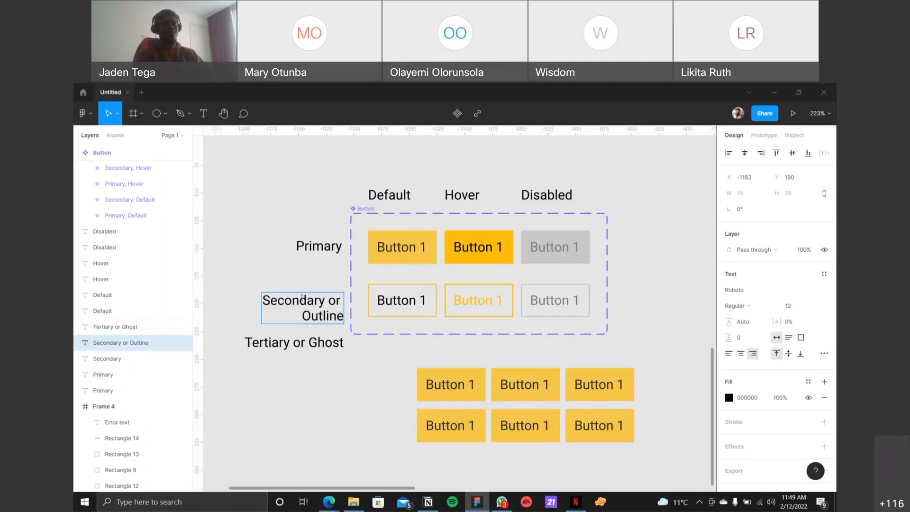
key("BackSpace")
key("Escape")
key("Escape")
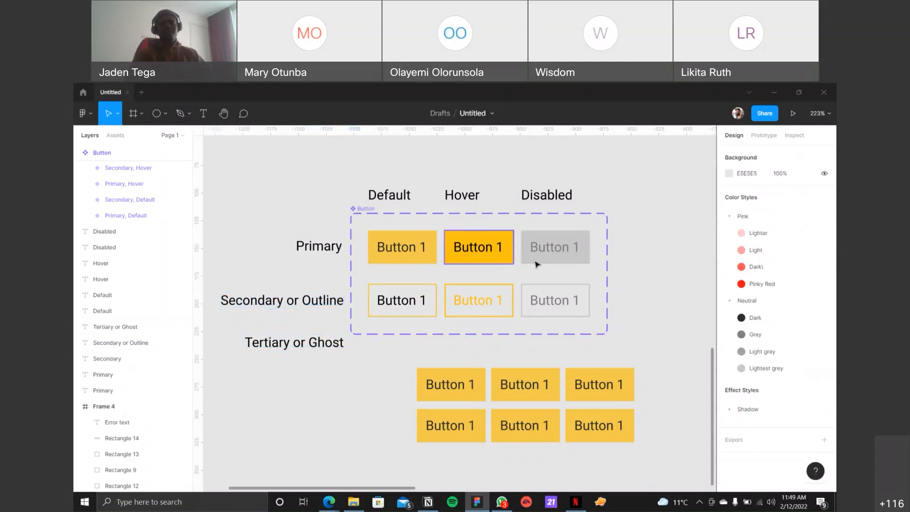
Step: Set the first instance below the component set to Type Secondary and State Disabled, and move it apart from the other instances
left_click(425, 381)
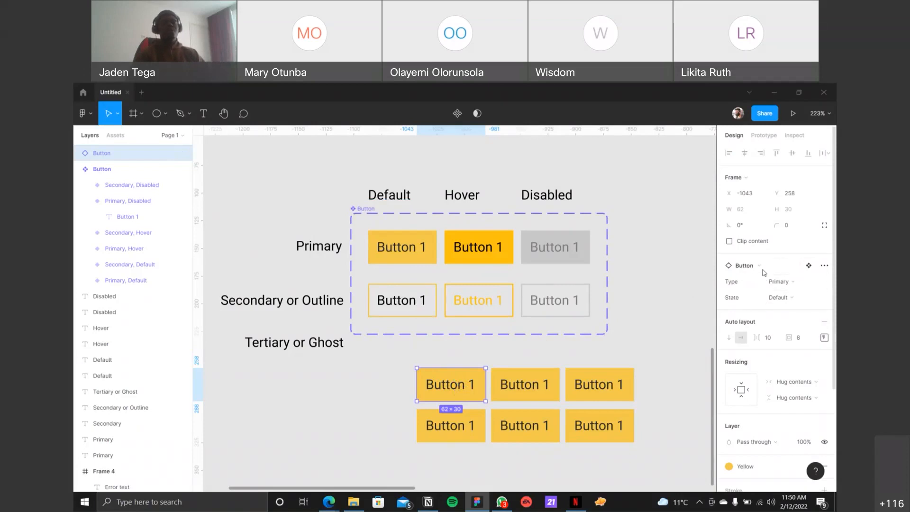
left_click(779, 282)
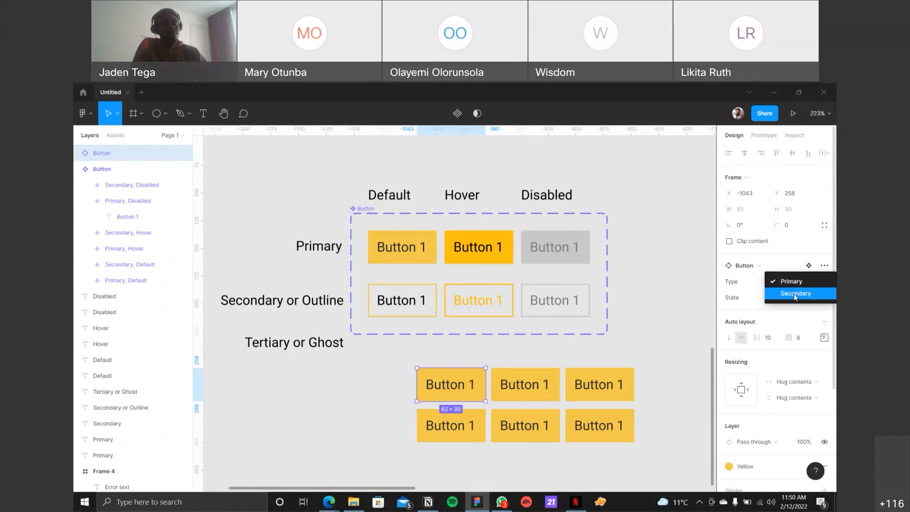
left_click(795, 294)
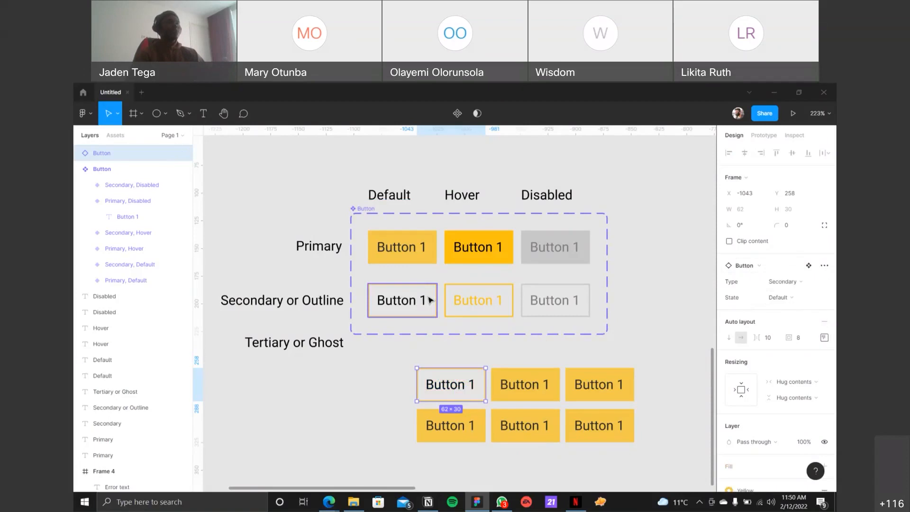
left_click(779, 297)
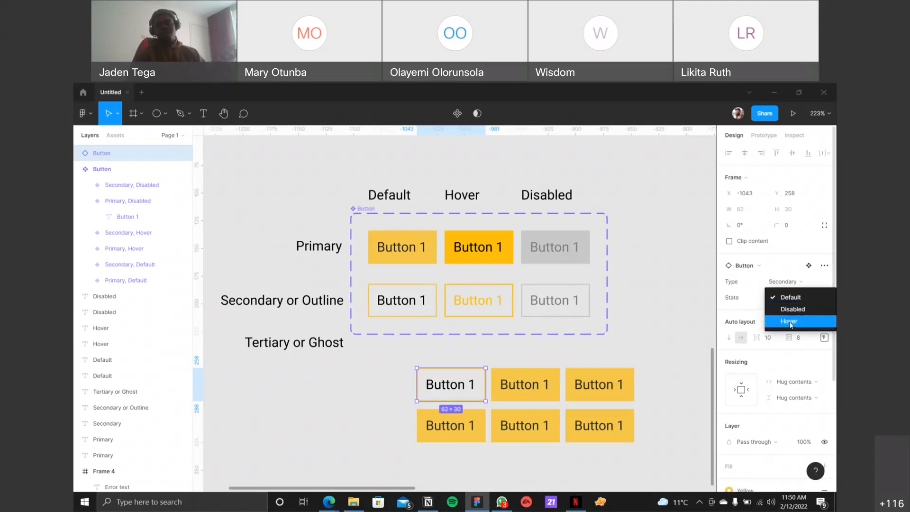
left_click(791, 309)
left_click(412, 406)
left_click_drag(429, 386, 374, 385)
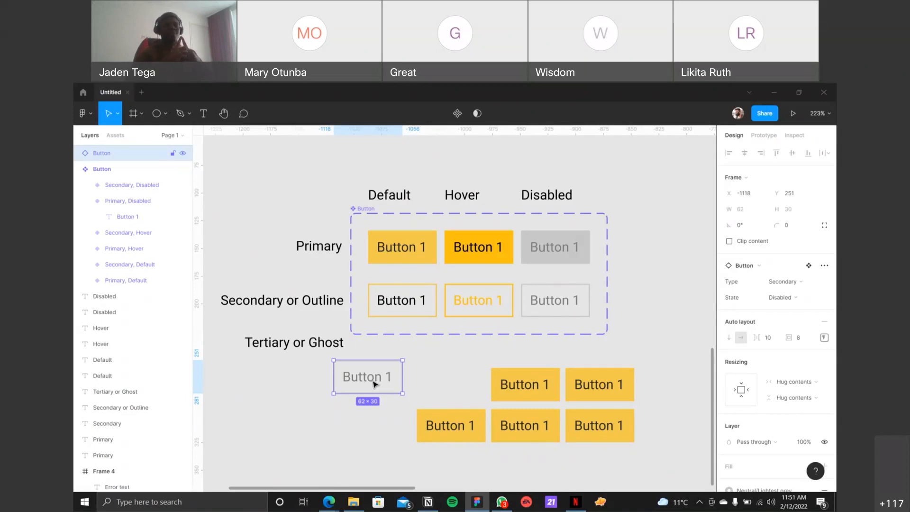
left_click_drag(374, 384, 373, 393)
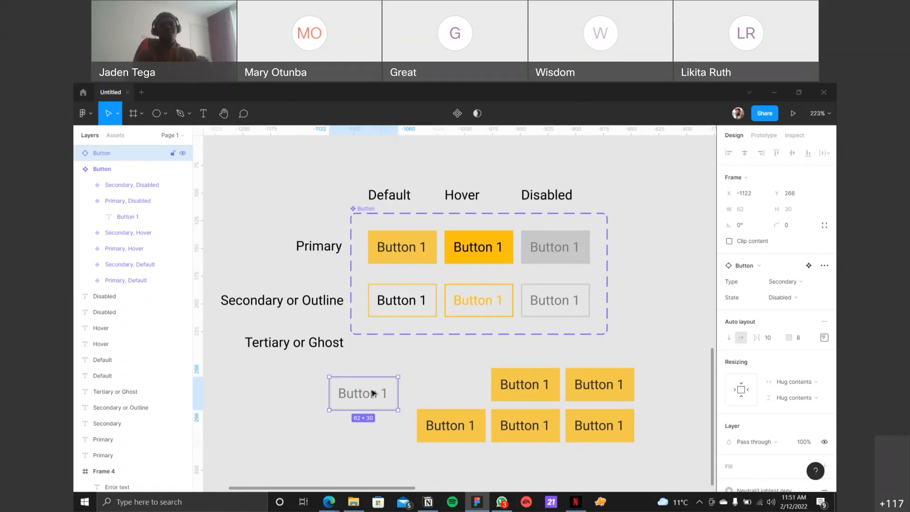
Step: Try the Default and Disabled states on the separated instance, switching it to Type Primary and finally State Hover
left_click(797, 300)
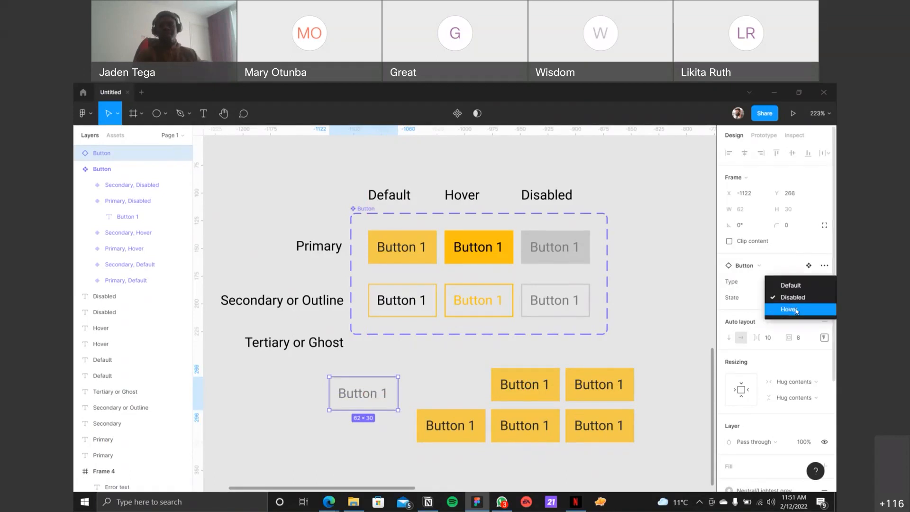
left_click(798, 309)
left_click(796, 304)
left_click(799, 280)
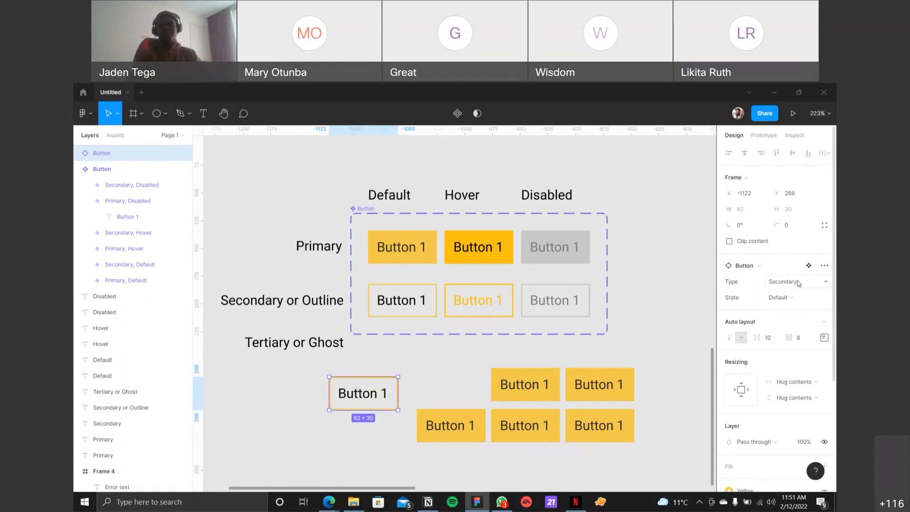
left_click(794, 284)
left_click(790, 267)
left_click(790, 297)
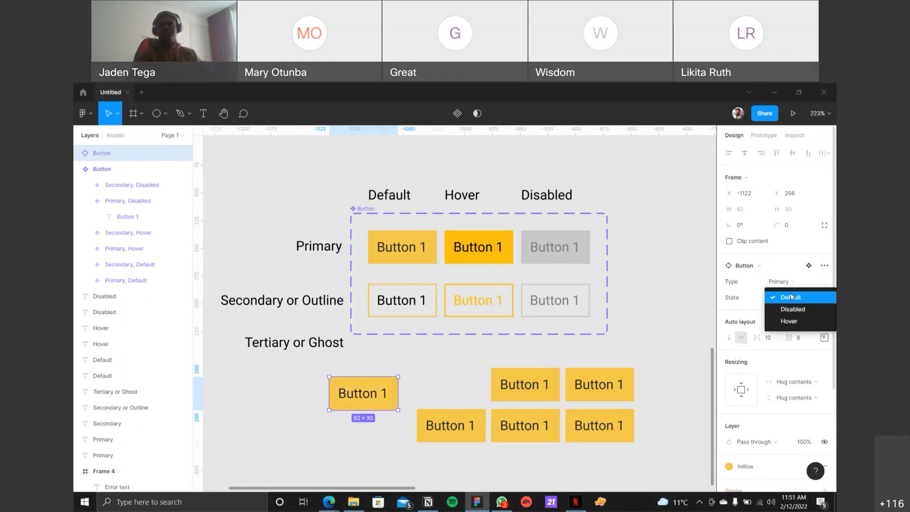
left_click(791, 308)
left_click(788, 299)
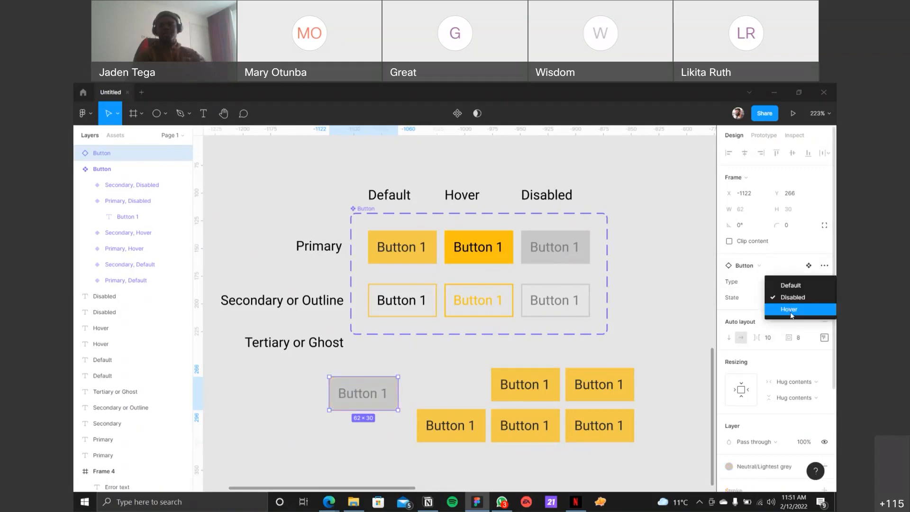
left_click(791, 311)
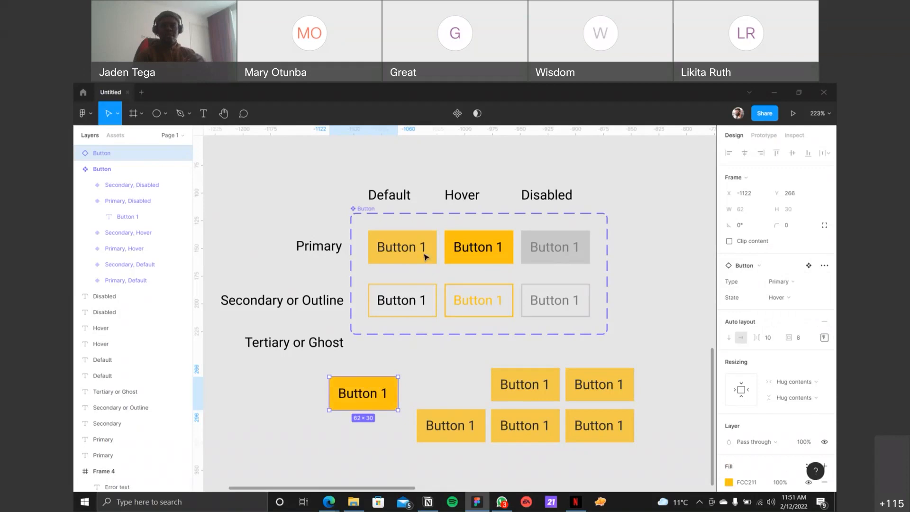
Step: Resize the Button component set's frame to a width of 237
left_click(365, 209)
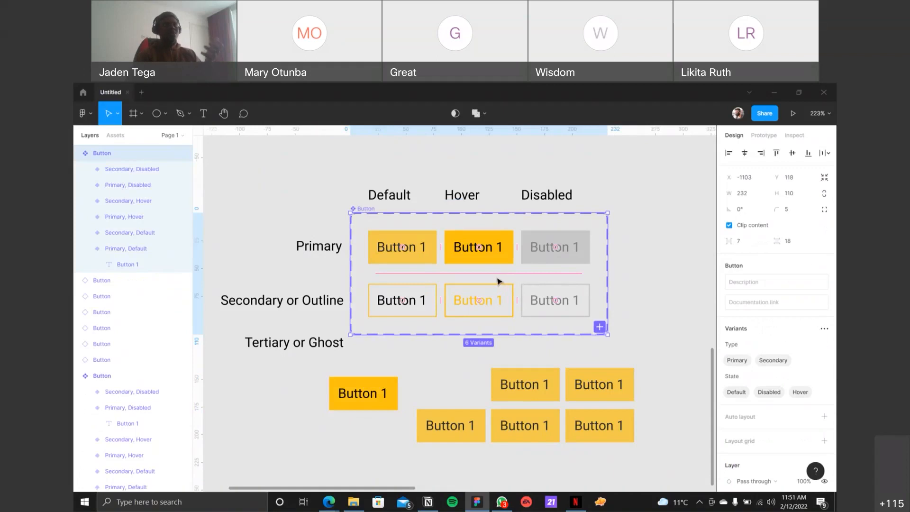
left_click_drag(608, 254, 634, 270)
left_click_drag(528, 270, 622, 269)
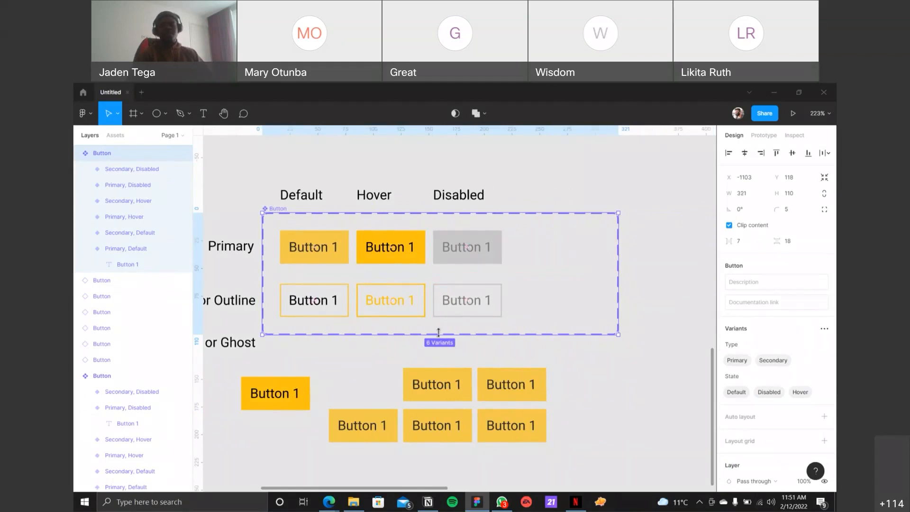
scroll(445, 334, "down", 1)
left_click_drag(222, 349, 565, 459)
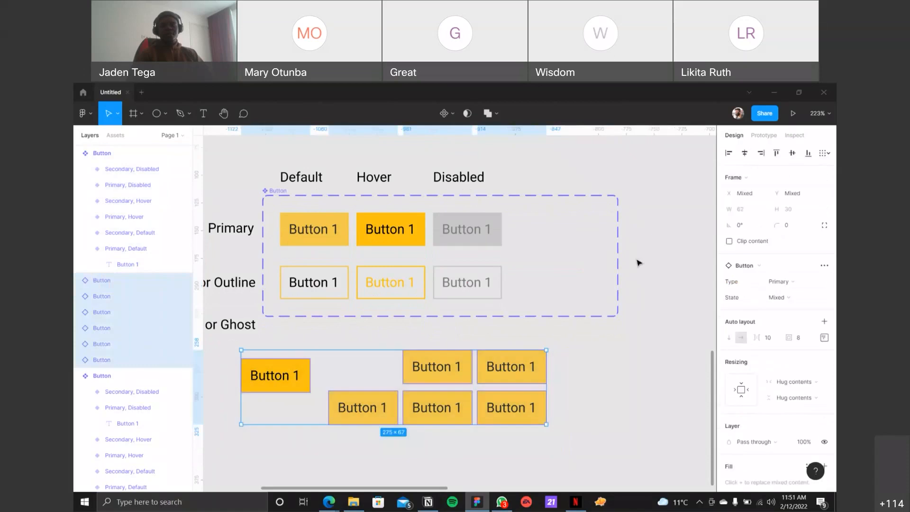
left_click(620, 255)
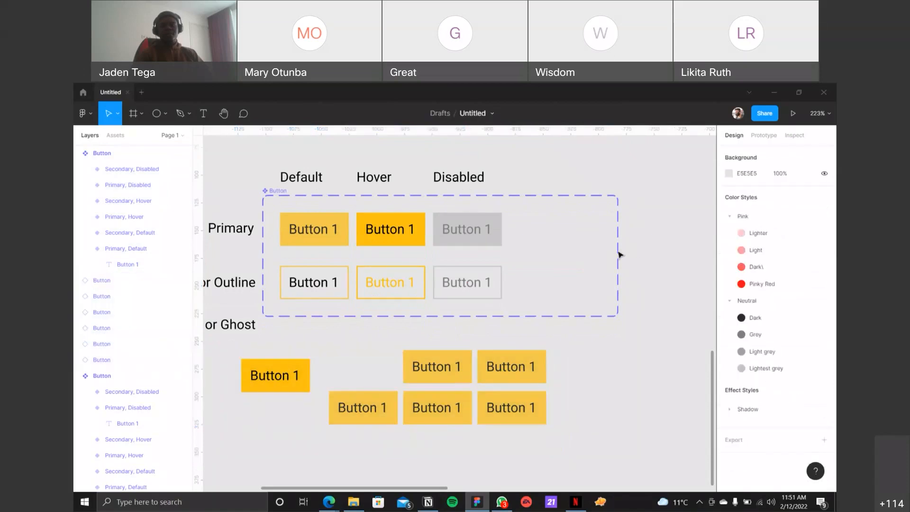
left_click(266, 191)
left_click_drag(559, 253, 529, 259)
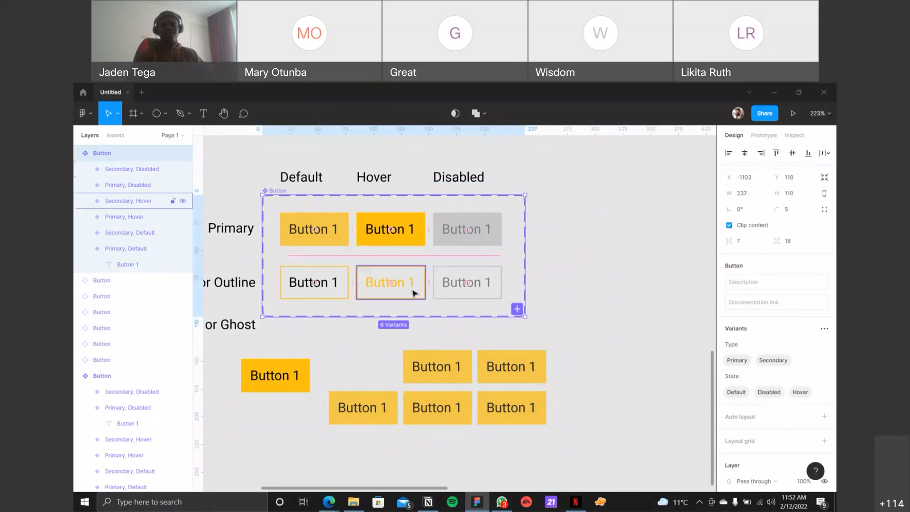
Step: Move the six button instances further down and extend the Button component set's frame downward for a third row
scroll(382, 300, "left", 5)
scroll(382, 300, "down", 2)
left_click_drag(345, 303, 685, 429)
left_click_drag(561, 326, 544, 436)
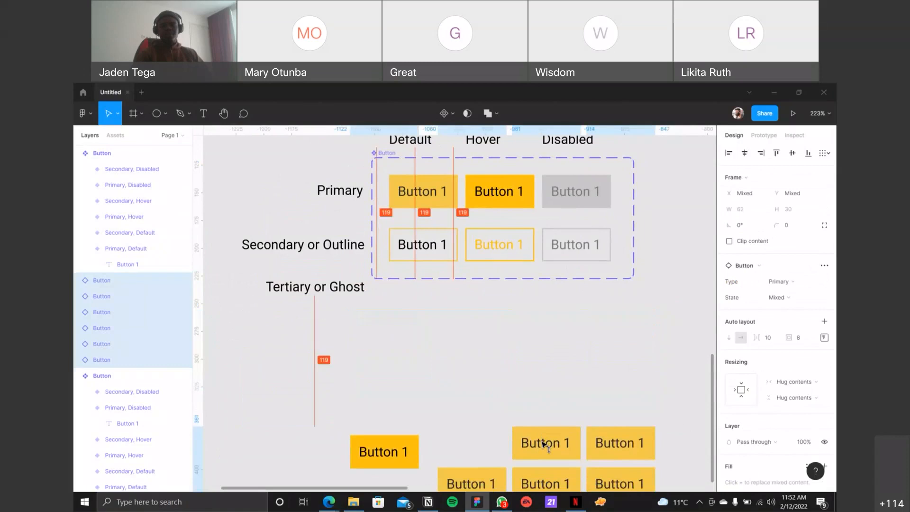
left_click(393, 166)
left_click_drag(426, 279, 426, 347)
Step: Lower the Tertiary or Ghost label slightly and duplicate the three Secondary variants into the row beside it
left_click_drag(315, 289, 319, 304)
left_click(421, 238)
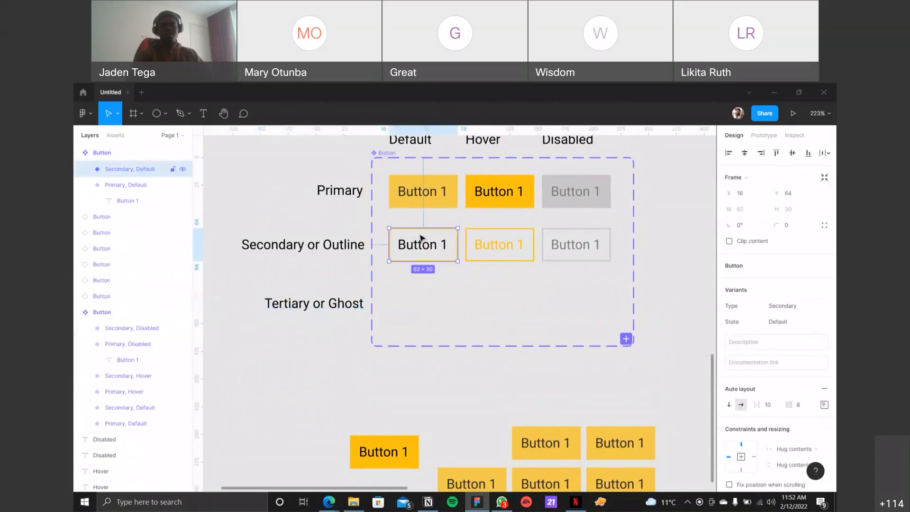
left_click(482, 248, "shift")
left_click(571, 241, "shift")
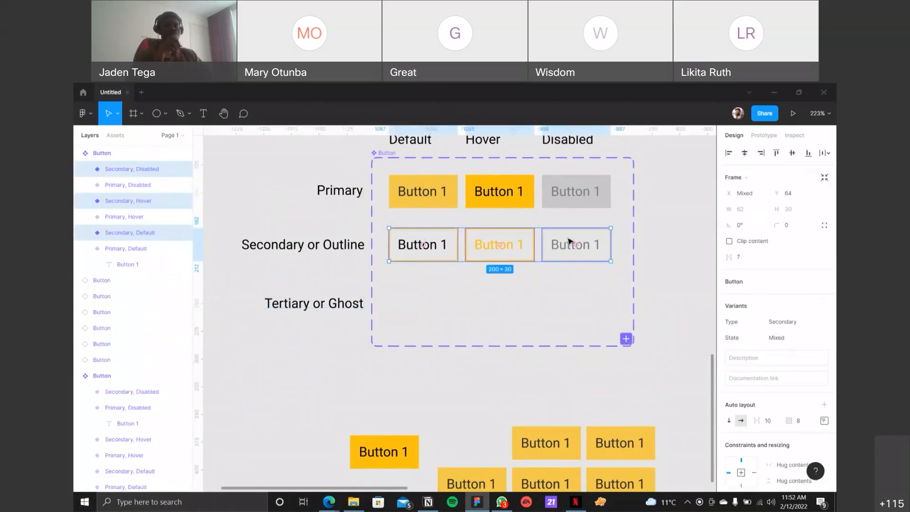
left_click_drag(493, 248, 489, 290)
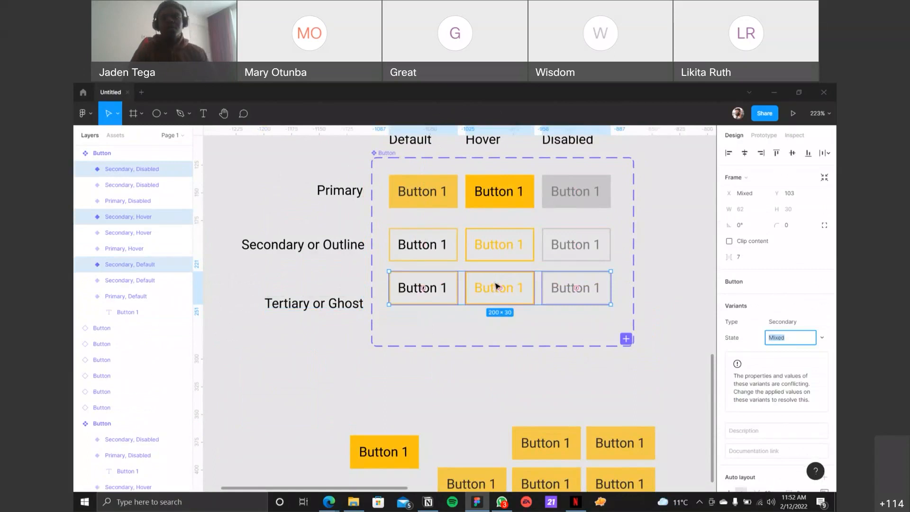
left_click_drag(482, 291, 479, 306)
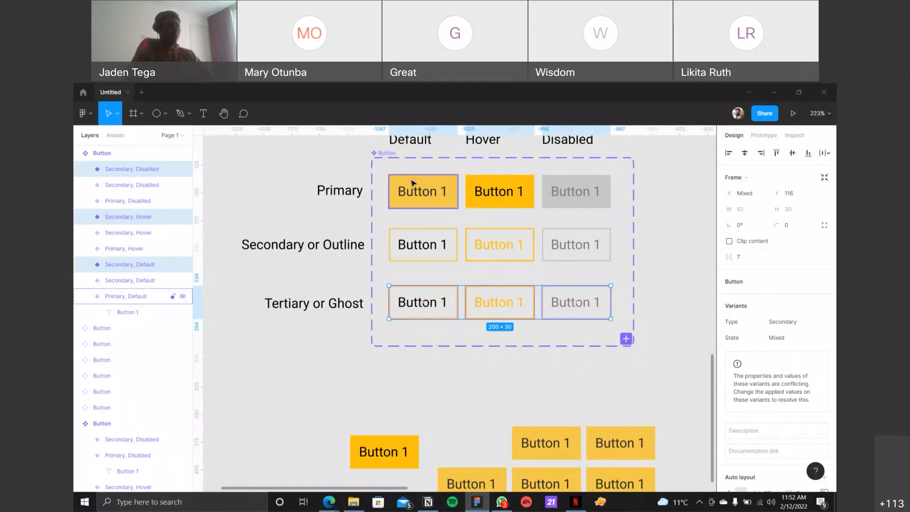
Step: Undo the third row's duplicated variants and the Tertiary or Ghost label's move
key("ctrl+z")
key("ctrl+z")
key("ctrl+z")
key("ctrl+z")
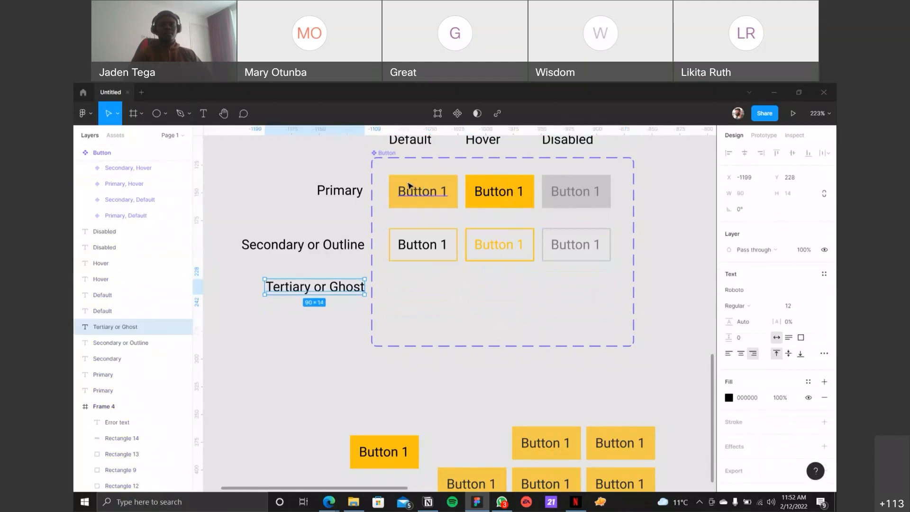
Step: Undo the component set frame's downward extension and try duplicating the three Secondary variants below the frame
key("ctrl+z")
left_click(650, 203)
left_click(576, 246)
left_click(500, 245, "shift")
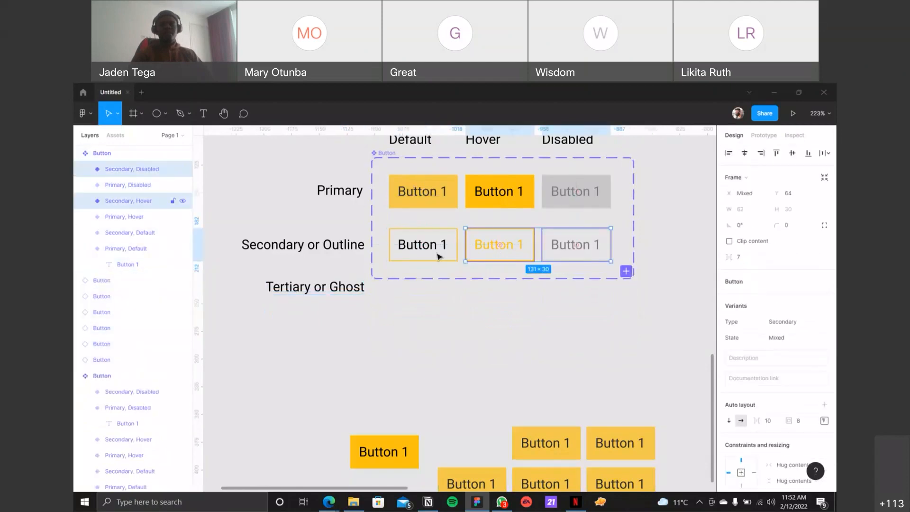
left_click(438, 256, "shift")
mouse_move(484, 243)
left_mouse_down()
mouse_move(473, 330)
mouse_move(461, 333)
left_mouse_up()
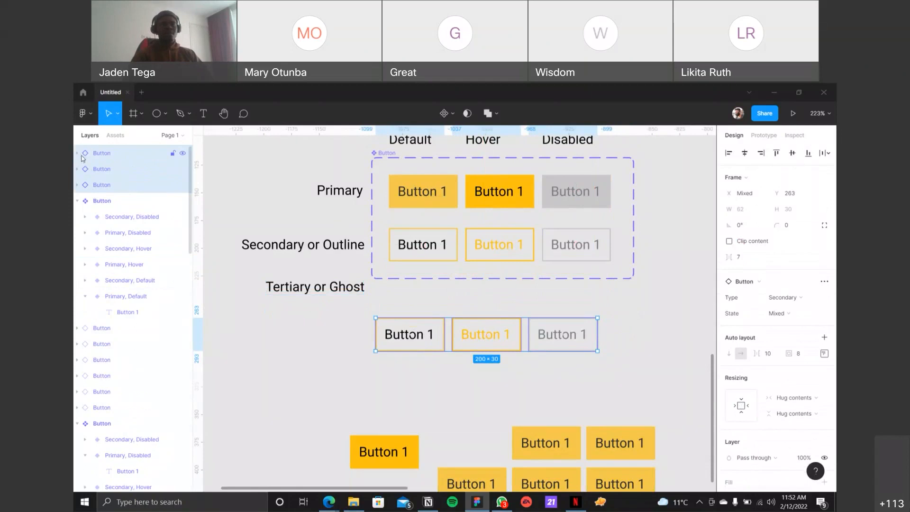
key("ctrl+z")
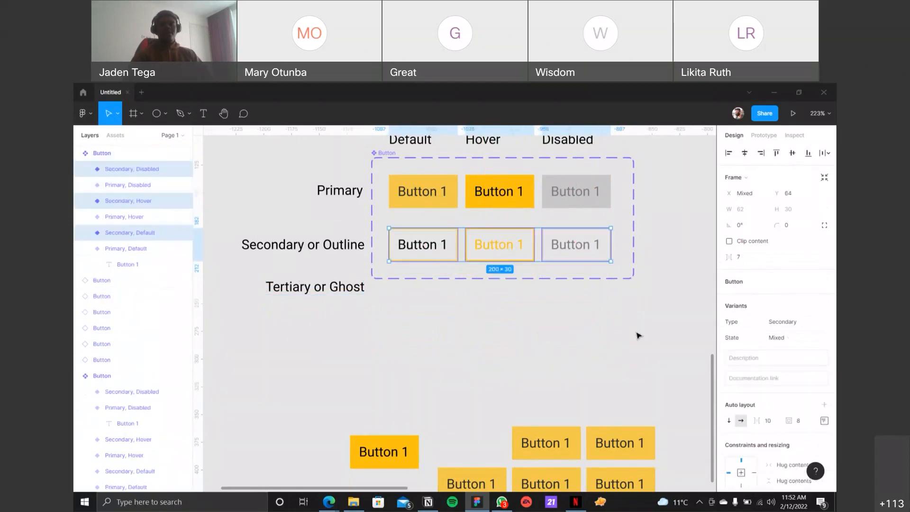
Step: Extend the Button component set's frame downward for a third row and lower the Tertiary or Ghost label to Y 250
left_click(552, 285)
left_click(381, 152)
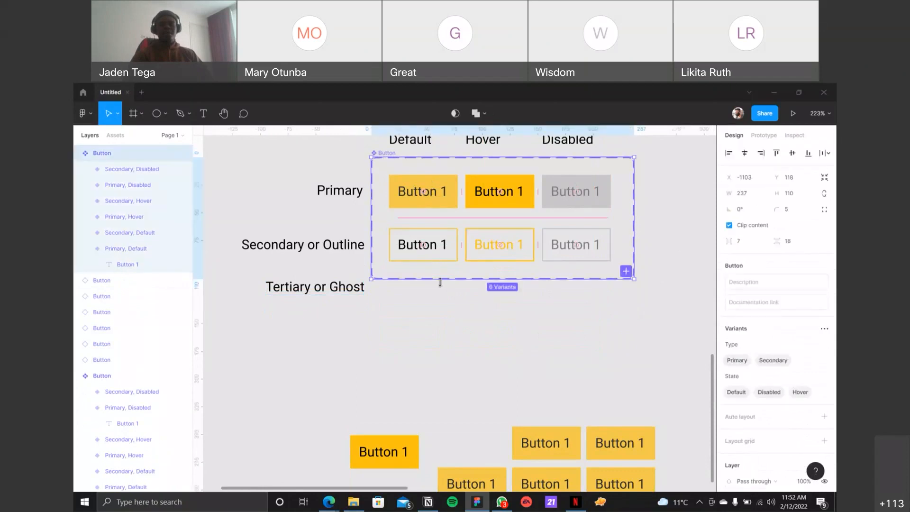
left_click_drag(432, 280, 429, 368)
left_click_drag(324, 288, 326, 312)
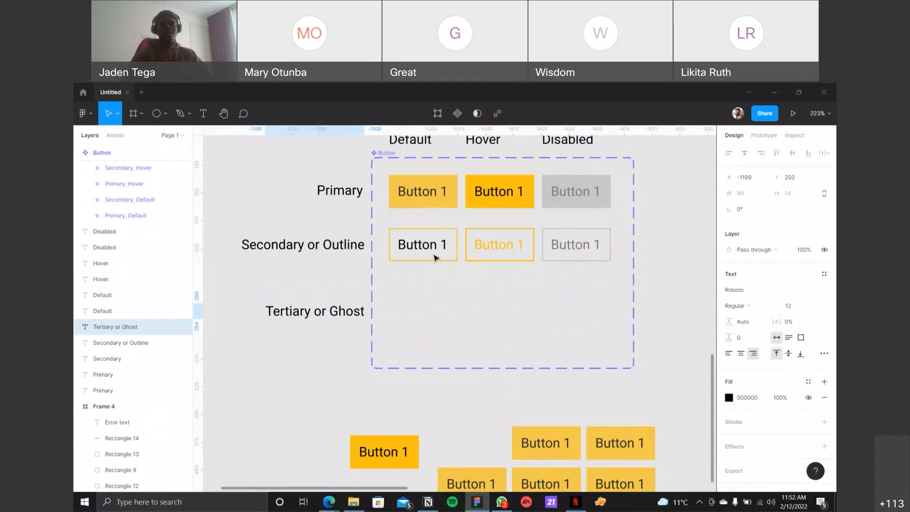
Step: Duplicate the three Secondary variants into the frame's third row at Y 112 and align the Tertiary or Ghost label with them
left_click(437, 254)
left_click(553, 244, "shift")
left_click(512, 243, "shift")
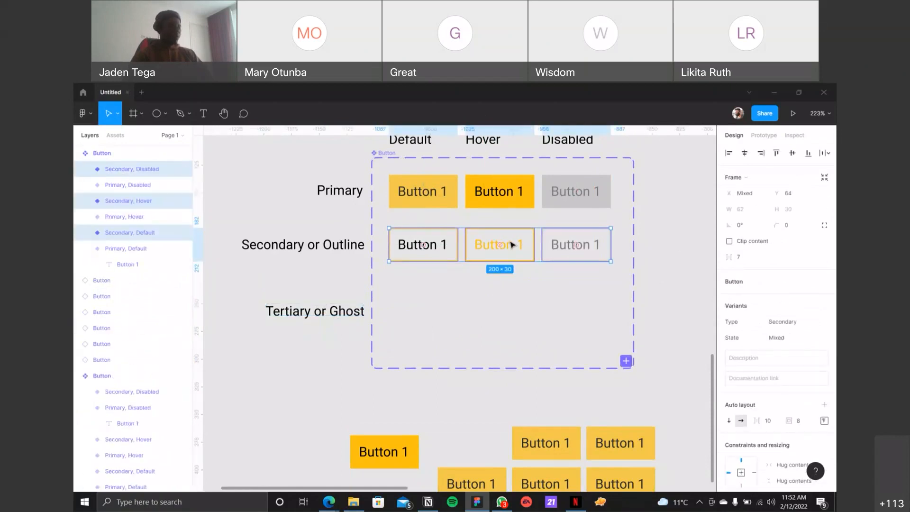
left_click_drag(513, 266, 509, 318)
left_click_drag(309, 312, 309, 302)
left_click(440, 311)
left_click(481, 310, "shift")
left_click(578, 302, "shift")
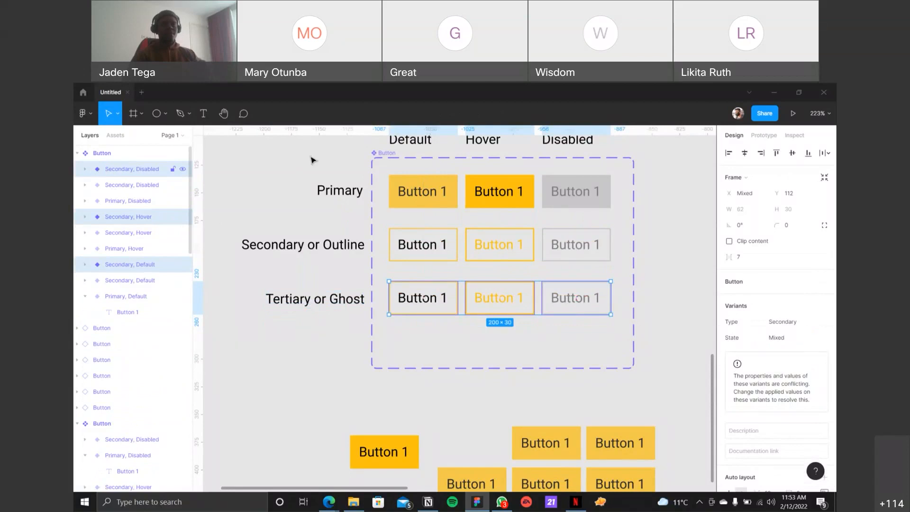
Step: Remove the yellow stroke from the Default variant in the Tertiary or Ghost row
left_click(452, 293)
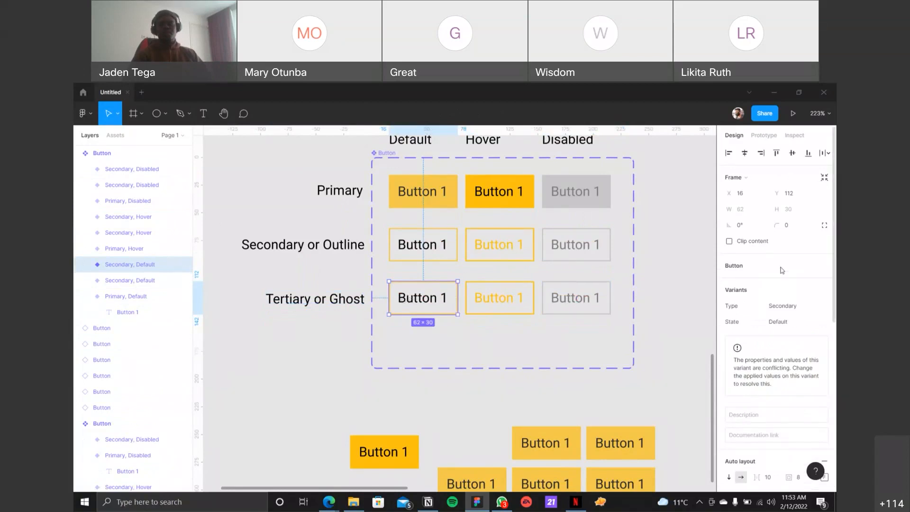
scroll(782, 270, "down", 6)
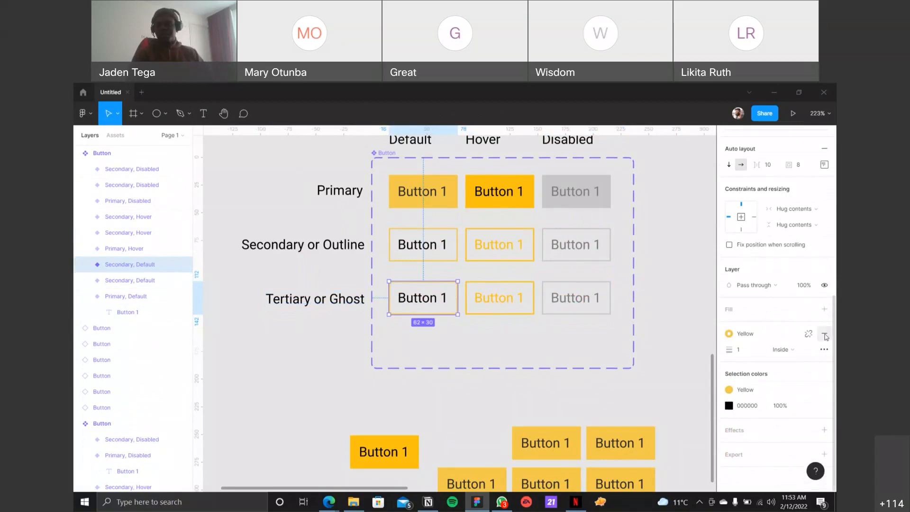
left_click(825, 336)
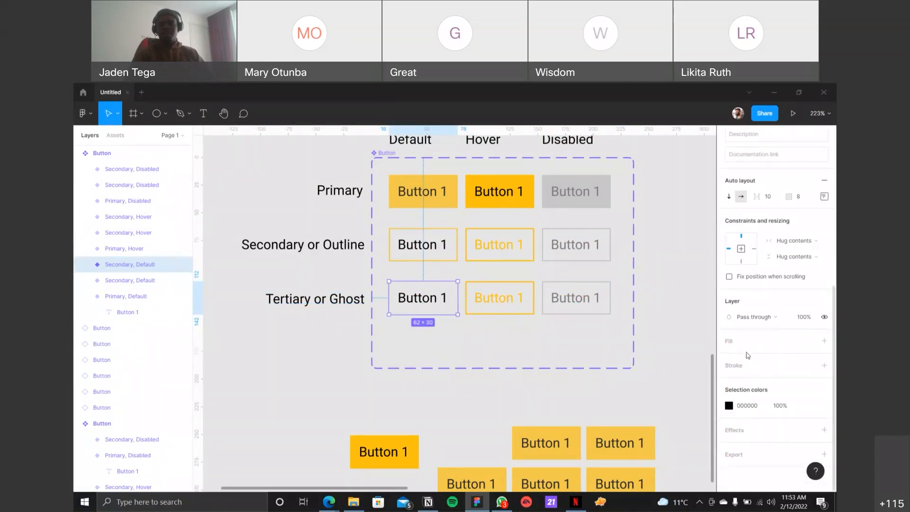
double_click(425, 304)
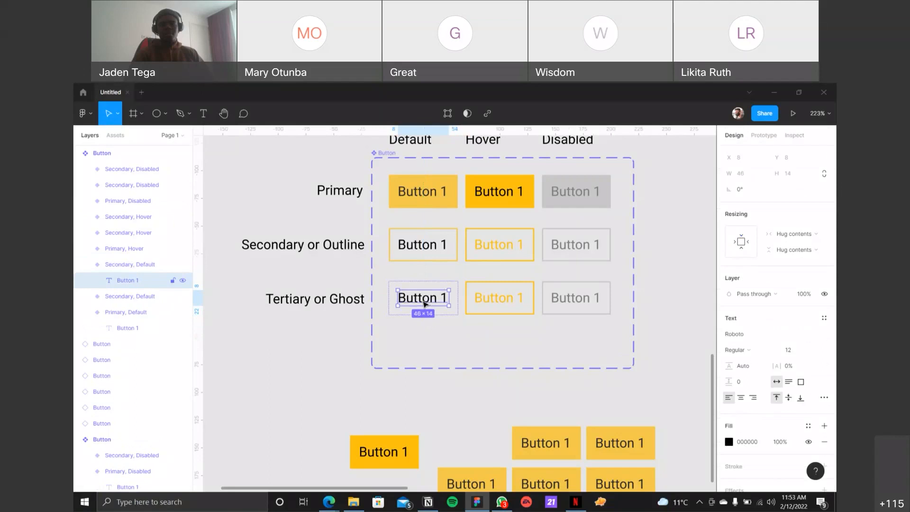
left_click(411, 393)
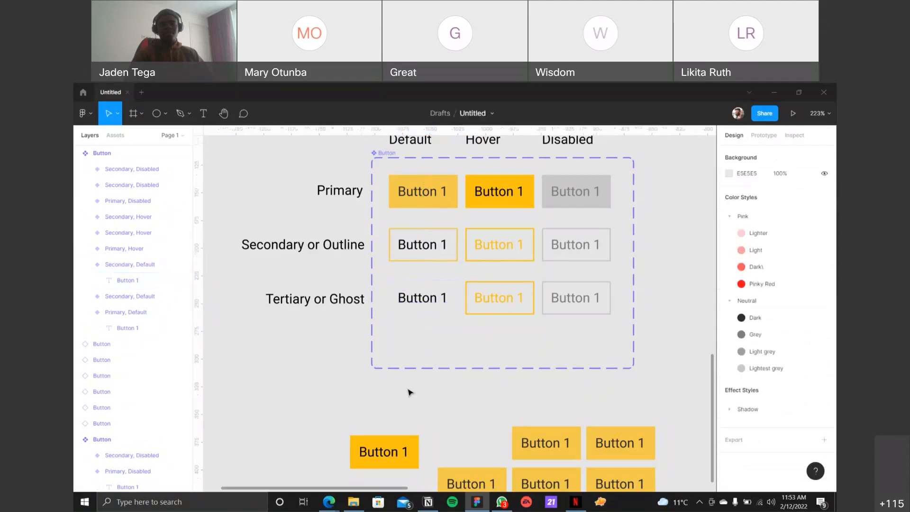
Step: Set the text fill of the Tertiary or Ghost row's Default variant to dark yellow 977200
left_click(425, 296)
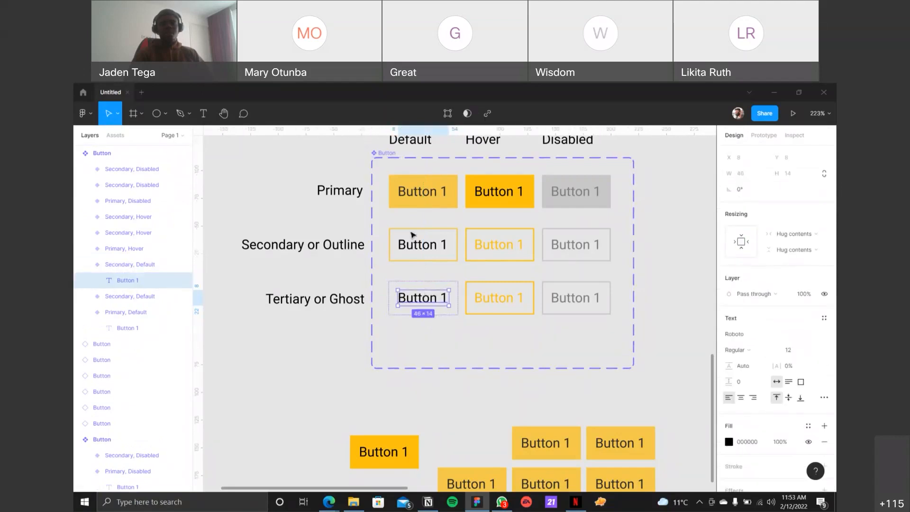
double_click(416, 241)
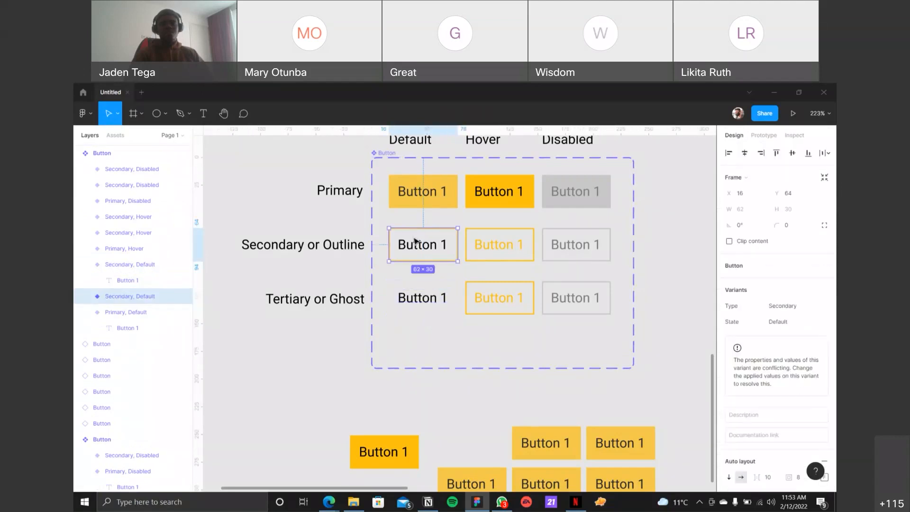
left_click(416, 300)
left_click(415, 300)
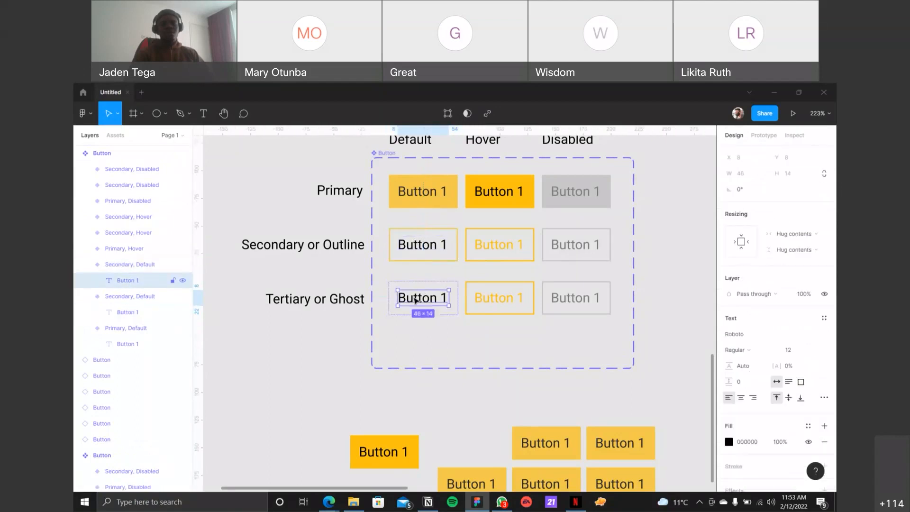
left_click(442, 241)
left_click(442, 240)
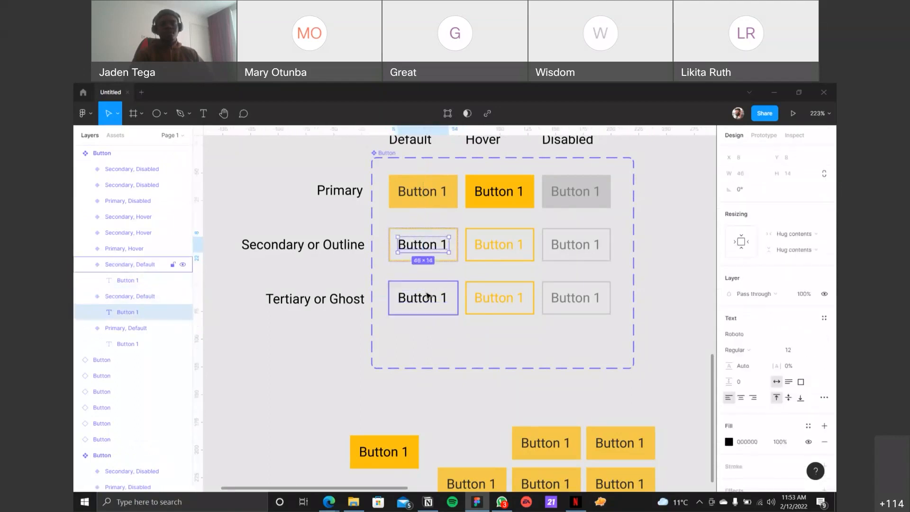
left_click(428, 297)
left_click(429, 294)
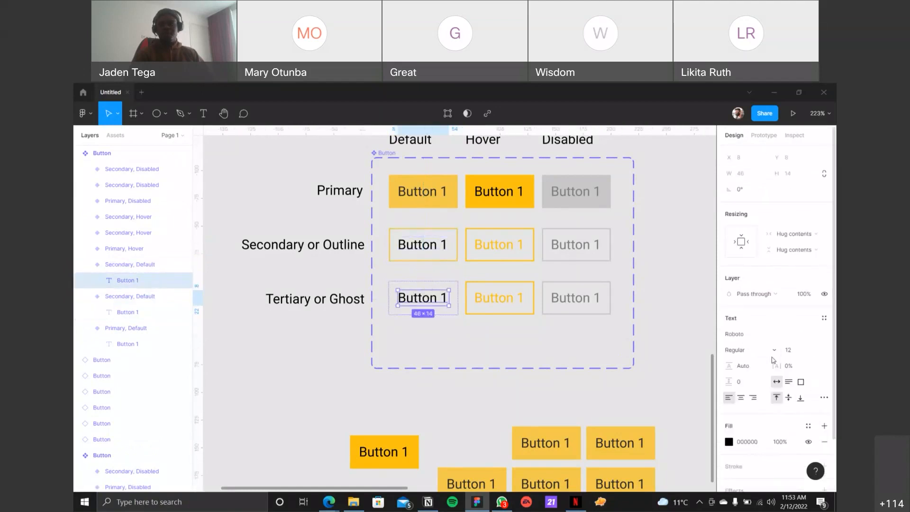
scroll(763, 363, "down", 2)
left_click(735, 383)
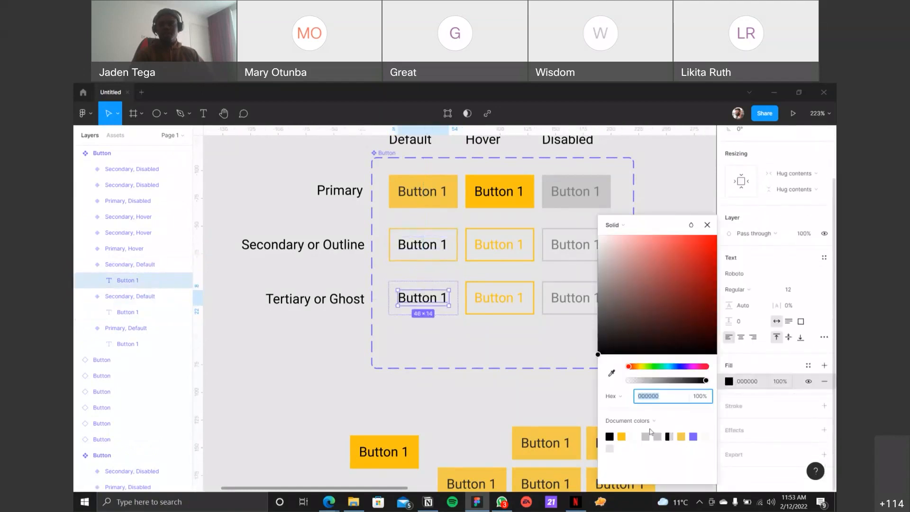
left_click(623, 435)
left_click_drag(715, 250, 721, 290)
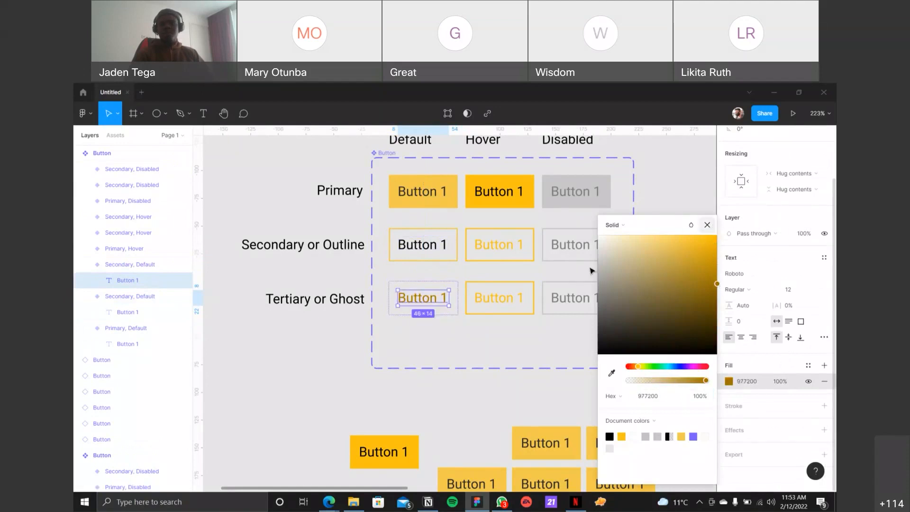
left_click(708, 225)
Step: Swap the stroke for a fill on the Tertiary or Ghost row's Hover variant and lighten that fill to F0E4BE
left_click(526, 287)
left_click(532, 290)
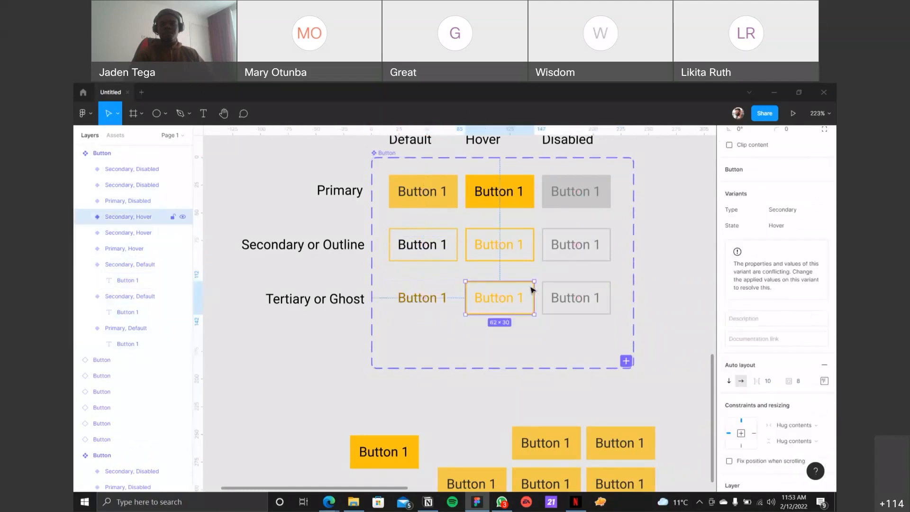
key("shift+x")
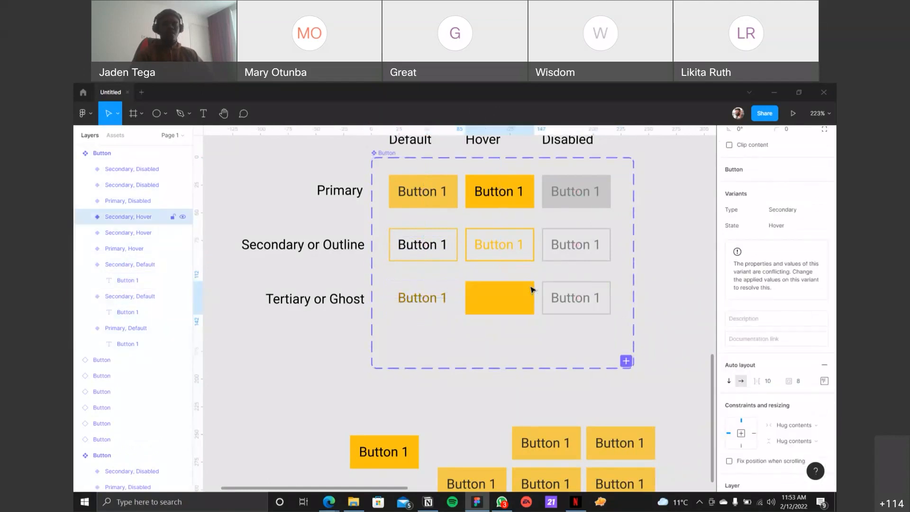
scroll(749, 342, "down", 5)
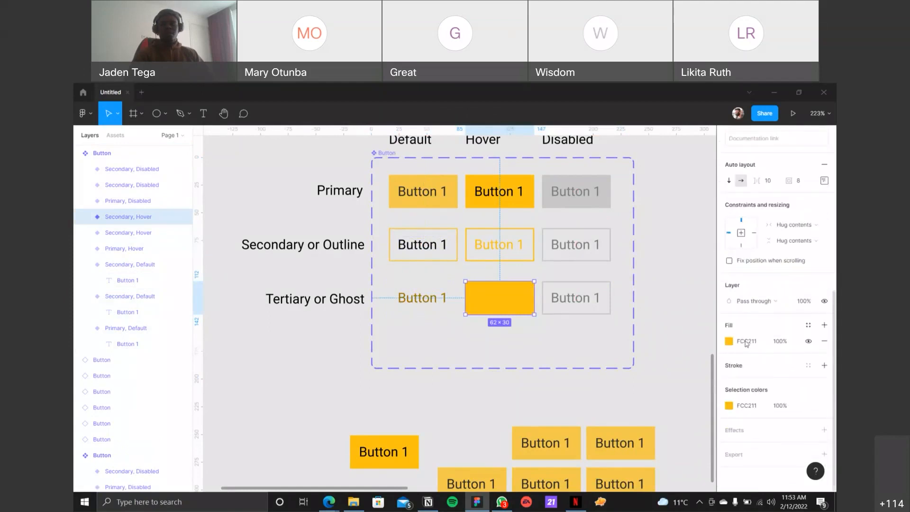
left_click(730, 342)
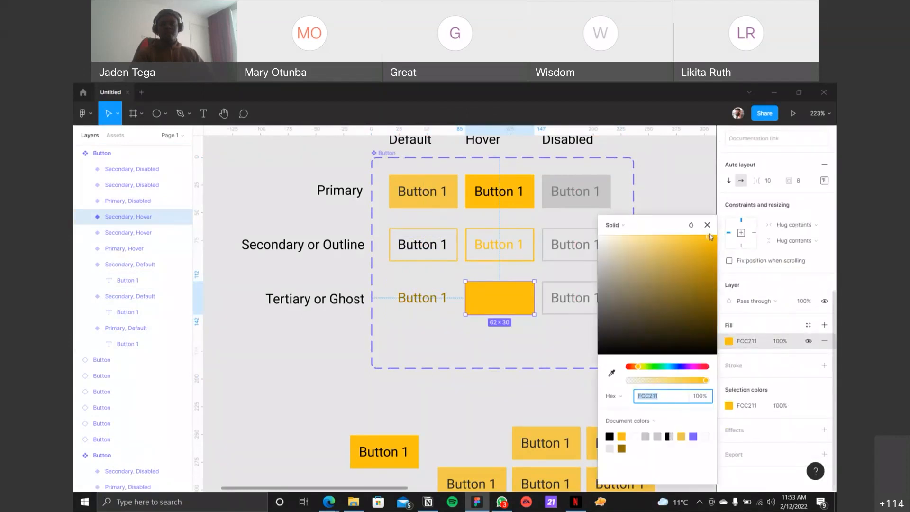
left_click_drag(674, 237, 623, 243)
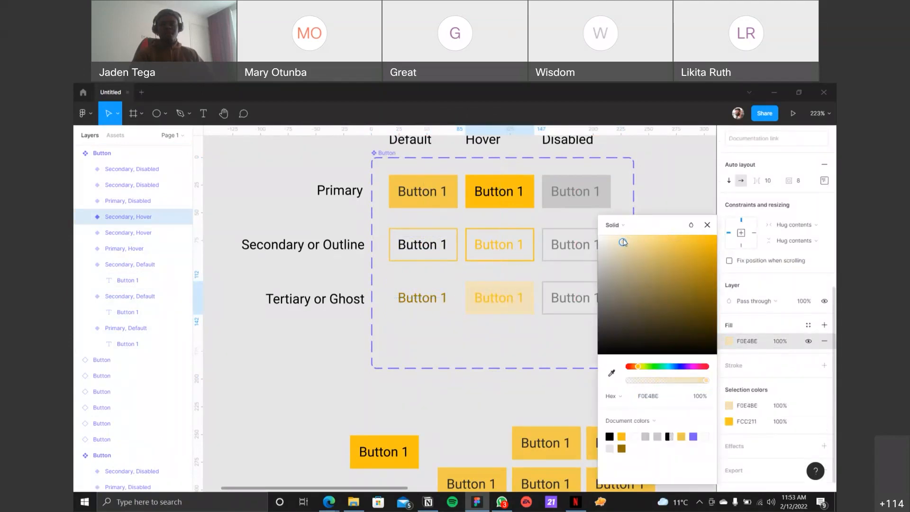
Step: Set the text fill of the Tertiary or Ghost row's Hover variant to 977200 from the document colors
left_click(498, 298)
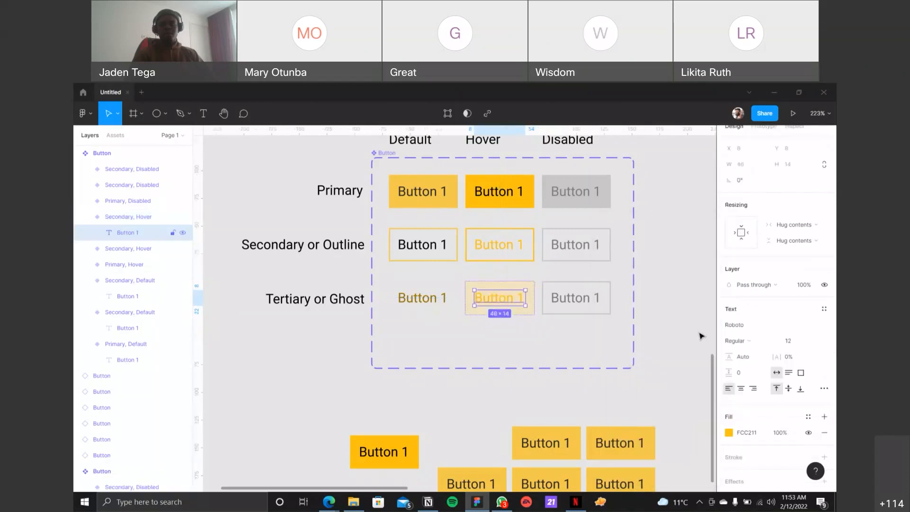
left_click(730, 433)
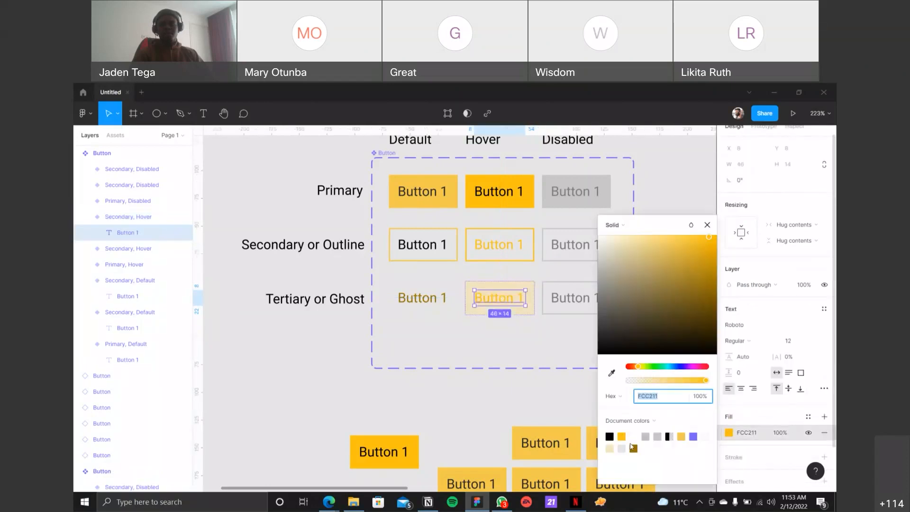
left_click(634, 449)
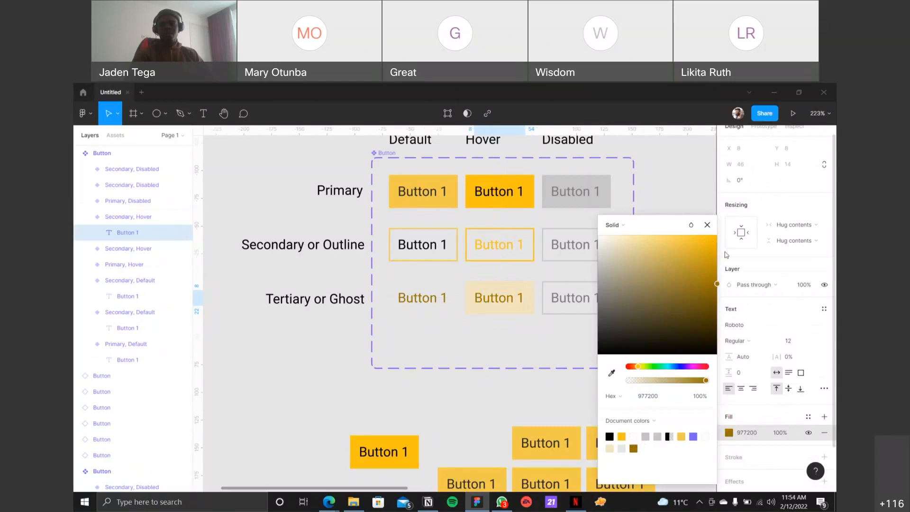
left_click(707, 225)
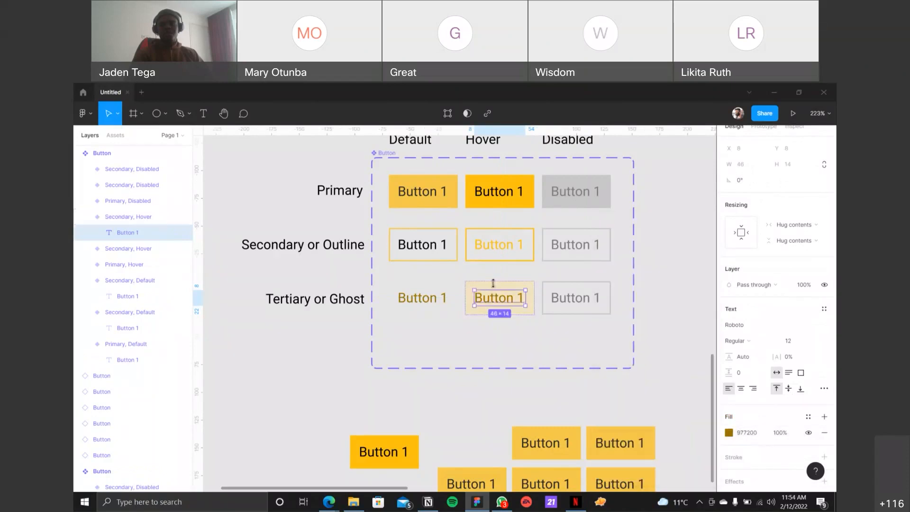
Step: Remove the stroke from the Tertiary or Ghost row's Disabled variant and fill it with the Neutral/Lightest grey style
left_click(602, 293)
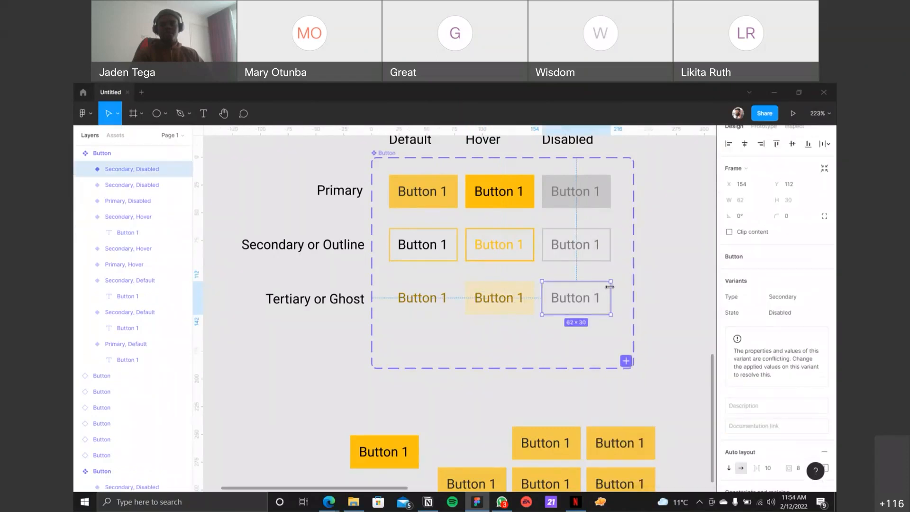
scroll(783, 359, "down", 6)
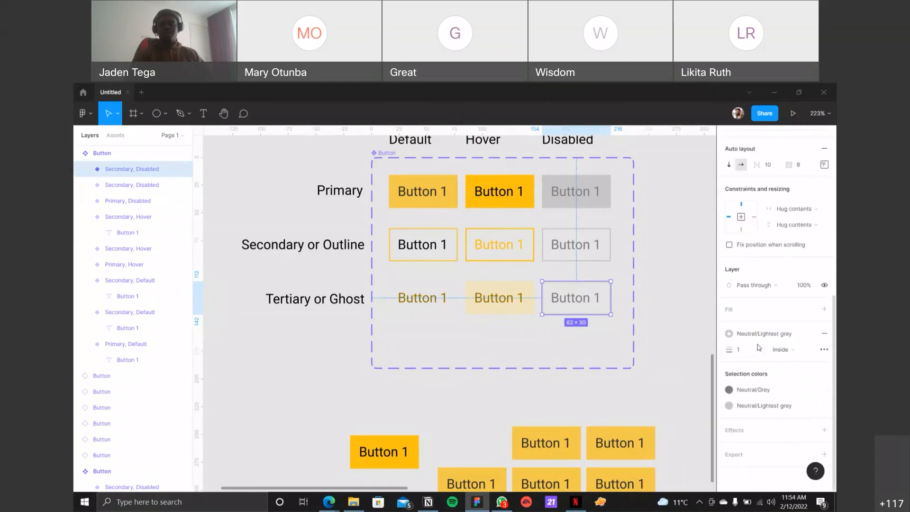
left_click(824, 333)
left_click(729, 341)
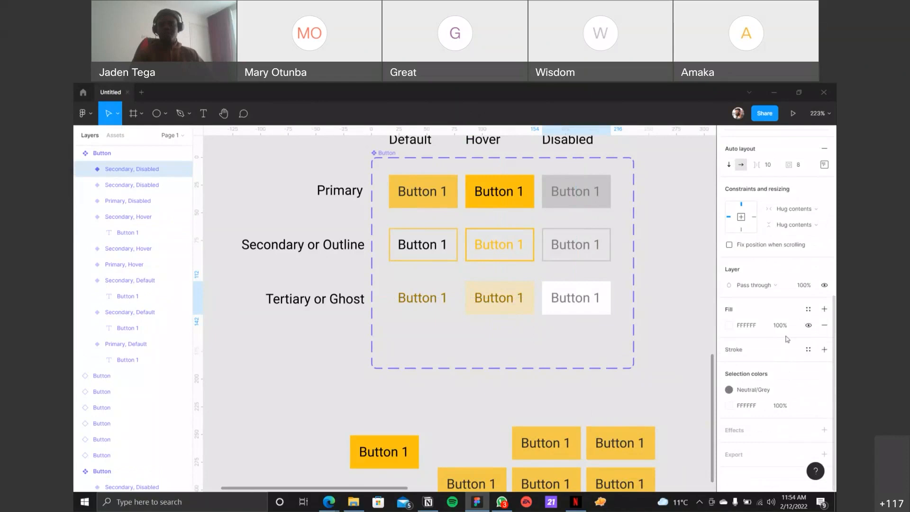
left_click(809, 311)
left_click(785, 396)
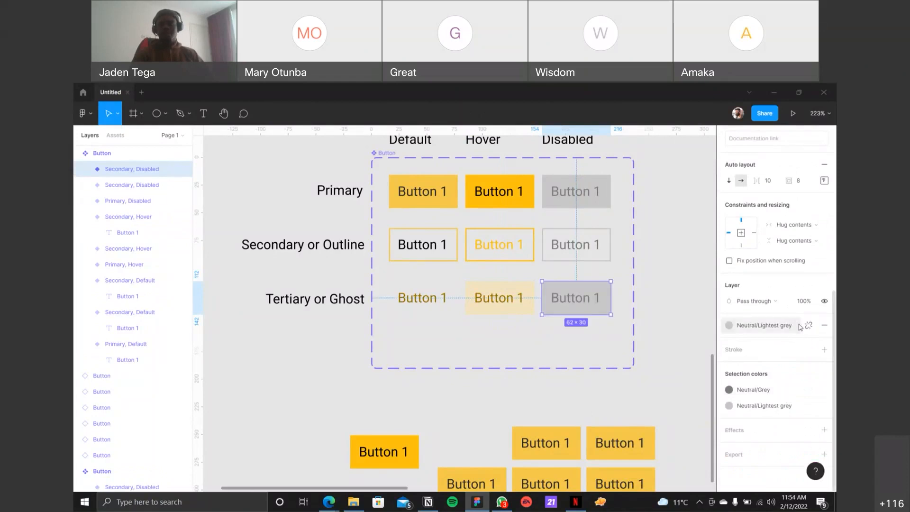
Step: Detach the fill style from the Tertiary or Ghost row's Disabled variant and lighten its fill to E0E0E0
left_click(809, 325)
left_click(729, 341)
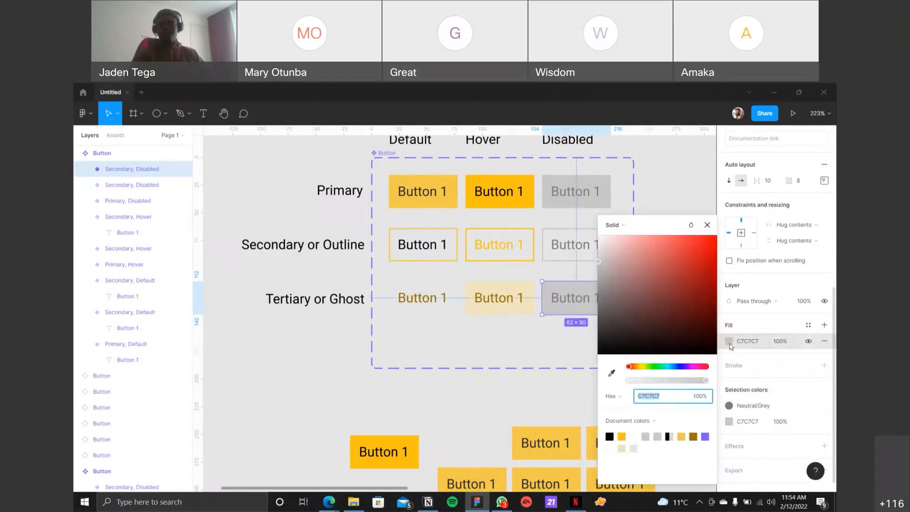
left_click(603, 250)
left_click_drag(604, 251, 598, 250)
left_click(707, 225)
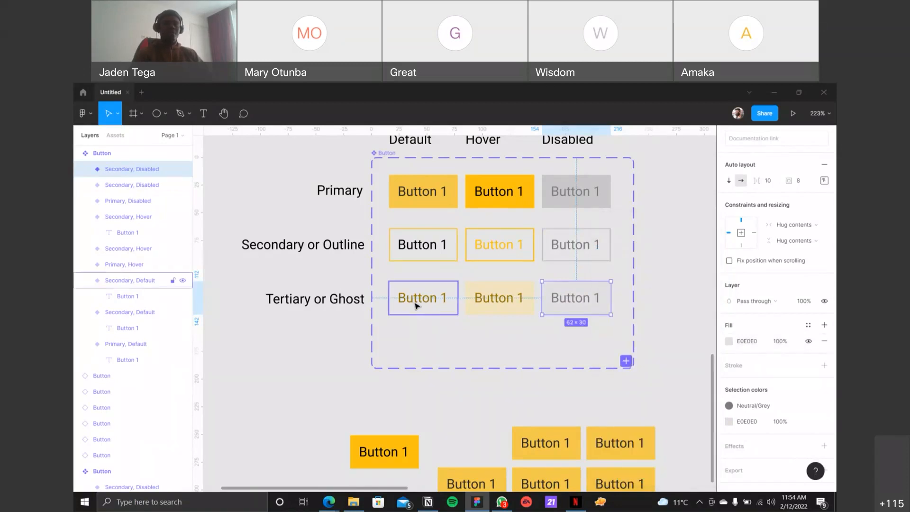
scroll(417, 304, "up", 1)
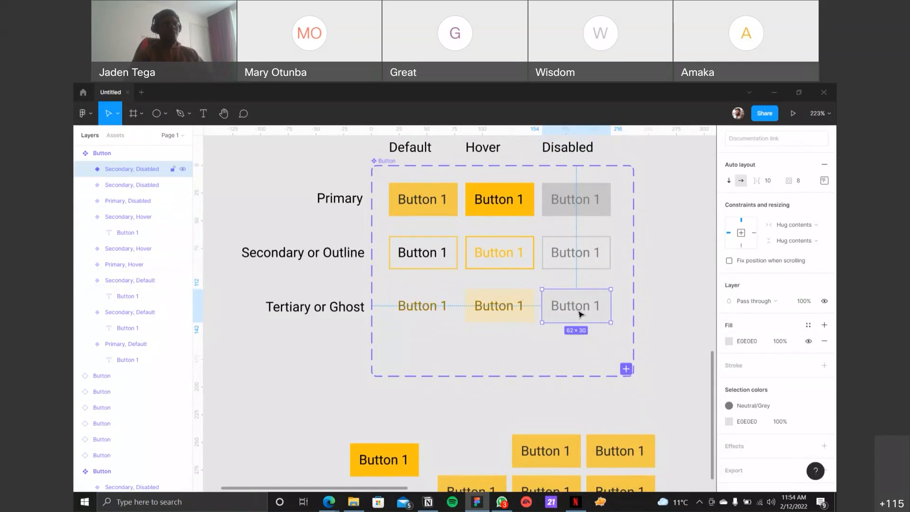
left_click(395, 300)
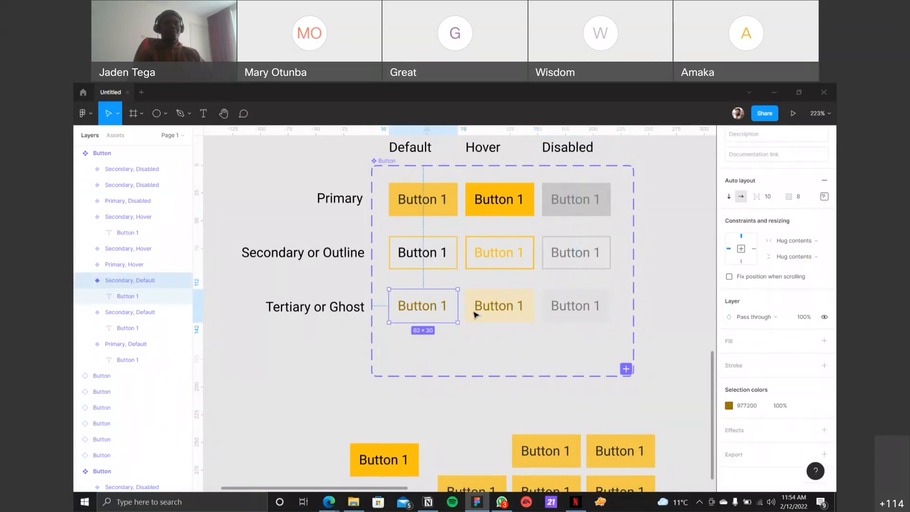
left_click(473, 311)
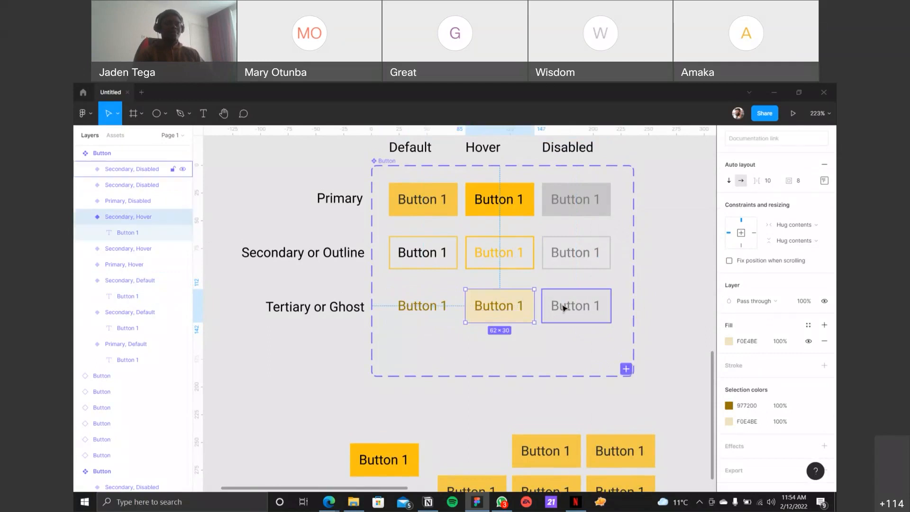
left_click(147, 170)
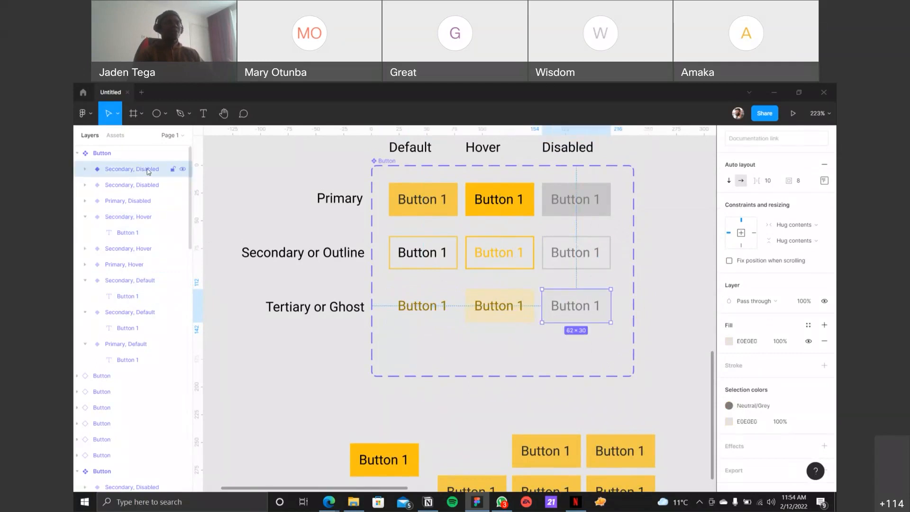
left_click(472, 296)
left_click(421, 304)
left_click(556, 309)
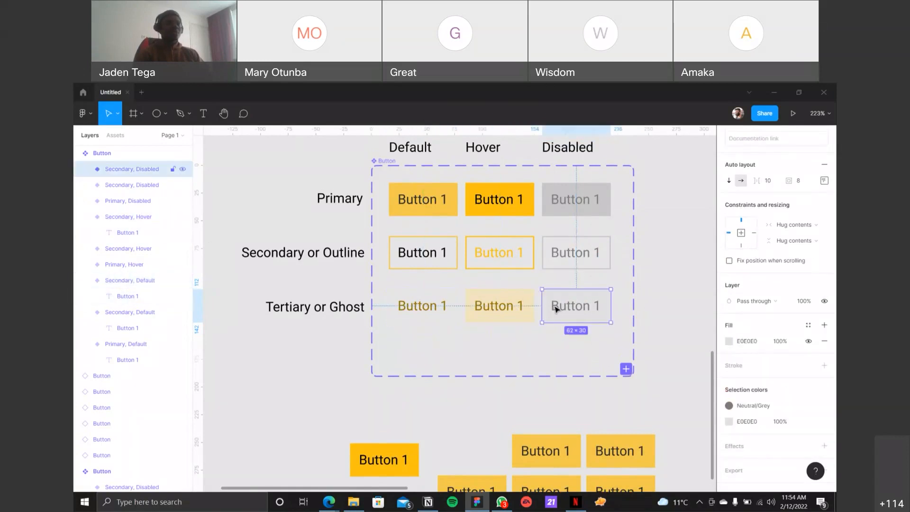
Step: Rename the Tertiary or Ghost row's Default variant as Type=Tertiary, State=Default
left_click(434, 309)
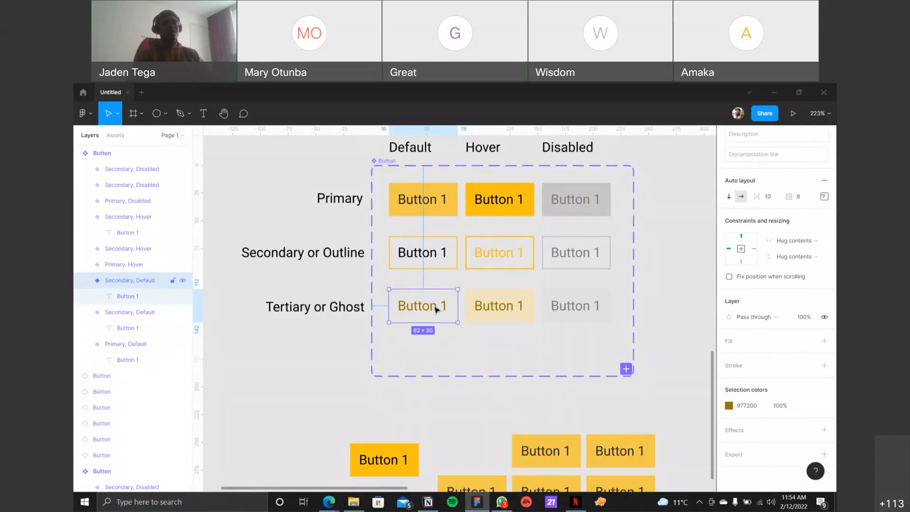
double_click(117, 281)
key("Left")
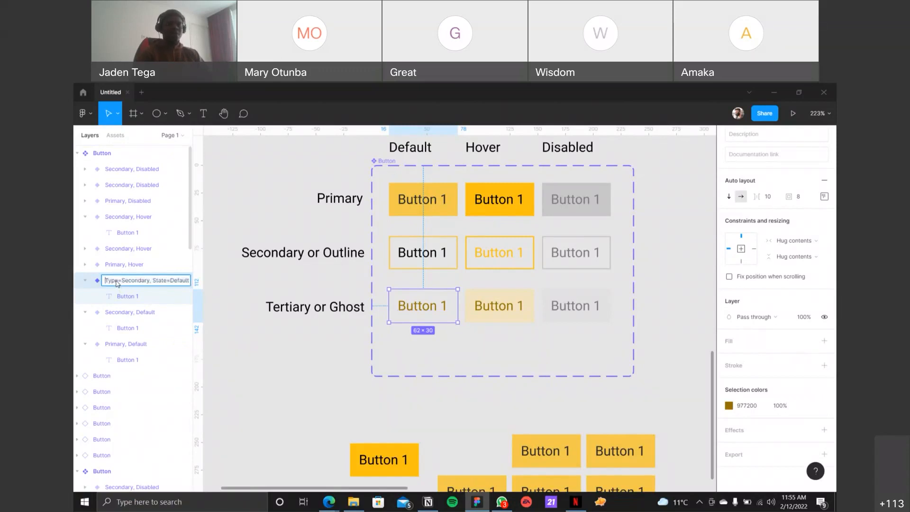
double_click(136, 281)
type("Tertiary")
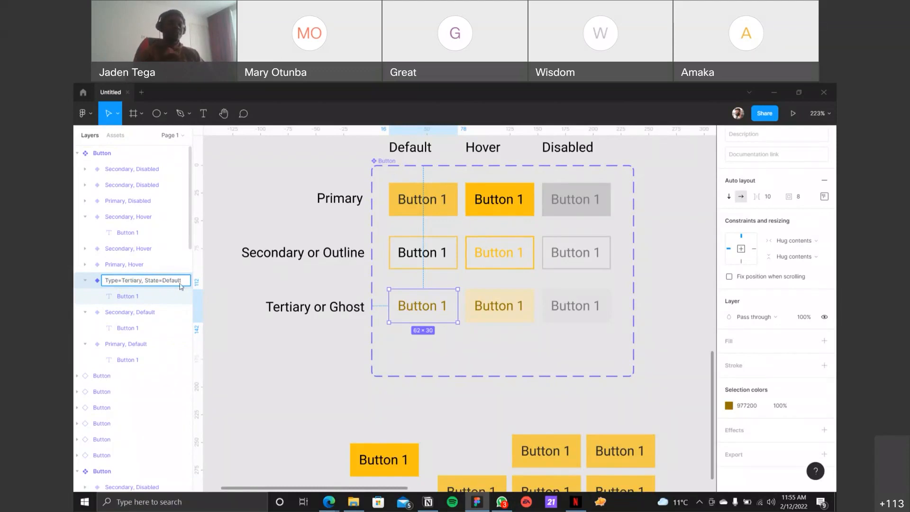
key("Return")
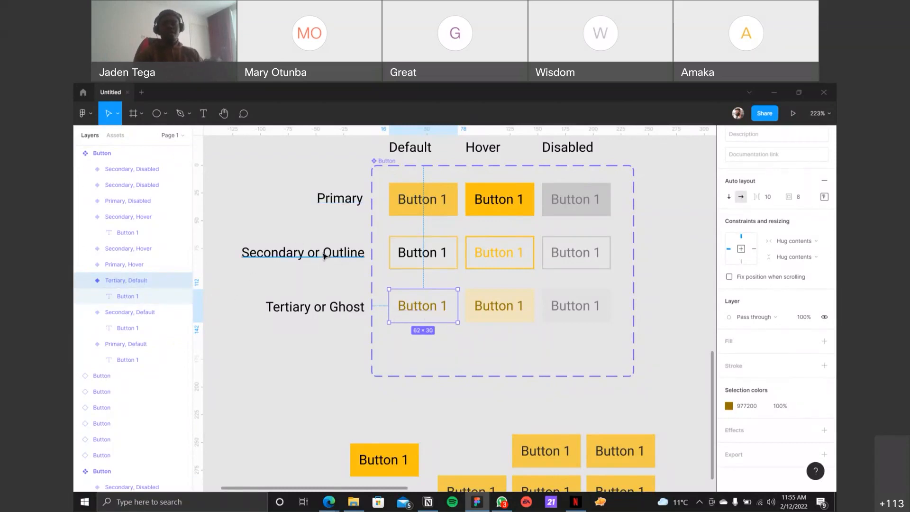
Step: Check the Button component set's variant properties and select the variants with conflicting values
left_click(382, 163)
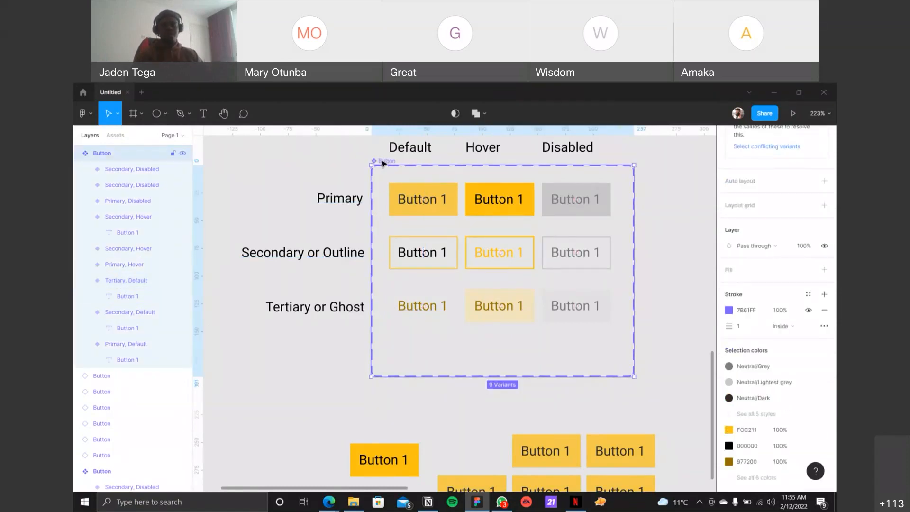
scroll(791, 298, "up", 3)
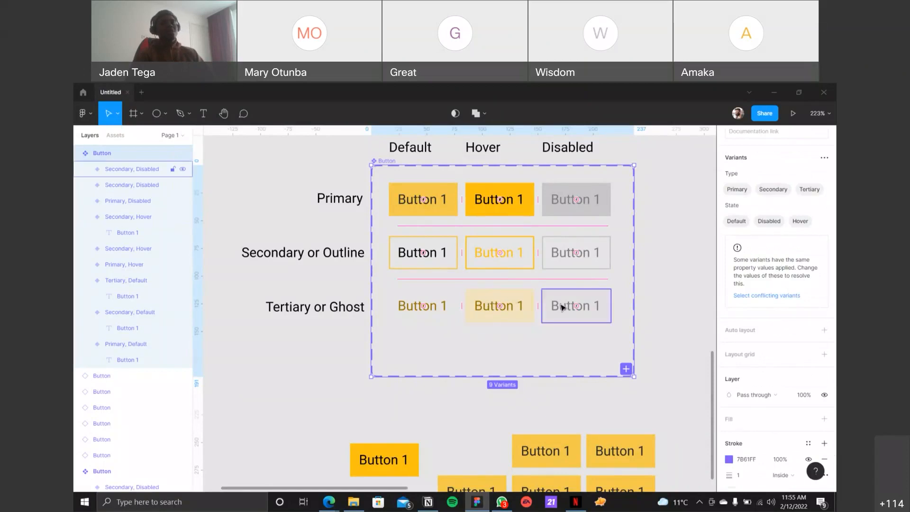
left_click(763, 296)
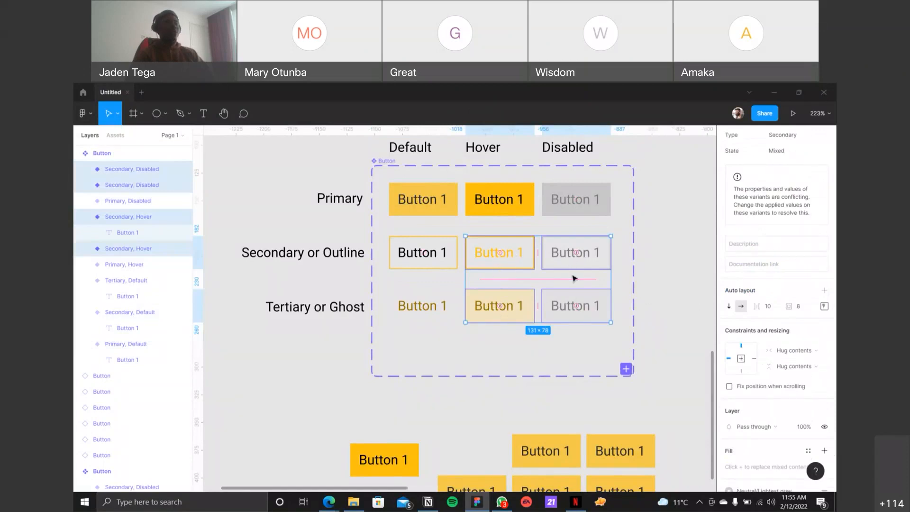
Step: Set the Type property of the Tertiary or Ghost row's Hover and Disabled variants to Tertiary
left_click(526, 292)
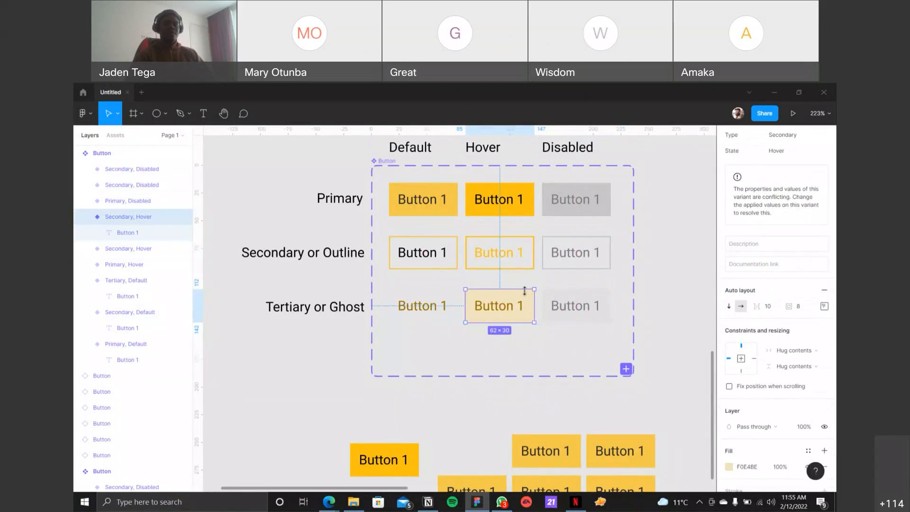
scroll(808, 268, "up", 3)
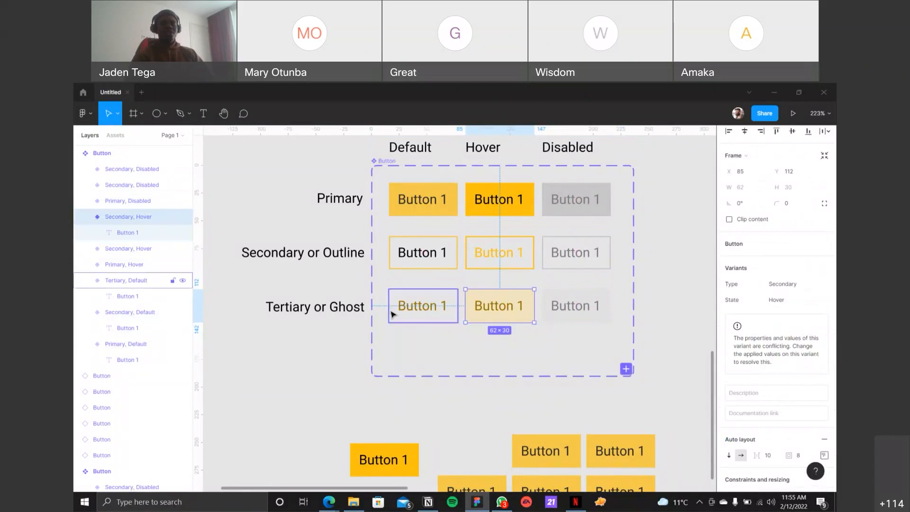
left_click(822, 283)
left_click(808, 296)
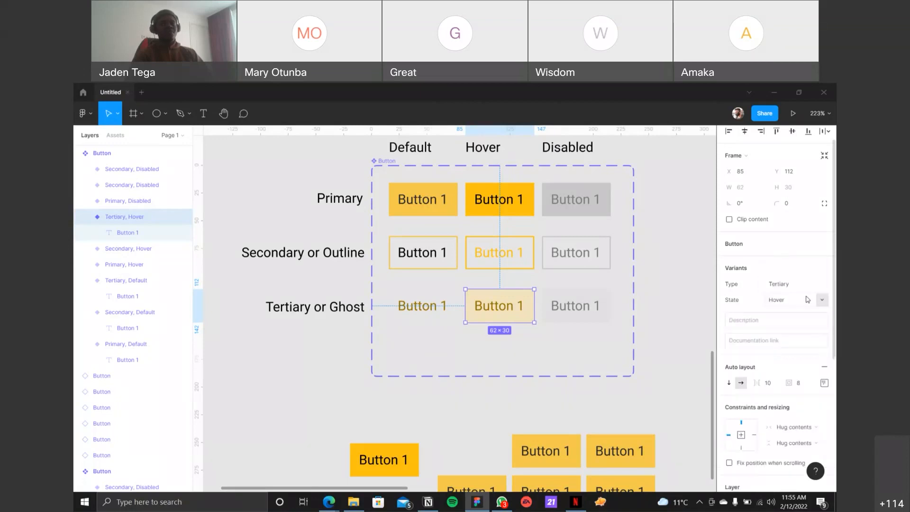
left_click(587, 307)
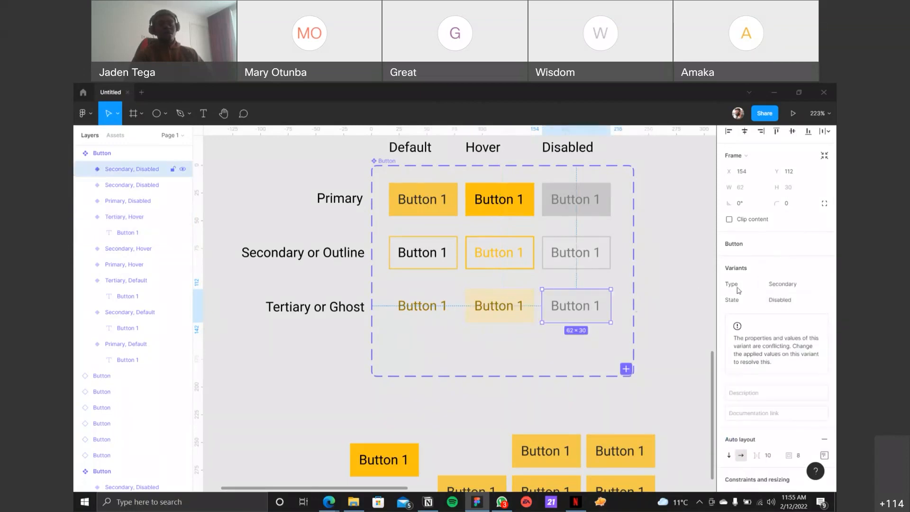
left_click(822, 285)
left_click(805, 296)
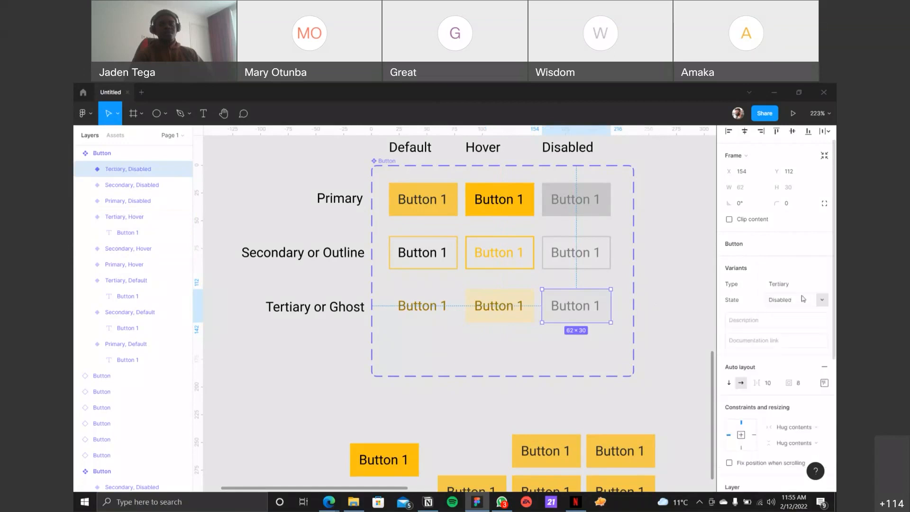
Step: Shorten the Button component set's frame to about 158 high so it ends just below the Tertiary or Ghost row
left_click(401, 169)
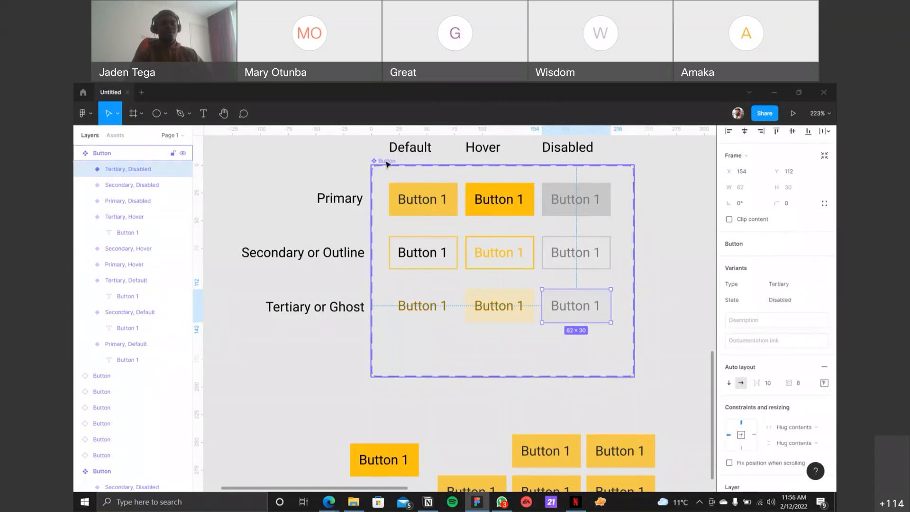
scroll(784, 361, "down", 2)
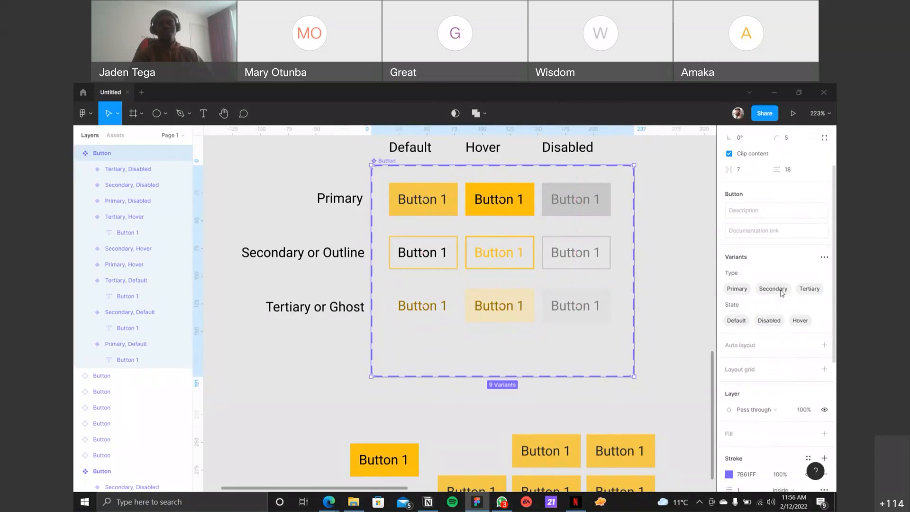
left_click_drag(525, 377, 526, 341)
scroll(532, 352, "down", 1)
scroll(532, 352, "down", 3)
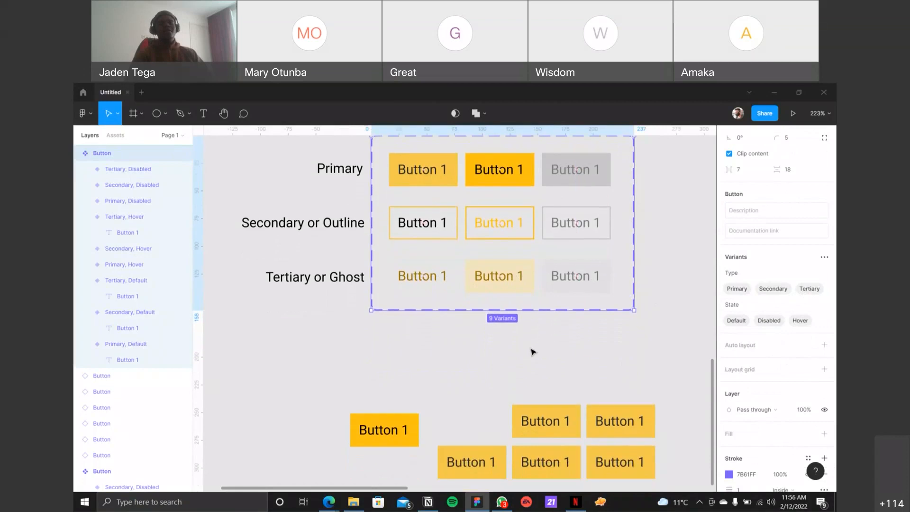
Step: Switch the Type of the upper-row Button instance next to the orange button, below the component set, to Tertiary
left_click(545, 382)
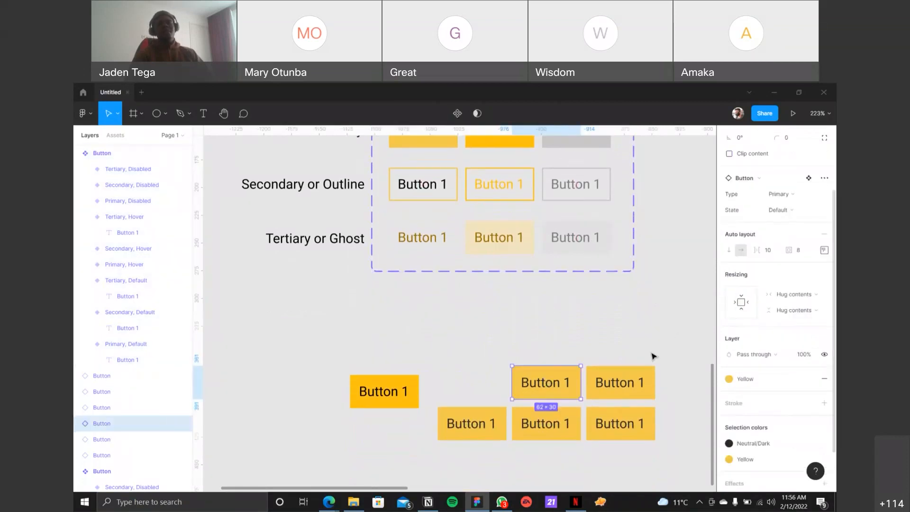
left_click(800, 195)
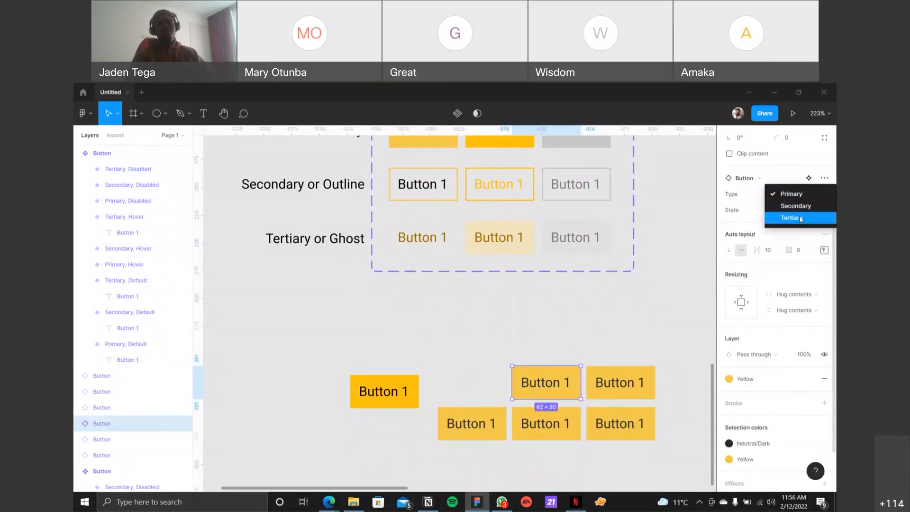
left_click(800, 216)
left_click(599, 322)
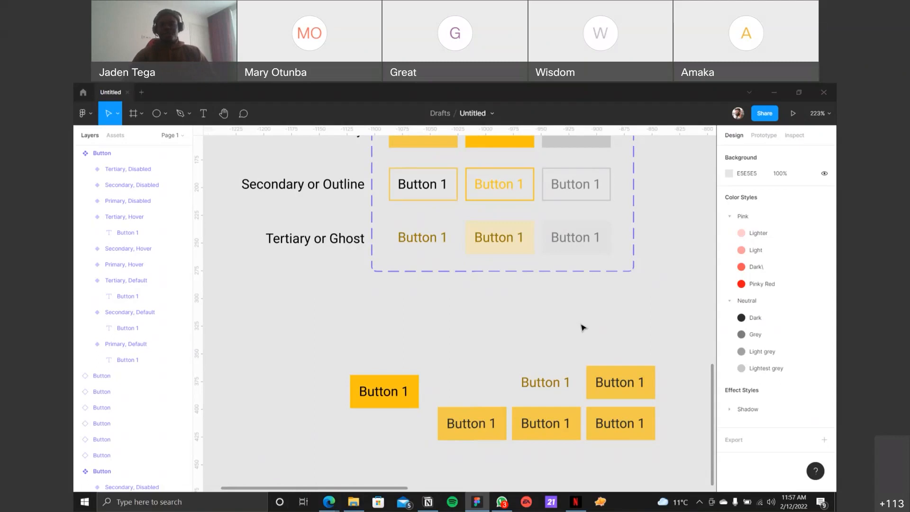
Step: Look over the completed Button component set and the other frames and examples on the page
scroll(583, 327, "up", 3)
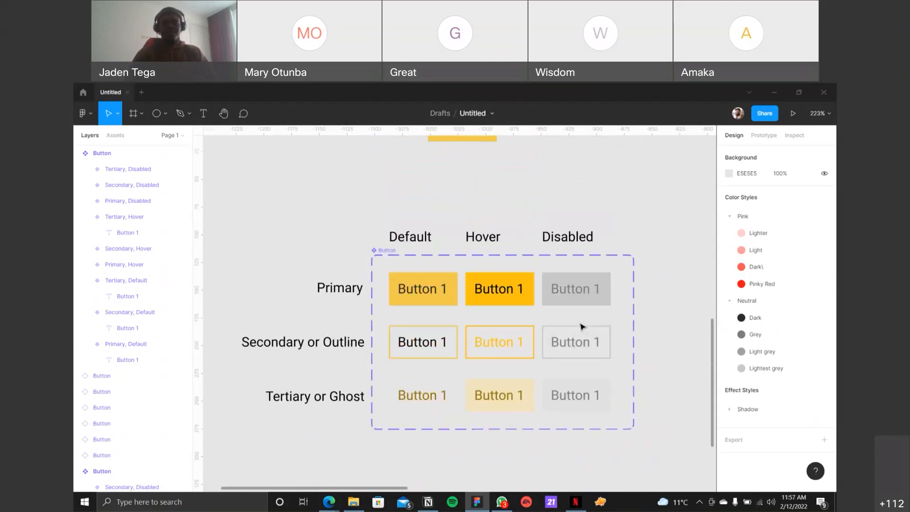
scroll(583, 314, "down", 1)
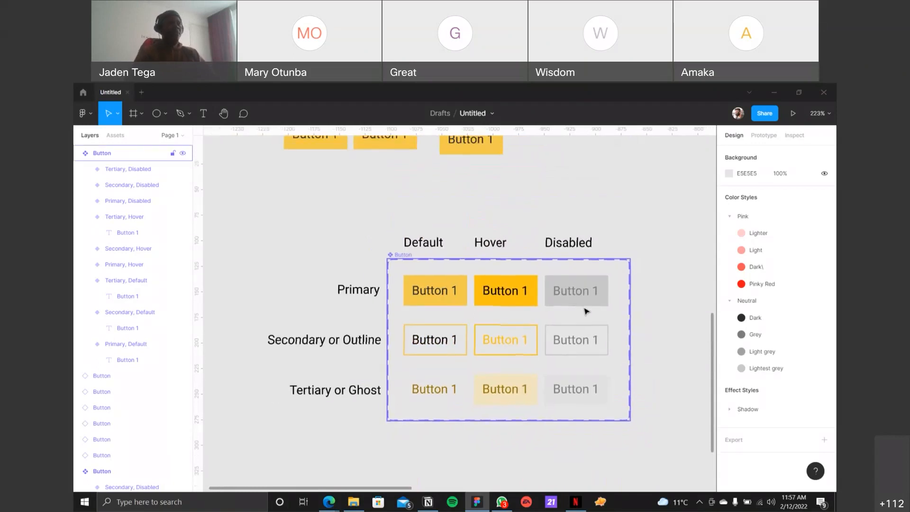
scroll(586, 310, "down", 5)
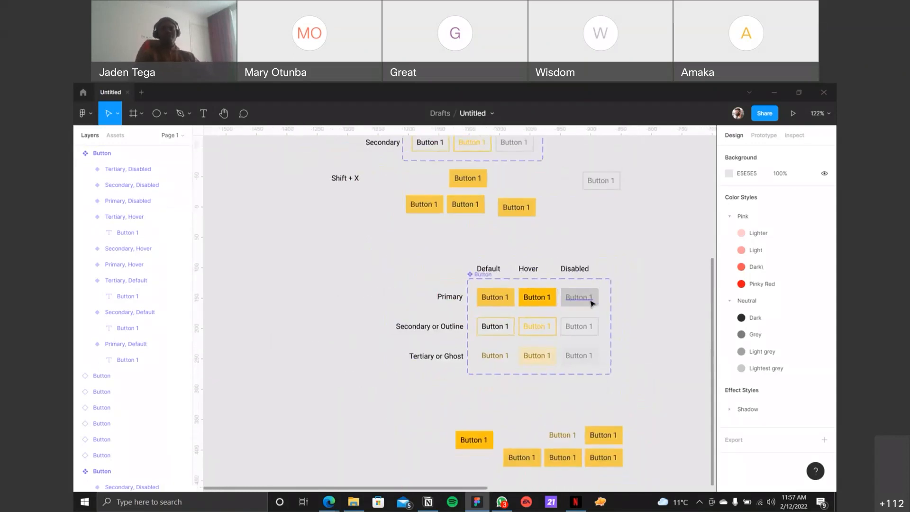
scroll(596, 308, "down", 3)
left_click_drag(636, 289, 510, 342)
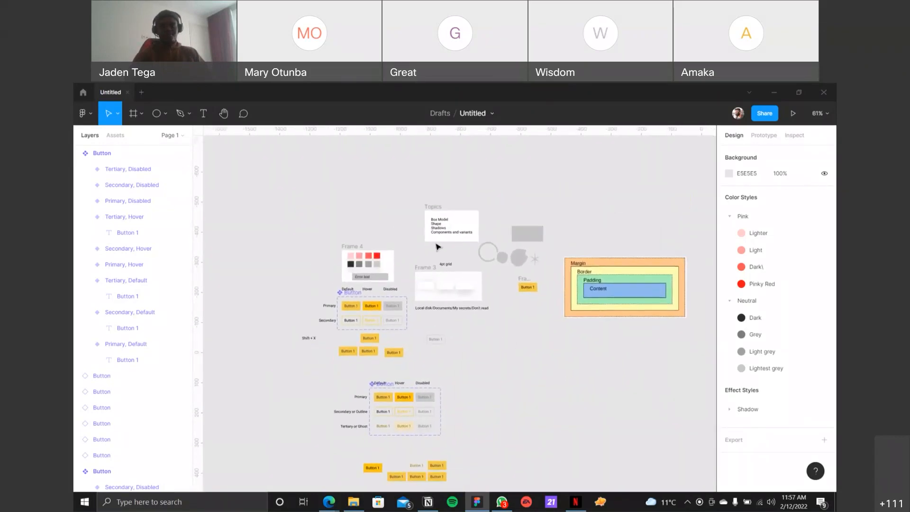
scroll(361, 263, "down", 3)
scroll(363, 264, "up", 3)
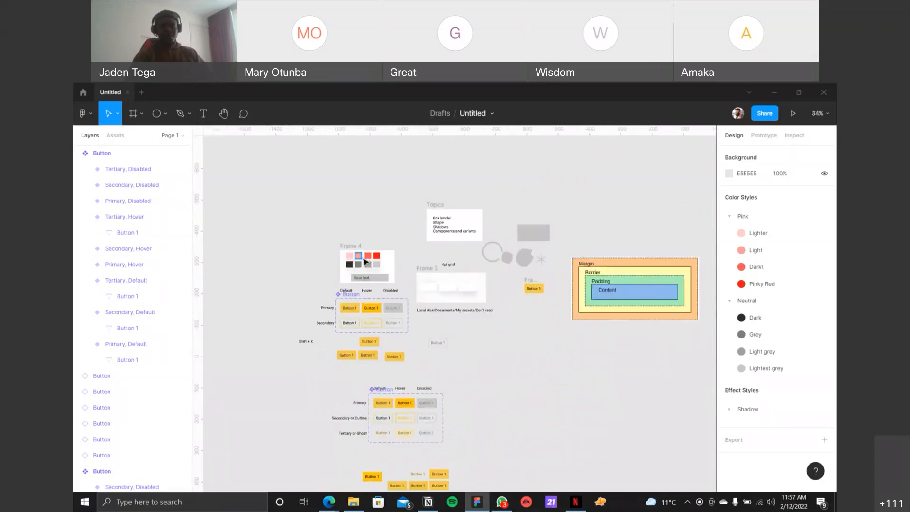
scroll(364, 261, "up", 5)
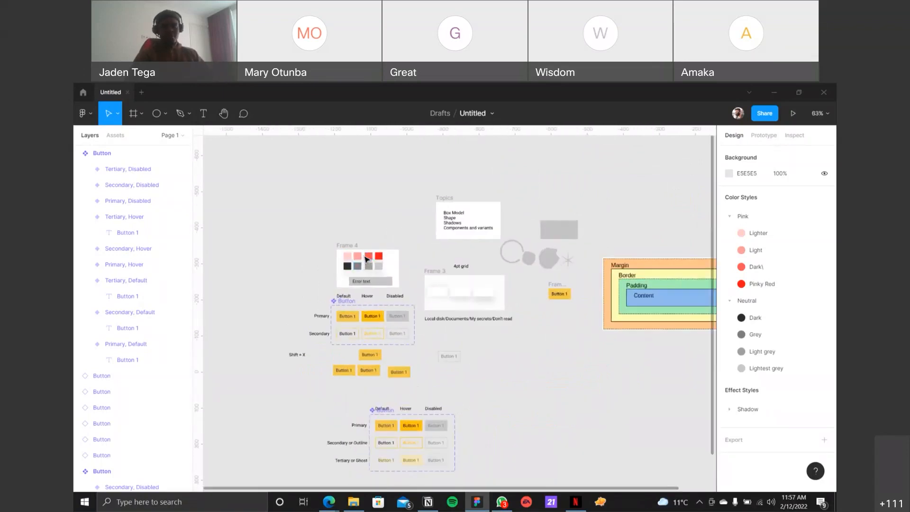
left_click(444, 302)
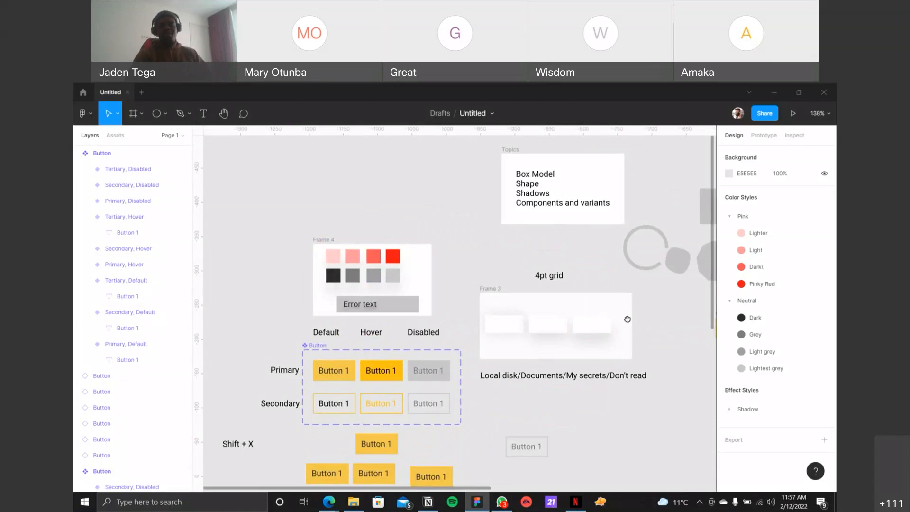
scroll(625, 319, "right", 3)
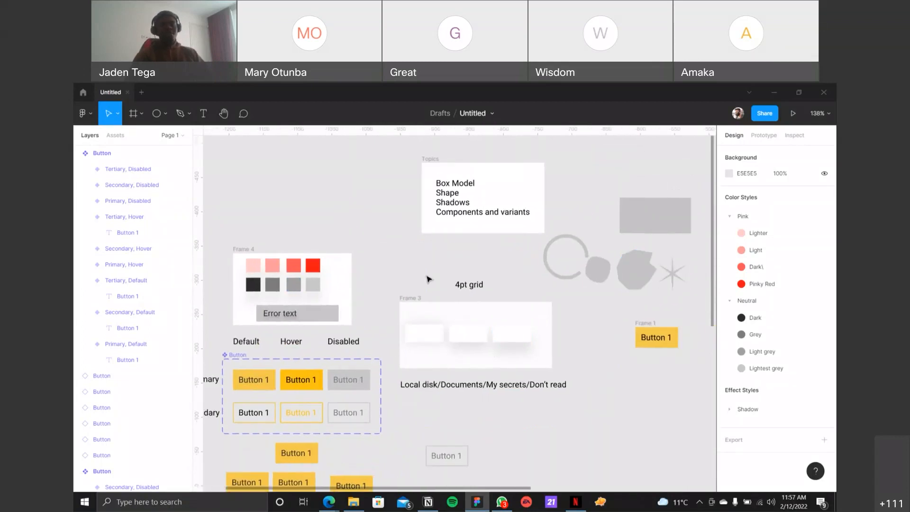
Step: Inspect a shadow rectangle in Frame 3, the earlier set's Primary Default variant, a pink swatch in Frame 4 and the slash-separated path text
left_click(429, 337)
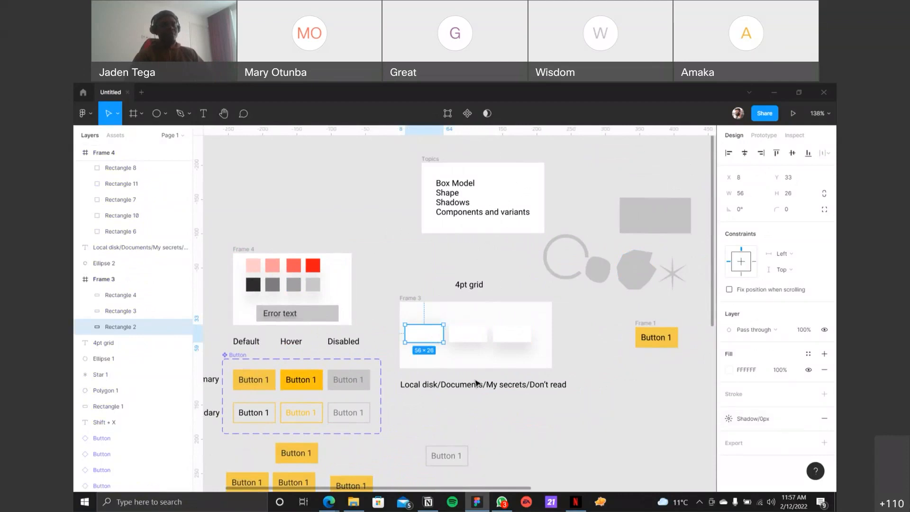
scroll(481, 379, "down", 2)
scroll(479, 379, "down", 1)
key("Escape")
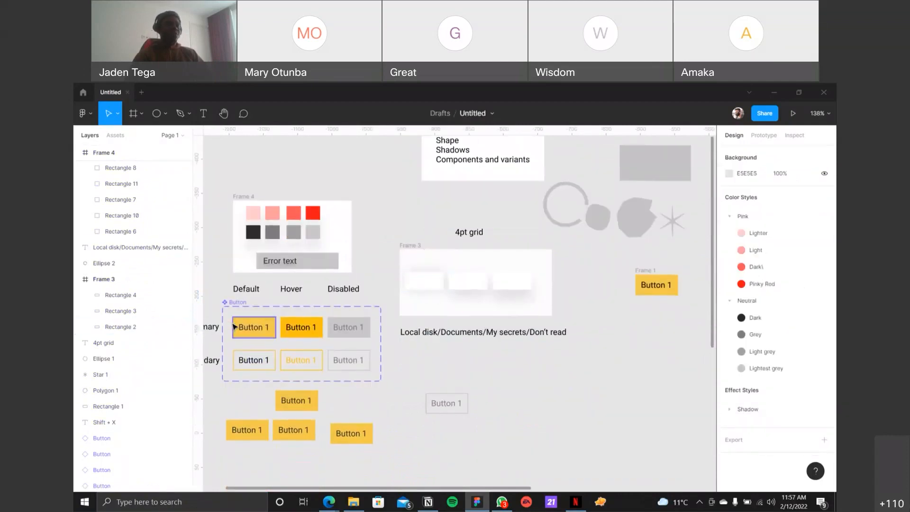
left_click(231, 322)
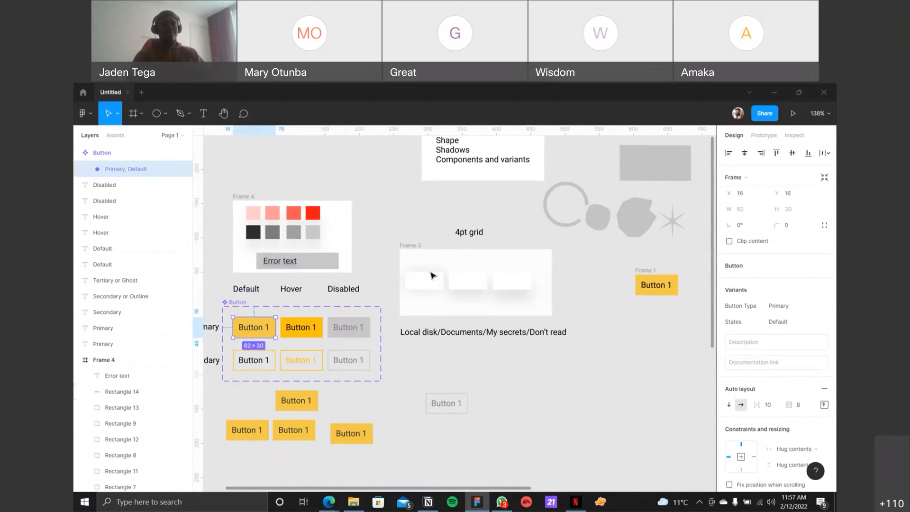
left_click(272, 213)
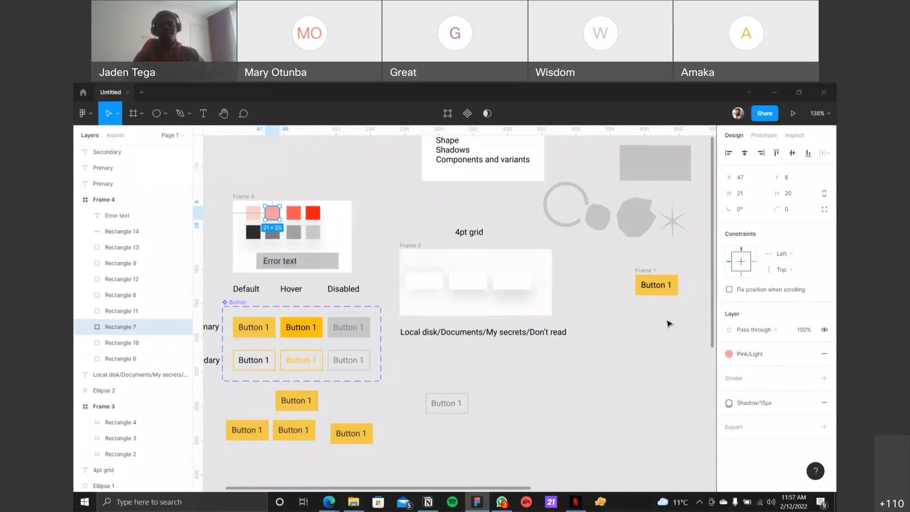
left_click(666, 354)
left_click_drag(658, 351, 585, 391)
left_click_drag(496, 413, 643, 355)
left_click(596, 334)
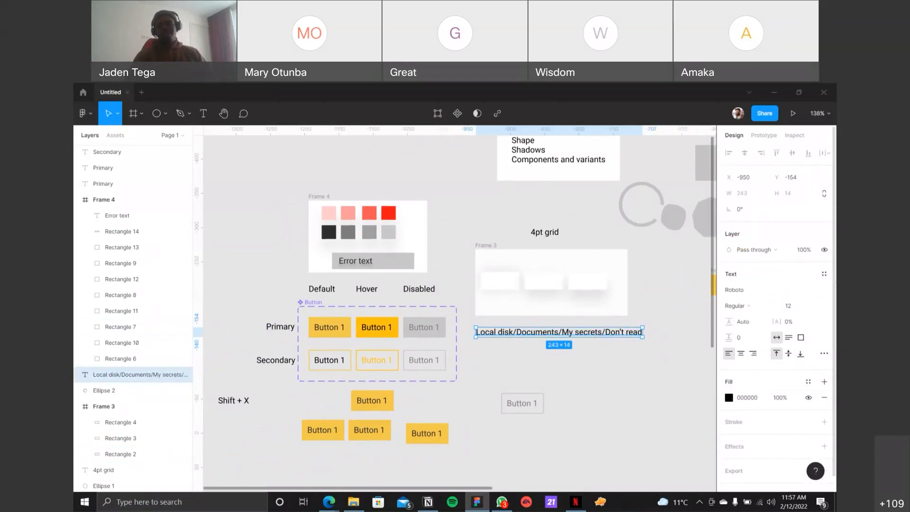
Step: Create a text style named Body/12 from the slash-separated path text below Frame 3
left_click(825, 274)
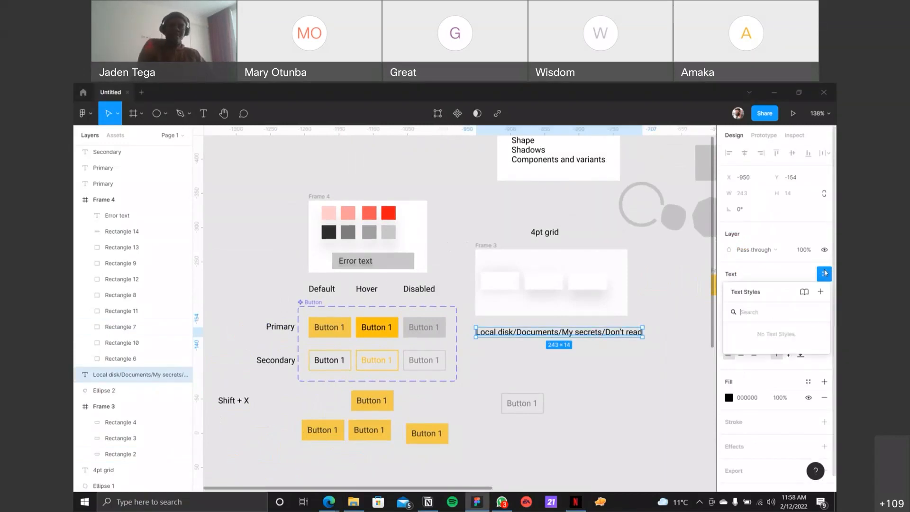
left_click(821, 291)
type("Bo")
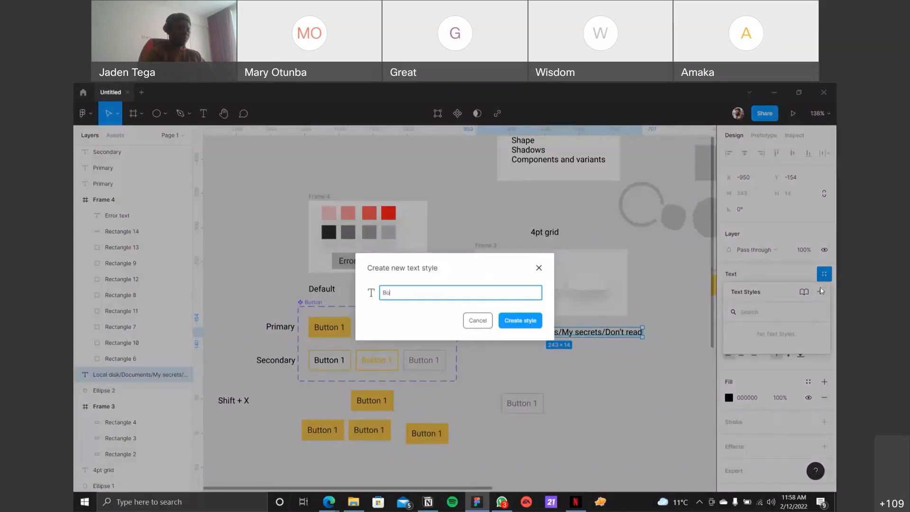
type("dy/12")
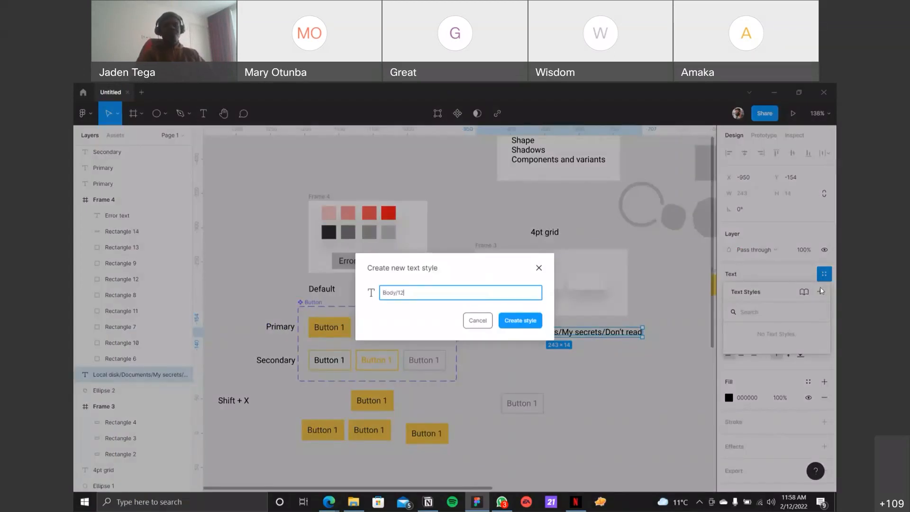
key("Return")
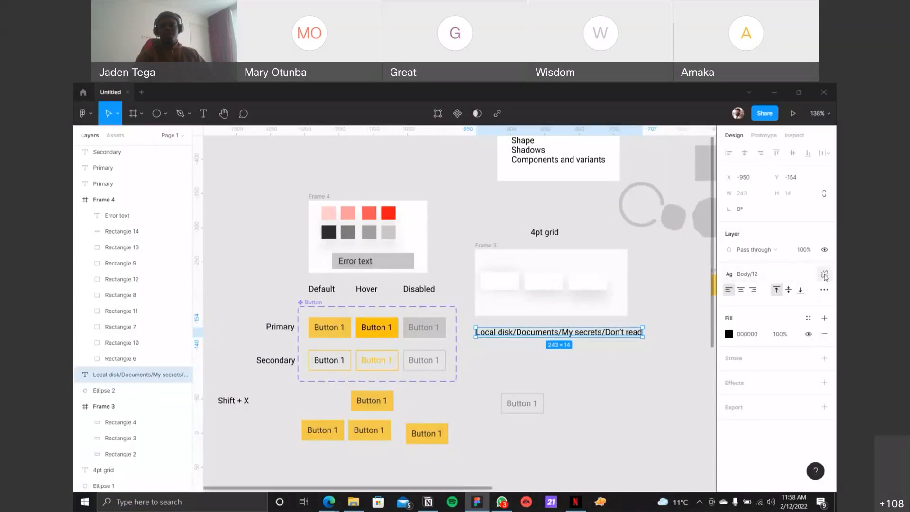
Step: Detach the text style from the path text and set its font size to 18 and line height to 24
left_click(824, 274)
left_click(784, 307)
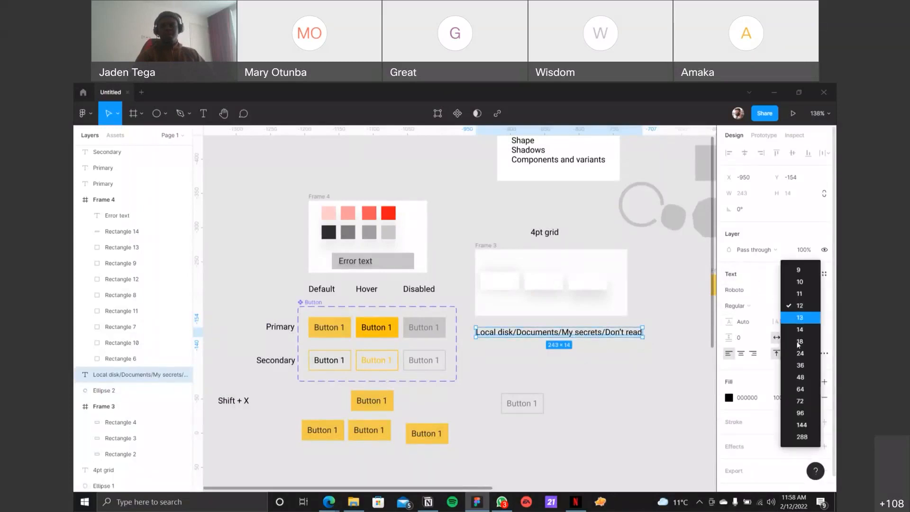
left_click(789, 342)
left_click(746, 322)
type("24")
key("Return")
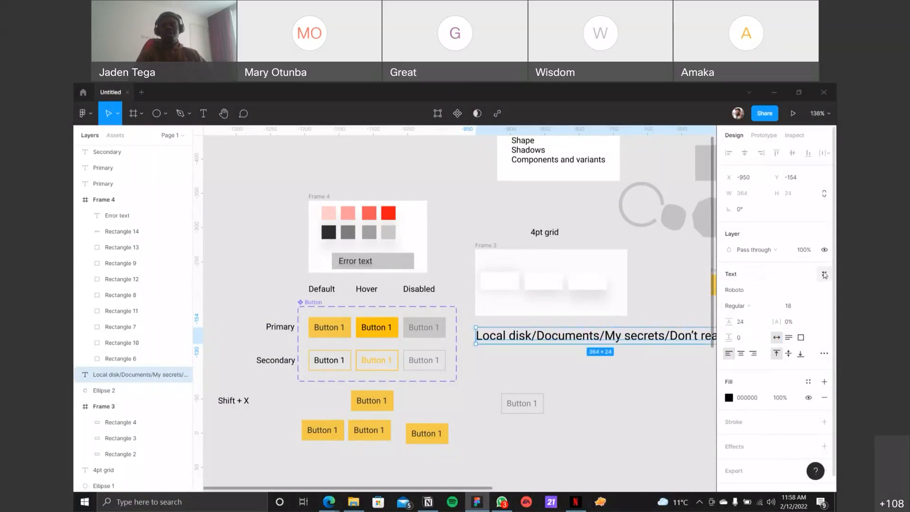
Step: Save the path text's resized formatting as a new text style named Body/18
left_click(824, 274)
left_click(821, 293)
type("Body/18")
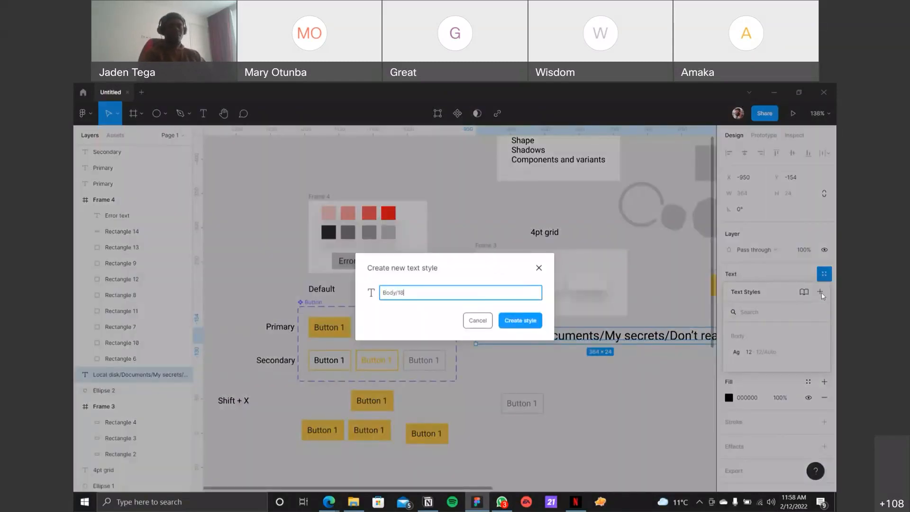
key("Return")
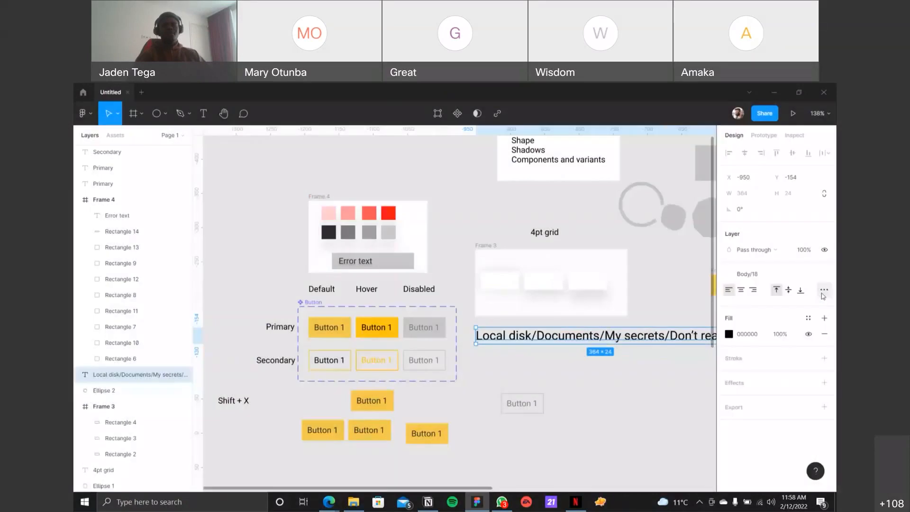
Step: Examine how the saved text styles are grouped in the style list for the 4pt grid text
left_click(634, 400)
left_click(617, 335)
left_click(542, 223)
left_click(548, 232)
left_click(824, 274)
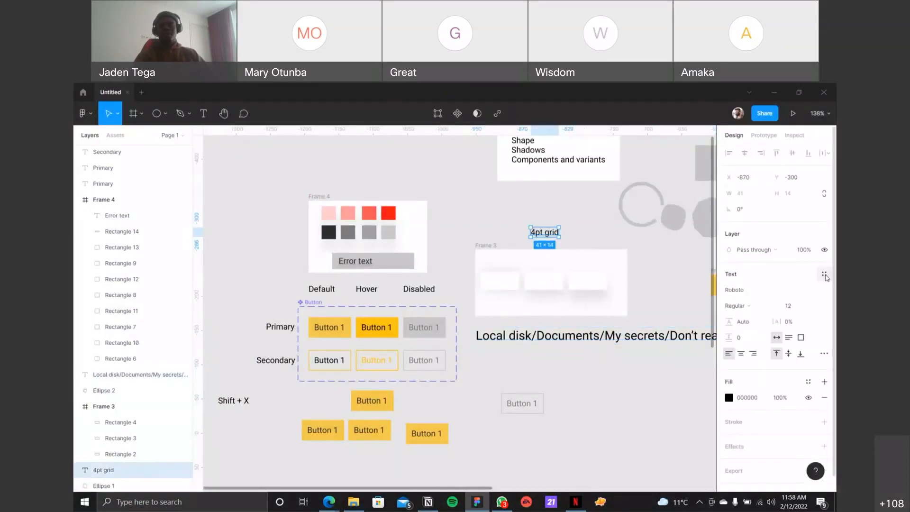
left_click_drag(765, 292, 430, 203)
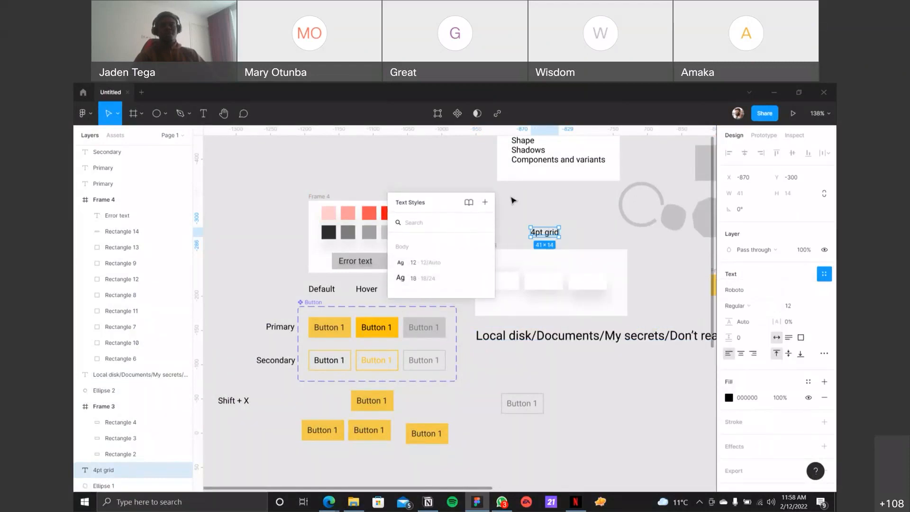
left_click(558, 197)
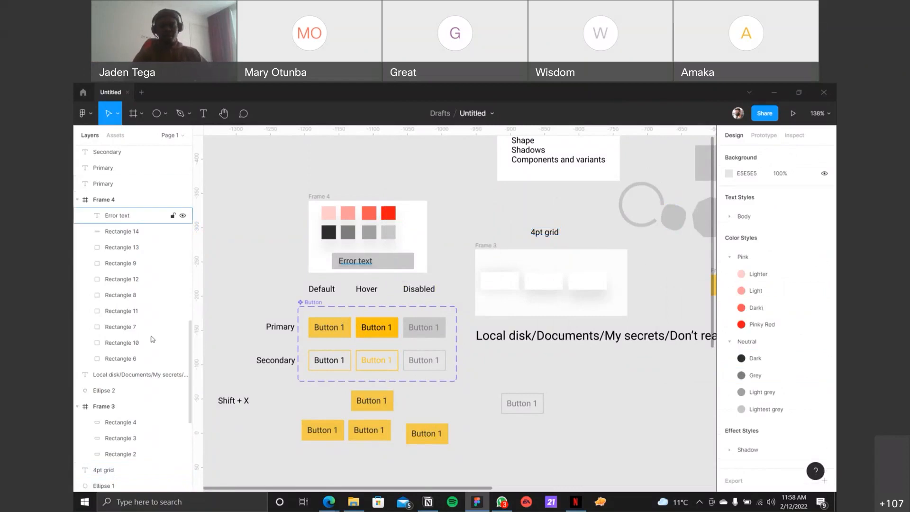
Step: Switch to File Explorer, show the Video folder's full path as a comparison for slash naming, and return to Figma
left_click(354, 502)
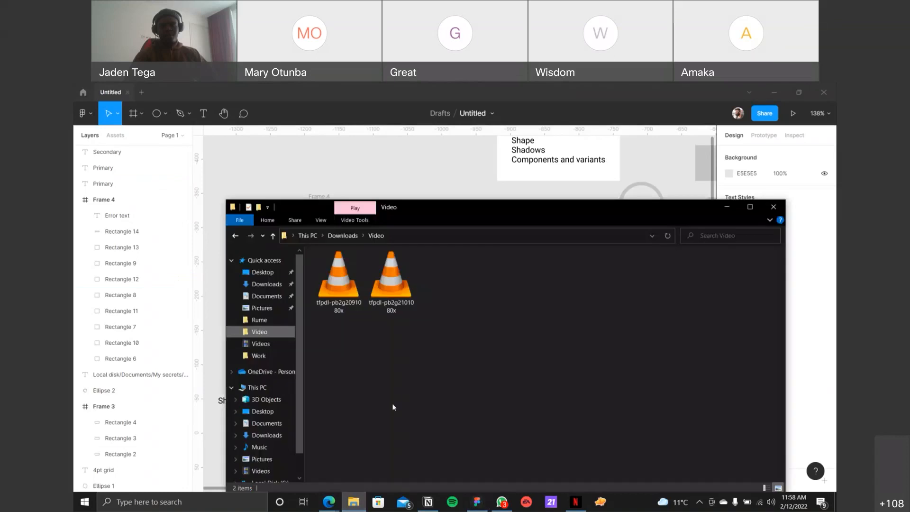
left_click(386, 236)
left_click(405, 235)
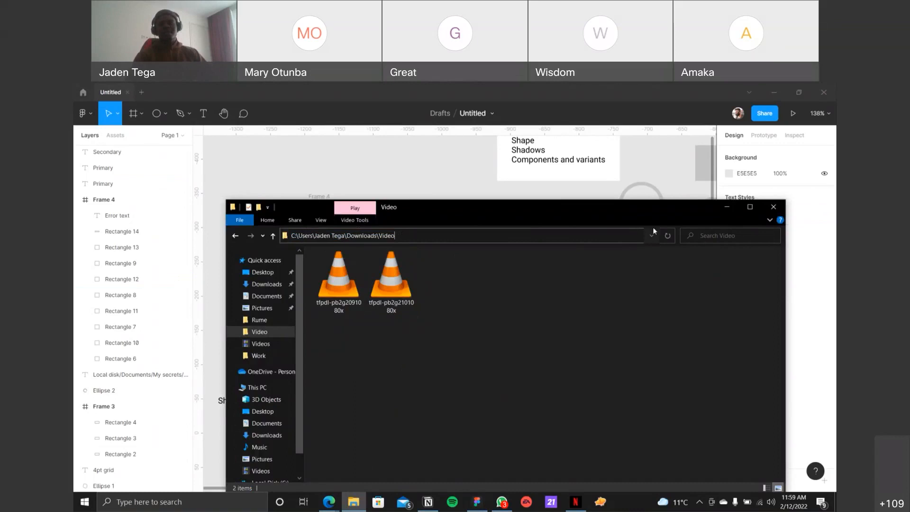
left_click(727, 208)
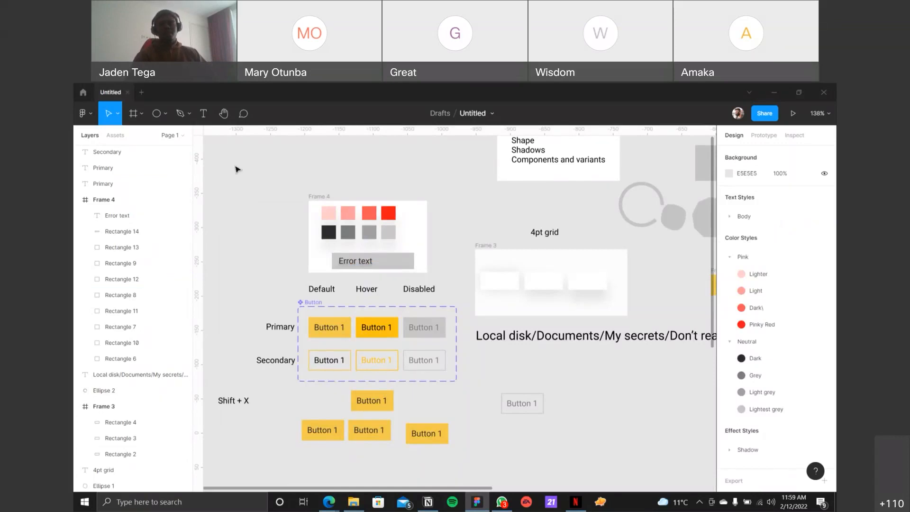
scroll(464, 198, "down", 1)
scroll(464, 198, "down", 3)
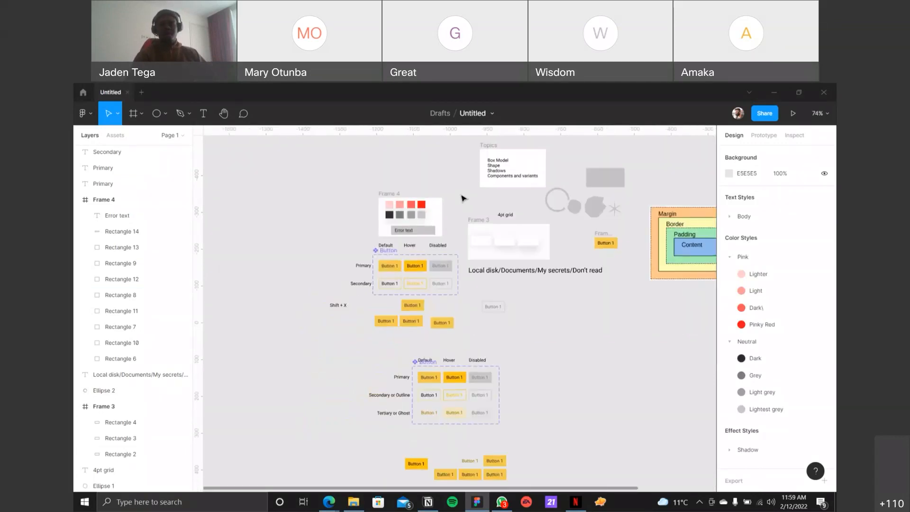
scroll(462, 197, "down", 1)
scroll(462, 198, "up", 5)
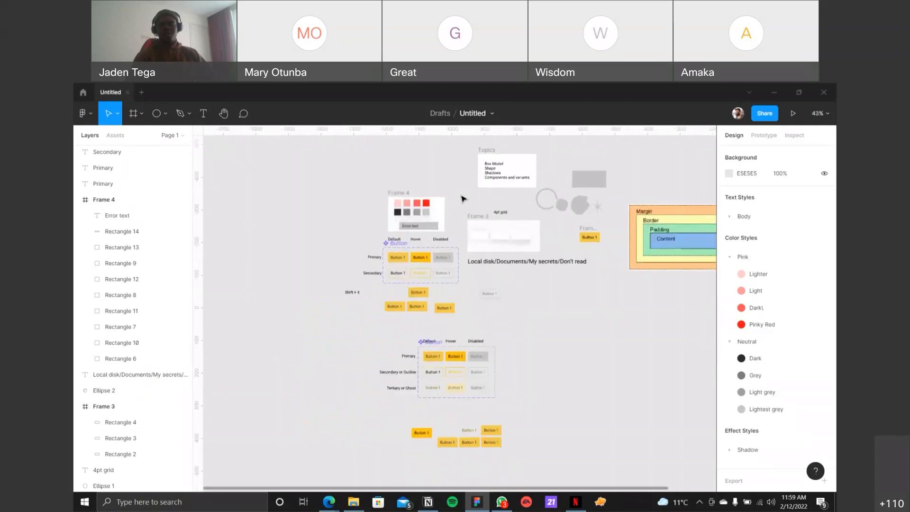
scroll(462, 198, "down", 1)
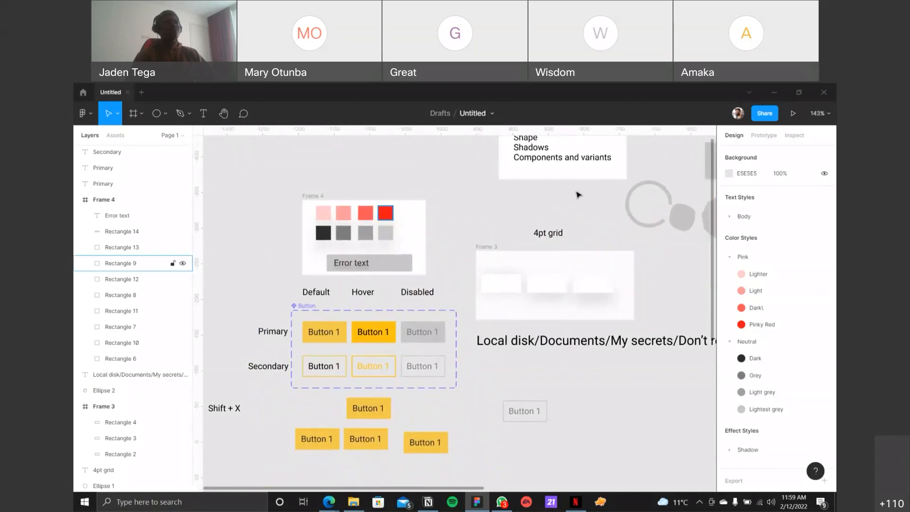
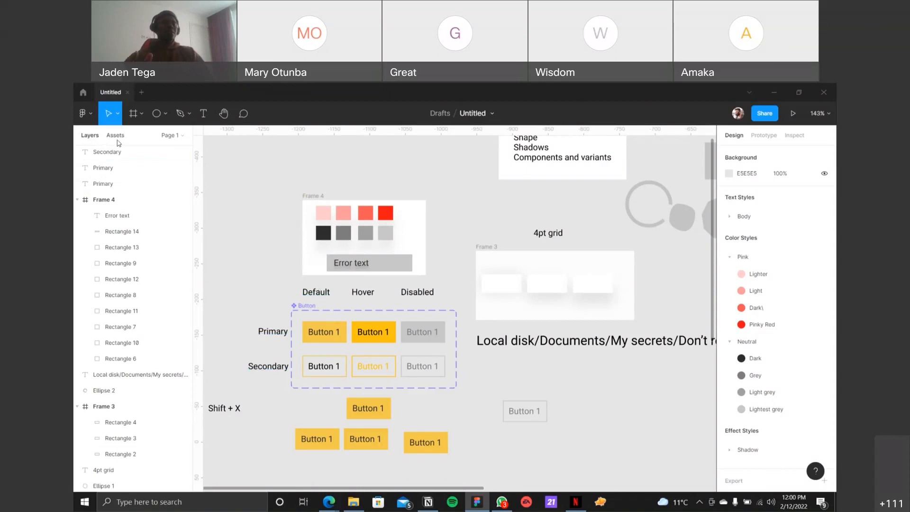
Step: Search this file's components for "button" and repeat the search in a newly created blank design file
left_click(118, 142)
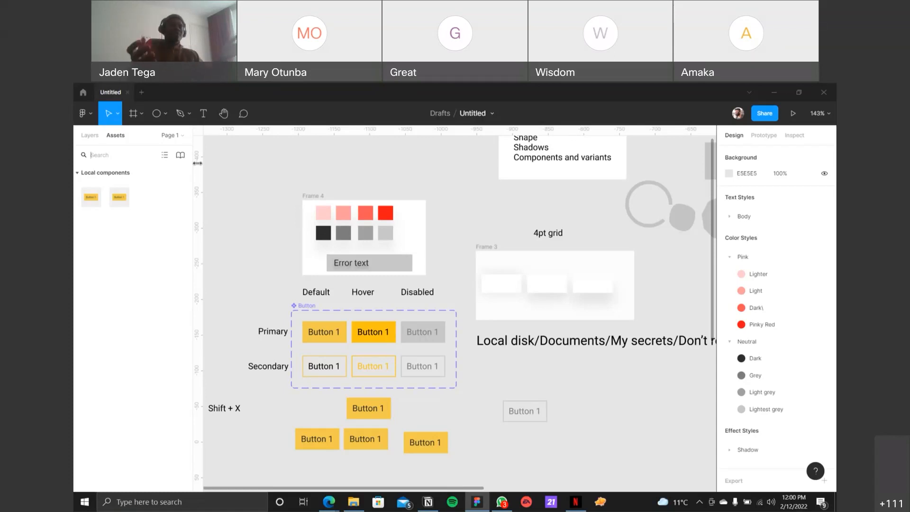
type("button")
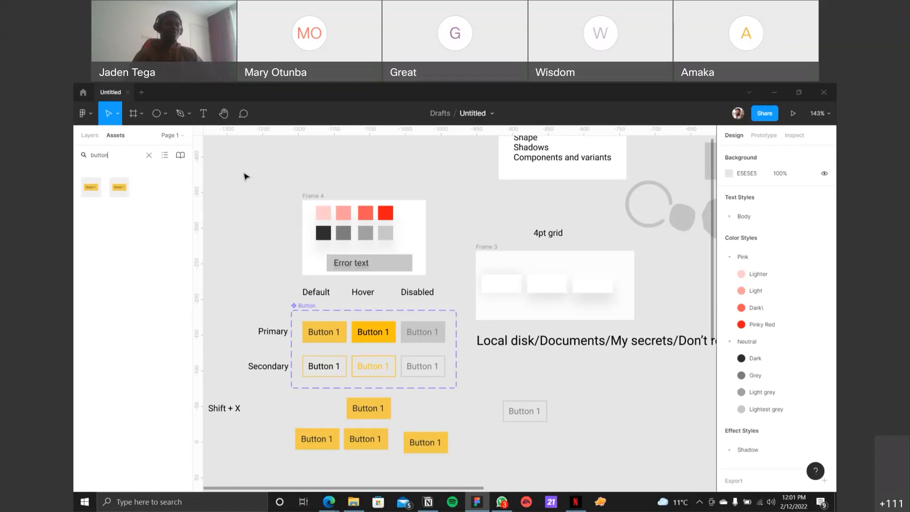
left_click(141, 92)
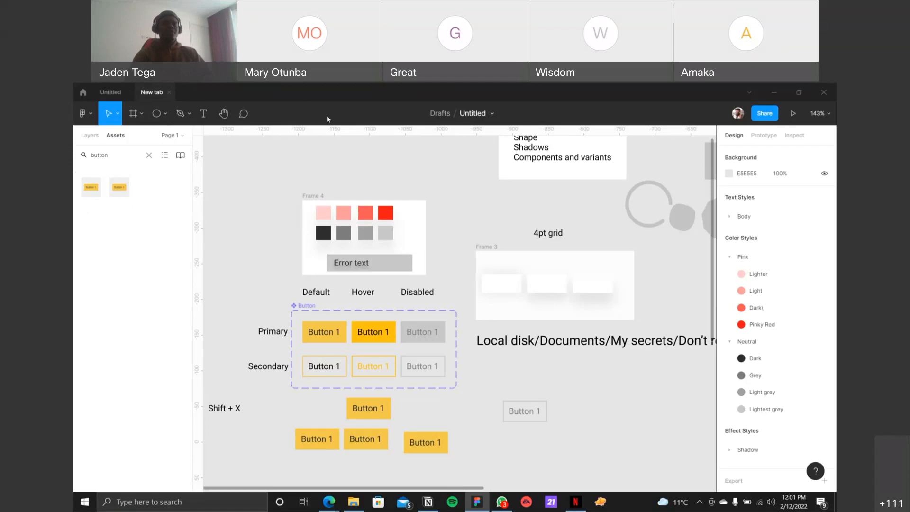
left_click(111, 92)
left_click(86, 93)
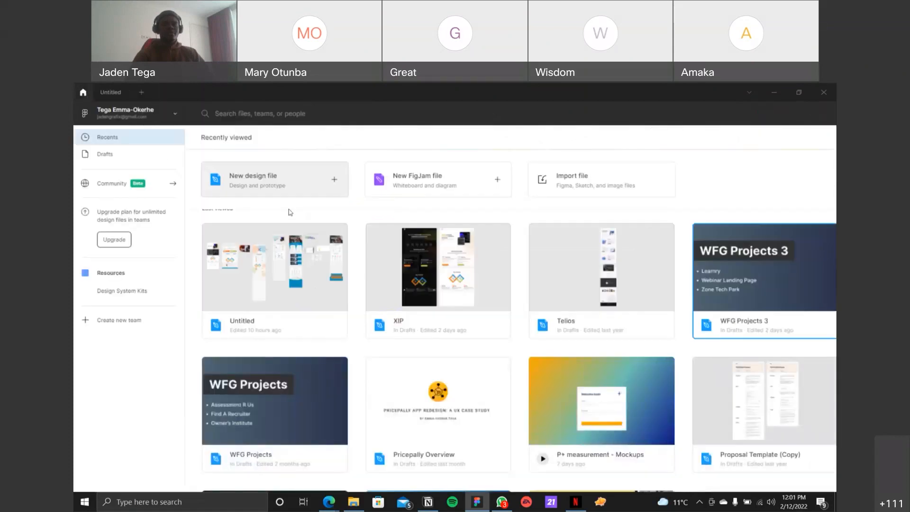
double_click(256, 261)
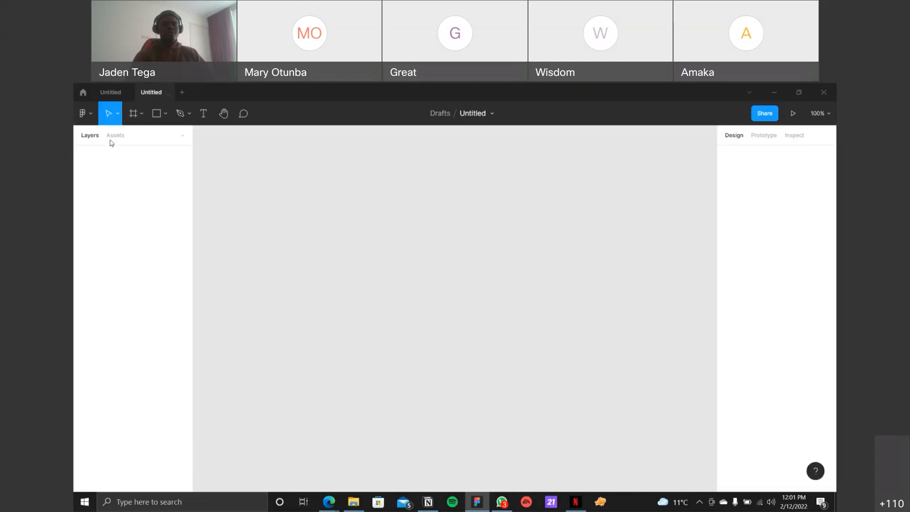
left_click(114, 137)
type("b")
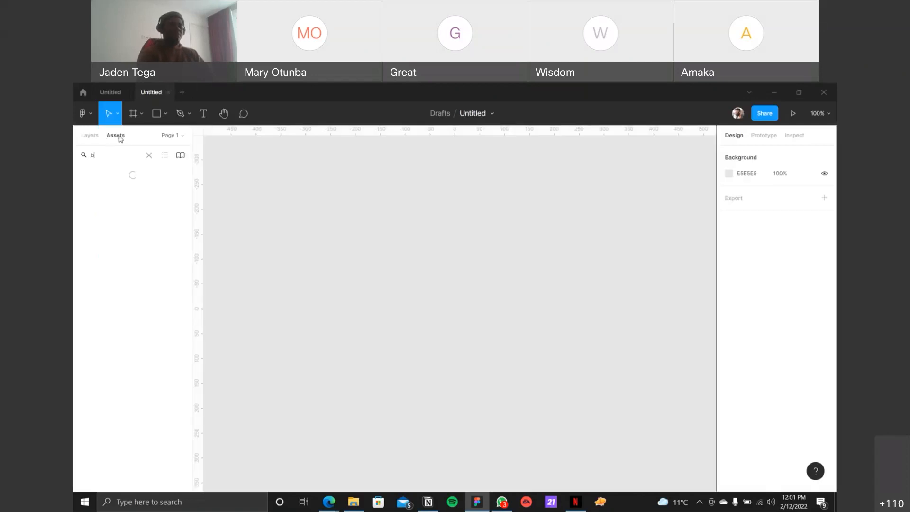
type("utton")
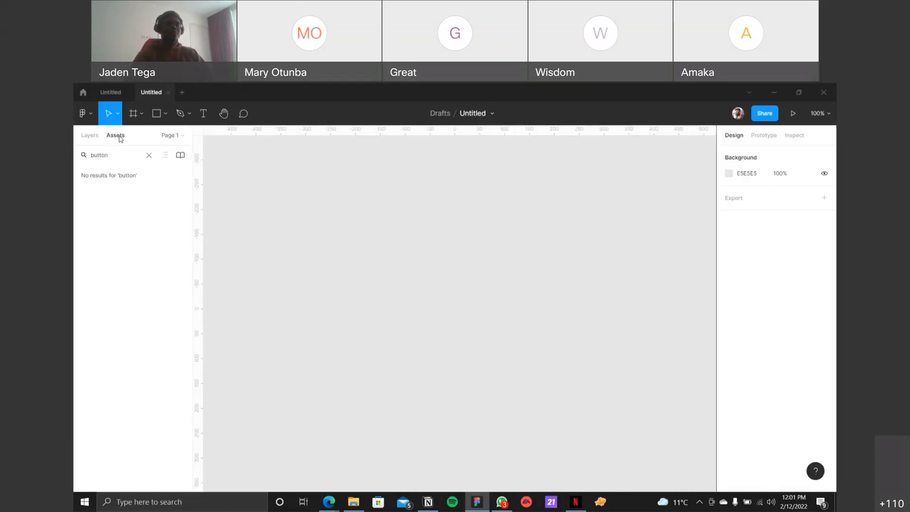
Step: View the original file's Libraries dialog and compare its "button" asset results with those of the new file
left_click(110, 93)
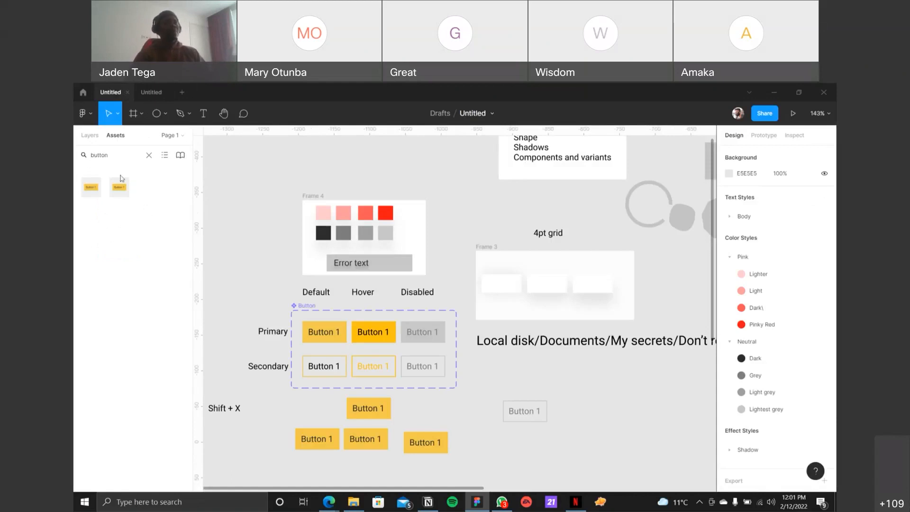
left_click(183, 157)
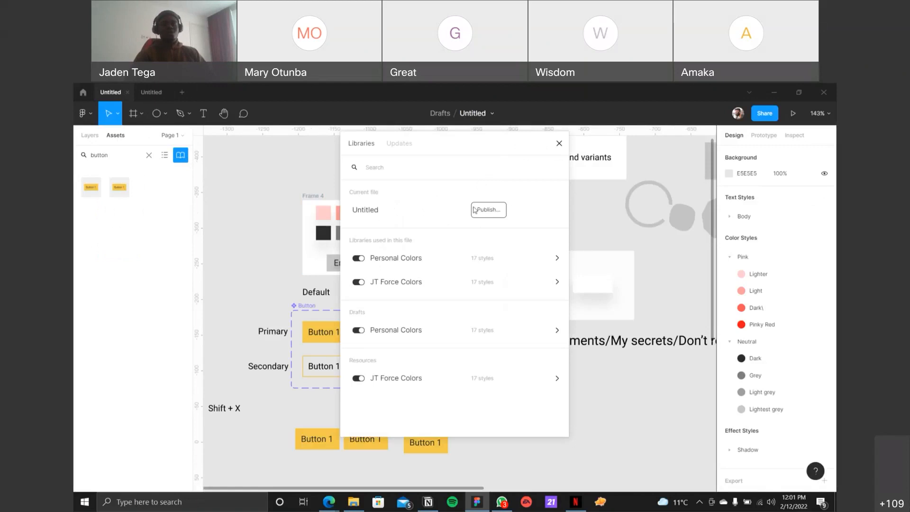
left_click(559, 143)
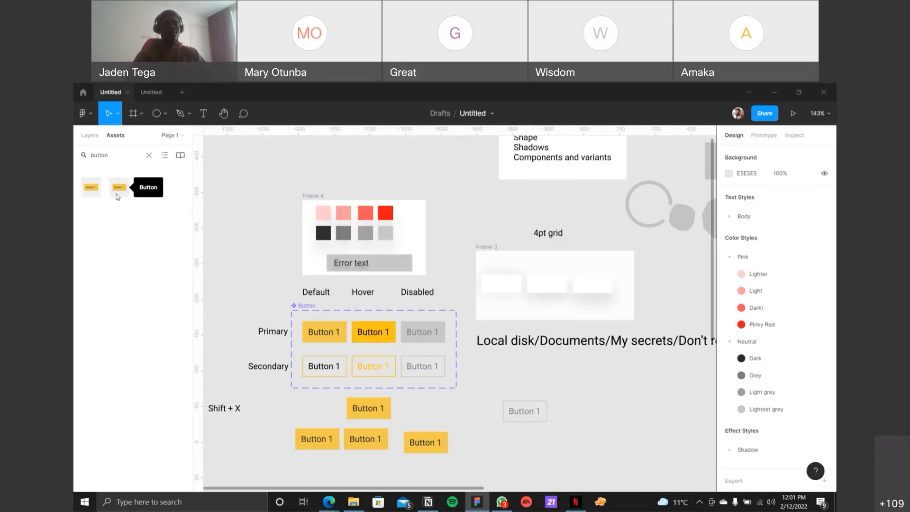
left_click(145, 94)
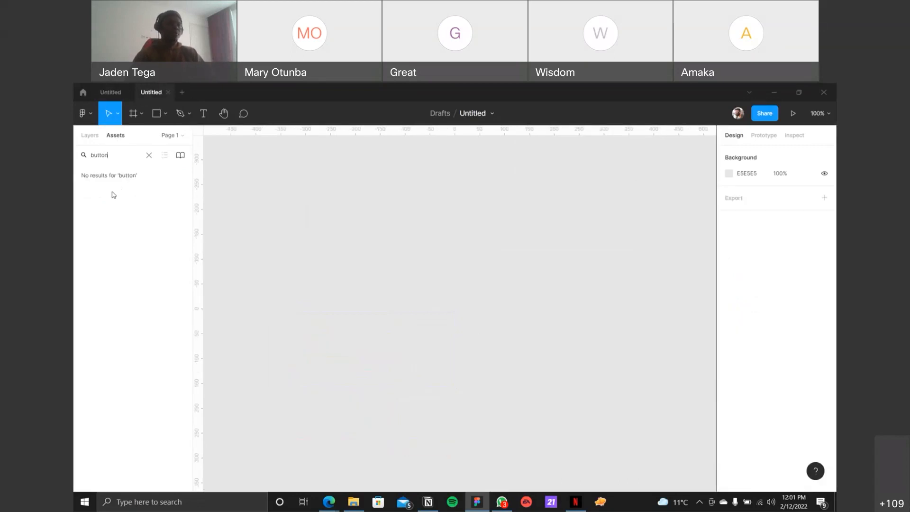
left_click(110, 92)
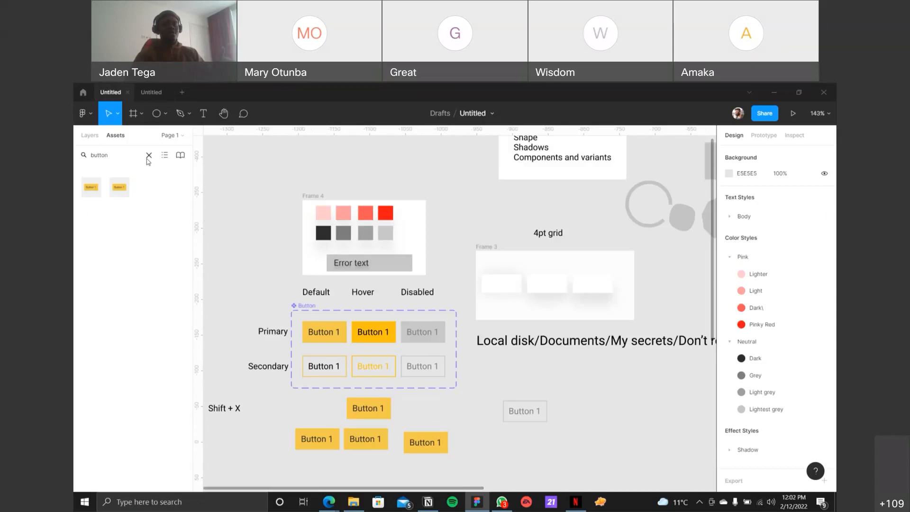
Step: Add Pages 2 to 6 to the original file and rename Page 6 as Mobile app
left_click(177, 136)
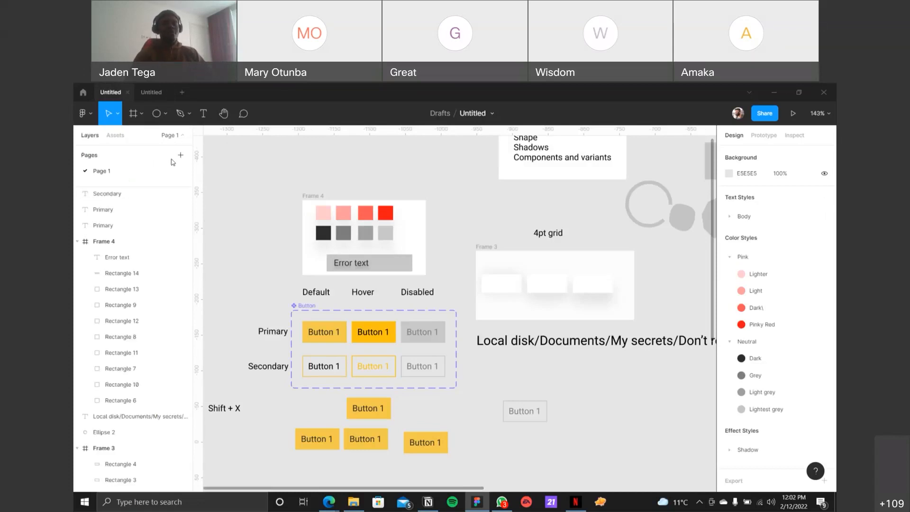
left_click(180, 156)
left_click(180, 155)
left_click(180, 155)
left_click(180, 156)
left_click(180, 155)
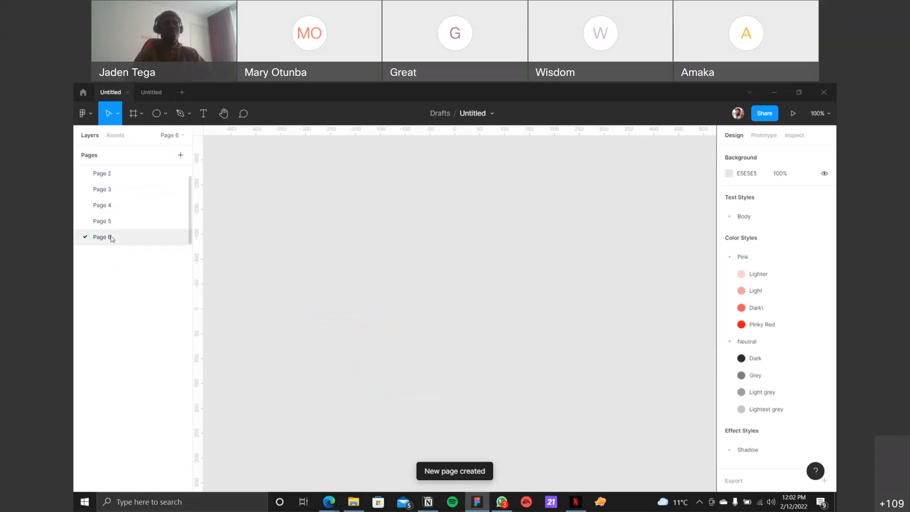
type("Mobile app")
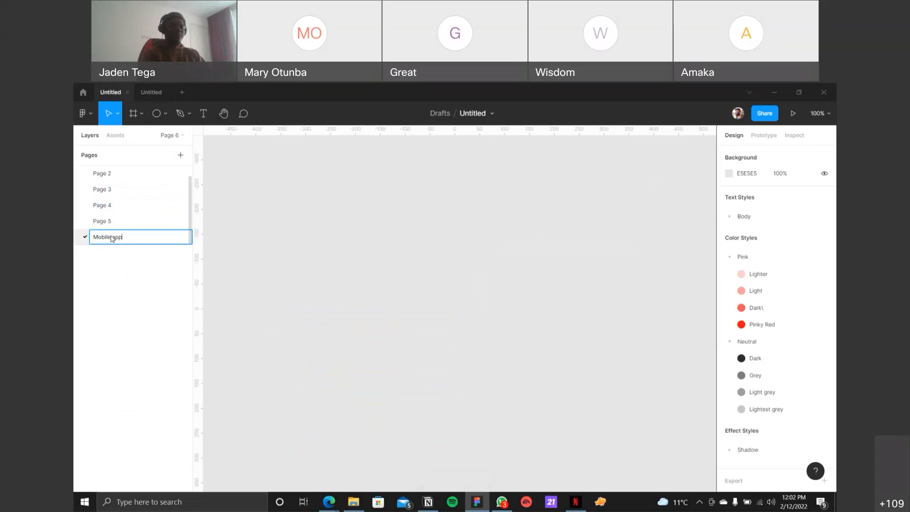
key("Return")
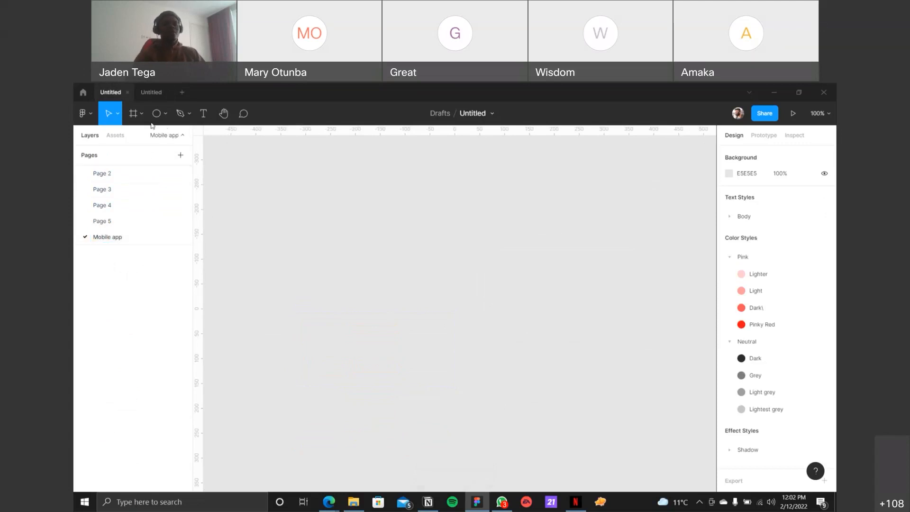
Step: Search the assets for "button", place a Button instance on the Mobile app page, and set its States property to Disabled
left_click(114, 136)
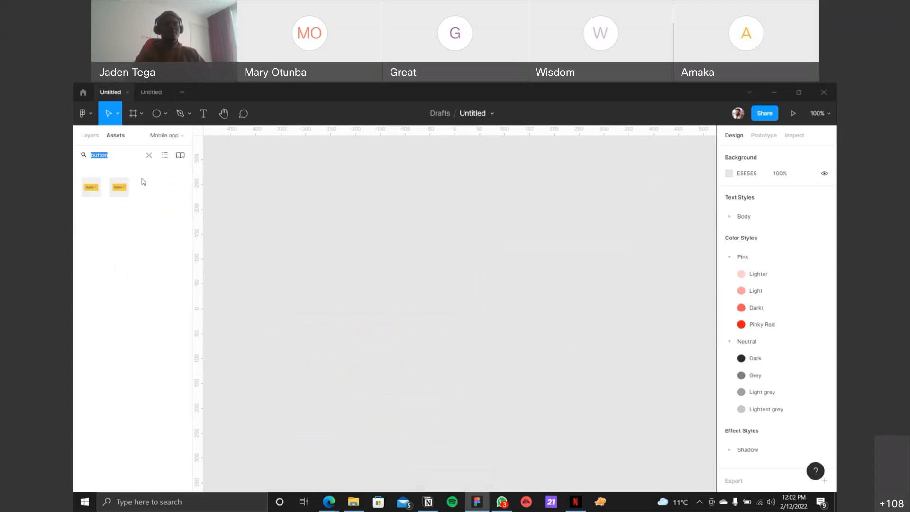
left_click(148, 156)
type("button")
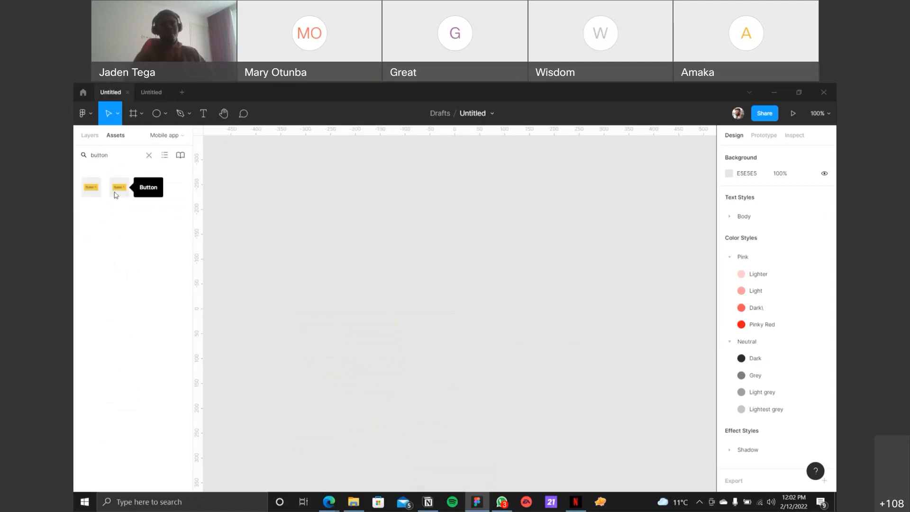
left_click_drag(119, 187, 341, 195)
left_click_drag(406, 219, 425, 262)
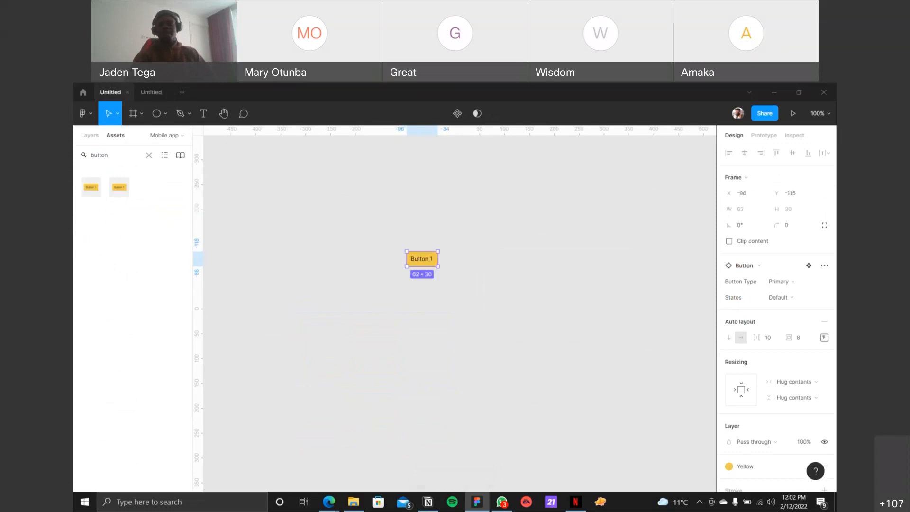
left_click(796, 297)
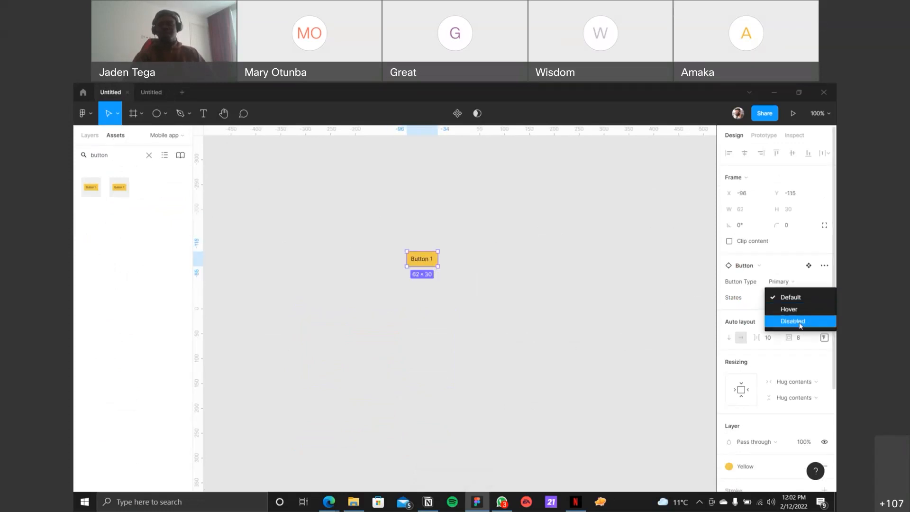
left_click(801, 320)
left_click(585, 327)
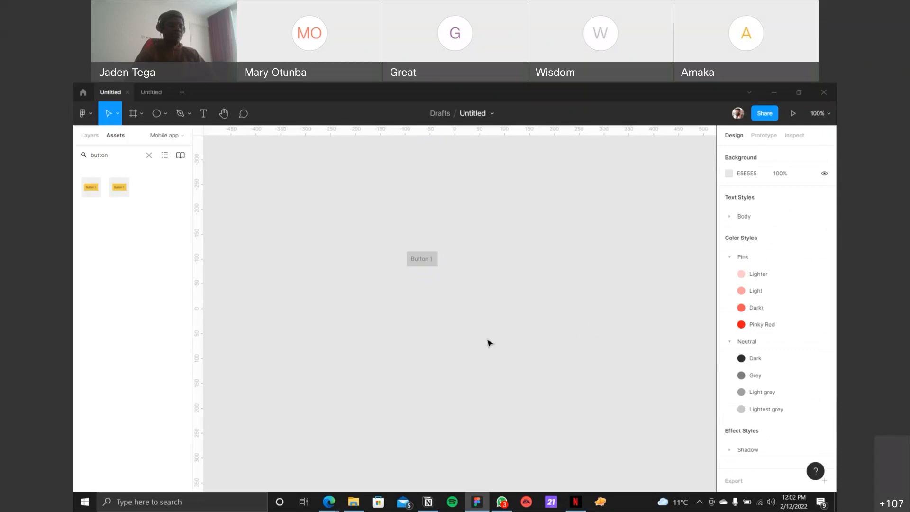
Step: Add an iPhone 13 mini frame and move the disabled button into it, centred horizontally at about X 157, Y 261
key("f")
left_click(738, 170)
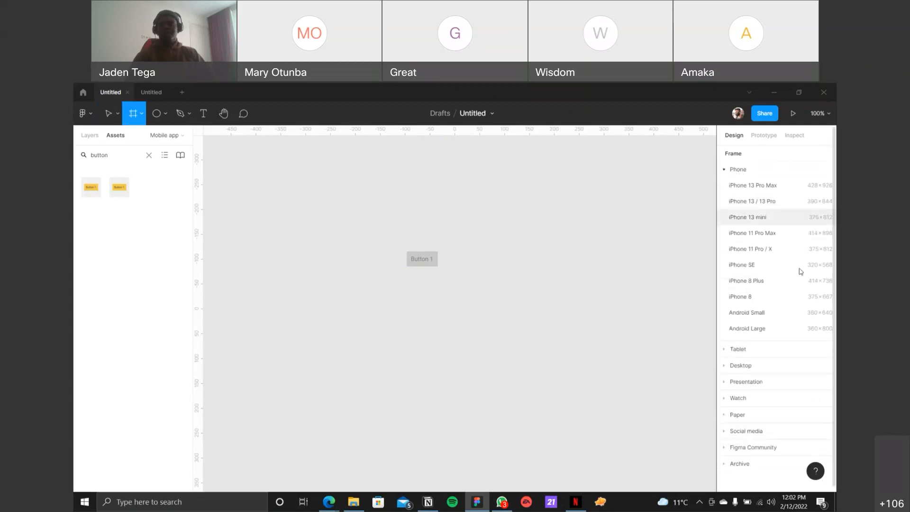
left_click(768, 219)
left_click(425, 274)
left_click_drag(426, 267, 538, 325)
key("ctrl+z")
left_click_drag(428, 271, 541, 261)
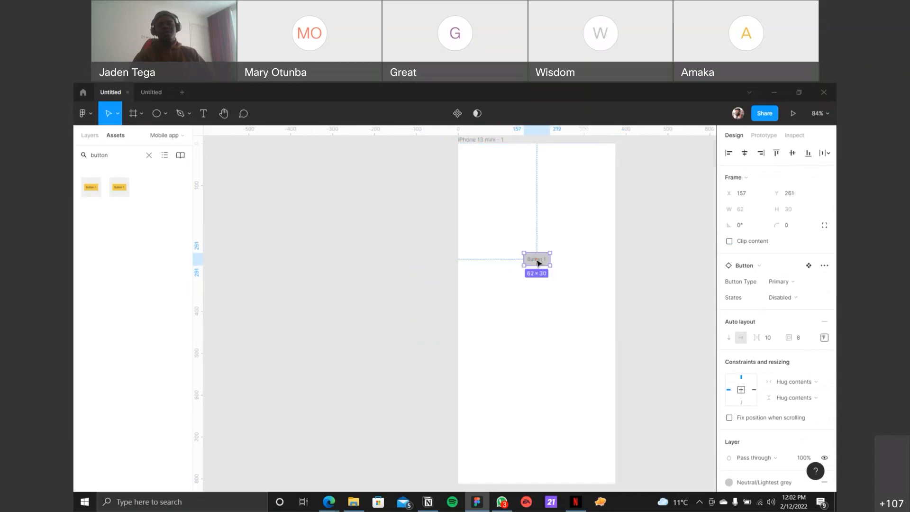
left_click(671, 265)
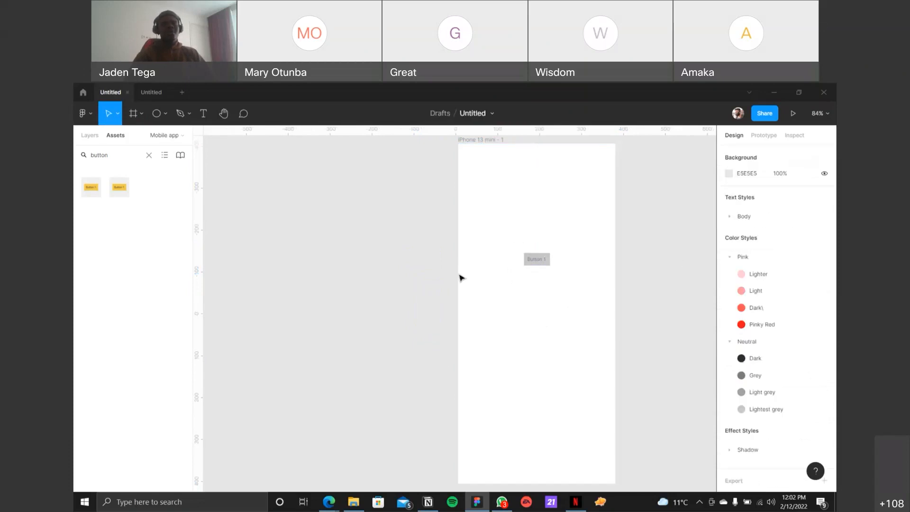
Step: Return to Page 1 from the Mobile app page
left_click(97, 141)
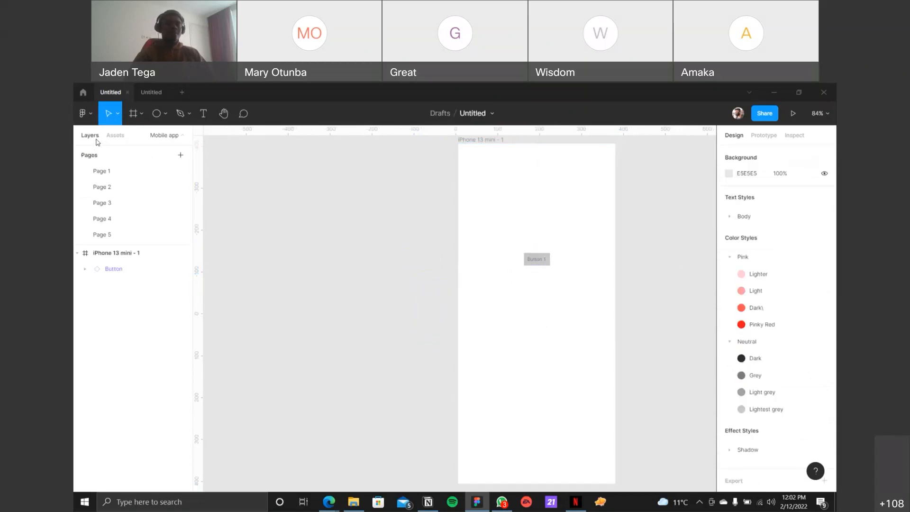
left_click(106, 171)
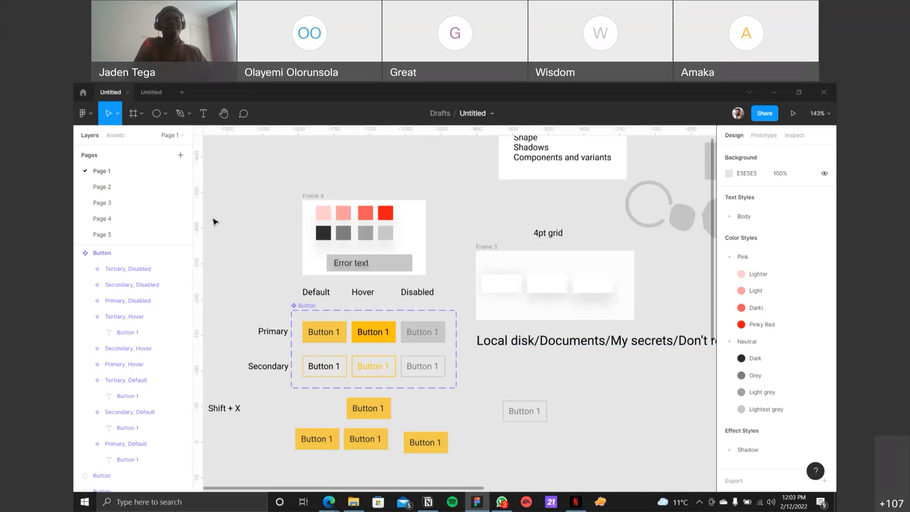
Step: Find the Pricepally V2 draft among the recently viewed files and open it on its Web High Fidelity page
left_click(83, 93)
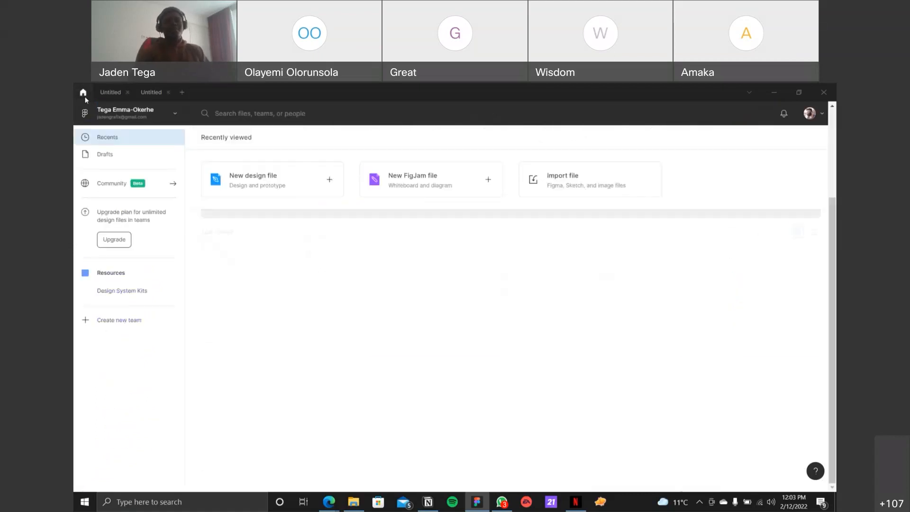
scroll(592, 382, "down", 10)
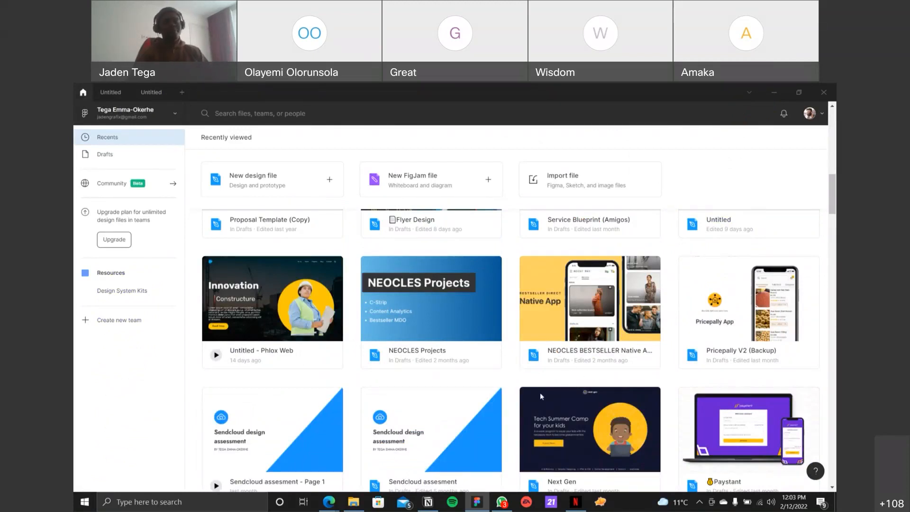
scroll(564, 384, "down", 1)
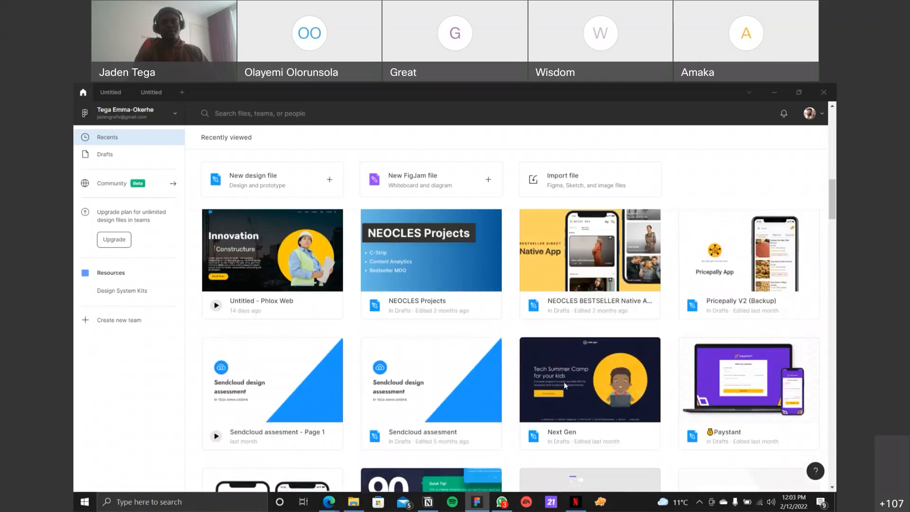
scroll(564, 383, "up", 5)
scroll(566, 384, "up", 3)
scroll(565, 382, "down", 10)
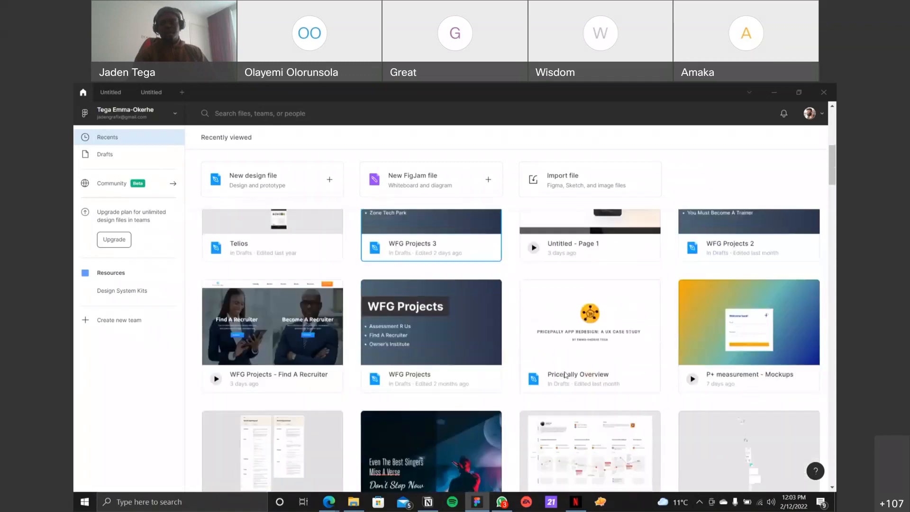
scroll(565, 375, "down", 5)
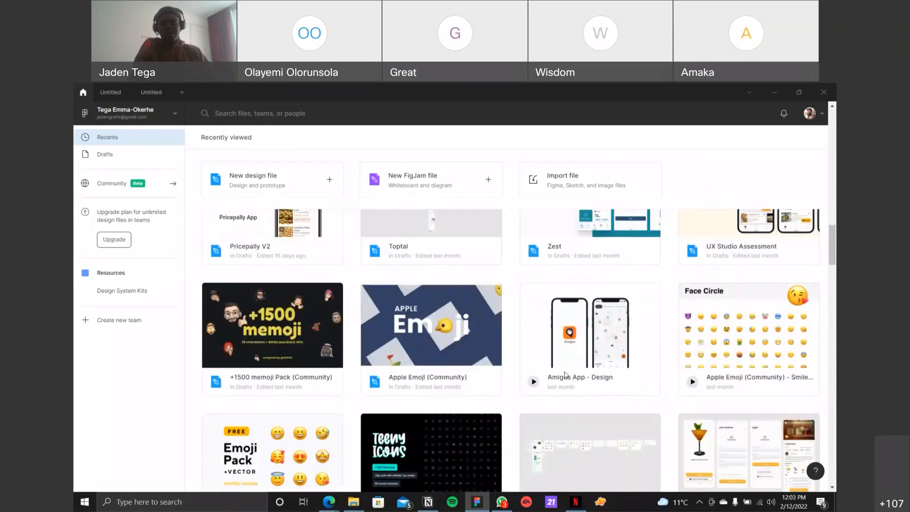
scroll(565, 375, "up", 15)
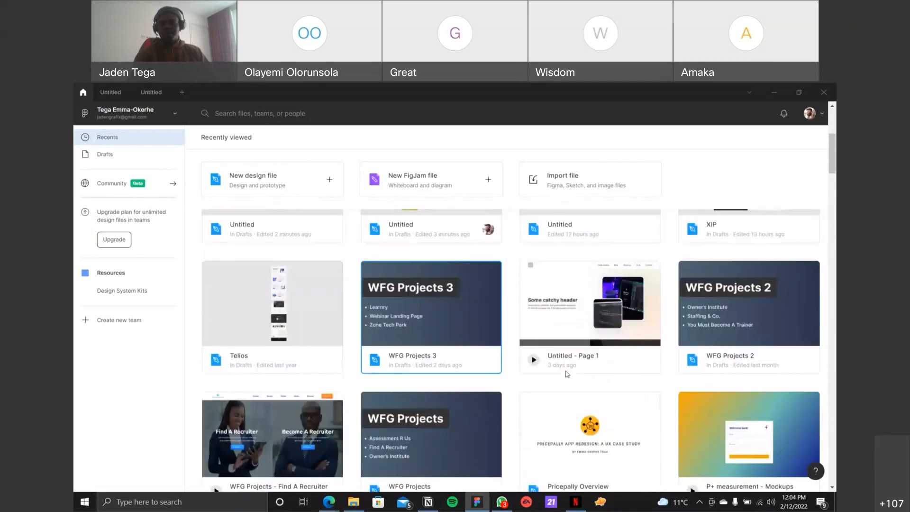
scroll(568, 371, "down", 12)
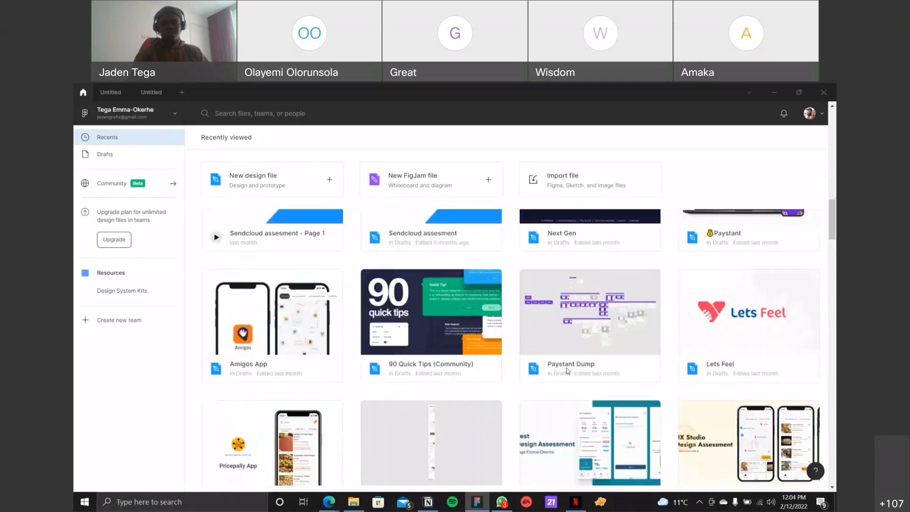
scroll(568, 371, "down", 2)
double_click(337, 371)
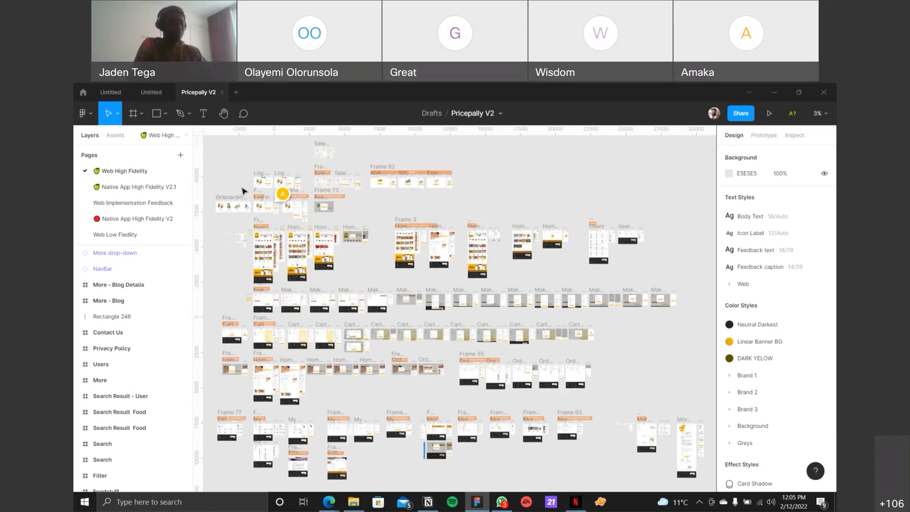
scroll(243, 190, "up", 3)
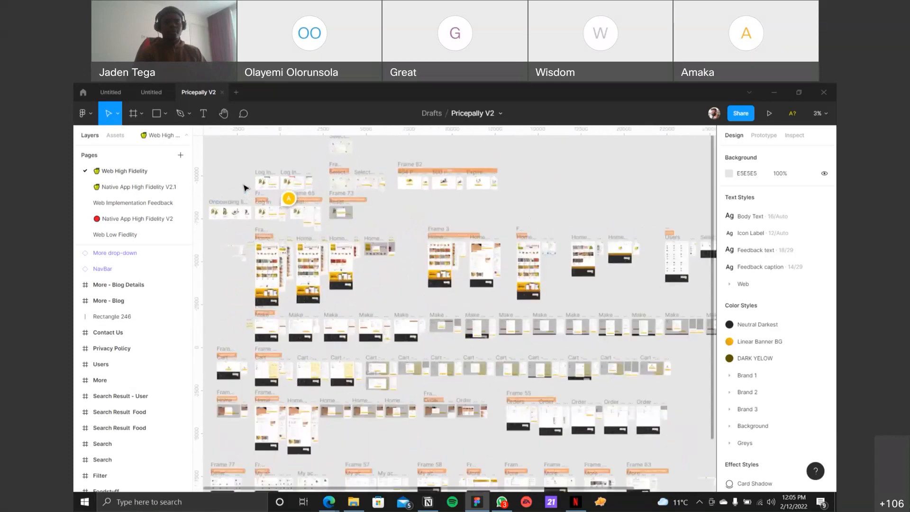
Step: Look over the login and account frames on the Web High Fidelity page, and open the Components page
scroll(245, 188, "up", 5)
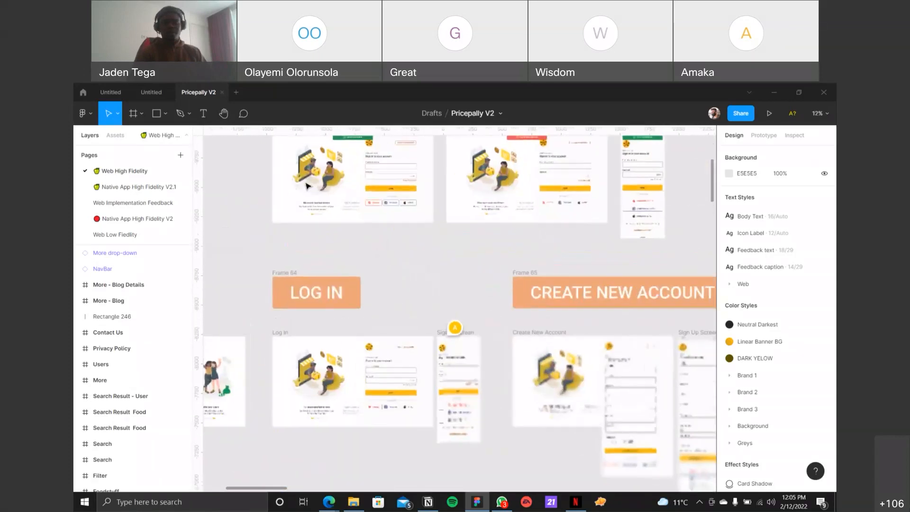
scroll(130, 211, "down", 1)
scroll(130, 211, "up", 5)
left_click(131, 171)
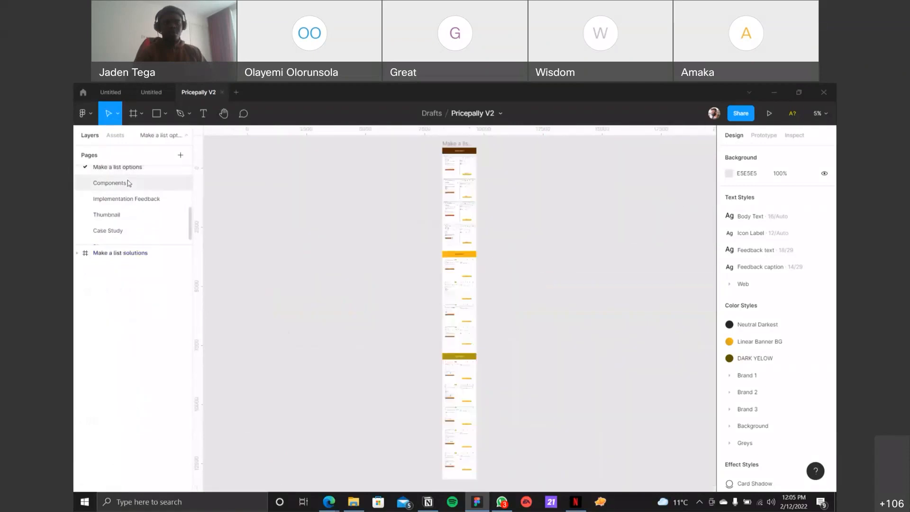
left_click(128, 183)
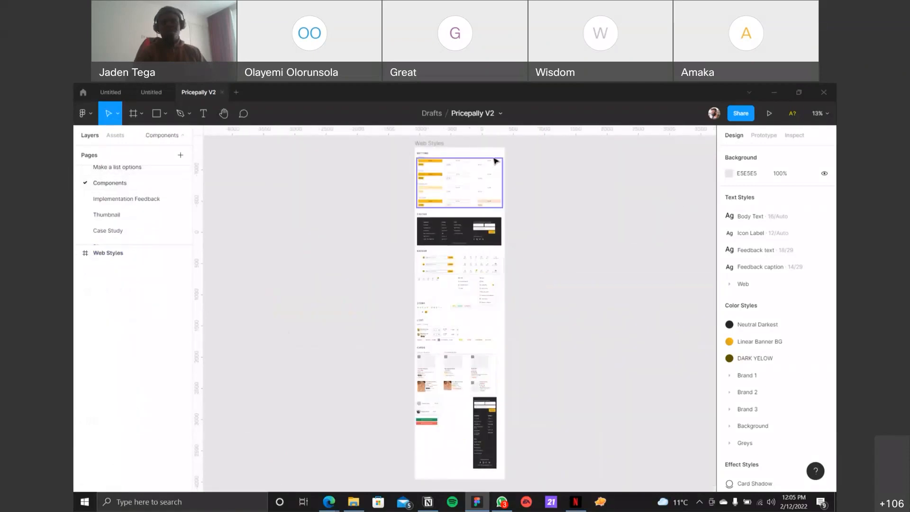
Step: Examine the default, hover, disabled and focused button variants in the Web Styles frame
scroll(482, 163, "up", 4)
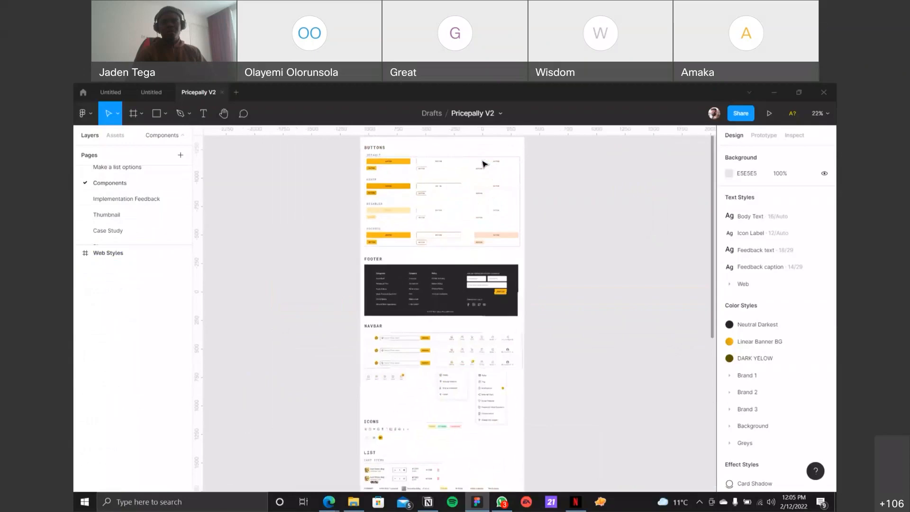
scroll(482, 164, "up", 6)
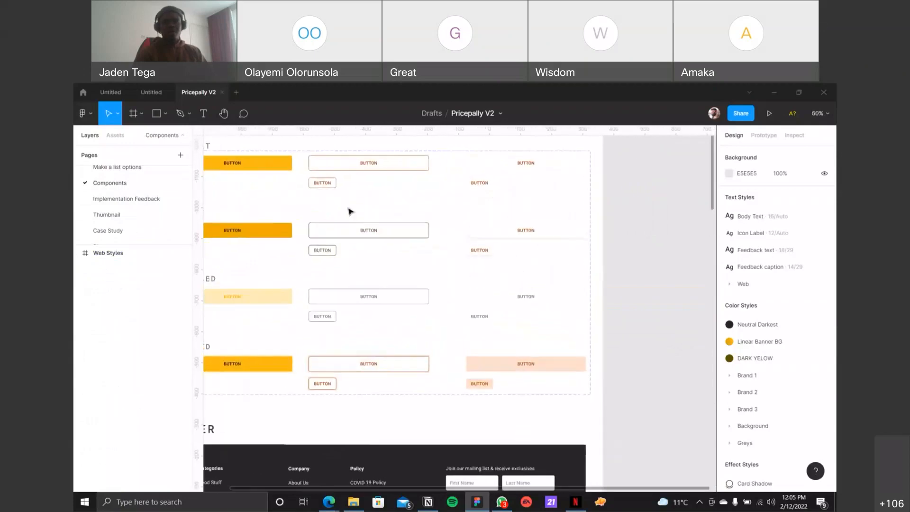
left_click_drag(354, 197, 427, 234)
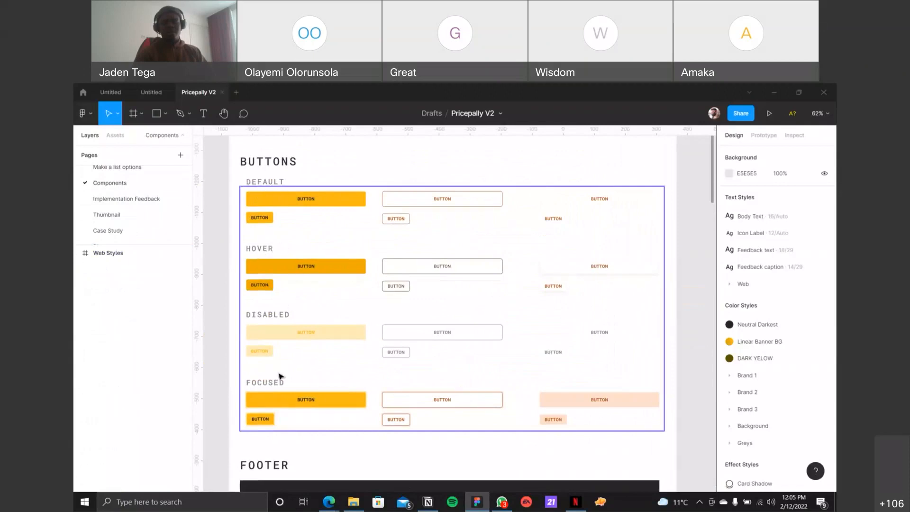
scroll(298, 201, "up", 3)
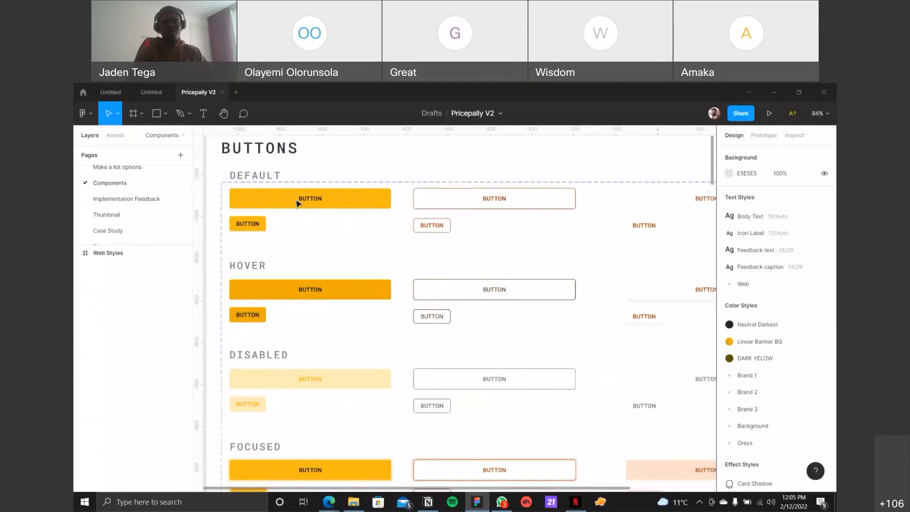
scroll(298, 202, "up", 1)
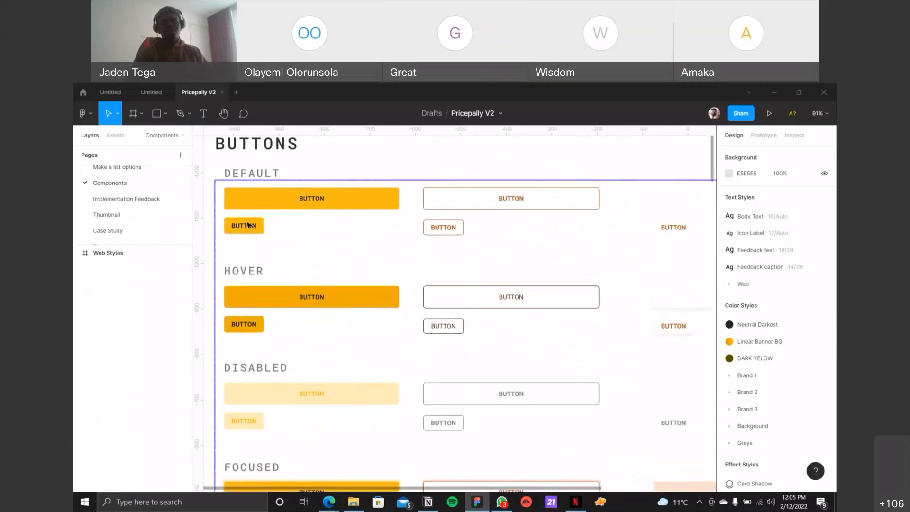
scroll(261, 222, "down", 2)
scroll(270, 218, "down", 4)
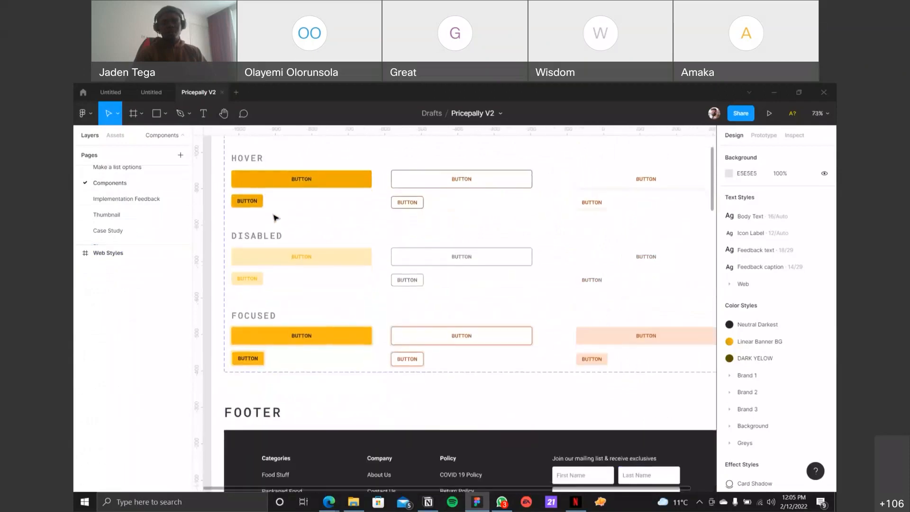
Step: Review the footer, navbar, icons, list and cards components in the Web Styles frame
scroll(274, 218, "down", 4)
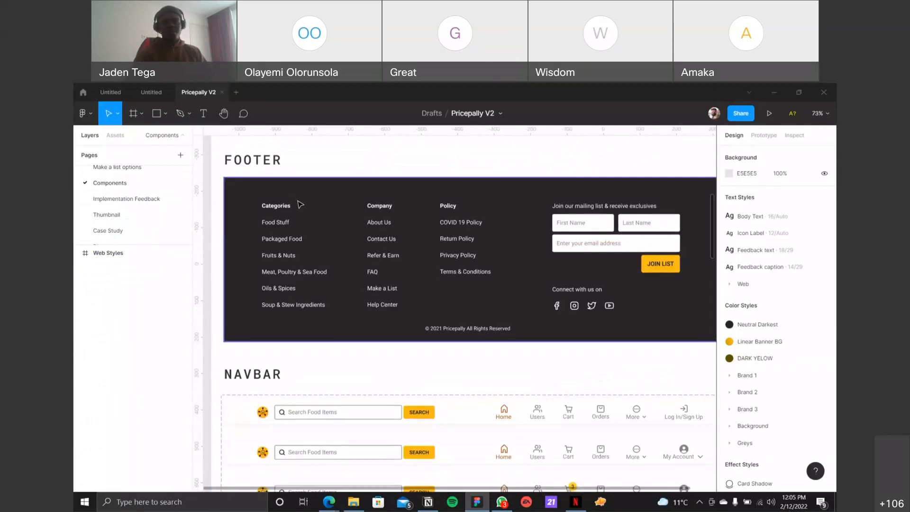
scroll(300, 204, "down", 1)
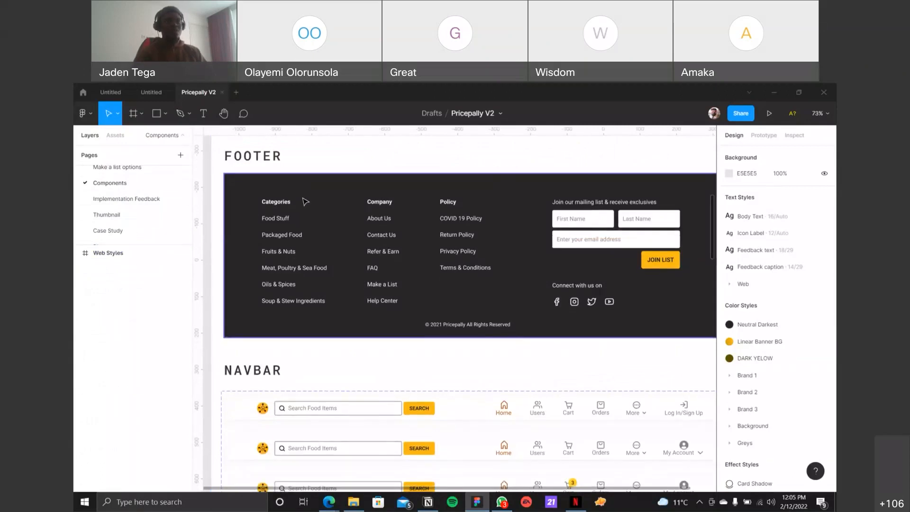
scroll(305, 201, "down", 4)
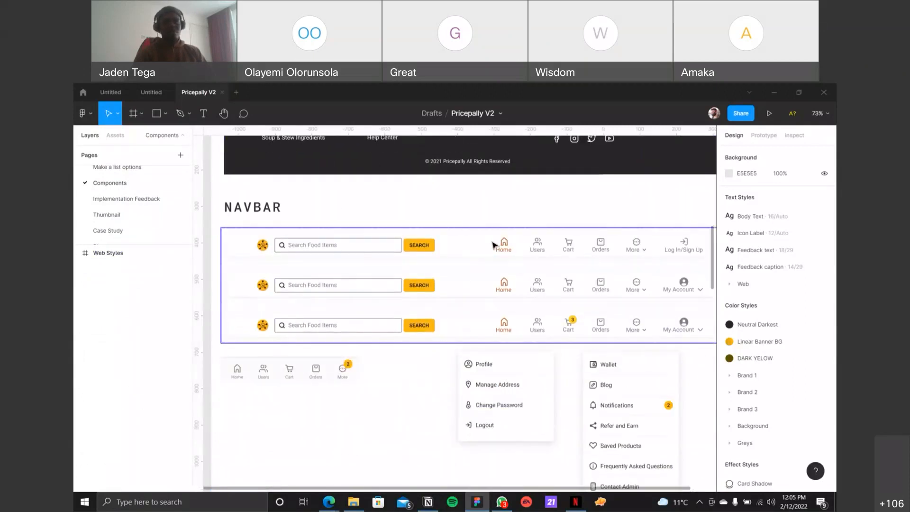
scroll(493, 245, "right", 1)
scroll(493, 244, "down", 3)
scroll(494, 244, "down", 3)
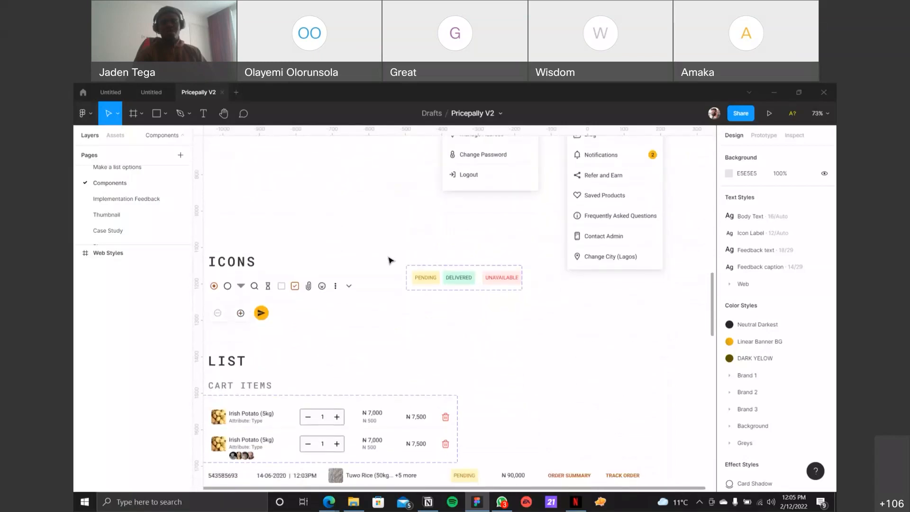
scroll(390, 260, "down", 4)
scroll(390, 260, "down", 1, "ctrl")
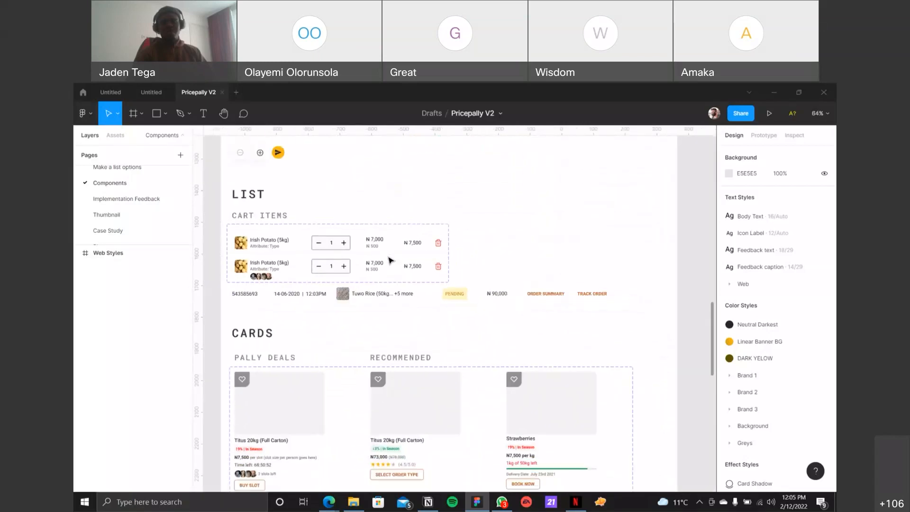
scroll(428, 255, "down", 4, "ctrl")
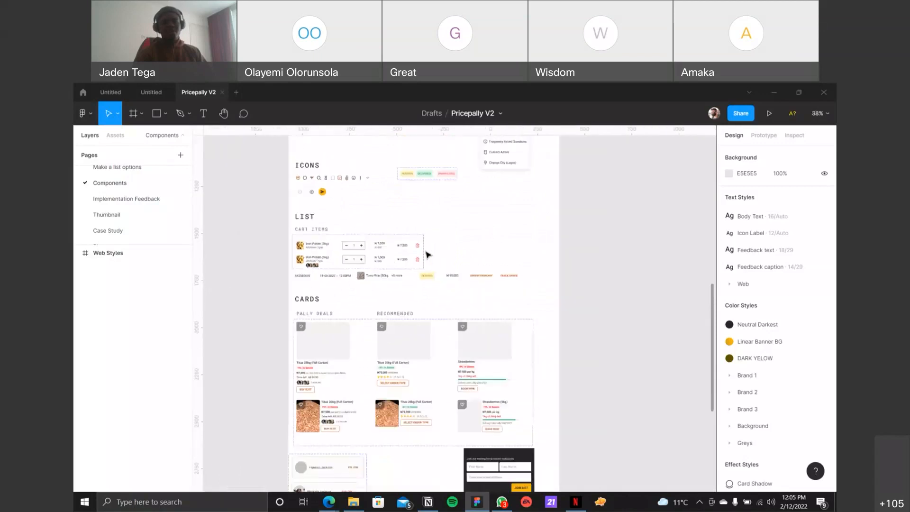
Step: Return to the Web High Fidelity page and view its overall frame layout
scroll(137, 185, "up", 5)
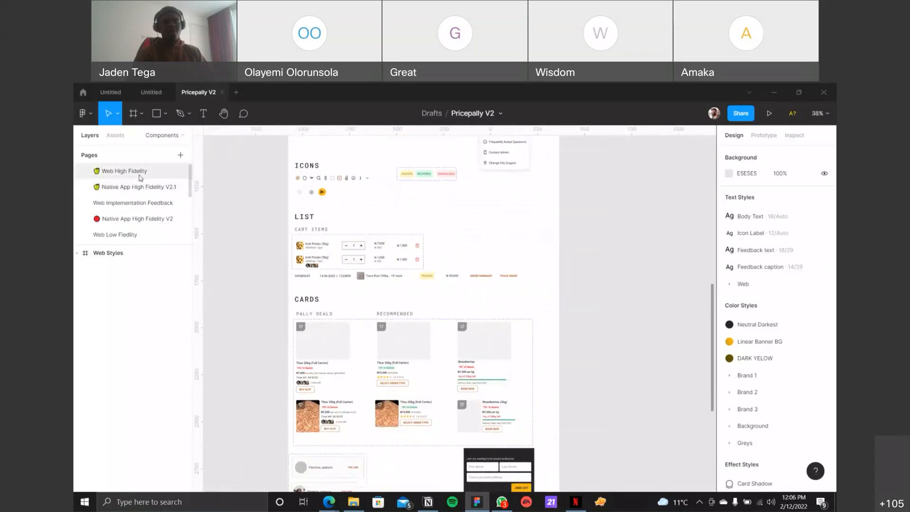
scroll(271, 205, "down", 8, "ctrl")
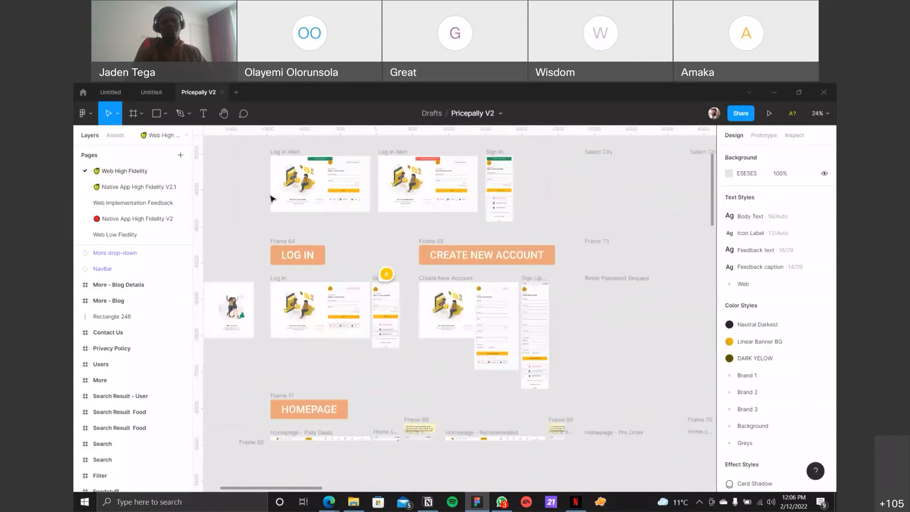
scroll(273, 198, "down", 3, "ctrl")
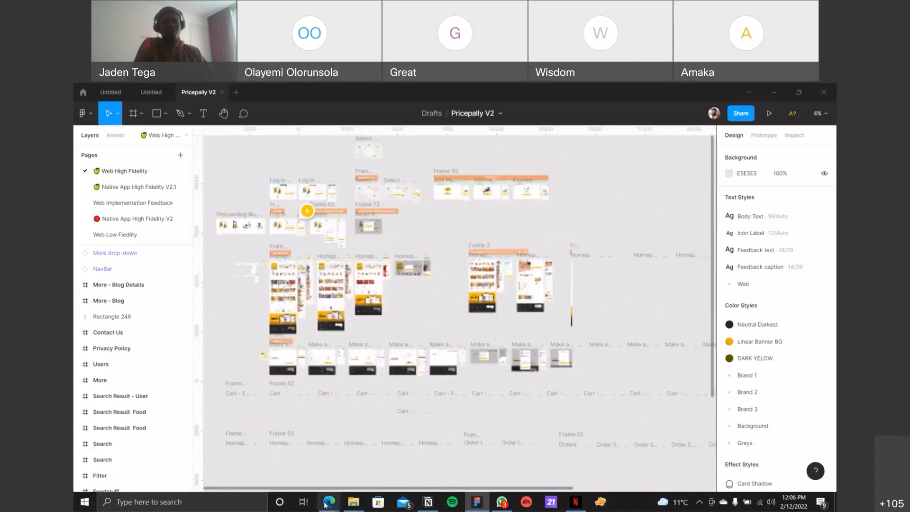
mouse_move(329, 501)
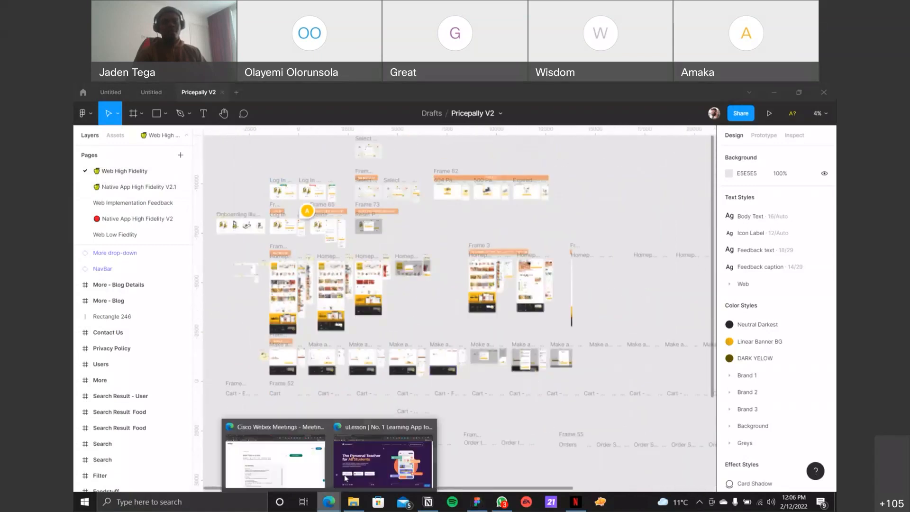
left_click(304, 234)
Step: Examine the Homepage - Pally Deals frame from its banner down to the repeated food item cards
scroll(282, 267, "up", 2, "ctrl")
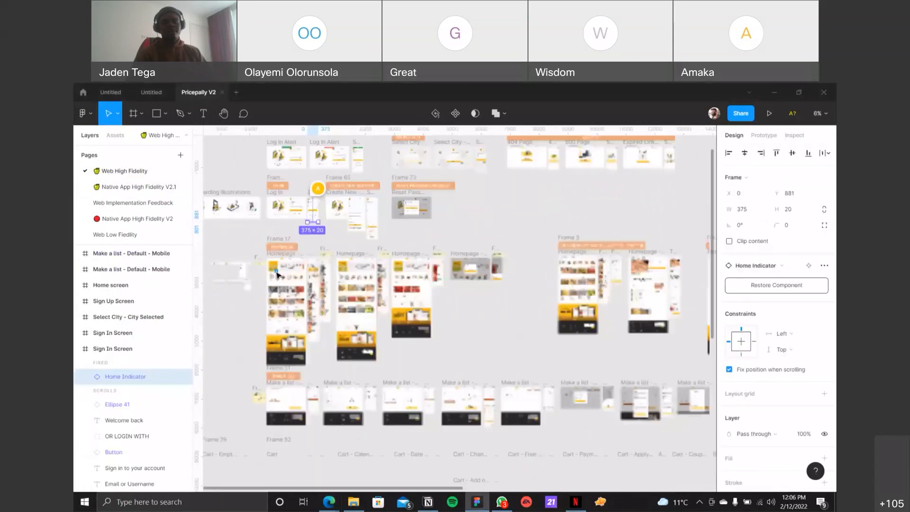
scroll(277, 274, "up", 10, "ctrl")
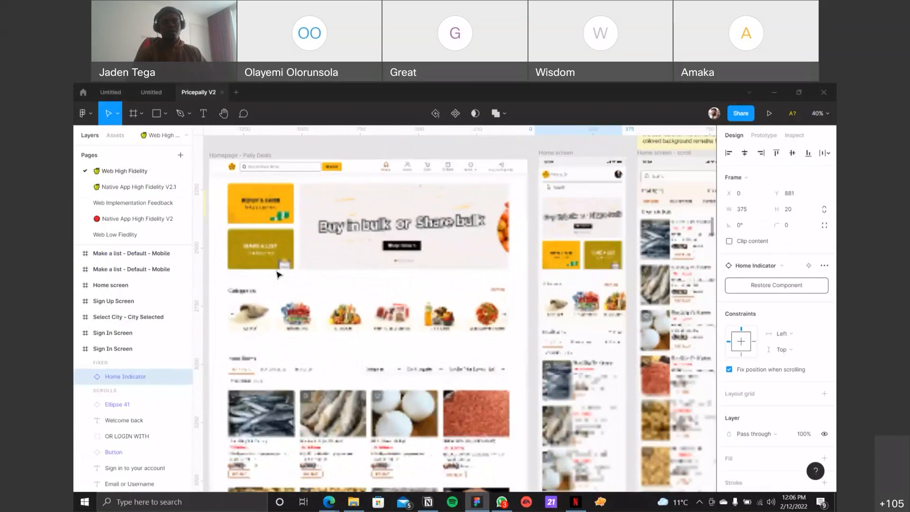
scroll(353, 274, "up", 2, "ctrl")
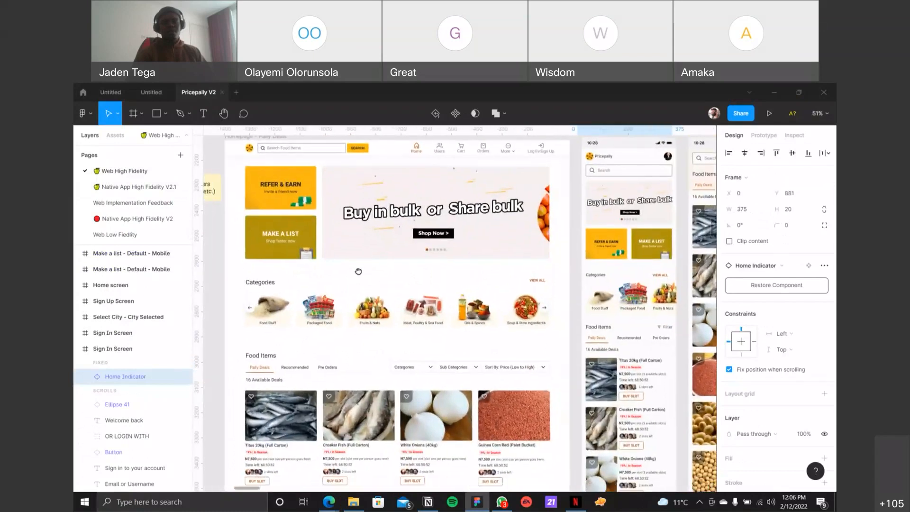
scroll(365, 271, "down", 3)
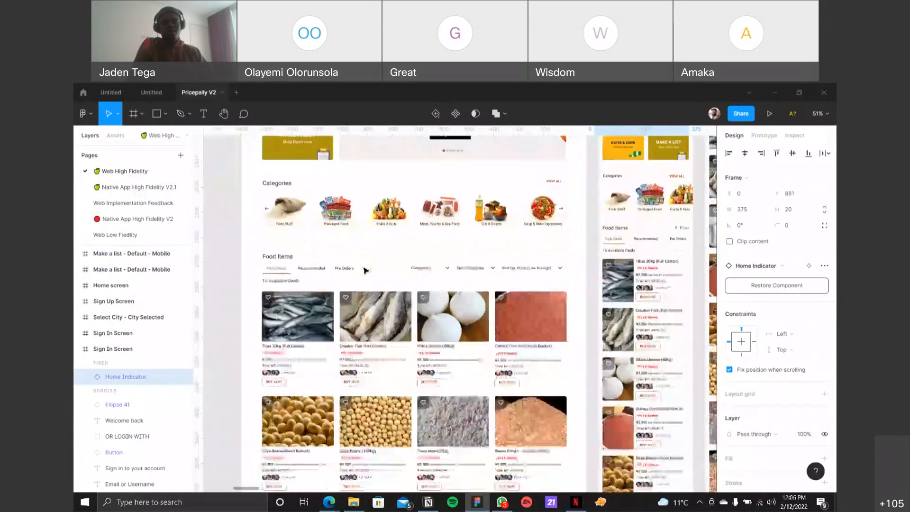
scroll(366, 271, "down", 3)
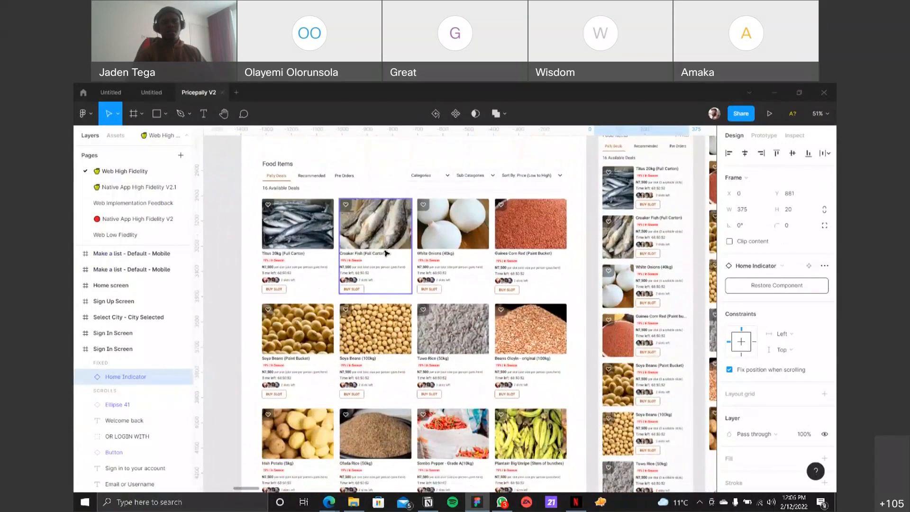
scroll(386, 253, "down", 1)
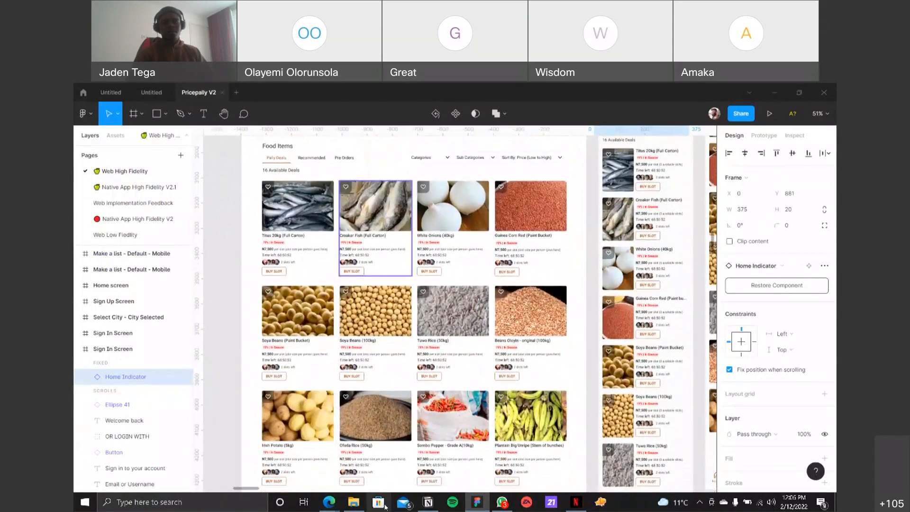
Step: Switch to the Edge browser, load pricepally.com in place of the Lorem Ipsum page, and confirm Lagos as the shopping city
left_click(329, 501)
left_click(382, 457)
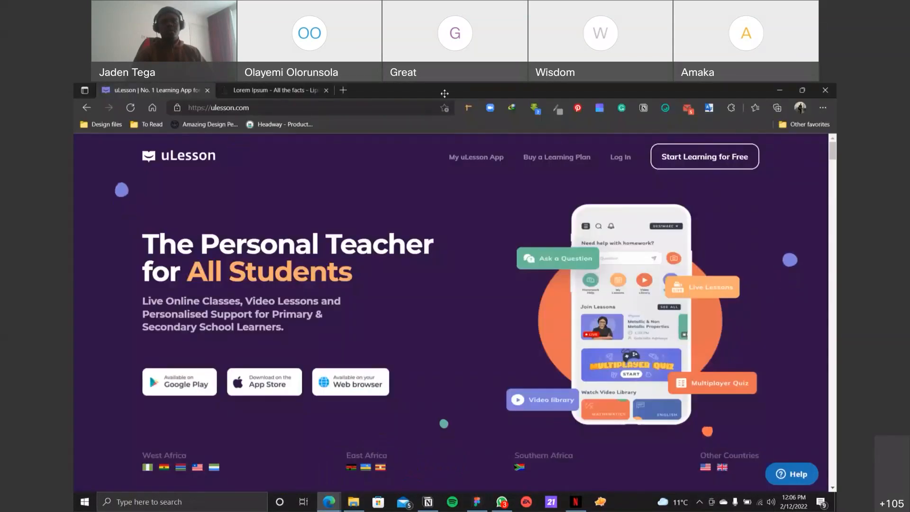
left_click(291, 95)
left_click(288, 108)
type("pricepa")
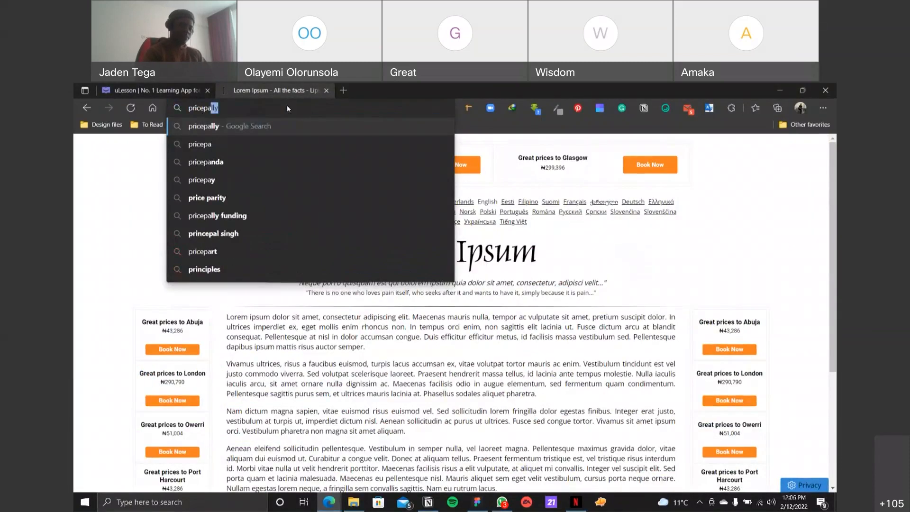
type("lly.com")
key("Return")
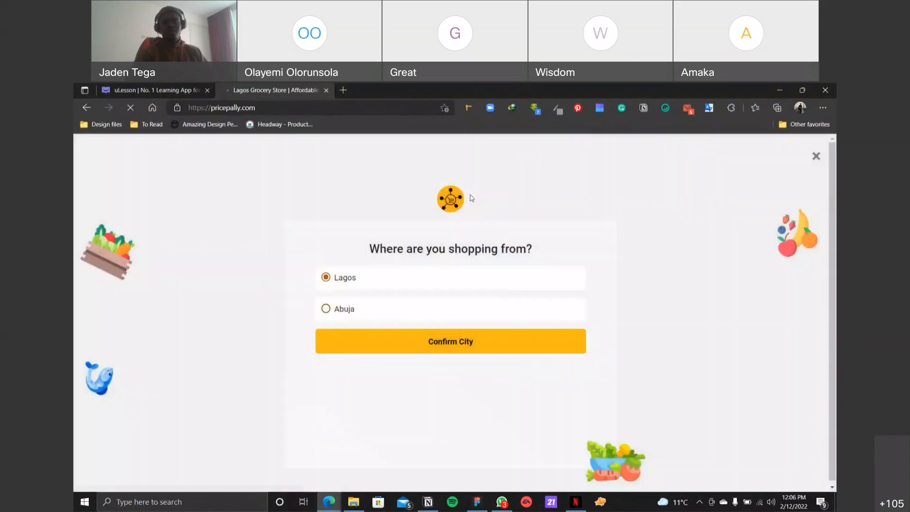
left_click(458, 348)
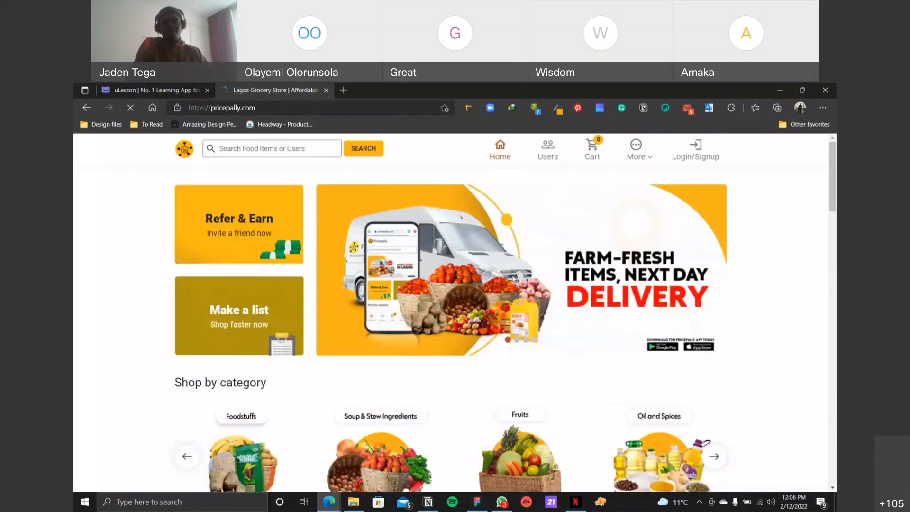
Step: Look through the live Pricepally homepage from the banner and food item cards down to the footer
scroll(515, 278, "down", 2)
scroll(515, 278, "up", 2)
scroll(513, 278, "down", 1)
scroll(512, 278, "down", 10)
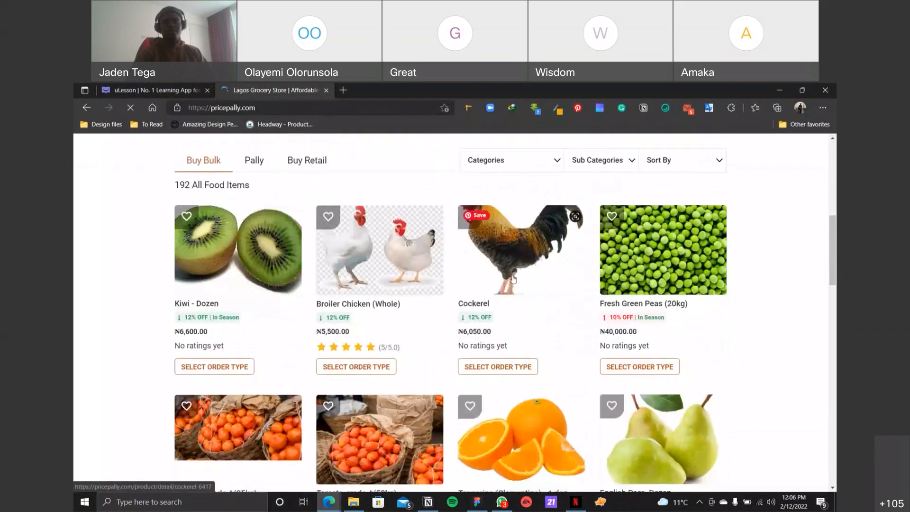
scroll(513, 278, "down", 15)
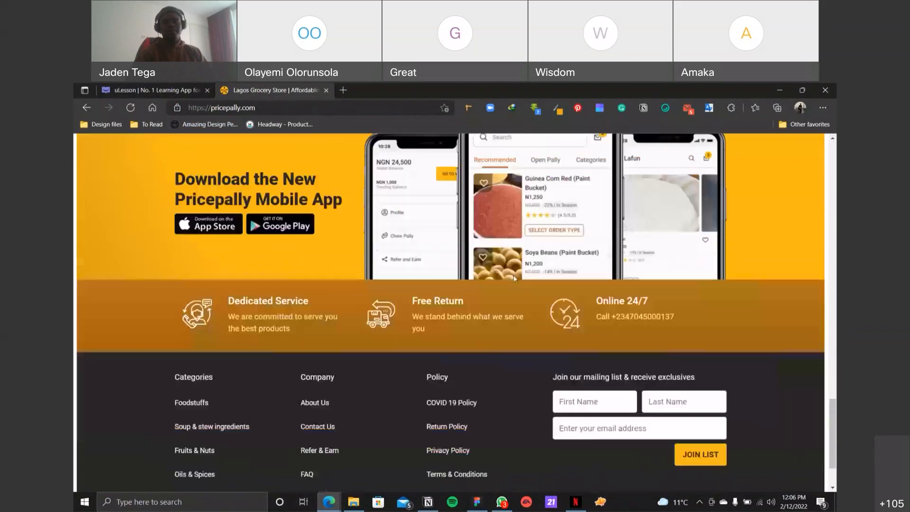
scroll(514, 279, "up", 12)
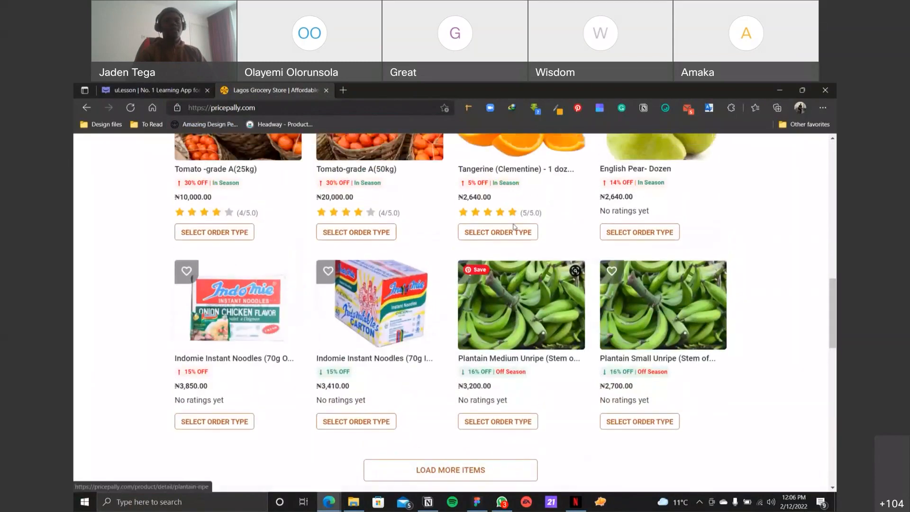
Step: Close the Pricepally website and the Pricepally V2 design file, returning to Page 1 of the first Untitled Figma file
left_click(325, 90)
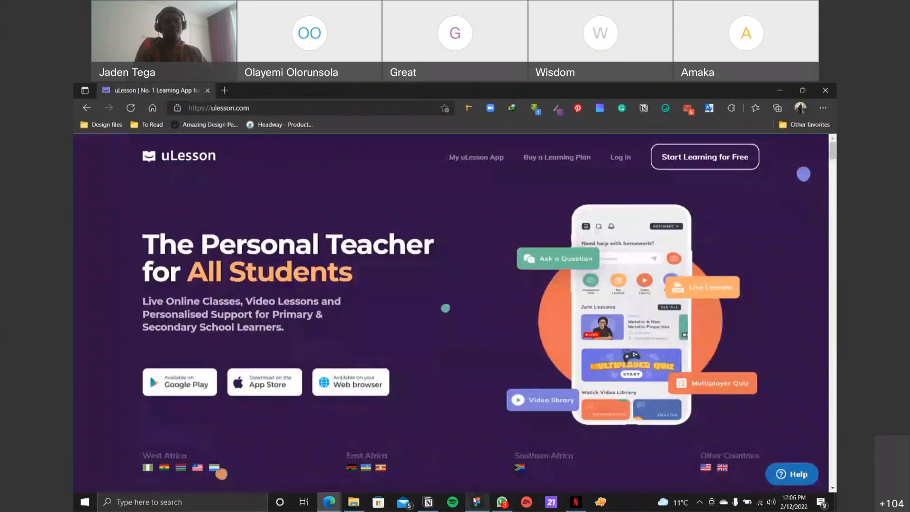
key("alt+Tab")
left_click(222, 92)
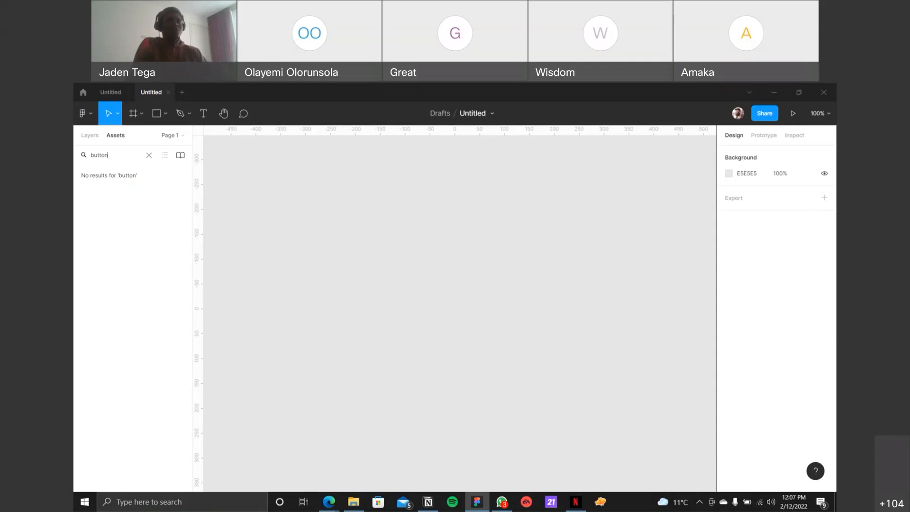
left_click(110, 92)
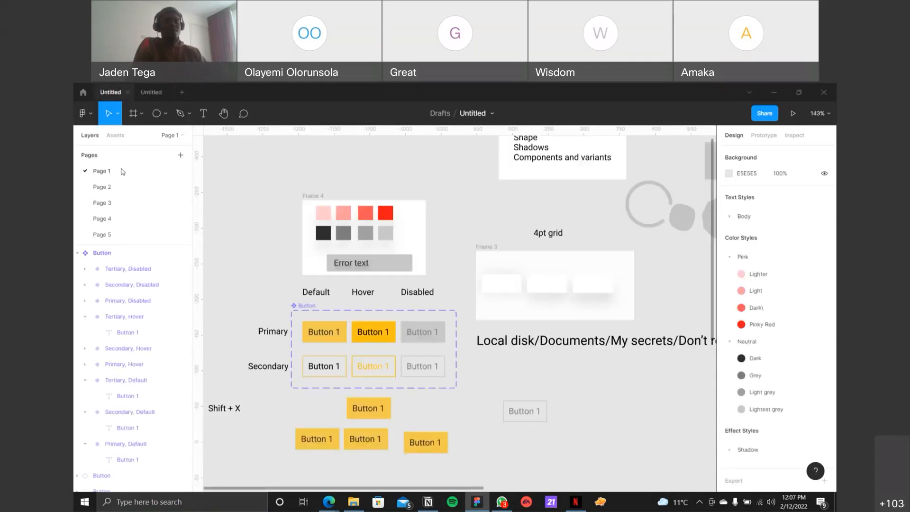
Step: Rename Page 1 as Components
double_click(105, 174)
type("Componentsa")
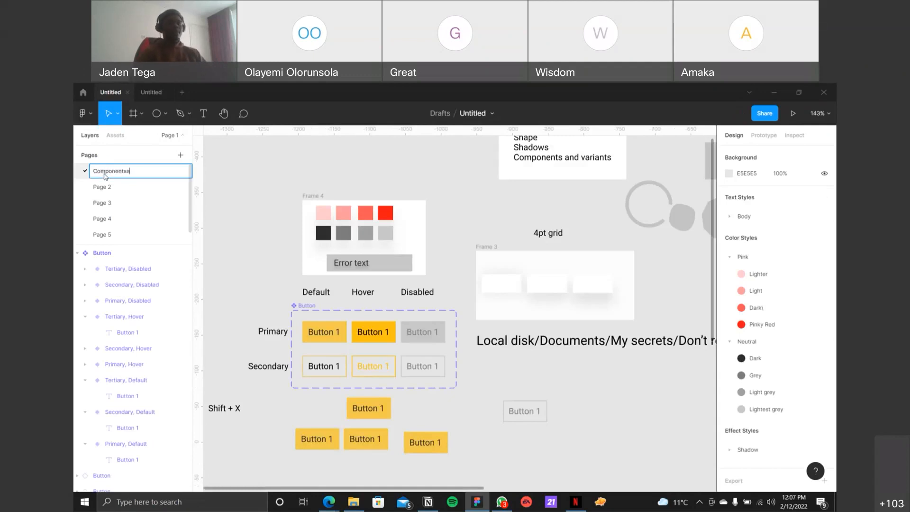
key("Return")
Step: Open Page 2 and rename it as Website
double_click(102, 187)
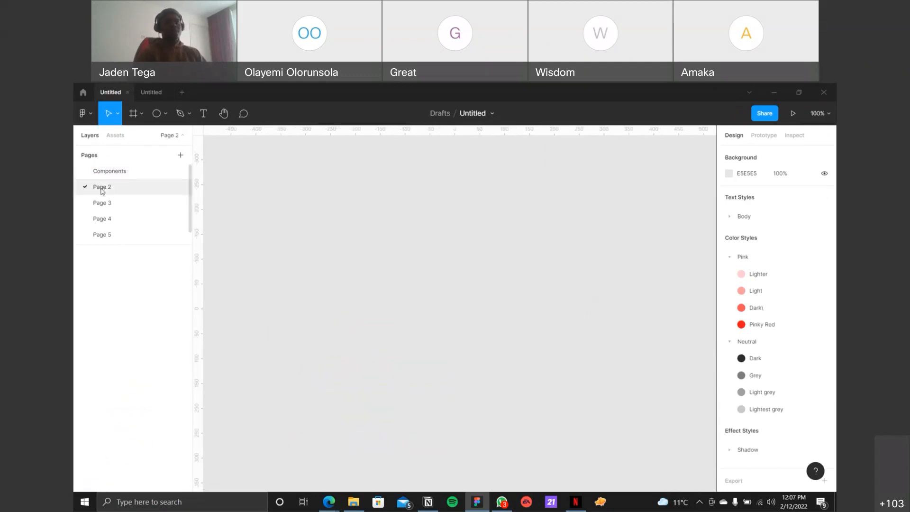
type("Design")
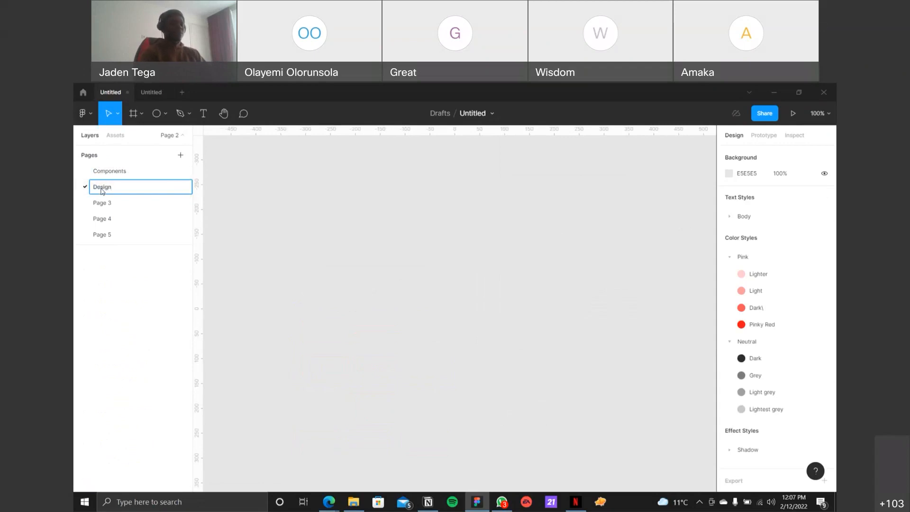
key("BackSpace")
key("BackSpace")
key("BackSpace")
key("BackSpace")
key("BackSpace")
key("BackSpace")
type("W")
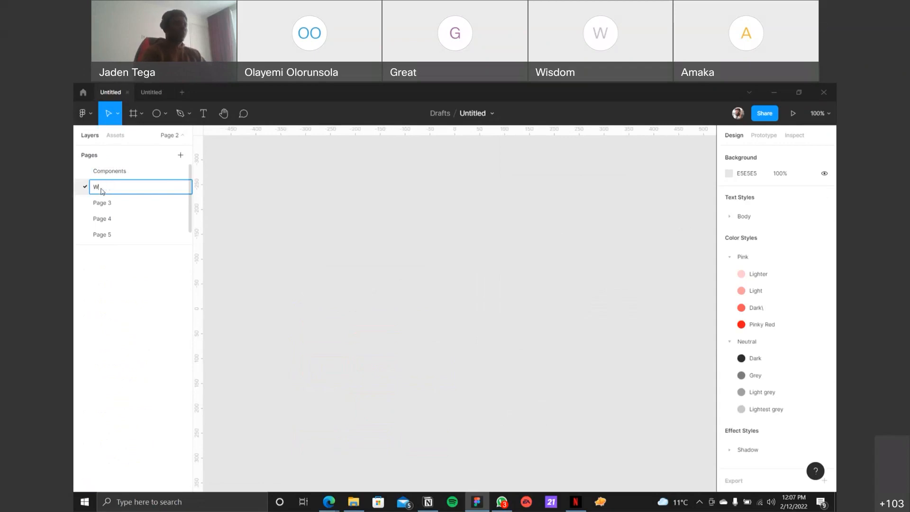
type("ebsite")
key("Return")
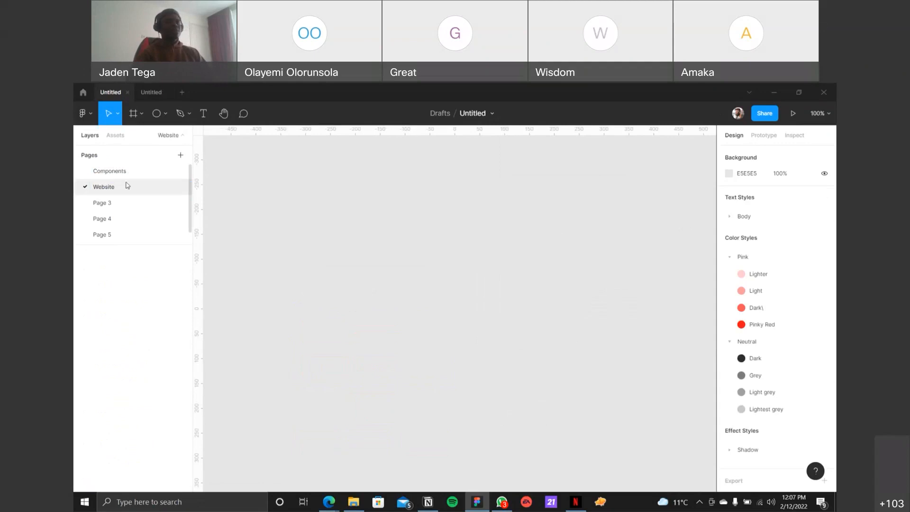
Step: Place an instance of the Button component set from the local assets on the empty Website page
left_click(115, 137)
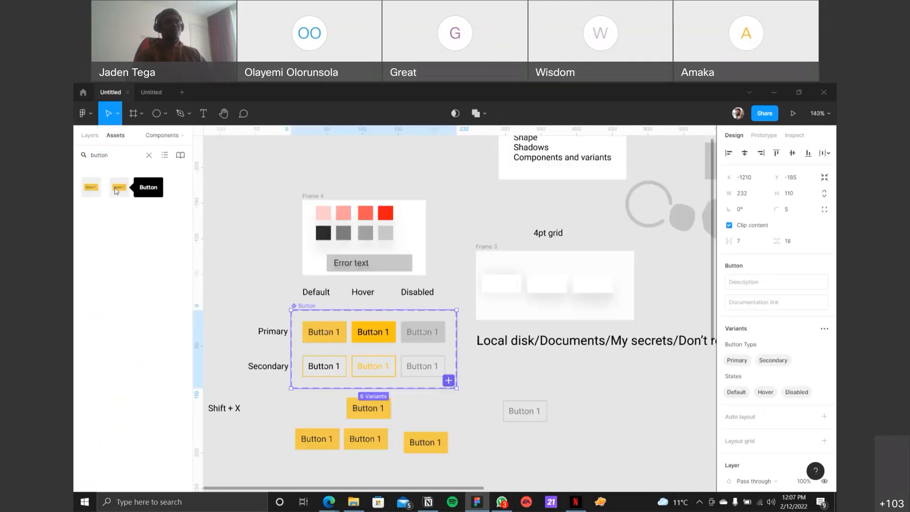
left_click(94, 136)
left_click(155, 137)
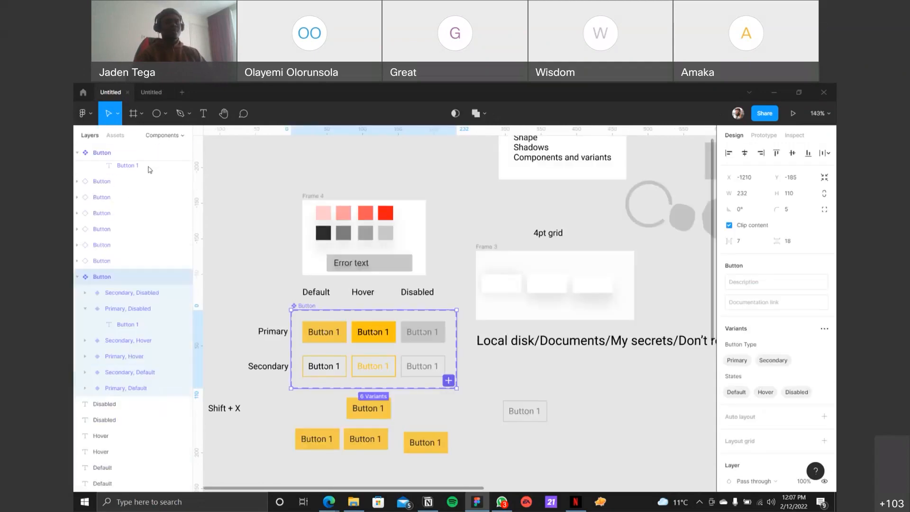
left_click(162, 136)
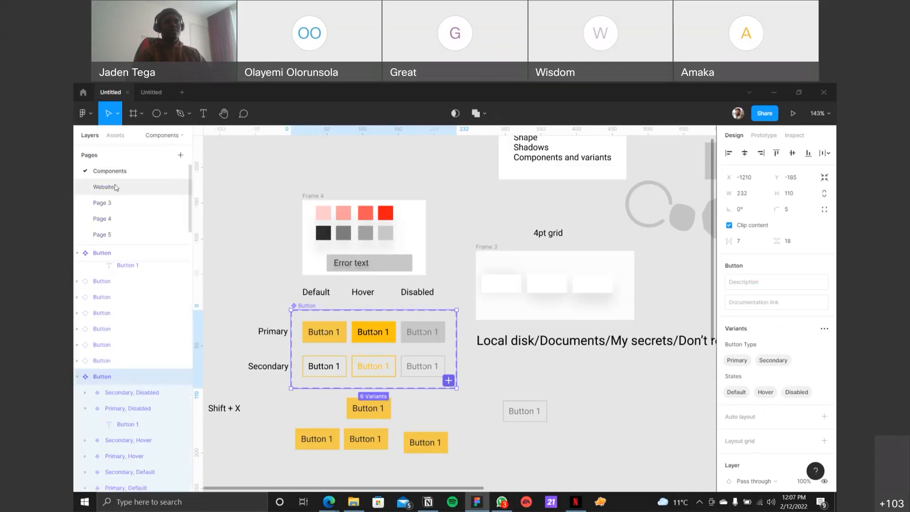
left_click(103, 187)
left_click(115, 136)
left_click_drag(119, 186, 289, 220)
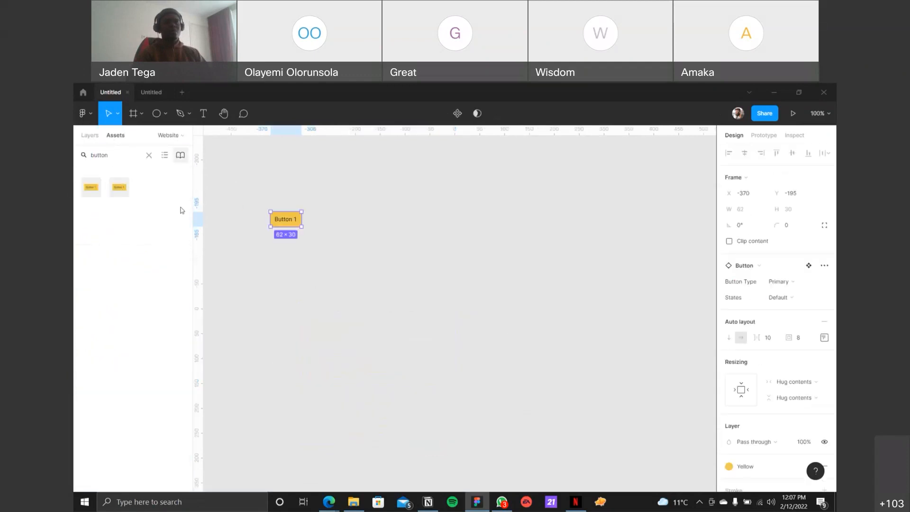
Step: Return to the Components page and change the label of the single button instance just below the component set to "Sign up"
left_click(90, 135)
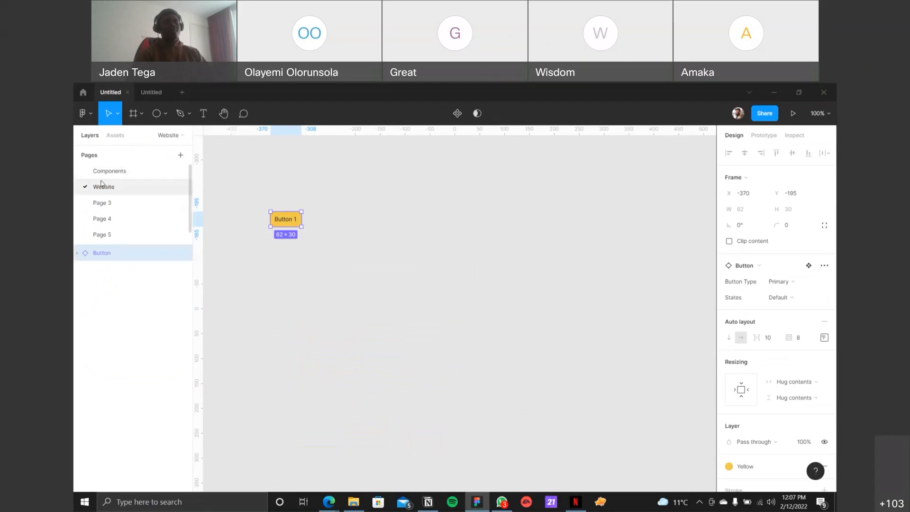
left_click(124, 170)
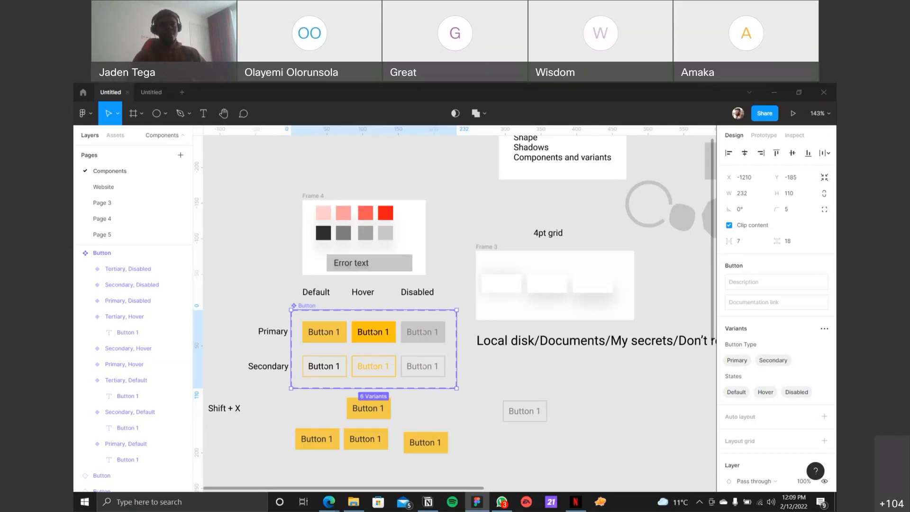
scroll(373, 412, "down", 2)
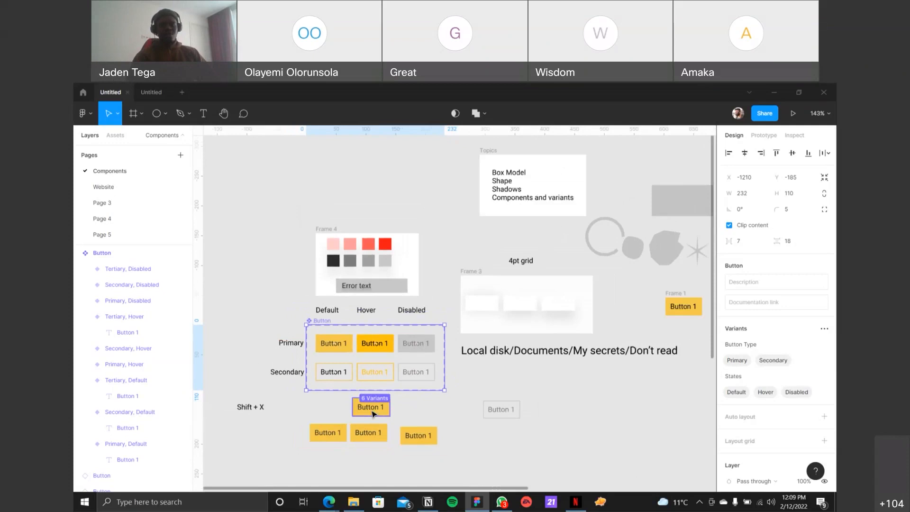
scroll(373, 413, "up", 5)
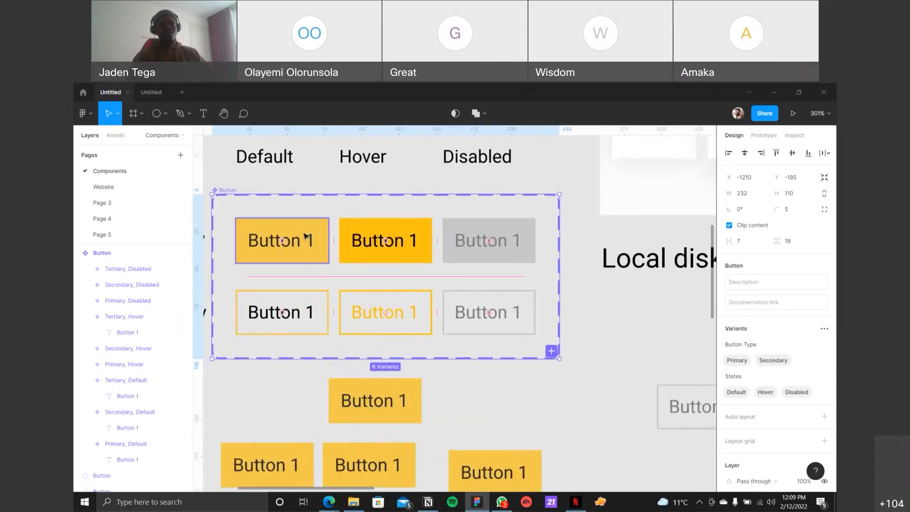
double_click(358, 406)
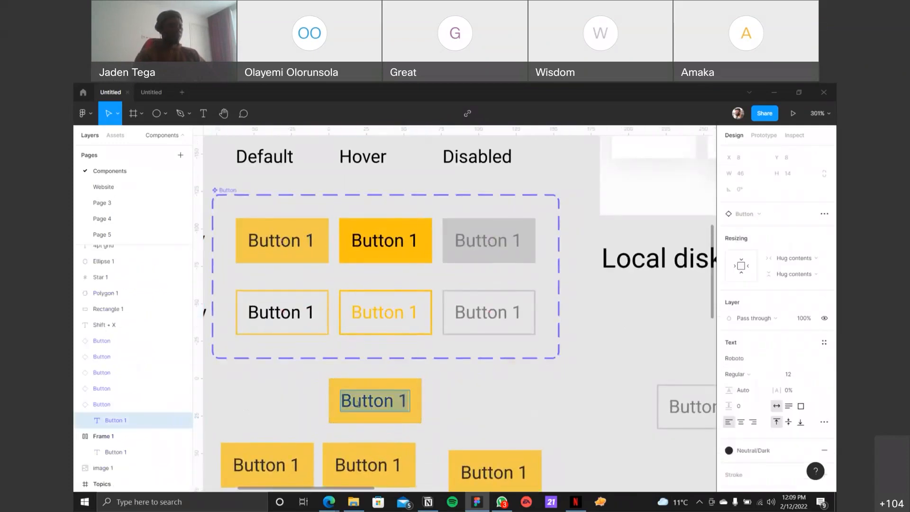
type("Sign u p")
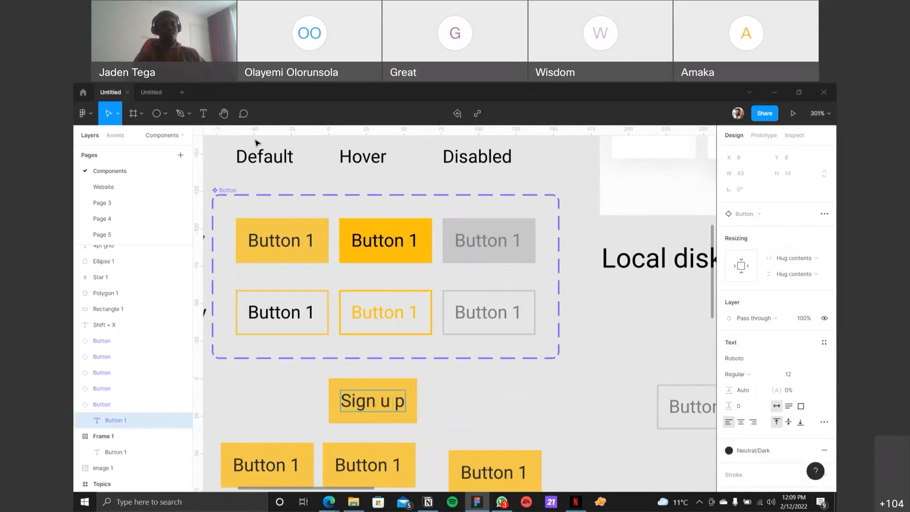
key("BackSpace")
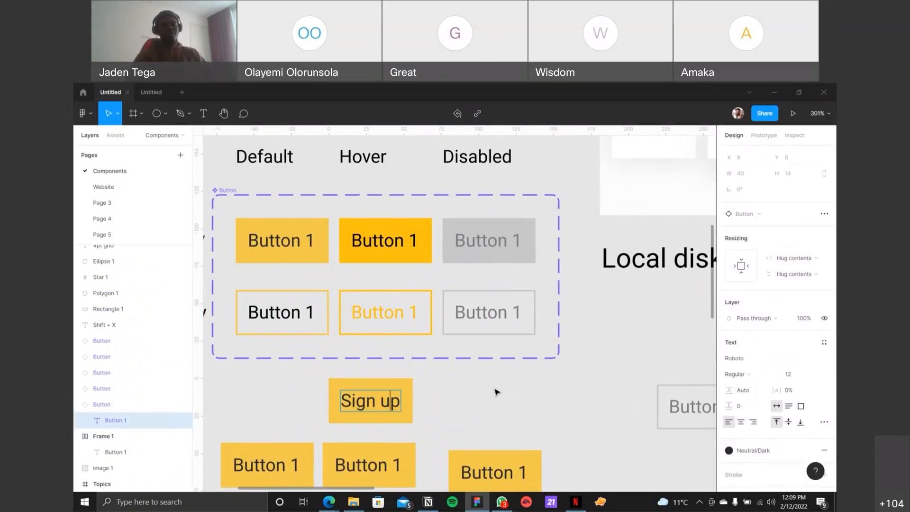
Step: Change the label of the Primary, Default variant in the Button component set to "Button 2"
left_click(311, 241, "ctrl")
double_click(311, 241)
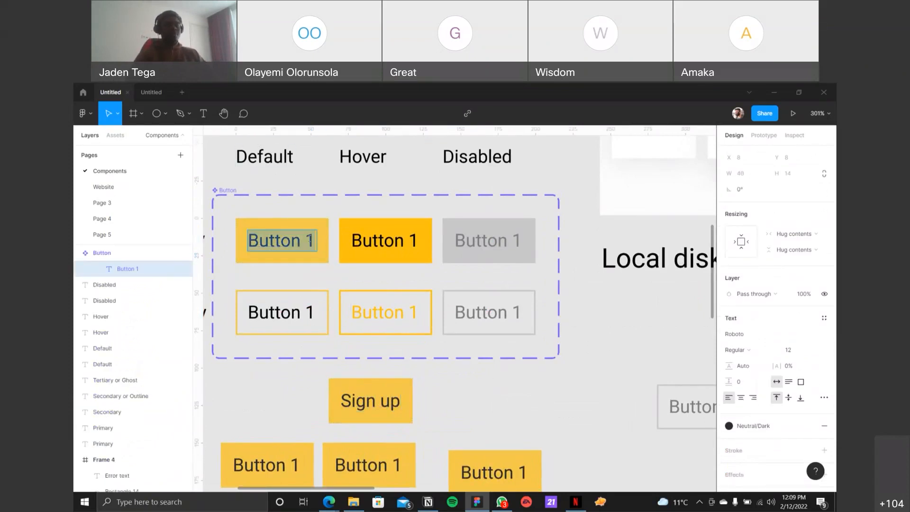
left_click(311, 241)
key("BackSpace")
type("2")
key("Escape")
scroll(312, 404, "down", 1)
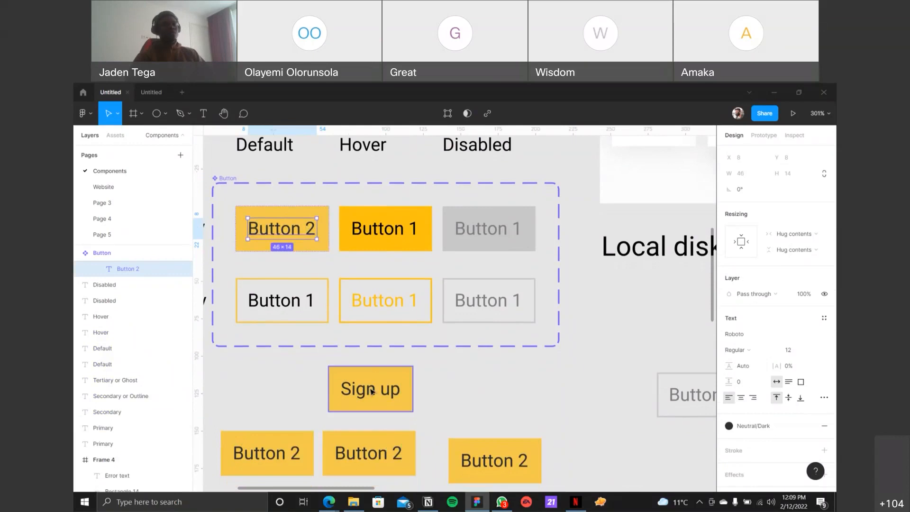
Step: Set the fill of the Primary, Default button variant to the Orange style from JT Force Colors and deselect it
left_click(321, 208)
scroll(789, 375, "down", 5)
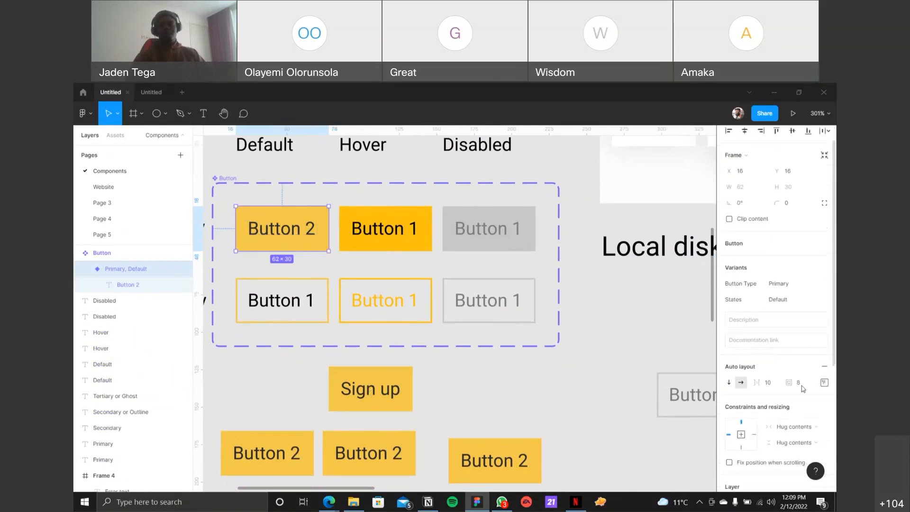
scroll(790, 375, "down", 1)
left_click(752, 326)
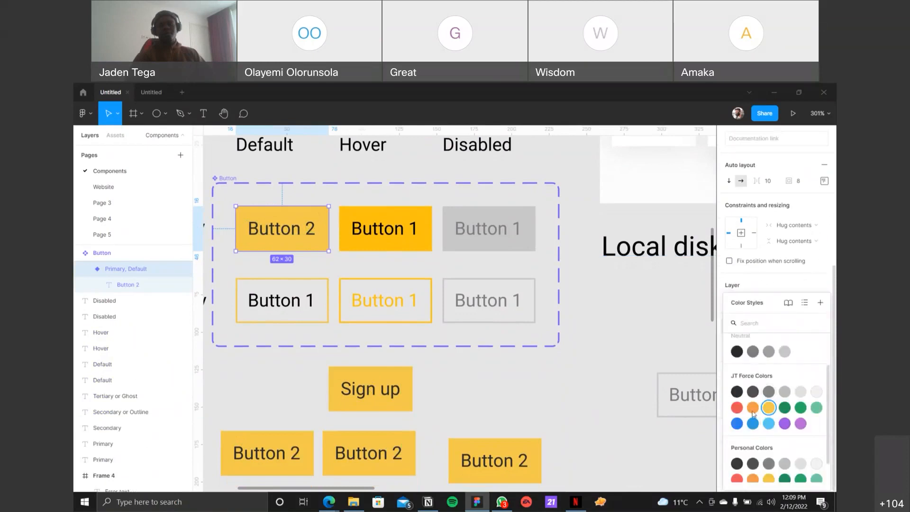
left_click(755, 411)
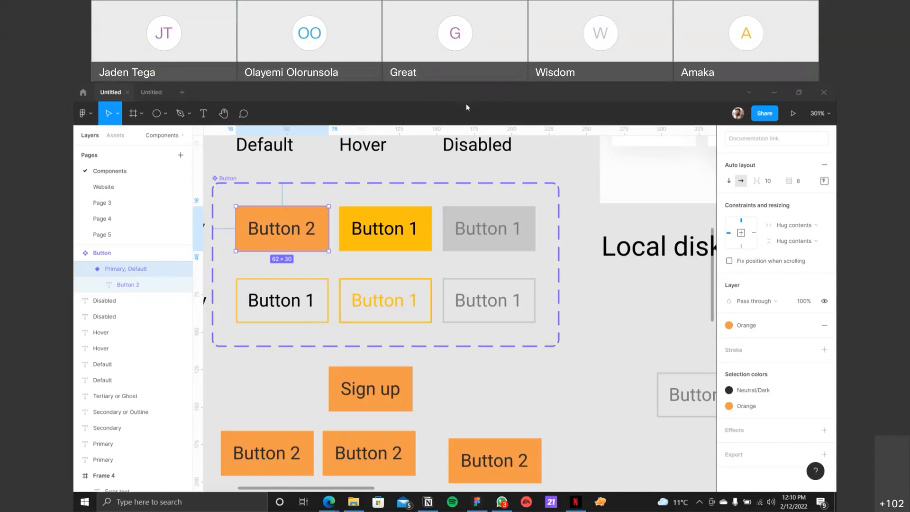
left_click(500, 371)
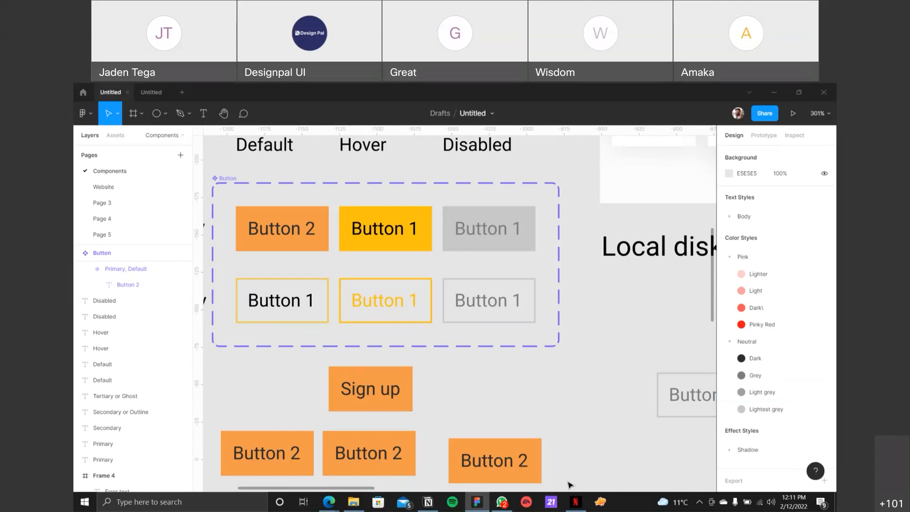
Step: Switch to the Slack desktop app and move its window lower over the Figma file
key("super")
type("slac")
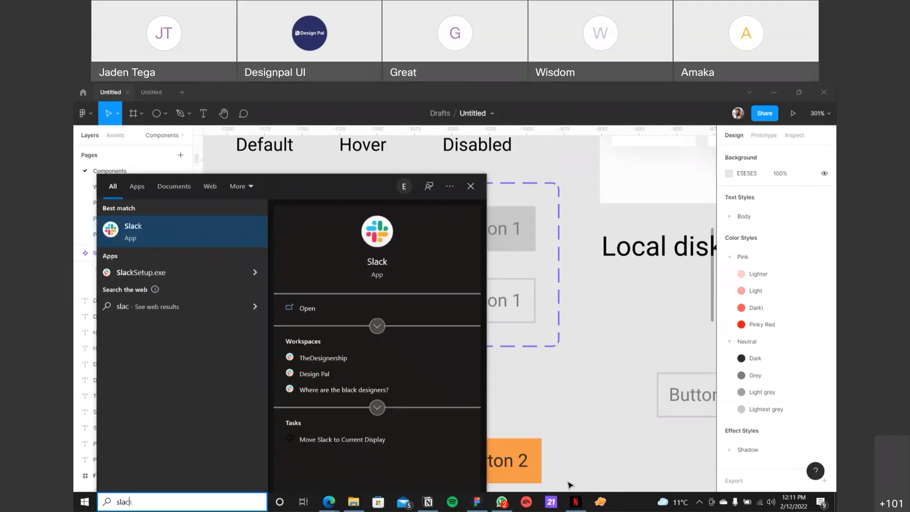
key("Escape")
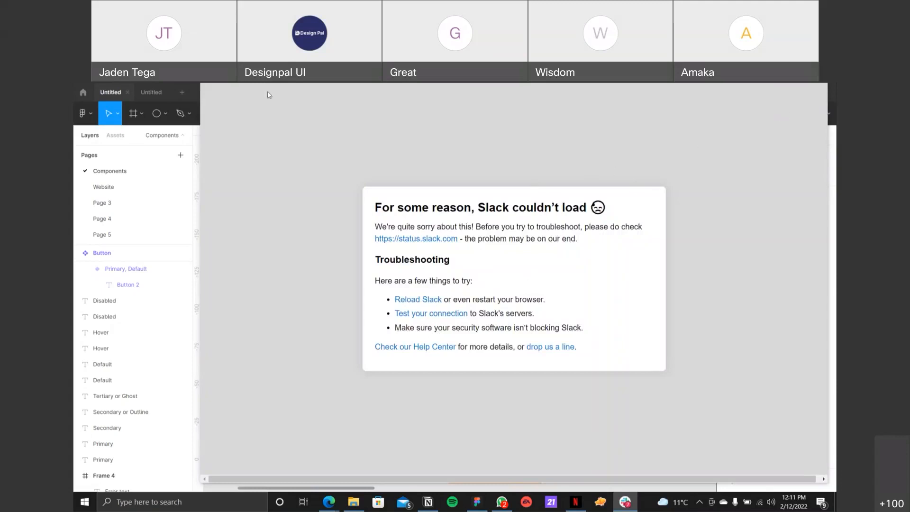
left_click_drag(269, 92, 249, 182)
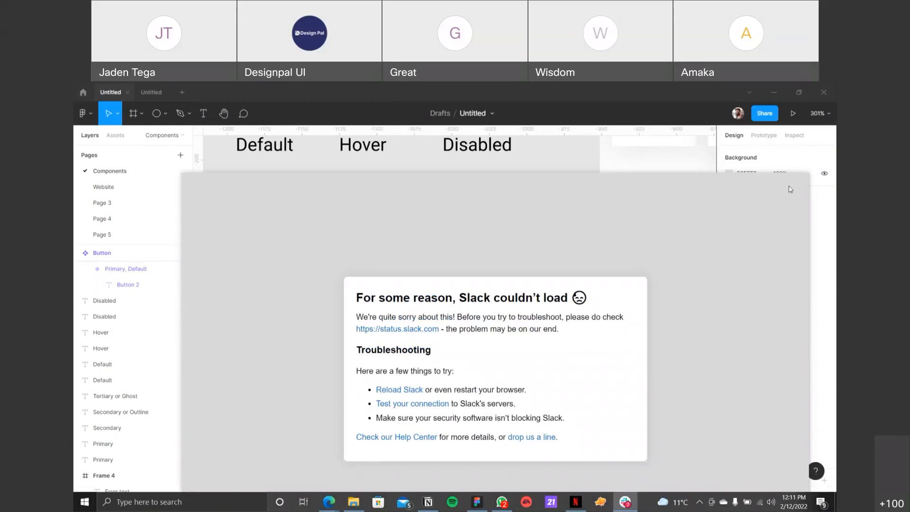